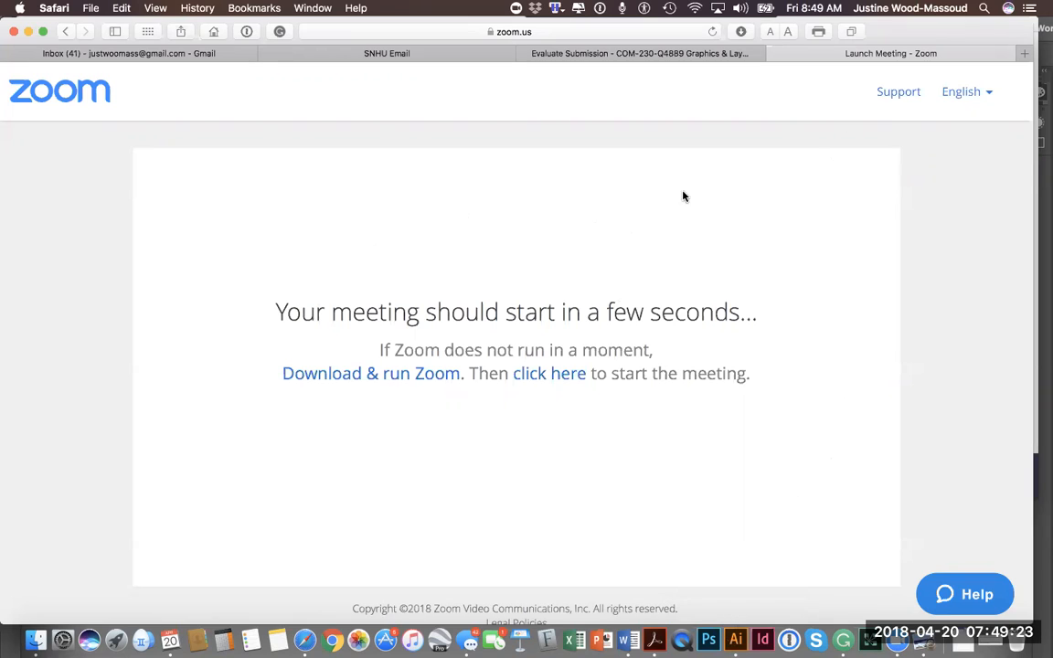
Switch to Illustrator and select the tagline text on the banner of the Upper Crust Bakery logo
click(735, 639)
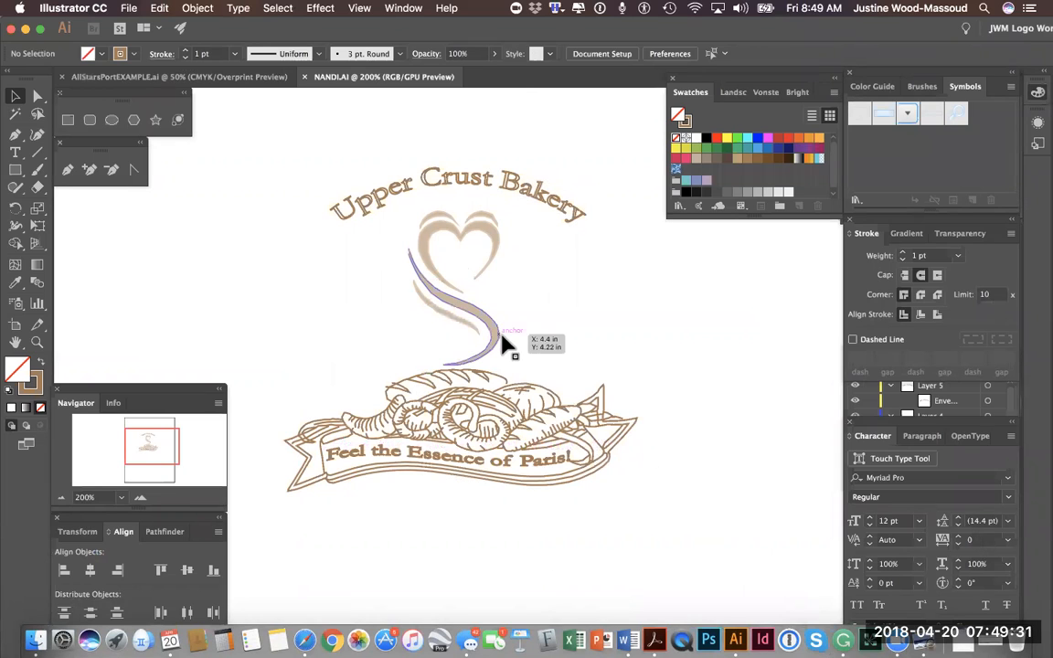
click(474, 189)
click(482, 411)
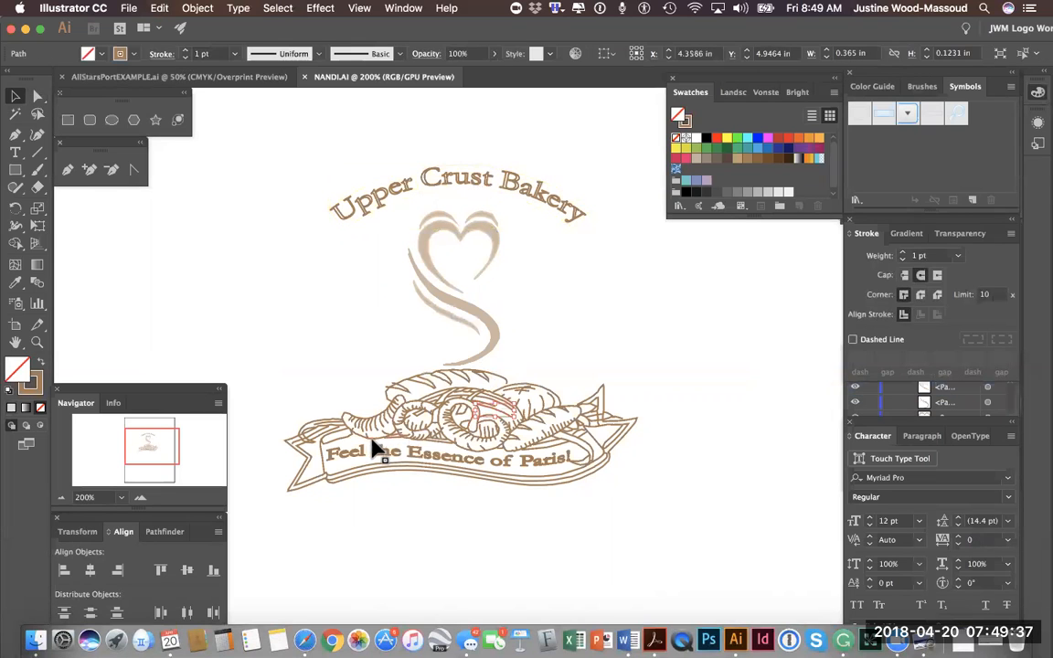
click(361, 461)
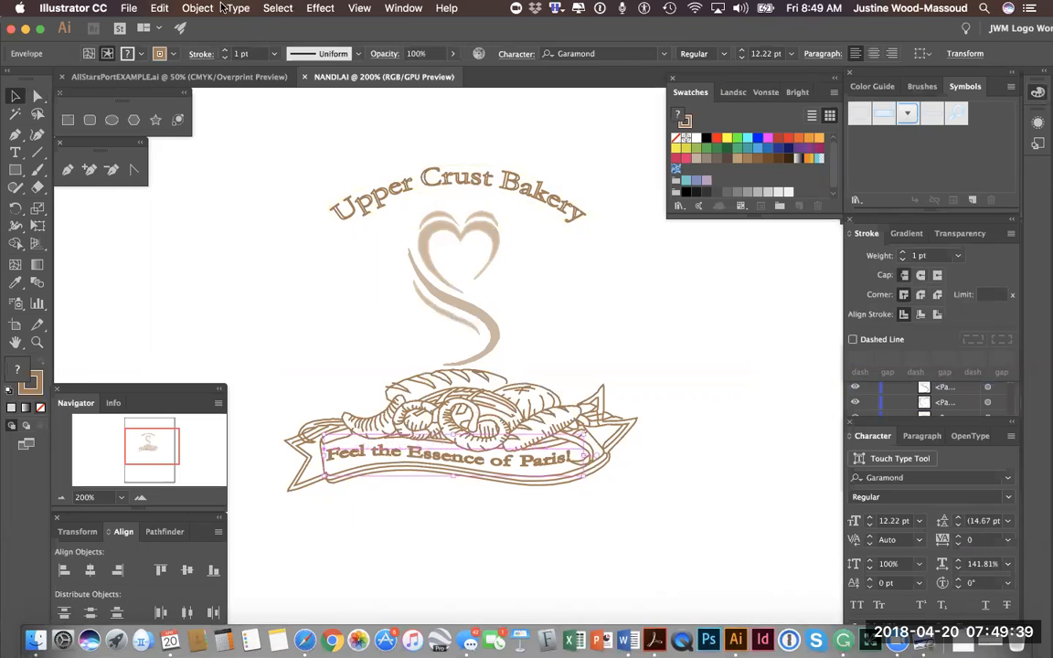
Open the recent file Letterhead NANDI final.ai, ignoring its missing logo link, and close it without saving
click(128, 13)
mouse_move(165, 71)
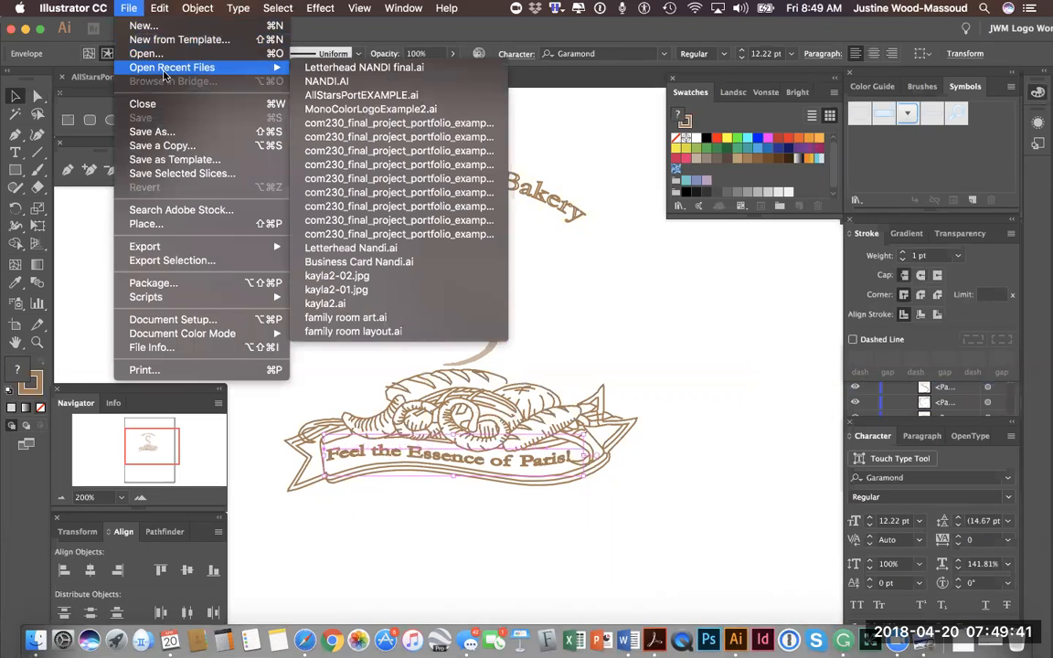
click(348, 68)
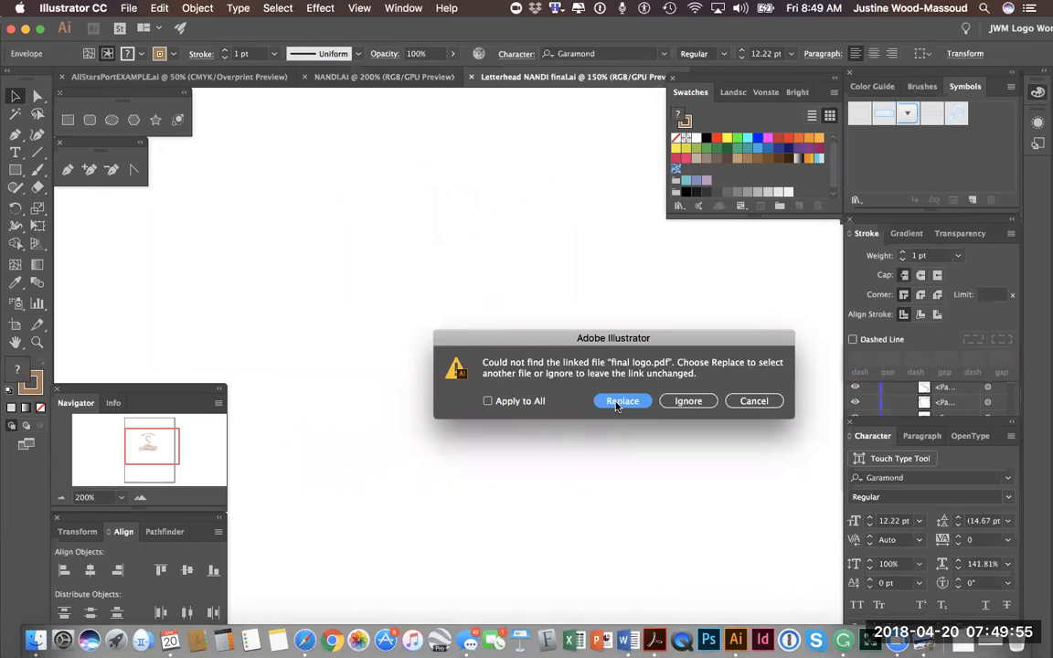
click(687, 401)
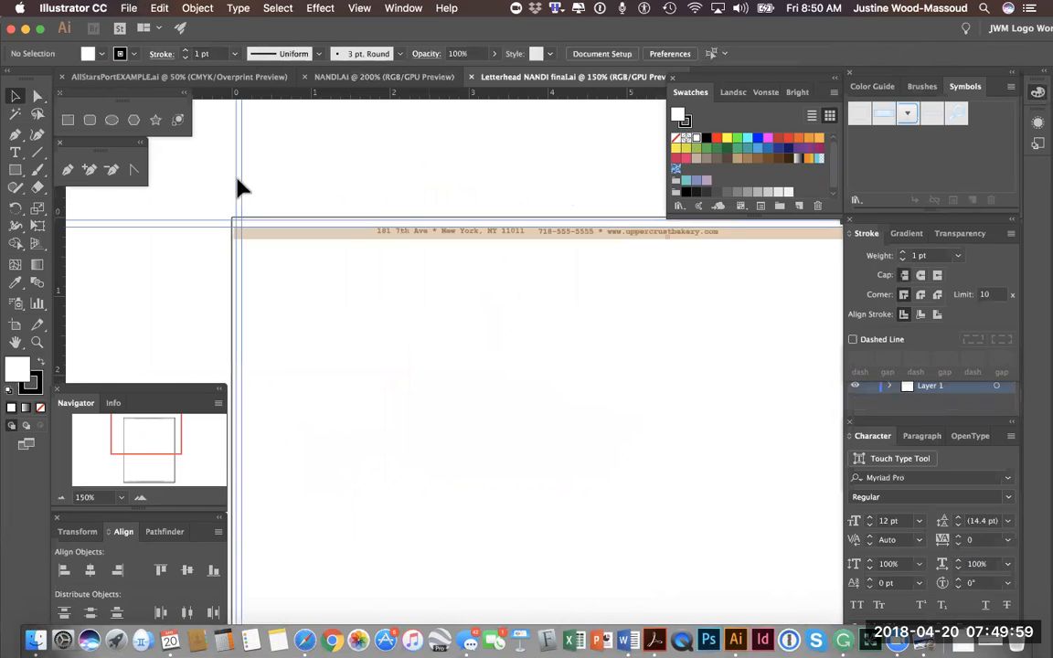
mouse_move(317, 266)
mouse_down()
mouse_move(654, 399)
mouse_move(408, 486)
mouse_move(275, 260)
mouse_move(282, 299)
mouse_move(327, 304)
mouse_move(329, 284)
mouse_up()
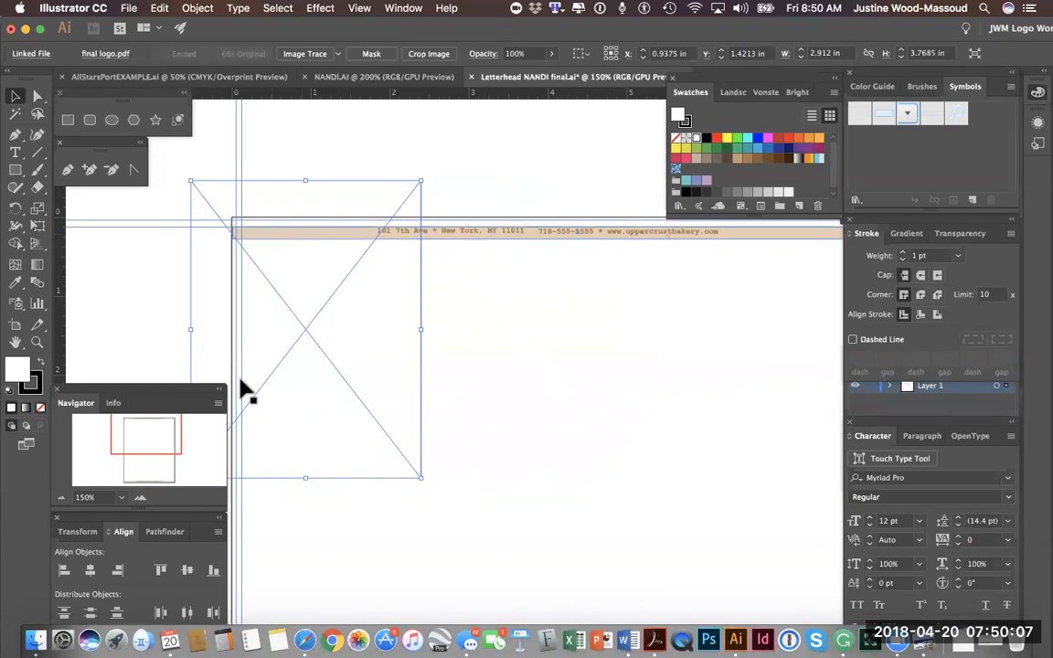
click(471, 78)
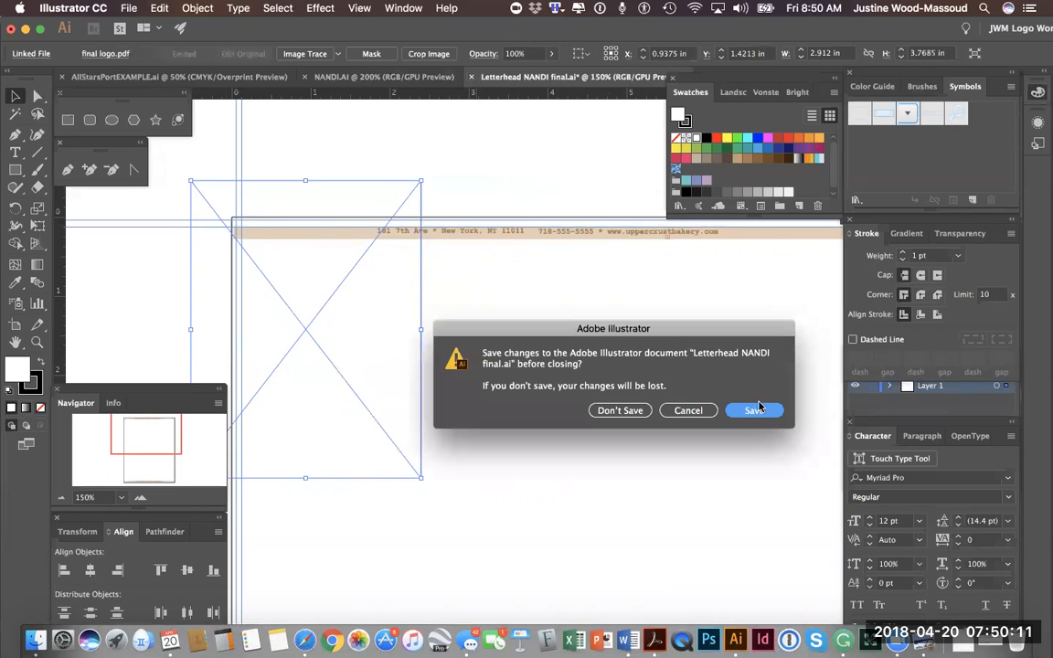
click(639, 411)
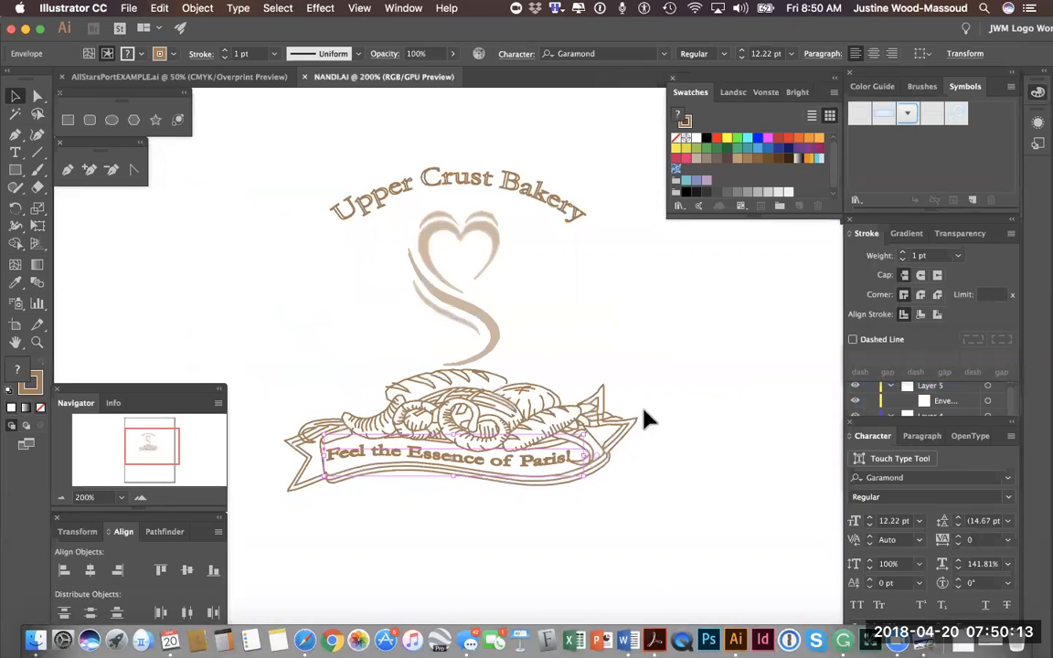
Examine the line work of the bread illustration and the banner tagline at magnifications up to 1200%
click(140, 499)
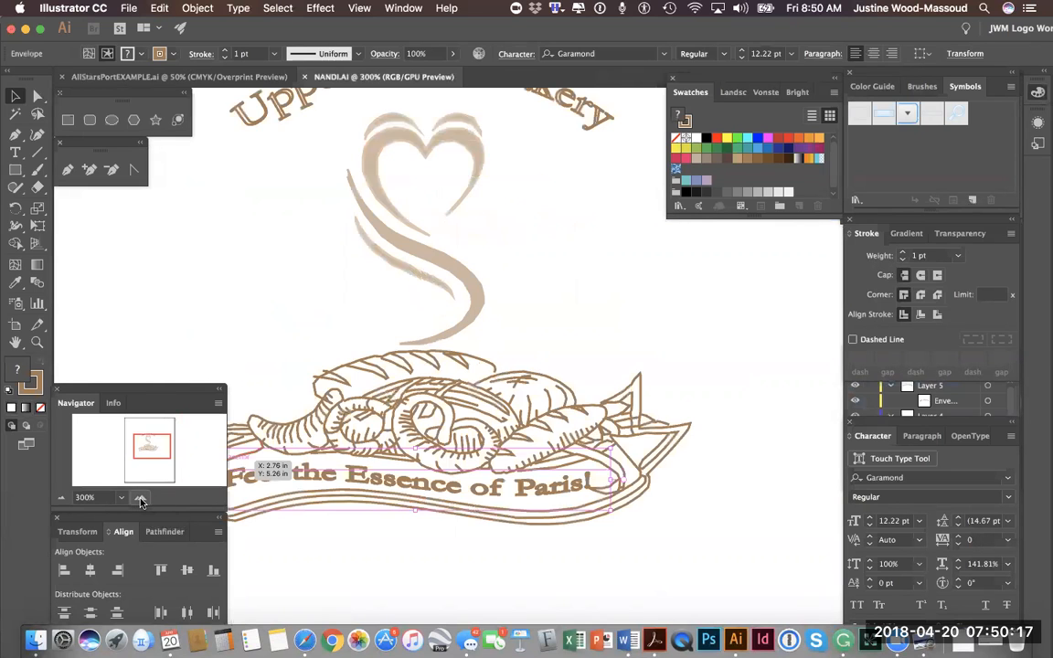
click(140, 499)
click(140, 499)
click(139, 499)
click(140, 499)
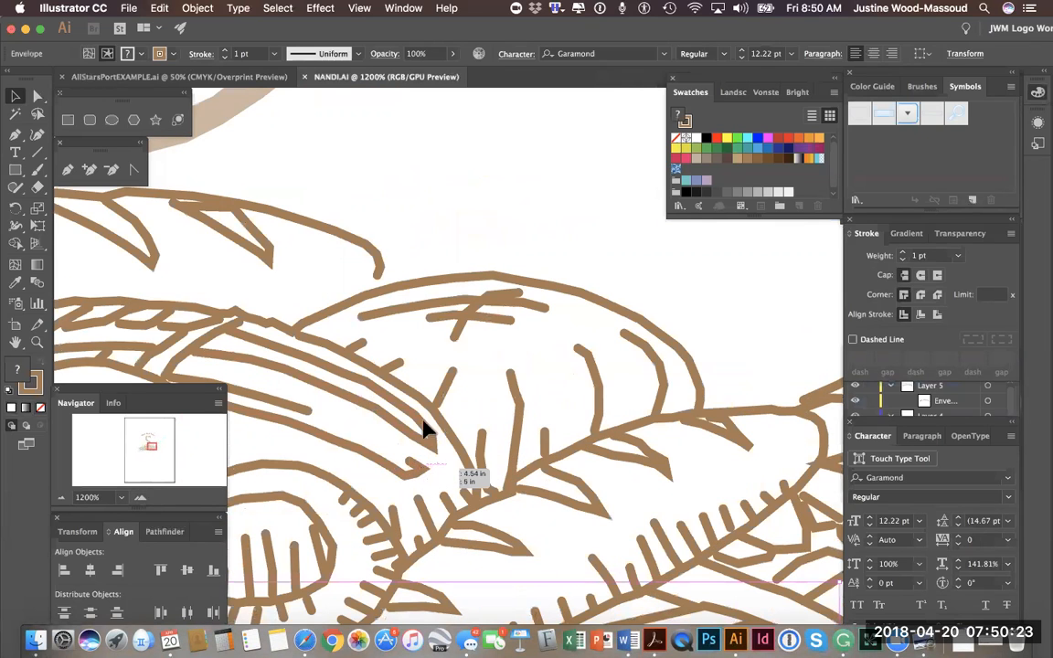
click(61, 499)
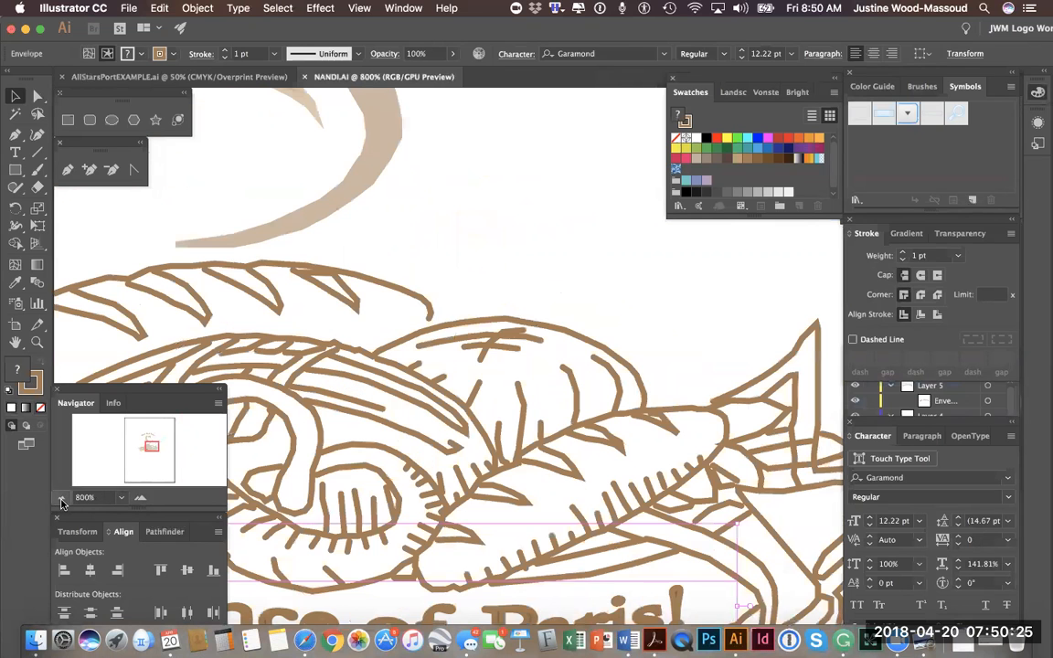
click(61, 499)
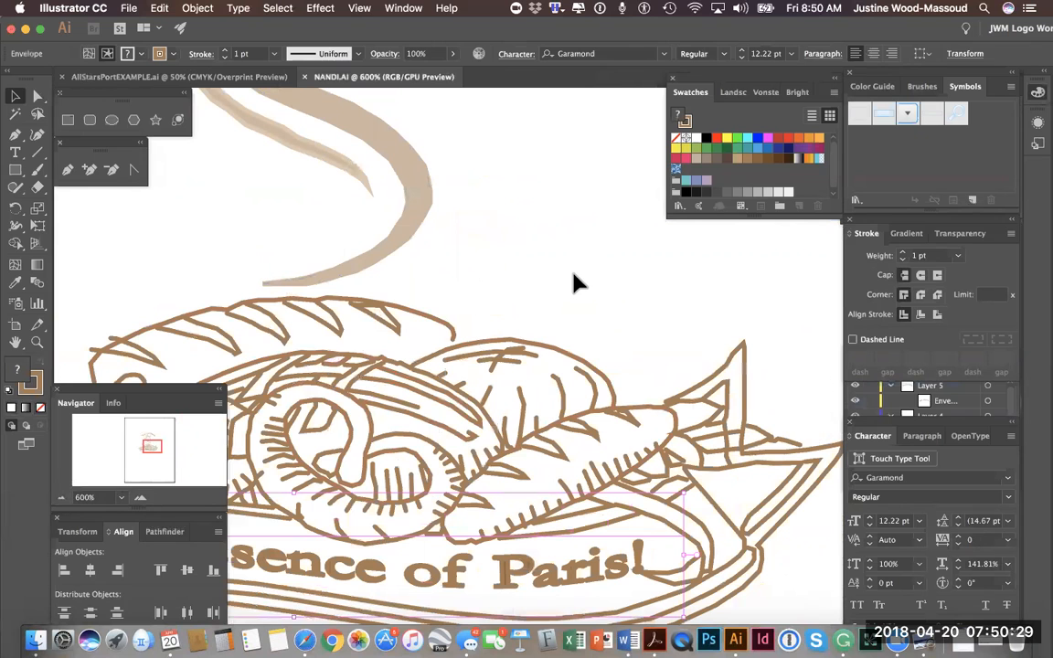
scroll(573, 284, down, 5)
scroll(574, 283, left, 4)
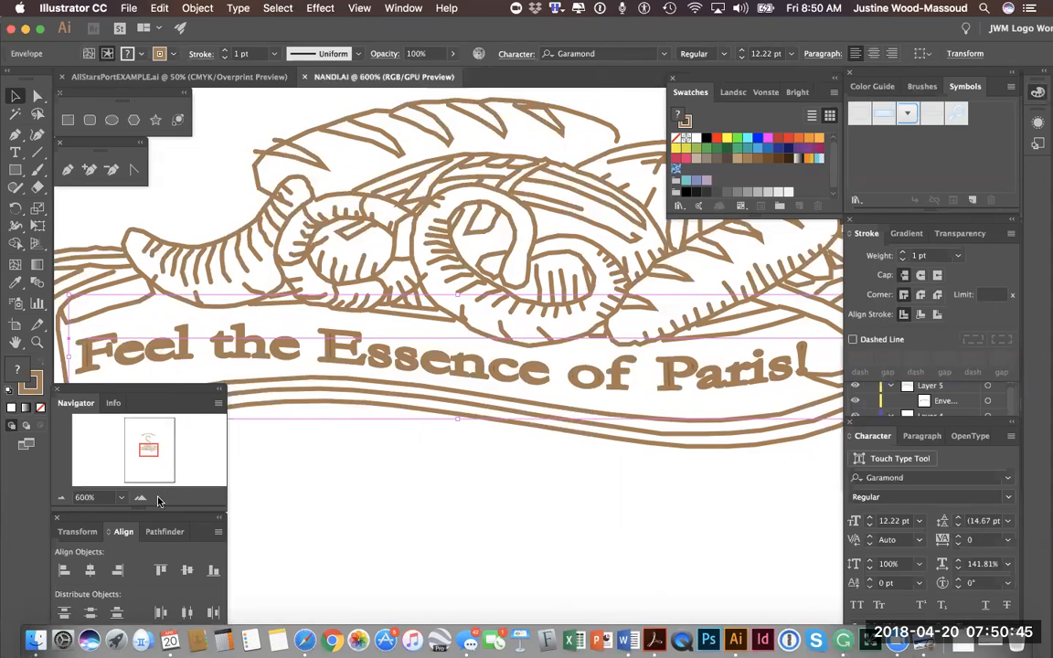
click(139, 498)
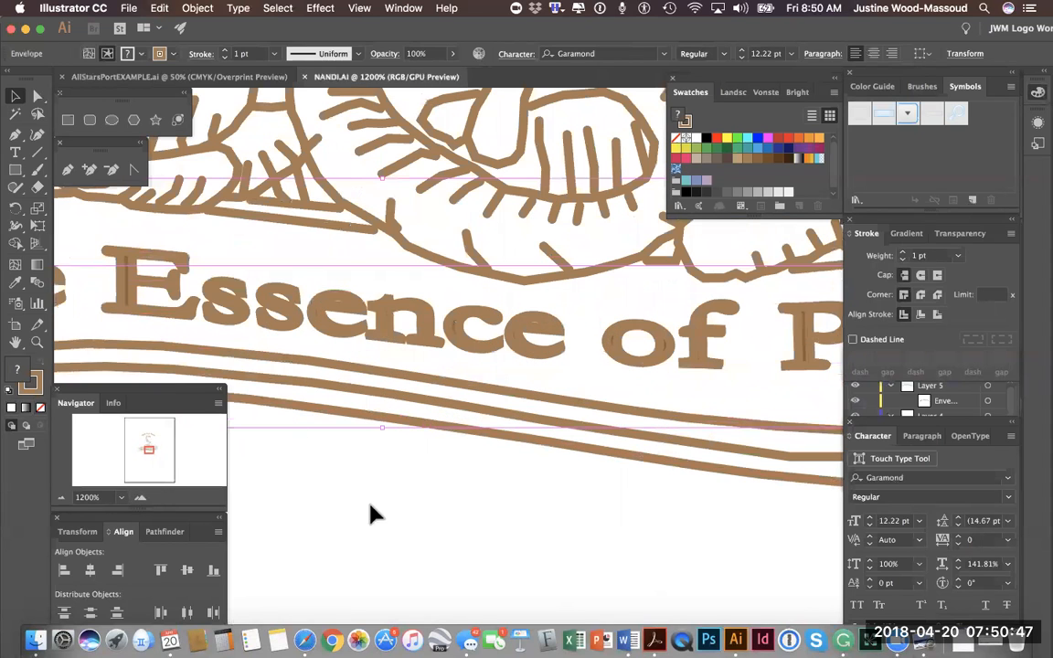
scroll(348, 556, up, 10)
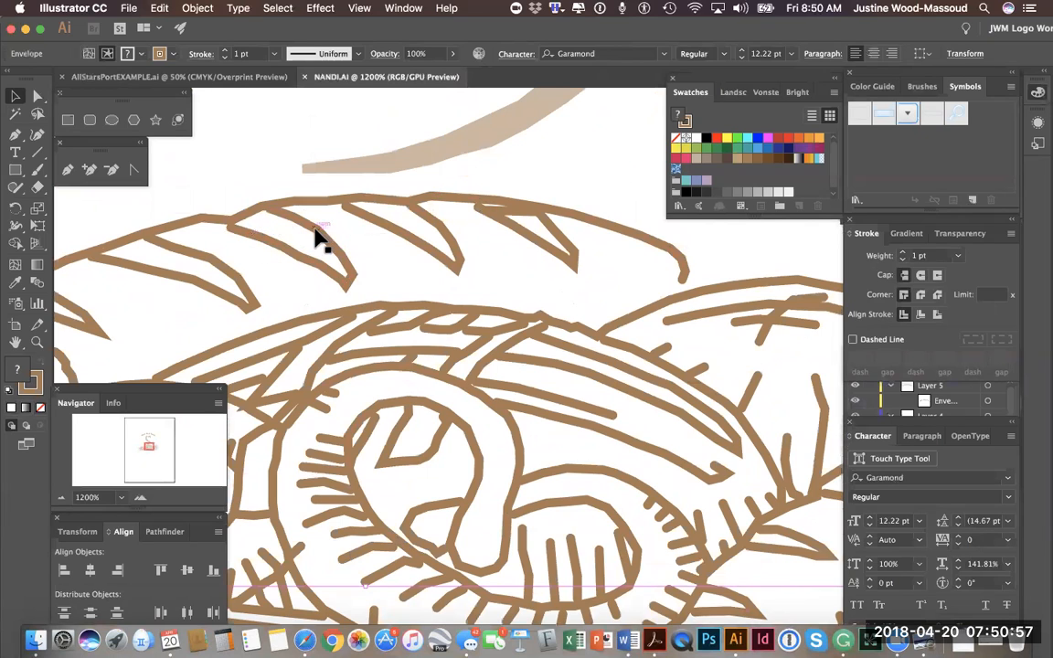
click(60, 502)
click(60, 502)
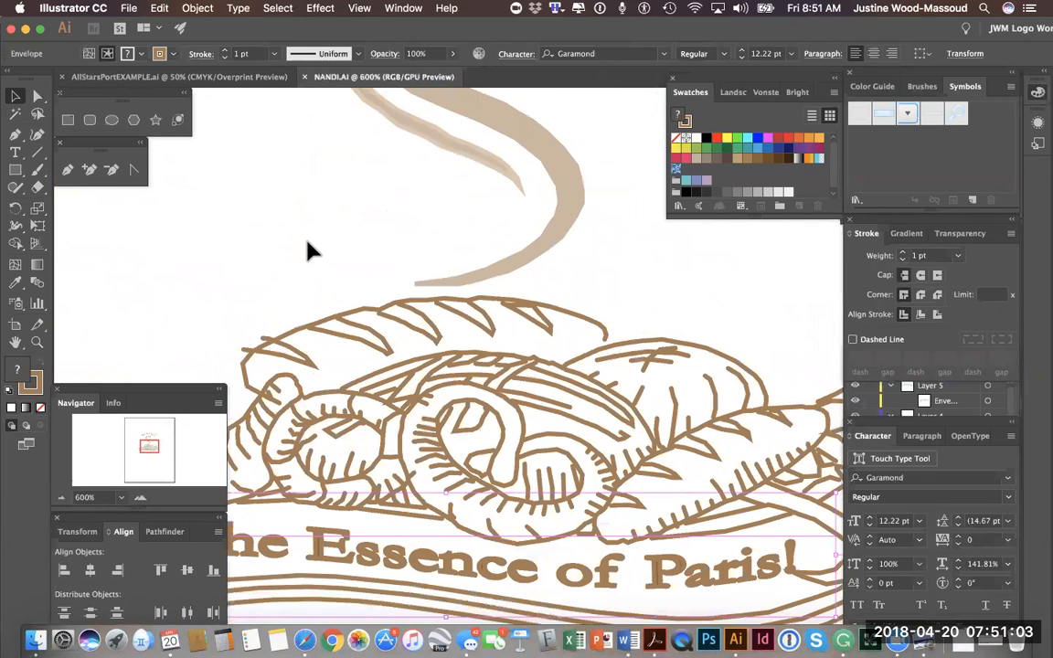
Draw a closed straight-sided shape with seven corner points using the Pen tool in the blank area beside the logo
scroll(311, 251, left, 5)
scroll(310, 251, left, 3)
click(60, 497)
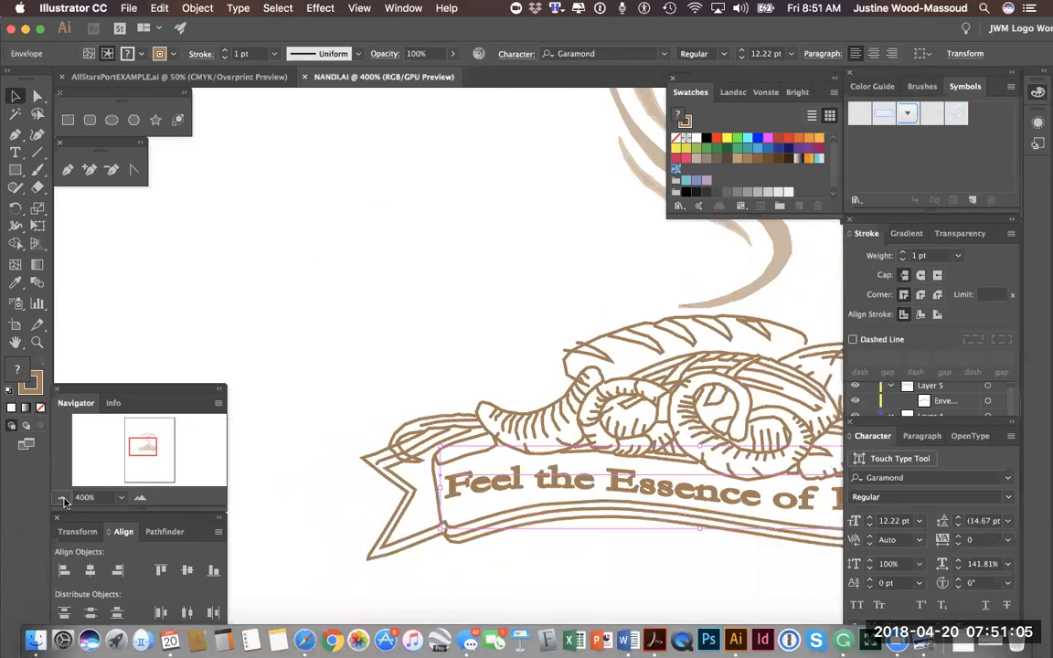
scroll(258, 295, left, 5)
scroll(258, 295, up, 2)
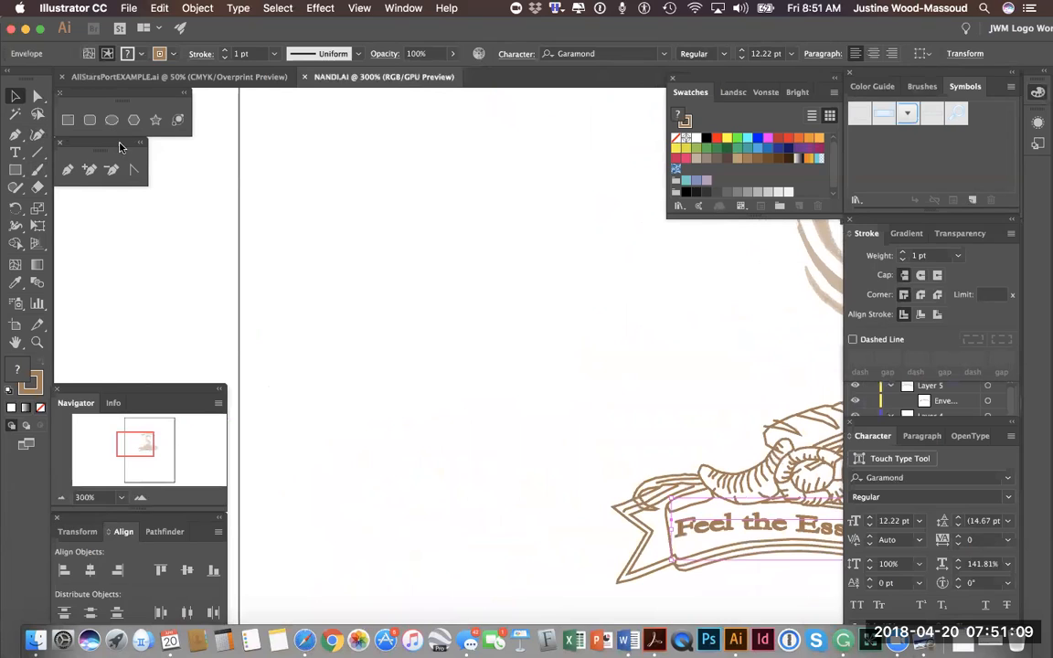
click(65, 174)
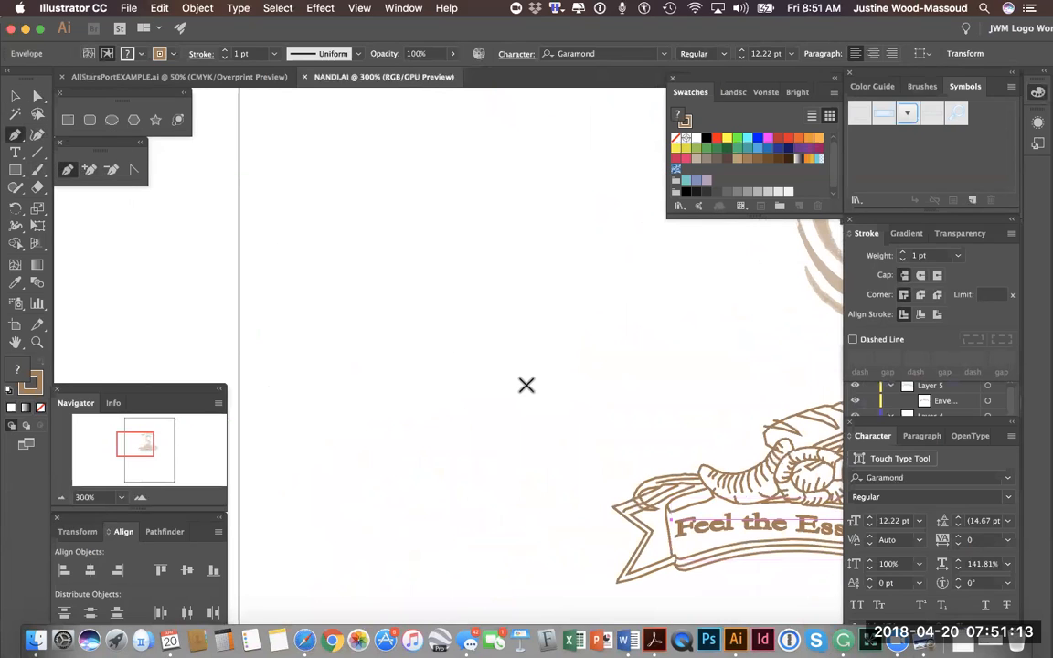
click(303, 278)
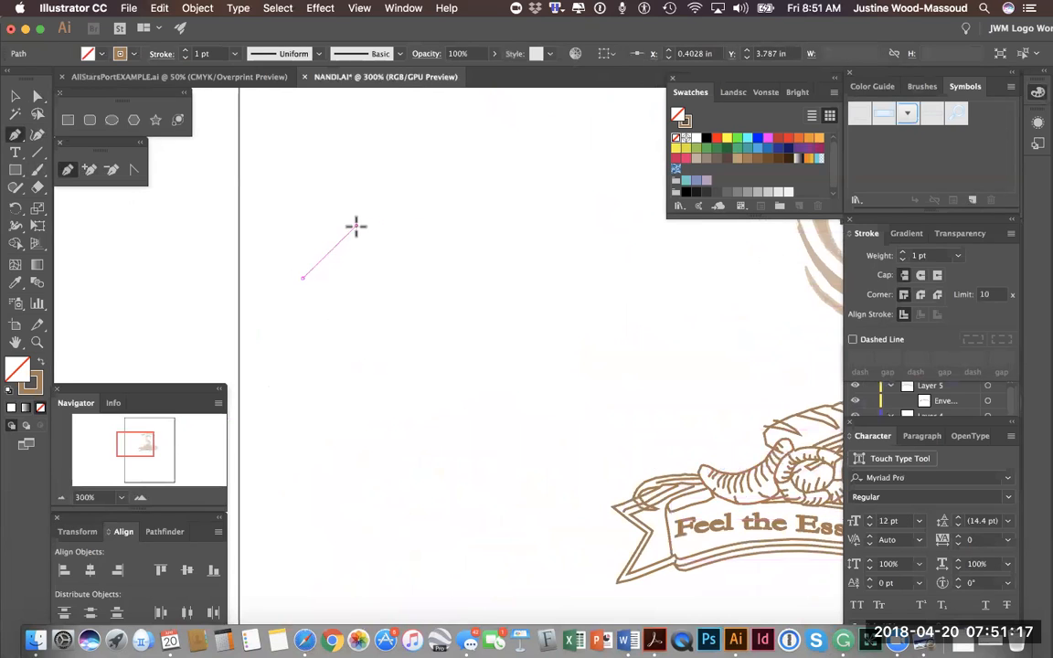
click(356, 226)
click(419, 291)
click(383, 478)
click(353, 292)
click(320, 391)
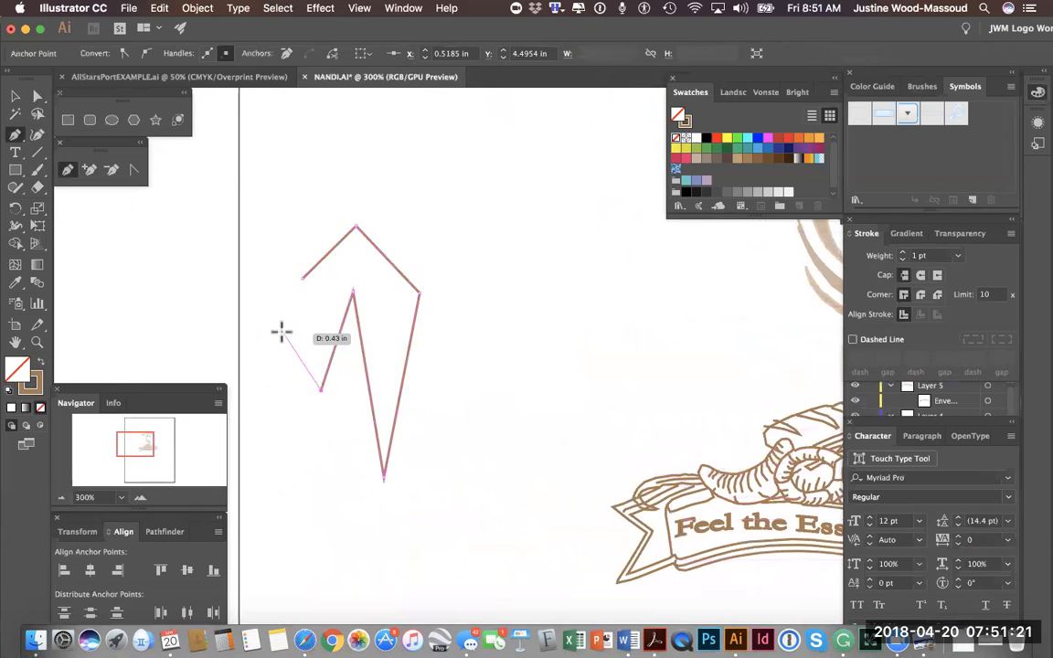
click(281, 331)
click(303, 277)
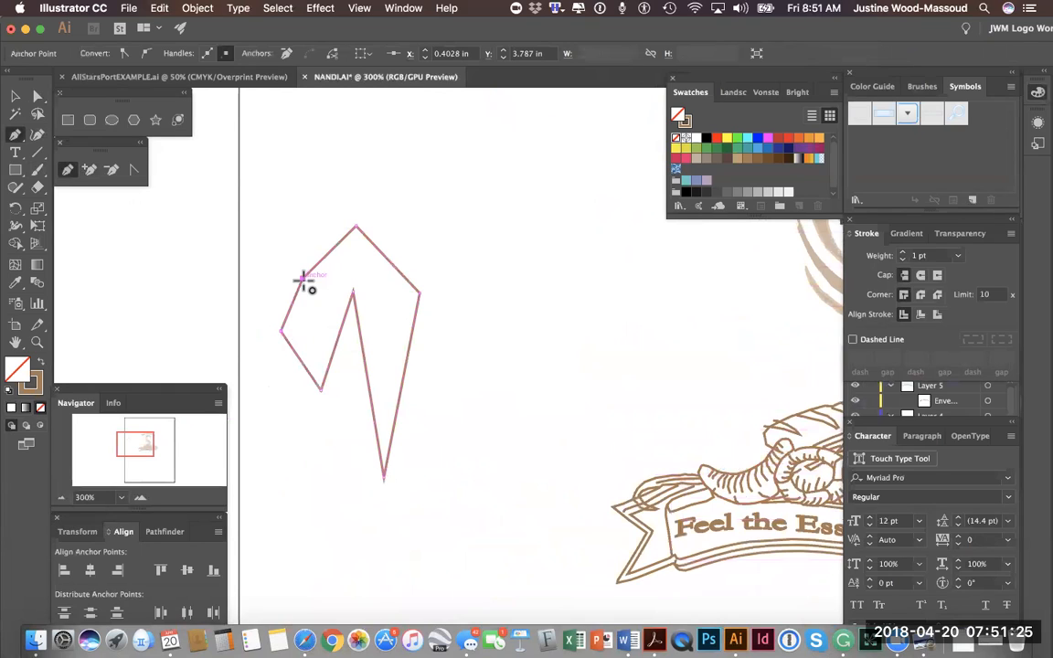
Undo all points of the straight-sided Pen tool shape
key(ctrl+z)
key(ctrl+z)
key(ctrl+z)
key(ctrl+z)
key(ctrl+z)
key(ctrl+z)
key(ctrl+z)
key(ctrl+z)
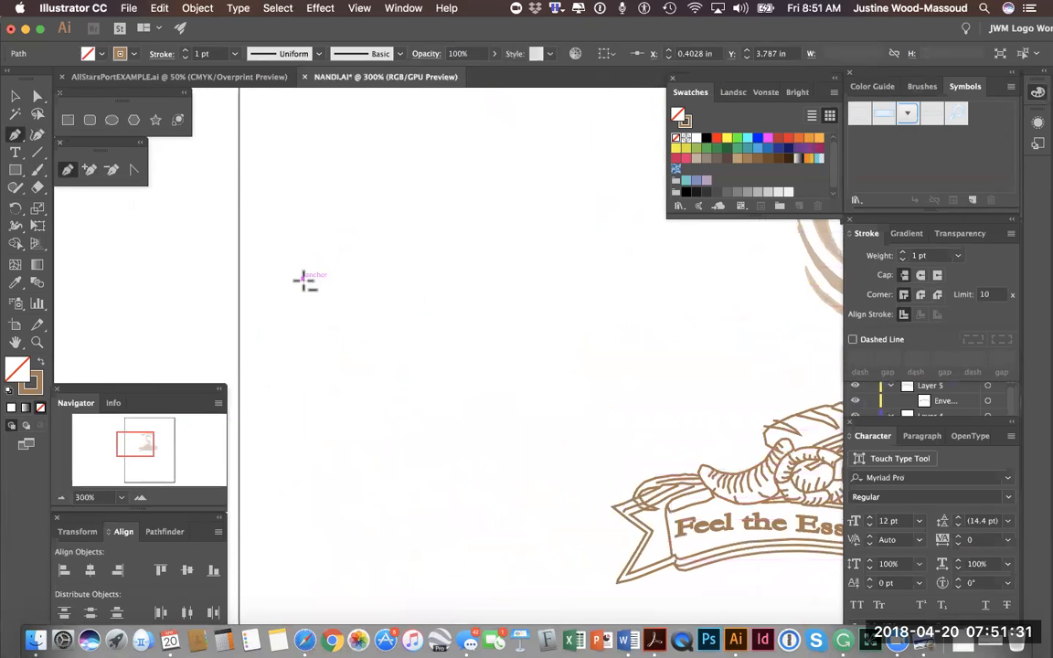
key(ctrl+z)
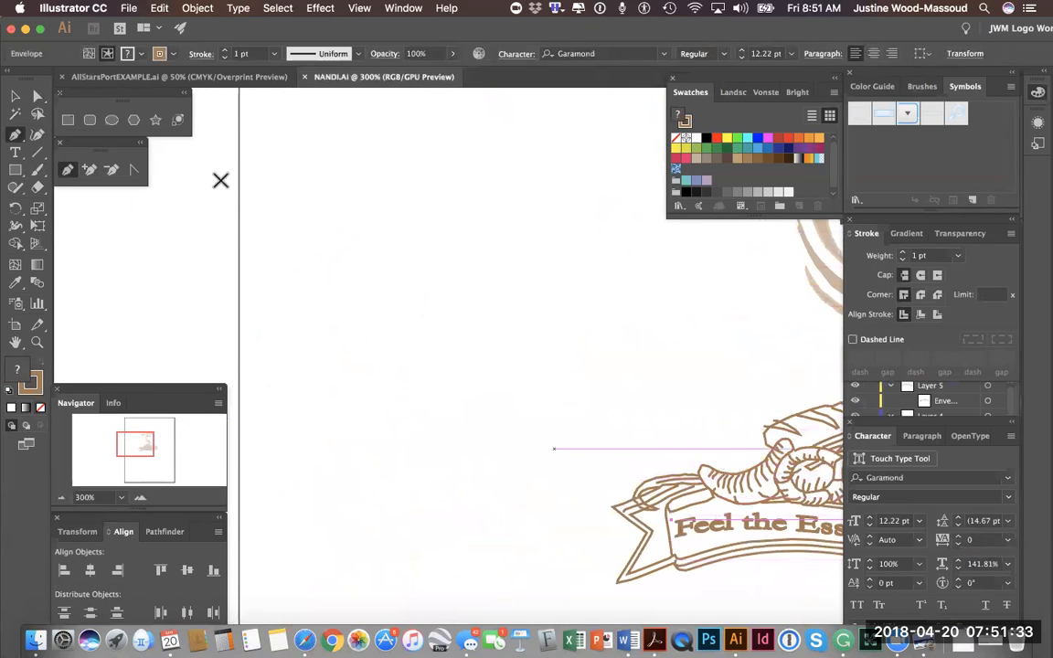
Draw a closed curved shape with five smooth anchor points using the Pen tool in the blank area beside the logo
click(282, 312)
click(331, 288)
drag(334, 288, 341, 283)
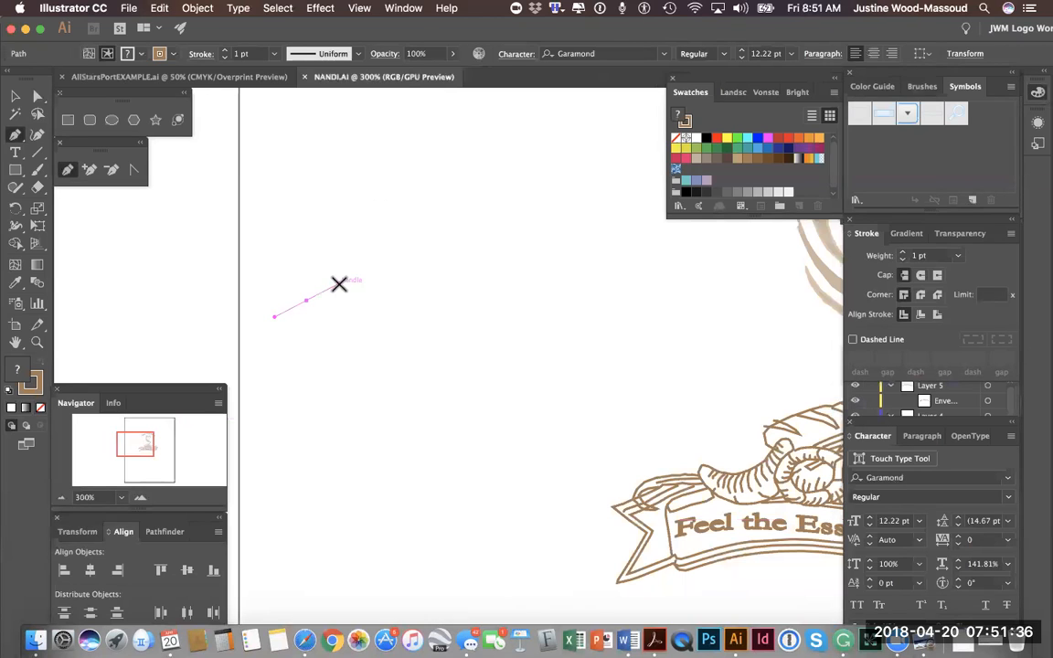
click(403, 313)
drag(416, 327, 435, 348)
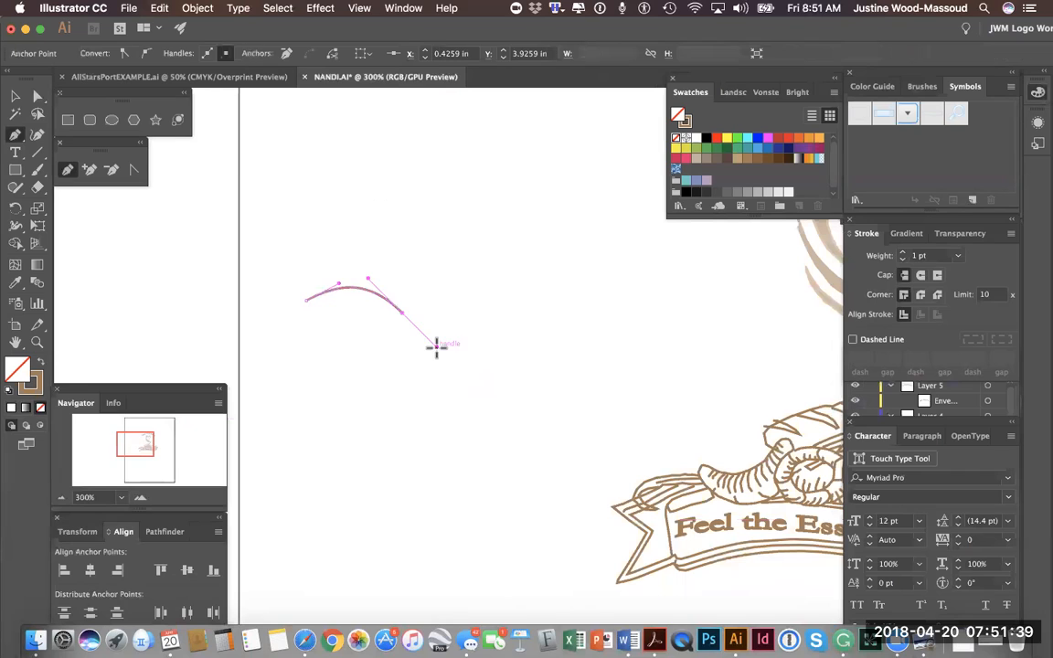
click(429, 448)
drag(429, 448, 381, 485)
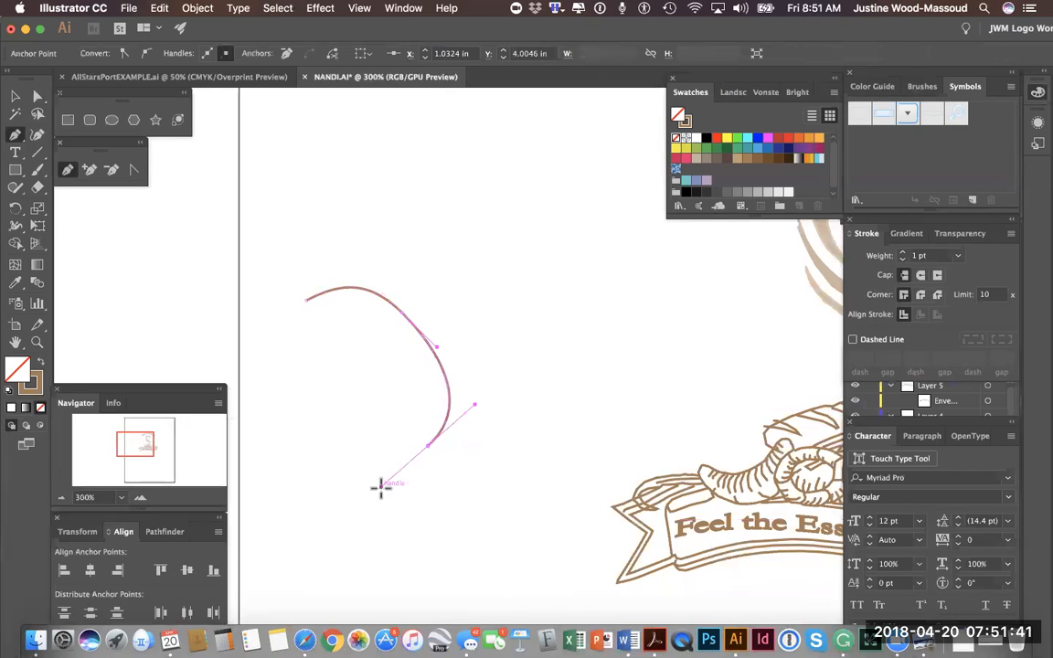
drag(335, 413, 279, 426)
drag(306, 365, 299, 354)
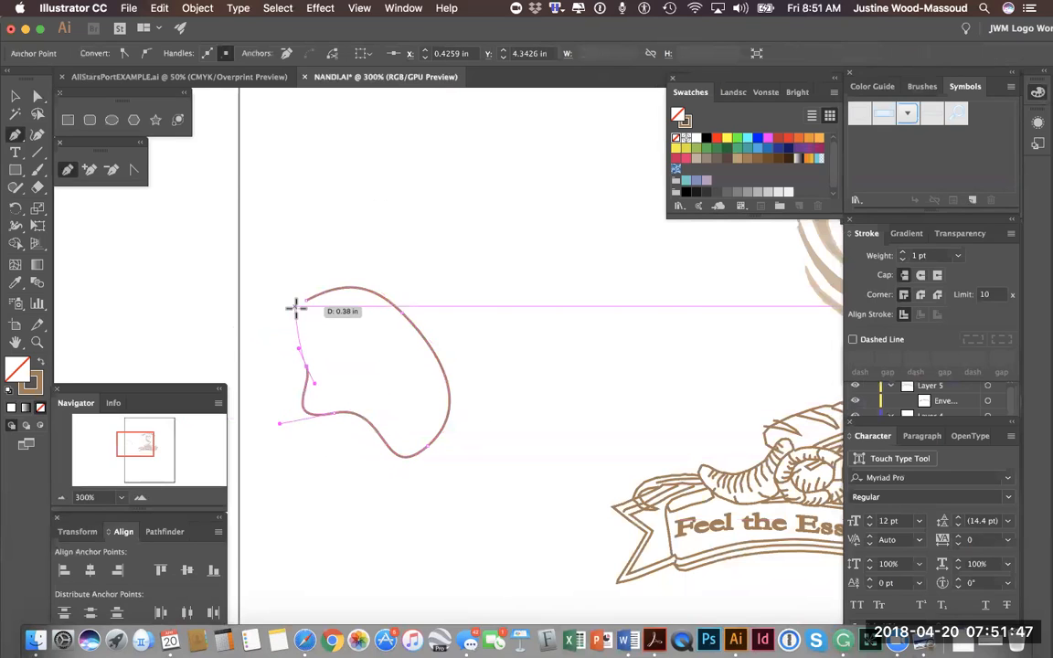
click(306, 300)
drag(303, 308, 334, 274)
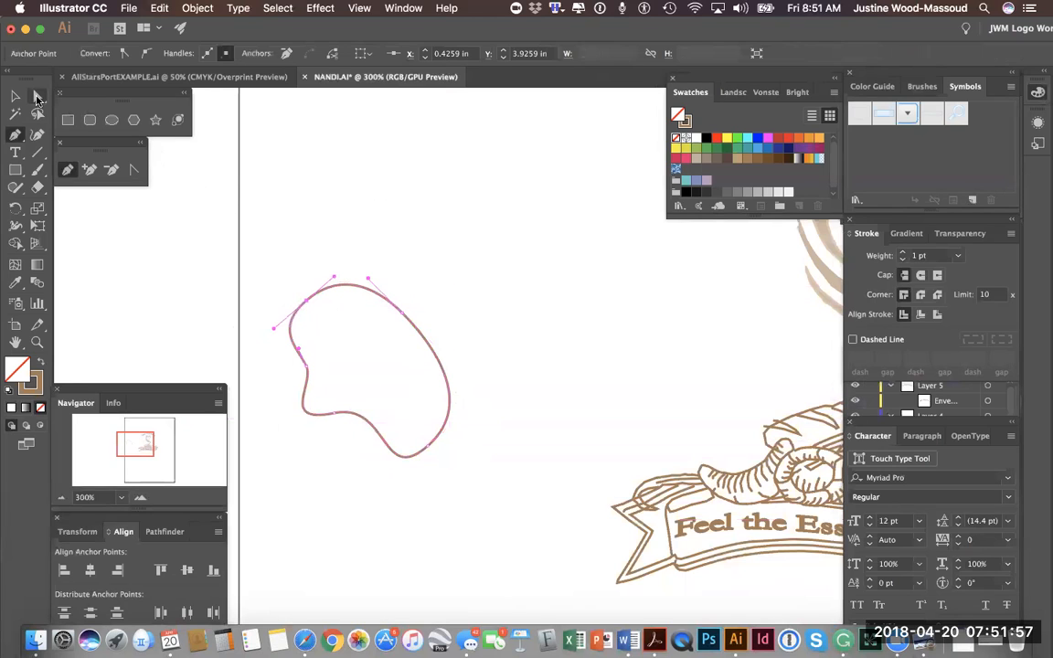
Reshape the curved shape with Direct Selection, moving its upper-right anchor to about X 1.44 in, Y 3.76 in and adjusting its handles
click(36, 97)
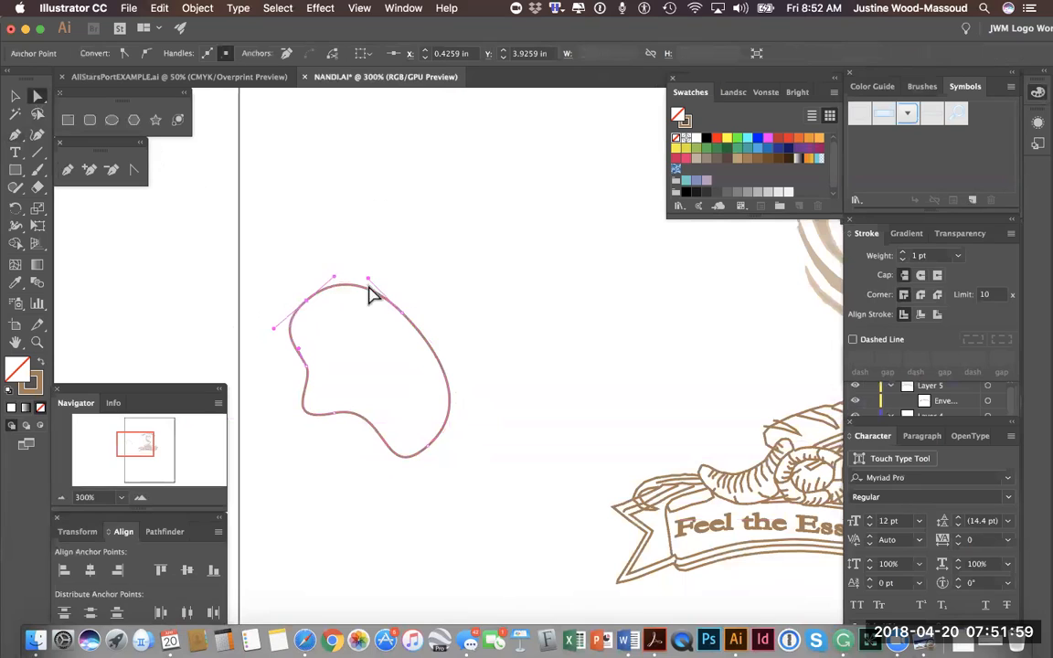
click(401, 314)
drag(368, 278, 437, 217)
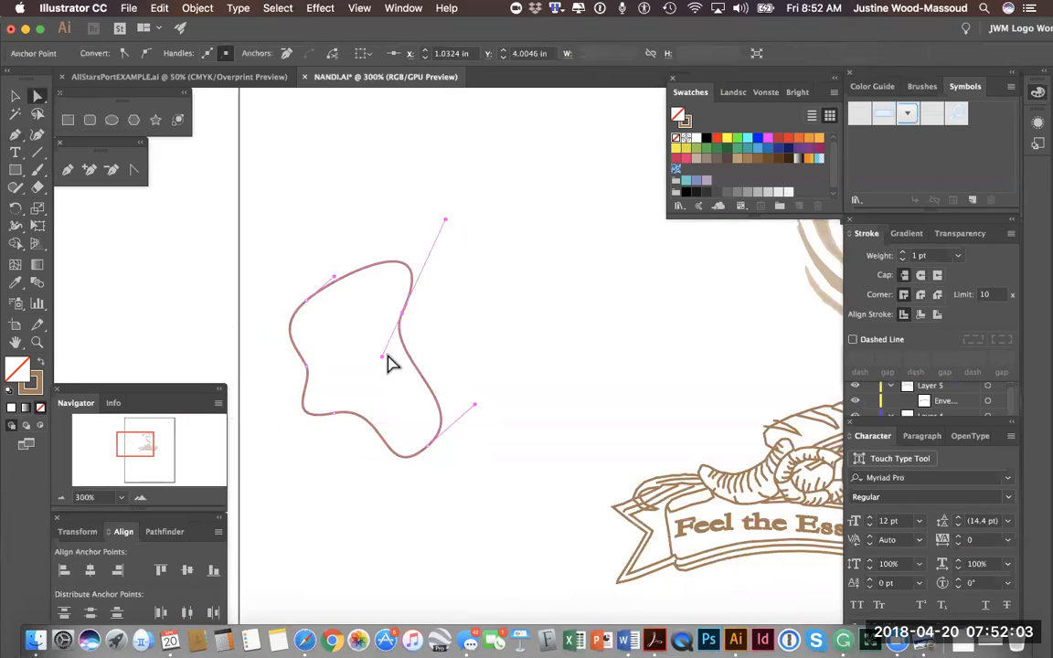
drag(366, 402, 416, 201)
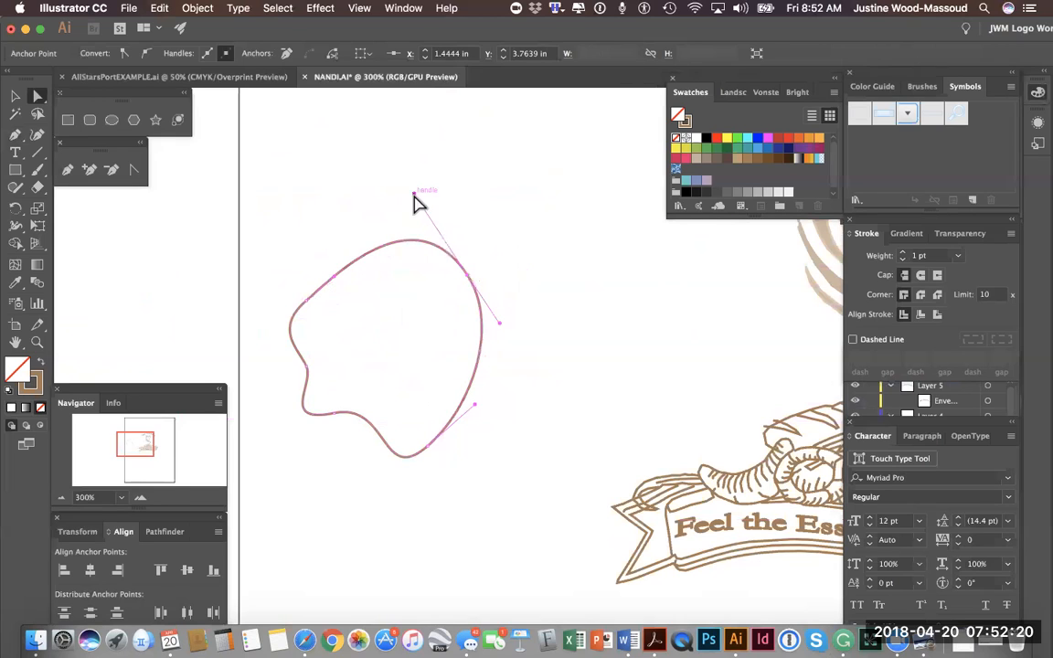
Convert the shape's upper-right anchor to a corner and back to a smooth point with long handles, using the Anchor Point tool
click(134, 172)
click(467, 275)
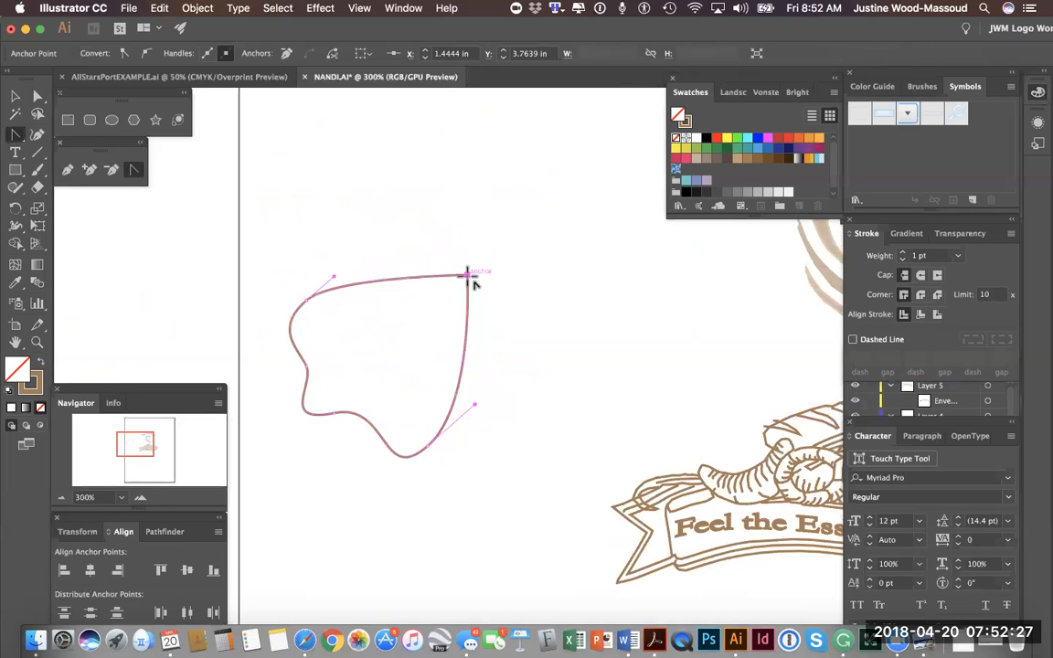
drag(467, 275, 576, 338)
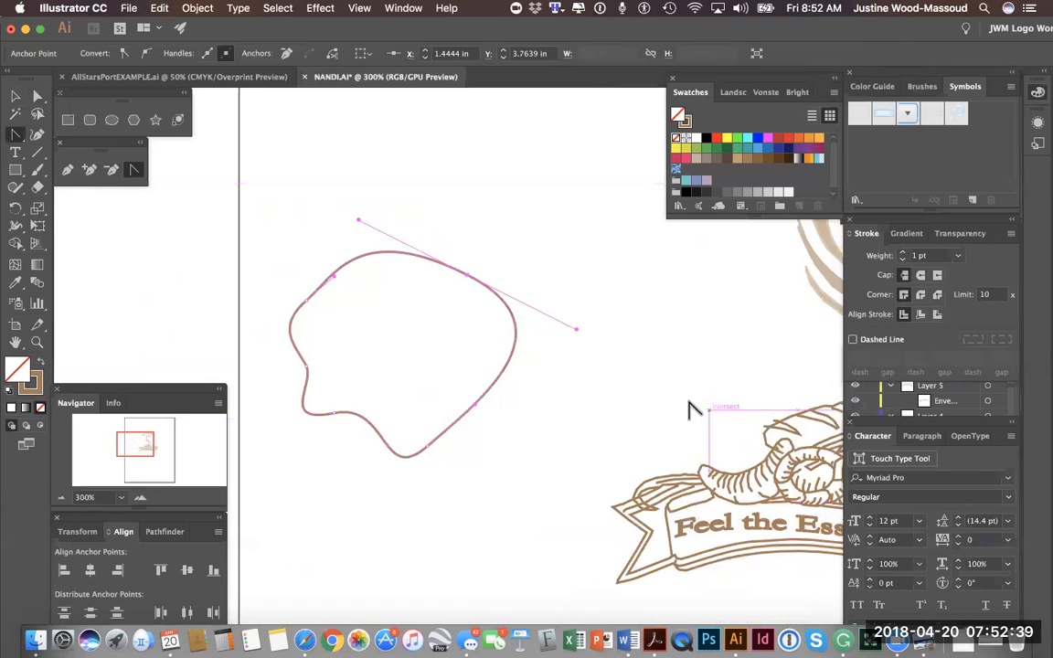
Undo the recent anchor edits on the practice curve and delete the whole shape
scroll(686, 399, right, 3)
scroll(686, 399, down, 2)
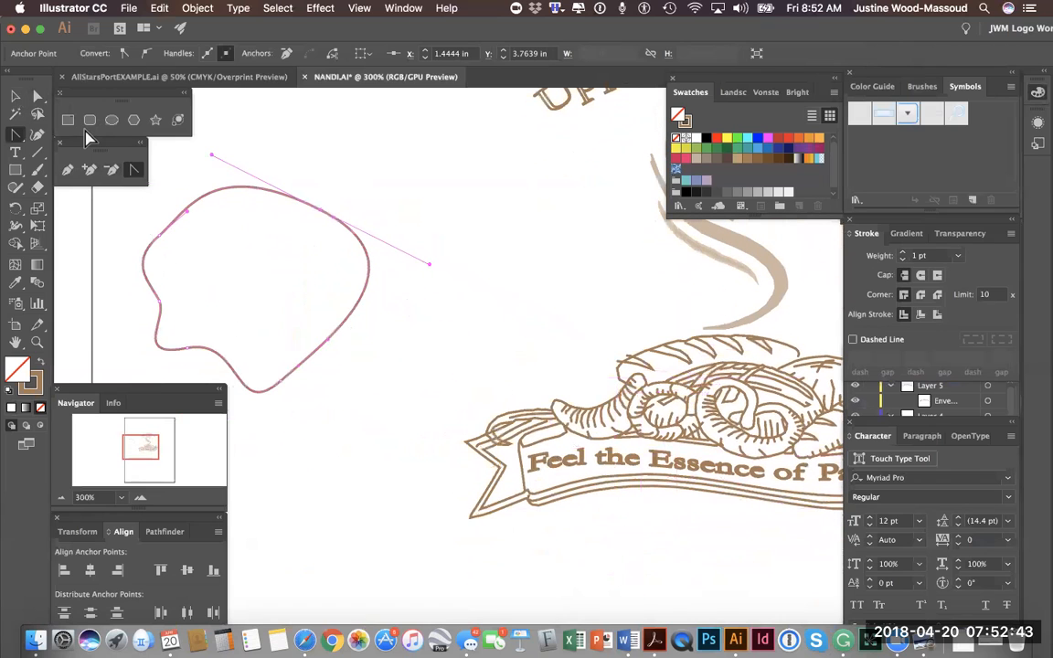
key(super+z)
key(super+z)
key(super+z)
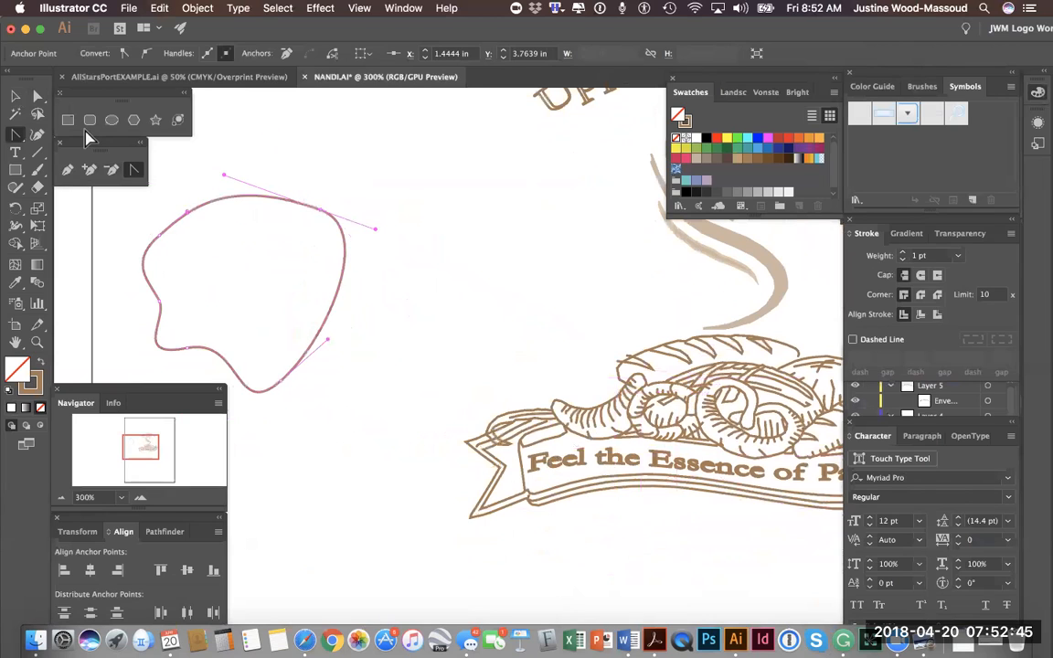
key(super+z)
key(super+z)
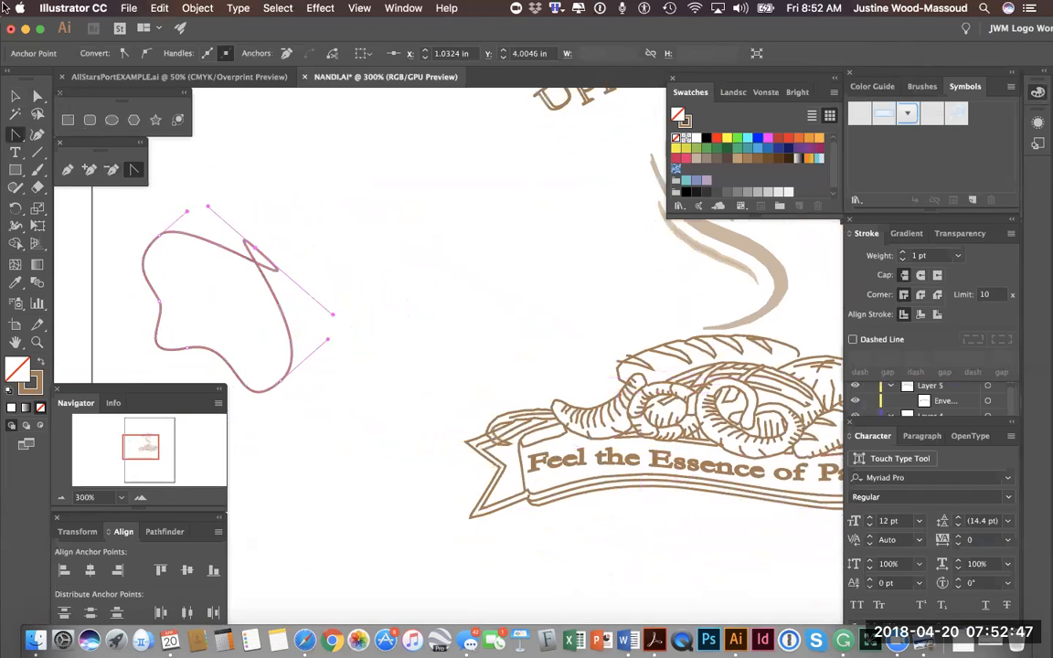
click(15, 96)
key(Delete)
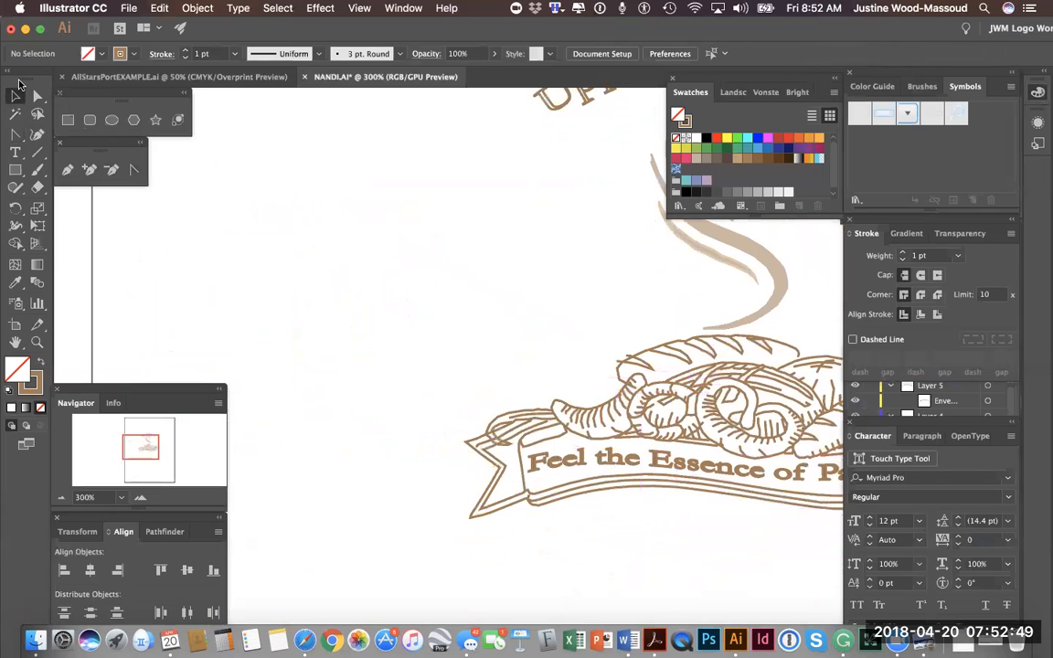
Move the "Feel the Essence of Paris!" text off the banner into the blank area to the upper right of the logo
scroll(268, 137, right, 5)
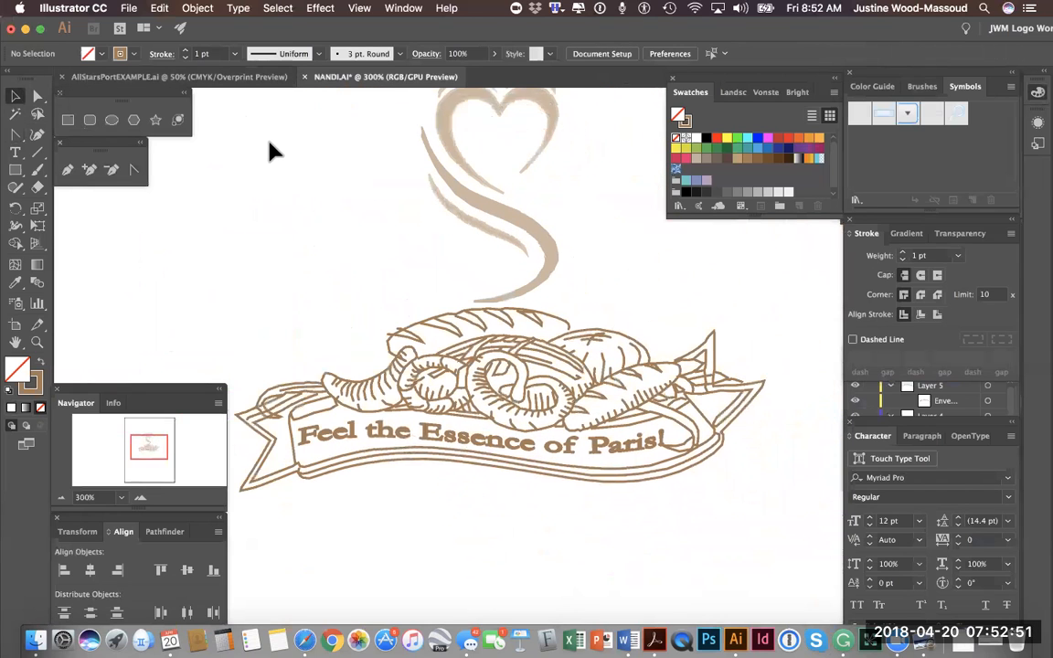
click(61, 497)
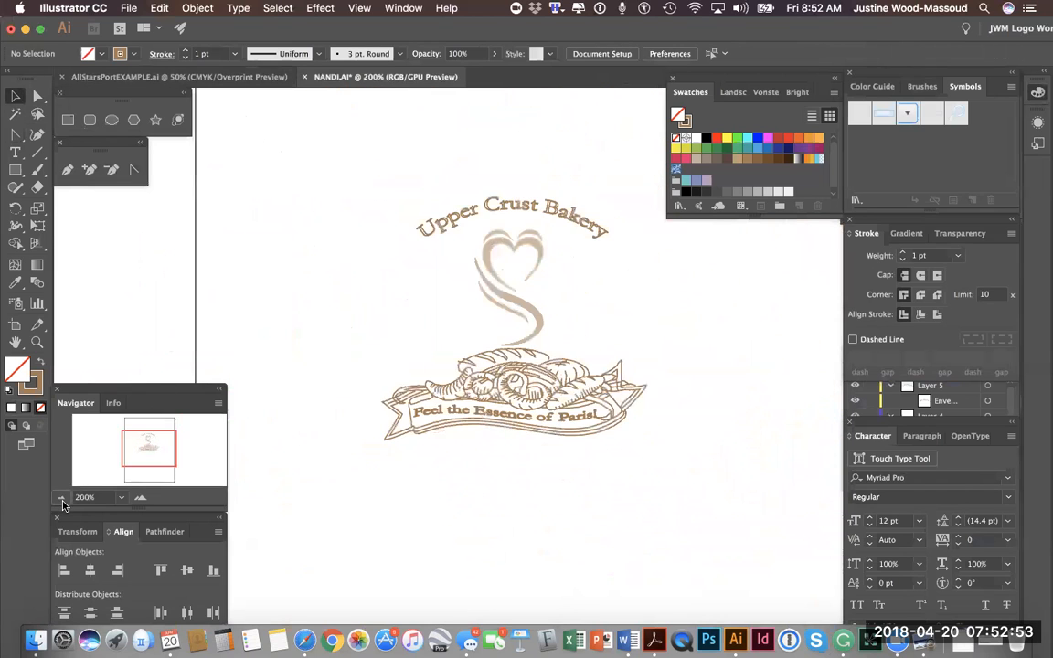
drag(491, 418, 776, 302)
scroll(703, 314, up, 5)
scroll(703, 314, right, 3)
drag(745, 416, 674, 289)
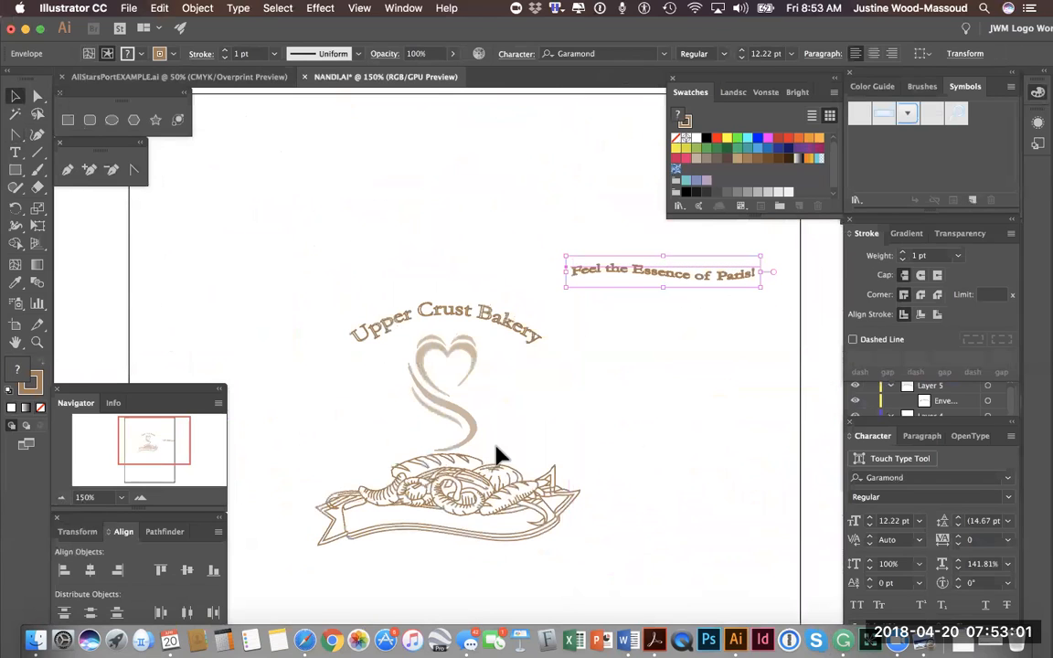
Move the bread and banner artwork down to about X 4.15 in, Y 5.71 in and stretch it slightly taller from its bottom edge
drag(290, 462, 600, 600)
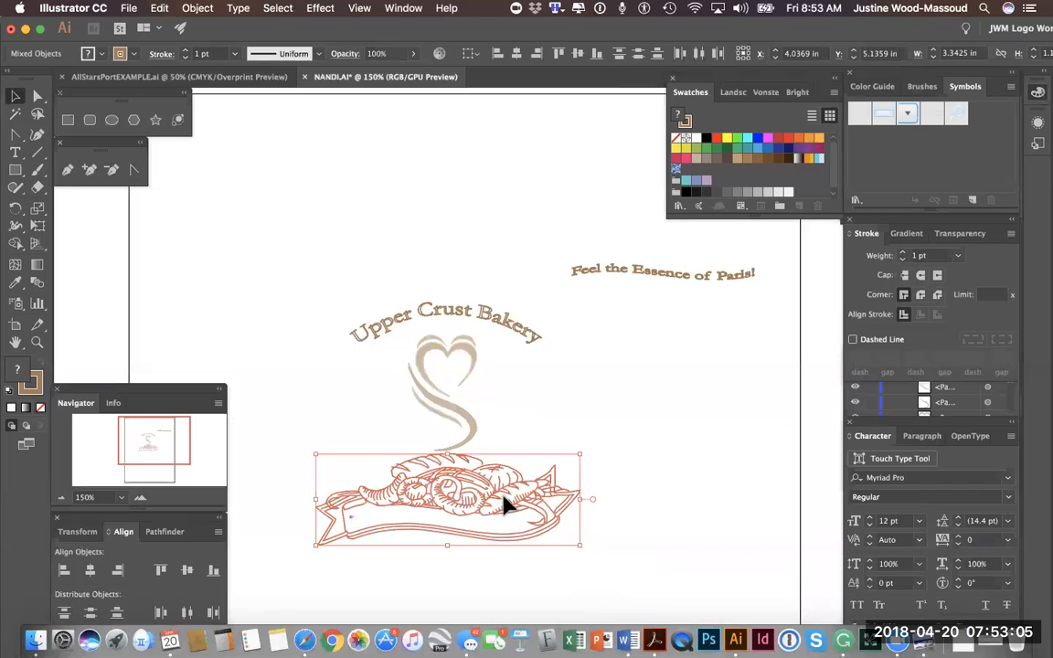
drag(501, 493, 510, 539)
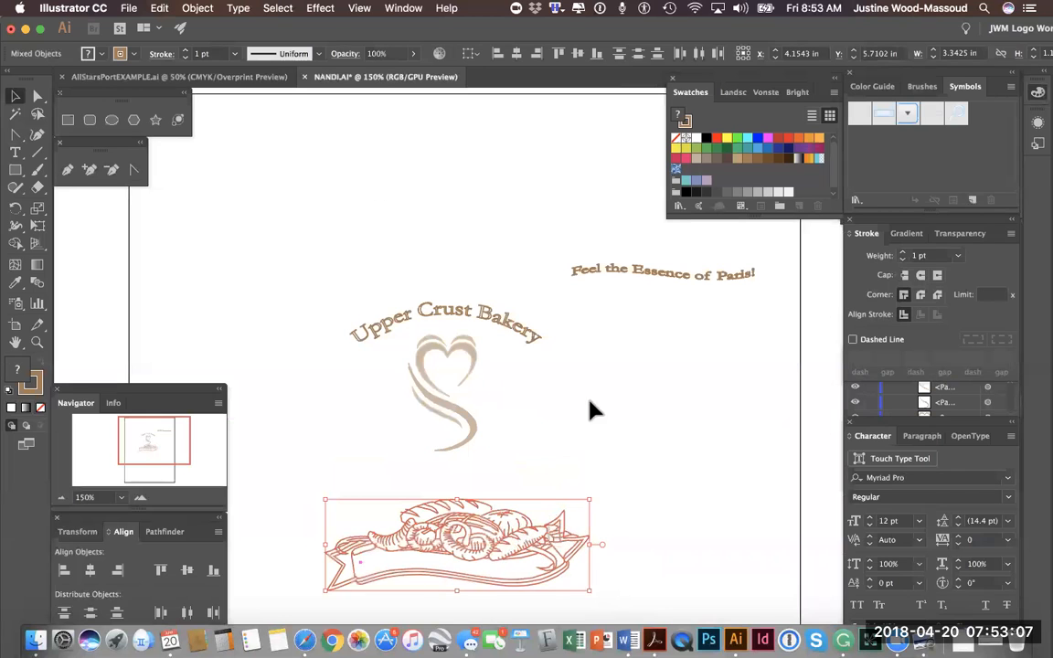
scroll(599, 398, down, 5)
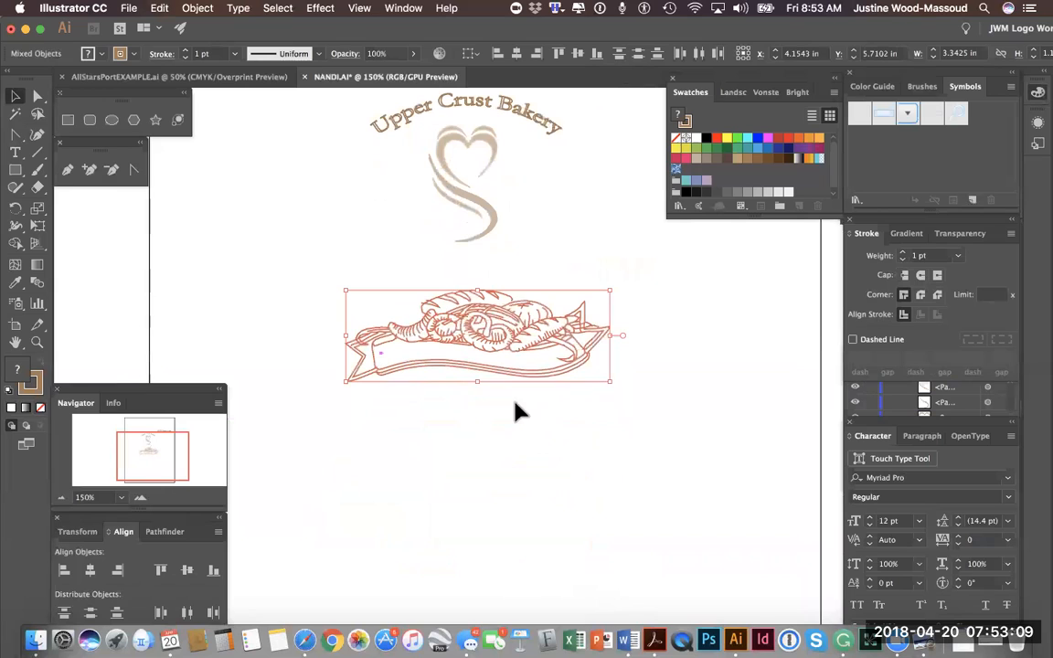
drag(477, 385, 478, 401)
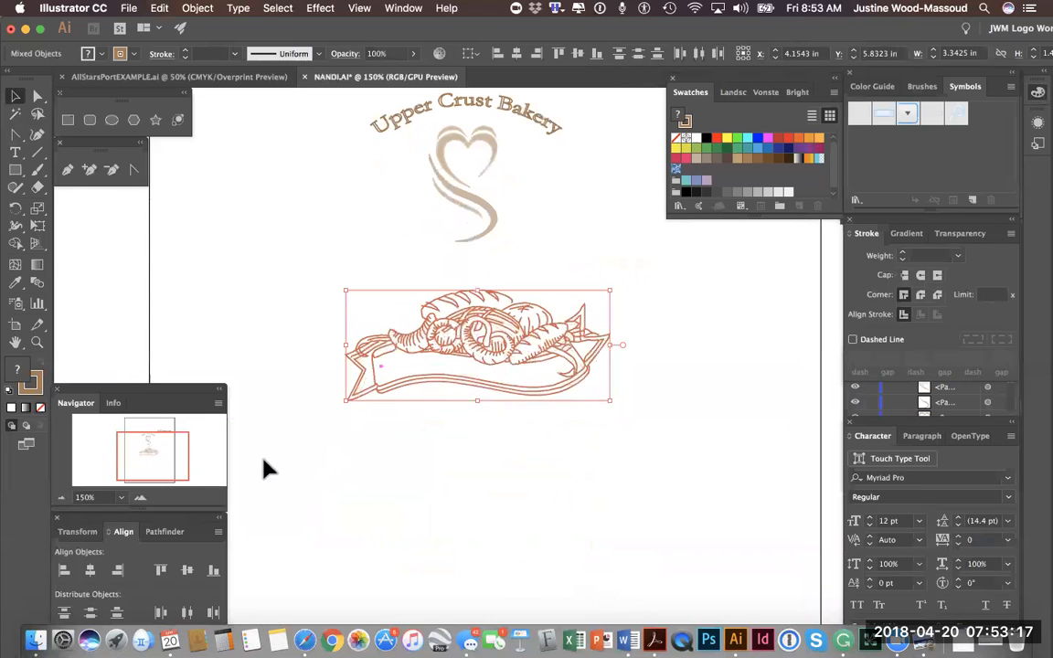
Examine the line ends and corners of the bread and banner artwork up close
click(140, 497)
click(140, 498)
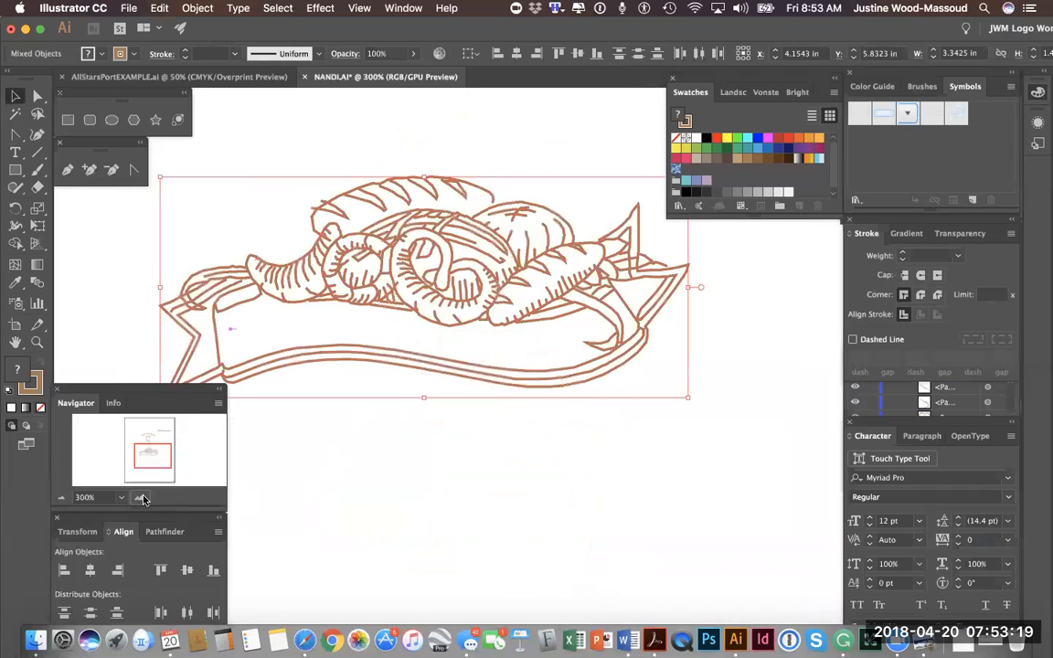
click(140, 497)
click(140, 497)
click(436, 488)
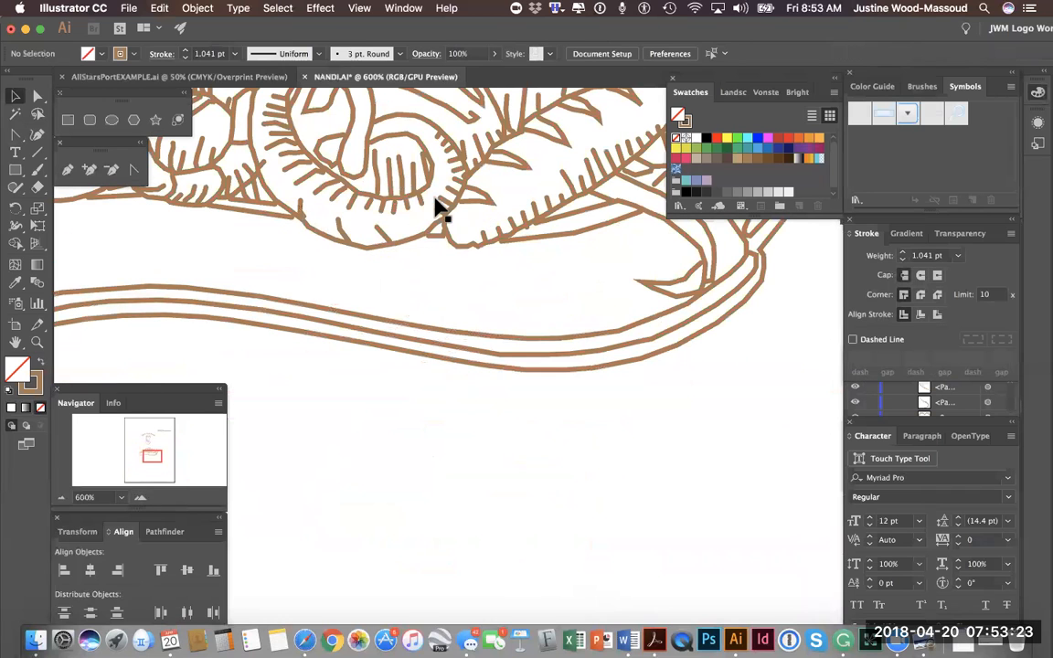
click(63, 499)
click(63, 499)
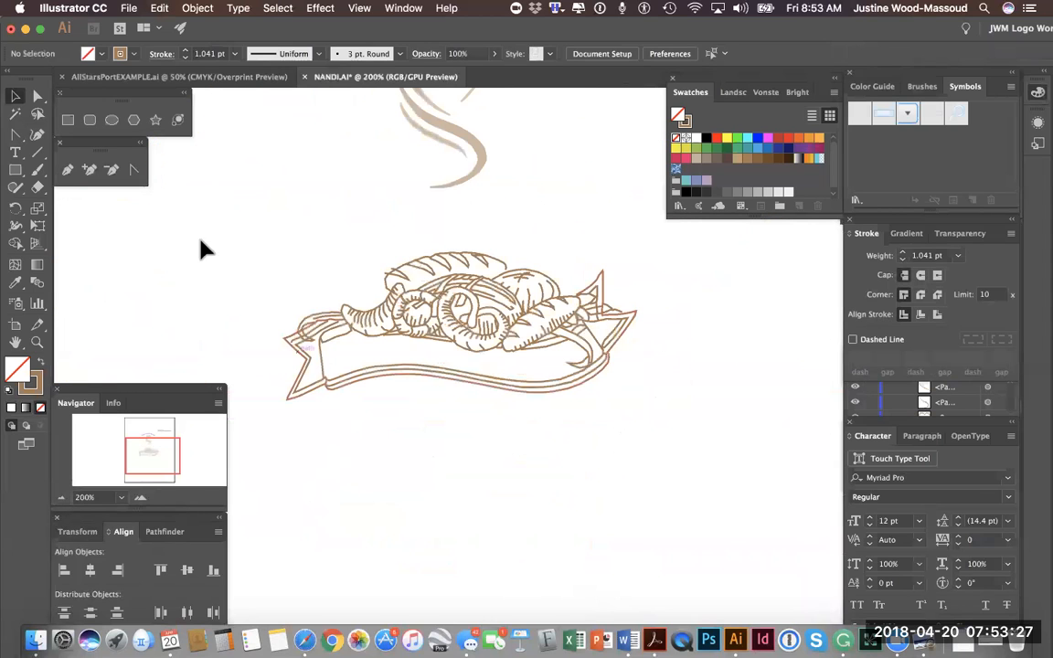
Give all strokes of the bread and banner artwork a Round Cap and a Round Join
click(15, 95)
drag(256, 254, 679, 479)
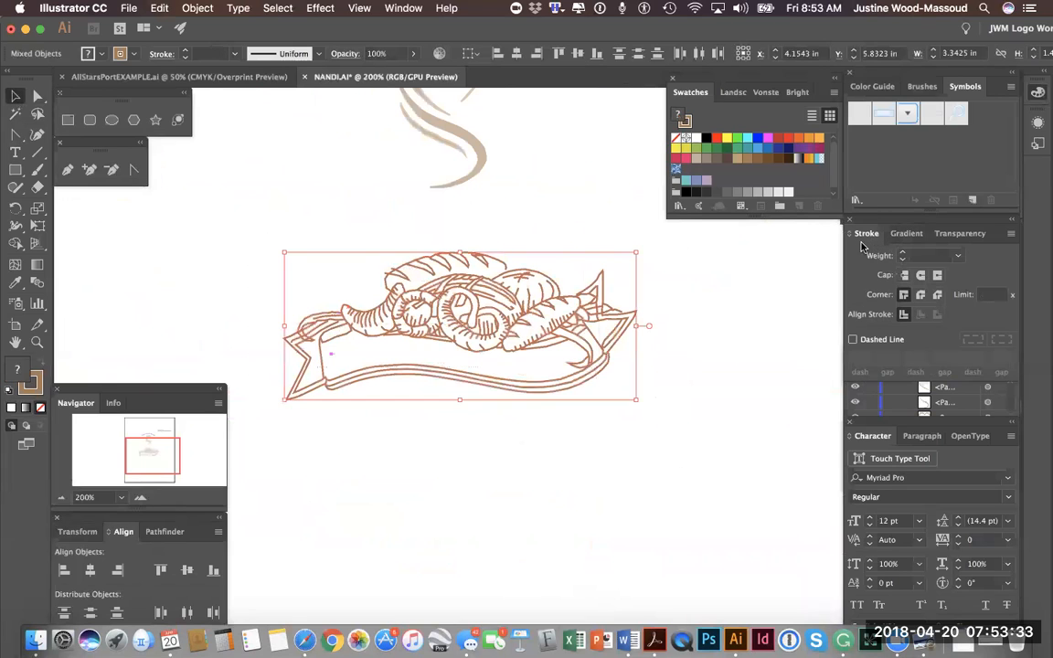
click(921, 276)
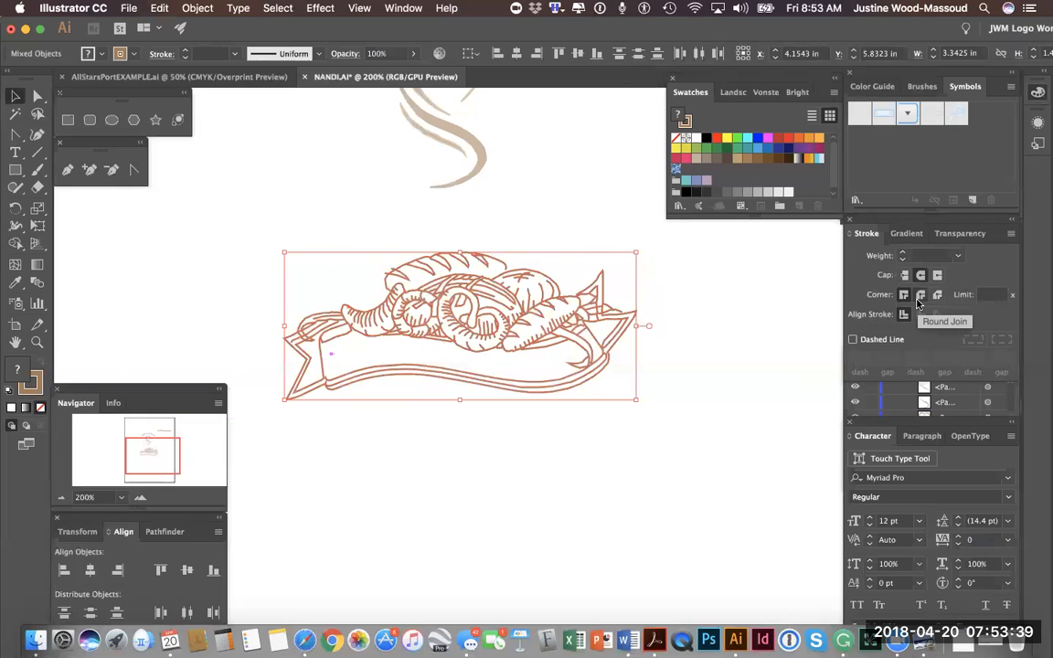
click(919, 295)
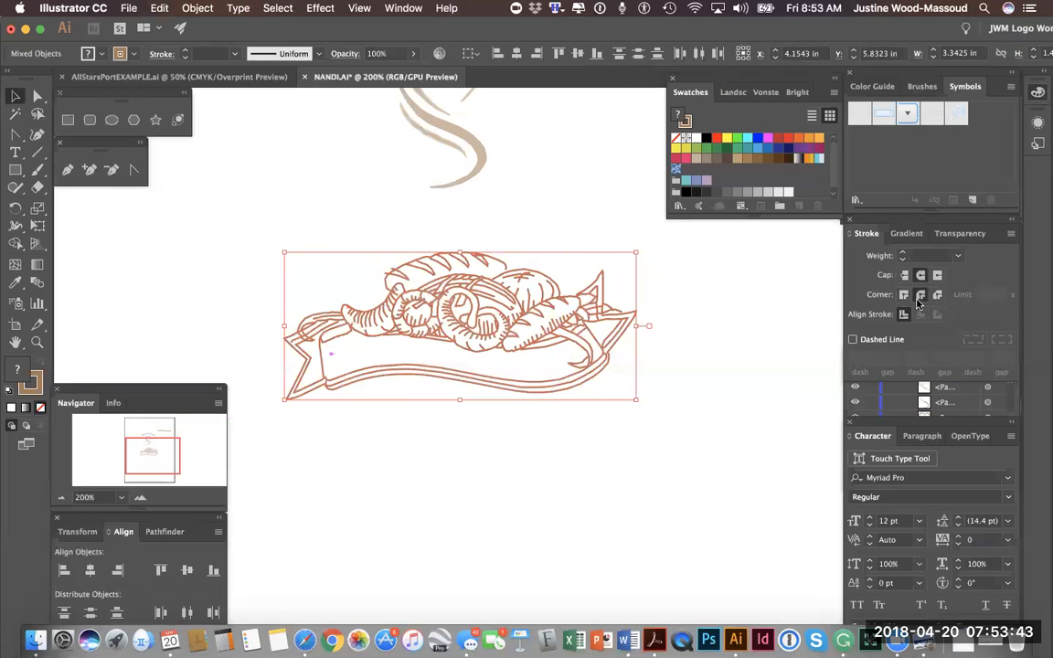
Inspect the rounded stroke ends and corners of the bread and banner artwork at 800% magnification
click(141, 497)
click(143, 498)
click(143, 498)
click(144, 498)
scroll(466, 320, up, 5)
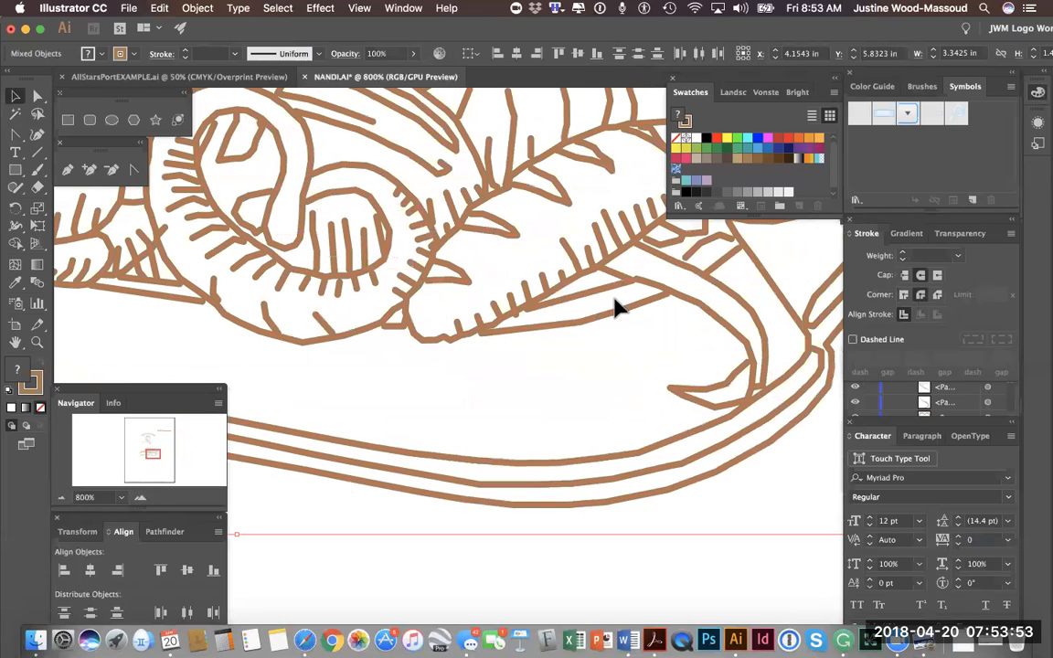
click(62, 498)
click(64, 498)
click(63, 498)
click(63, 498)
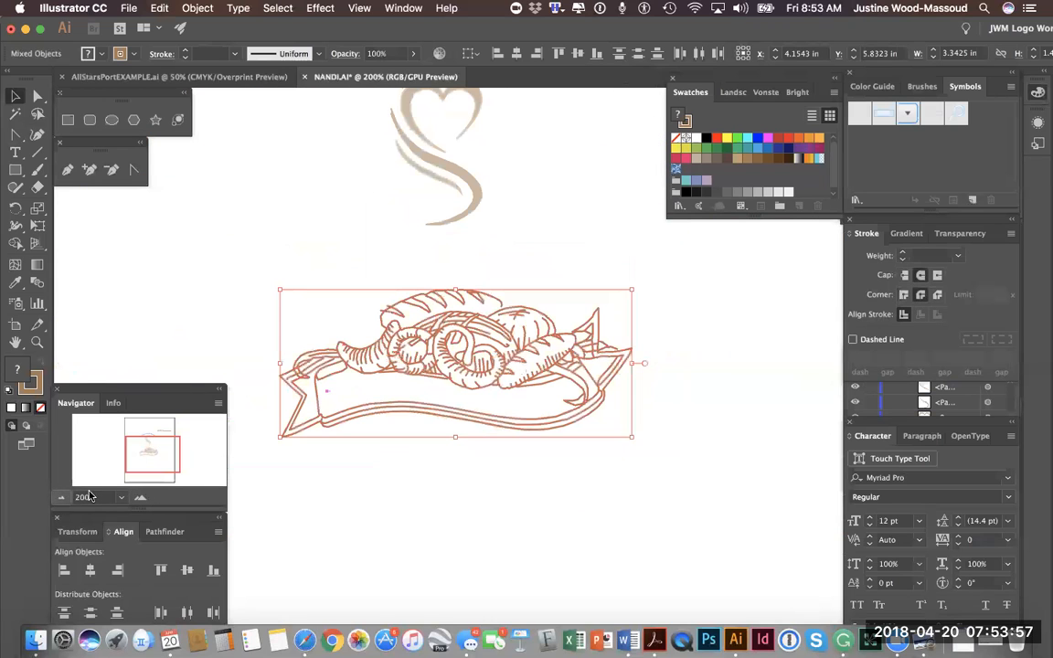
scroll(510, 538, left, 3)
scroll(510, 538, down, 2)
scroll(512, 546, down, 2)
scroll(511, 546, left, 1)
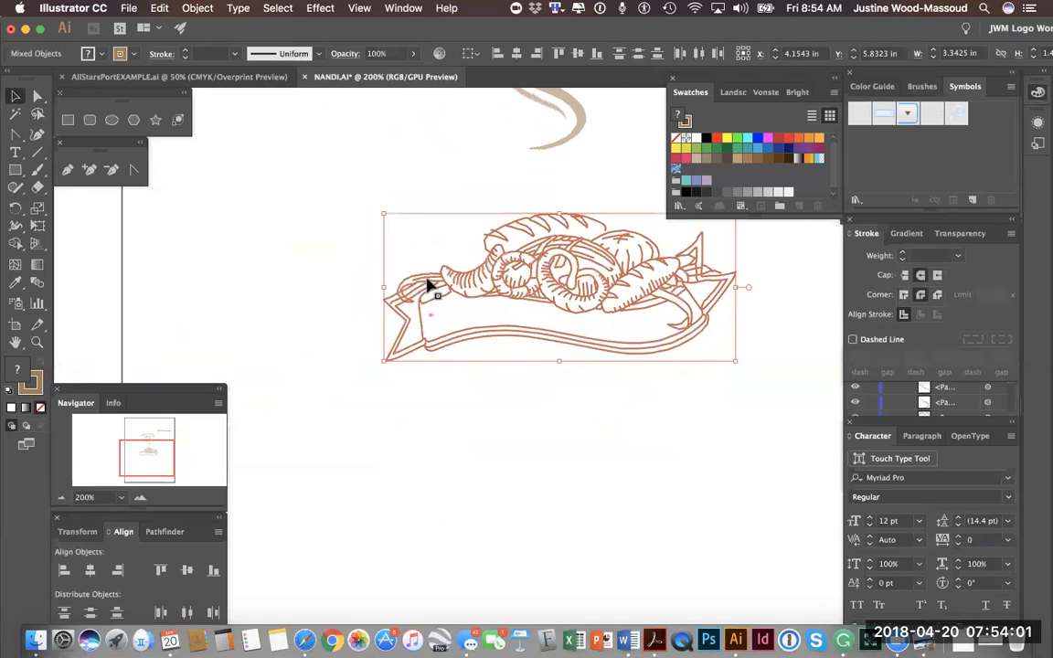
click(198, 9)
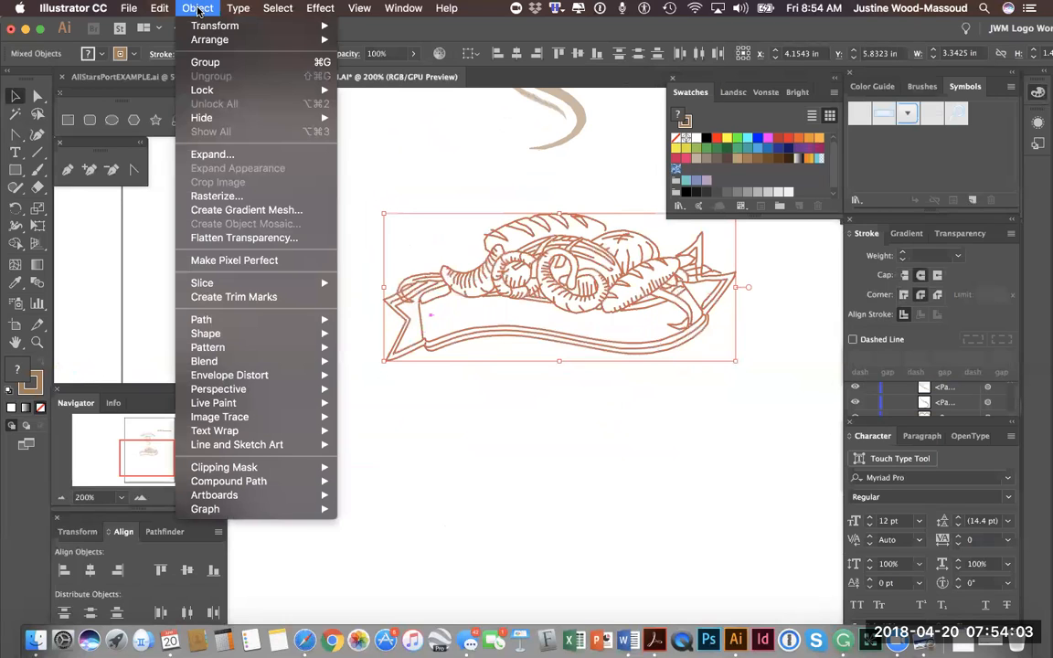
mouse_move(234, 321)
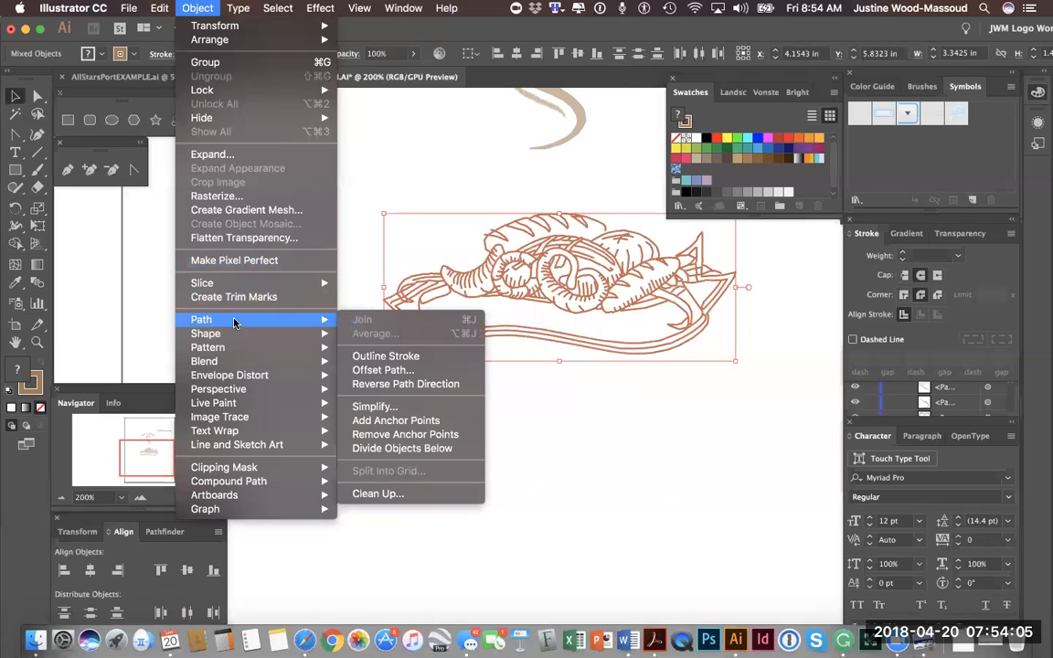
click(387, 412)
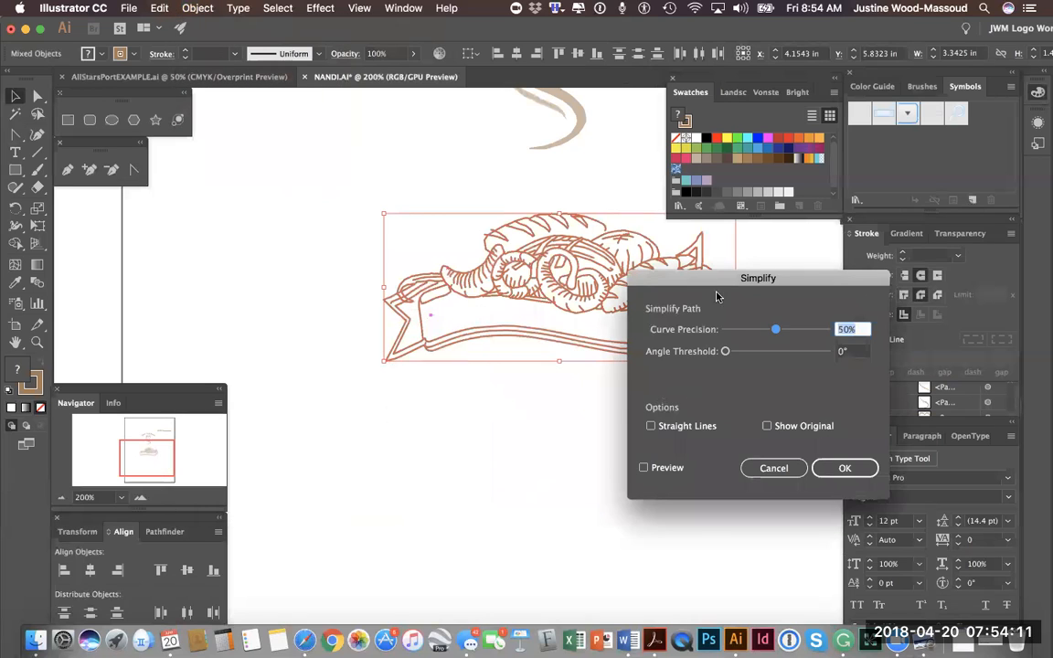
drag(720, 281, 520, 378)
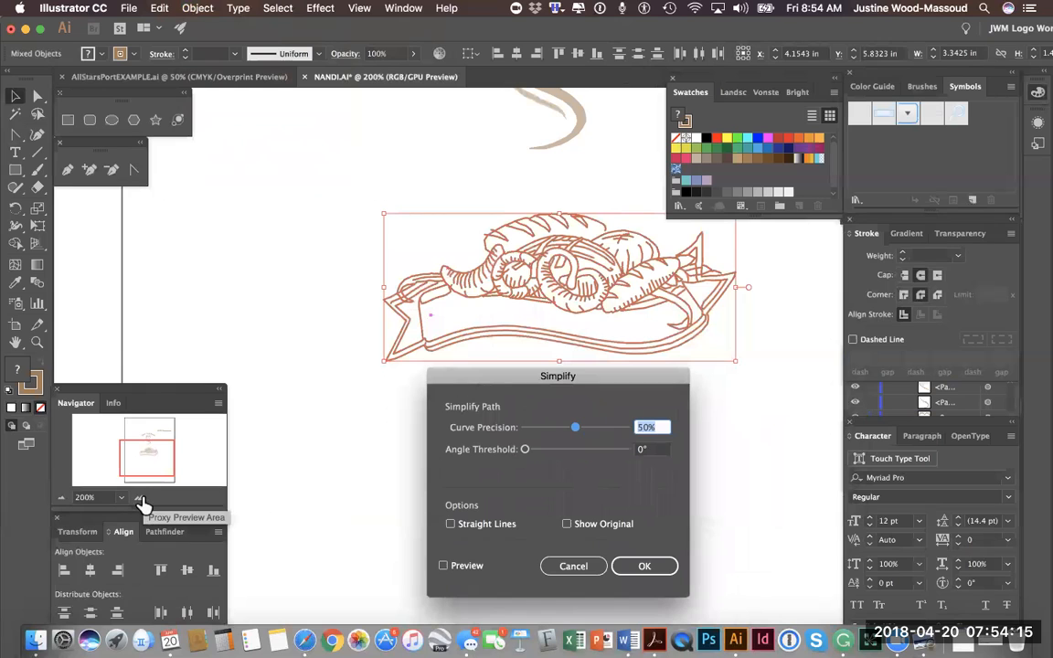
click(577, 565)
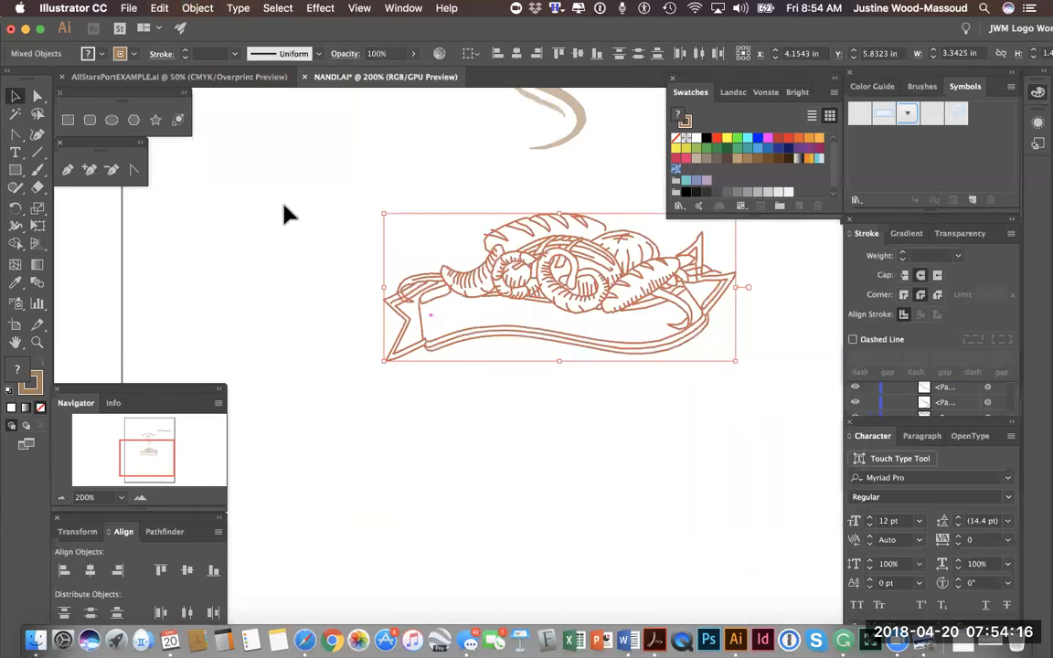
Open the Simplify path settings for the selected bread and banner artwork and enable the preview
click(141, 499)
click(141, 499)
click(141, 498)
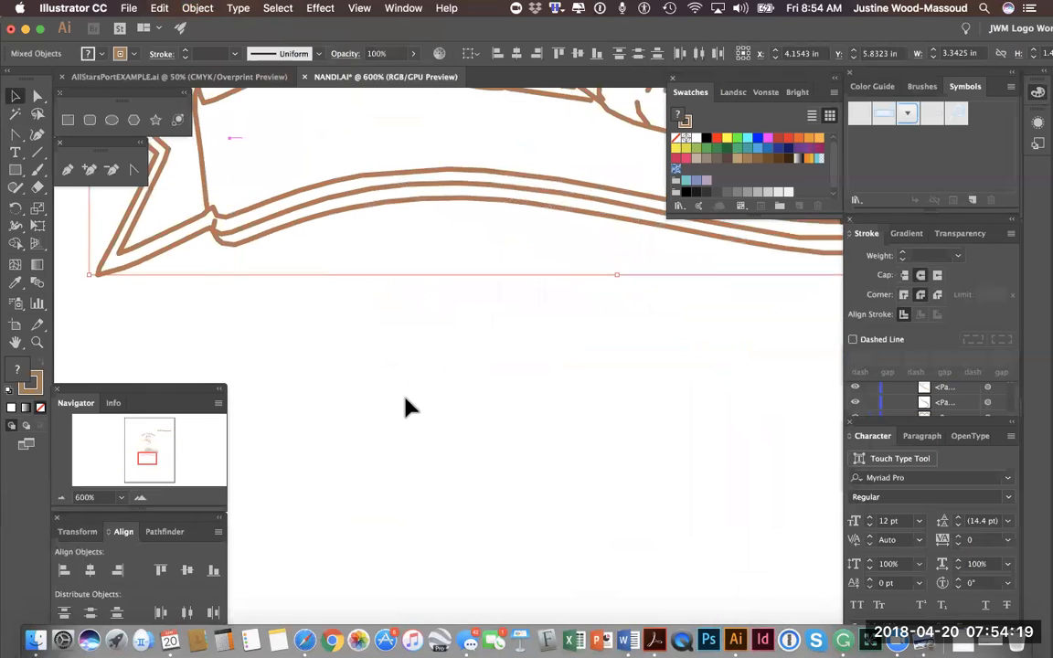
scroll(408, 407, up, 6)
click(196, 9)
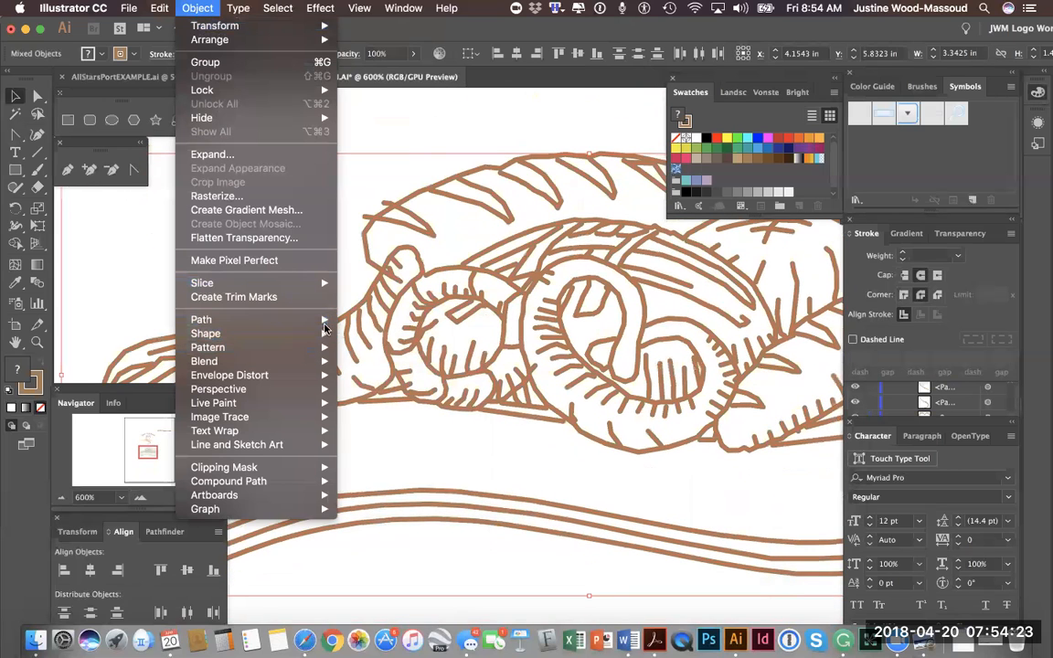
mouse_move(324, 322)
click(382, 406)
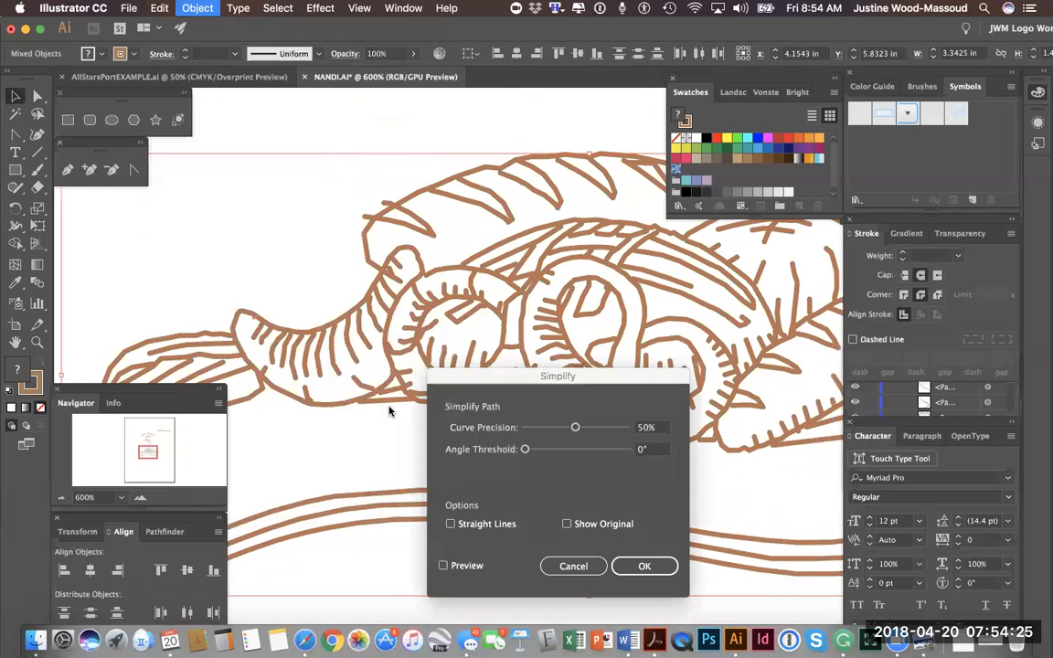
click(443, 566)
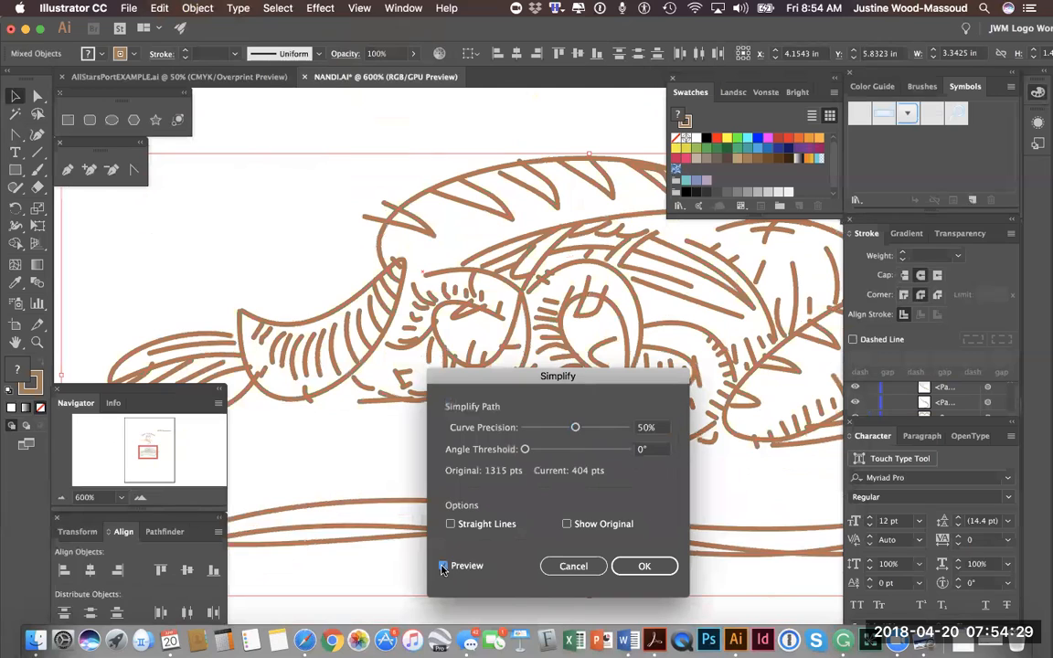
Set the Simplify curve precision to 95% and apply it to the bread and banner paths
click(575, 427)
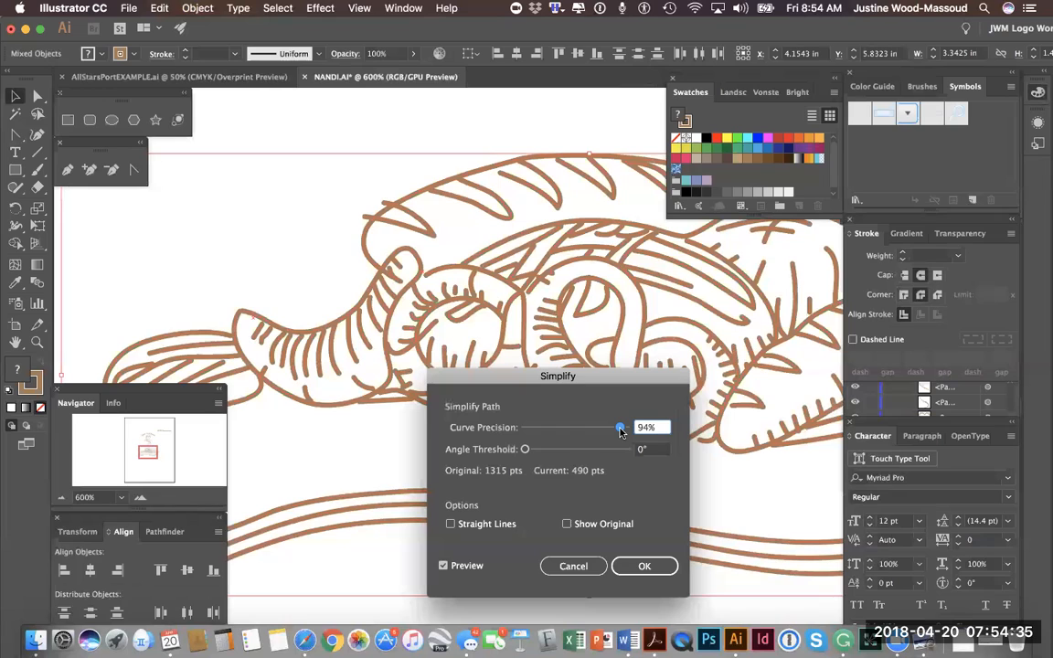
drag(619, 431, 621, 432)
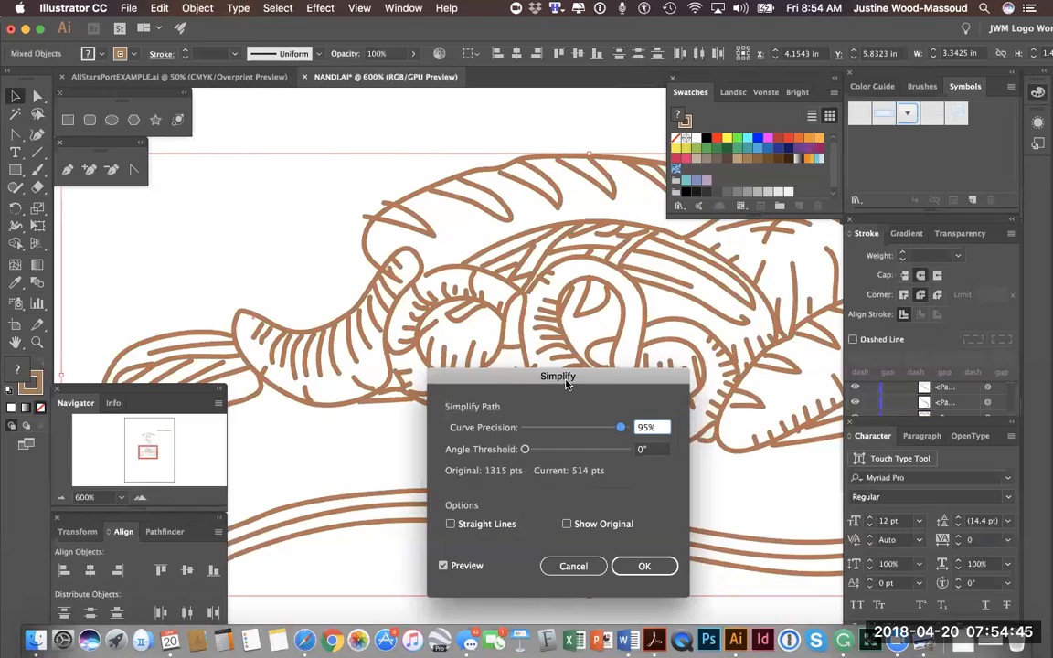
drag(526, 376, 469, 462)
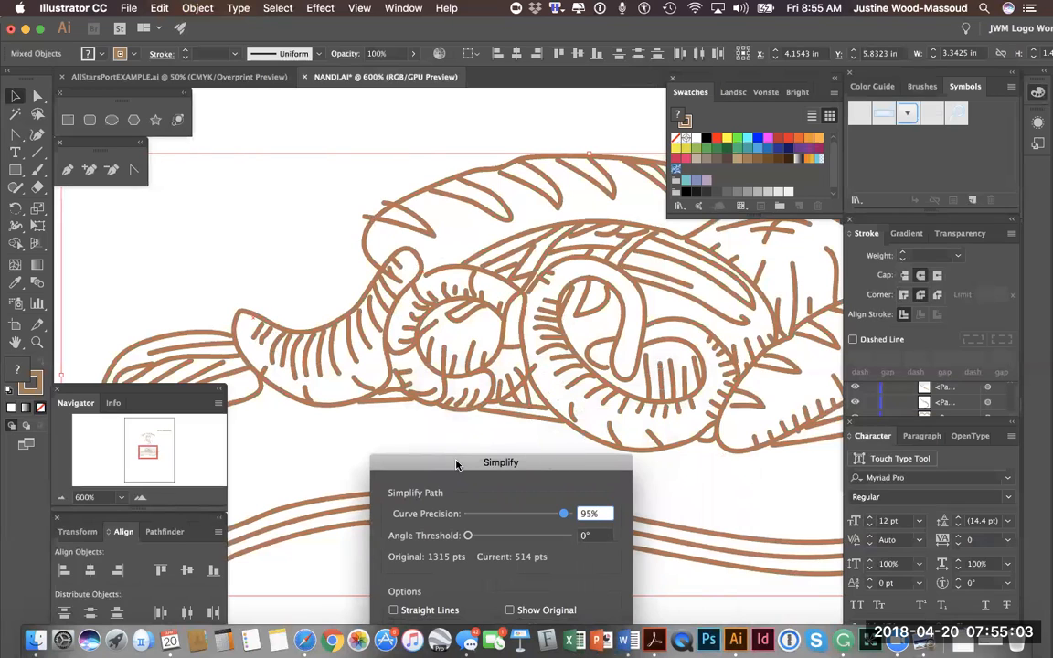
drag(471, 467, 403, 369)
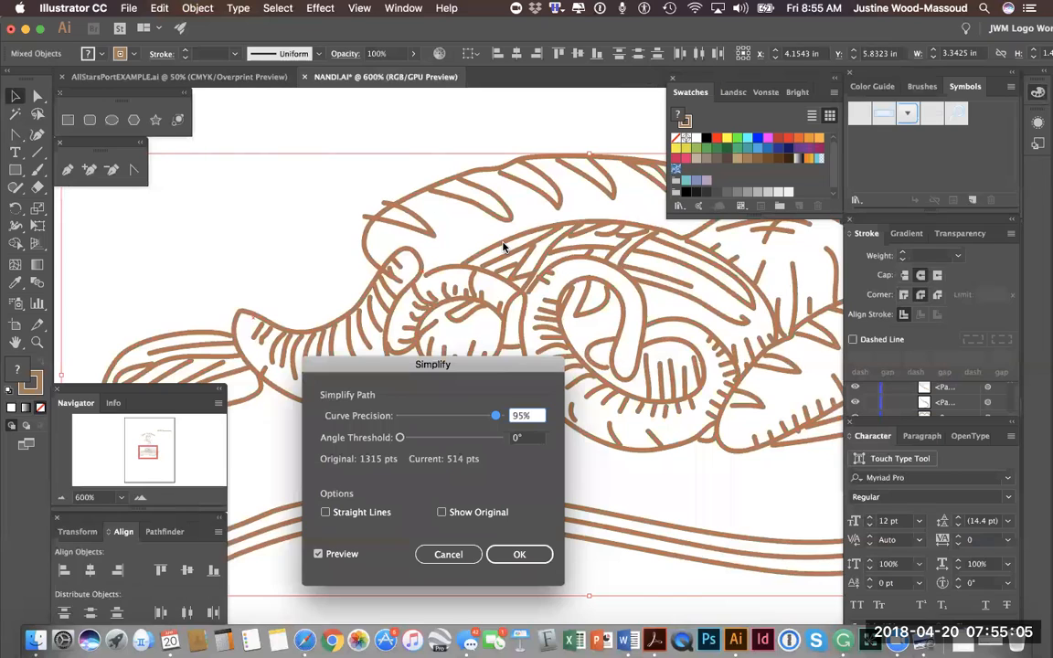
click(519, 555)
click(520, 556)
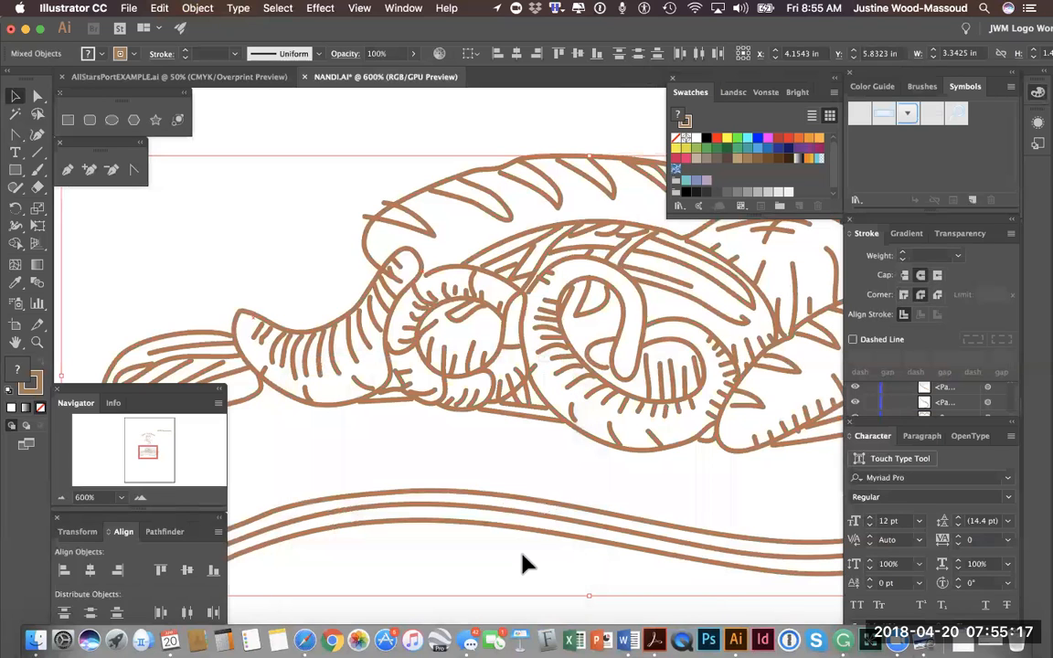
scroll(604, 457, right, 10)
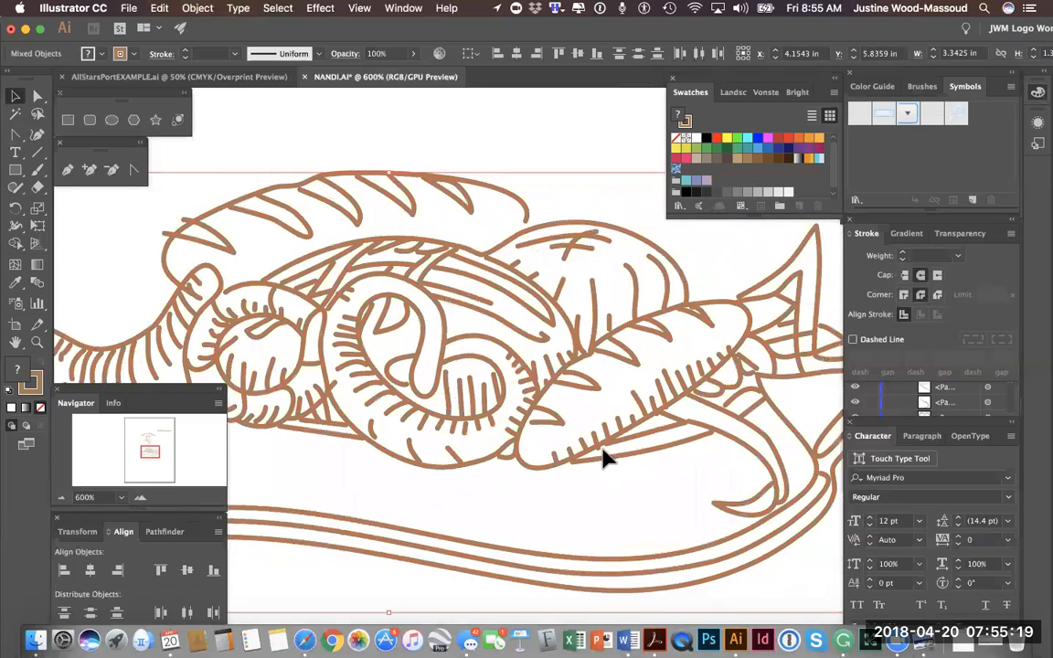
Extend the lower end of the round roll's short vertical mark to meet the front loaf's upper outline
scroll(604, 458, right, 3)
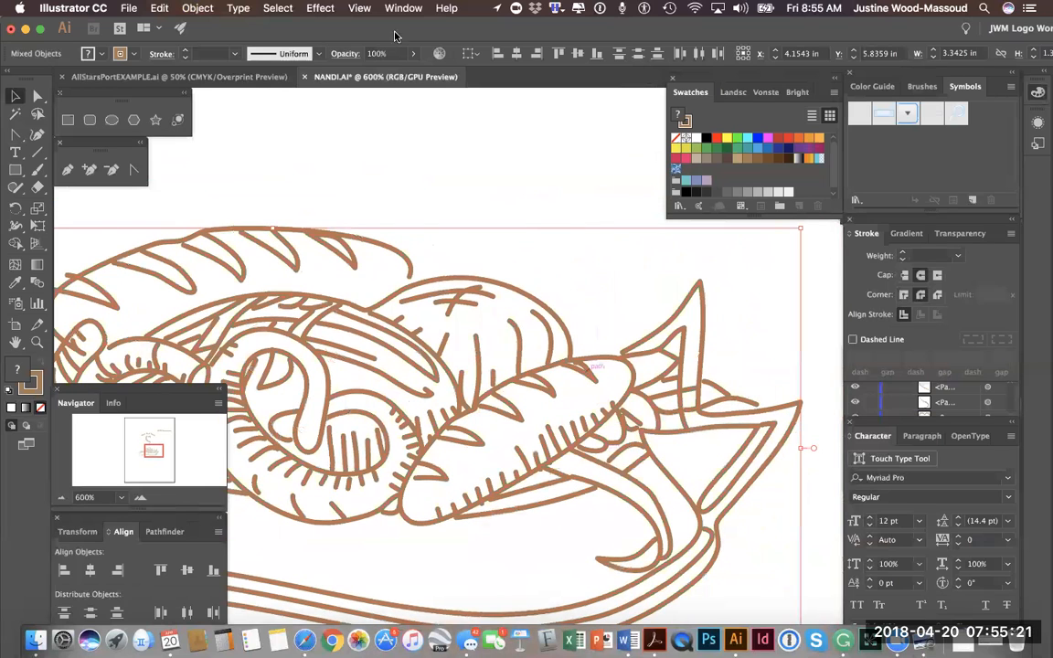
click(38, 97)
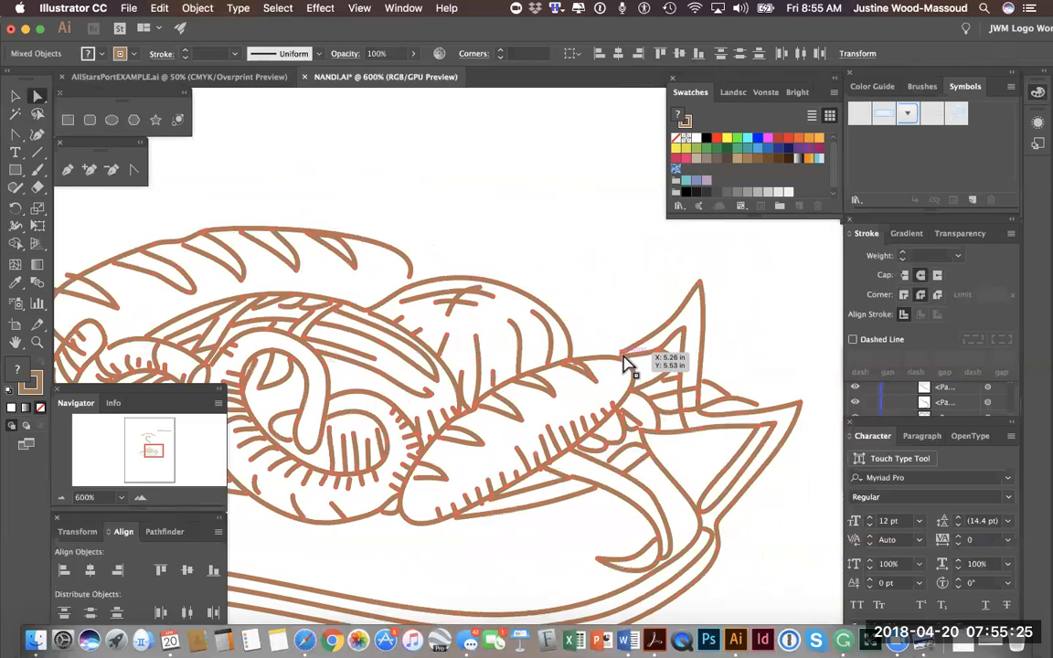
click(141, 498)
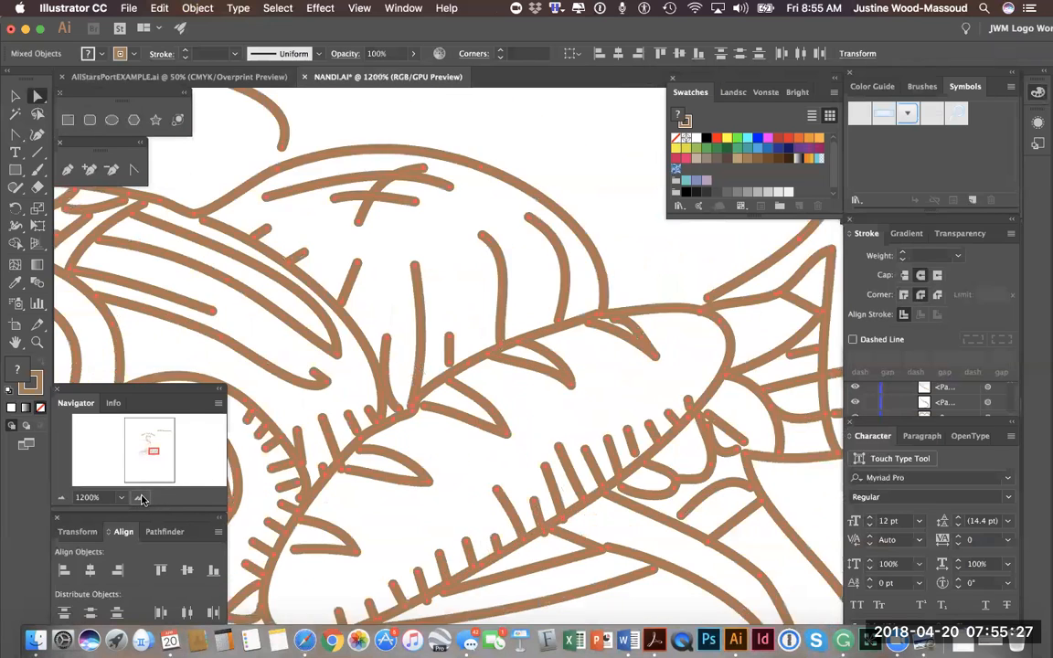
click(141, 498)
click(379, 322)
drag(378, 323, 376, 346)
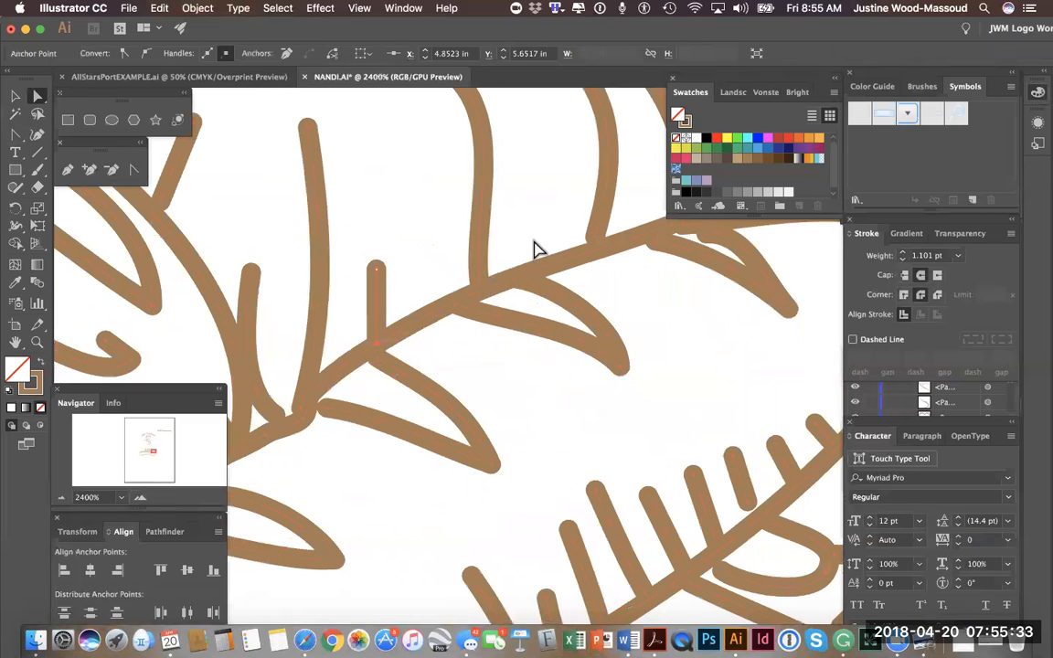
Join the starting points of the two pointed lines at the front loaf's tip onto the loaf outline
scroll(550, 240, up, 4)
scroll(550, 239, right, 10)
drag(352, 410, 352, 436)
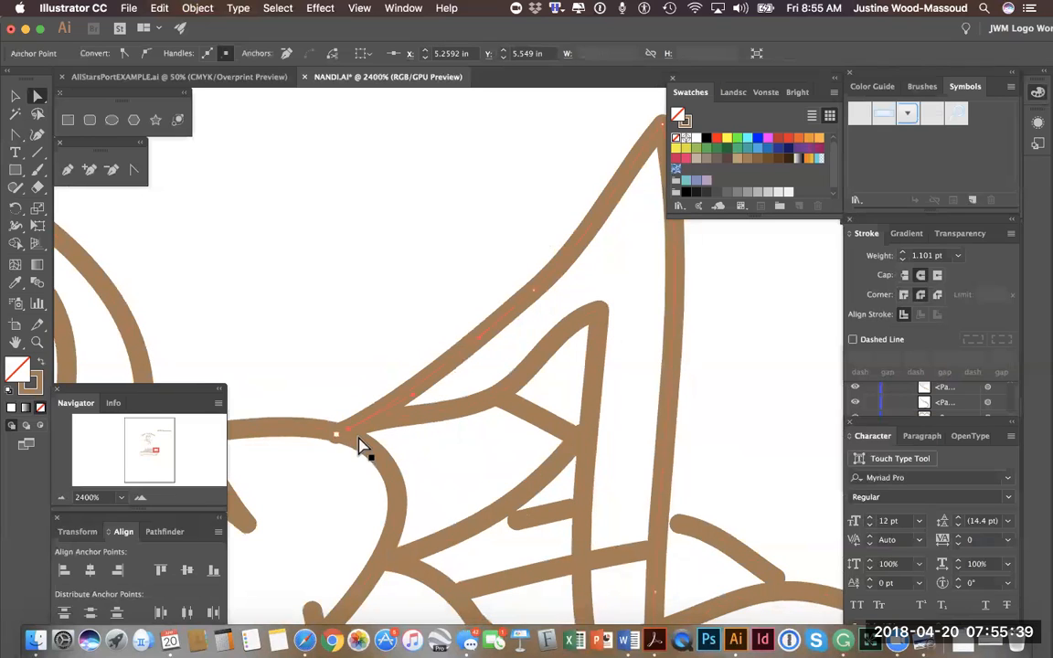
click(341, 440)
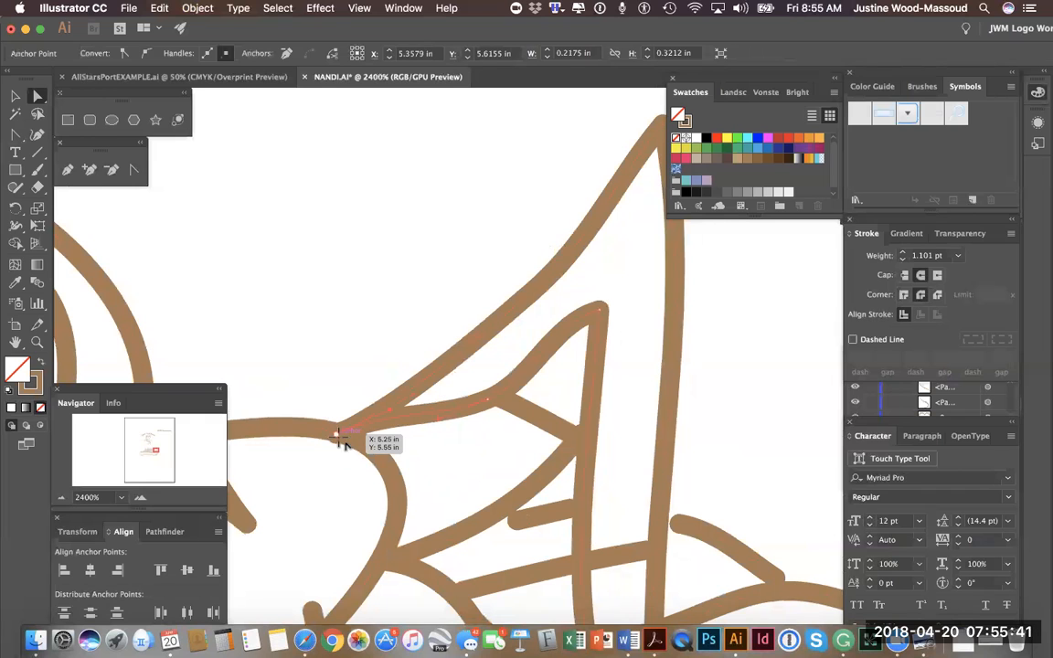
click(344, 437)
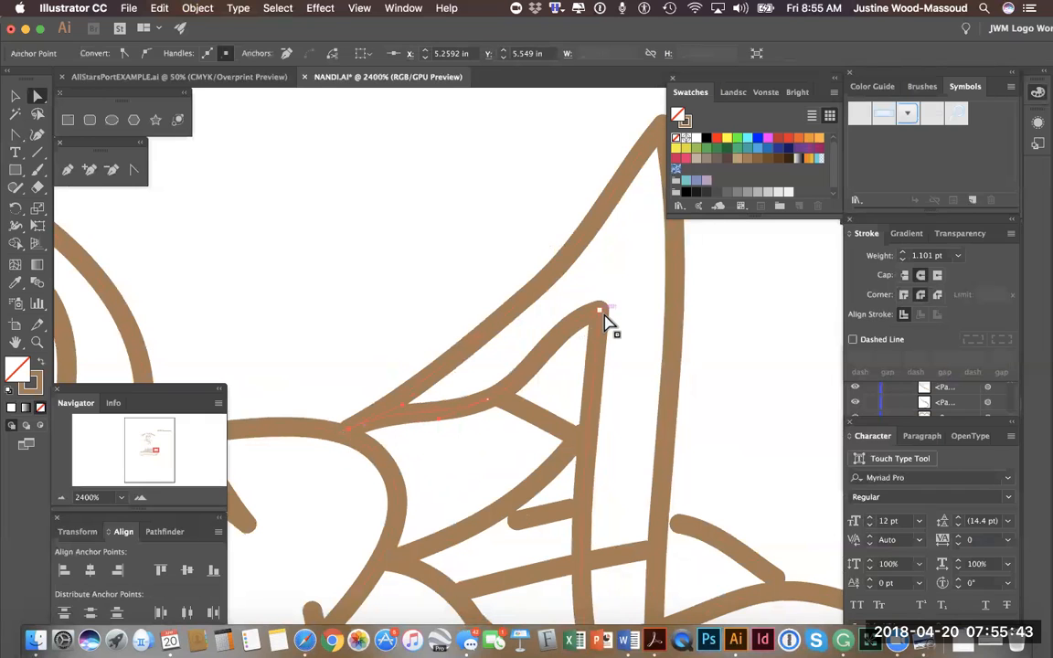
Snap both ends of the short crossbar beside the loaf's tip onto the neighbouring curve and vertical line
scroll(605, 322, up, 3)
scroll(606, 321, down, 10)
mouse_move(451, 296)
mouse_down()
mouse_move(436, 291)
mouse_move(510, 286)
mouse_up()
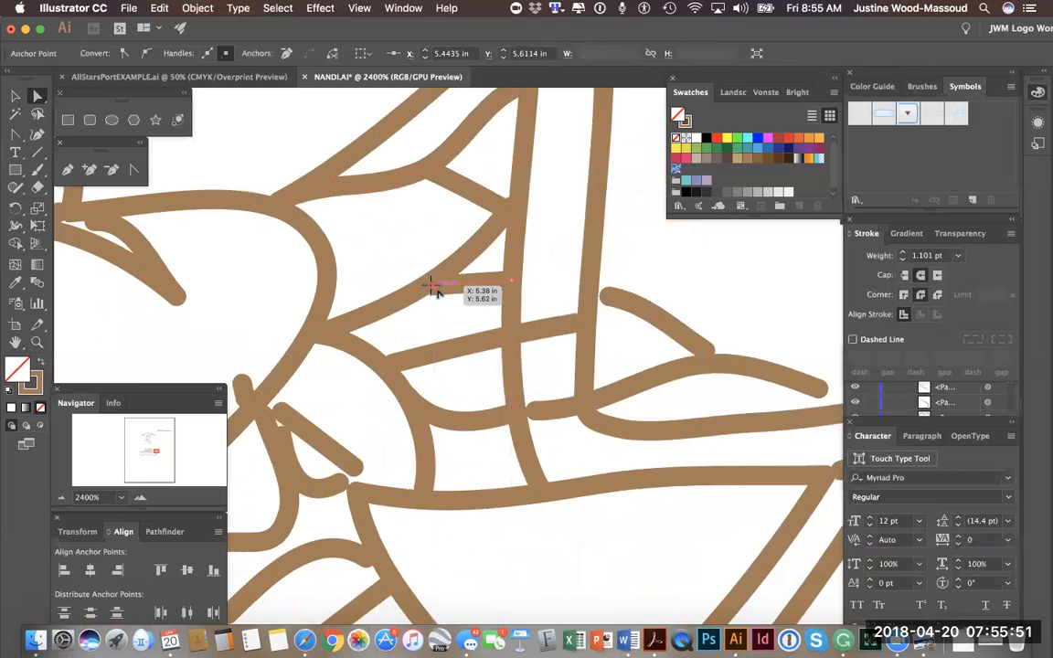
click(435, 289)
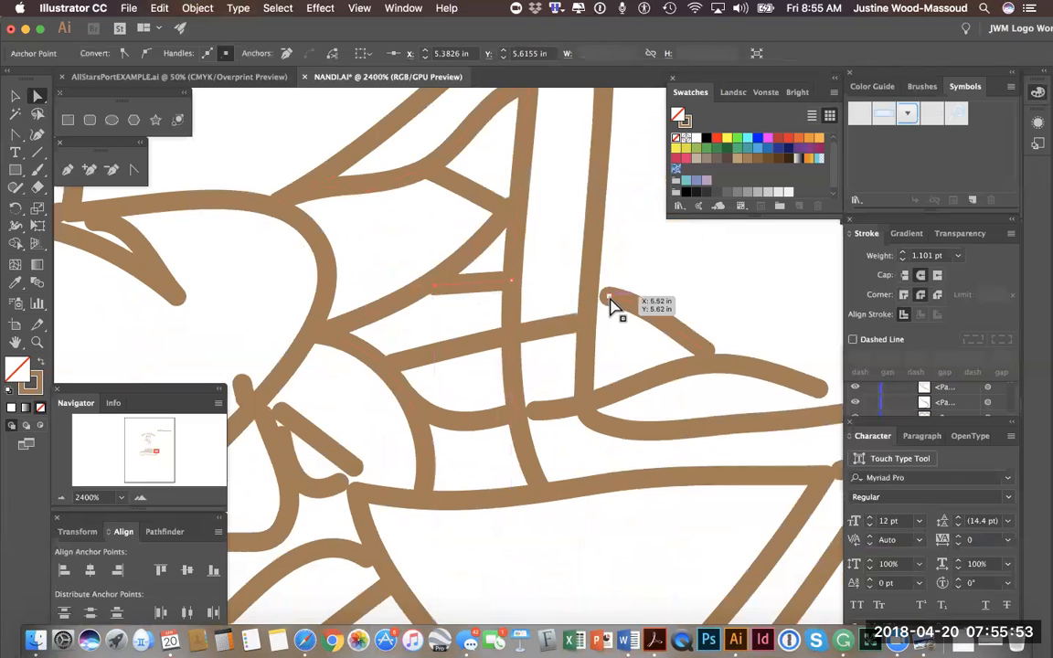
Connect the loose ends of the two curves beside the pointed shape and the crossbars' left ends to the adjacent lines
drag(606, 300, 590, 302)
drag(711, 355, 717, 370)
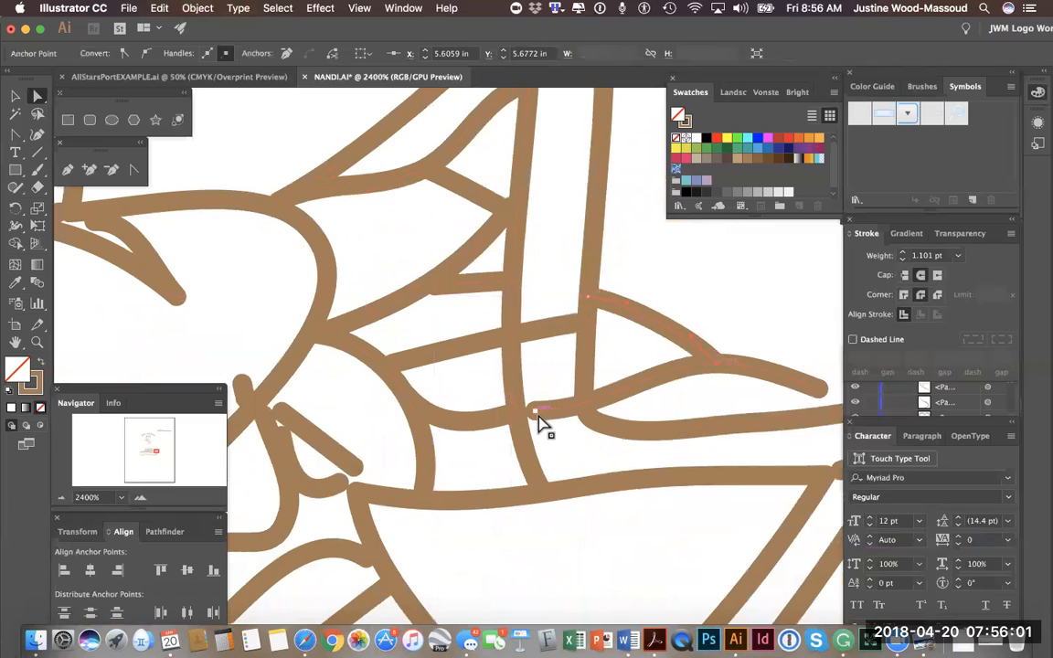
drag(537, 422, 517, 415)
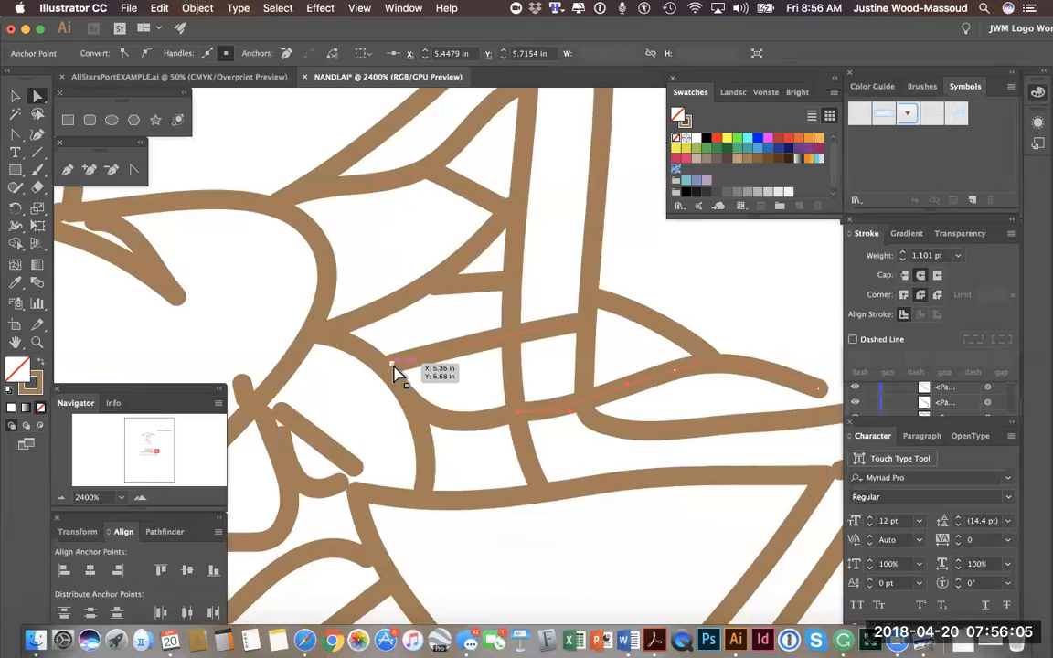
drag(395, 373, 381, 372)
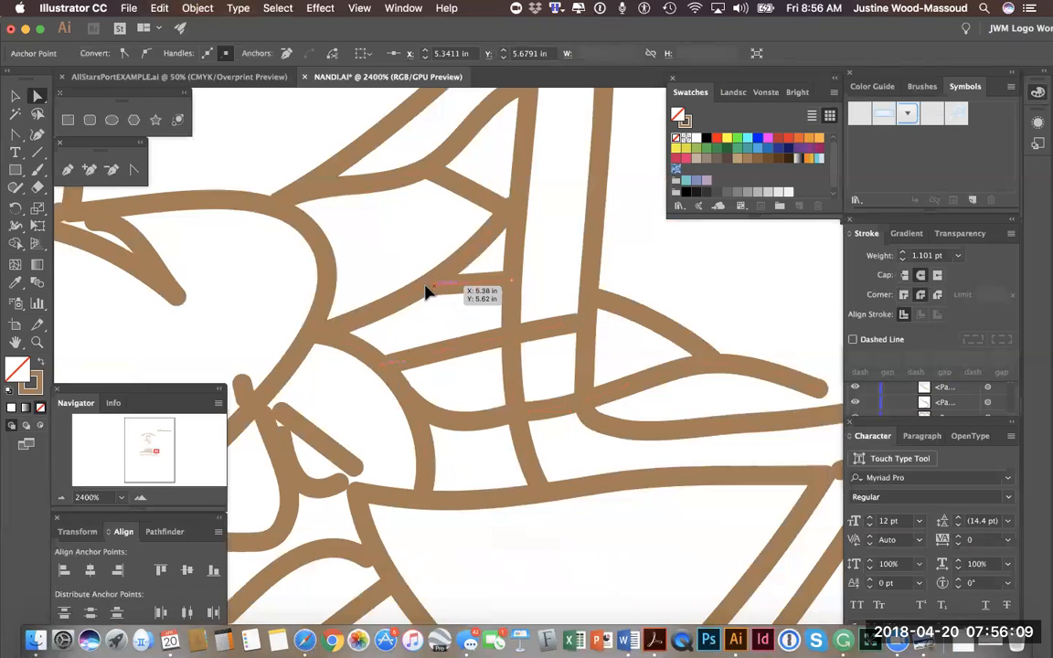
drag(426, 291, 412, 290)
Extend the wavy curve's right end to the banner's upper edge and close the gap at the banner's inner corner
scroll(767, 367, down, 3)
scroll(768, 368, right, 5)
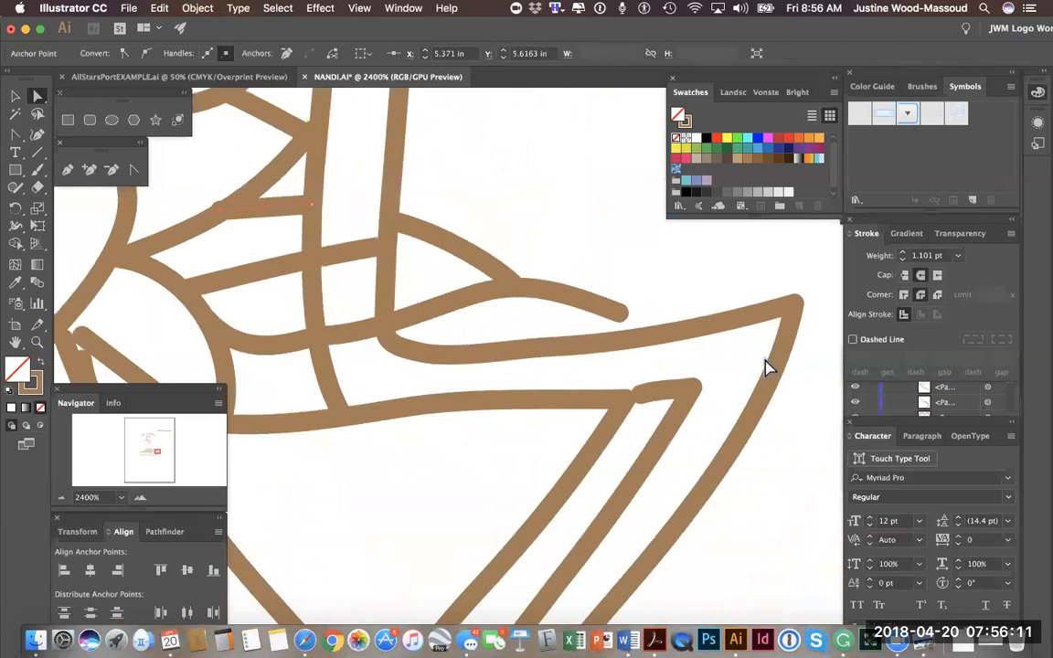
drag(621, 315, 661, 332)
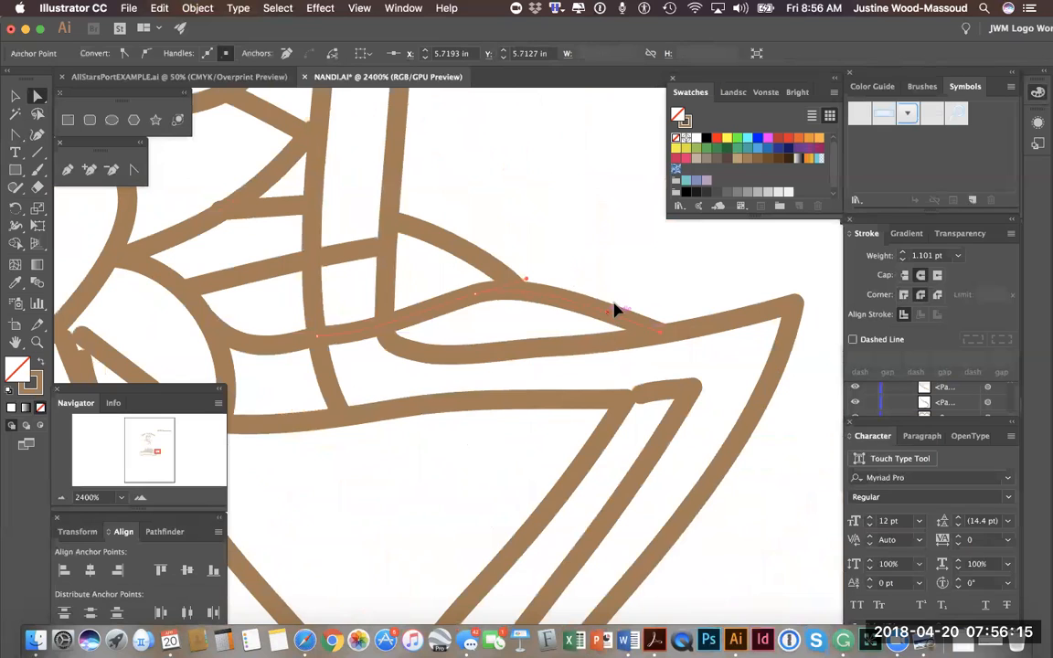
mouse_move(625, 407)
mouse_down()
mouse_move(641, 399)
mouse_move(639, 413)
mouse_up()
Attach the short diagonal stroke to the loaf outline and snap the small curve's ends to the adjoining curve and banner corner
scroll(701, 369, left, 10)
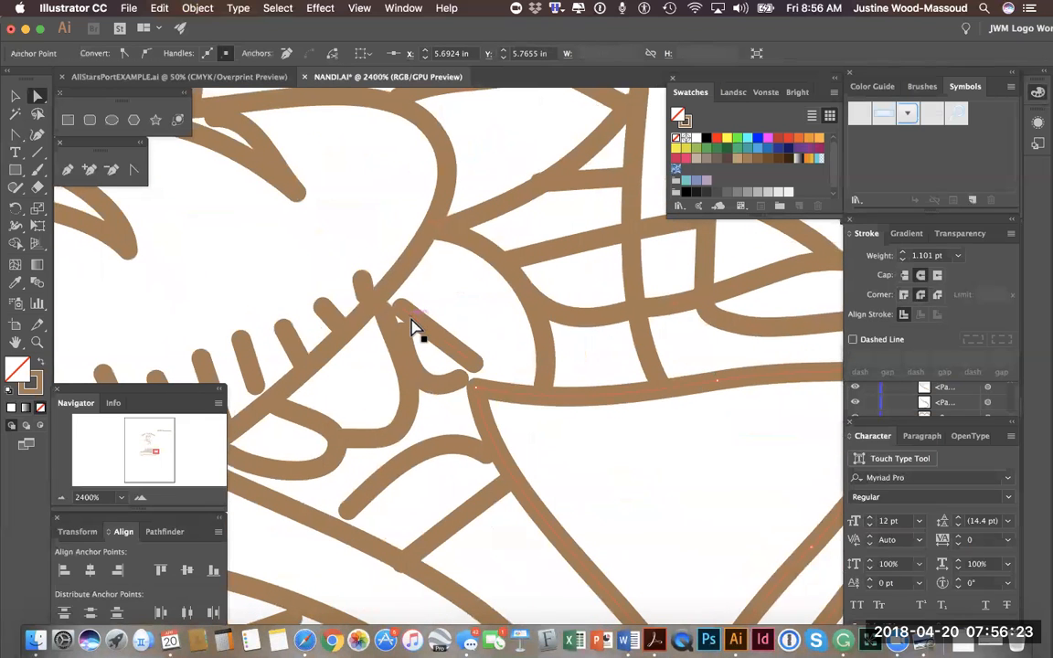
mouse_move(439, 333)
mouse_down()
mouse_move(458, 316)
mouse_move(399, 273)
mouse_up()
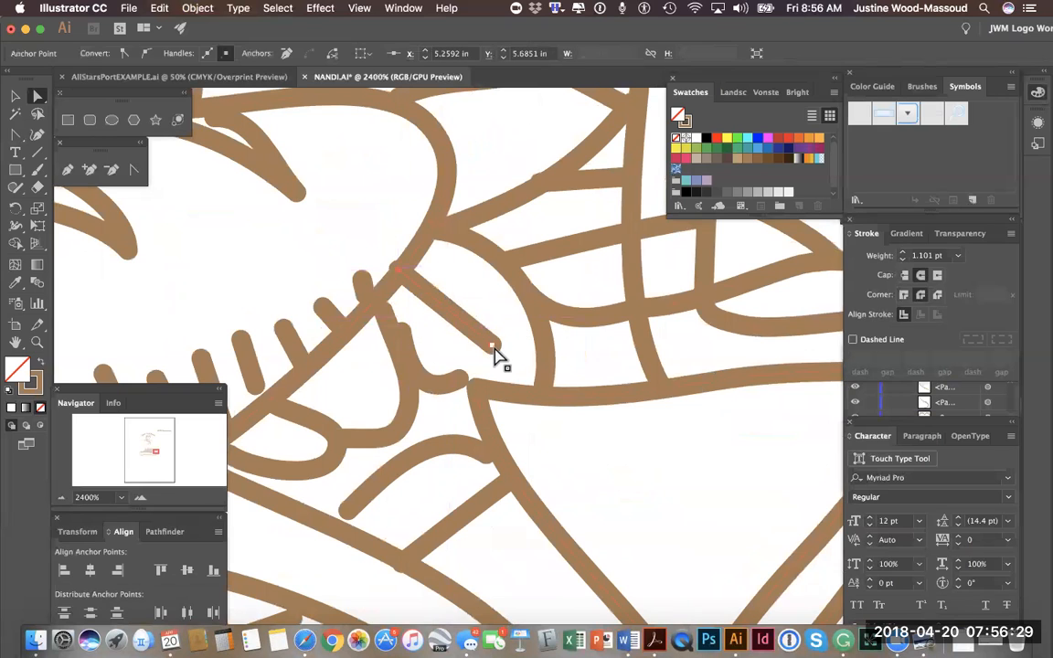
drag(403, 336, 393, 343)
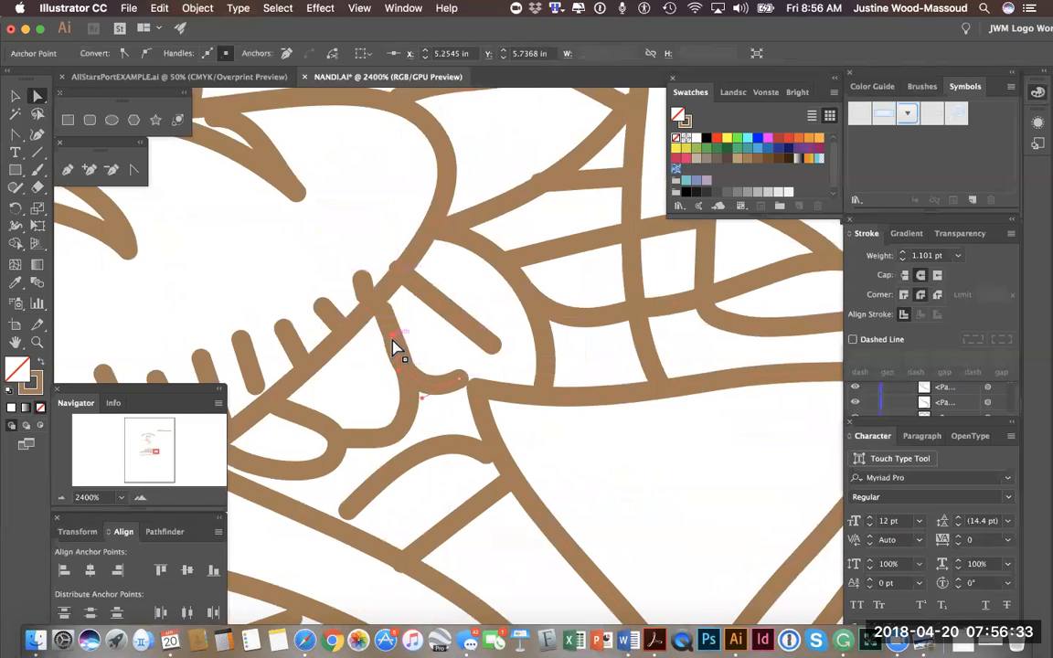
drag(461, 380, 477, 399)
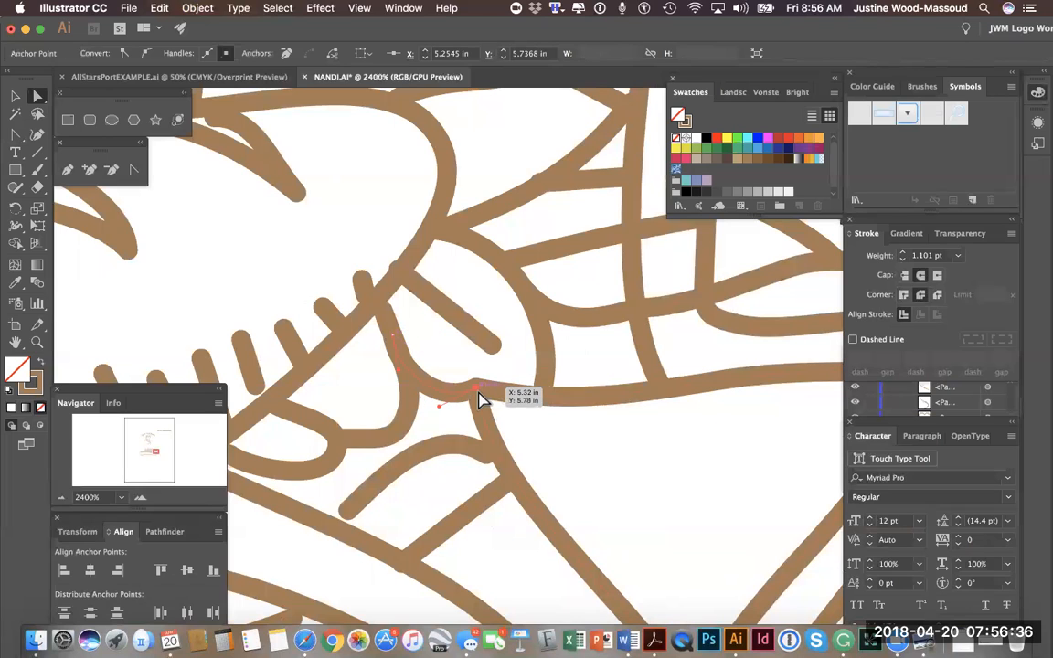
Join the arc below the banner corner to the banner edge and lower line, and align the adjacent diagonal's lower end
click(487, 462)
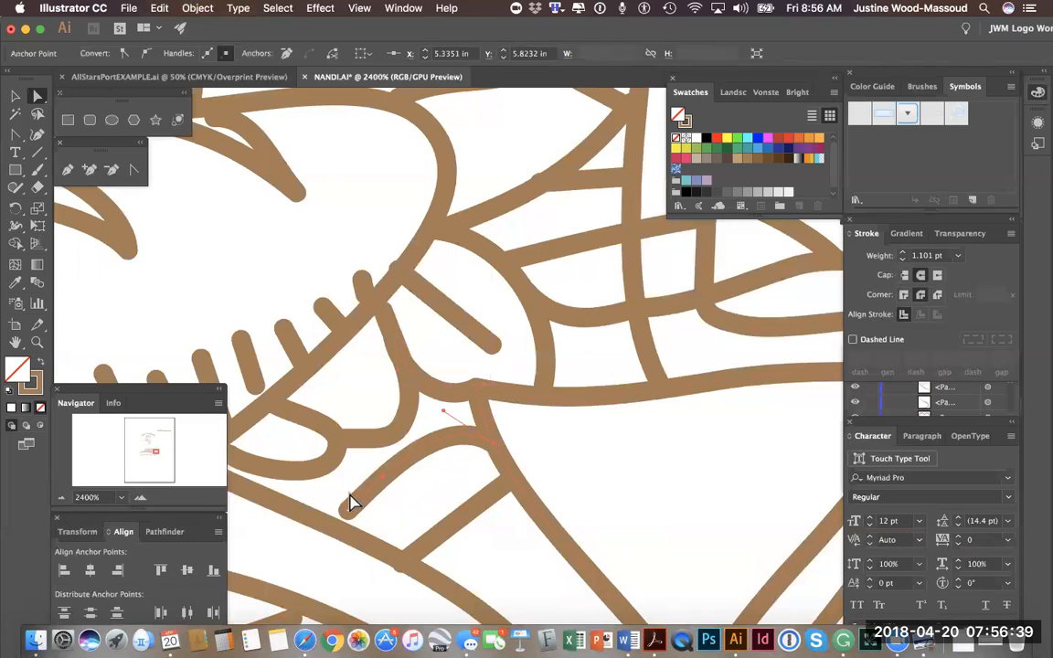
drag(348, 514, 404, 557)
click(402, 561)
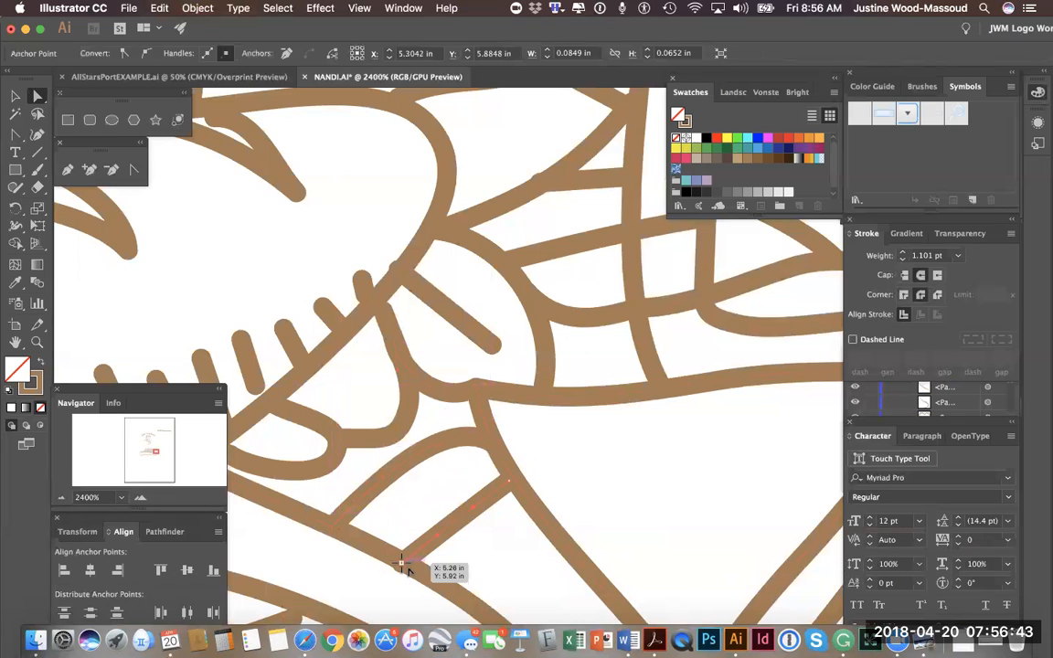
click(407, 563)
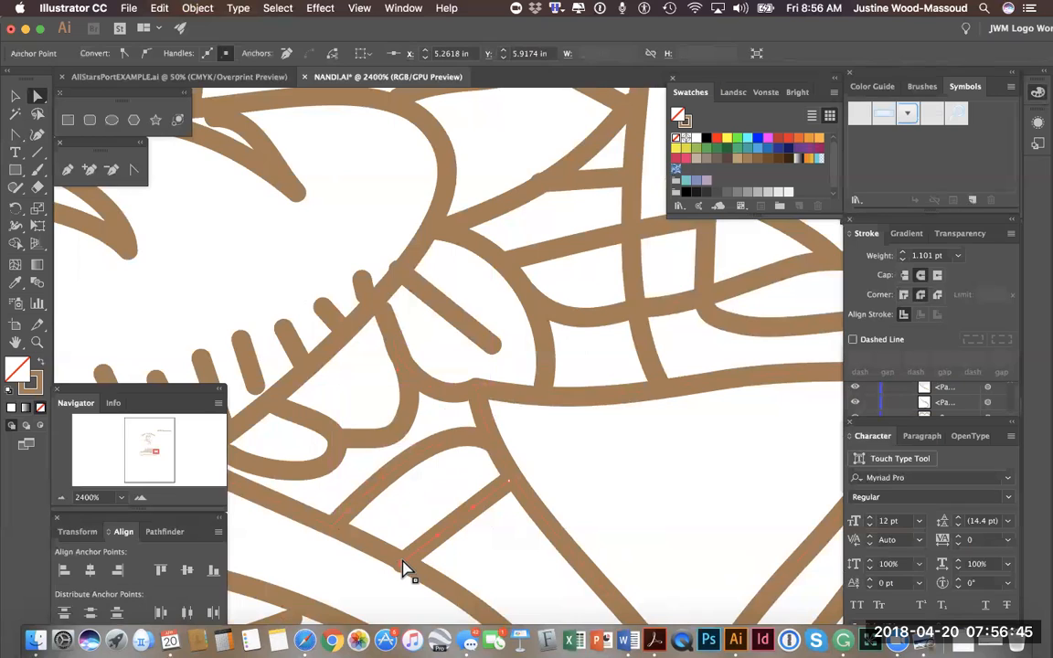
drag(401, 564, 405, 560)
Close the floating Pen tools panel and tear it off again with the Anchor Point Tool active
click(59, 143)
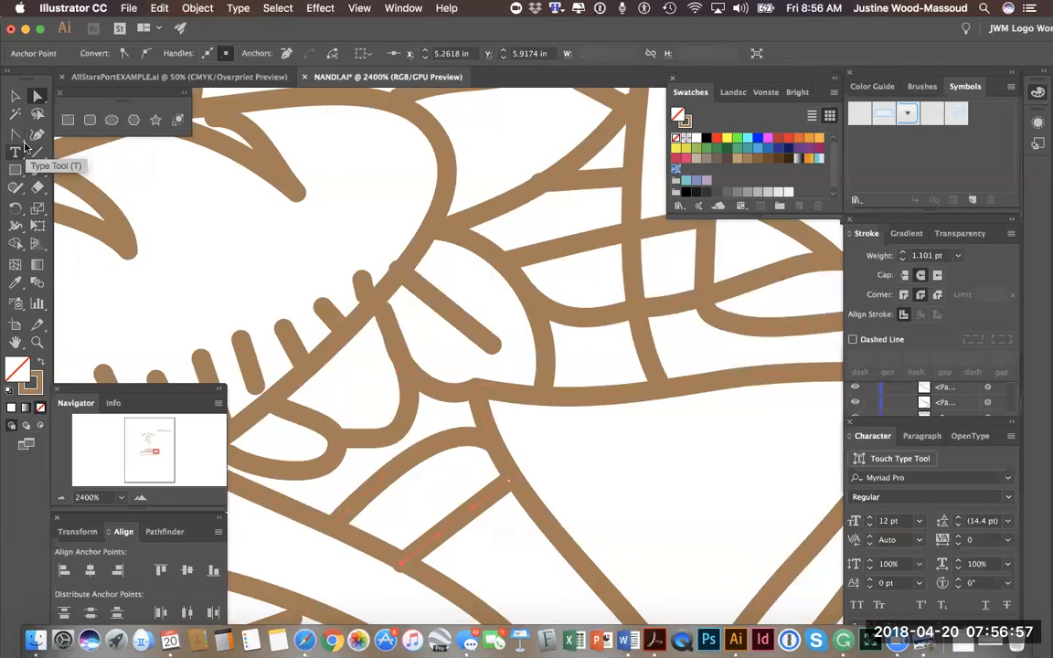
click(22, 137)
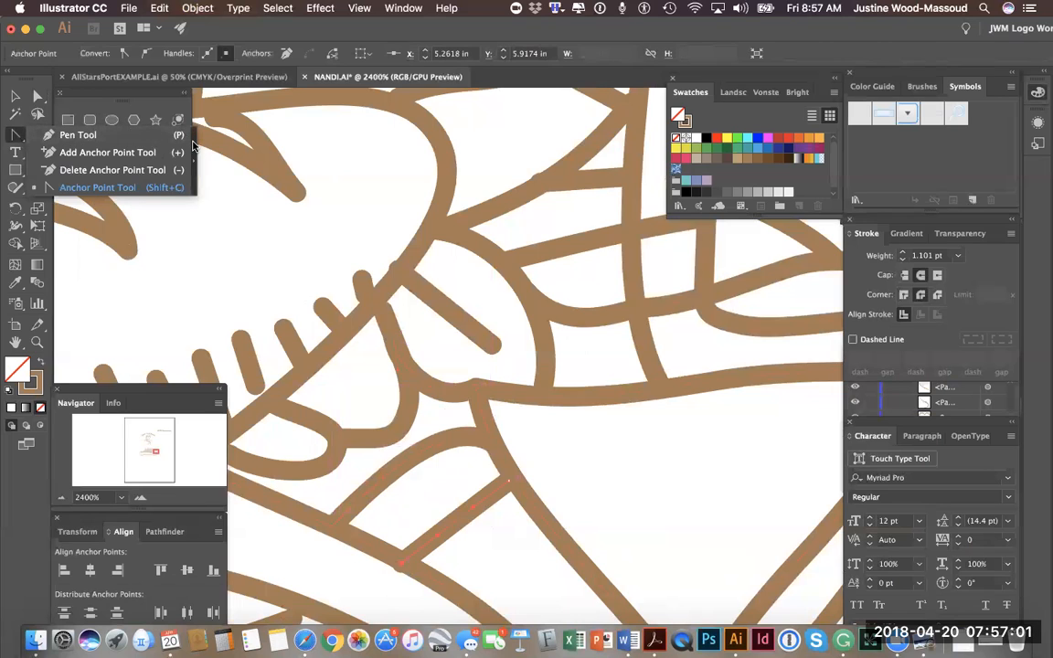
click(192, 144)
drag(180, 143, 100, 144)
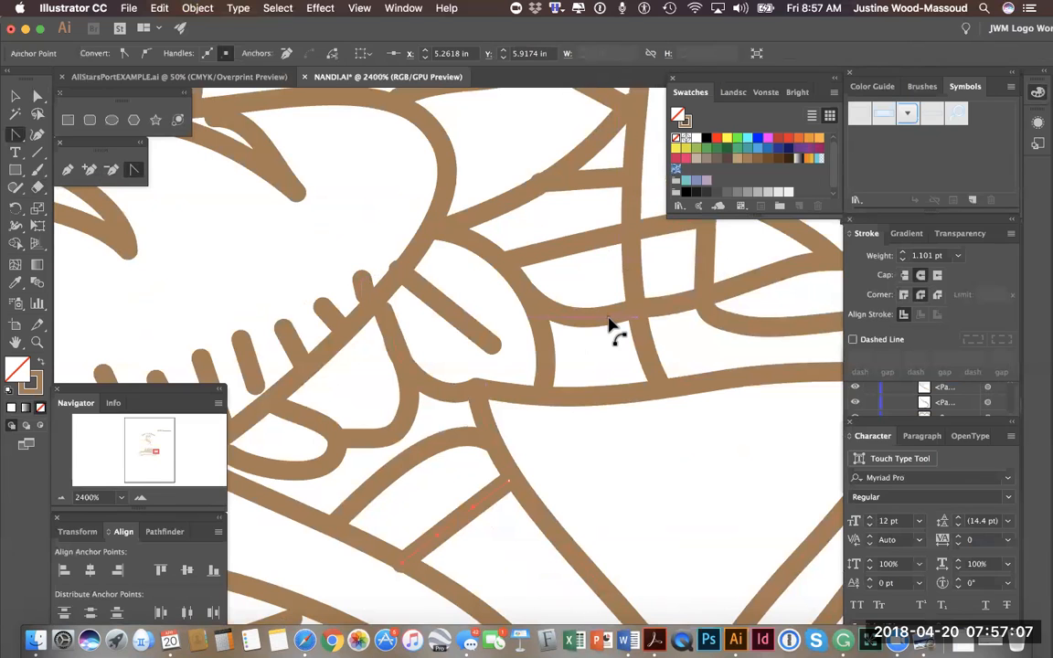
Pull a direction handle out of the end point of the inner banner line at the banner's bend
scroll(609, 329, down, 5)
scroll(610, 330, right, 2)
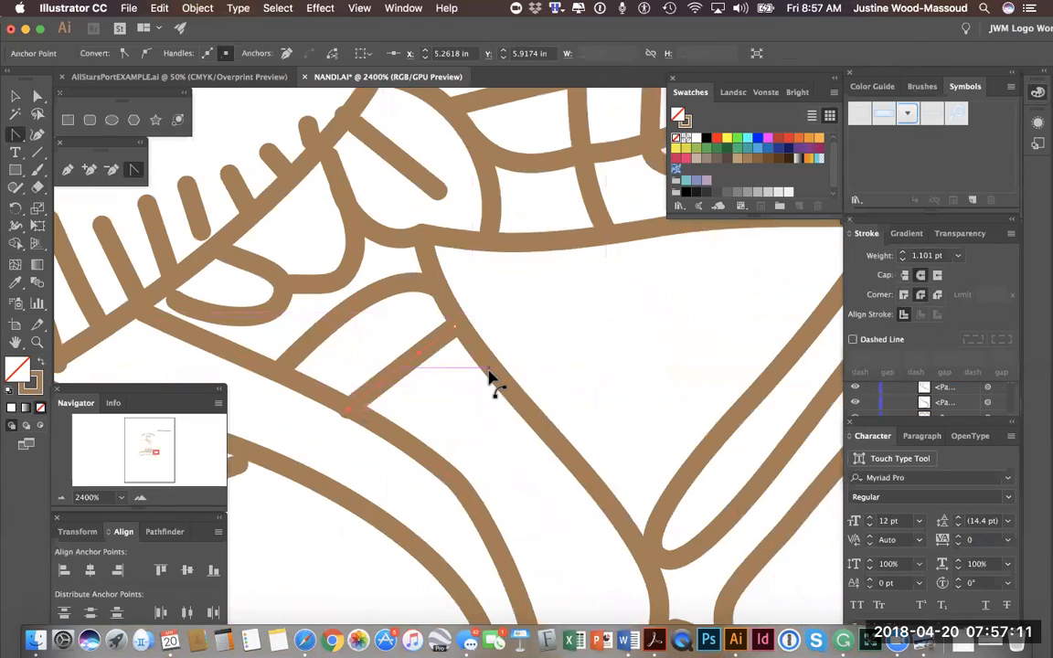
scroll(489, 376, down, 3)
scroll(489, 376, right, 7)
scroll(488, 376, down, 5)
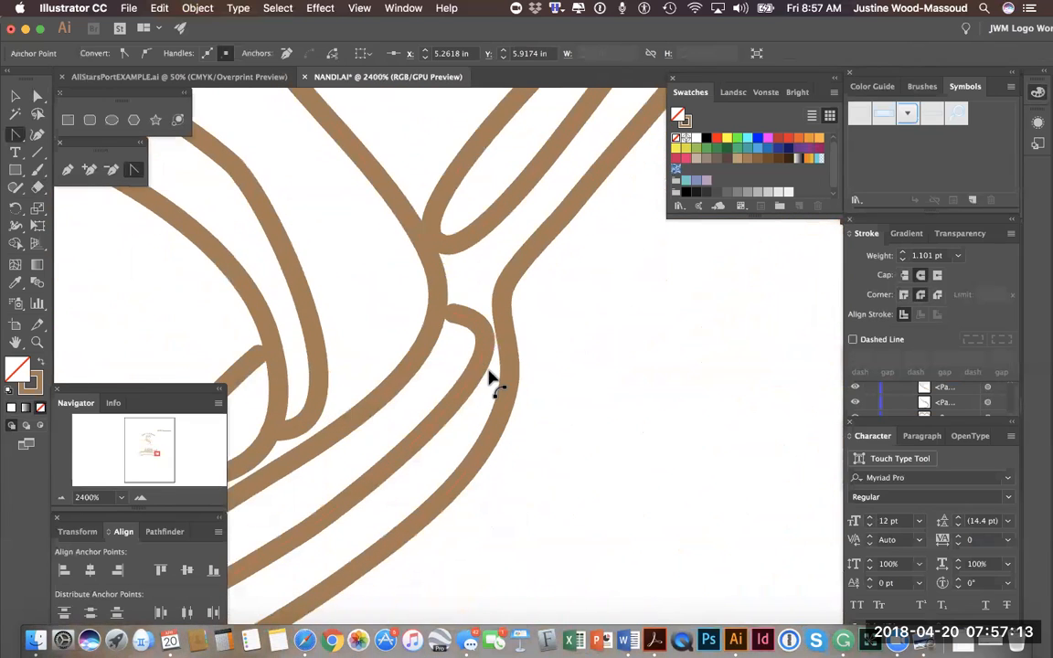
drag(454, 320, 569, 333)
click(67, 169)
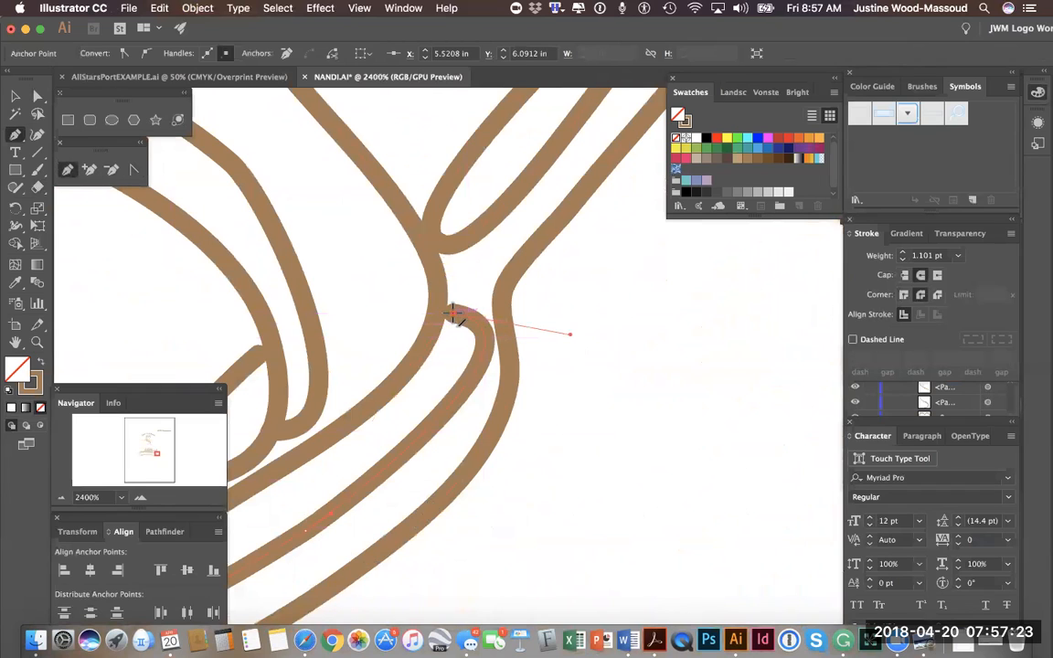
Move the inner banner line's end onto the adjacent outline and adjust its handle to give a smooth bend
click(37, 95)
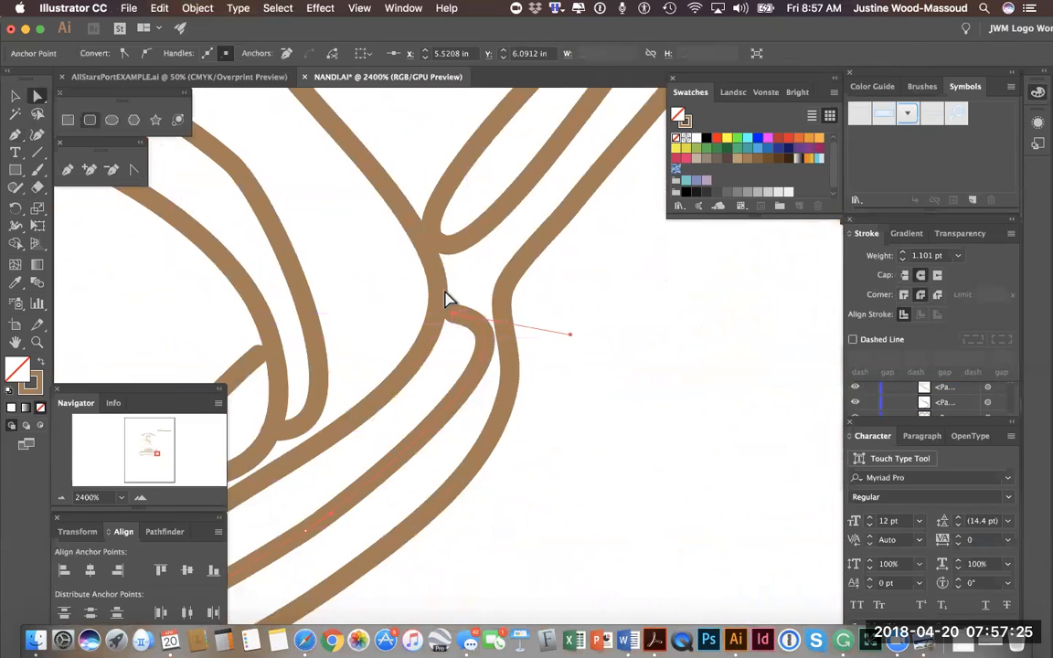
drag(452, 315, 439, 313)
mouse_move(554, 334)
mouse_down()
mouse_move(577, 354)
mouse_move(571, 301)
mouse_move(588, 419)
mouse_move(548, 449)
mouse_move(528, 431)
mouse_up()
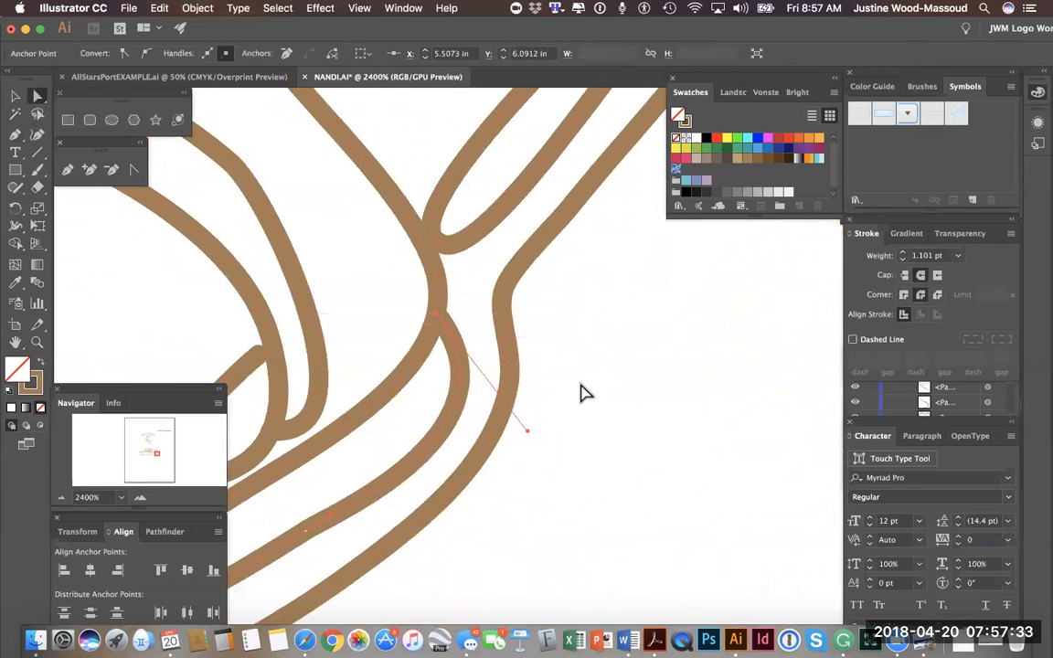
Extend the upper end of the hooked line inside the banner to meet the neighbouring long curve
scroll(583, 392, left, 5)
scroll(548, 329, down, 3)
drag(475, 256, 490, 260)
Join the long curve's upper end to the line junction below the loaf and the nearby straight line's end to that curve
scroll(472, 355, up, 8)
scroll(473, 354, left, 3)
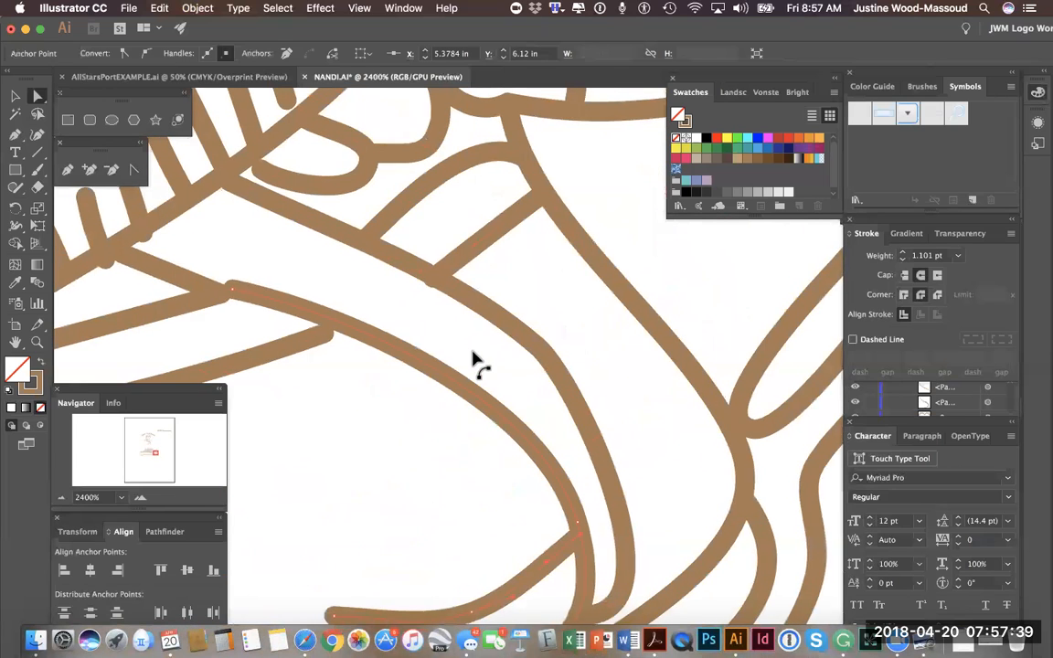
drag(457, 284, 465, 288)
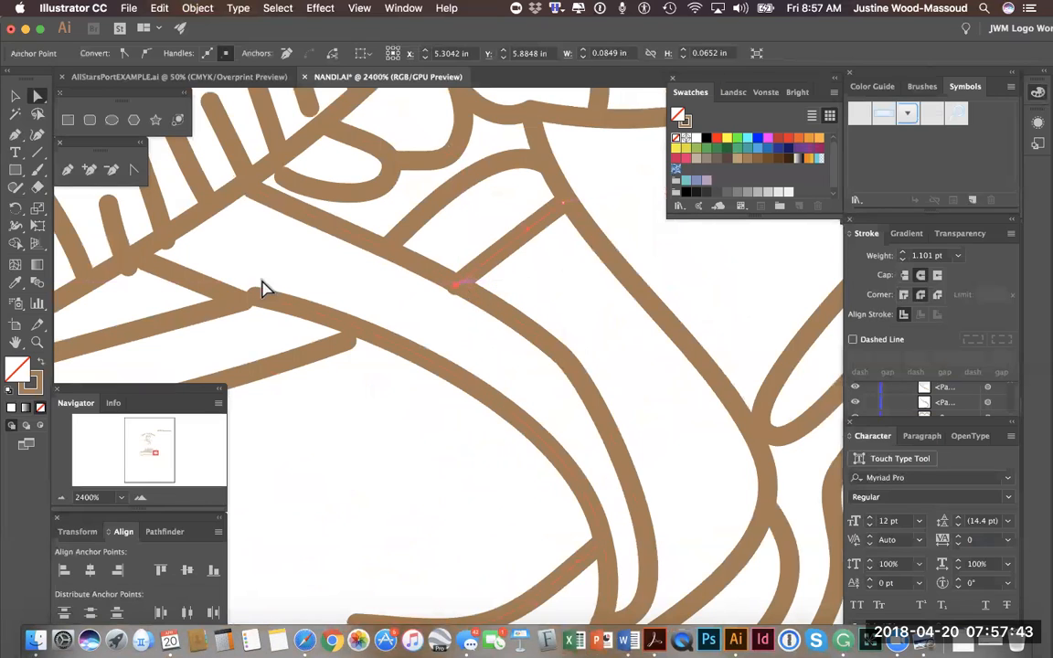
drag(261, 303, 240, 302)
drag(343, 352, 357, 344)
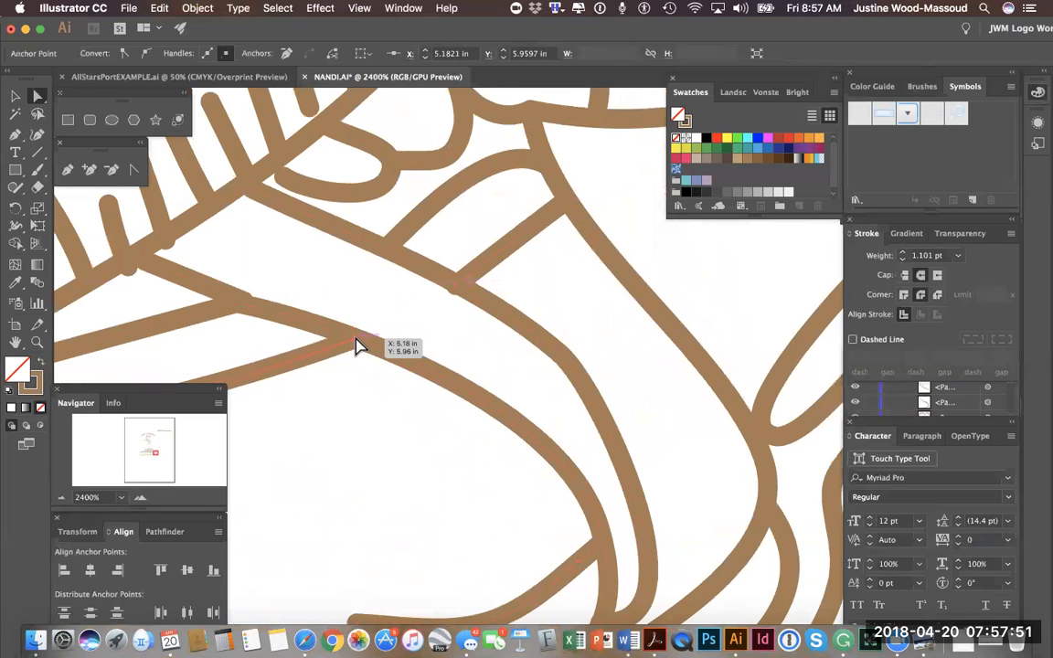
Snap the loose upper ends of the small loop and the adjoining rounded curve onto the front loaf's lower outline
scroll(425, 261, up, 5)
scroll(425, 261, left, 5)
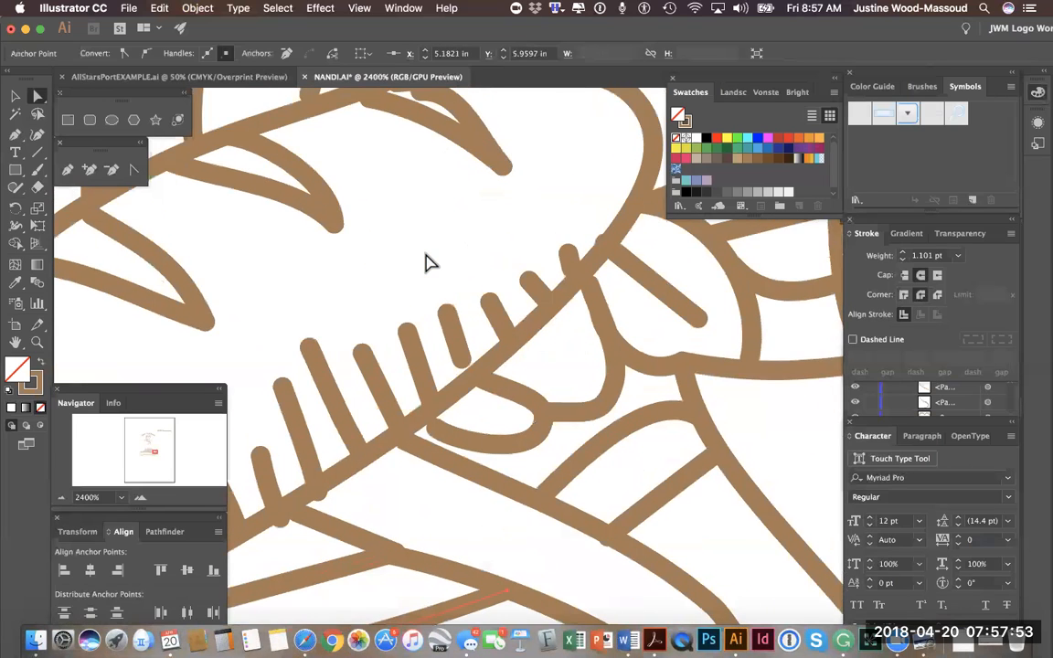
drag(469, 376, 471, 370)
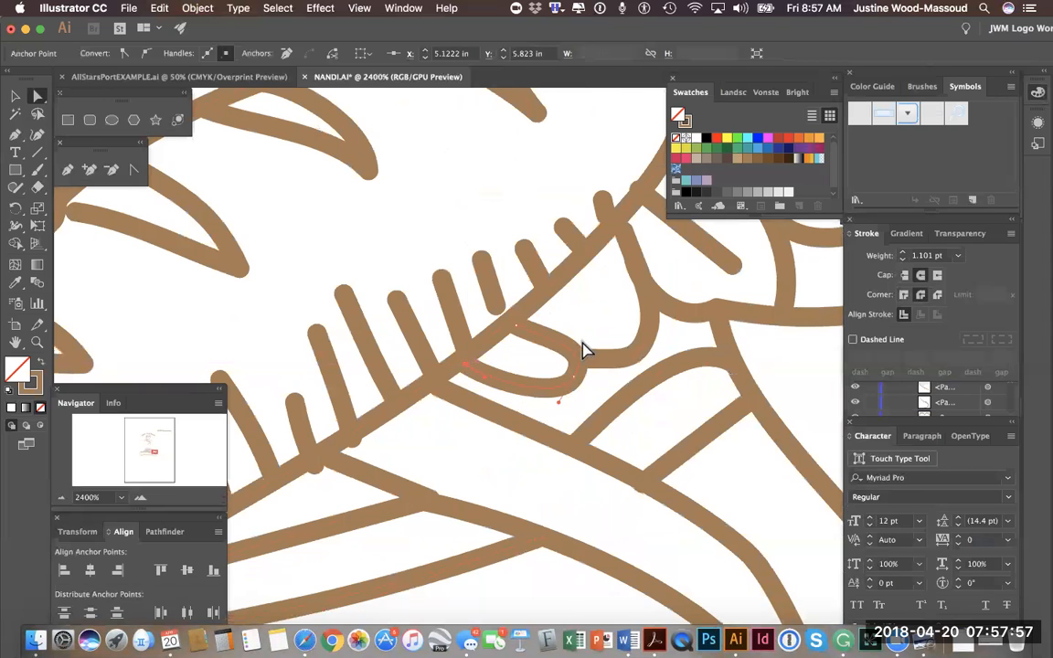
scroll(603, 306, right, 3)
scroll(603, 306, up, 1)
drag(544, 272, 529, 260)
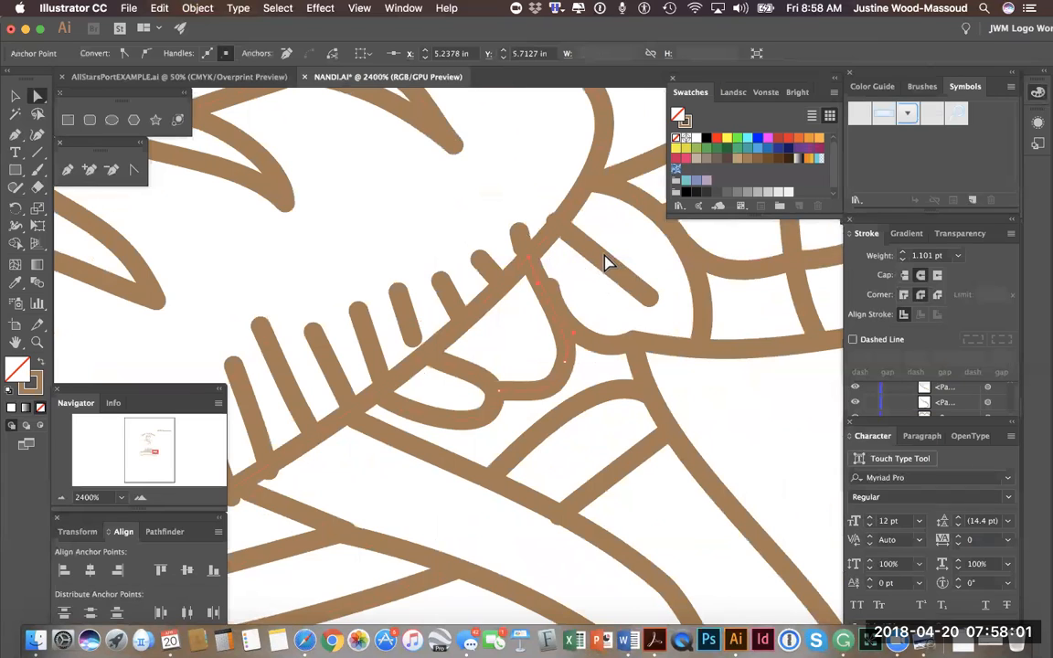
Snap the diagonal line's upper end onto the loaf outline and move the nearby rounded curve's loose upper end onto the adjoining curve
drag(596, 255, 600, 258)
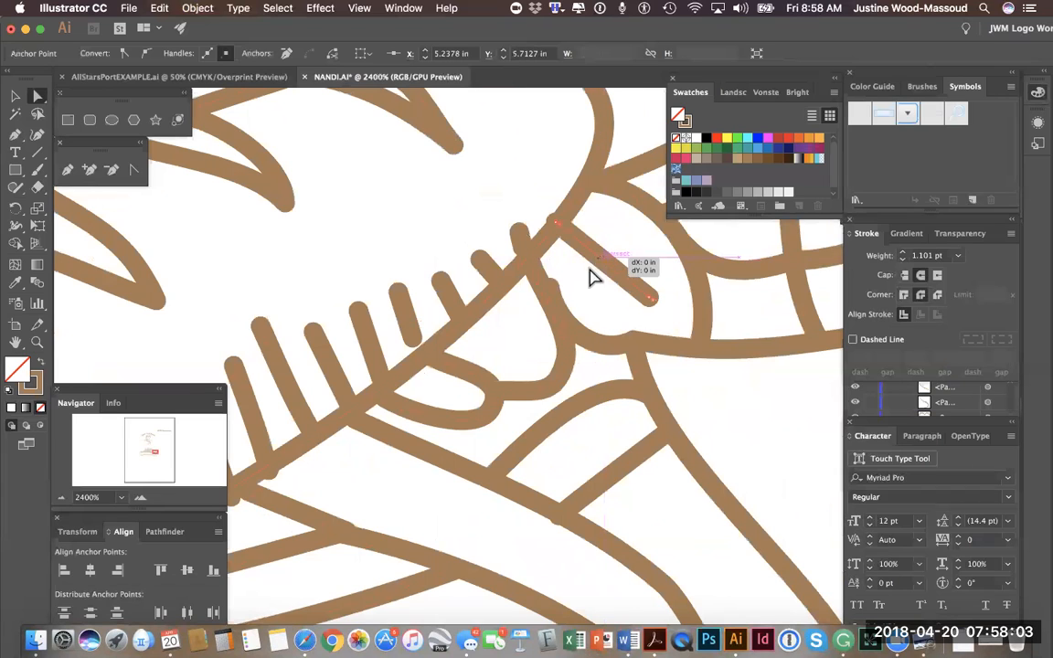
click(547, 294)
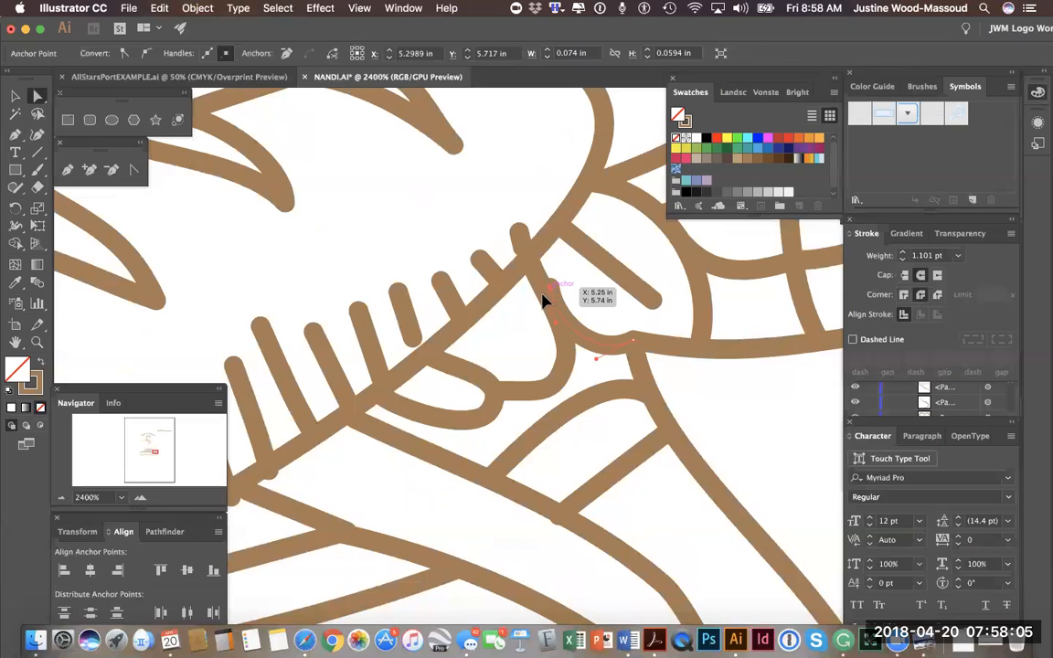
click(544, 298)
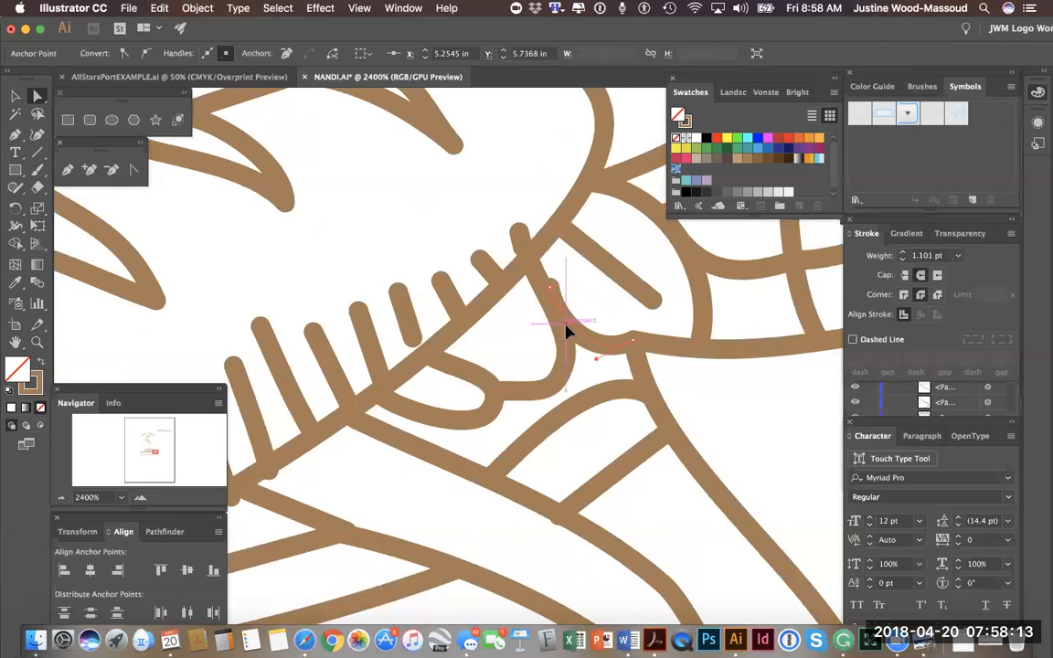
drag(553, 297, 637, 350)
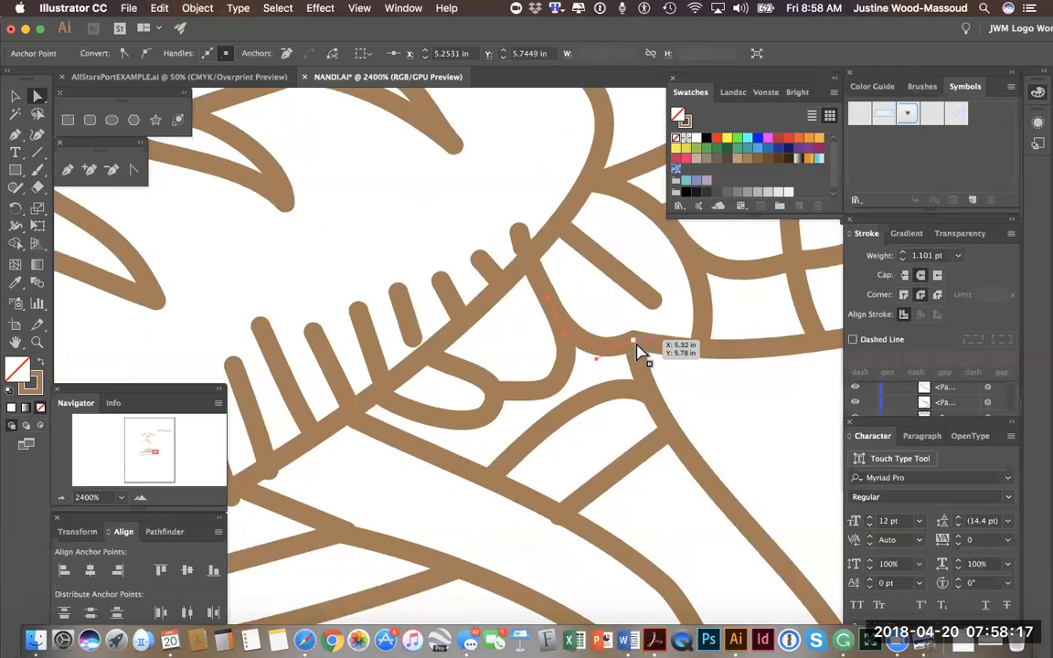
Set the lower ends of the loose hatch marks along the upper part of the loaf's lower outline onto that outline
scroll(637, 353, left, 5)
drag(545, 369, 550, 387)
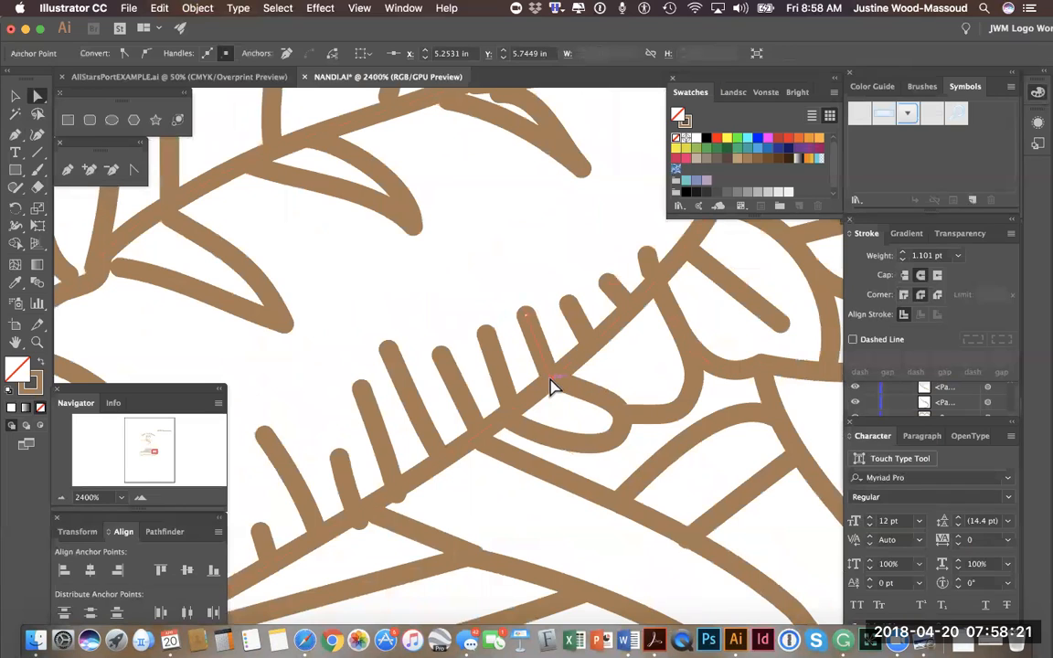
drag(613, 286, 658, 280)
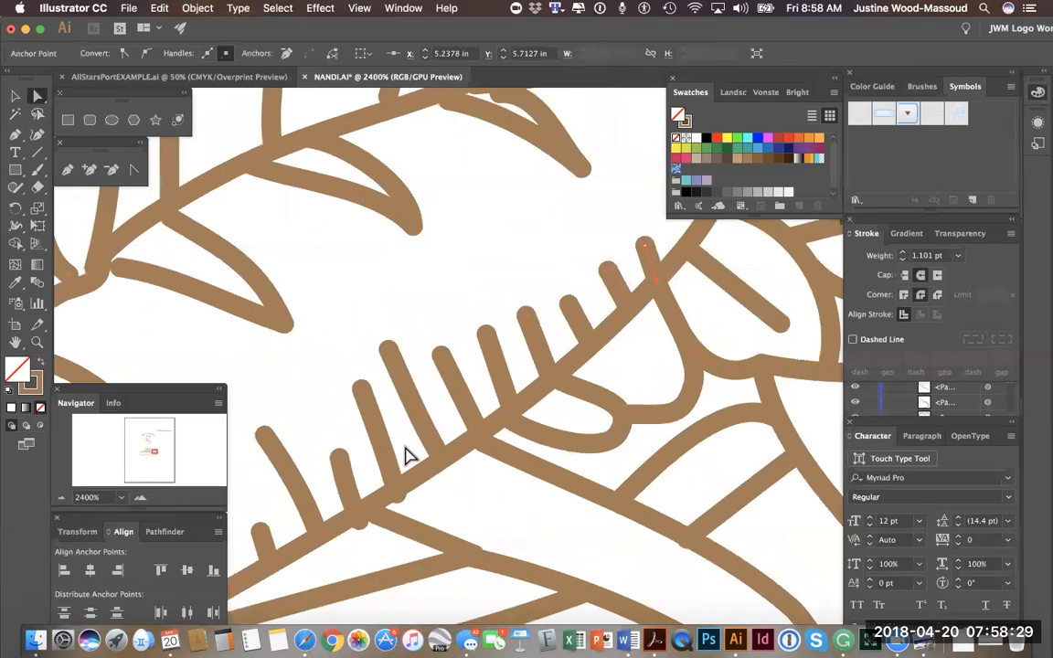
Lengthen the short hatch mark above the angled line's junction and set its lower end on the loaf outline
scroll(454, 424, left, 4)
scroll(453, 424, down, 2)
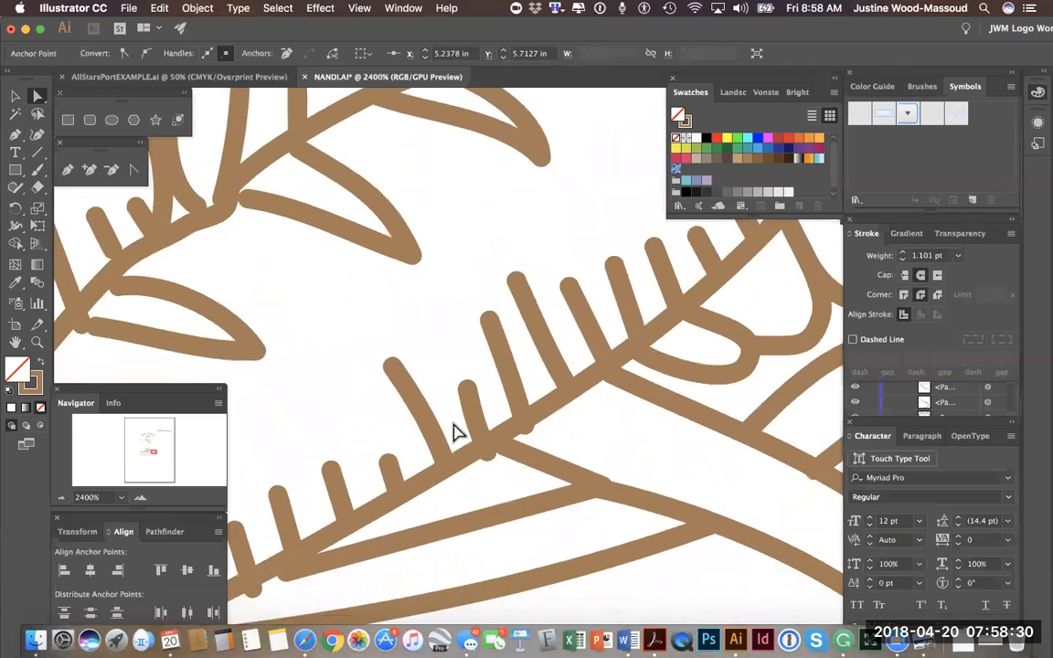
click(509, 373)
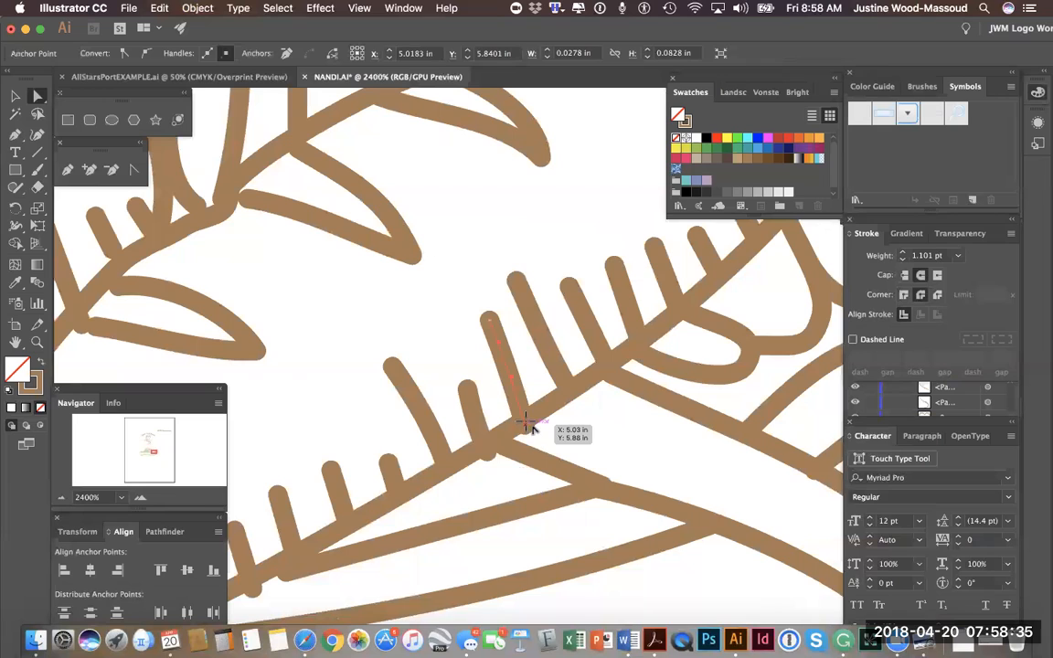
click(487, 432)
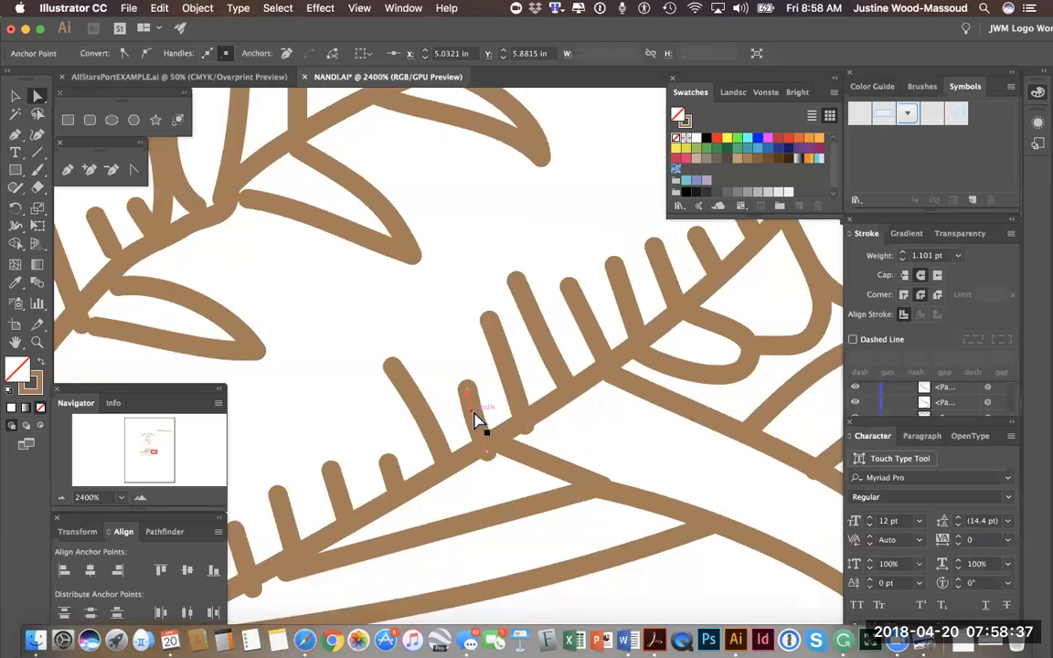
shift+click(467, 393)
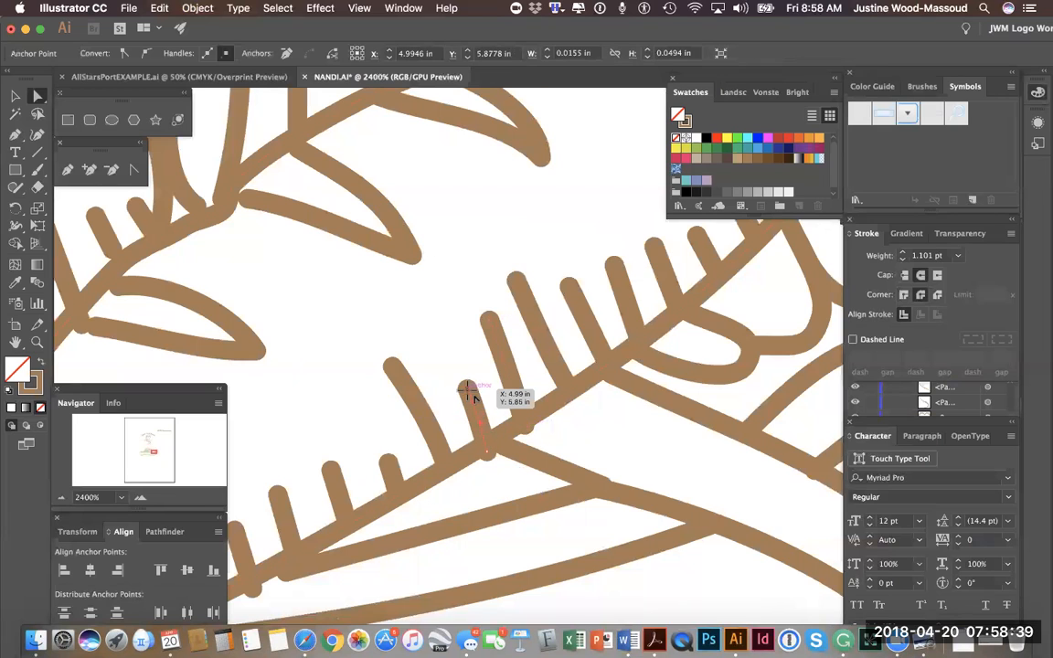
drag(464, 389, 458, 378)
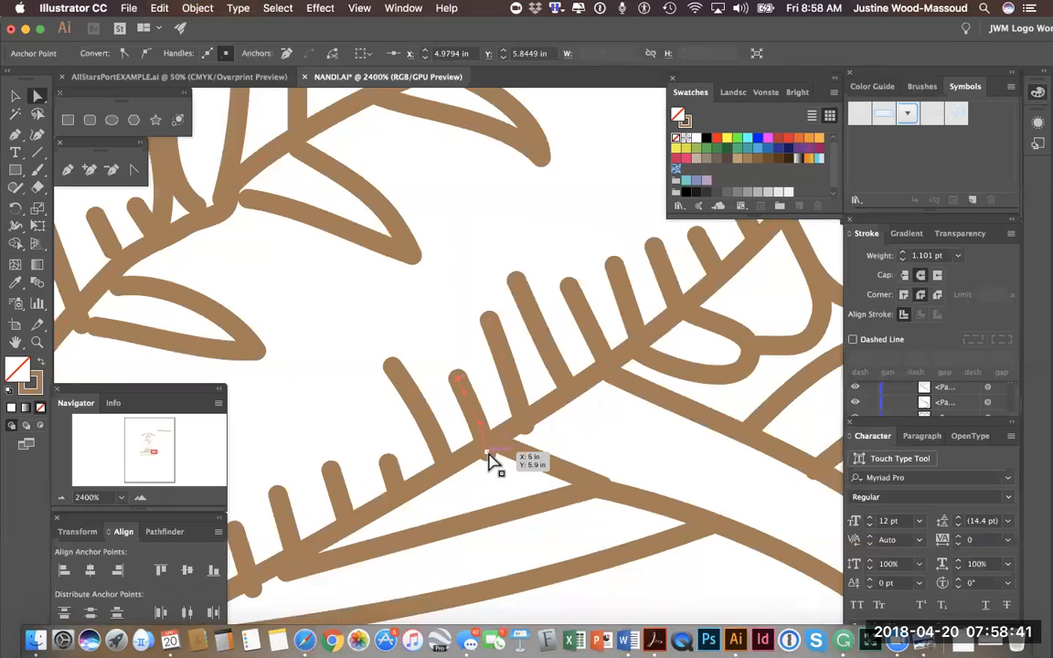
click(487, 448)
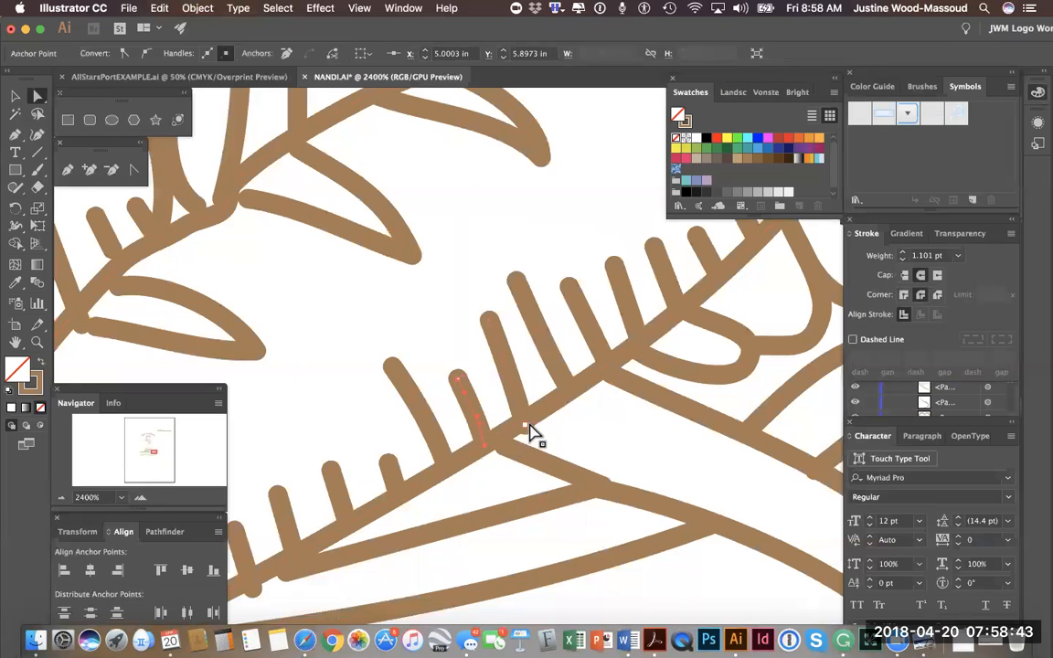
Set the neighbouring taller hatch mark's lower end on the outline and fit the angled line below it into its outline and curve junctions
click(523, 425)
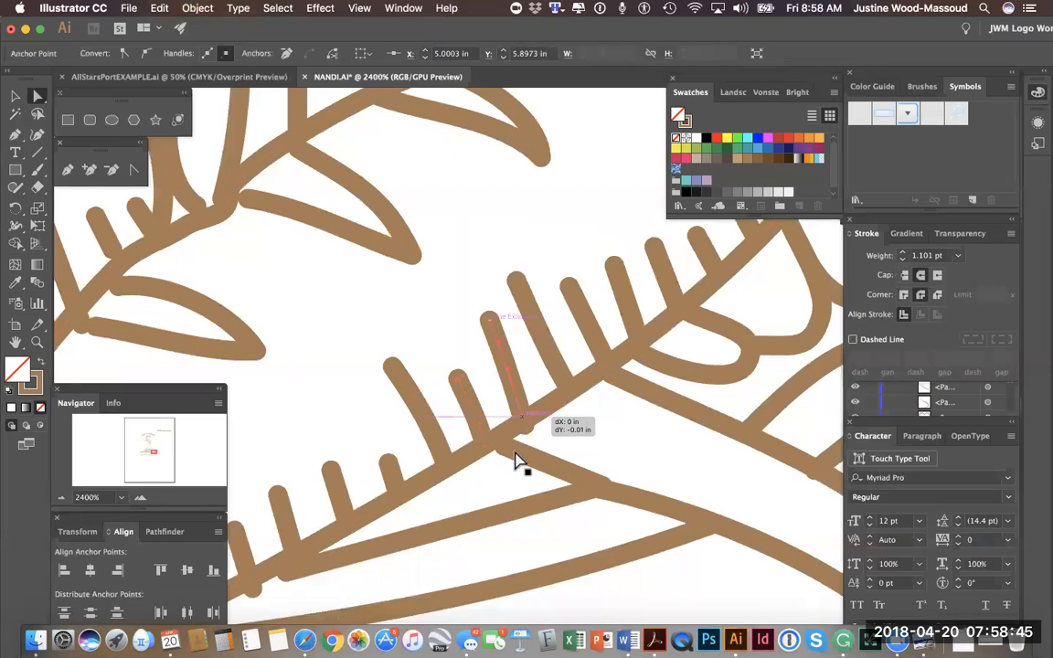
drag(507, 446, 499, 438)
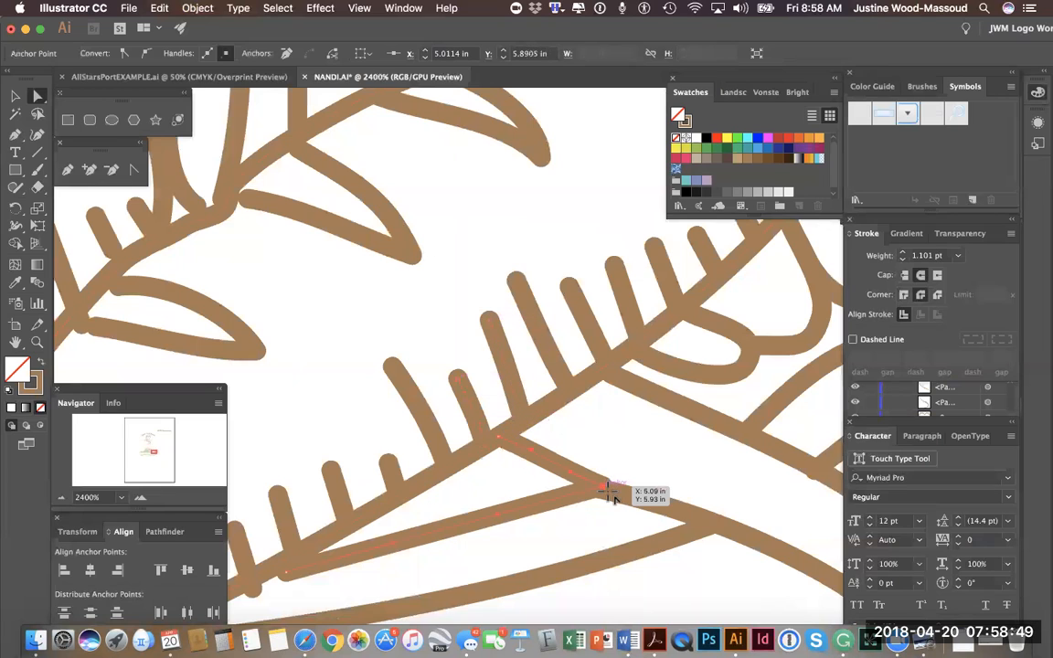
drag(609, 493, 606, 490)
Extend the loose hooked line at the banner's lower-left fold up to the corner above it and adjust its curve
scroll(512, 402, down, 8)
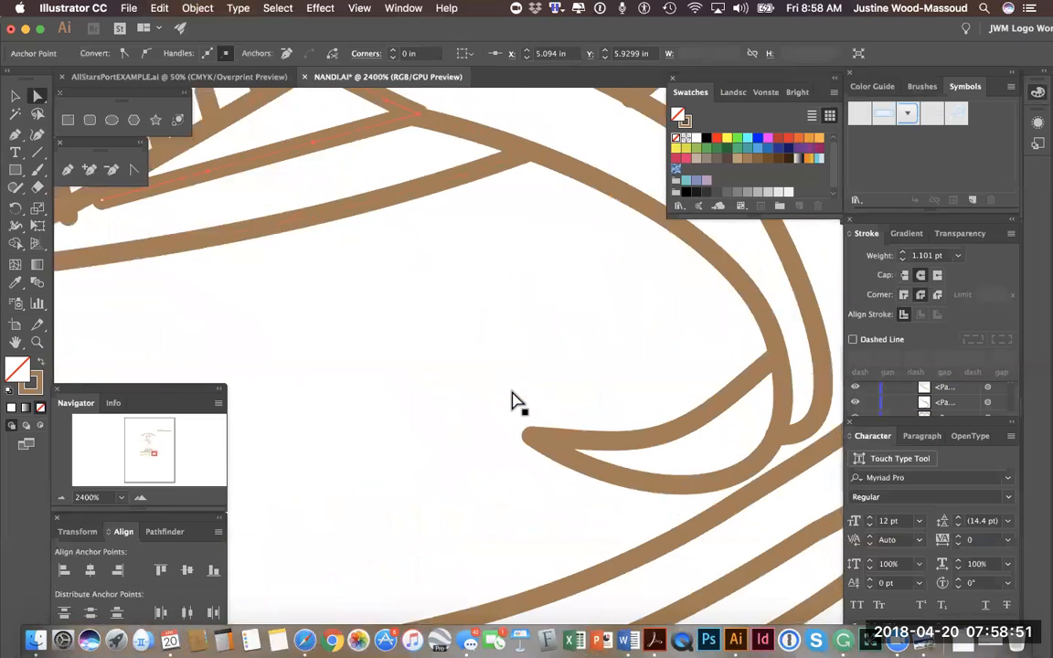
scroll(511, 402, down, 5)
scroll(512, 402, right, 3)
scroll(511, 402, left, 10)
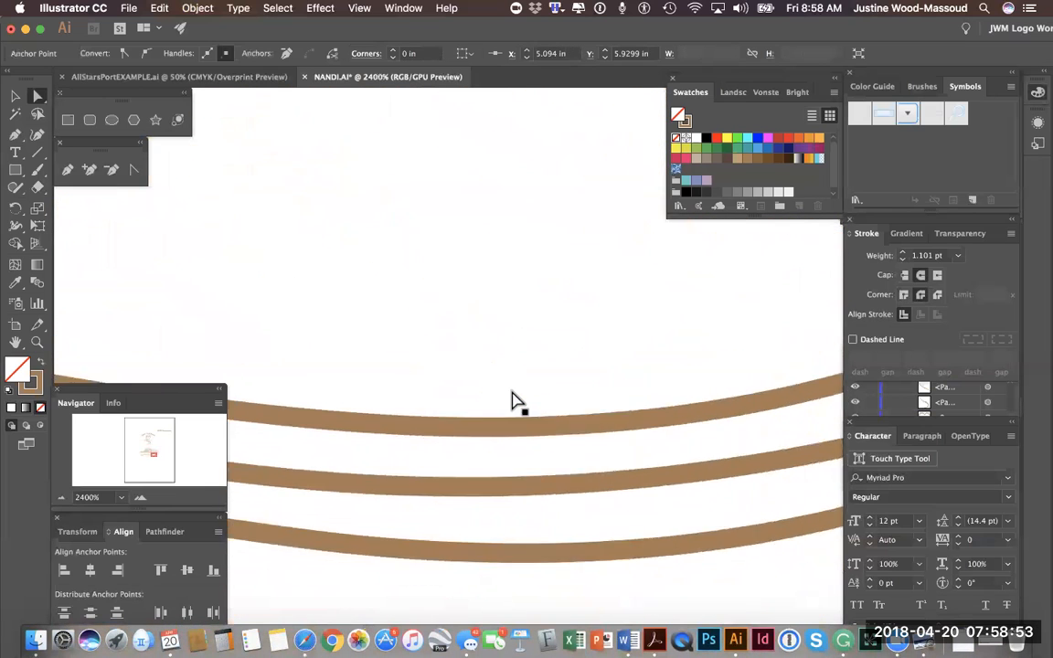
scroll(512, 402, left, 10)
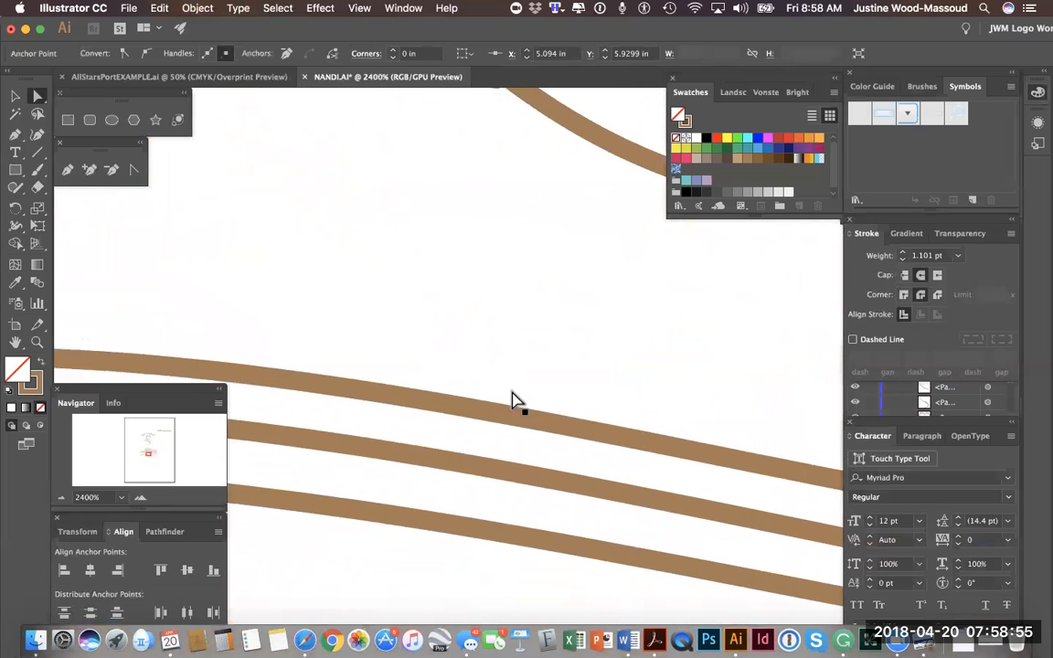
scroll(512, 402, left, 10)
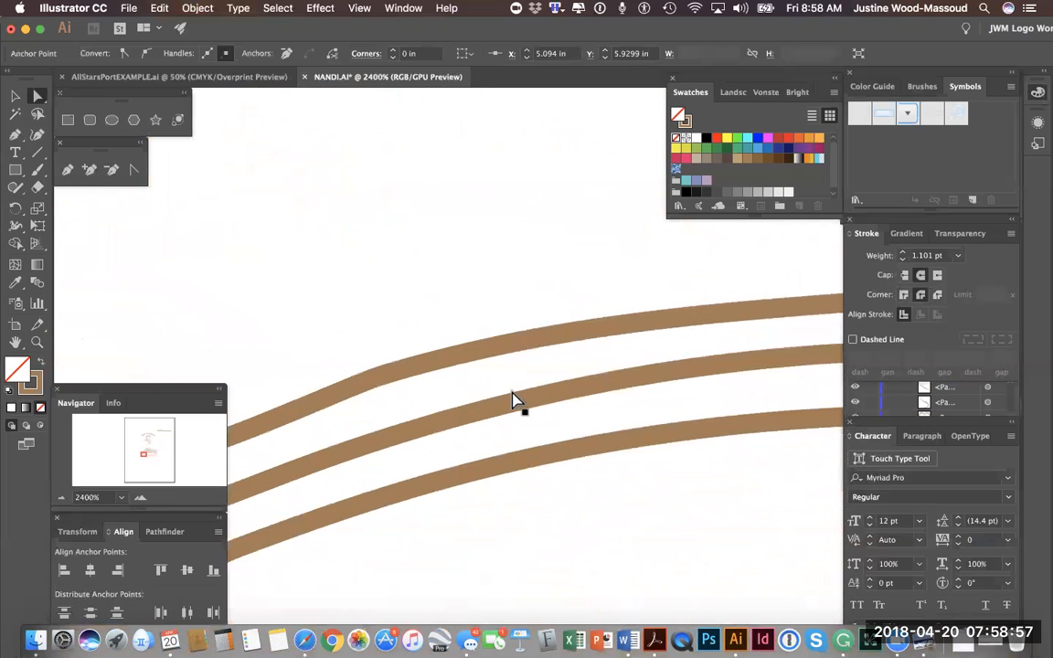
scroll(512, 402, left, 5)
scroll(512, 402, down, 3)
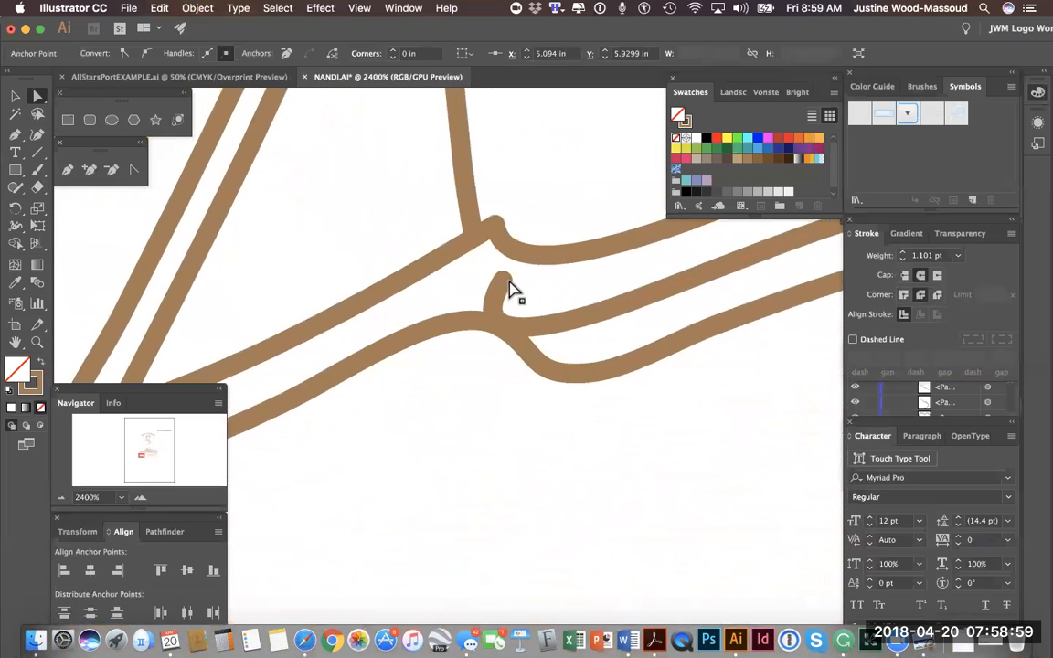
drag(503, 280, 495, 227)
drag(594, 318, 511, 355)
Extend the left banner tail's loose inner line to the tail's edge and snap the rounded curve's end onto the nearby fold line
scroll(544, 280, left, 5)
scroll(543, 281, up, 10)
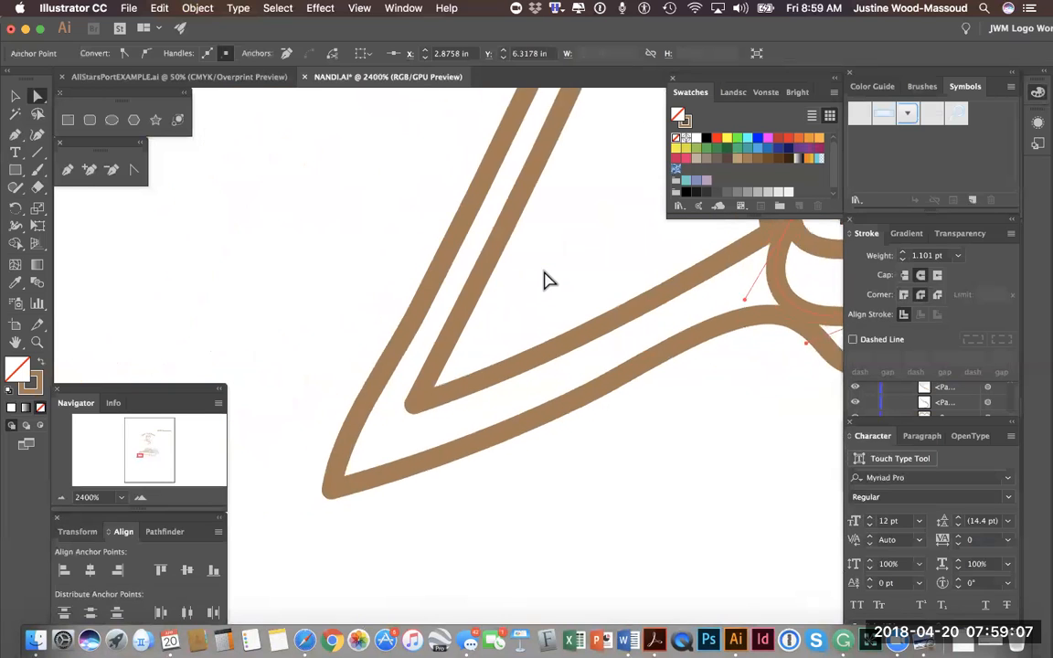
scroll(543, 281, up, 5)
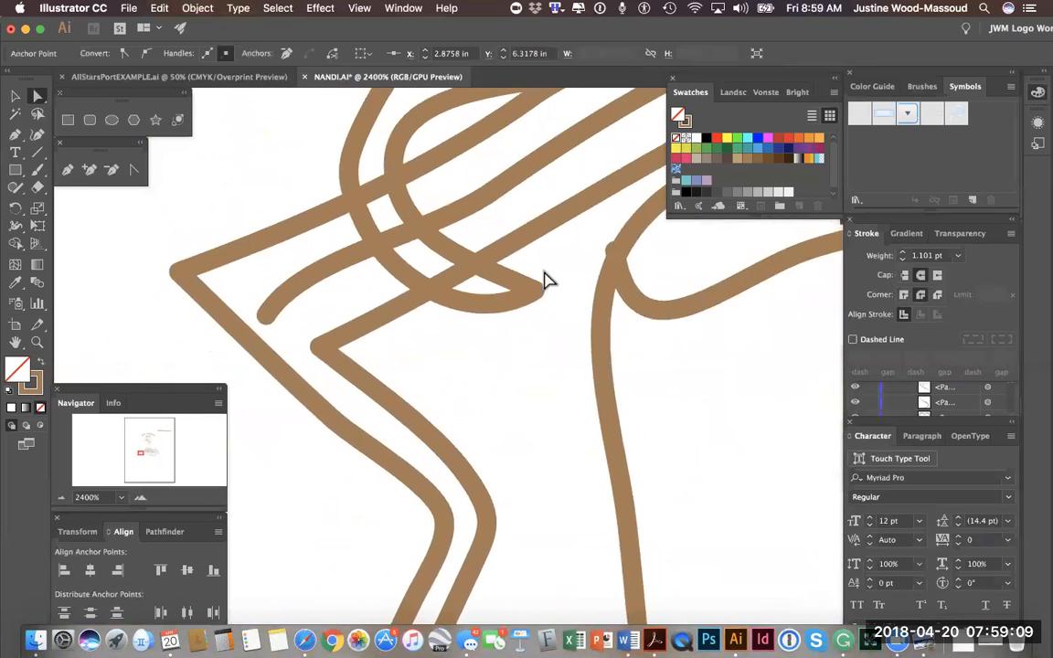
mouse_move(337, 370)
mouse_down()
mouse_move(325, 392)
mouse_move(364, 329)
mouse_move(358, 310)
mouse_up()
scroll(629, 336, right, 5)
scroll(630, 336, up, 3)
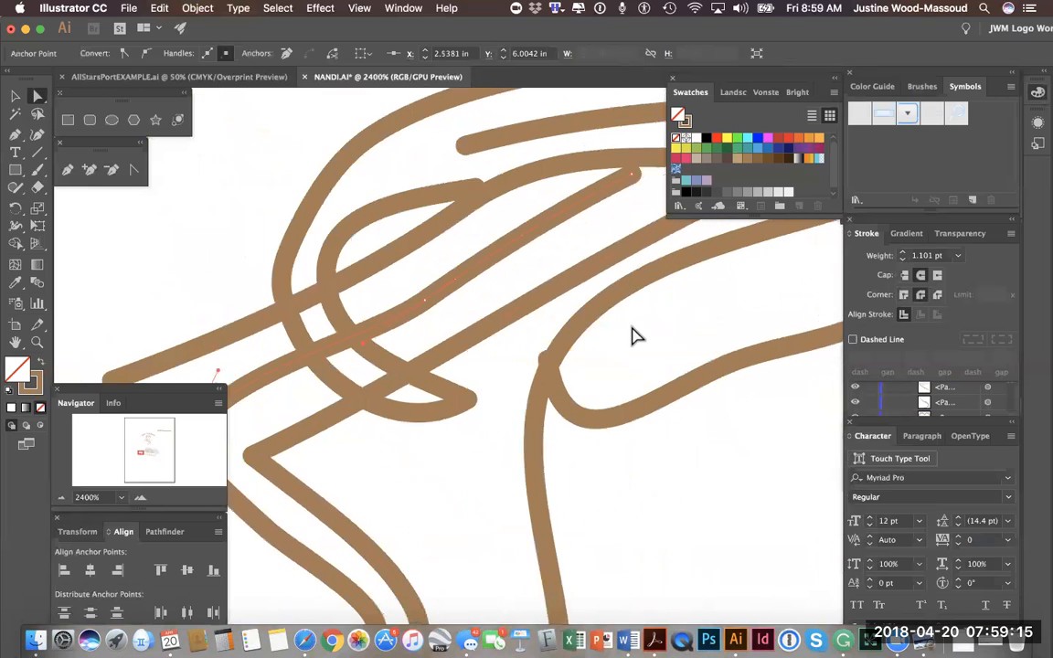
drag(530, 376, 528, 395)
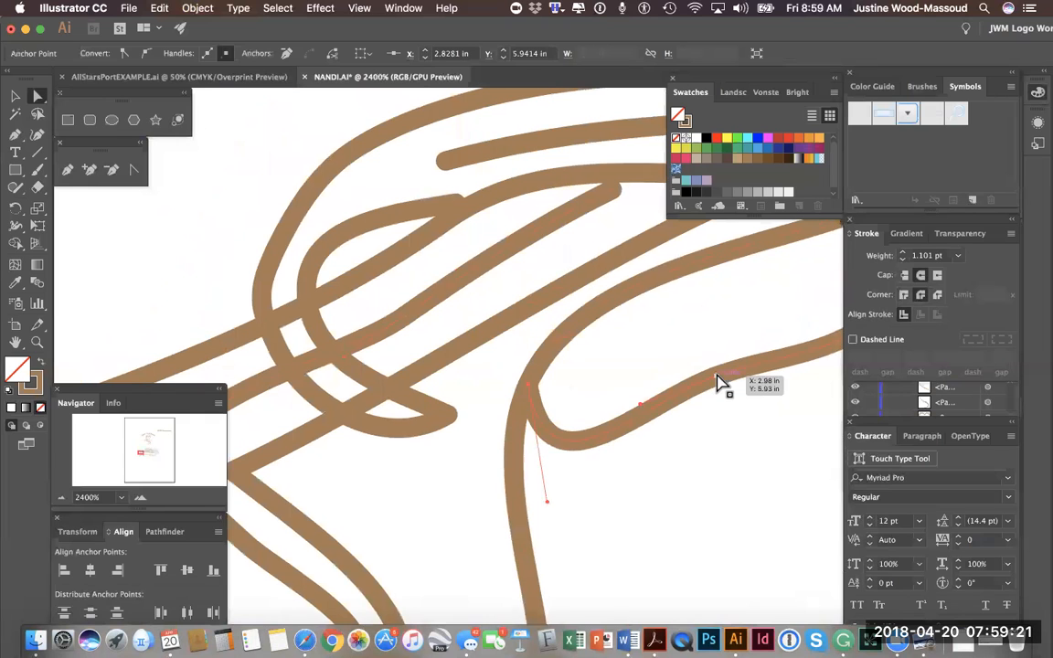
Join the upper ends of the banner's inner diagonal line and the looped line to the wavy line above them
scroll(717, 384, up, 5)
scroll(717, 383, right, 3)
drag(633, 354, 642, 325)
mouse_move(503, 345)
mouse_down()
mouse_move(526, 334)
mouse_move(339, 361)
mouse_move(356, 361)
mouse_up()
scroll(399, 364, left, 8)
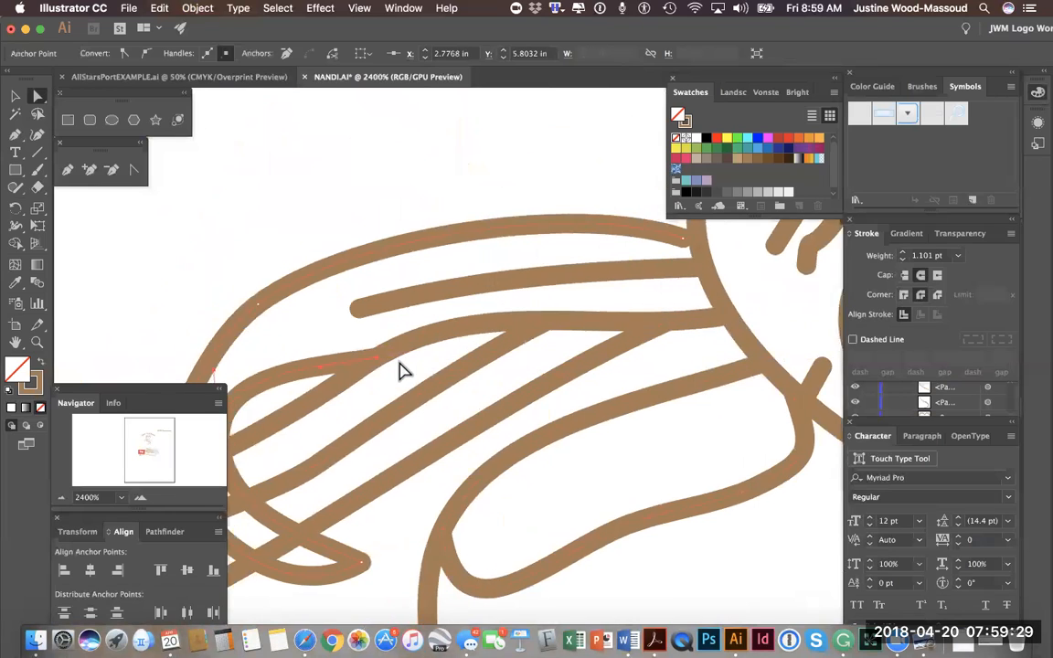
Adjust the handles of the large loop crossing the left banner tail to smooth its outer bend
scroll(399, 363, down, 2)
scroll(400, 363, right, 2)
mouse_move(420, 356)
mouse_down()
mouse_move(410, 348)
mouse_move(430, 345)
mouse_up()
scroll(486, 301, down, 5)
scroll(487, 300, right, 2)
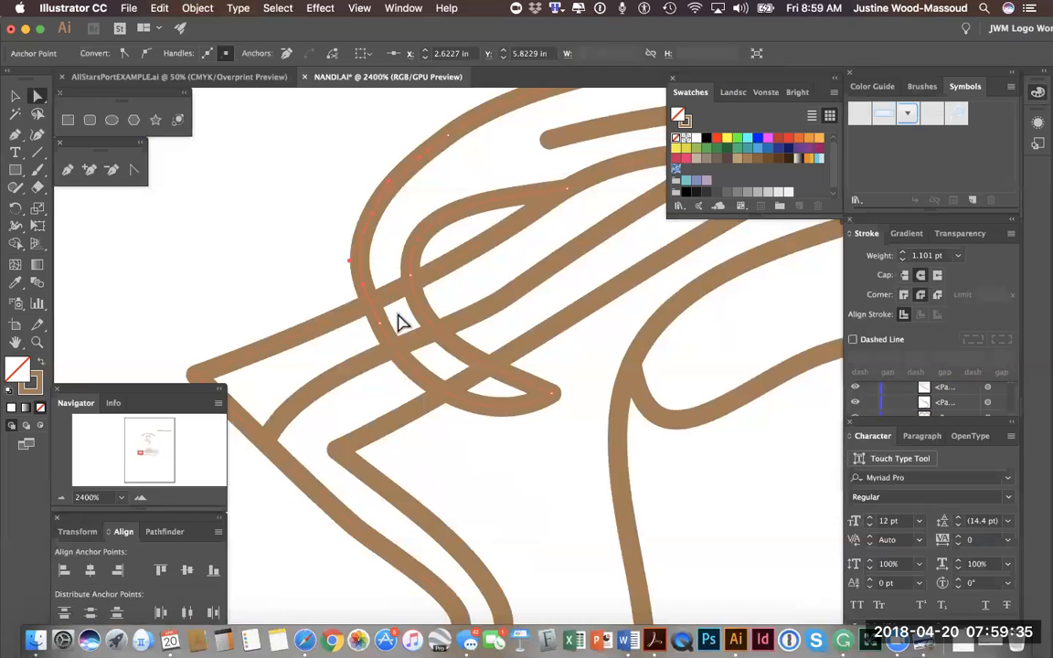
Snap the large loop's upper right end onto the left loaf's outline and align the outline's end at the loaf's pointed tip
scroll(581, 168, up, 5)
scroll(581, 168, right, 8)
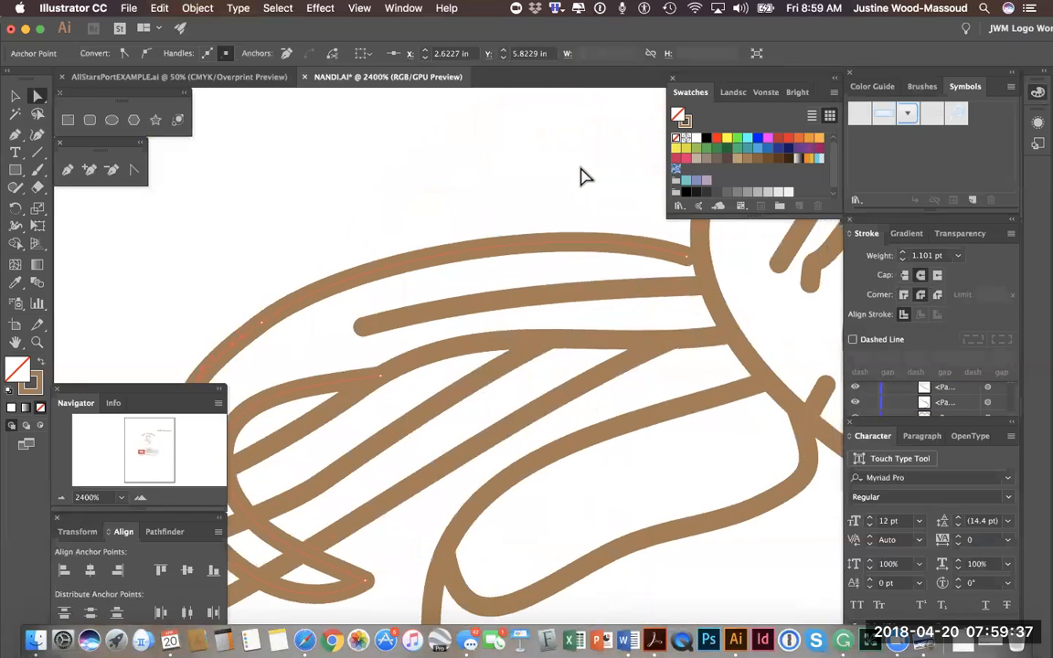
scroll(585, 176, right, 2)
scroll(585, 176, down, 1)
drag(519, 242, 532, 242)
click(558, 144)
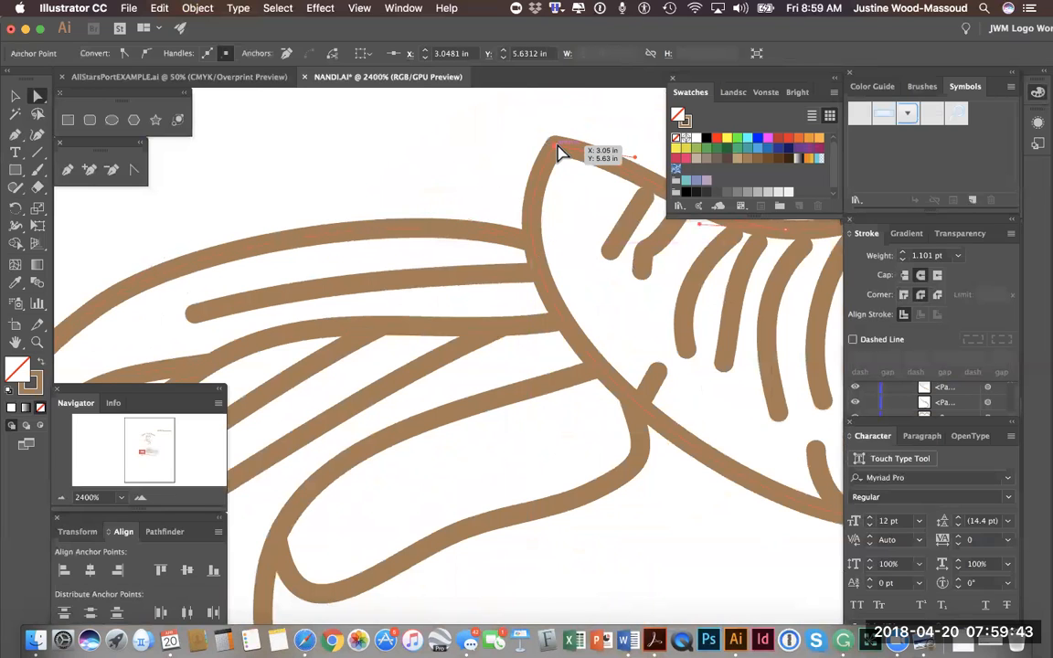
Straighten the bent second hatch mark in the left loaf and extend the first two marks' upper ends to the outline
scroll(557, 154, right, 5)
scroll(557, 154, up, 3)
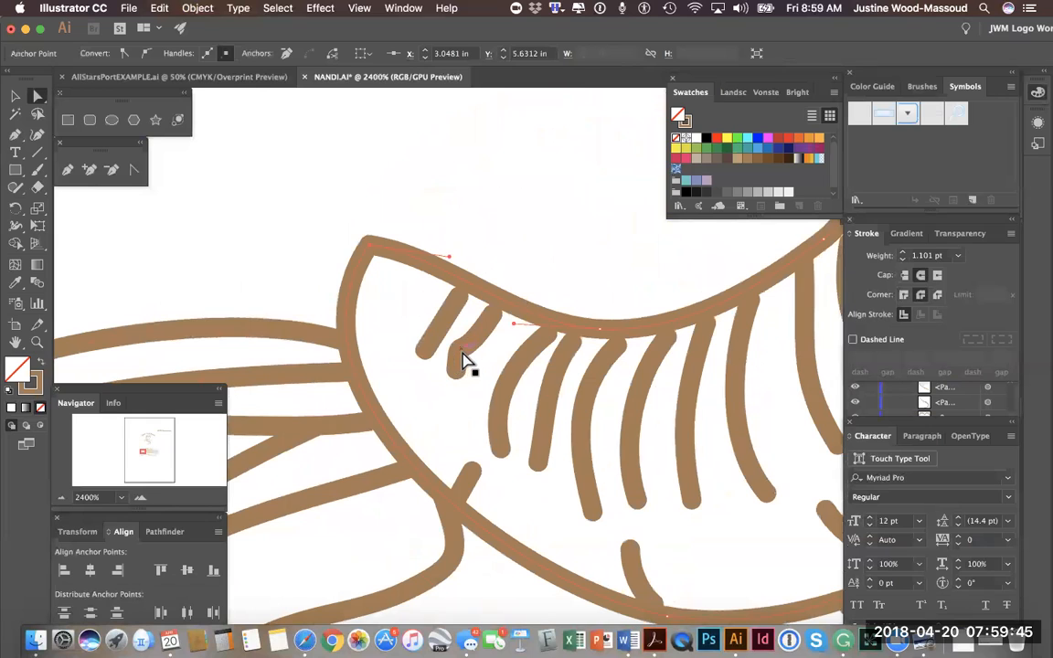
click(459, 377)
drag(459, 375, 463, 337)
mouse_move(424, 379)
mouse_down()
mouse_move(428, 406)
mouse_move(458, 436)
mouse_move(463, 428)
mouse_up()
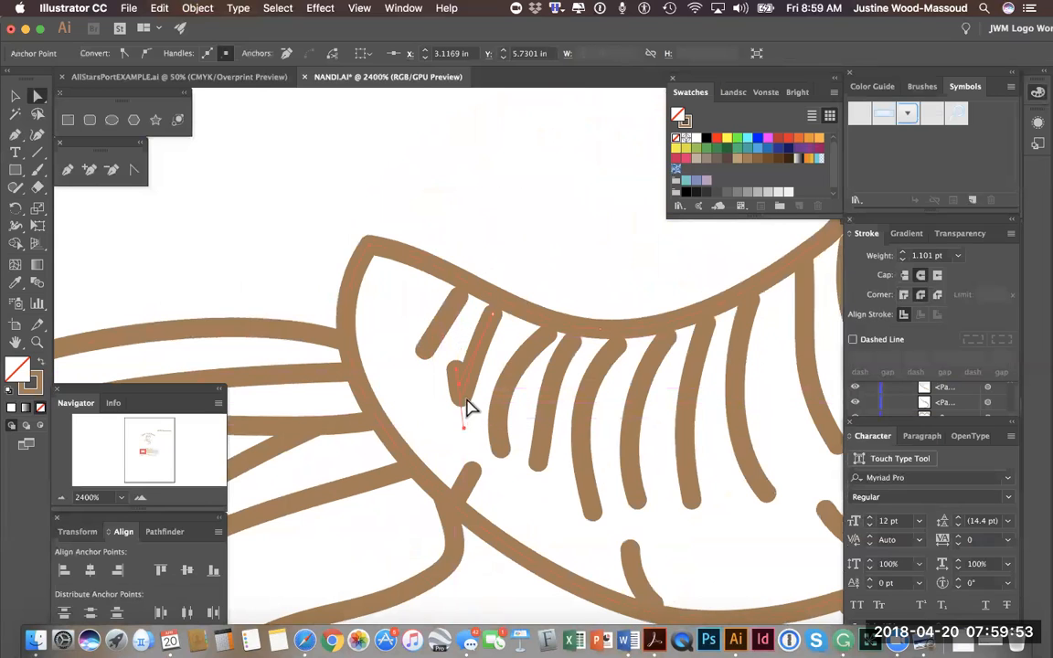
mouse_move(463, 375)
mouse_down()
mouse_move(501, 303)
mouse_move(464, 305)
mouse_move(469, 292)
mouse_up()
Snap the upper ends of the middle hatch marks onto the left loaf's upper outline and smooth their curves
drag(545, 330, 584, 361)
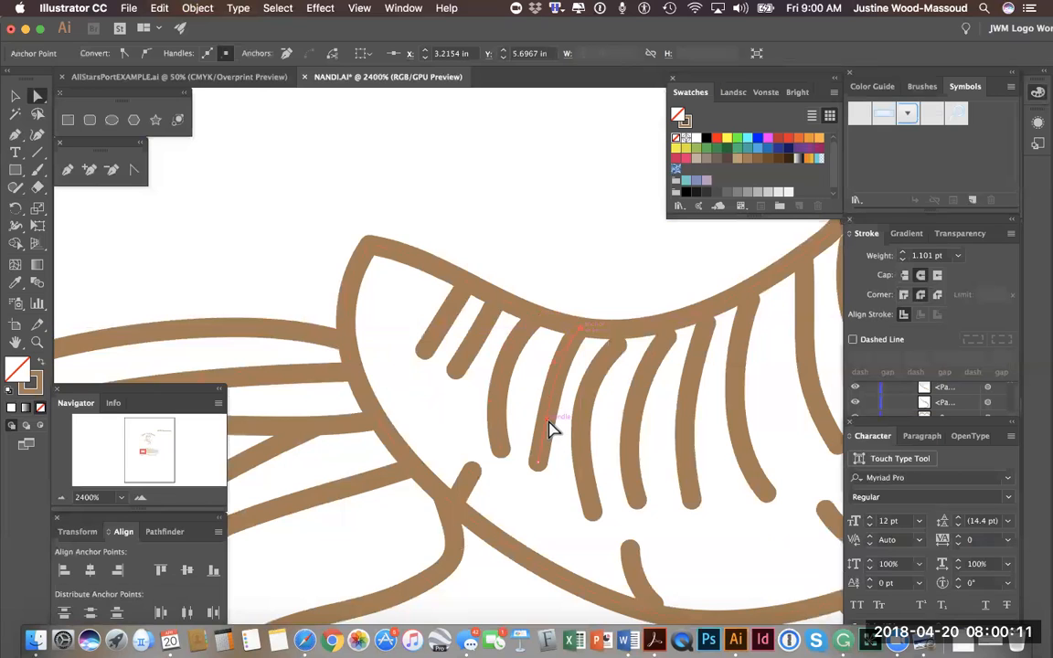
drag(531, 404, 533, 402)
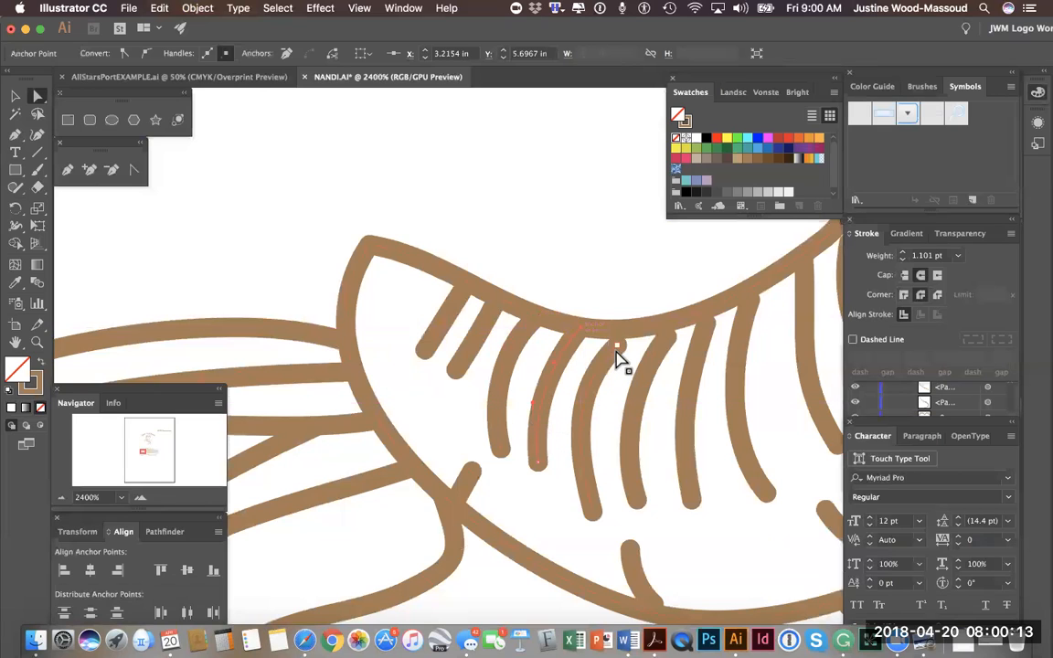
drag(620, 348, 754, 289)
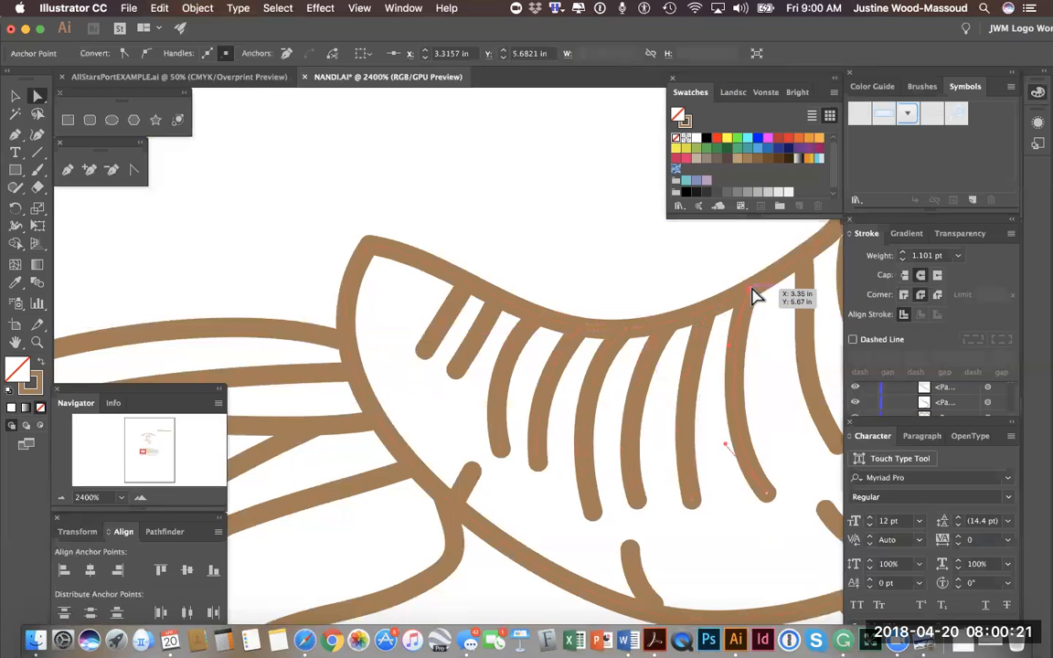
Extend the upper ends of the two rightmost hatch marks in the left loaf to its upper outline
scroll(704, 375, right, 5)
scroll(704, 380, right, 3)
scroll(704, 380, down, 2)
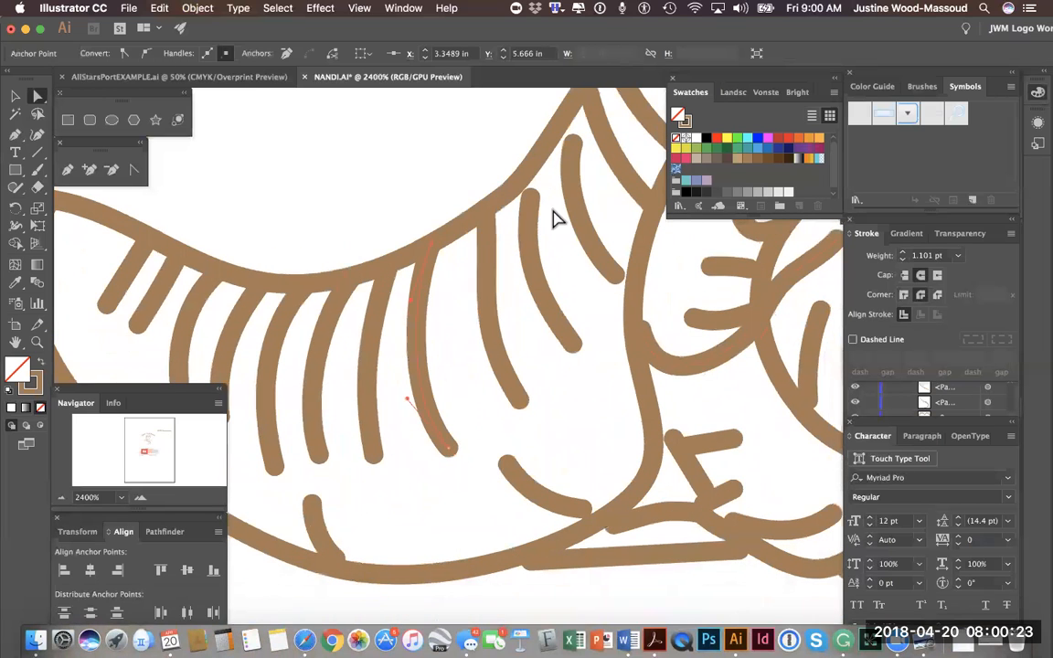
drag(532, 195, 559, 130)
Snap the lower end of the short curved mark onto the left loaf's bottom outline and adjust its bend
scroll(411, 486, down, 3)
scroll(412, 486, left, 3)
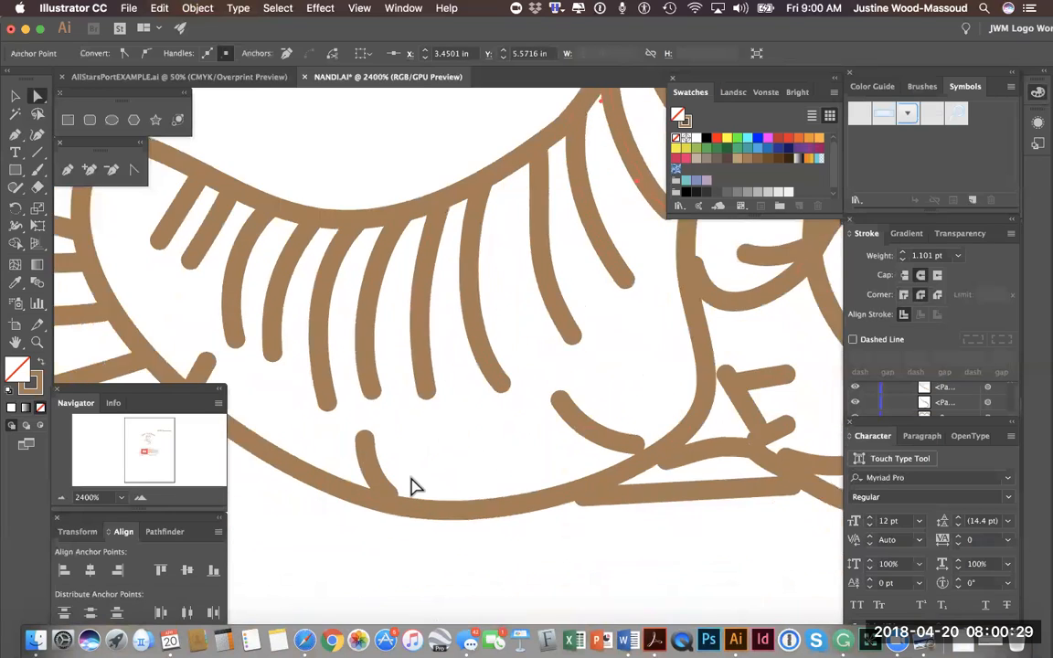
click(428, 448)
drag(431, 457, 432, 462)
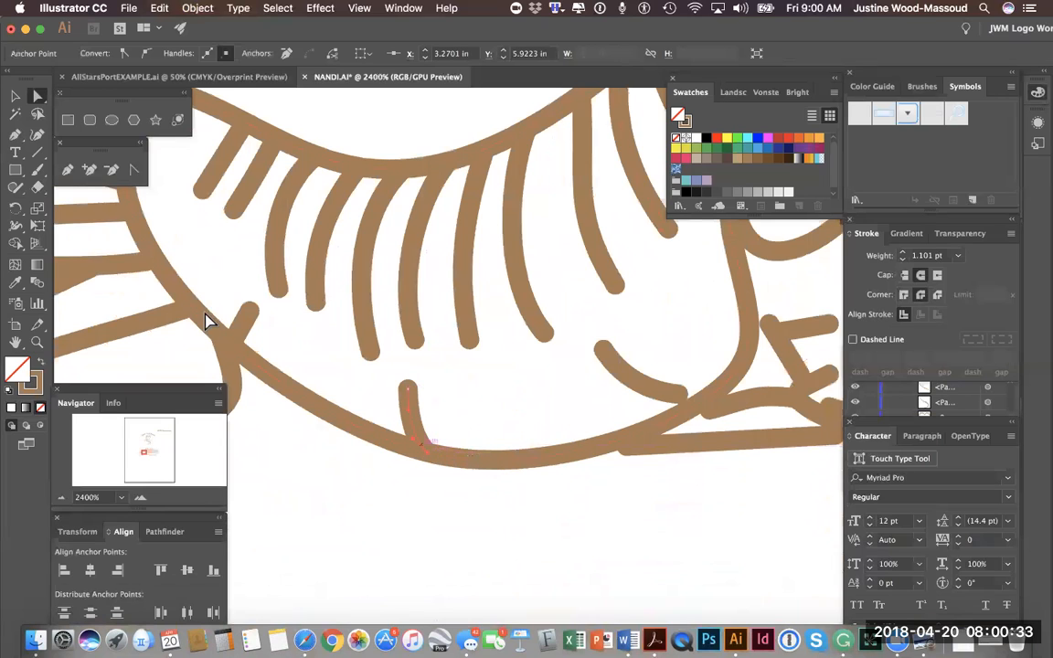
Snap the lower end of the curved mark beside the left loaf's right corner onto its outline and join the nearby base line ends
click(681, 399)
drag(681, 399, 687, 419)
mouse_move(637, 457)
mouse_down()
mouse_move(634, 437)
mouse_move(687, 429)
mouse_move(712, 413)
mouse_move(698, 405)
mouse_up()
Join the loose line ends between the left loaf and the roll beside it, including the small arch and its short slanted mark
scroll(710, 403, right, 5)
scroll(710, 403, up, 3)
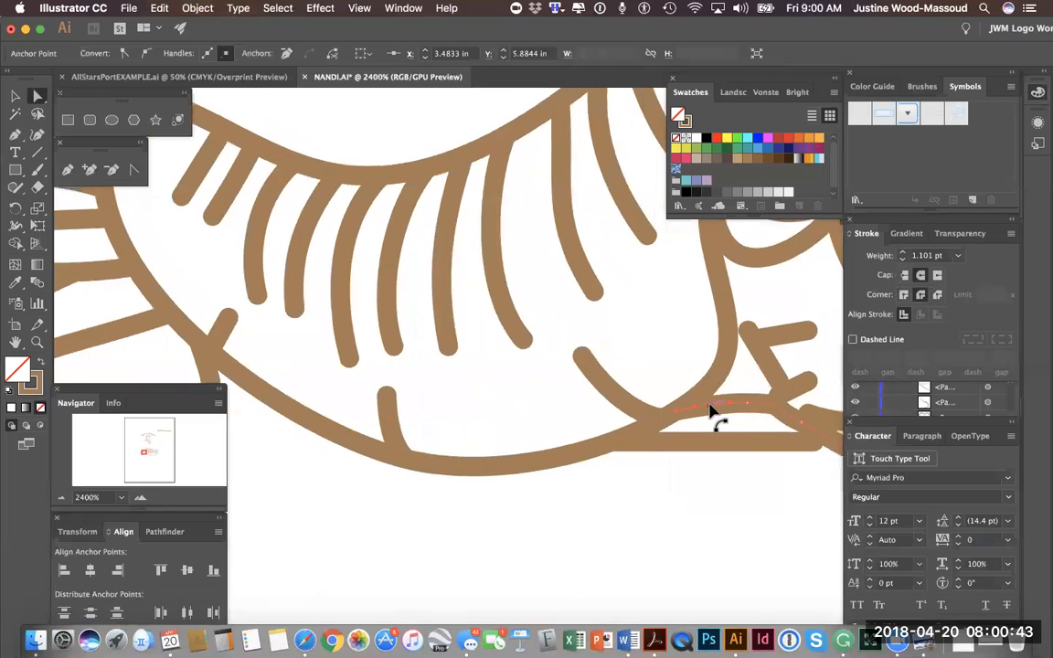
drag(498, 441, 493, 429)
drag(480, 338, 469, 316)
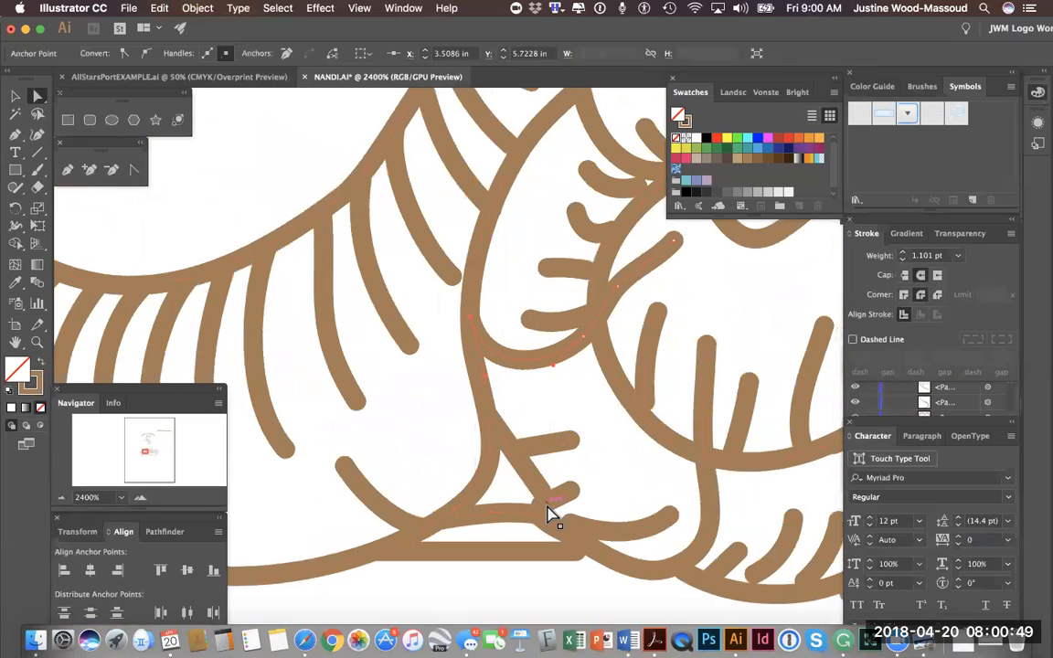
mouse_move(571, 523)
mouse_down()
mouse_move(534, 523)
mouse_move(539, 514)
mouse_up()
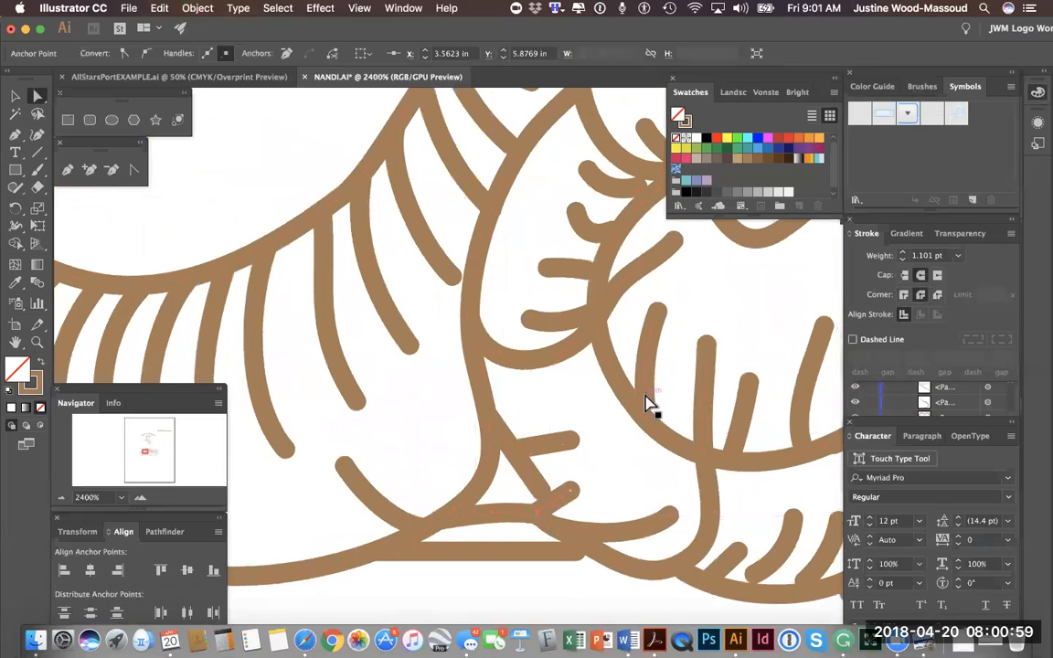
Snap the loose ends of the round loaf's lower-left hatch marks and the short marks around its upper-left edge onto its outline
drag(646, 402, 634, 408)
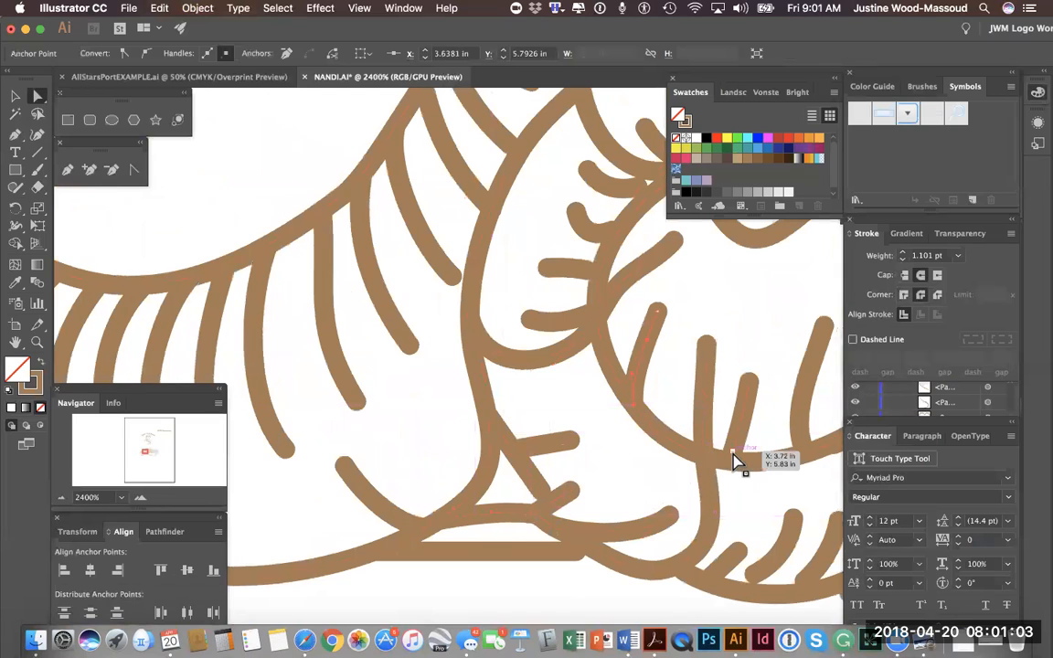
drag(729, 458, 727, 464)
scroll(693, 387, right, 4)
scroll(693, 388, up, 3)
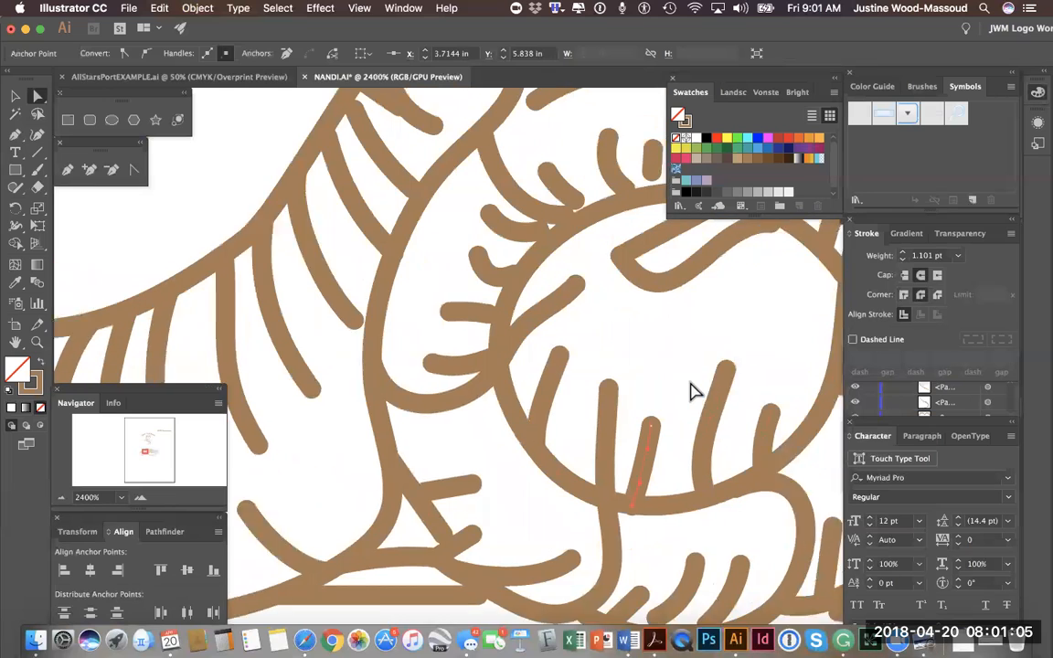
scroll(692, 392, up, 3)
scroll(692, 392, right, 2)
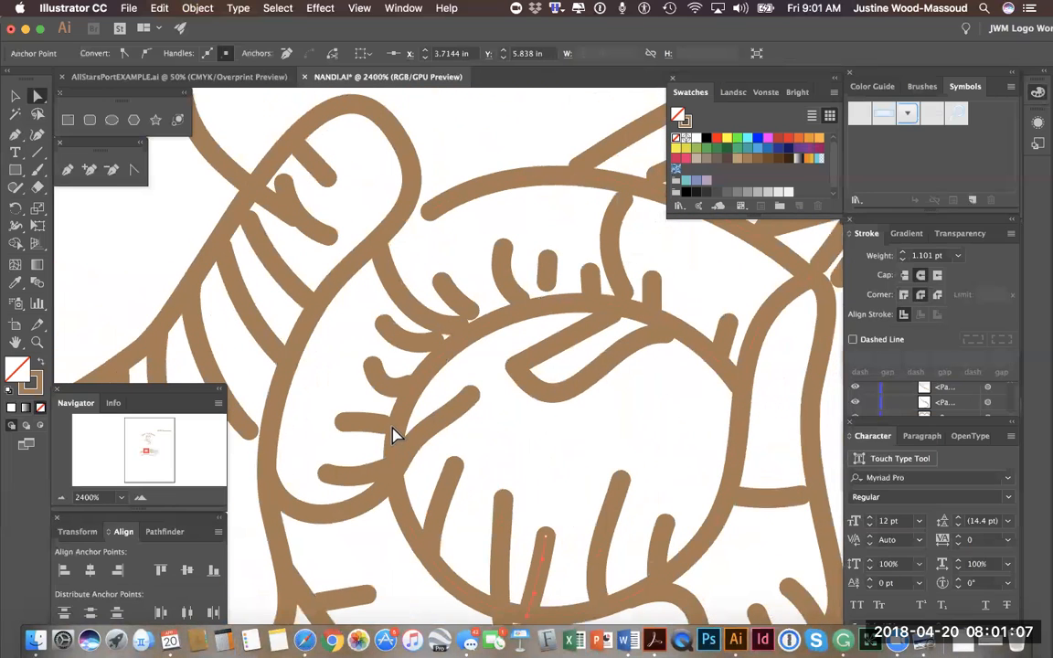
drag(395, 435, 417, 389)
drag(436, 344, 441, 353)
drag(417, 390, 406, 393)
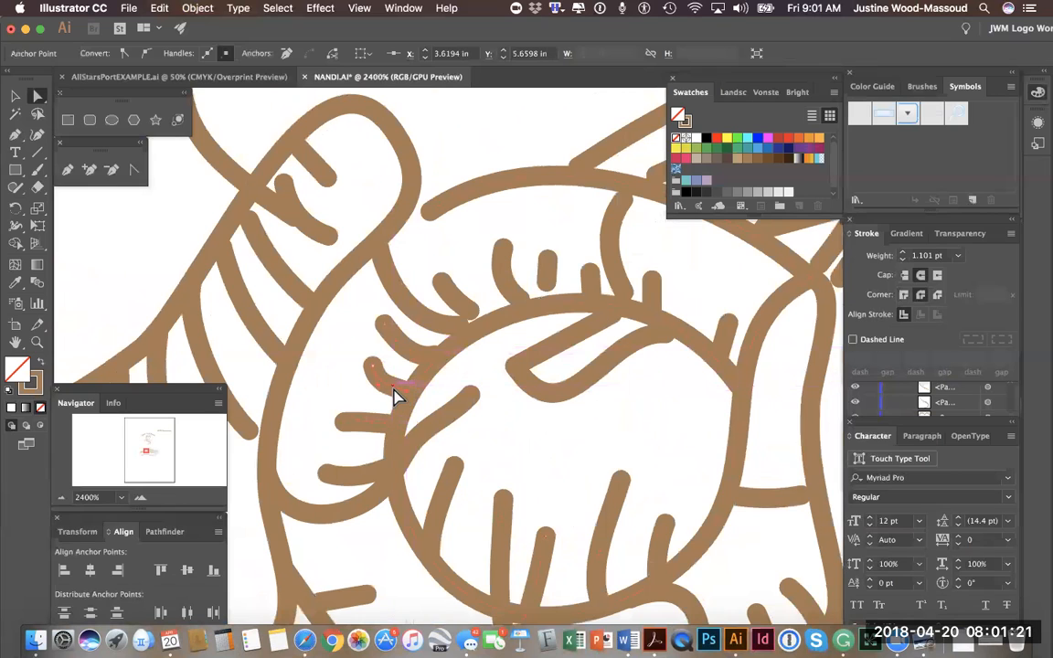
mouse_move(473, 312)
mouse_down()
mouse_move(490, 326)
mouse_move(462, 331)
mouse_move(463, 346)
mouse_up()
Extend the arc above the round loaf to the long loaf, and end the large curved line at that loaf's outline with a smooth bend
mouse_move(429, 228)
mouse_down()
mouse_move(425, 218)
mouse_move(400, 234)
mouse_up()
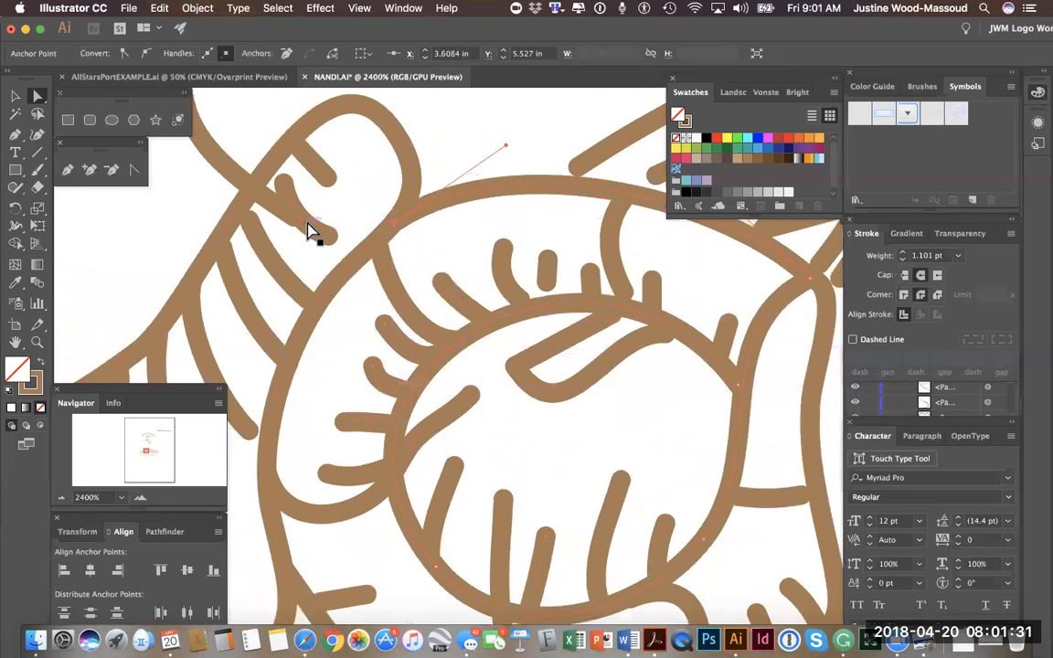
scroll(247, 194, up, 3)
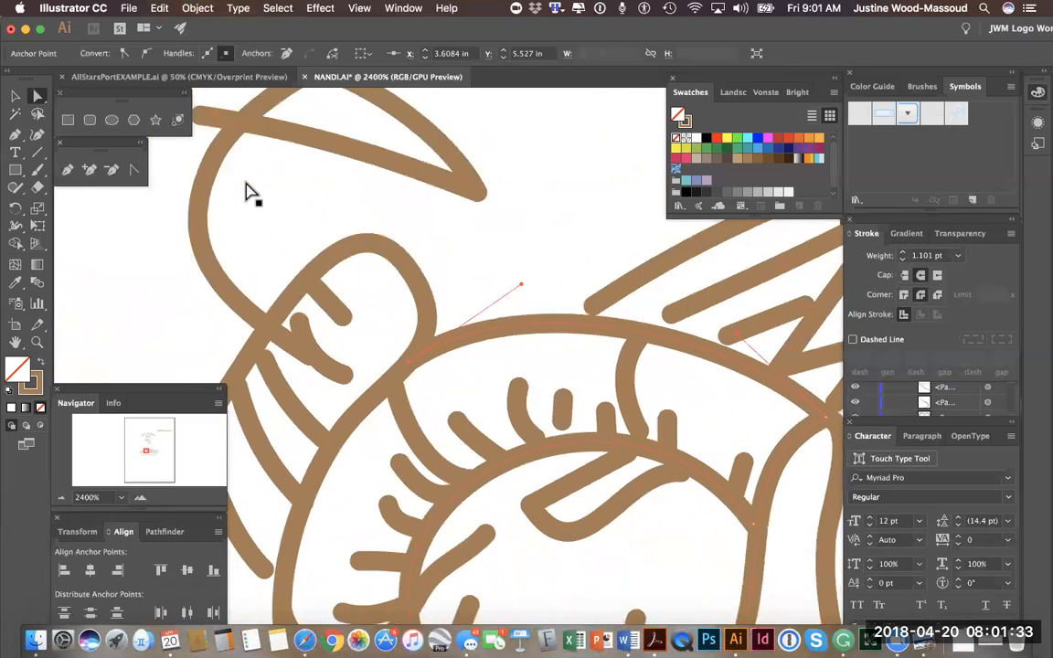
scroll(247, 186, up, 1)
scroll(247, 186, down, 1)
scroll(247, 186, left, 1)
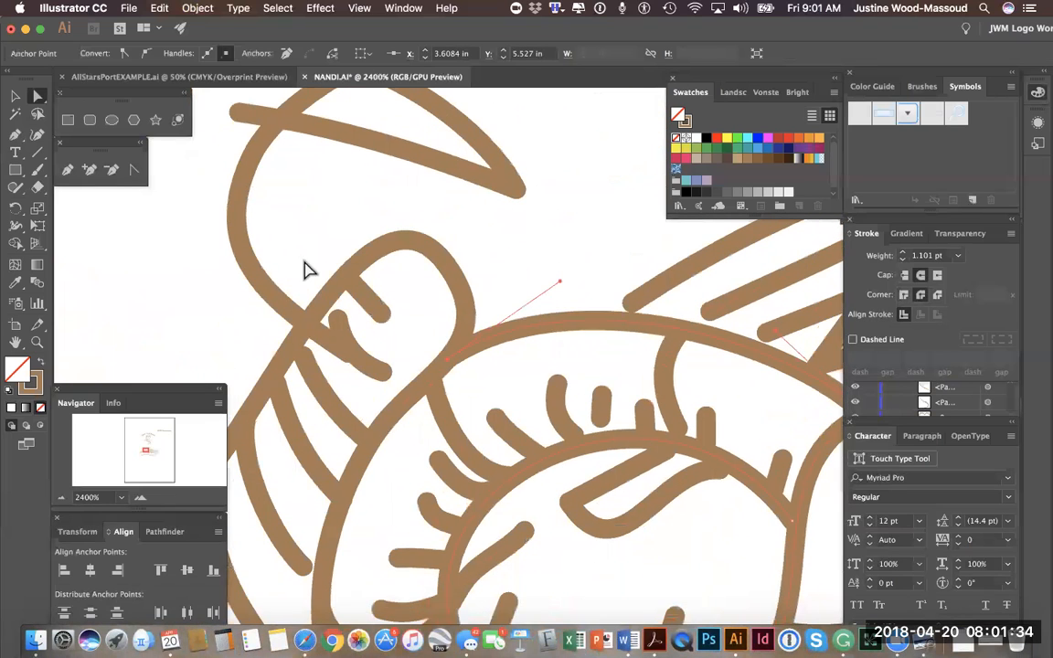
click(351, 361)
drag(348, 358, 310, 330)
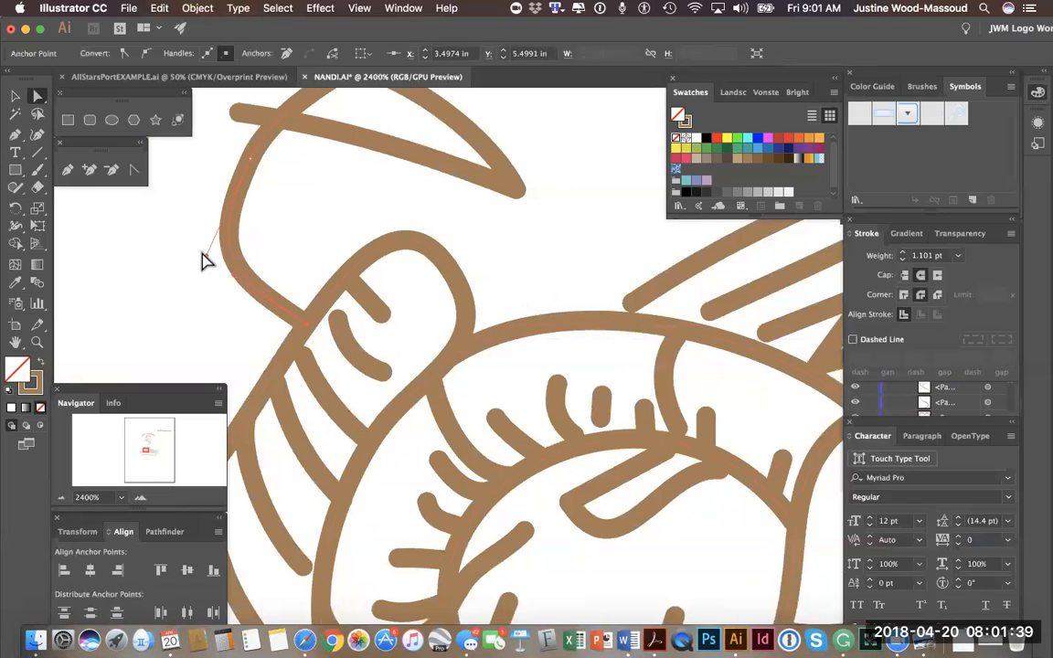
drag(207, 264, 227, 228)
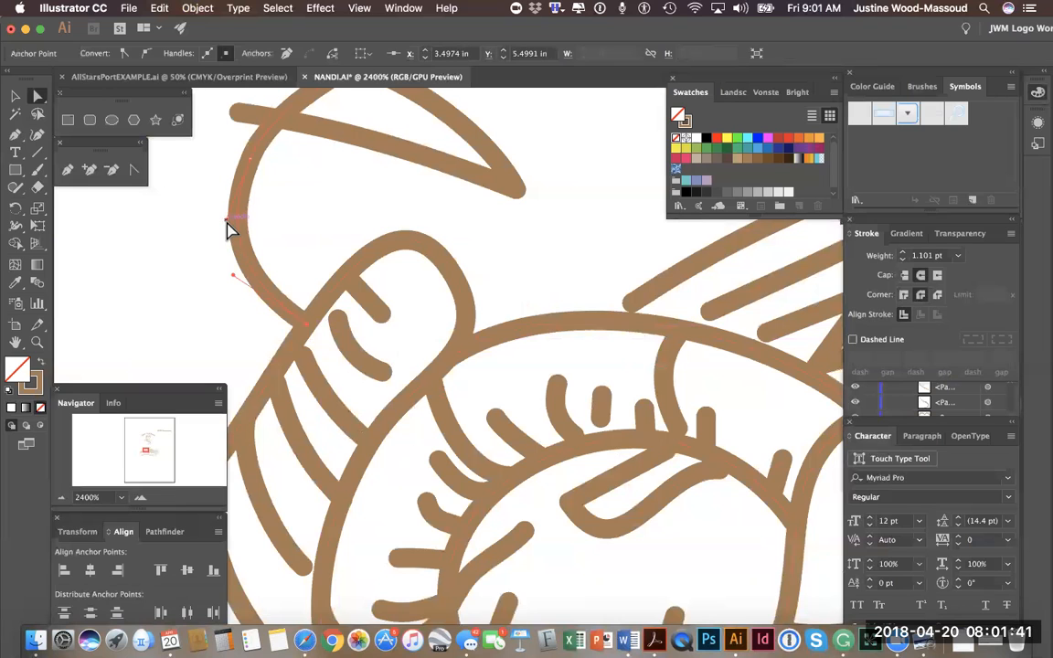
Extend the short marks on top of the round loaf to its outline and snap the slit's upper end there, reshaping the slit's curve
scroll(404, 206, down, 3)
scroll(404, 206, right, 4)
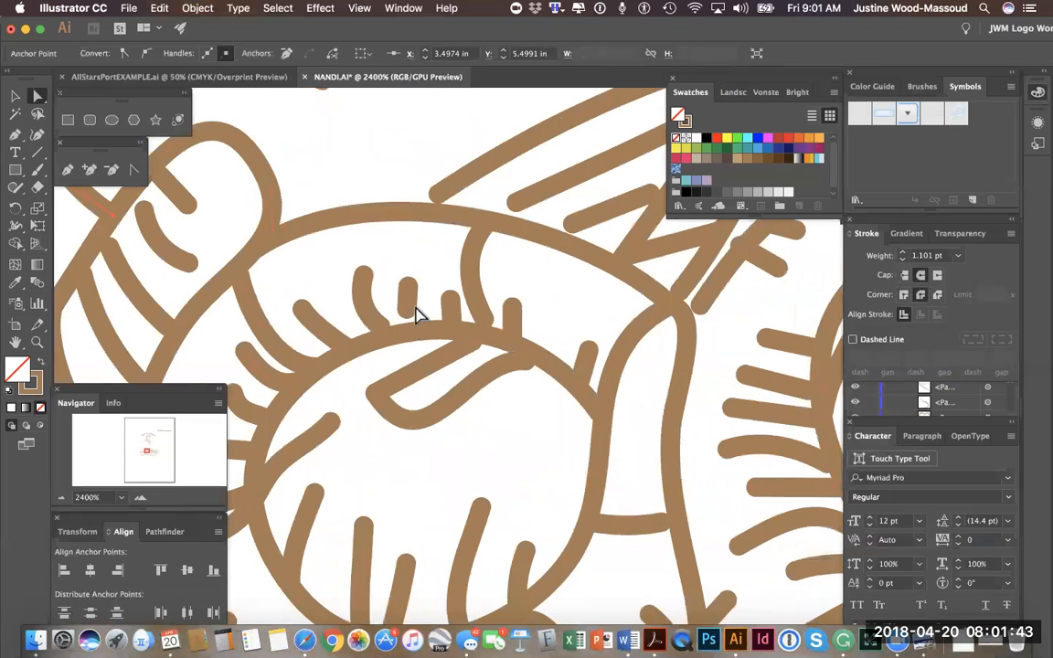
drag(407, 313, 410, 330)
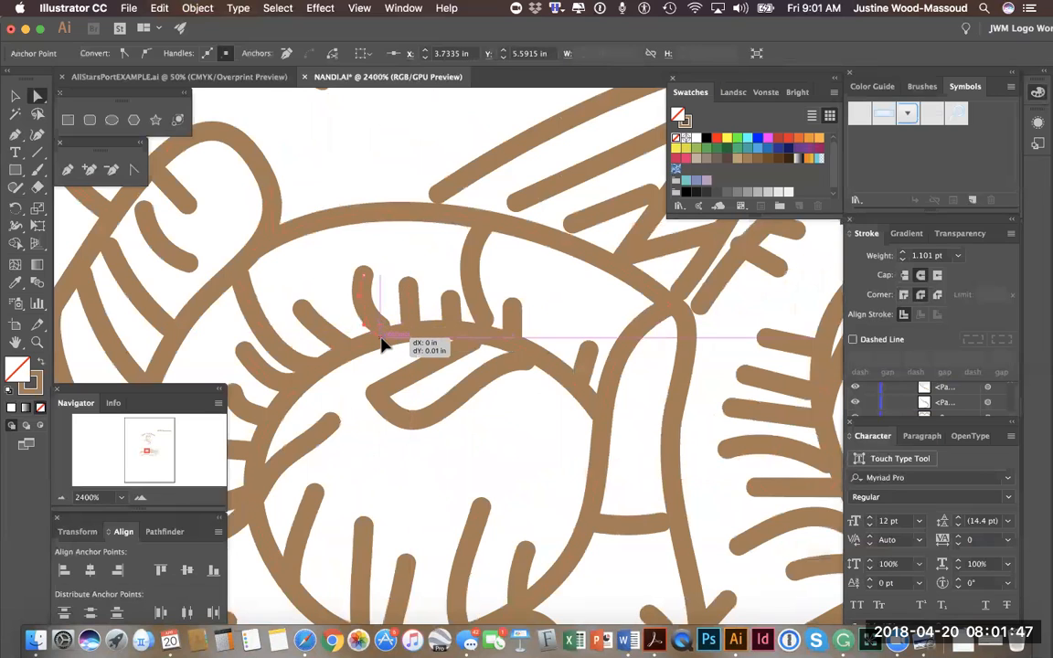
drag(486, 318, 480, 333)
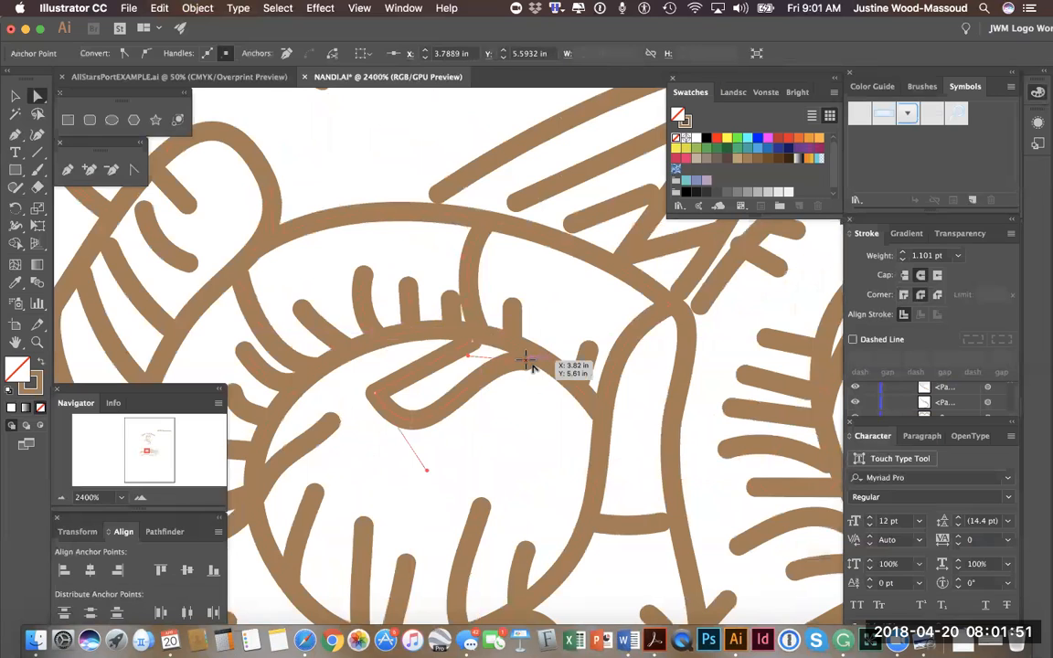
drag(526, 359, 450, 367)
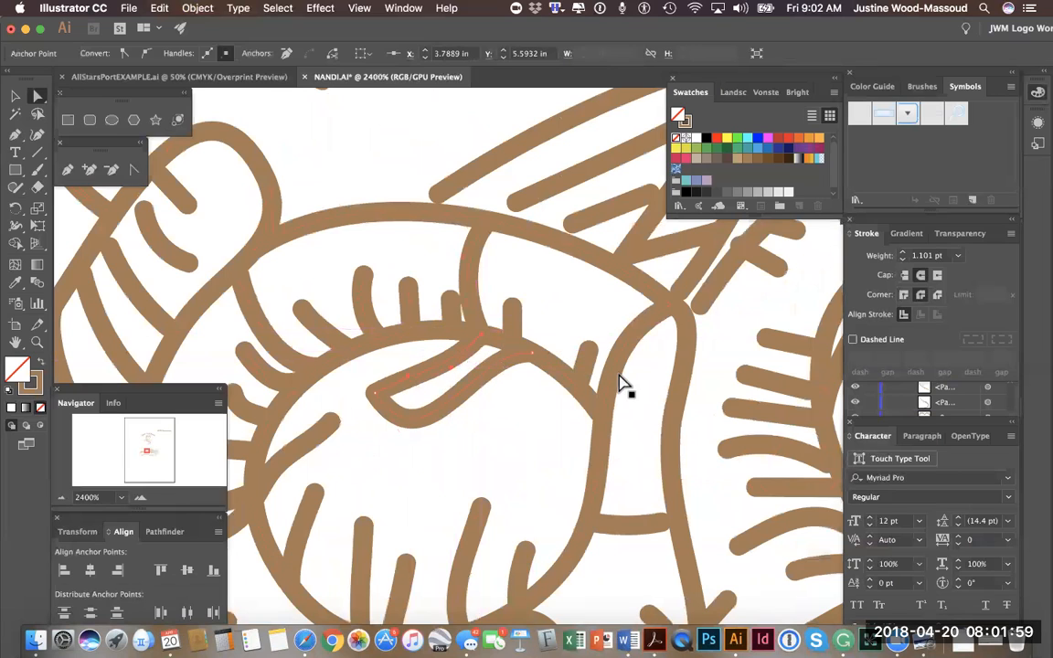
Attach the small lower roll's upper end to the round loaf and extend its hatch marks to its bottom outline
scroll(586, 386, down, 5)
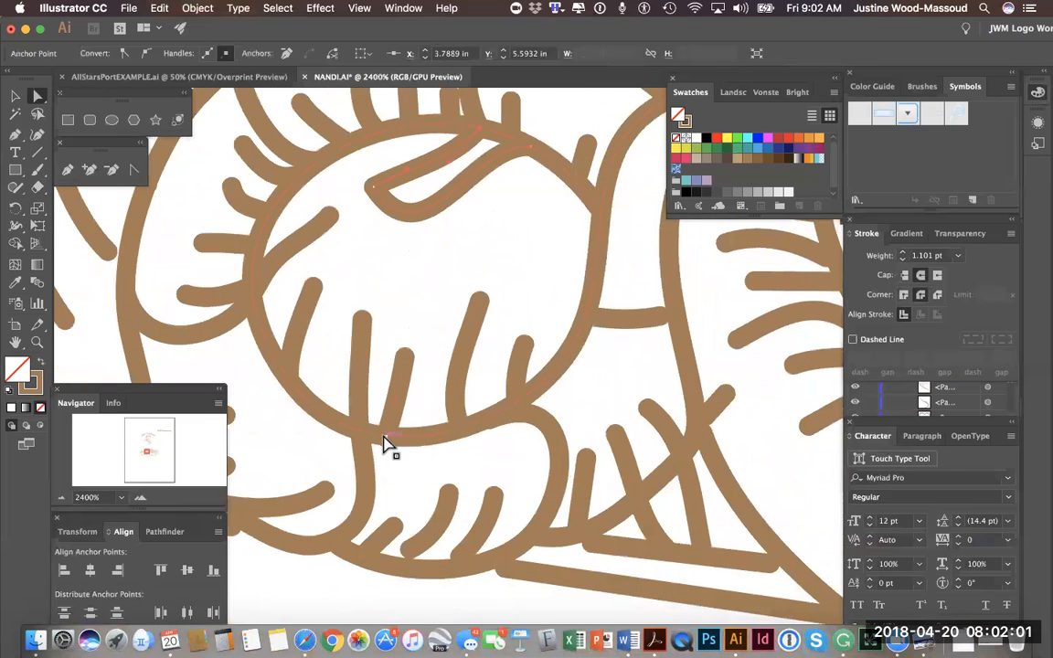
drag(384, 439, 387, 427)
drag(490, 426, 503, 414)
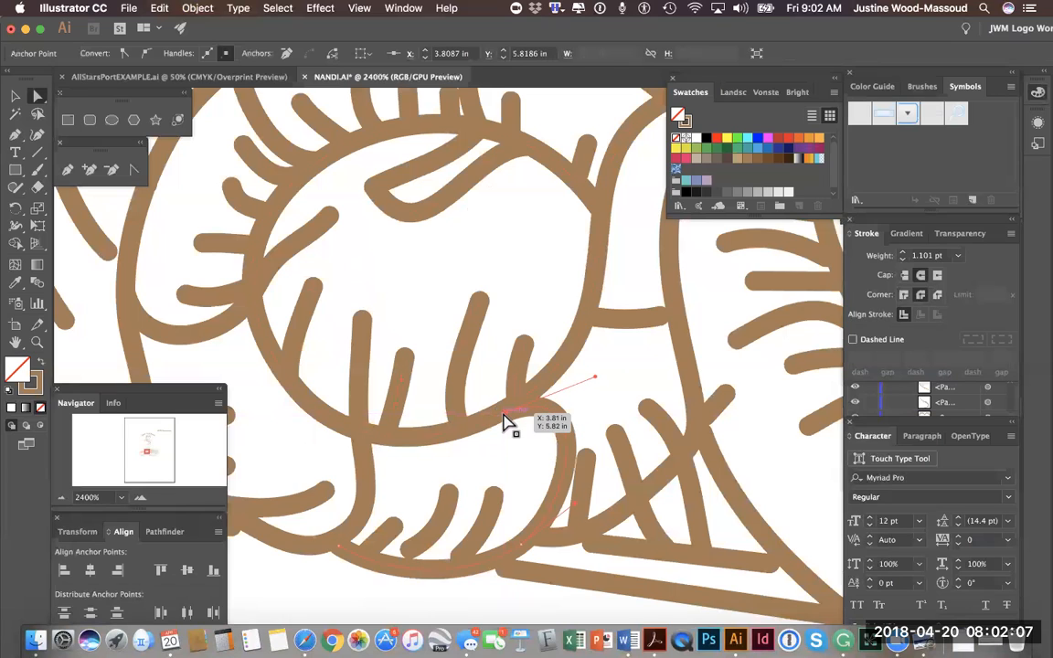
drag(409, 551, 462, 564)
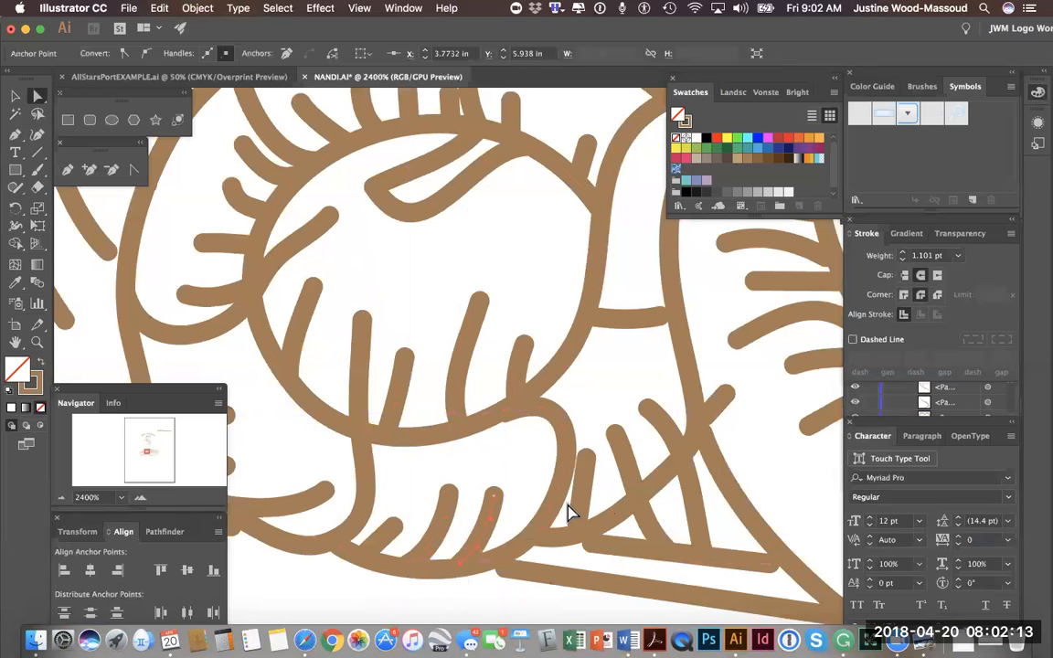
Join both ends of the base line right of the lower roll to the adjacent outlines and snap the crossing marks' lower ends onto it
drag(589, 552, 592, 539)
mouse_move(772, 567)
mouse_down()
mouse_move(786, 568)
mouse_move(772, 568)
mouse_up()
drag(667, 552, 701, 546)
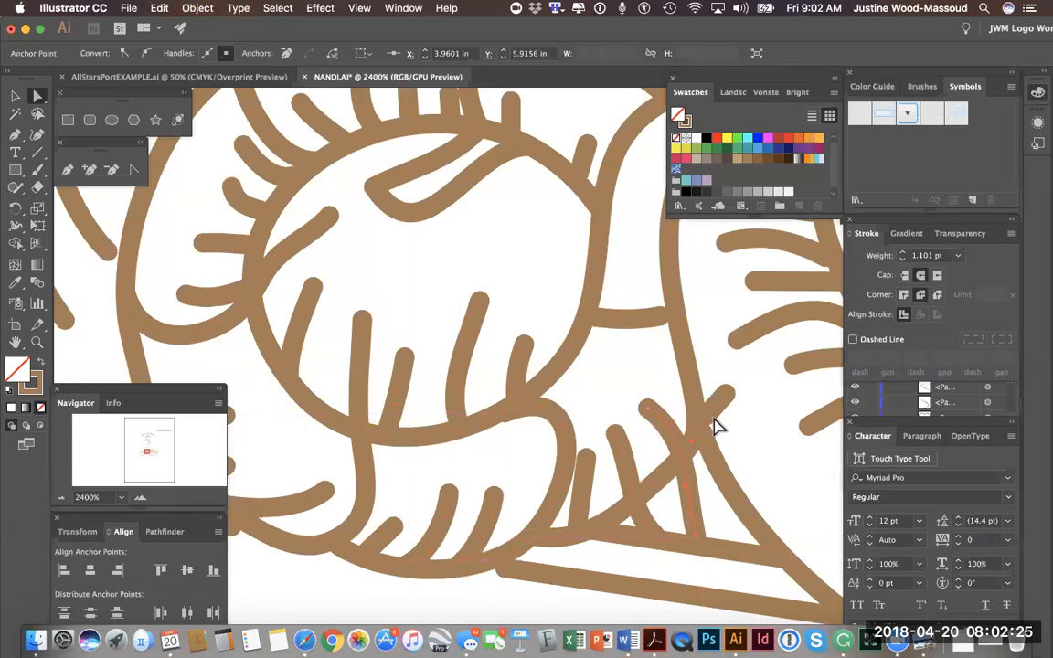
Extend the short crossbar right of the round loaf to the adjacent outline and refine where the lower roll's upper end meets the loaf
drag(710, 417, 703, 435)
mouse_move(660, 316)
mouse_down()
mouse_move(675, 316)
mouse_move(662, 324)
mouse_up()
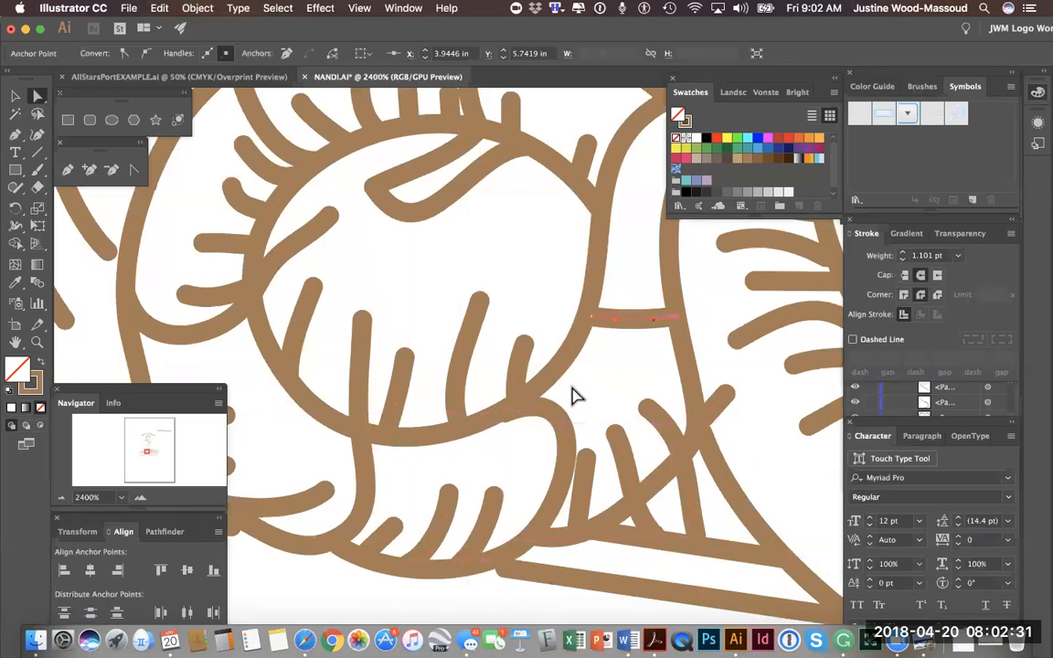
drag(510, 418, 514, 411)
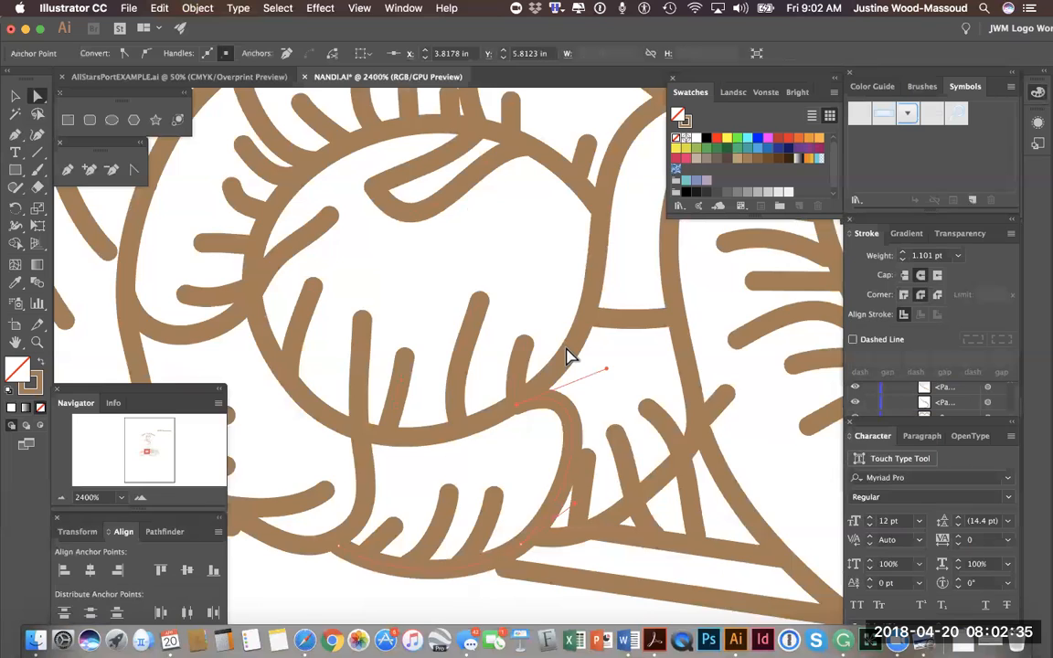
Snap the short marks atop the round loaf onto its outline and extend the diagonal lines above down to the arc
scroll(567, 355, up, 5)
drag(509, 478, 475, 423)
drag(436, 406, 364, 397)
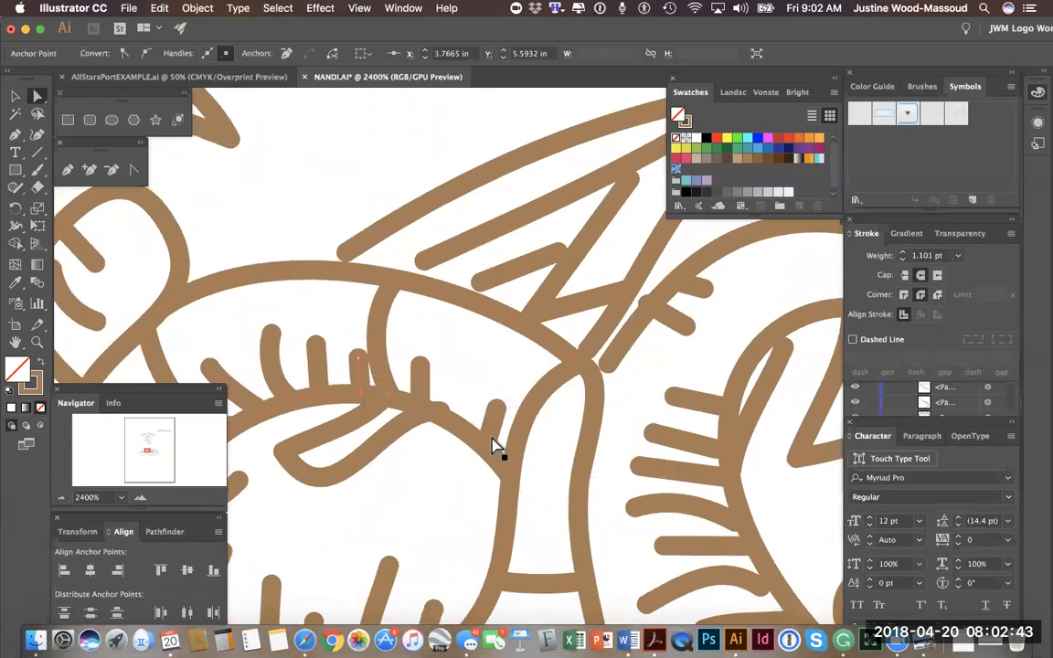
drag(438, 414, 658, 364)
scroll(519, 353, up, 5)
scroll(682, 404, up, 3)
scroll(681, 403, right, 3)
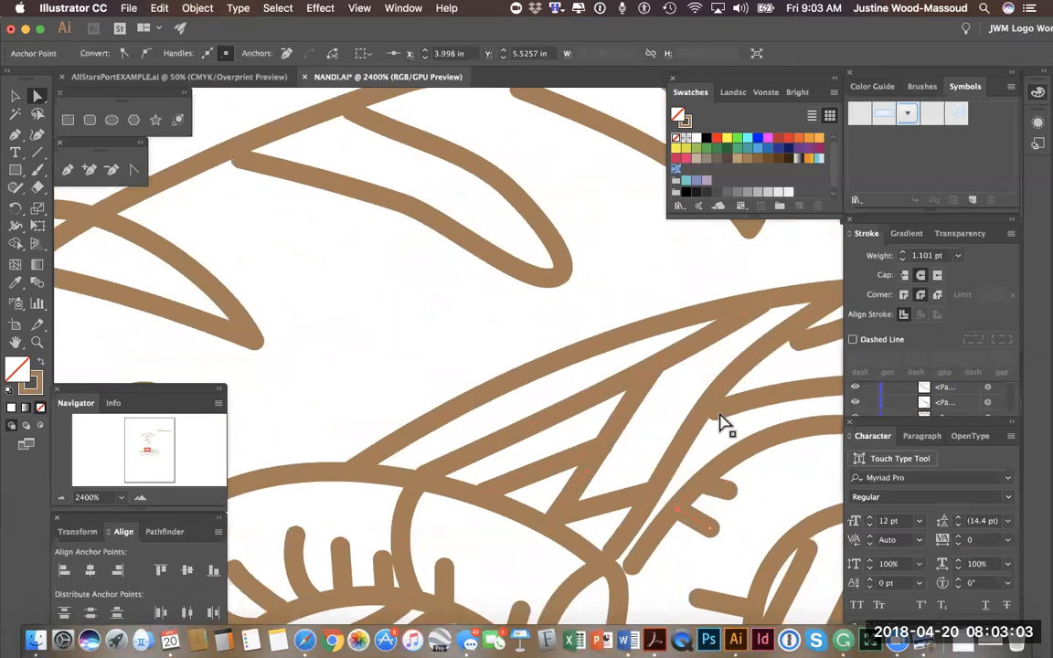
Attach the arched line's left end to the long diagonal and join the two slanted strokes' lower ends at the arc's right corner
drag(714, 412, 705, 413)
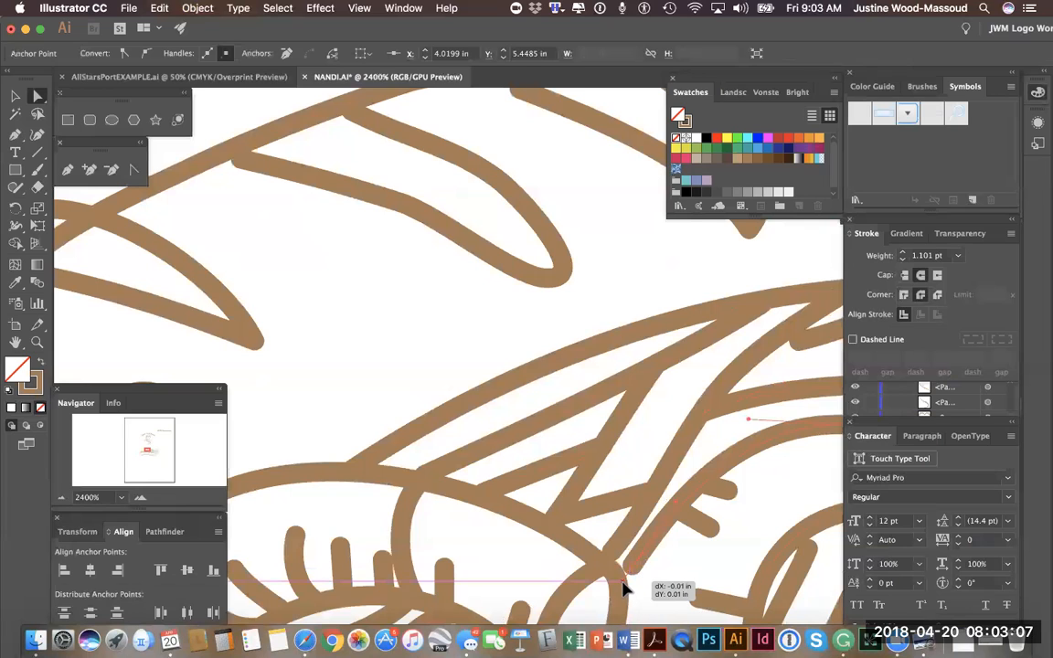
click(618, 560)
drag(612, 554, 610, 572)
Adjust the left ends of the curved marks below the upper loaf's top outline, and attach the arched line and its short mark
scroll(639, 539, down, 5)
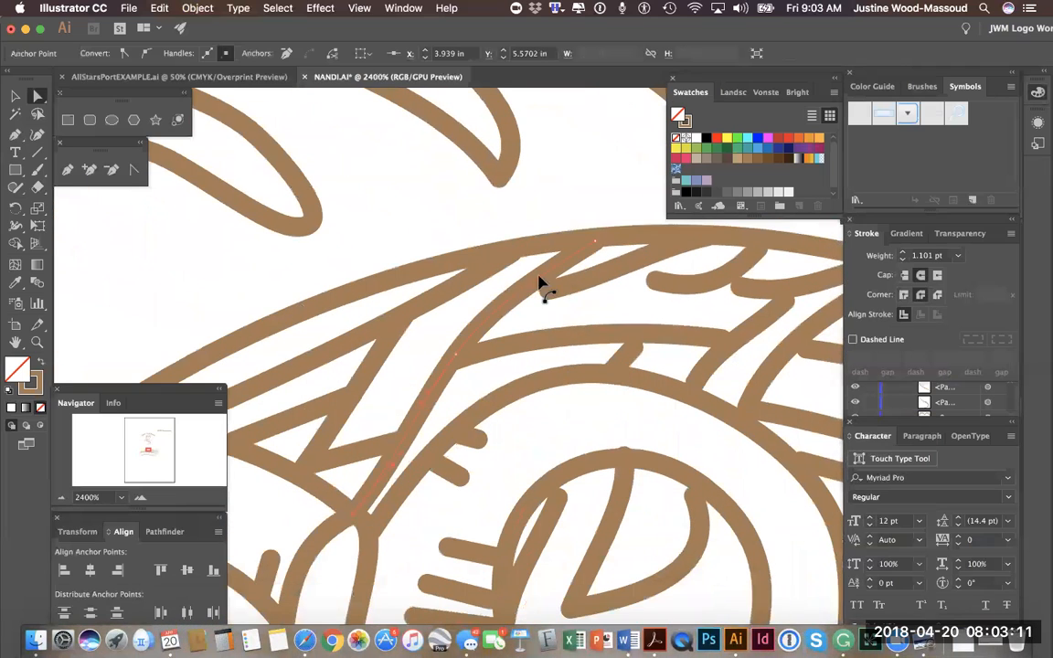
drag(552, 294, 706, 270)
drag(650, 288, 639, 299)
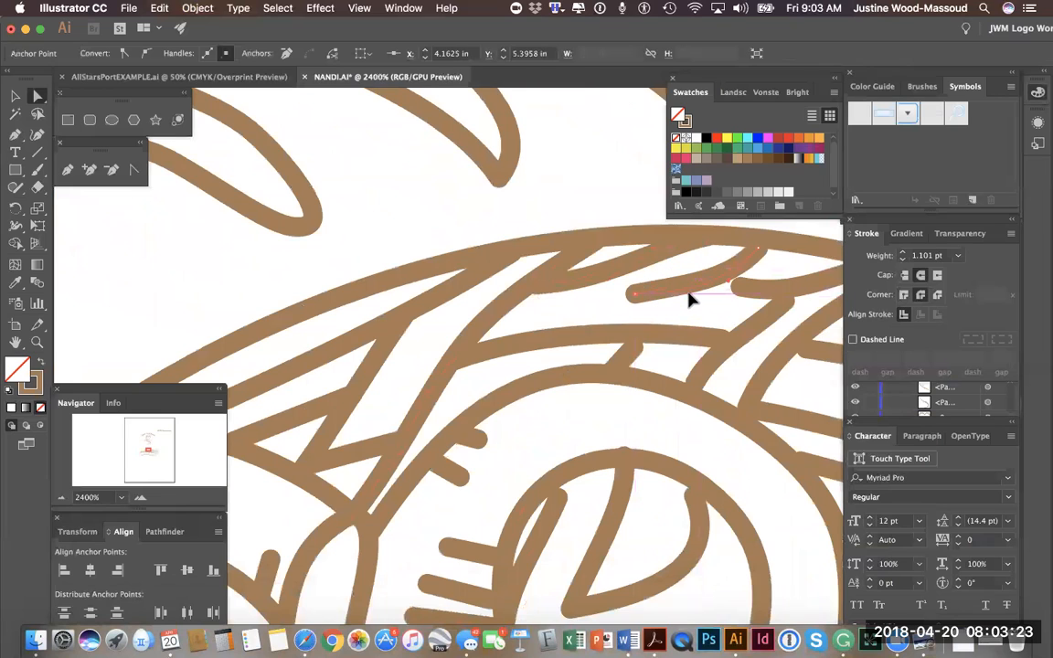
drag(745, 291, 740, 301)
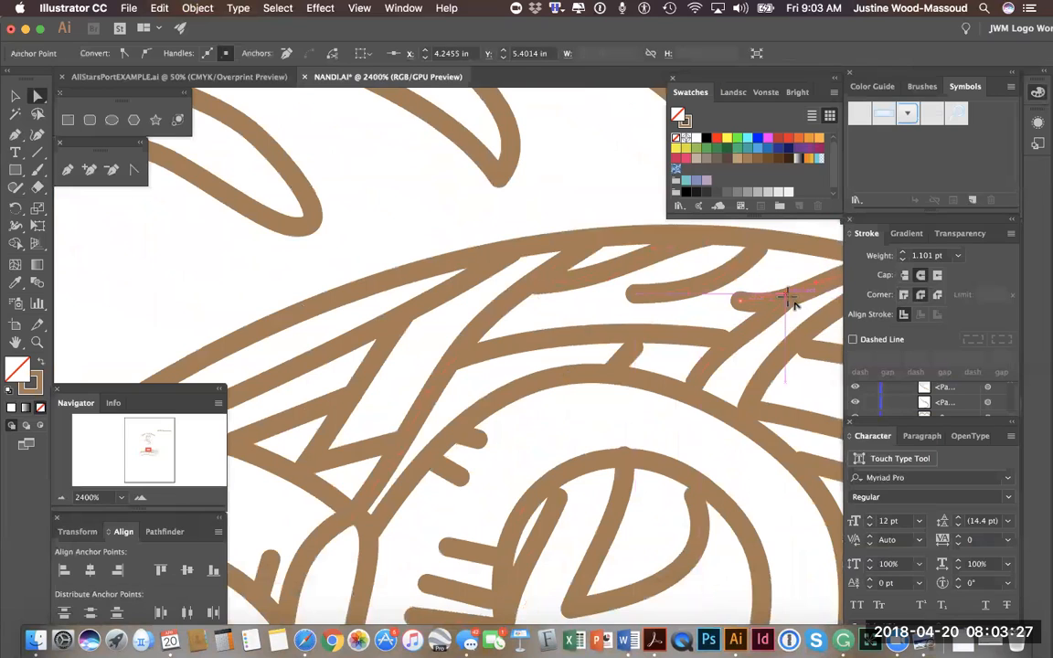
click(738, 345)
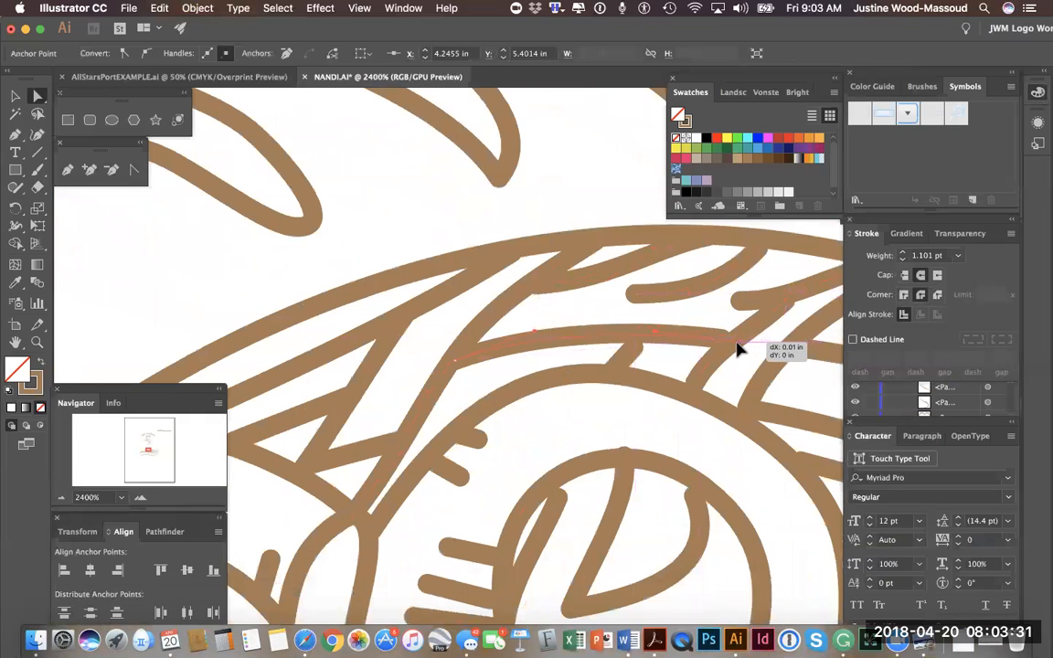
drag(634, 348, 642, 338)
Trim the arched line's overshooting right end to the diagonal and snap the upper ends of the two diagonals onto the upper loaf's outline
scroll(620, 384, right, 6)
scroll(619, 384, down, 1)
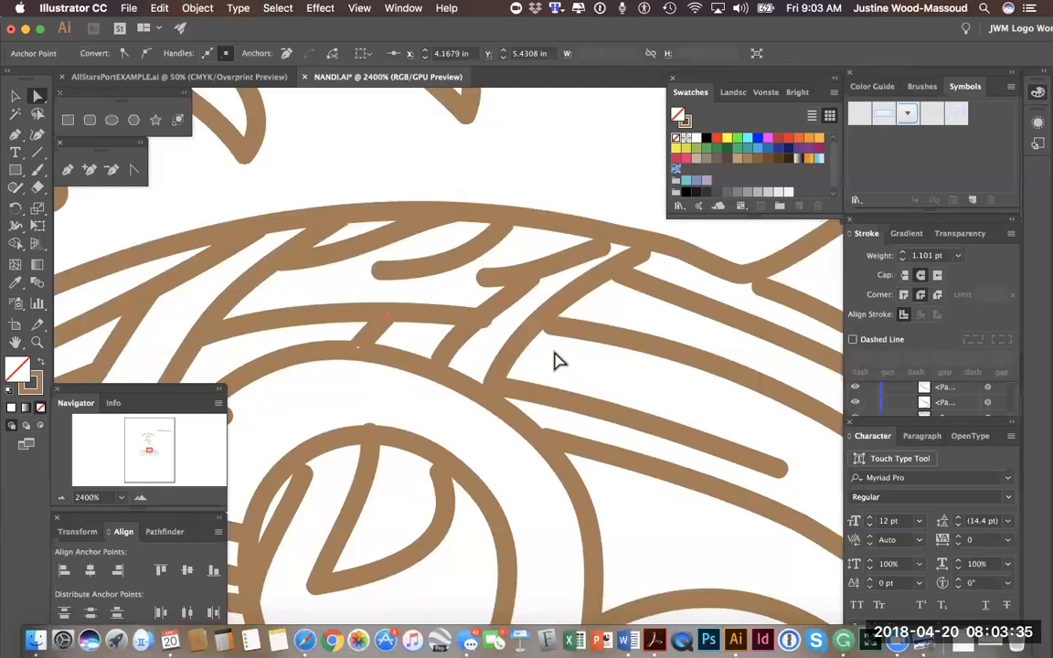
click(483, 327)
mouse_move(554, 331)
mouse_down()
mouse_move(540, 329)
mouse_move(602, 266)
mouse_move(606, 237)
mouse_move(646, 254)
mouse_move(653, 244)
mouse_up()
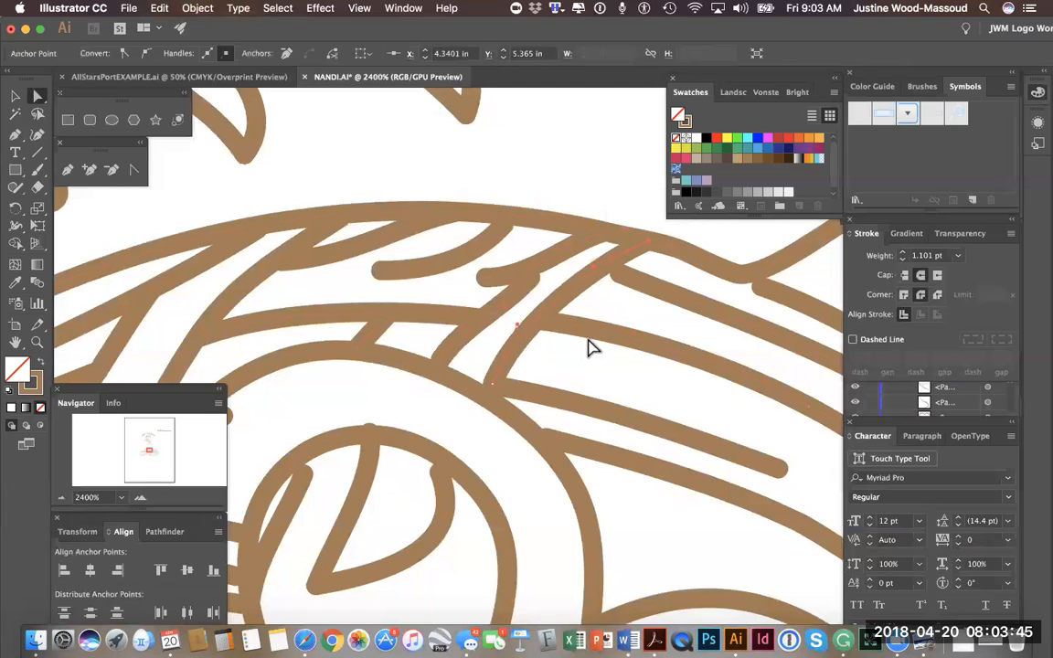
Attach the lower long stripe's left end to the large curved outline and snap both upper ends of the inner oval's slit onto the oval
drag(554, 451, 538, 438)
mouse_move(373, 447)
mouse_down()
mouse_move(370, 433)
mouse_move(371, 446)
mouse_up()
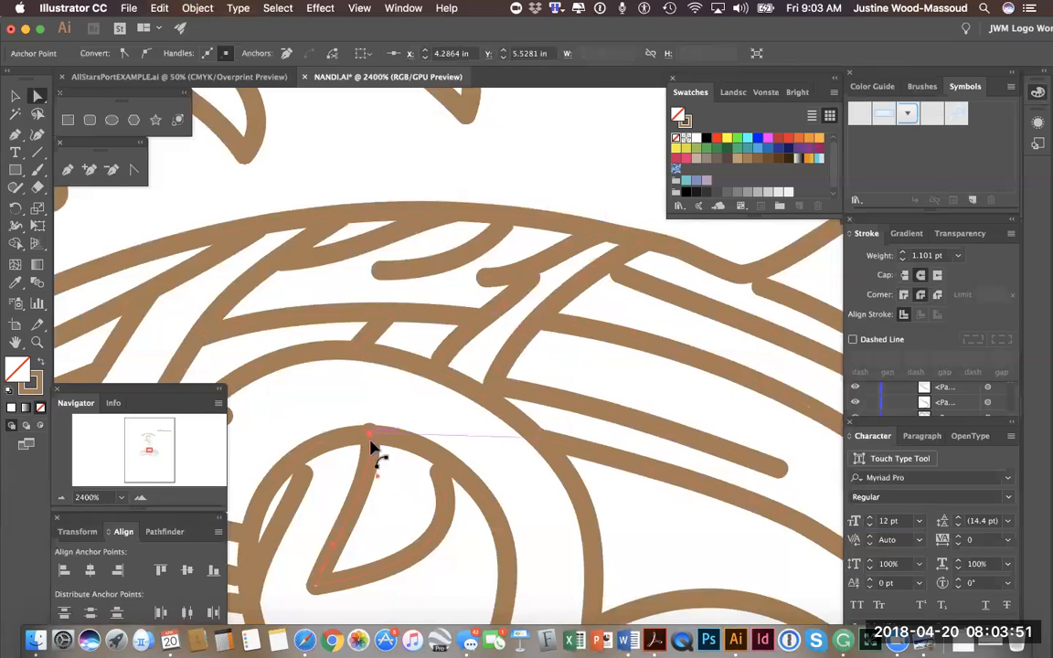
drag(440, 475, 454, 473)
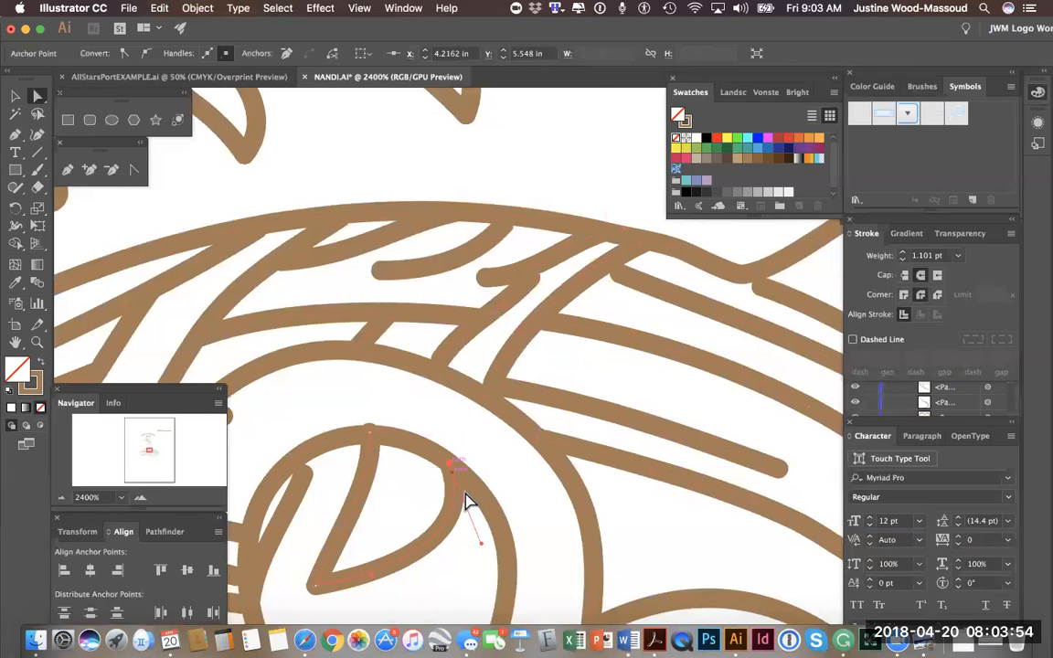
click(372, 444)
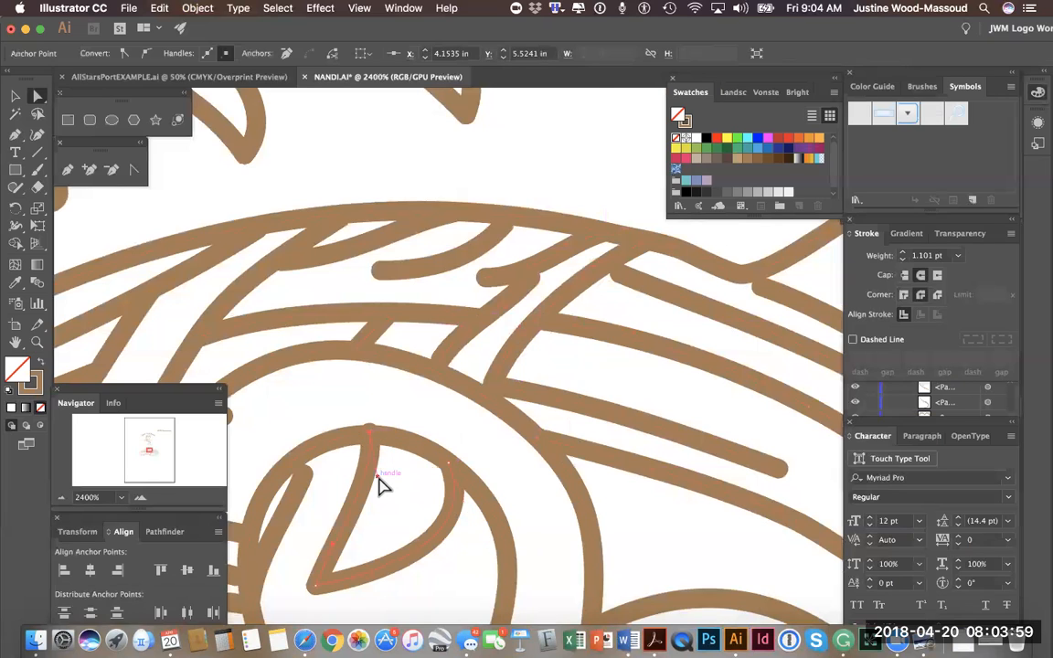
mouse_move(369, 436)
mouse_down()
mouse_move(370, 447)
mouse_move(372, 439)
mouse_up()
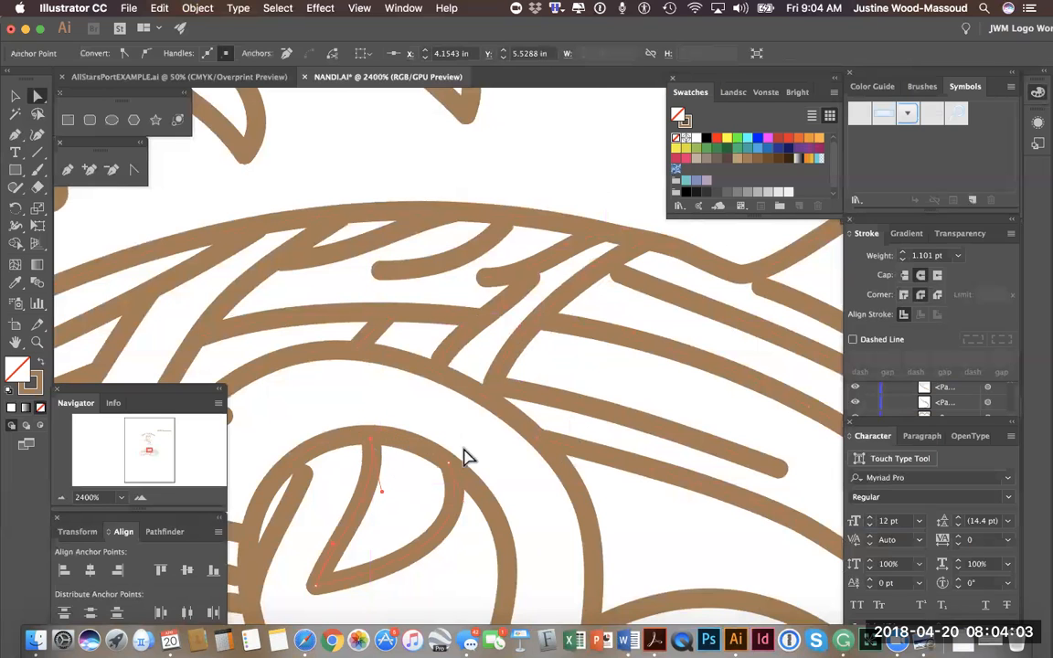
Snap the upper long stripe's left end onto the diagonal and the outer outline's left end into the dip of the adjoining outline
scroll(528, 437, right, 6)
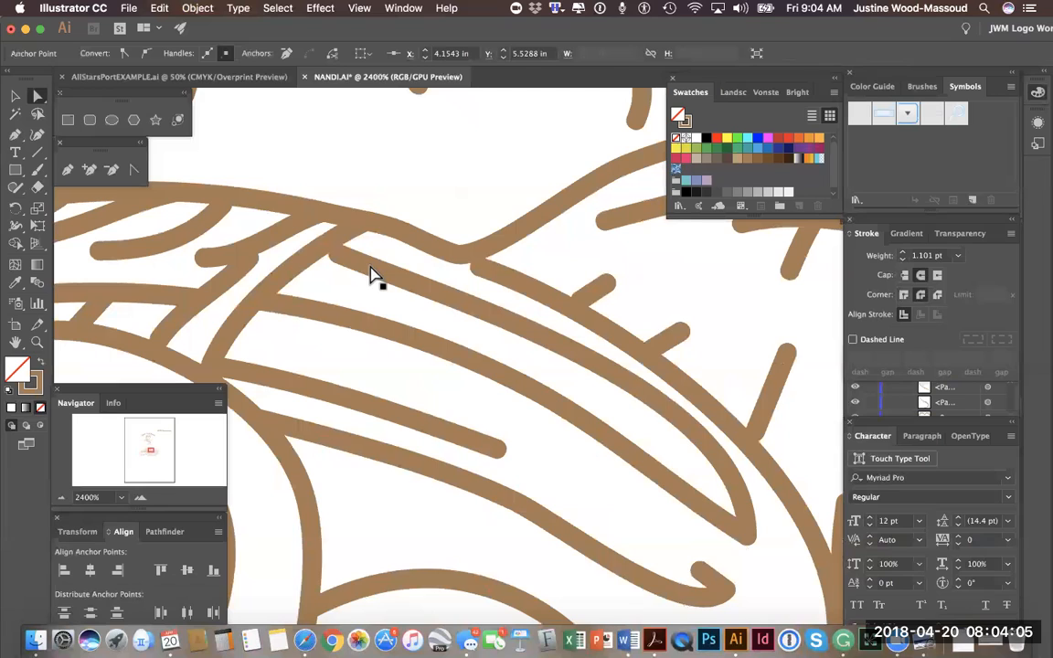
drag(338, 256, 327, 251)
drag(486, 270, 463, 260)
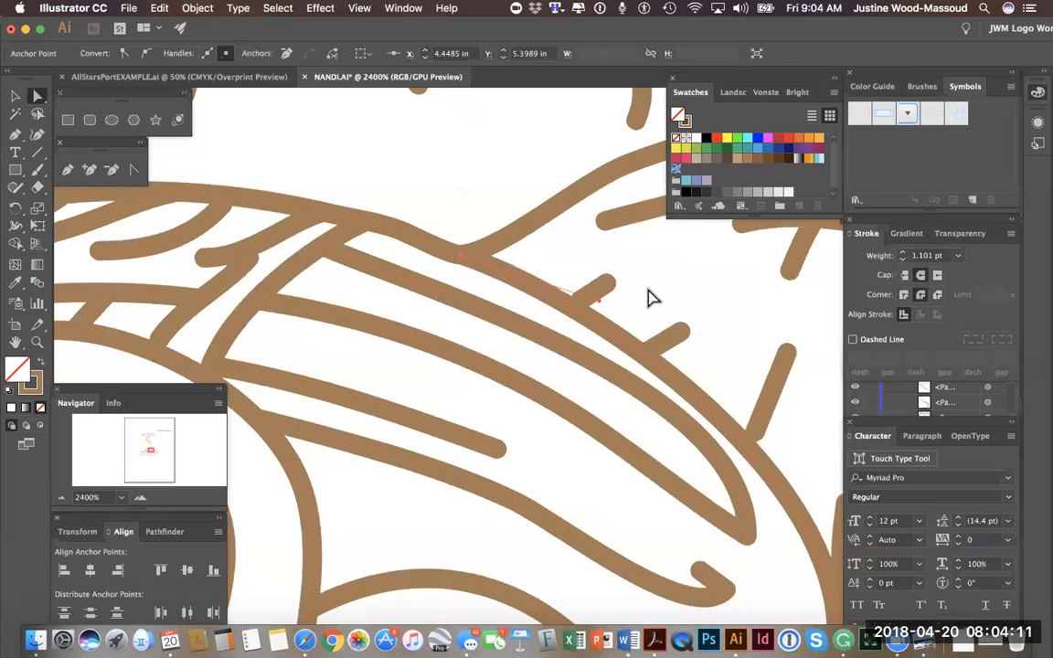
Extend the long top loaf outline's right end onto the curved outline below it and reshape that end into a smooth curve
scroll(650, 297, down, 5)
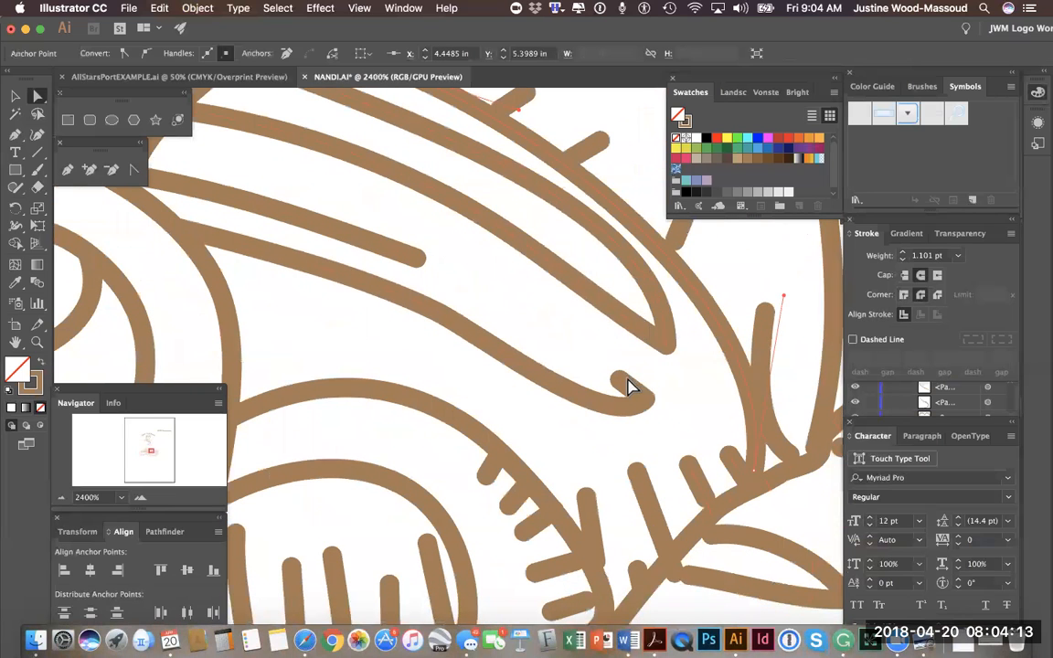
scroll(650, 301, up, 5)
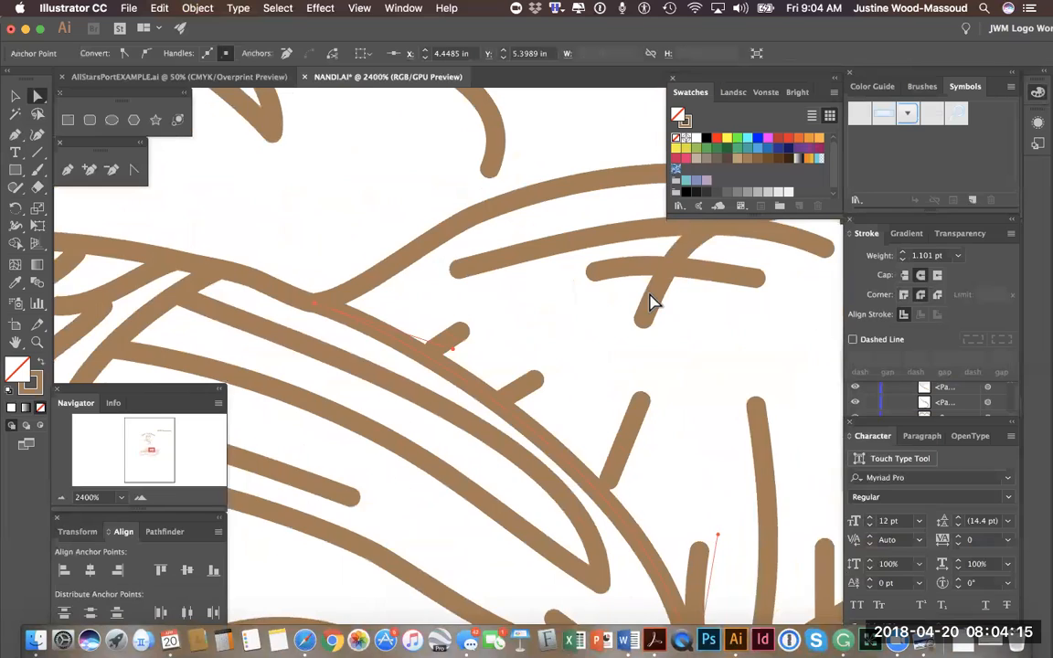
scroll(651, 299, up, 3)
scroll(629, 296, up, 3)
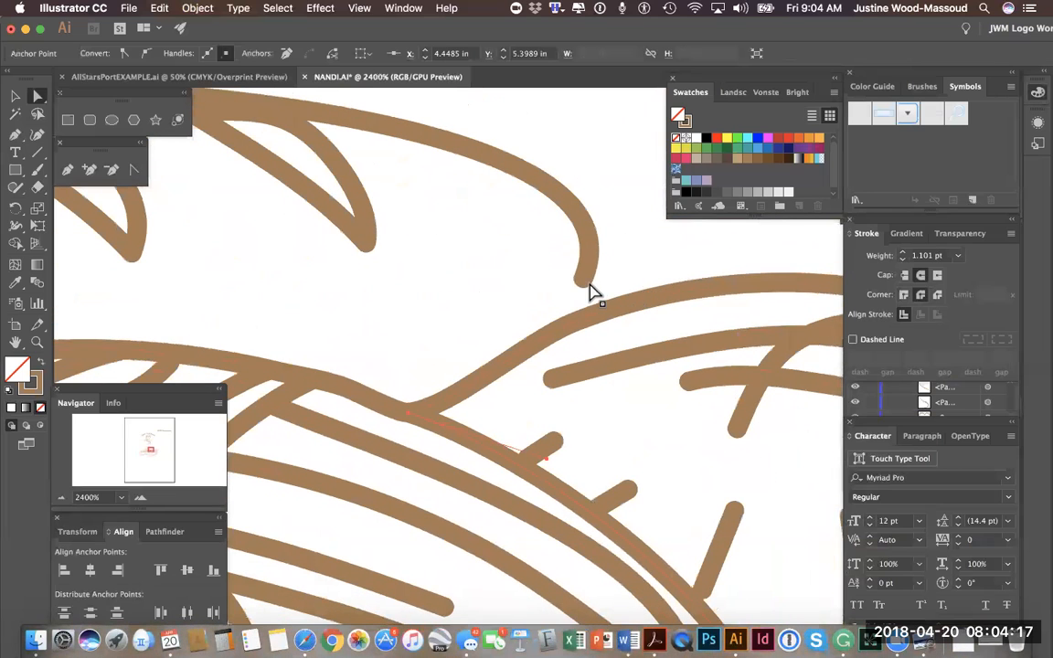
drag(586, 284, 577, 324)
scroll(616, 206, up, 3)
drag(605, 209, 630, 153)
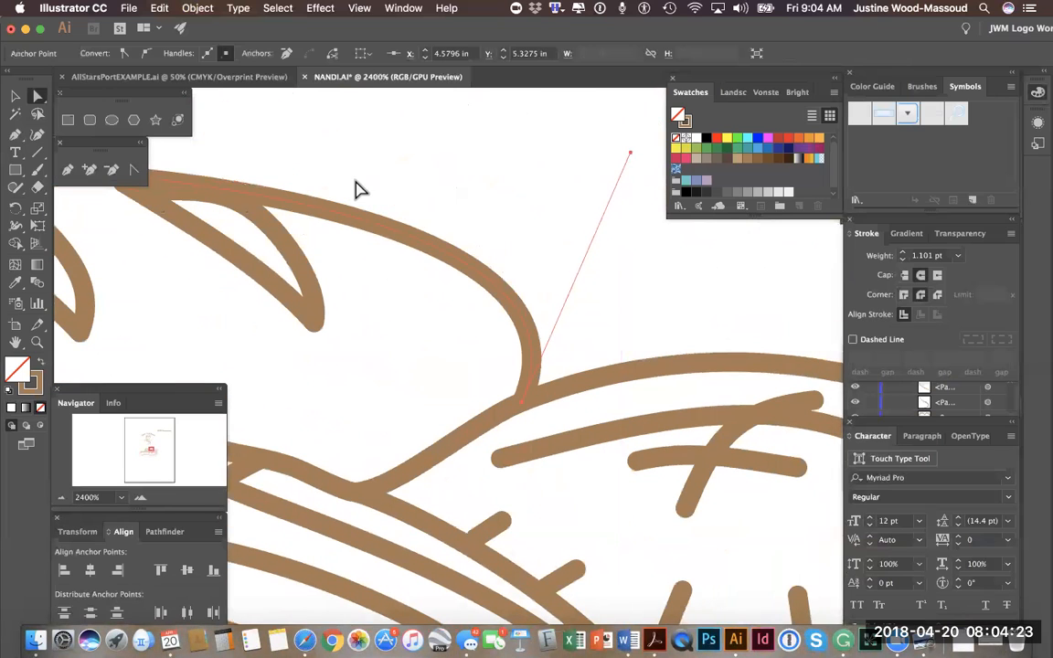
Snap the upper ends of the two rightmost score marks onto the long top loaf's outline
scroll(357, 188, left, 5)
scroll(357, 189, up, 2)
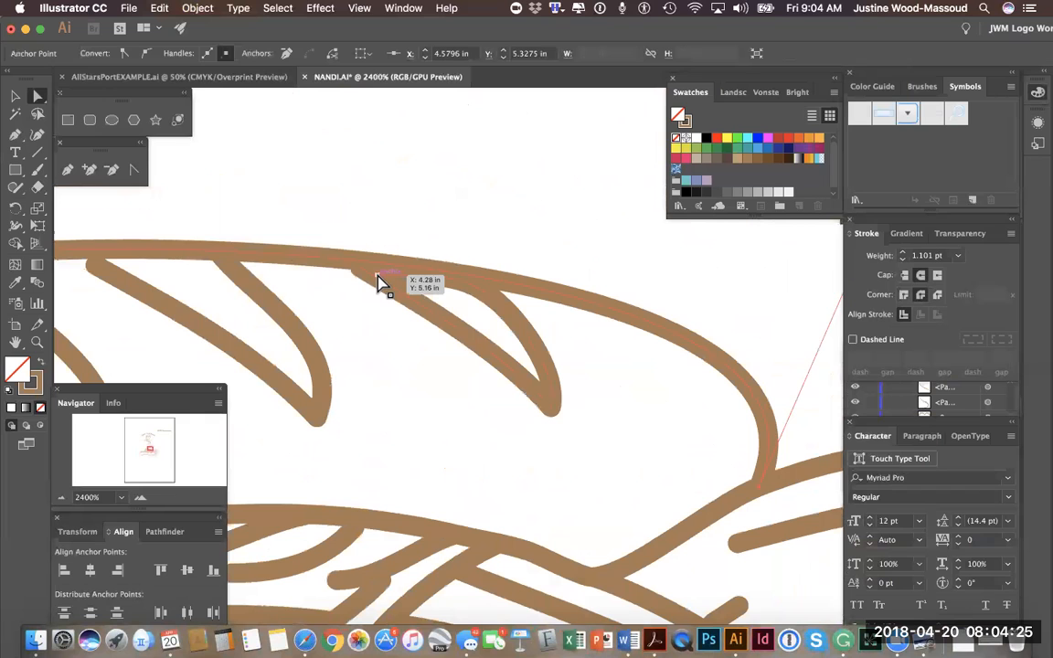
click(372, 269)
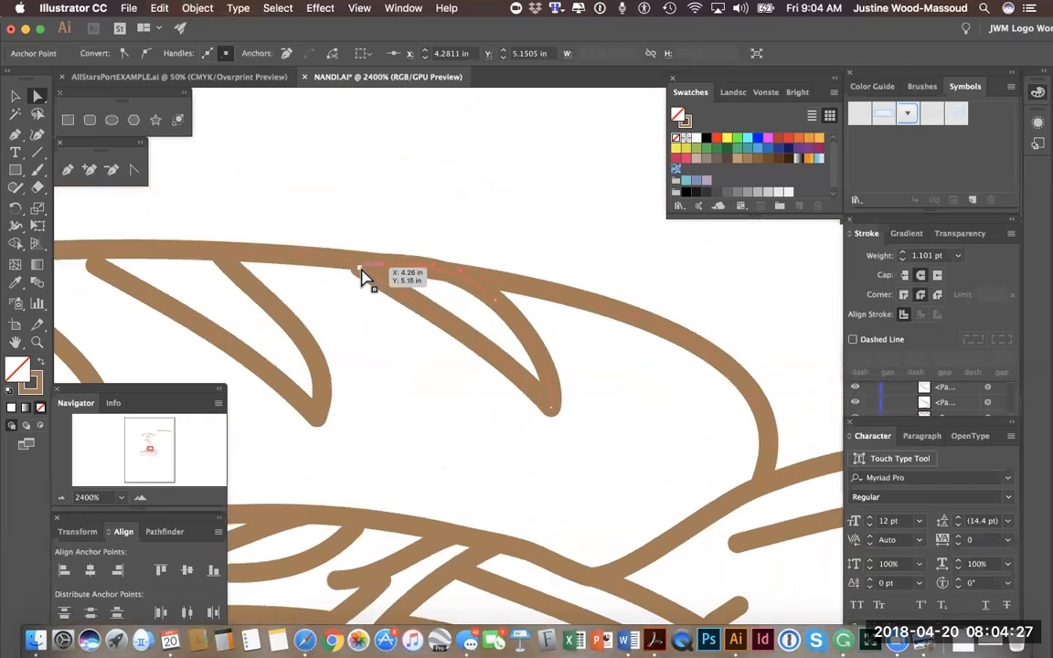
drag(357, 265, 344, 264)
scroll(355, 260, left, 5)
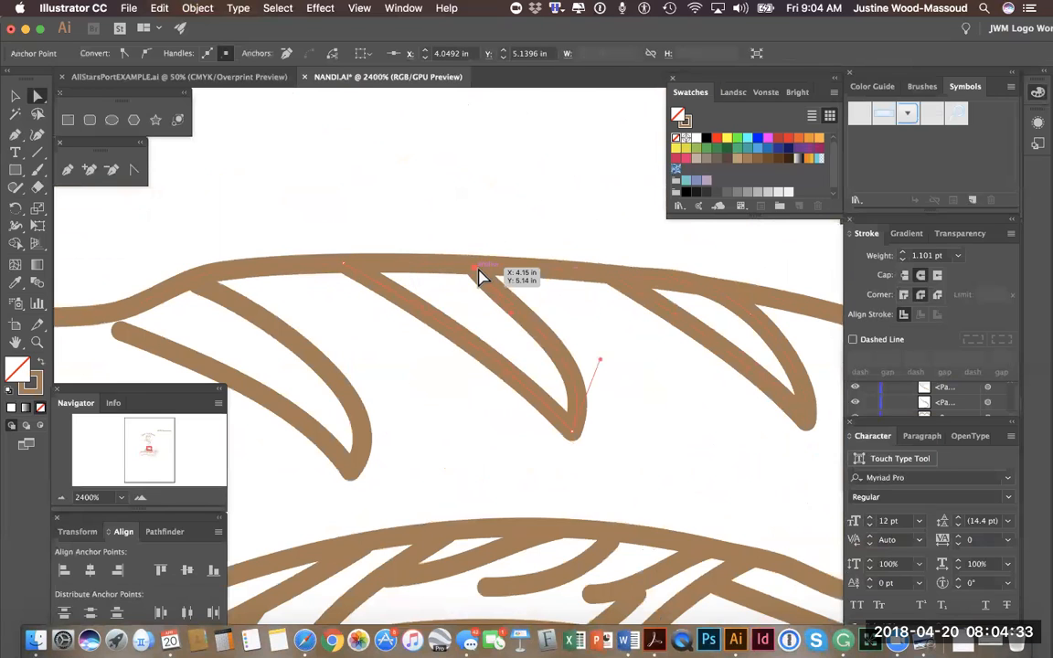
click(478, 274)
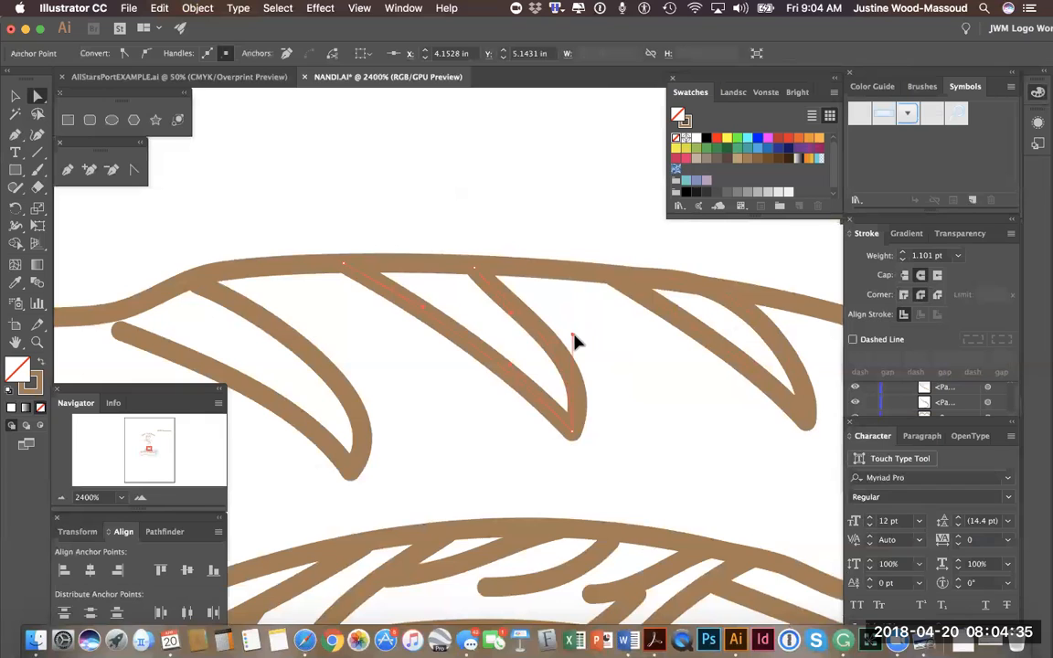
Attach both upper ends of the third score mark from the right to the top loaf's outline
scroll(441, 381, up, 3)
scroll(441, 381, left, 4)
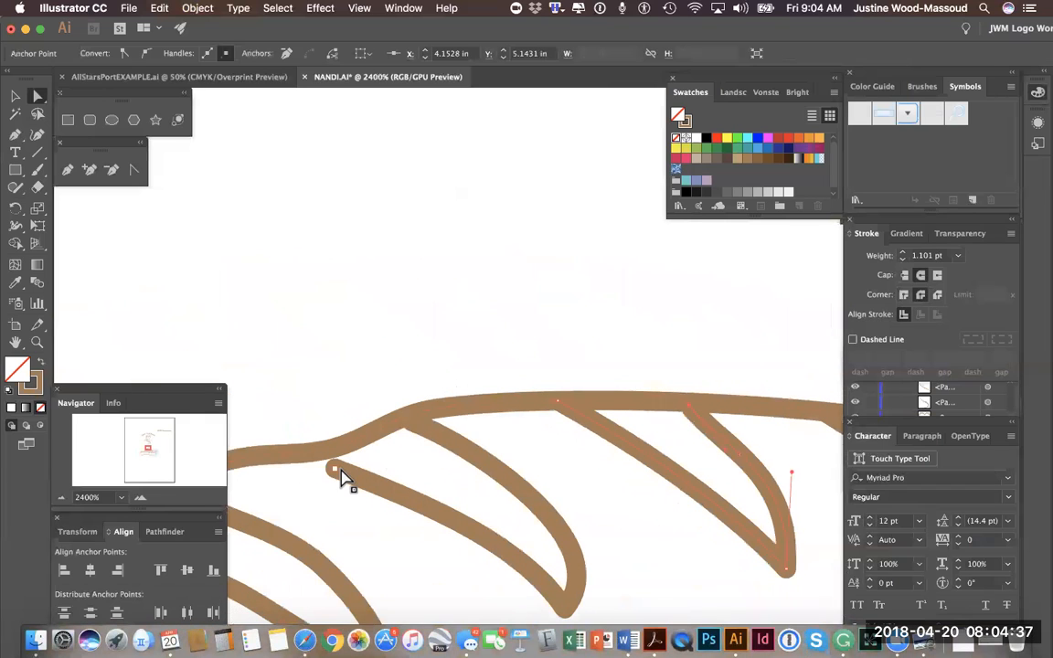
drag(333, 468, 334, 457)
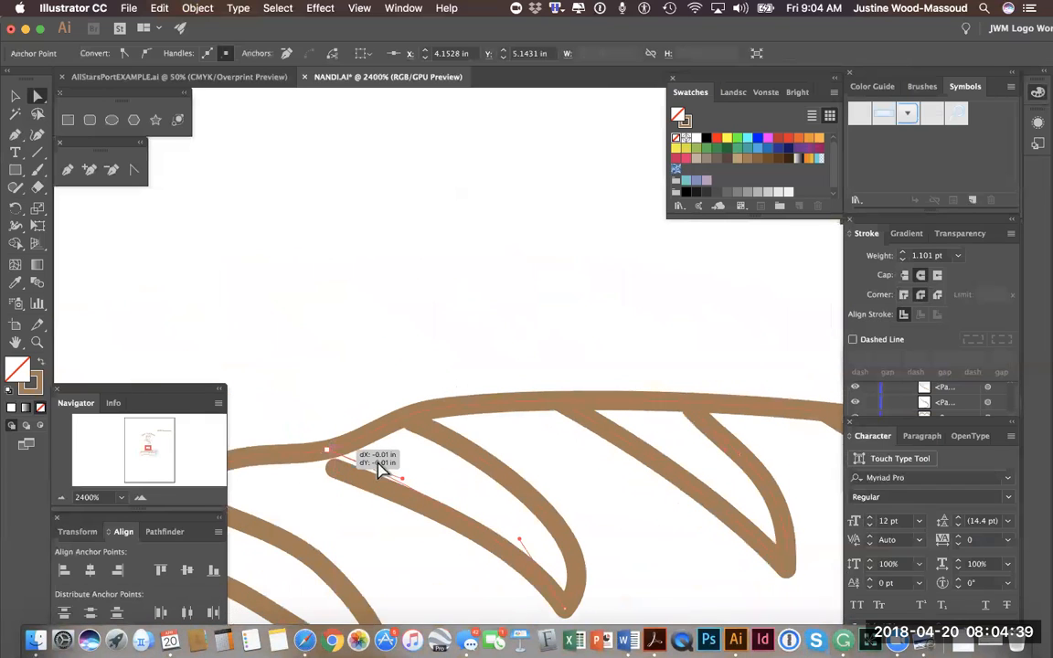
drag(412, 422, 403, 414)
Attach both upper ends of the rounded score mark on the top loaf's left slope to the outline
scroll(472, 324, left, 4)
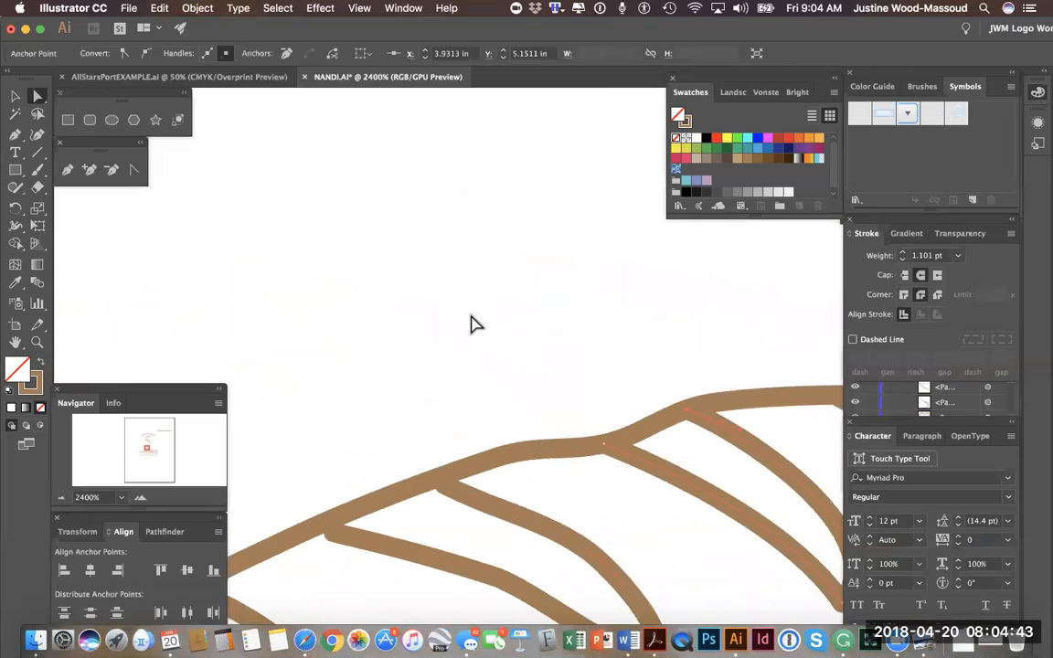
scroll(472, 324, down, 3)
scroll(472, 324, left, 1)
drag(377, 443, 374, 431)
drag(487, 392, 486, 383)
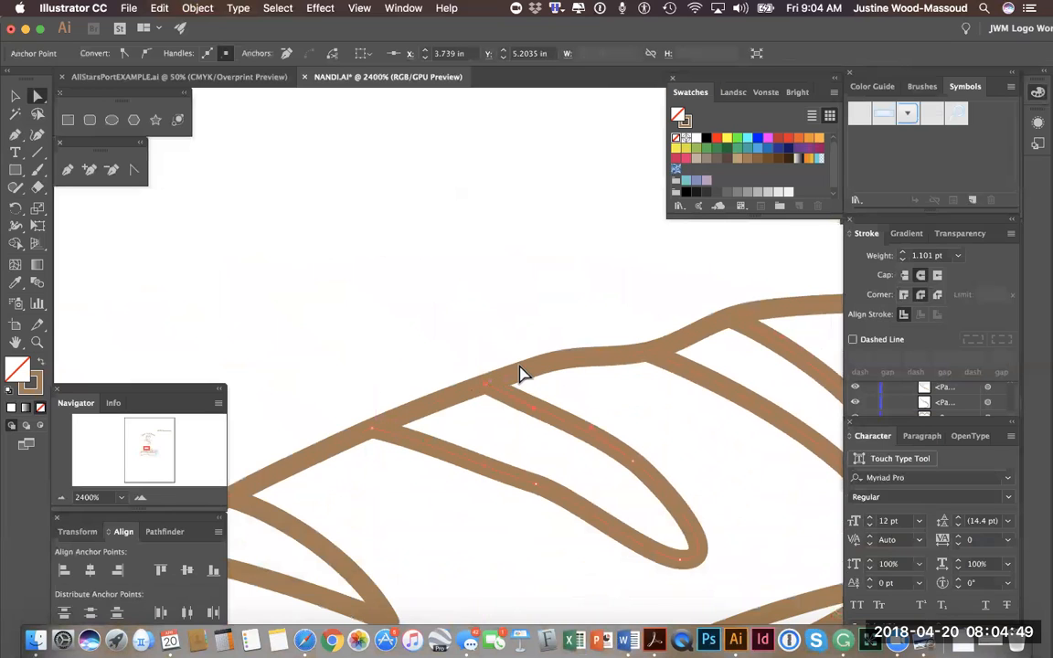
Trim the leftmost score mark's overshooting ends to the top loaf's outline and attach that outline's lower end to the rolled tip below
click(61, 501)
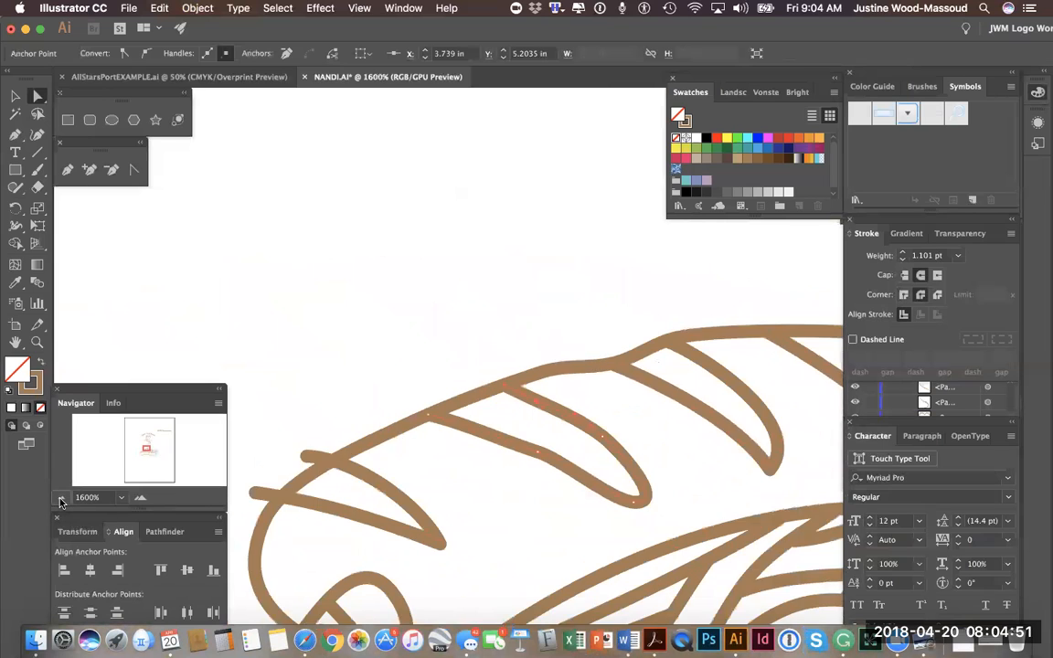
click(61, 501)
mouse_move(364, 444)
mouse_down()
mouse_move(379, 448)
mouse_move(329, 470)
mouse_move(346, 473)
mouse_up()
scroll(454, 514, down, 5)
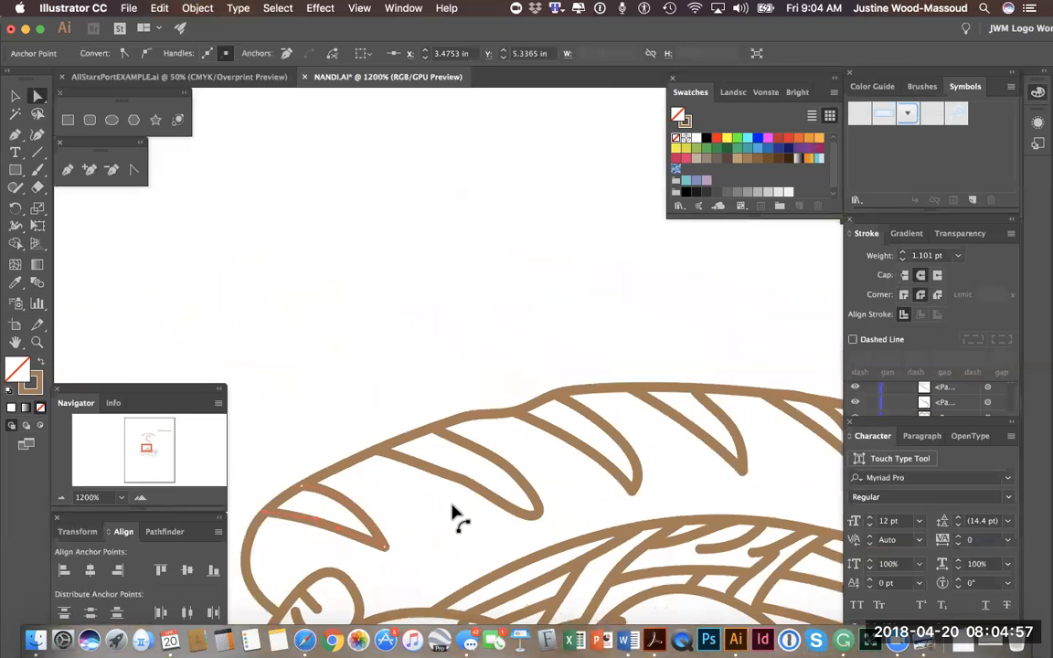
scroll(455, 514, left, 5)
scroll(454, 514, down, 2)
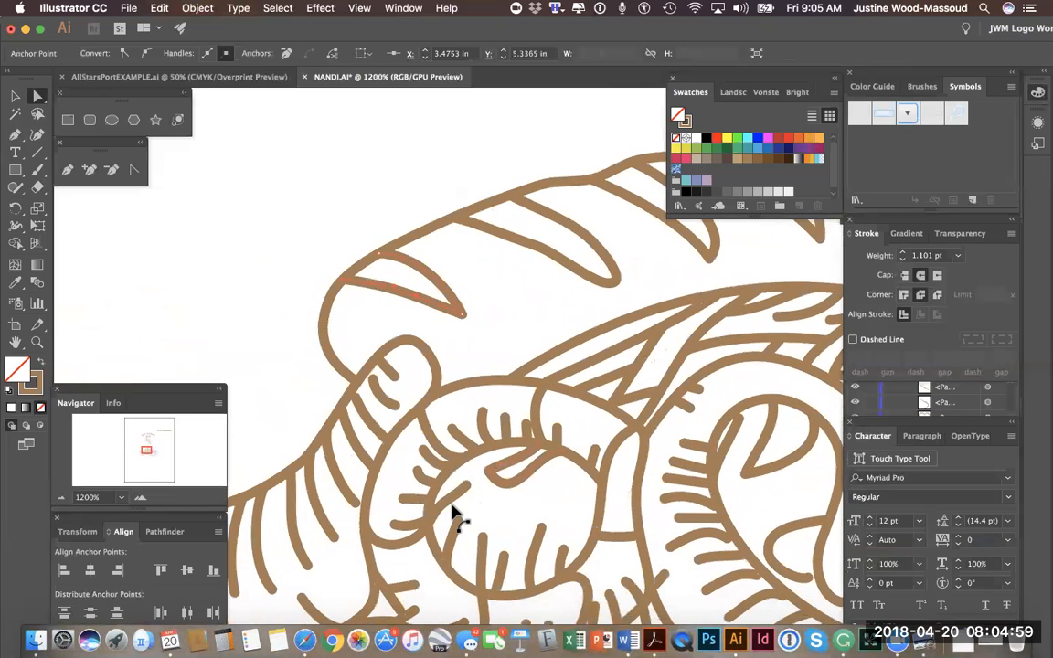
drag(574, 301, 561, 299)
Add the text COME BACK above the curled left end of the banner
scroll(411, 469, left, 8)
scroll(411, 469, down, 2)
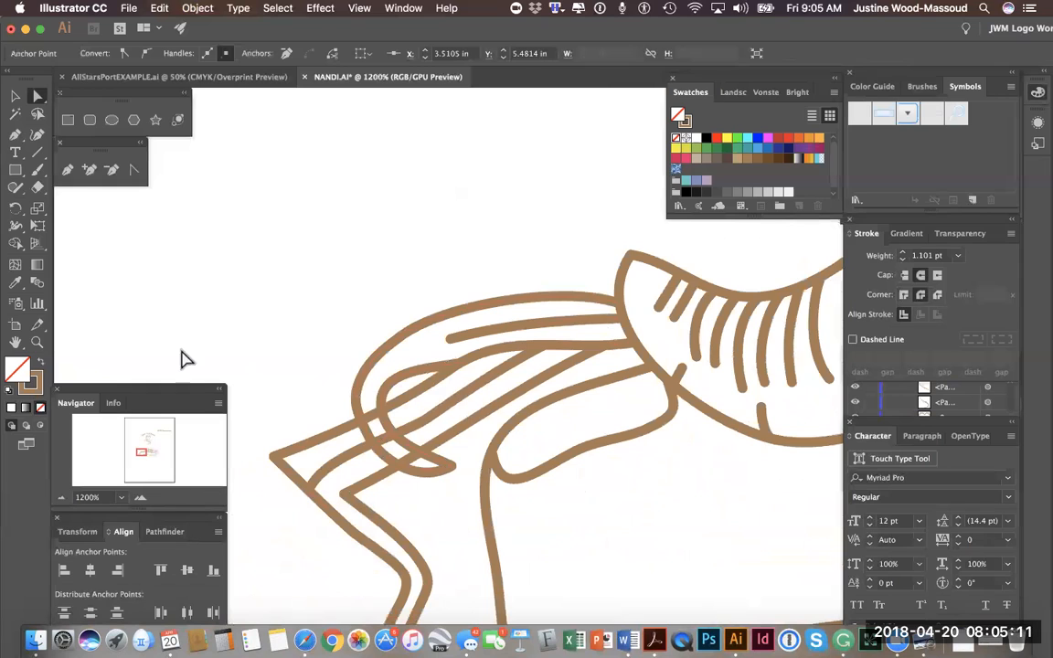
click(14, 151)
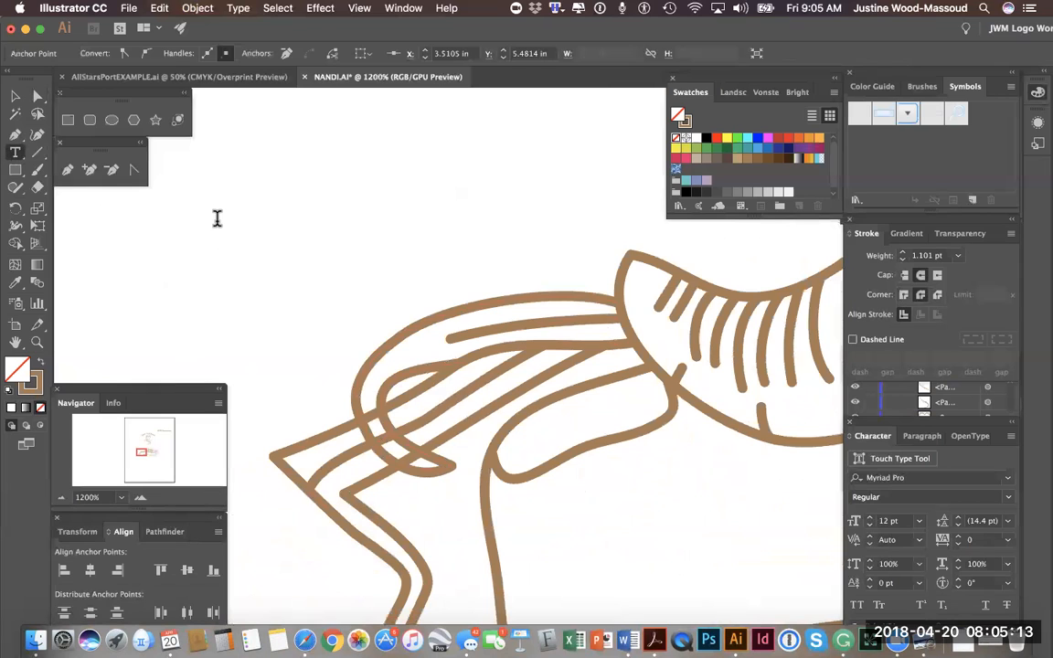
click(216, 217)
text(COM EBAC)
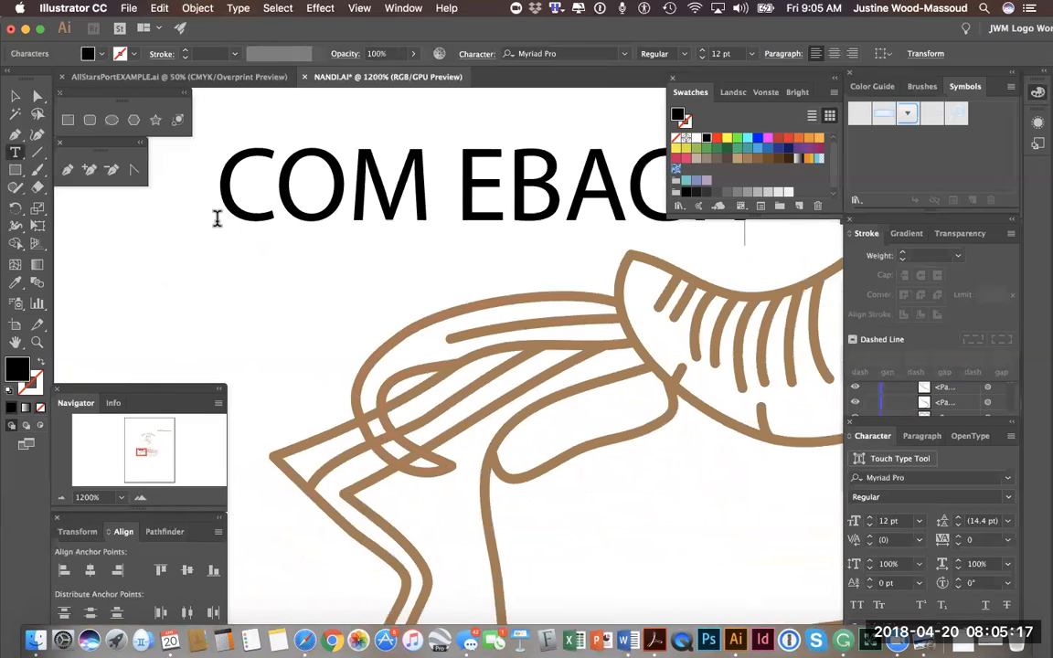
key(BackSpace)
key(BackSpace)
key(BackSpace)
key(BackSpace)
key(BackSpace)
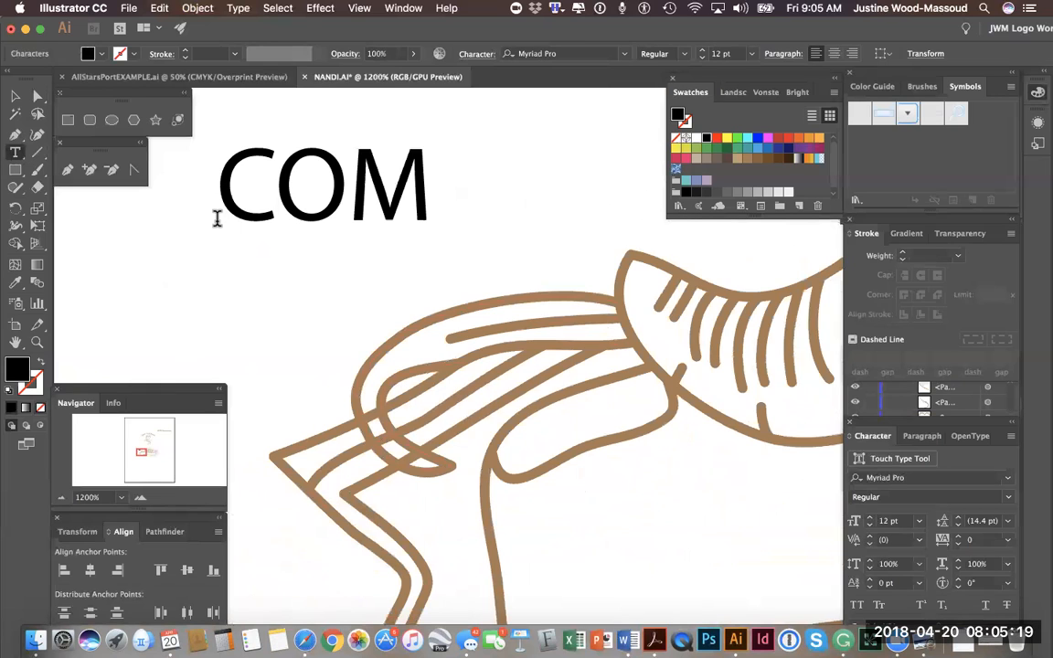
key(BackSpace)
text(ME BAC)
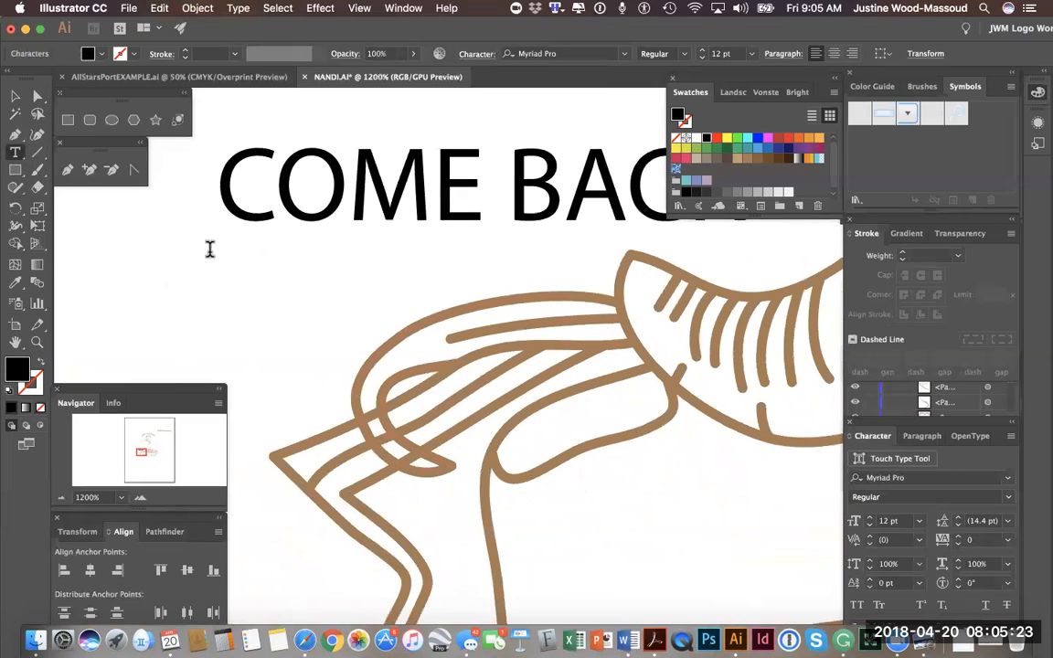
Delete the COME BACK text above the banner
scroll(261, 227, up, 3)
scroll(260, 228, right, 3)
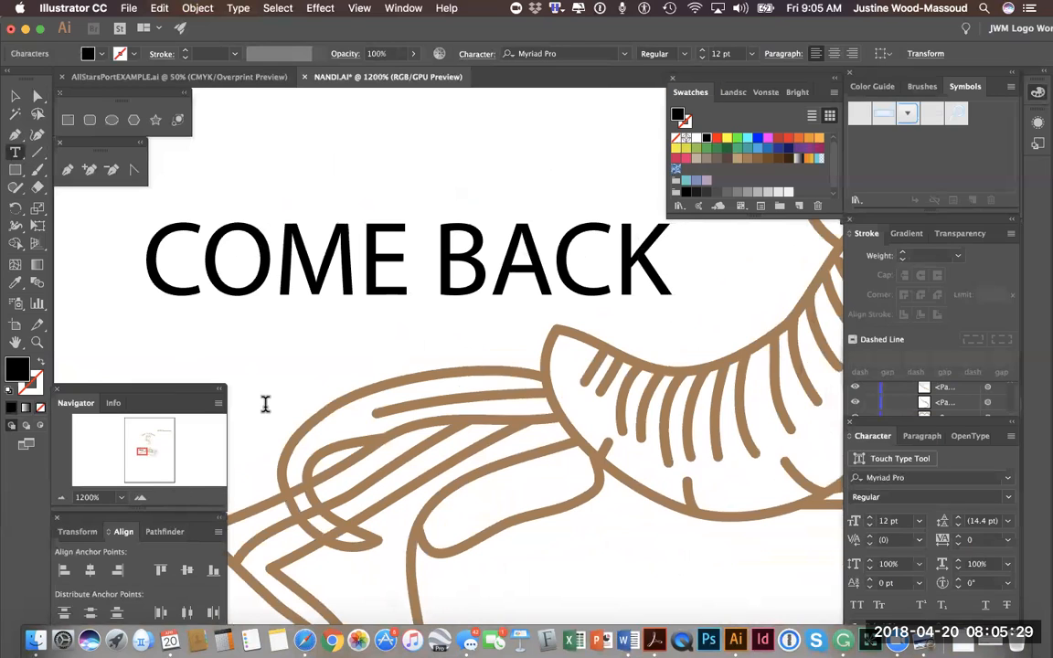
click(14, 97)
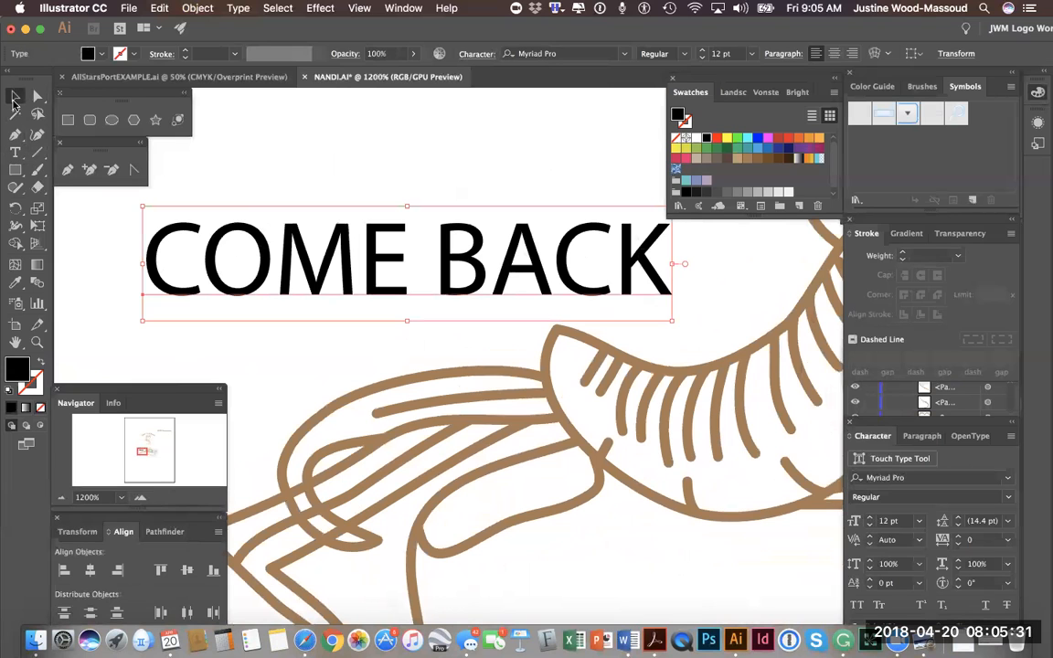
key(Delete)
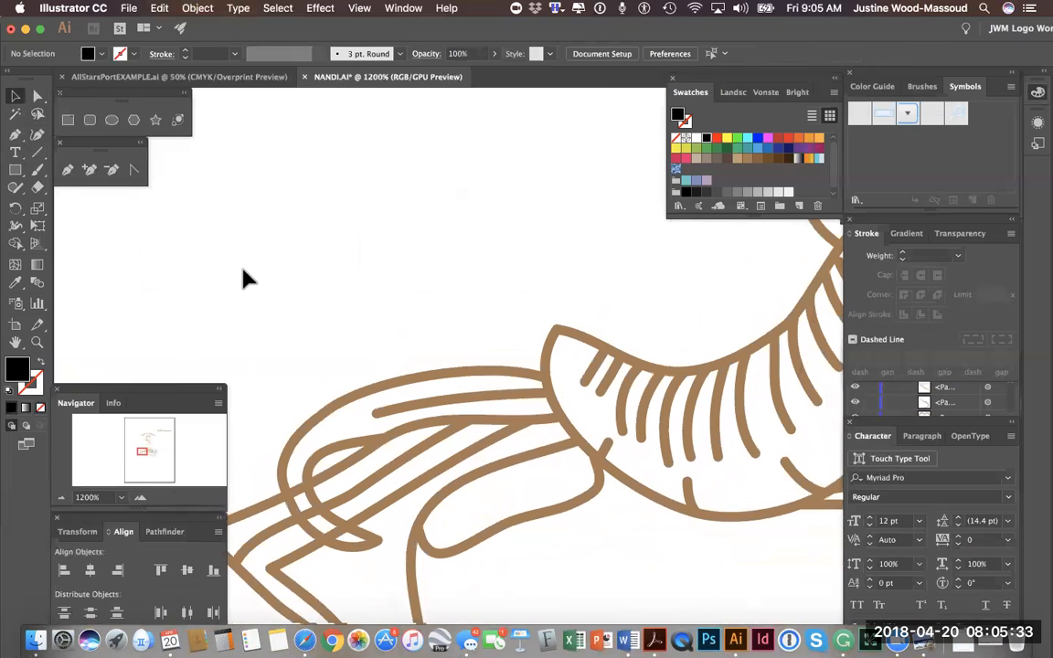
Move the anchors on the banner curl's outer curve outward and adjust their handles to round the curl
scroll(242, 275, down, 5)
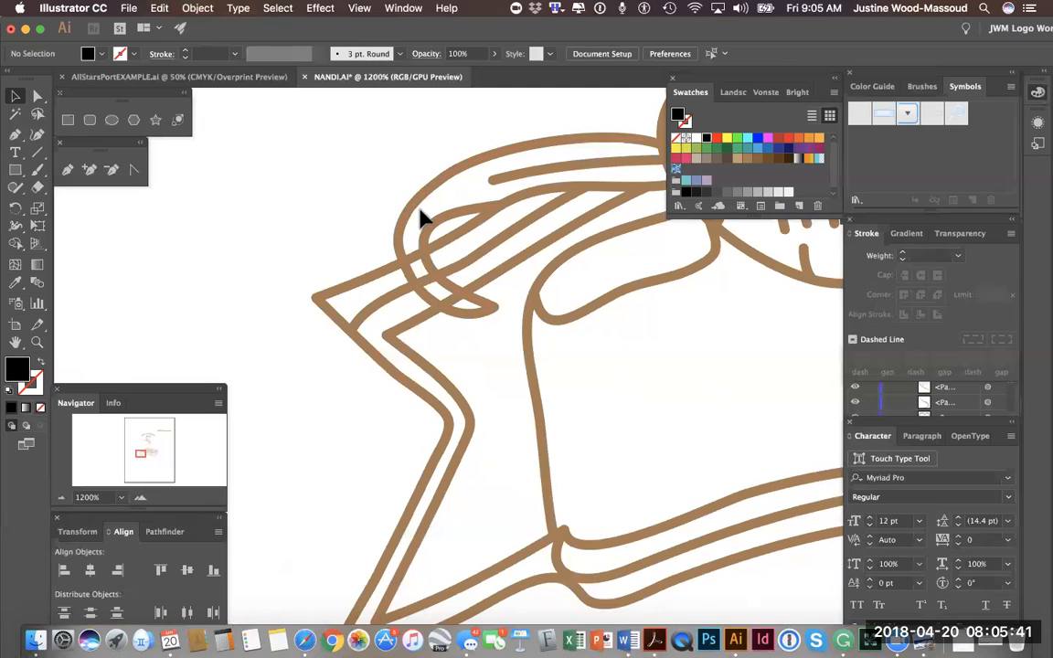
click(143, 498)
click(143, 498)
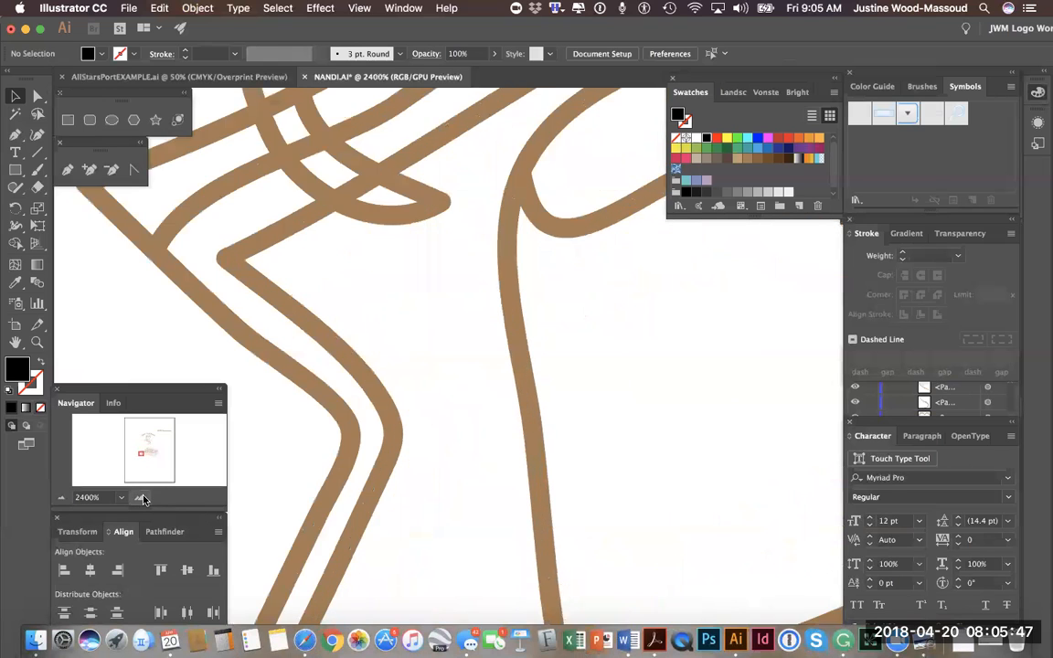
click(142, 498)
scroll(379, 182, up, 5)
scroll(379, 181, left, 3)
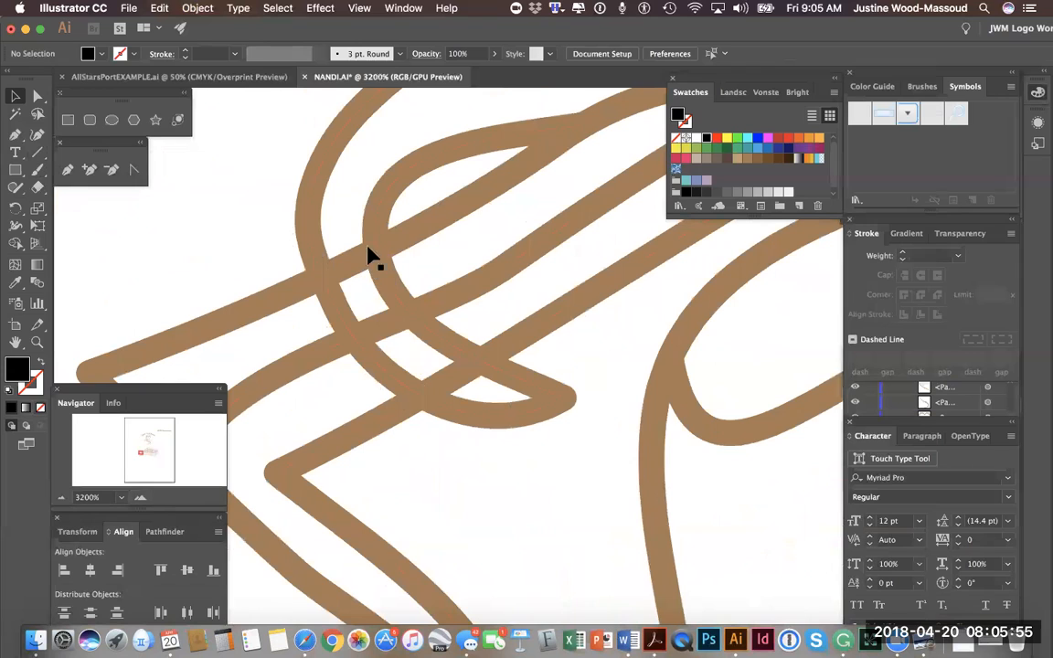
click(330, 302)
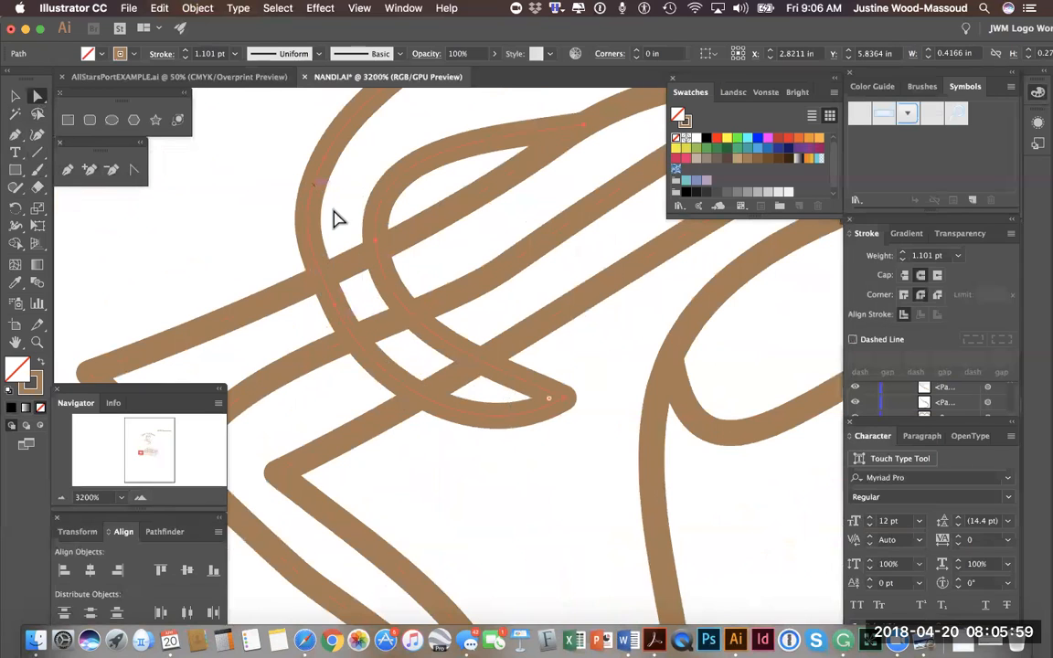
click(296, 222)
drag(313, 283, 319, 331)
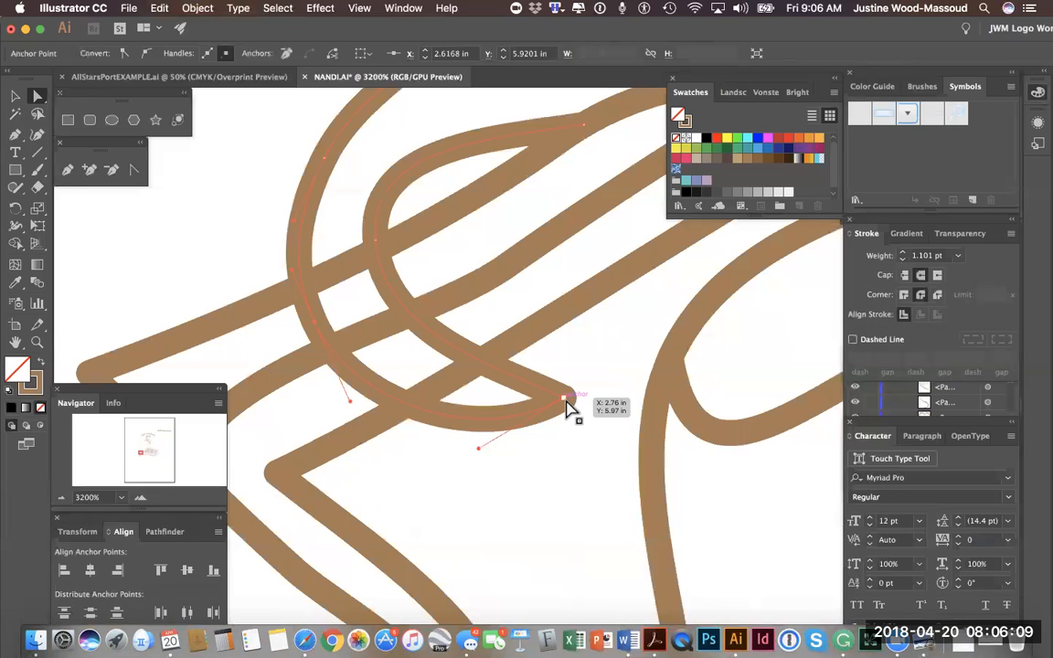
Add anchor points to the three diagonal banner lines where they cross the curl's inner and outer curves
click(87, 170)
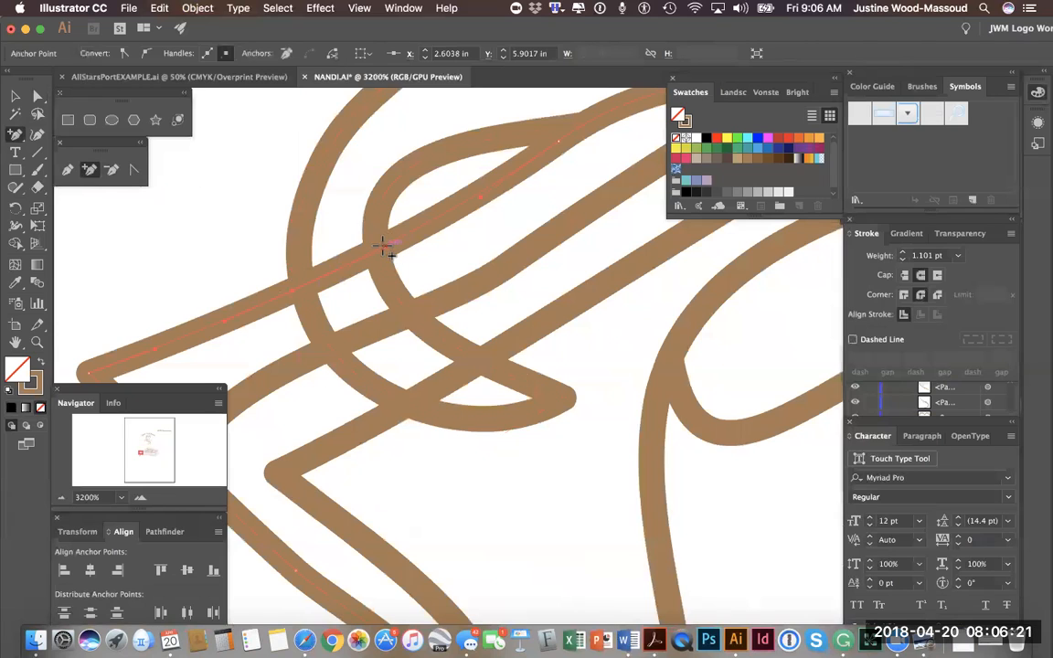
click(411, 313)
click(325, 354)
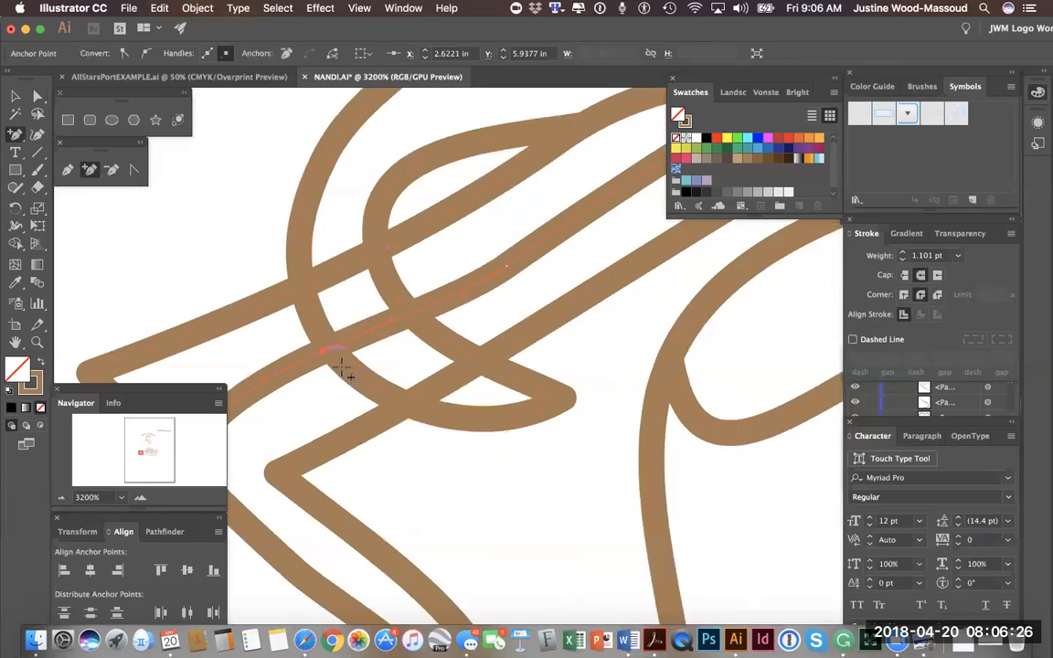
right_click(402, 411)
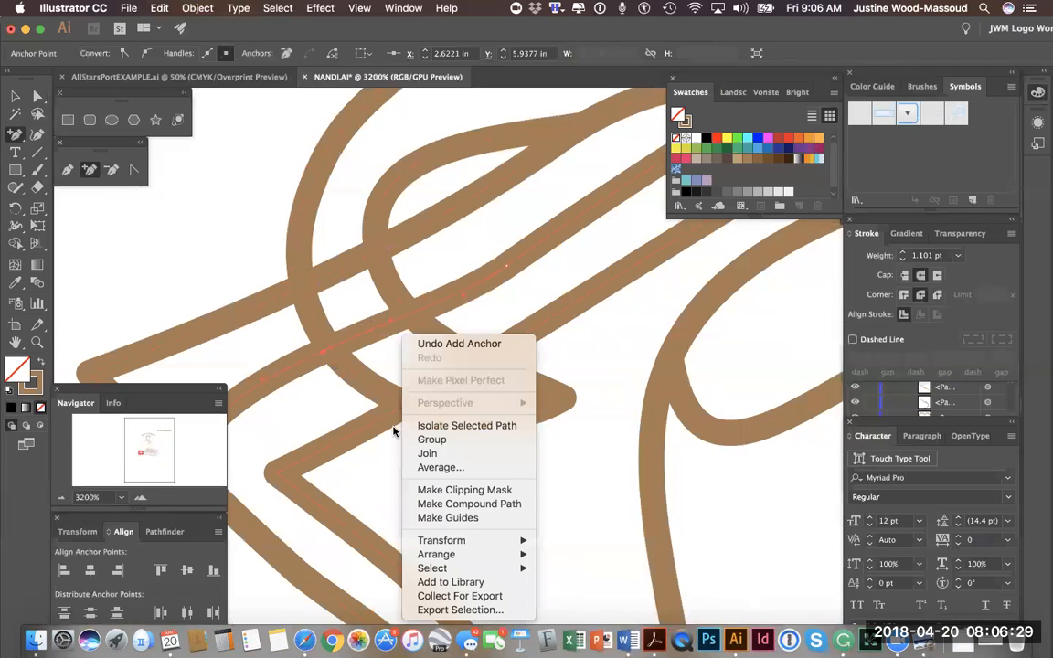
click(398, 413)
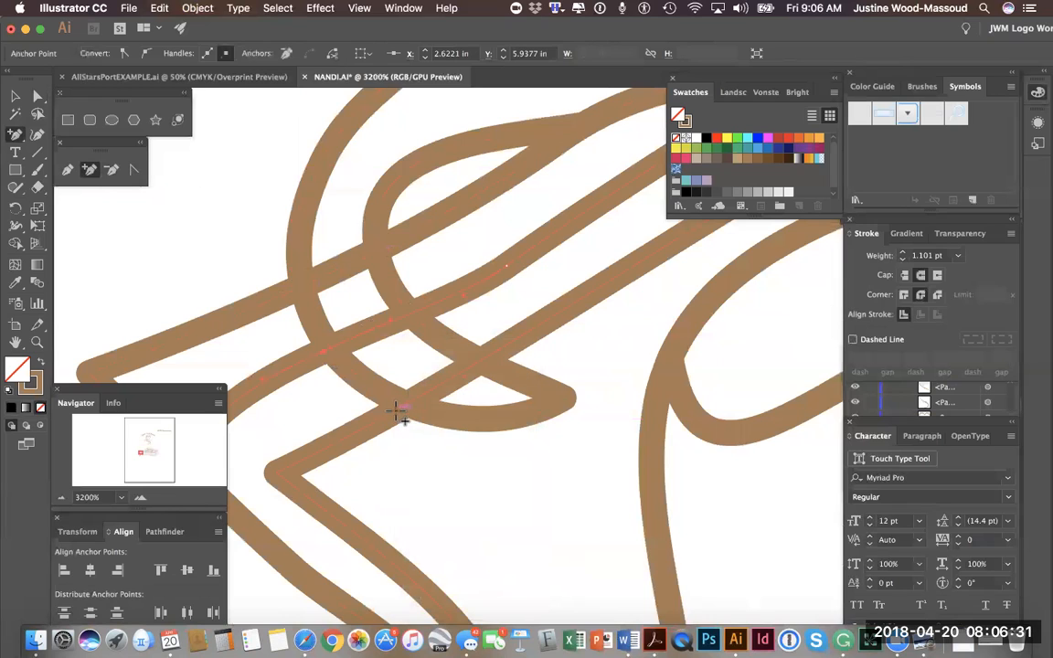
click(395, 410)
click(487, 356)
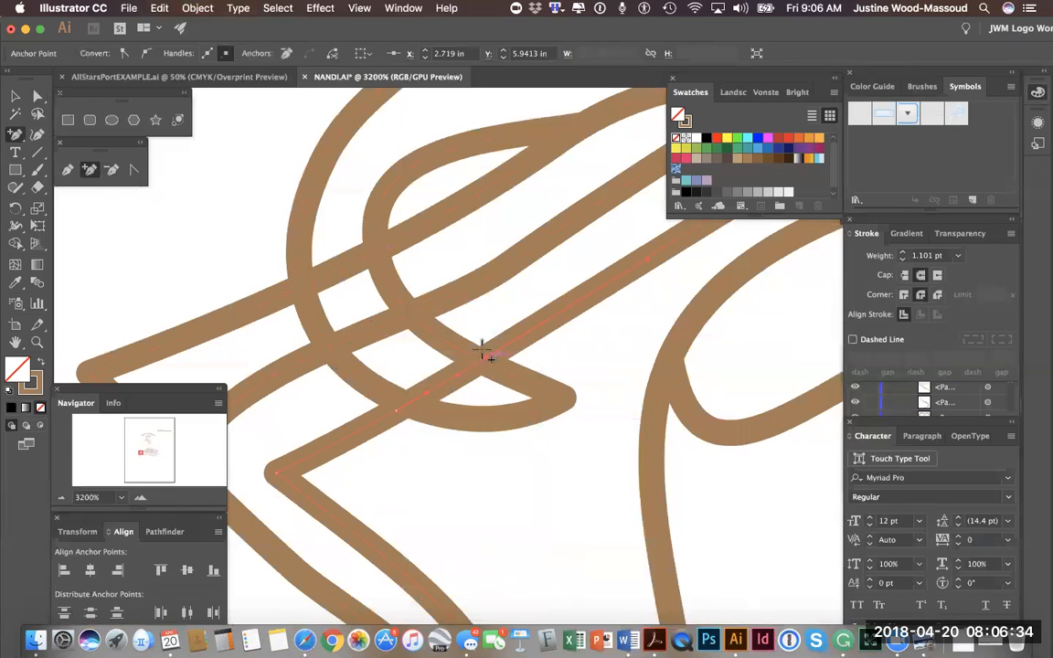
Cut the three diagonal banner lines at the curl's edges with the Scissors tool and delete the segments crossing inside the curl
click(39, 187)
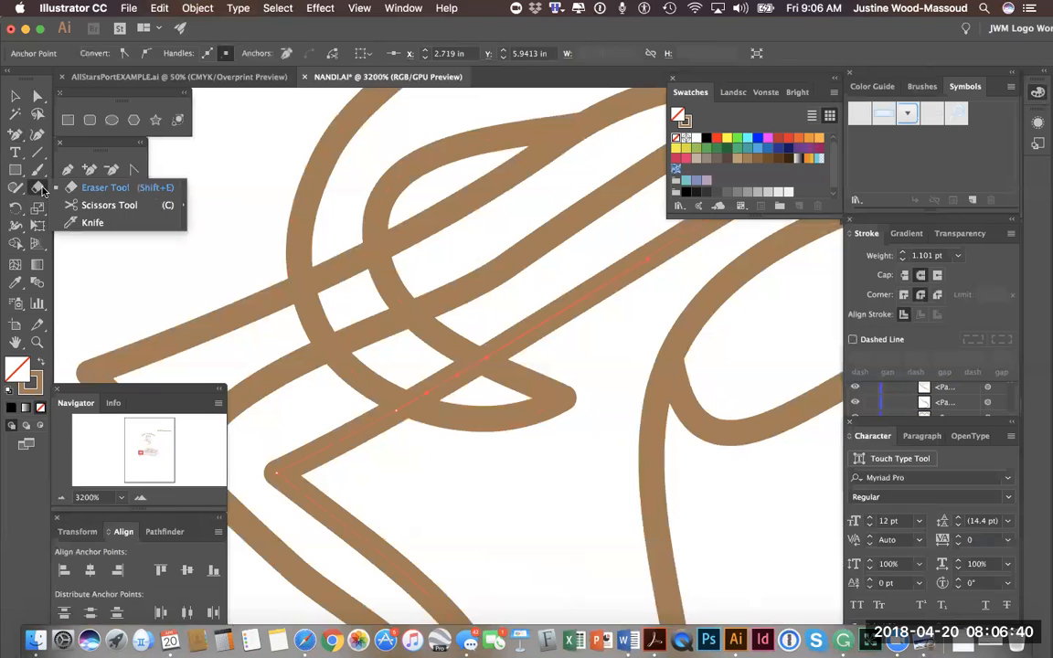
click(109, 205)
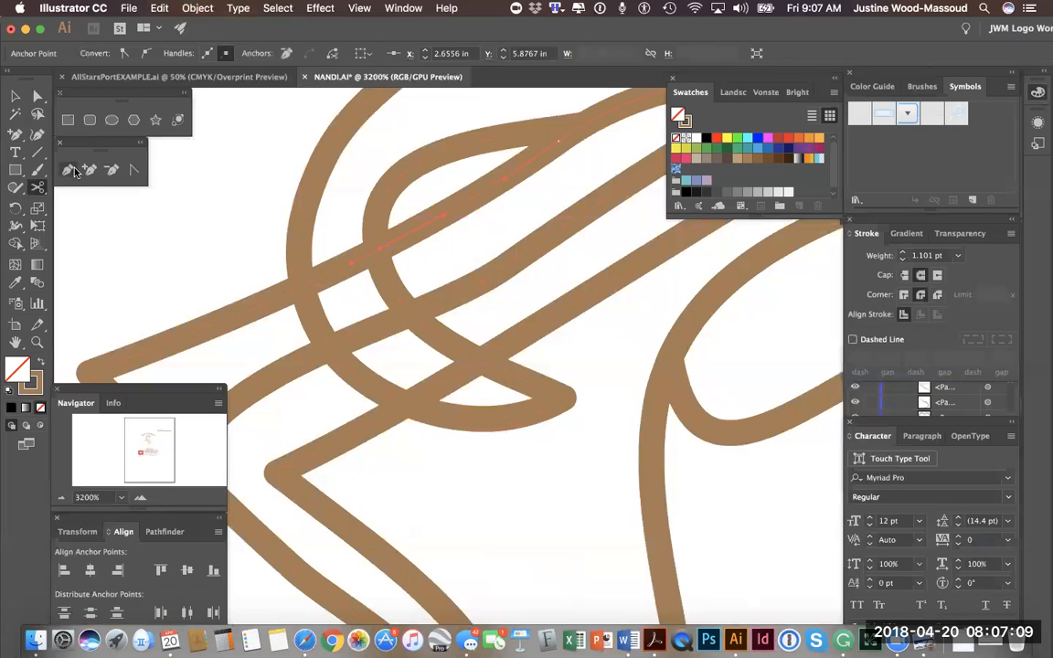
click(15, 95)
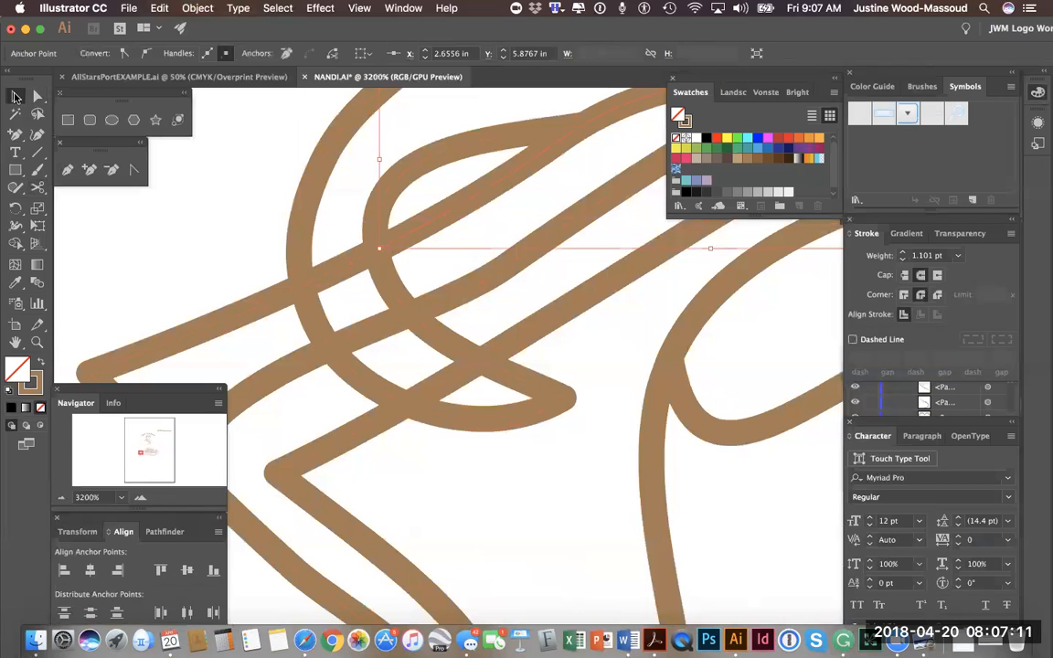
click(340, 276)
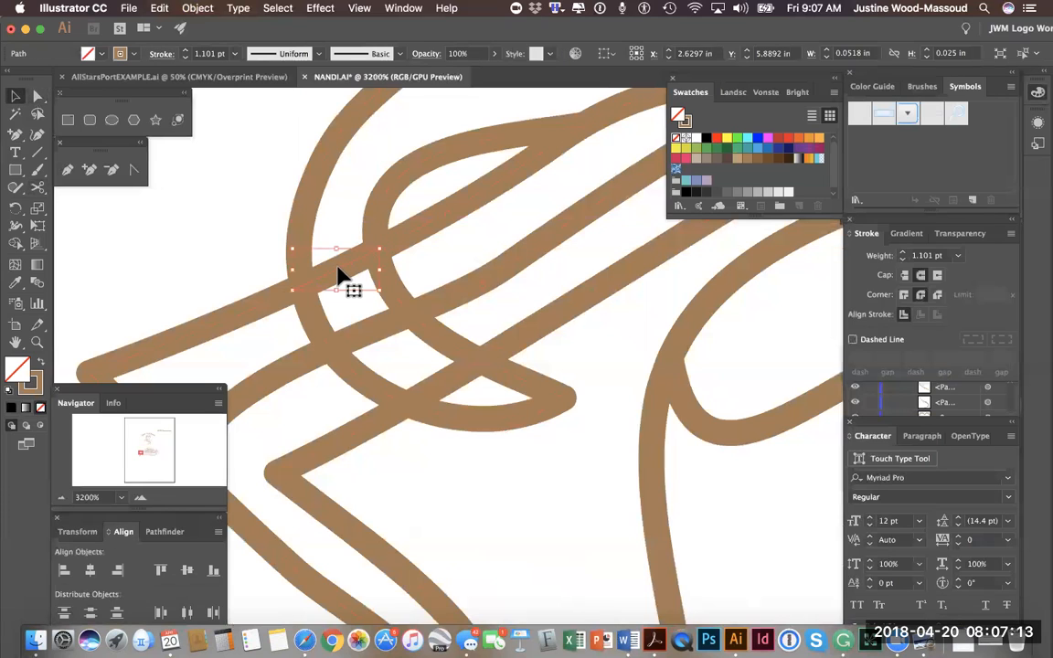
key(Delete)
click(375, 335)
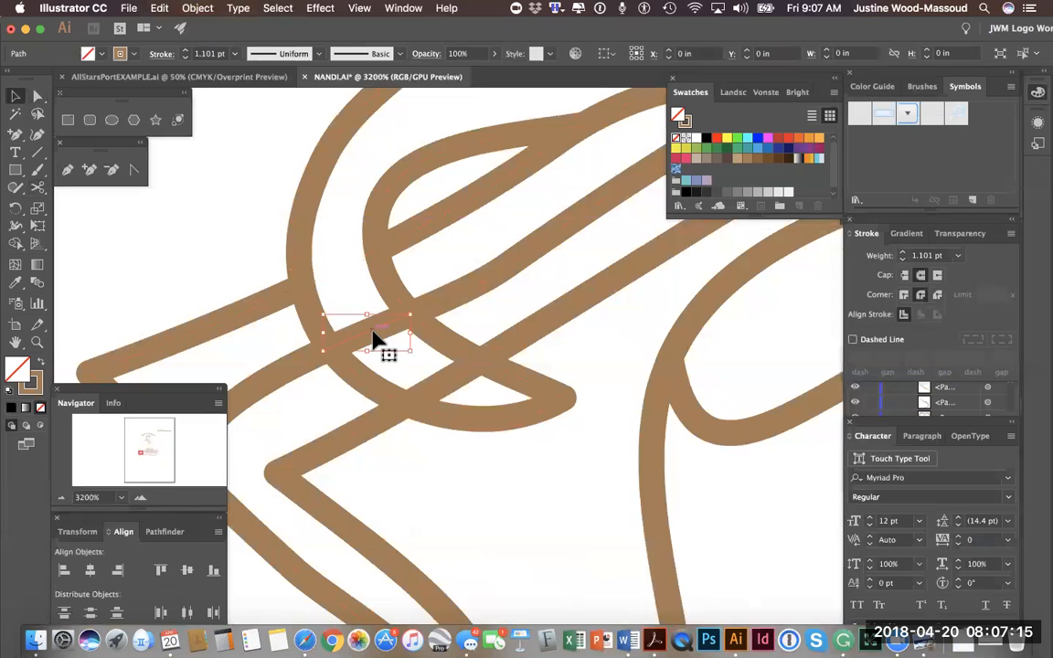
key(Delete)
click(445, 388)
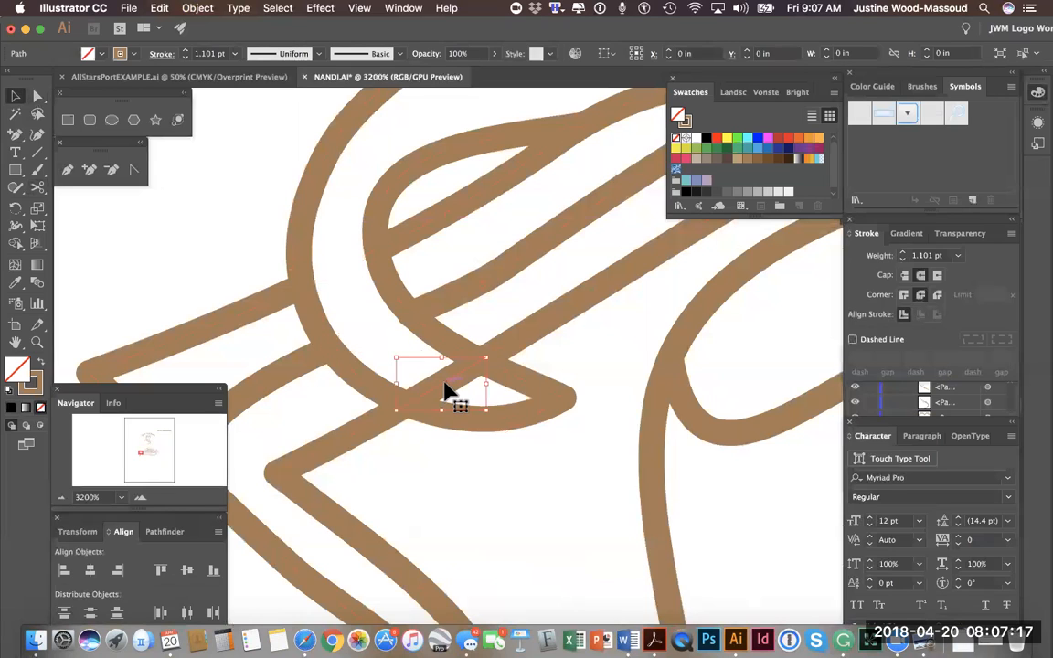
key(Delete)
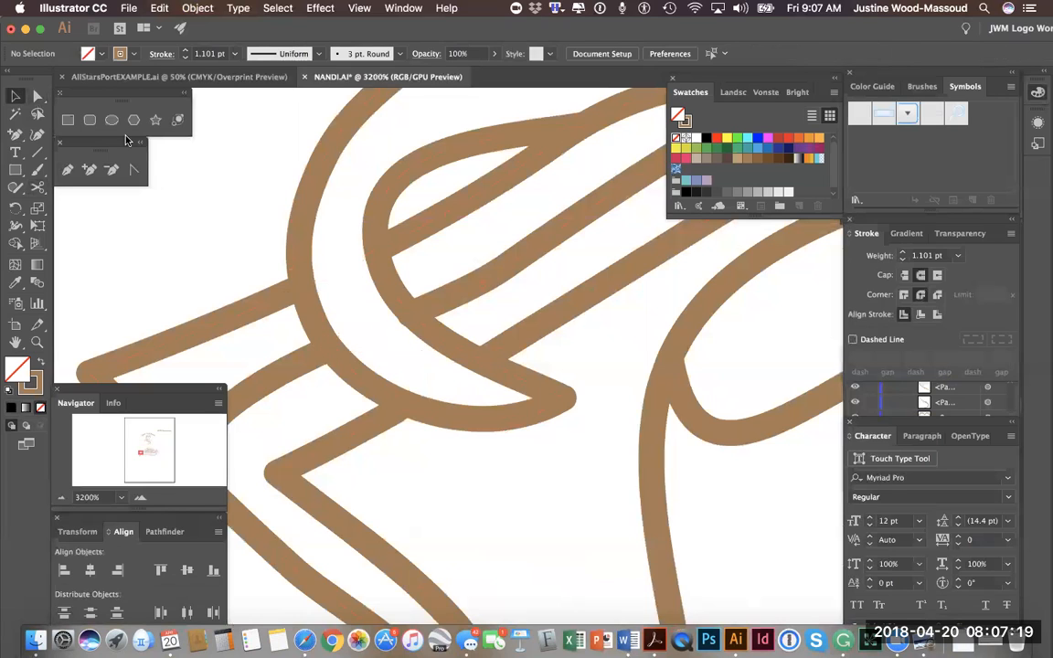
Adjust the anchor on the banner curl's inner curve where the middle diagonal line meets it
click(38, 95)
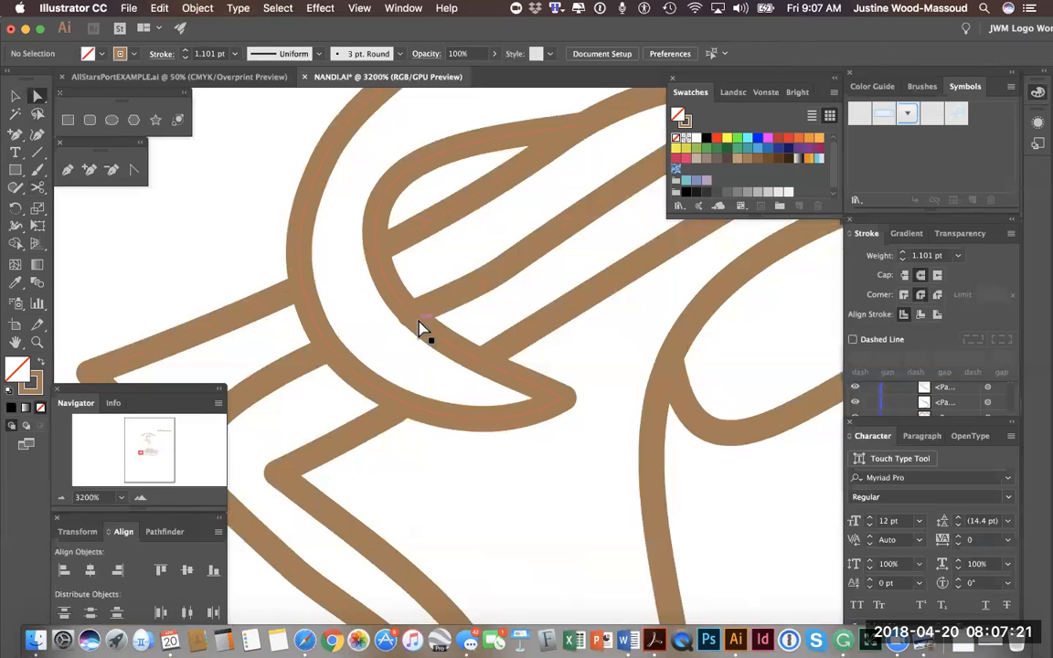
click(416, 320)
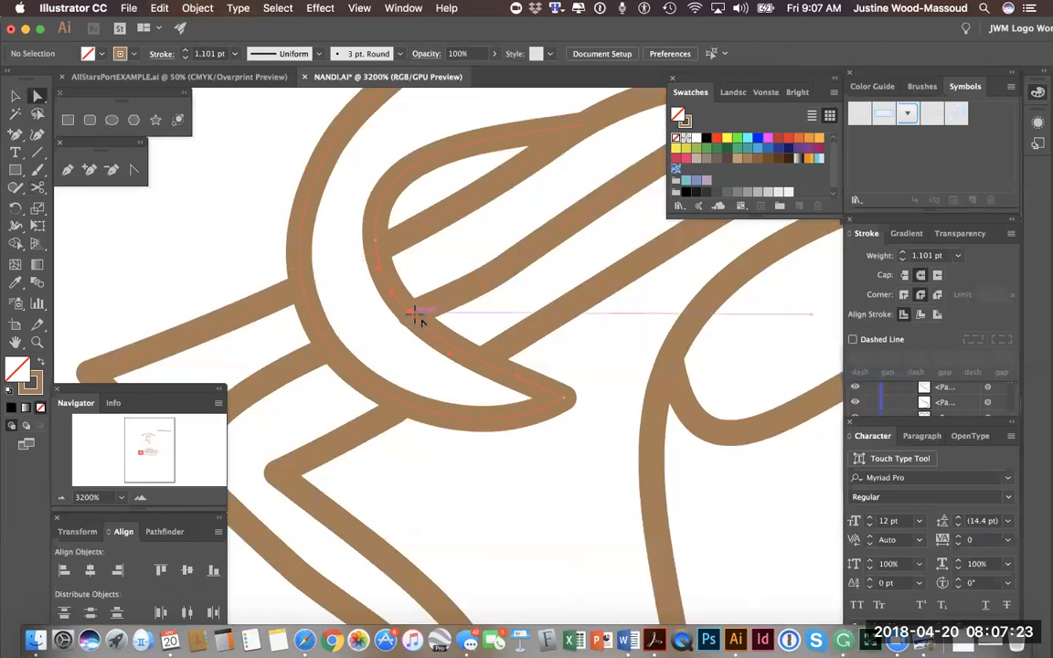
click(416, 320)
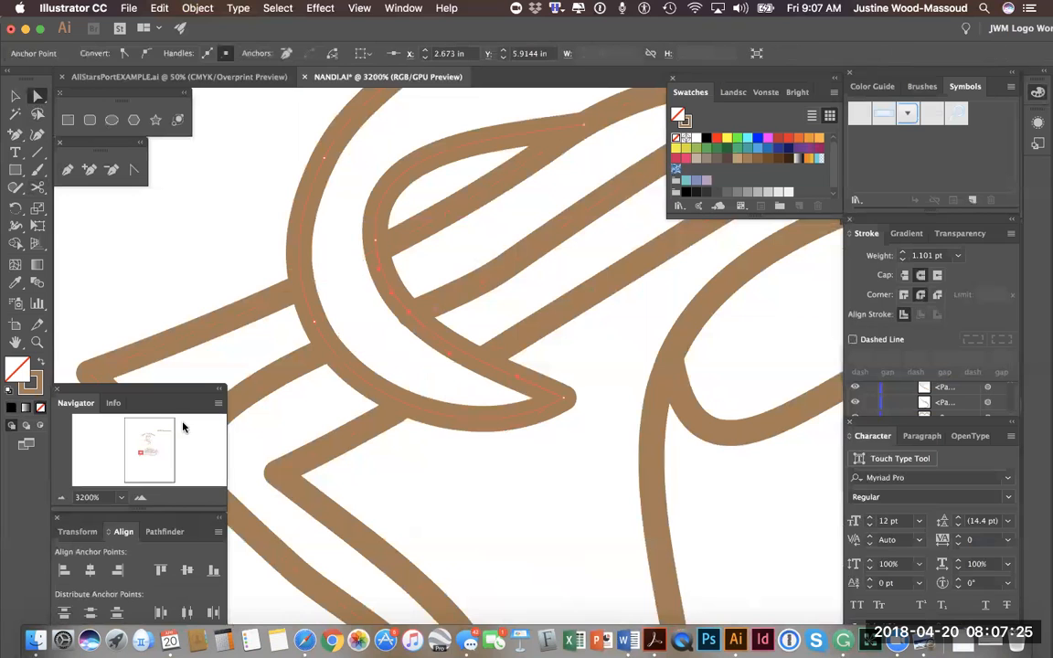
Examine the cleaned-up banner curl and the bread artwork for remaining loose or overlapping line ends
click(61, 498)
click(62, 498)
click(62, 498)
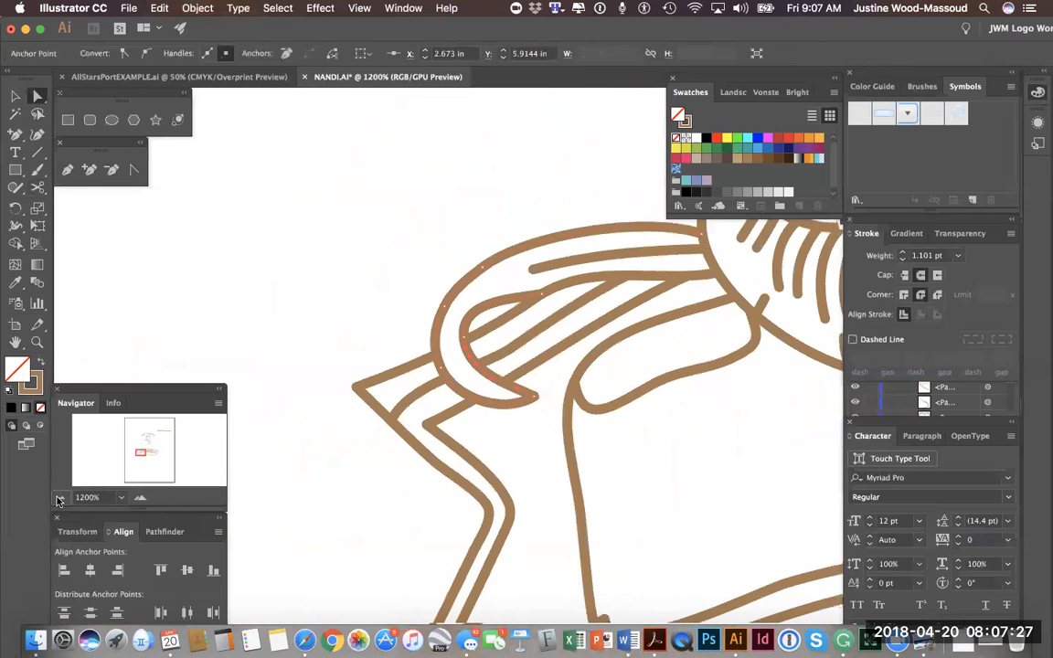
click(61, 498)
click(61, 498)
scroll(381, 324, right, 5)
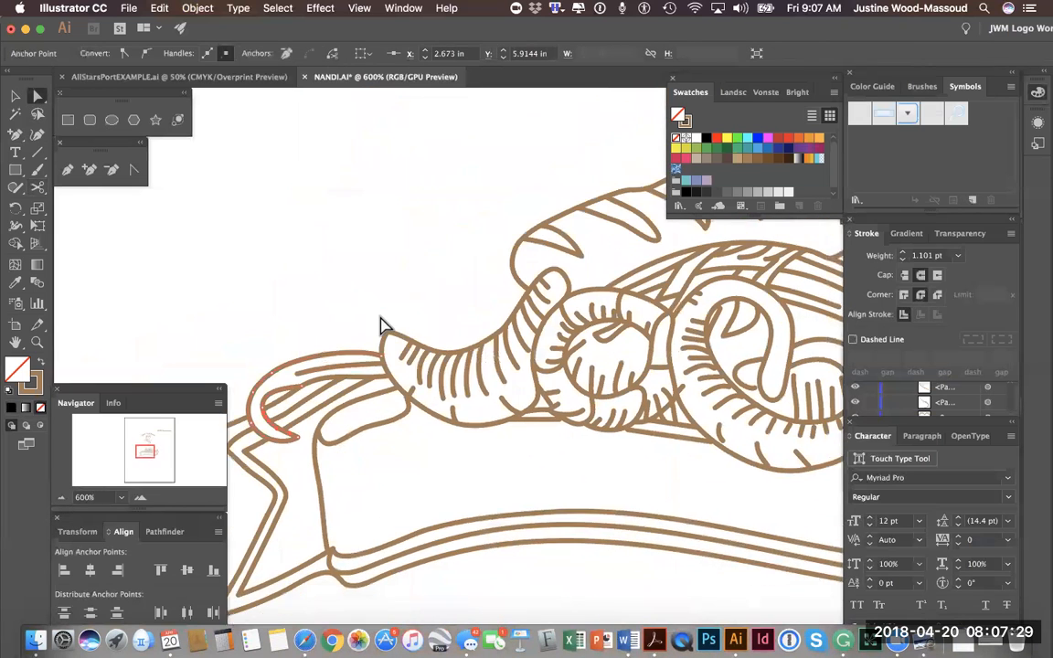
scroll(381, 324, left, 3)
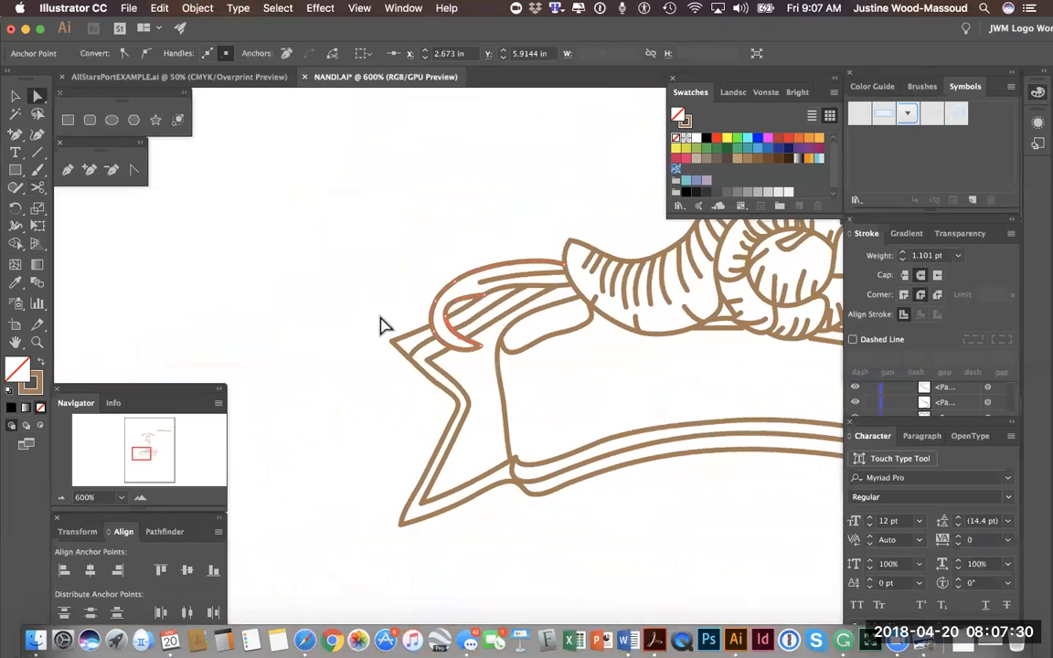
click(139, 497)
click(140, 499)
click(140, 499)
click(140, 499)
scroll(527, 322, up, 10)
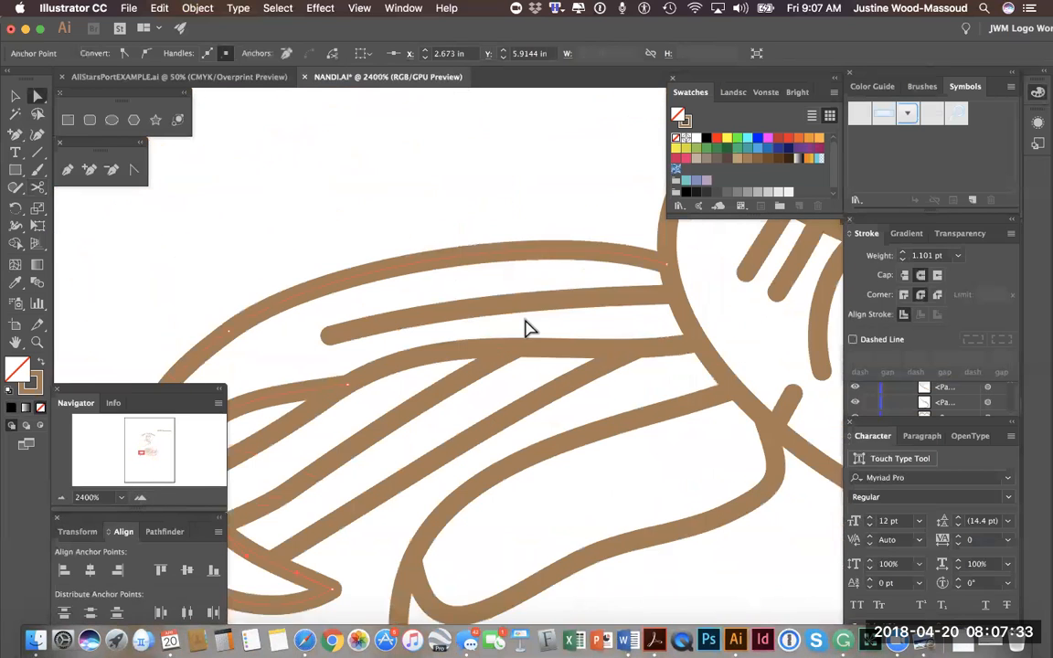
scroll(463, 359, left, 5)
scroll(462, 360, down, 2)
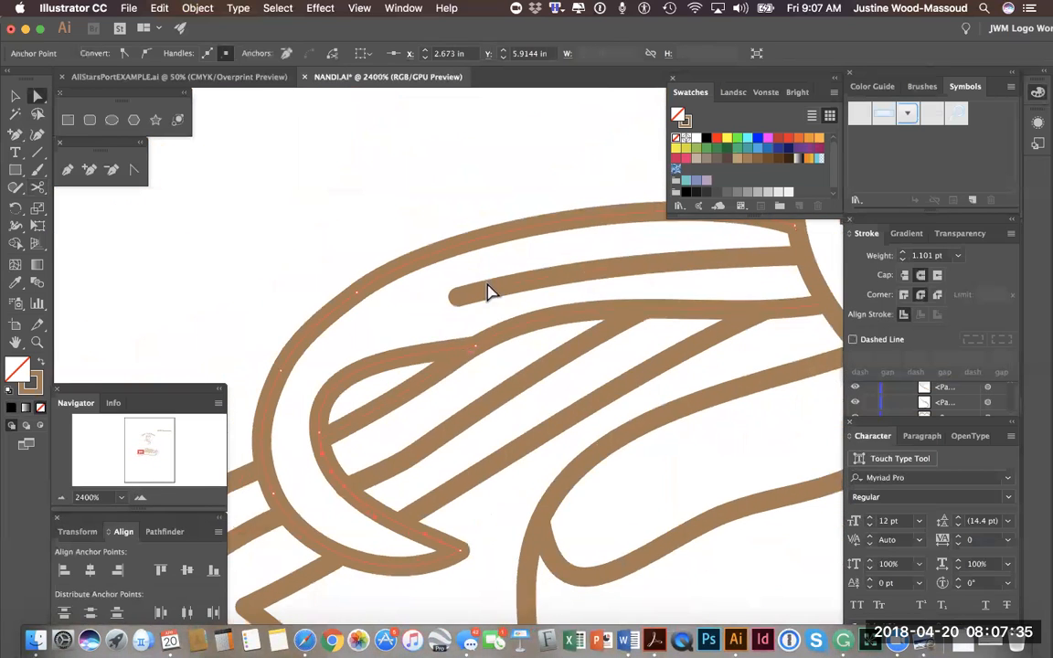
click(61, 497)
click(61, 497)
click(62, 497)
click(61, 497)
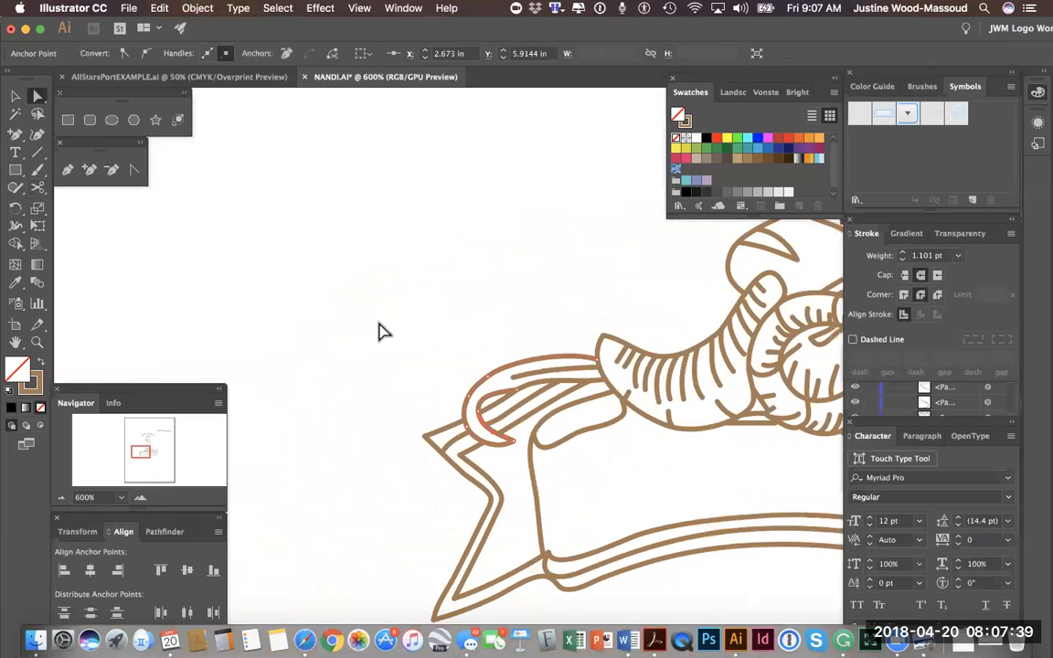
scroll(379, 329, right, 5)
scroll(382, 331, down, 2)
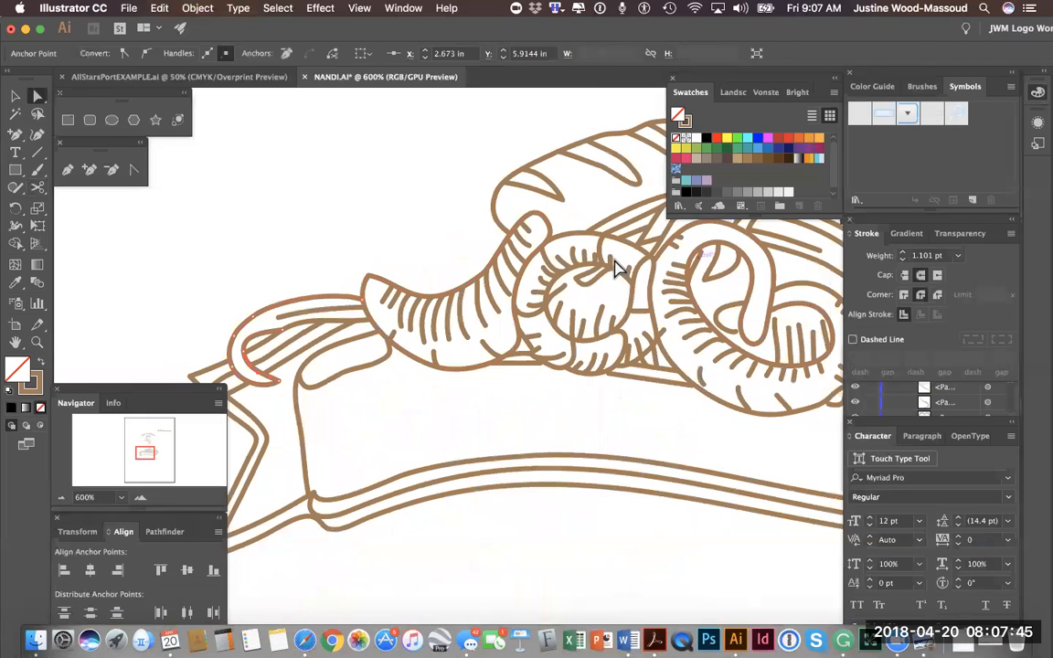
scroll(590, 435, right, 5)
scroll(589, 435, up, 2)
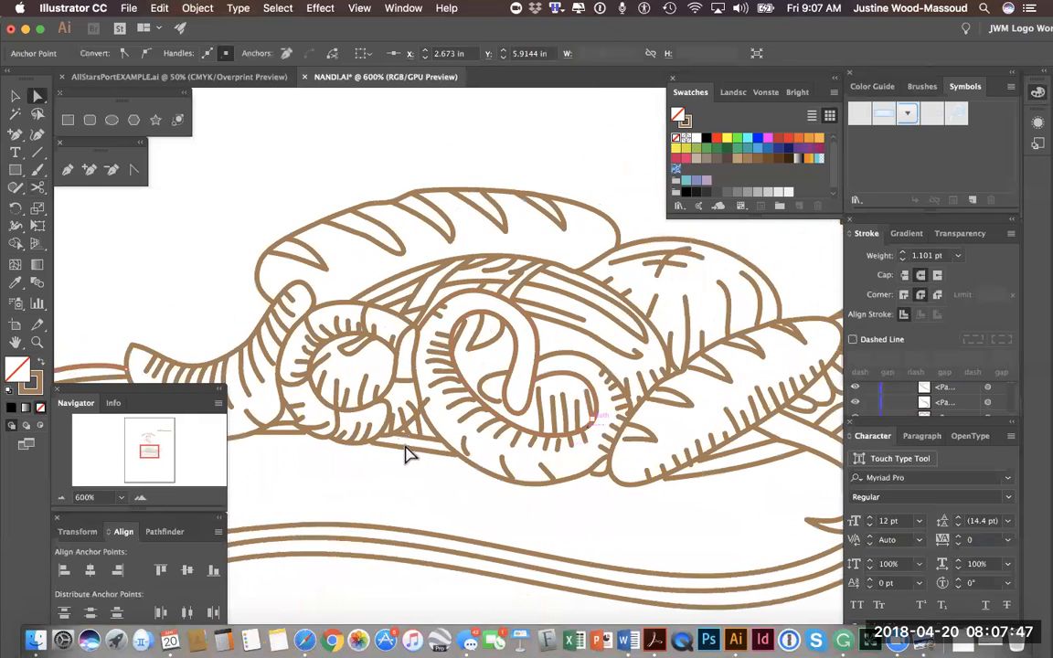
Extend the loose lower end of the small curve in the large bread roll until it meets the hanging loop
click(140, 497)
click(140, 498)
click(140, 498)
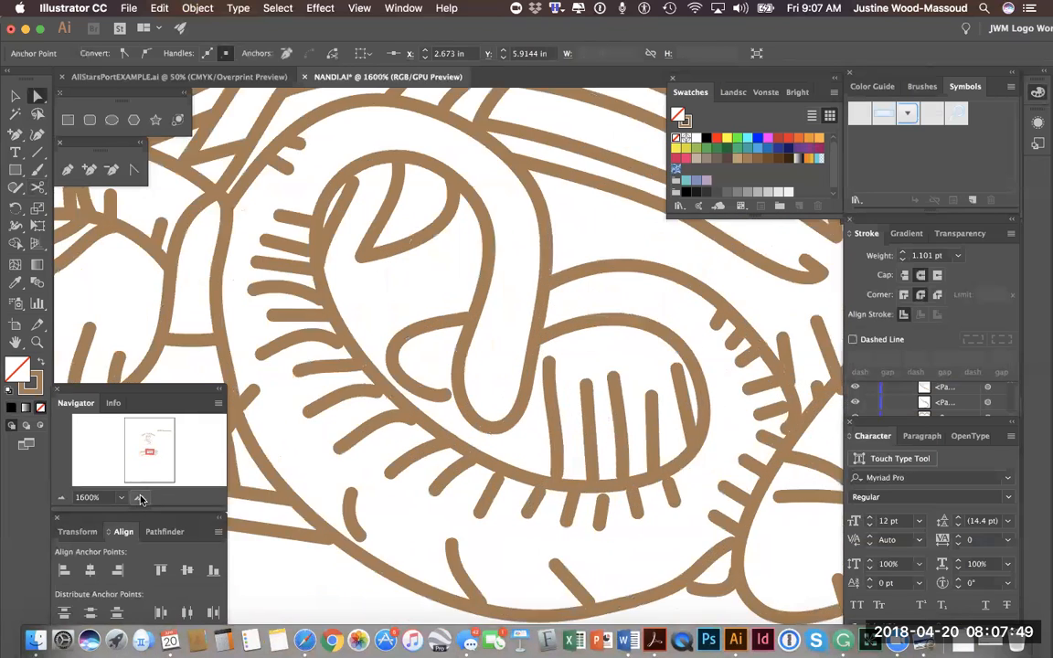
click(140, 498)
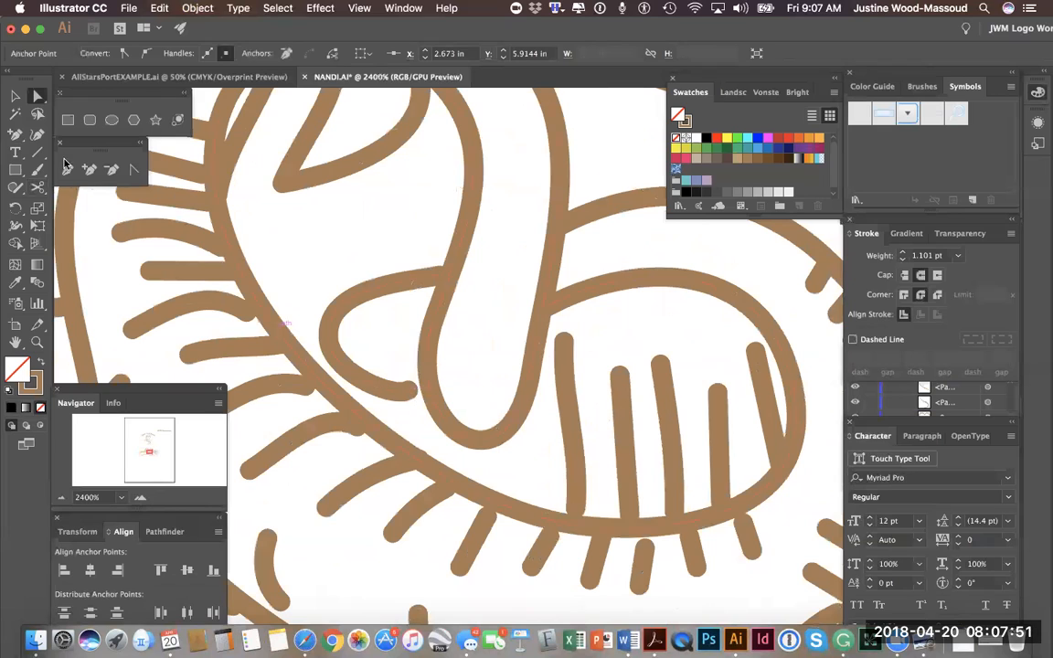
drag(411, 394, 430, 388)
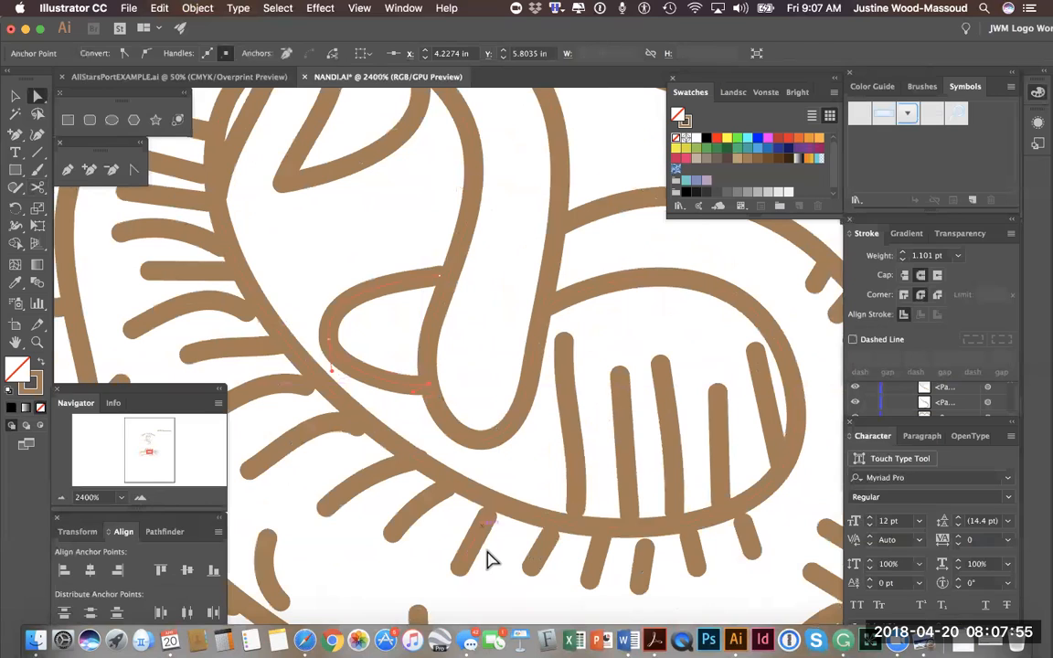
Move the loose ends of the short hatch lines below the roll's inner outline and the leftmost vertical stripe onto that outline
drag(488, 518, 496, 504)
drag(552, 540, 552, 530)
drag(643, 545, 647, 528)
drag(743, 522, 736, 507)
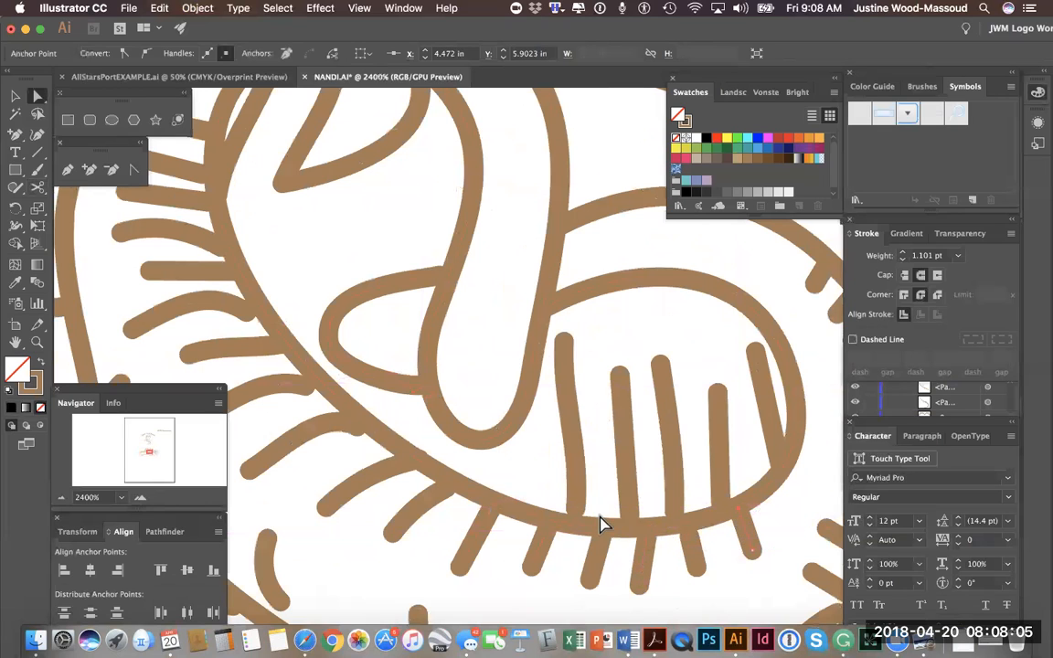
drag(575, 509, 575, 525)
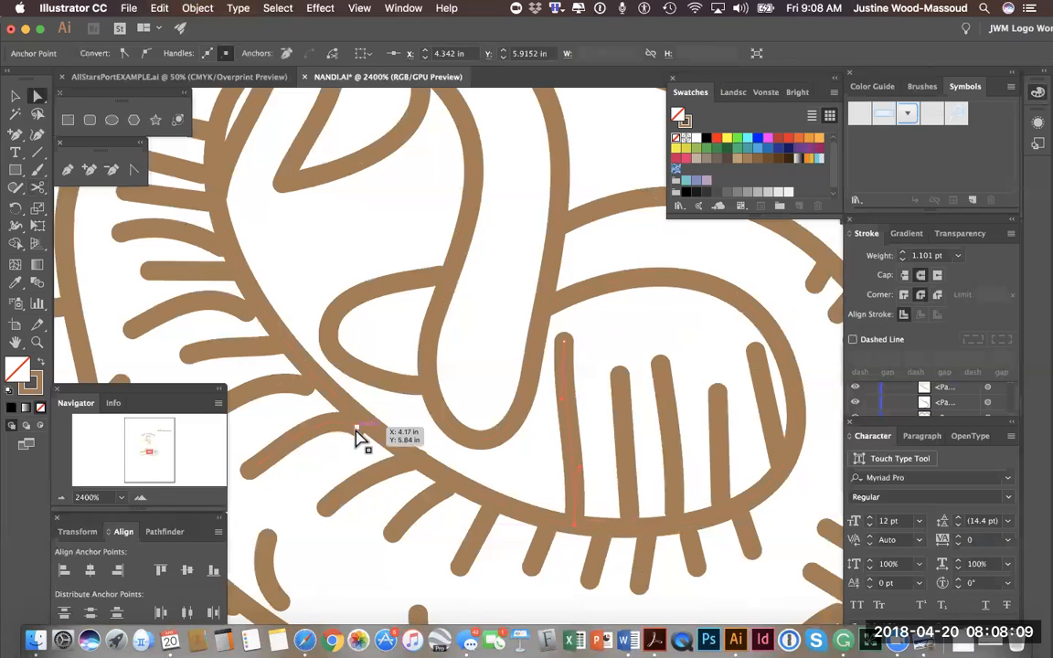
Attach the ends of the curved hatch lines along the roll's left side and the diagonal line inside the loop to the inner outline
drag(361, 435, 361, 426)
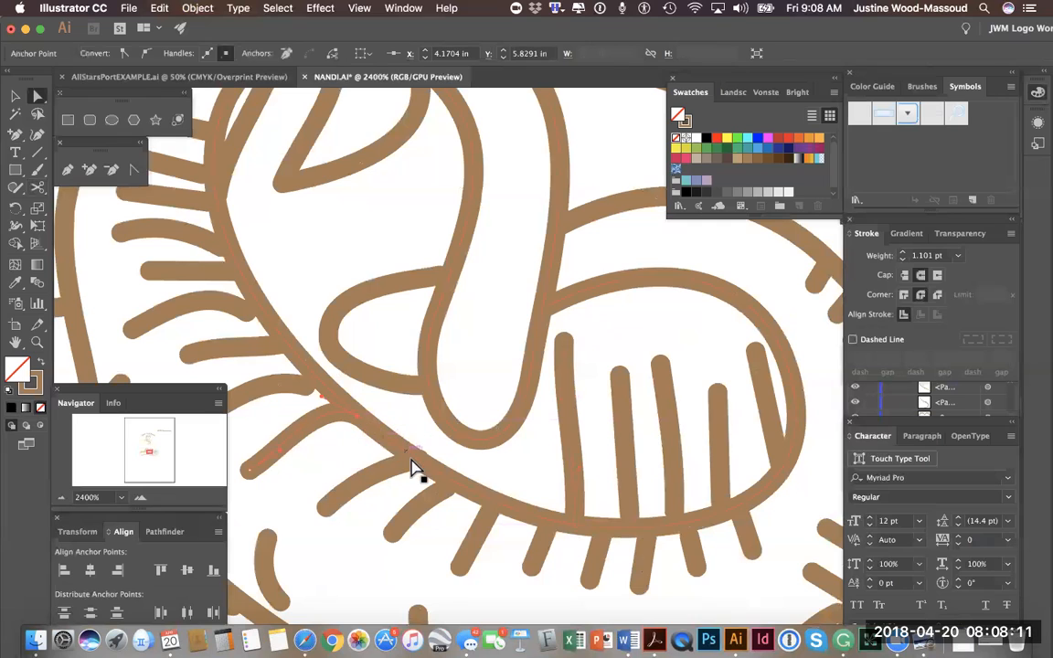
drag(422, 467, 412, 467)
drag(312, 385, 311, 382)
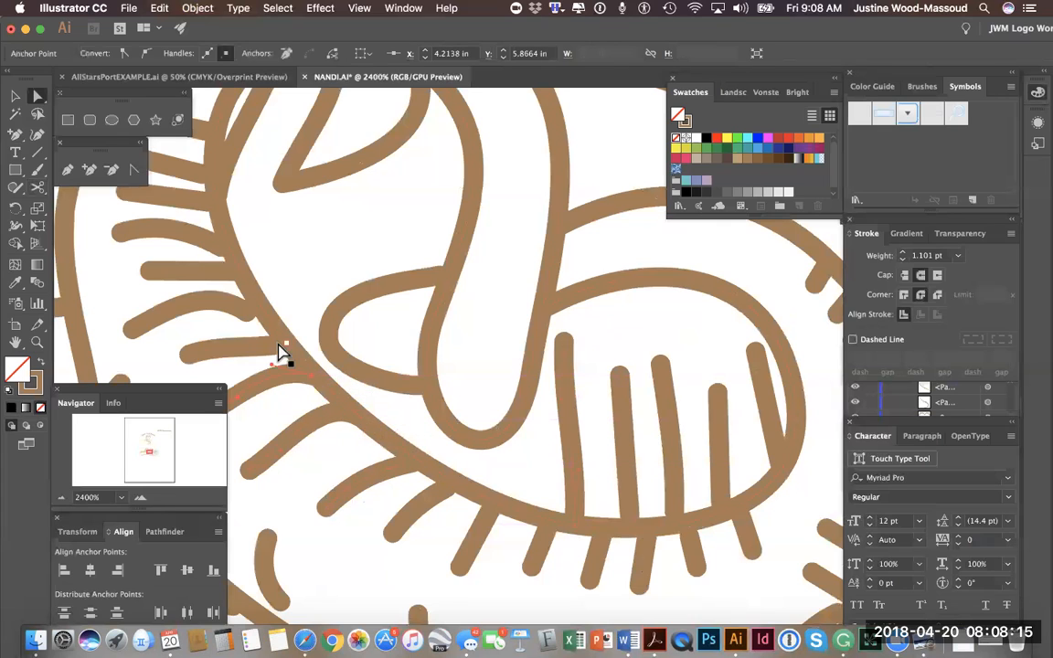
drag(249, 322, 260, 307)
drag(213, 286, 215, 296)
drag(221, 242, 158, 232)
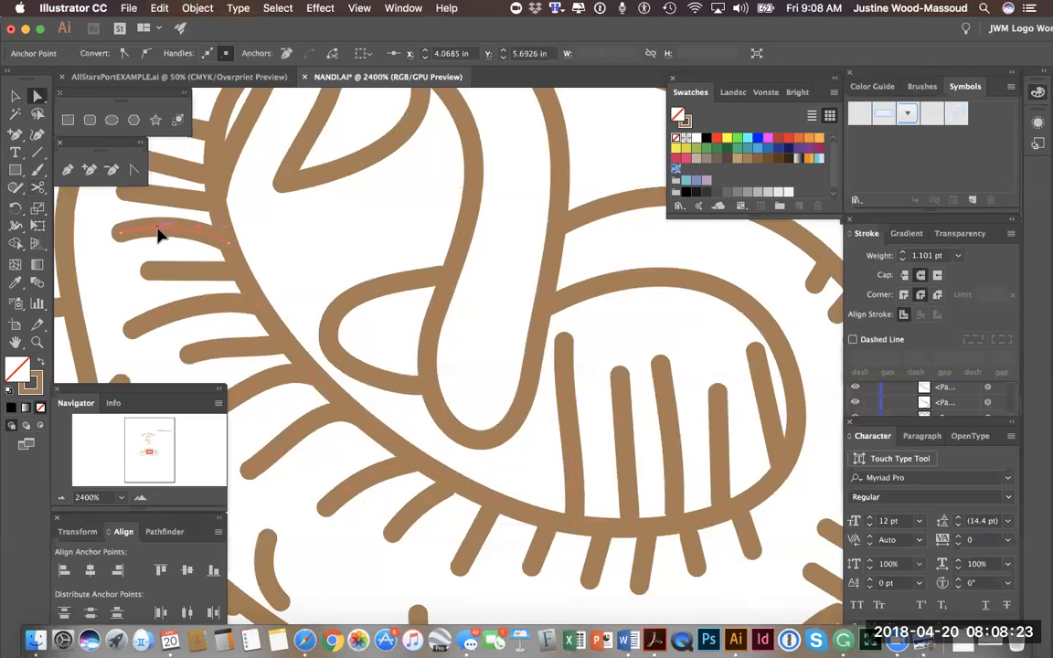
scroll(236, 311, up, 5)
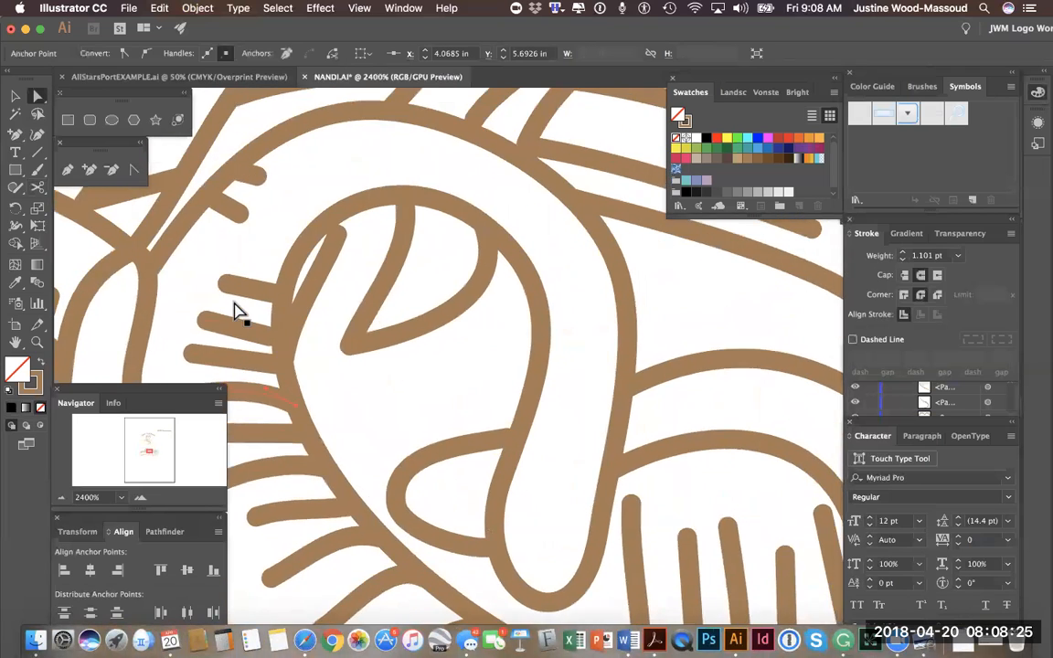
drag(338, 236, 356, 212)
Join both ends of the small curve between the round roll and the neighbouring loaf to their outlines
scroll(534, 236, right, 5)
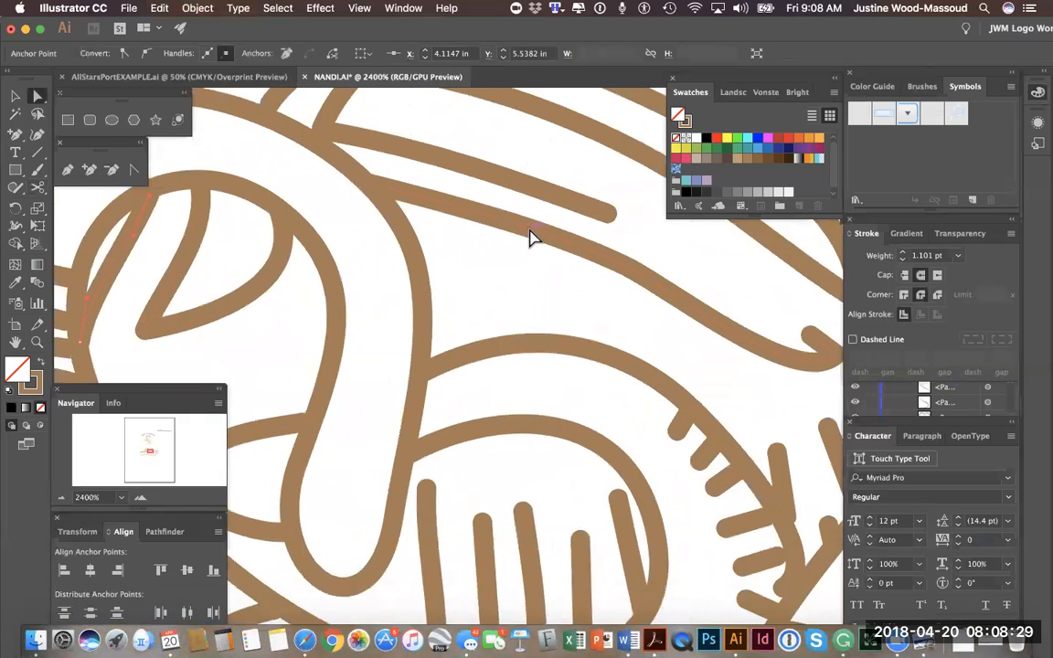
scroll(531, 232, down, 10)
drag(560, 476, 538, 469)
click(626, 453)
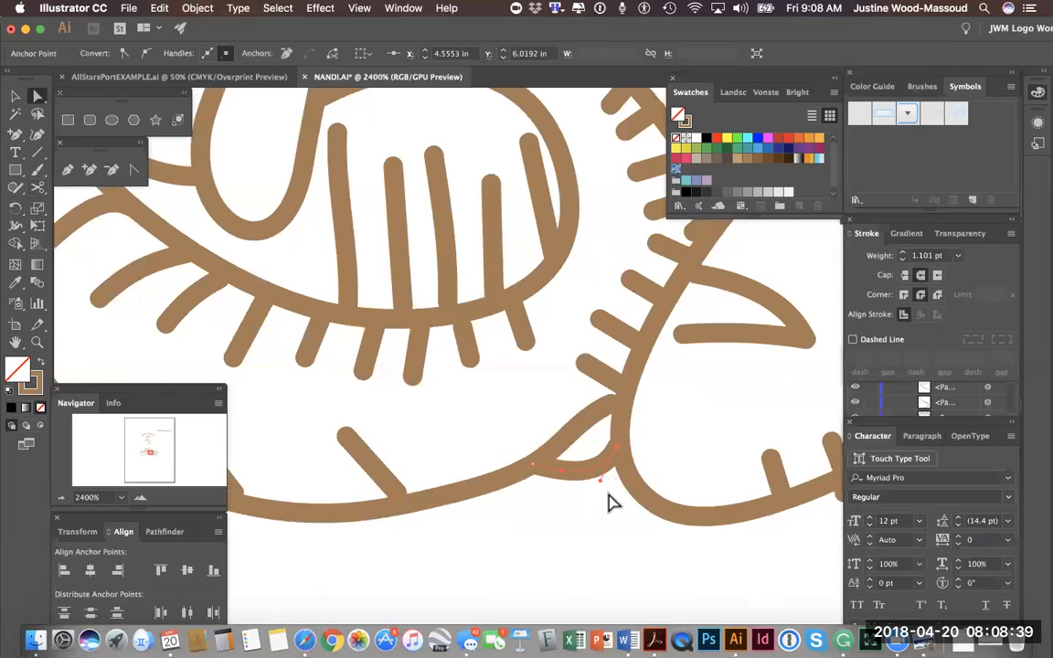
Attach the loose ends of the two leaf-shaped score marks to the left outline of the diagonal loaf
scroll(605, 498, up, 3)
scroll(605, 498, right, 4)
drag(524, 455, 496, 466)
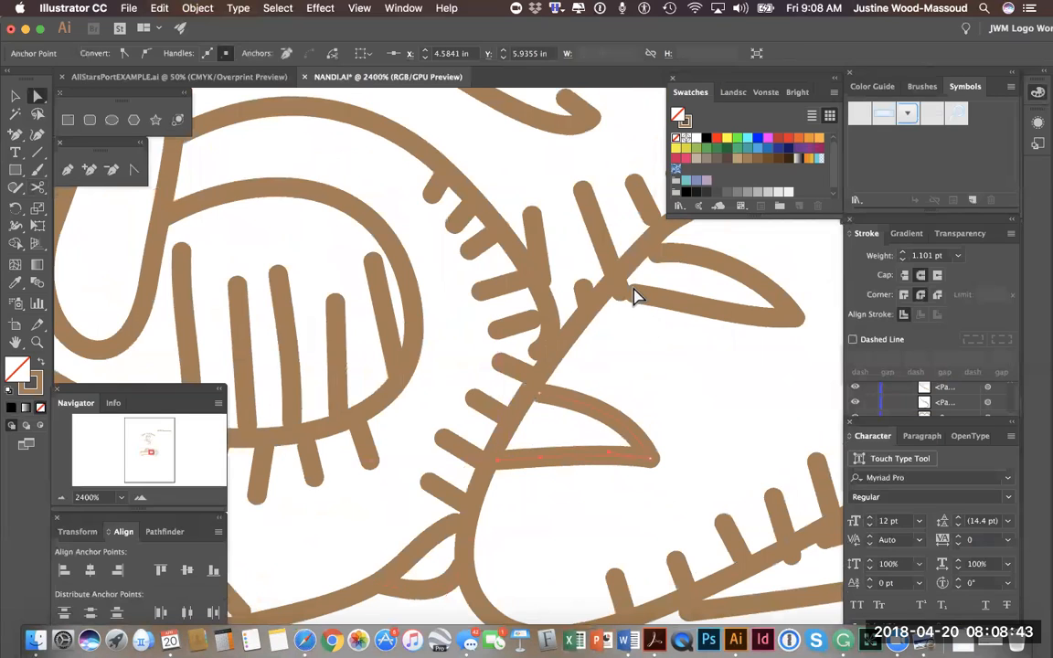
drag(620, 295, 654, 243)
Move the overshooting ends of the roll's right-hand outline and its nearby hatch lines so they meet the adjoining outlines cleanly
scroll(670, 503, up, 5)
scroll(670, 504, right, 3)
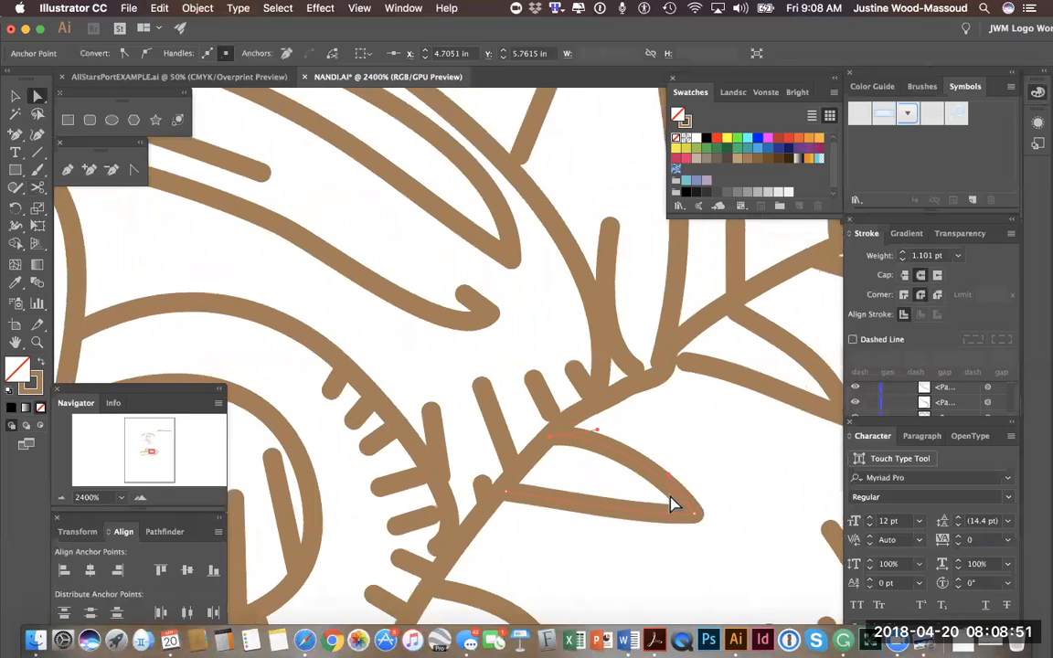
drag(439, 559, 443, 566)
click(434, 517)
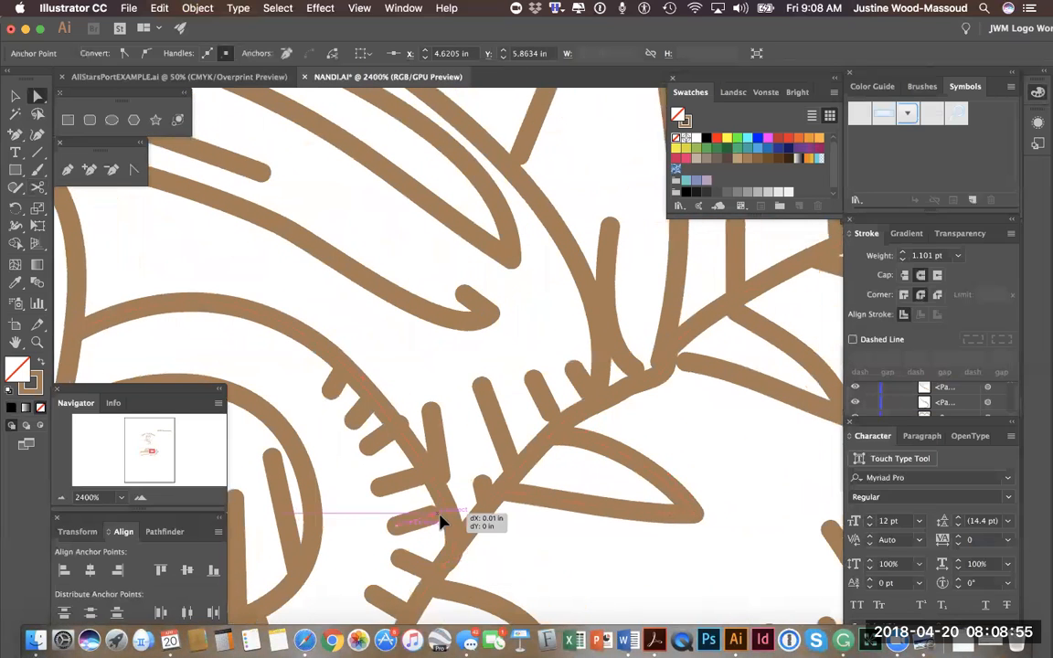
drag(441, 478, 438, 488)
drag(404, 427, 396, 432)
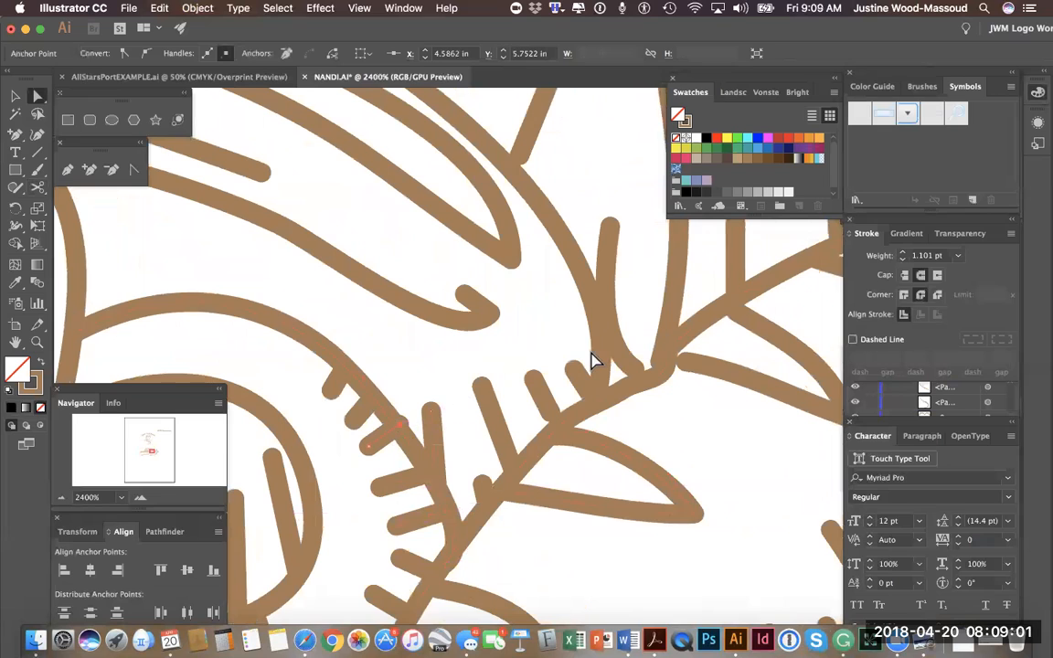
Move the loose line ends above the diagonal loaf onto its top outline and the short line's end onto the neighbouring curve
drag(639, 368, 665, 380)
click(662, 366)
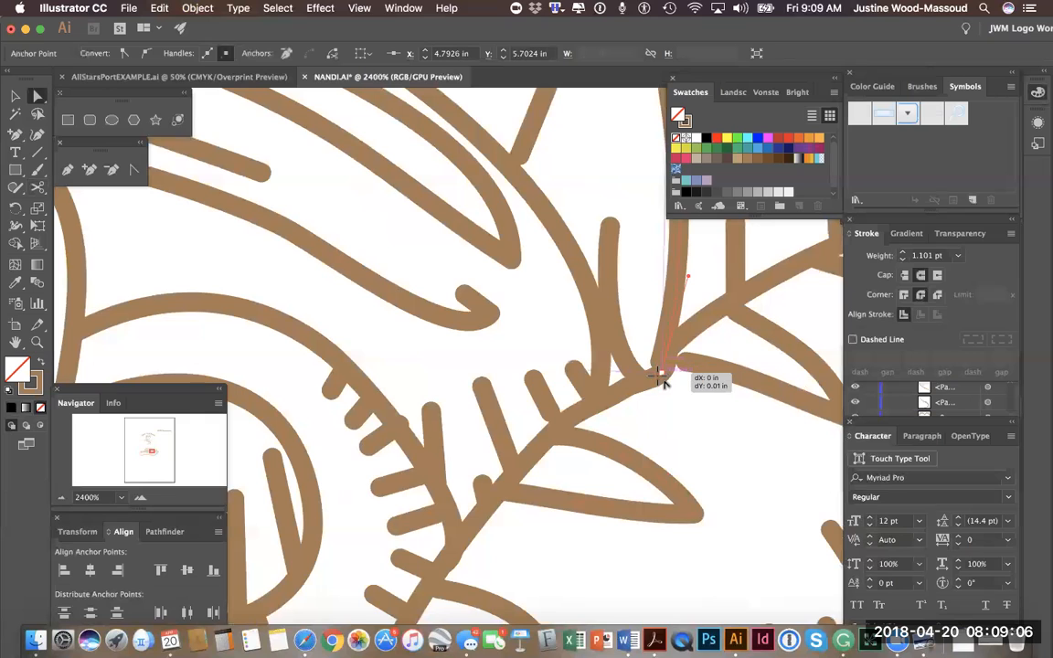
click(519, 155)
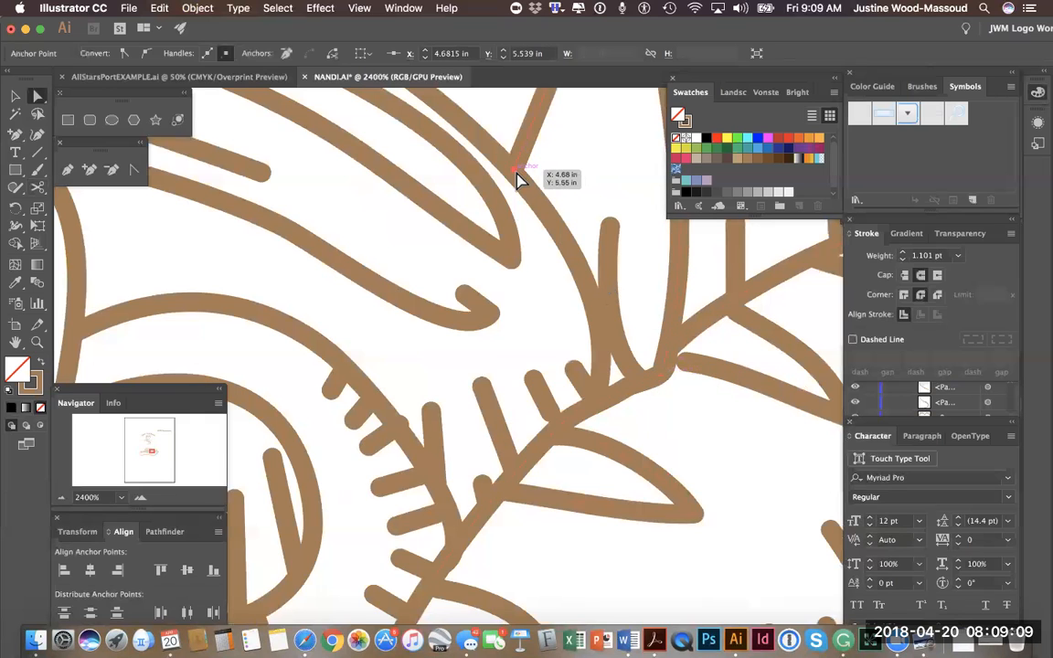
Move the loose ends of the leaf-shaped score marks near the middle of the diagonal loaf onto its top outline
scroll(516, 180, up, 5)
scroll(516, 180, up, 2)
scroll(516, 180, right, 5)
scroll(516, 180, down, 5)
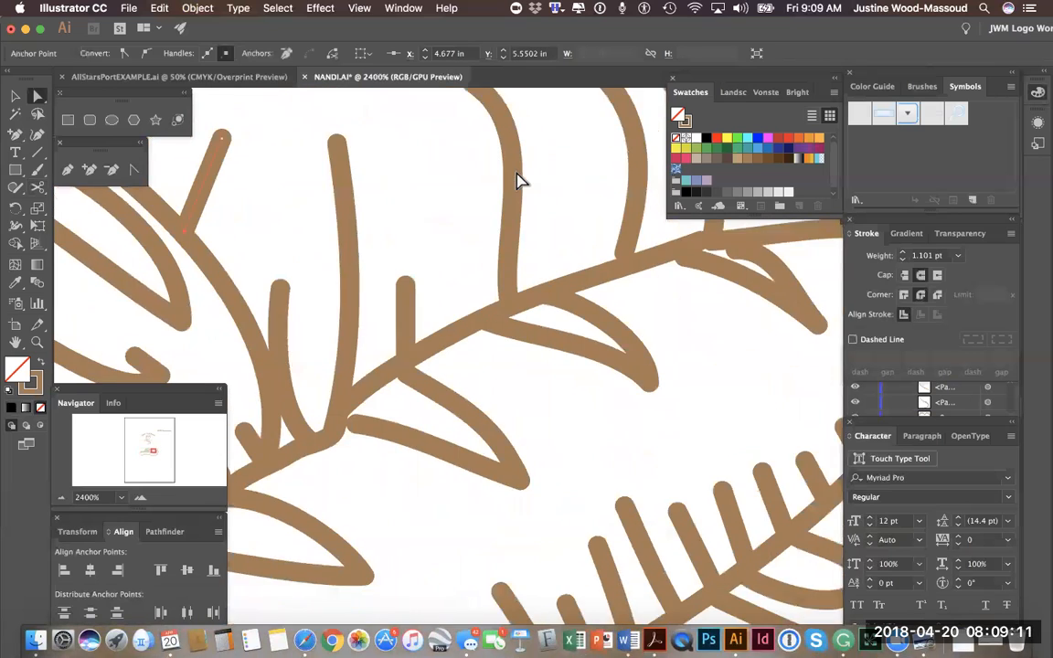
drag(435, 256, 413, 252)
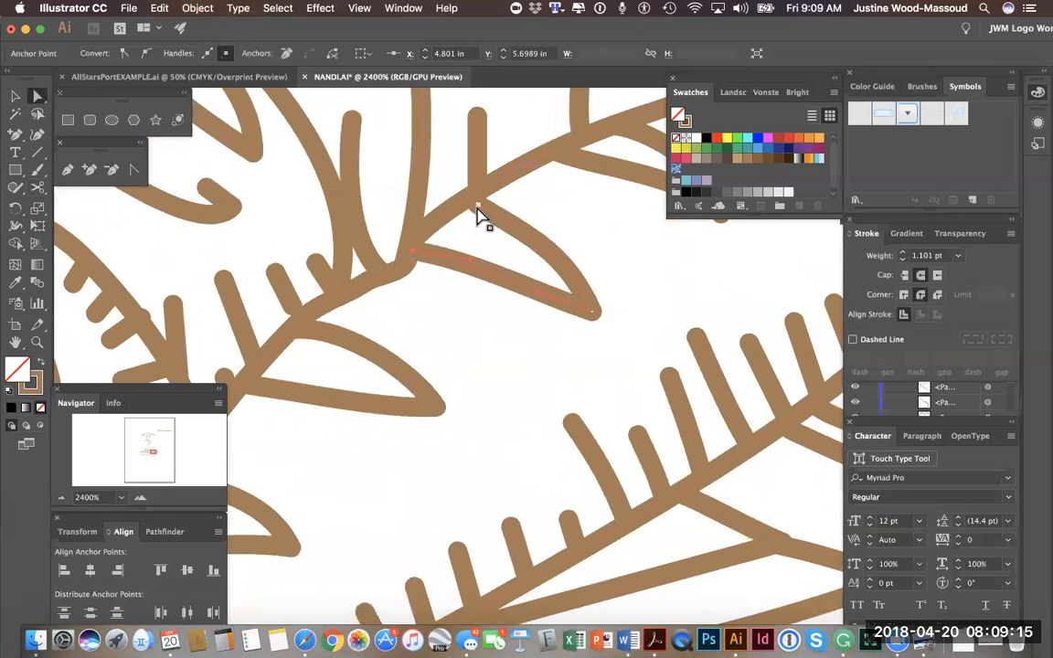
drag(478, 212, 473, 207)
drag(294, 307, 294, 307)
drag(297, 315, 297, 314)
Attach the upper end of the last leaf-shaped score mark, near the diagonal loaf's rounded tip, to the top outline
scroll(411, 289, right, 5)
scroll(411, 288, up, 5)
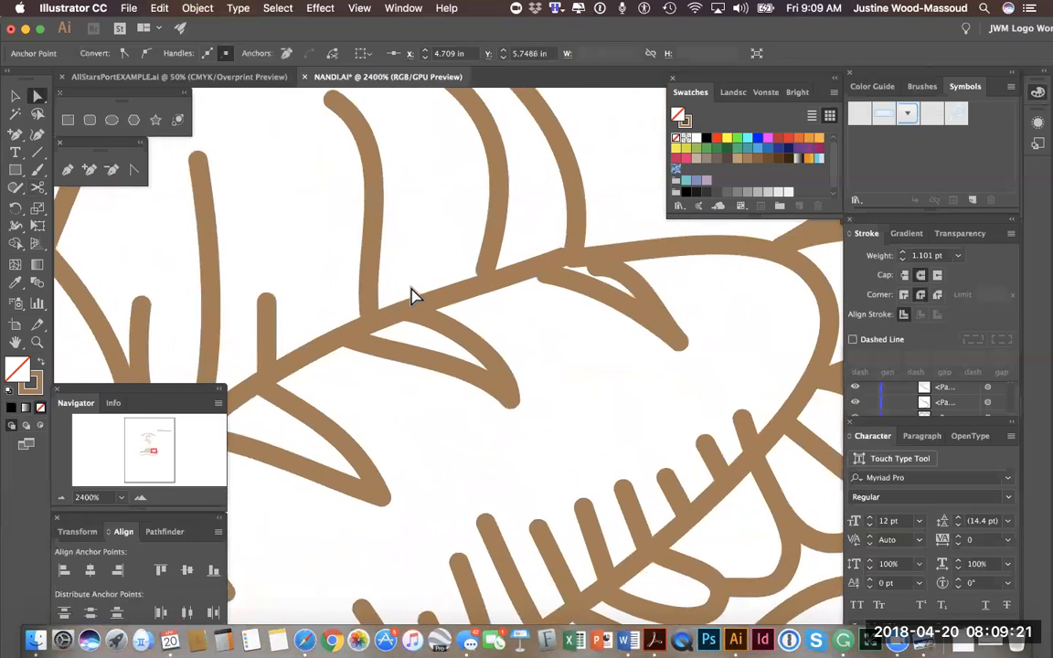
scroll(412, 294, right, 3)
scroll(411, 295, up, 2)
mouse_move(493, 303)
mouse_down()
mouse_move(482, 300)
mouse_move(557, 300)
mouse_move(576, 284)
mouse_up()
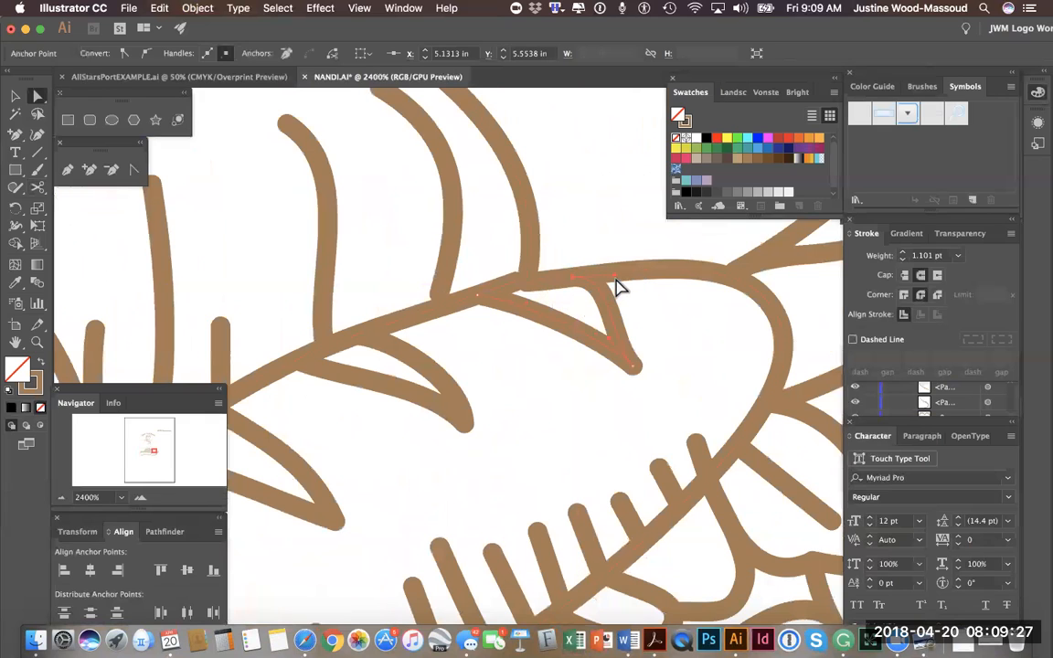
Align the outline joint where the round loaf meets the diagonal loaf and lower the neighbouring curved line's end onto the outline
drag(530, 287, 527, 272)
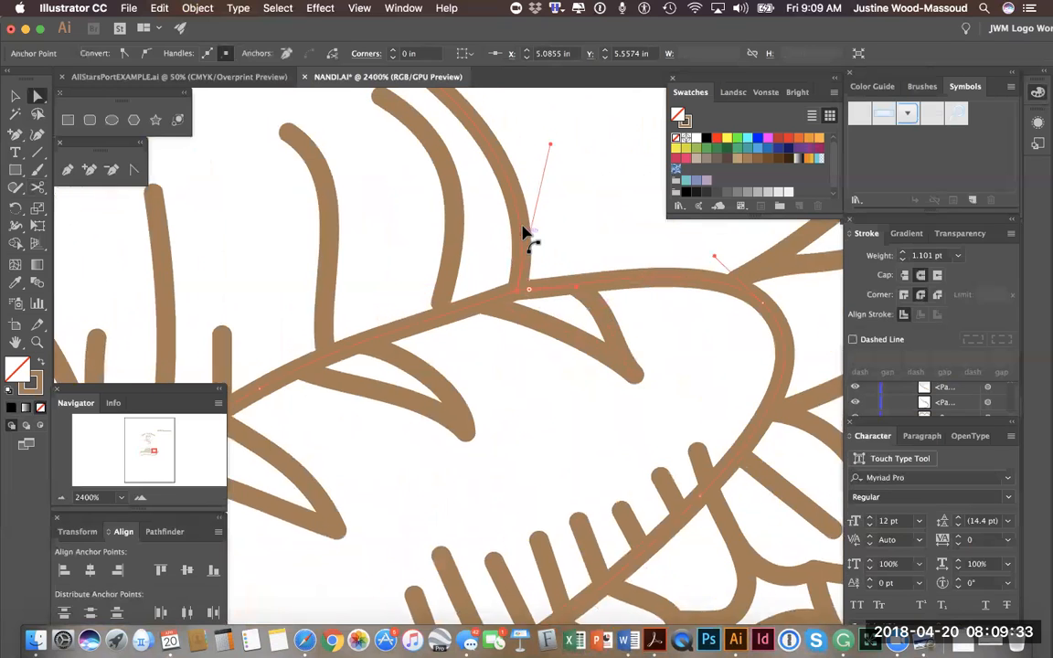
scroll(526, 235, up, 3)
drag(449, 413, 449, 418)
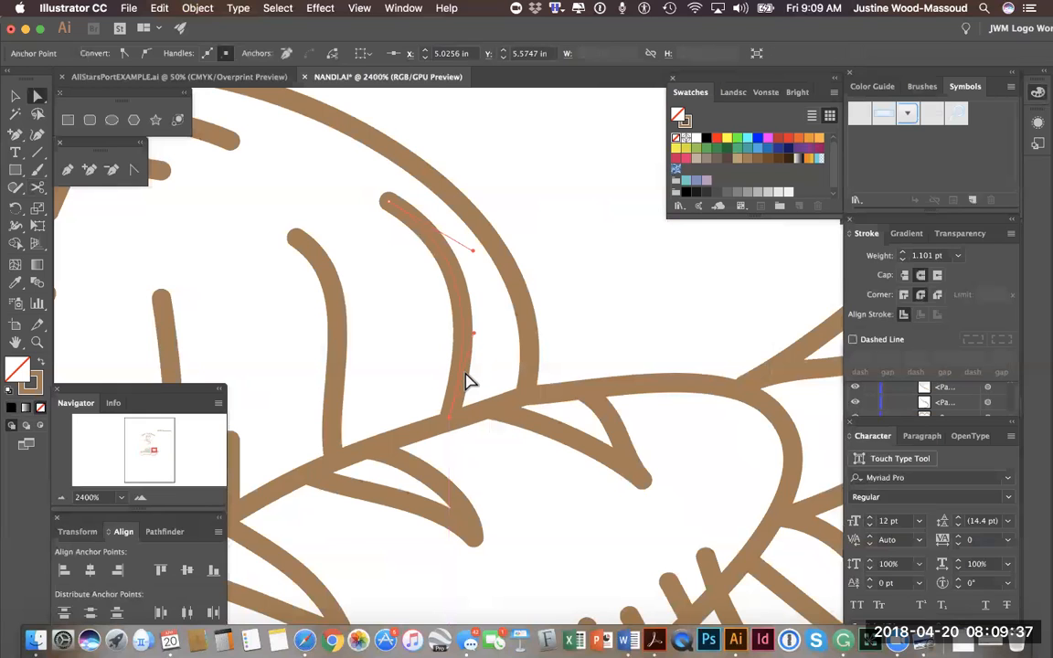
Move the inner end of the short line beside the diagonal loaf's tip so it meets the adjoining curve cleanly
scroll(466, 376, right, 9)
scroll(466, 375, down, 4)
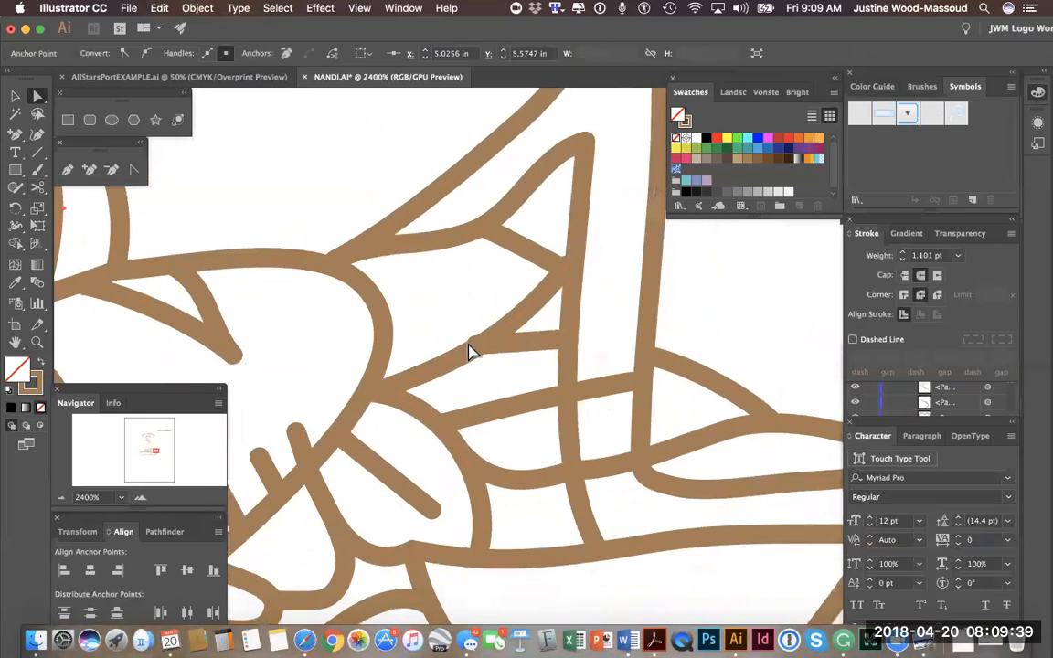
drag(482, 353, 486, 353)
scroll(543, 437, left, 3)
scroll(542, 437, down, 2)
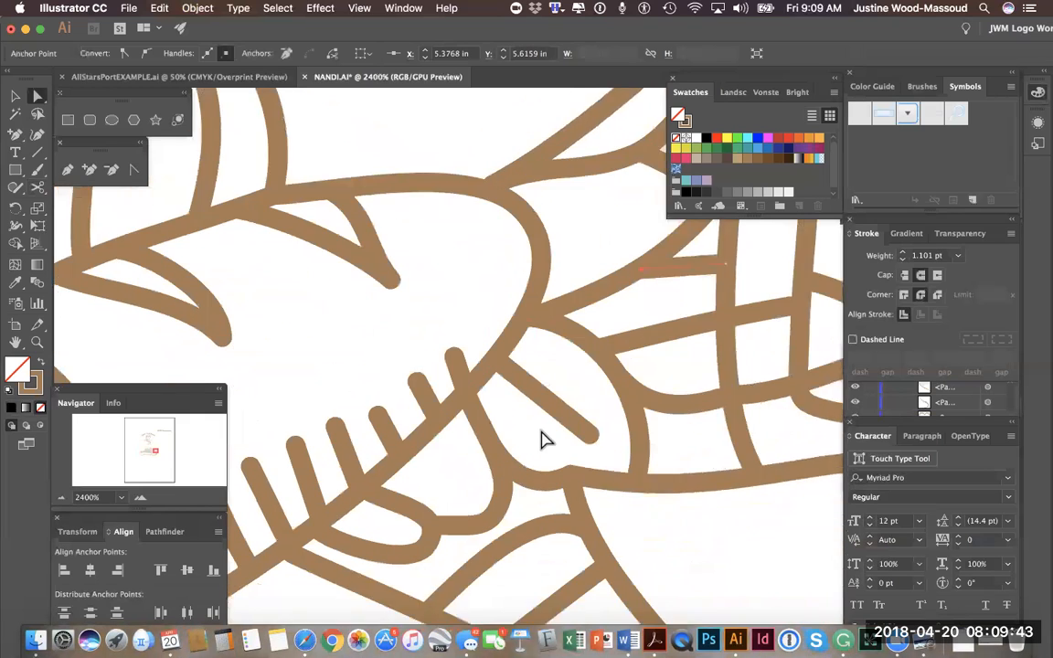
Join the short cross line's end to the ribbon edge and shift the corner point of the ribbon fold beneath the diagonal loaf
scroll(542, 438, down, 3)
scroll(543, 438, left, 1)
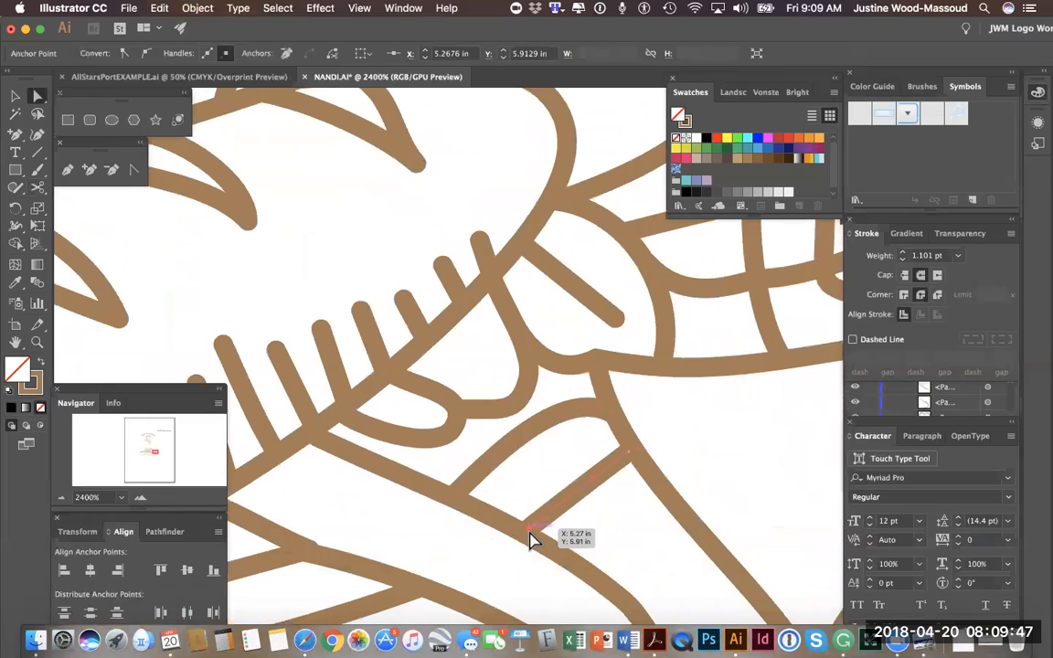
click(307, 552)
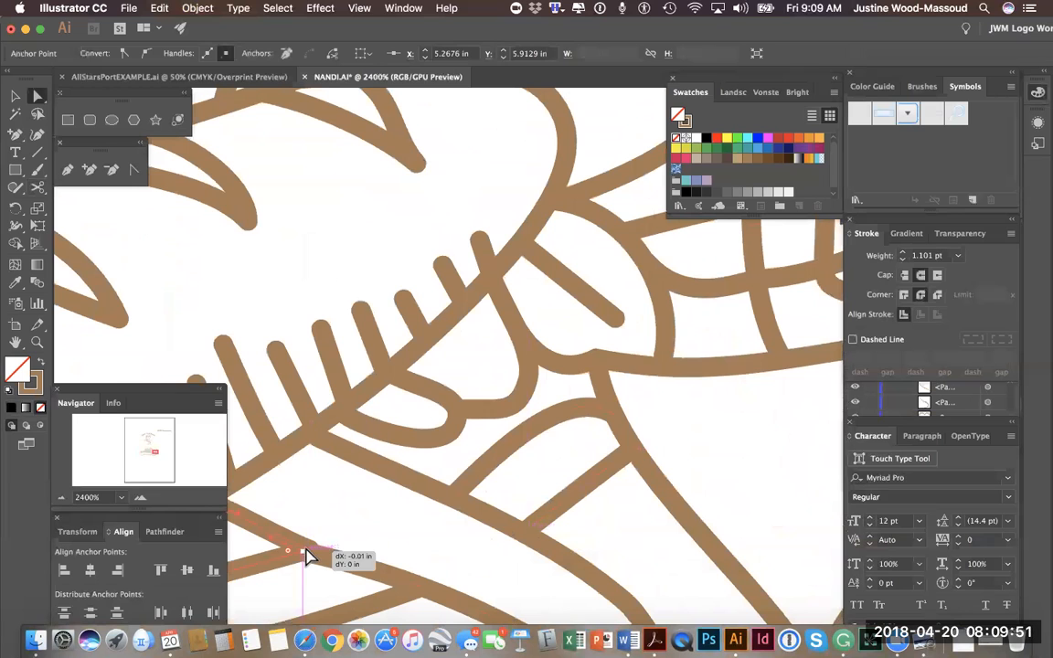
scroll(381, 513, down, 5)
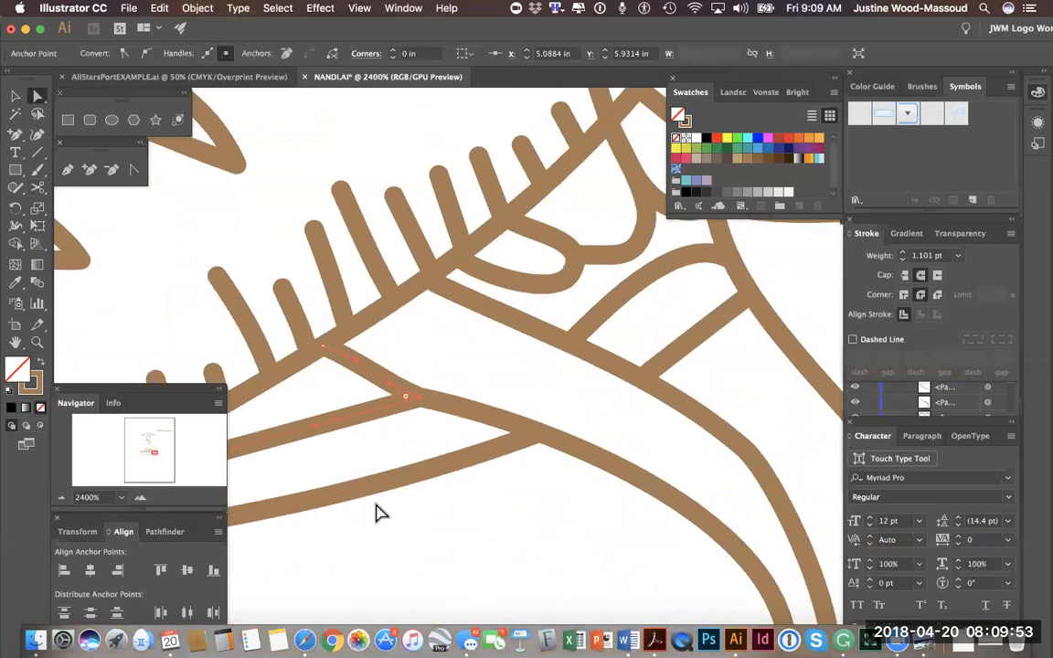
Reposition the upper end of the curved stroke in the crossed score marks on top of the round loaf
click(59, 498)
click(58, 498)
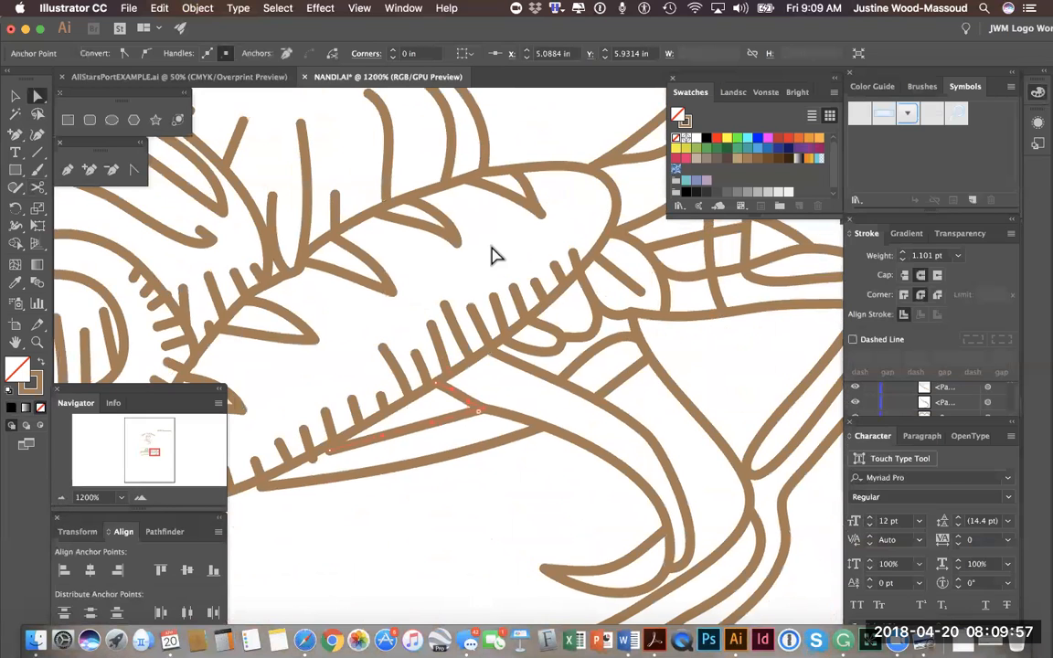
scroll(493, 253, left, 4)
scroll(494, 253, up, 2)
scroll(493, 253, up, 4)
scroll(493, 253, left, 1)
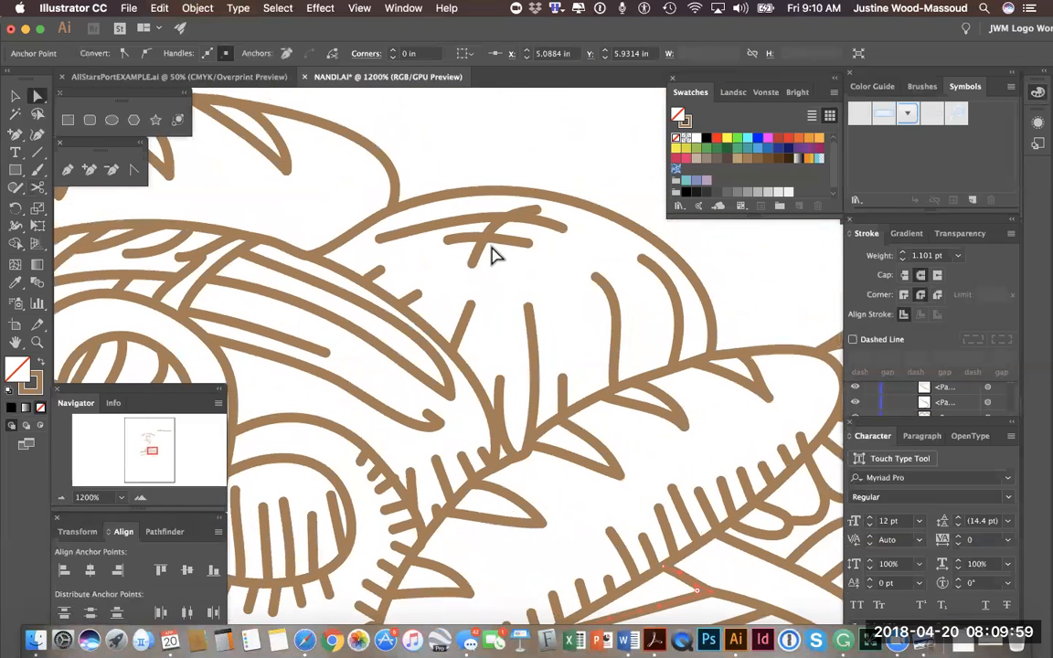
scroll(493, 253, up, 1)
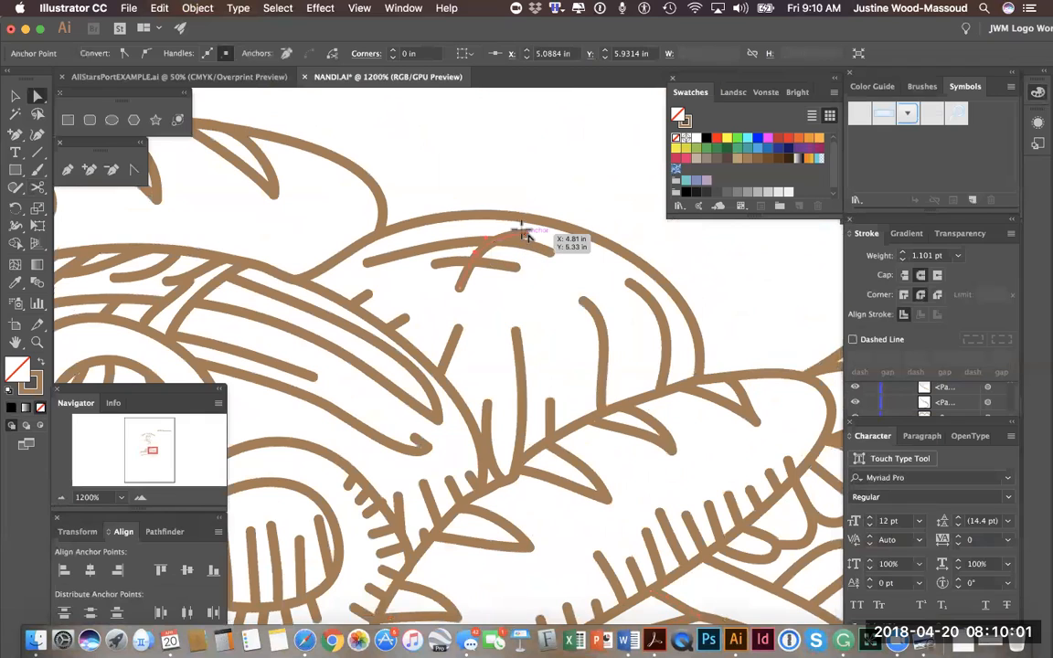
drag(519, 233, 517, 236)
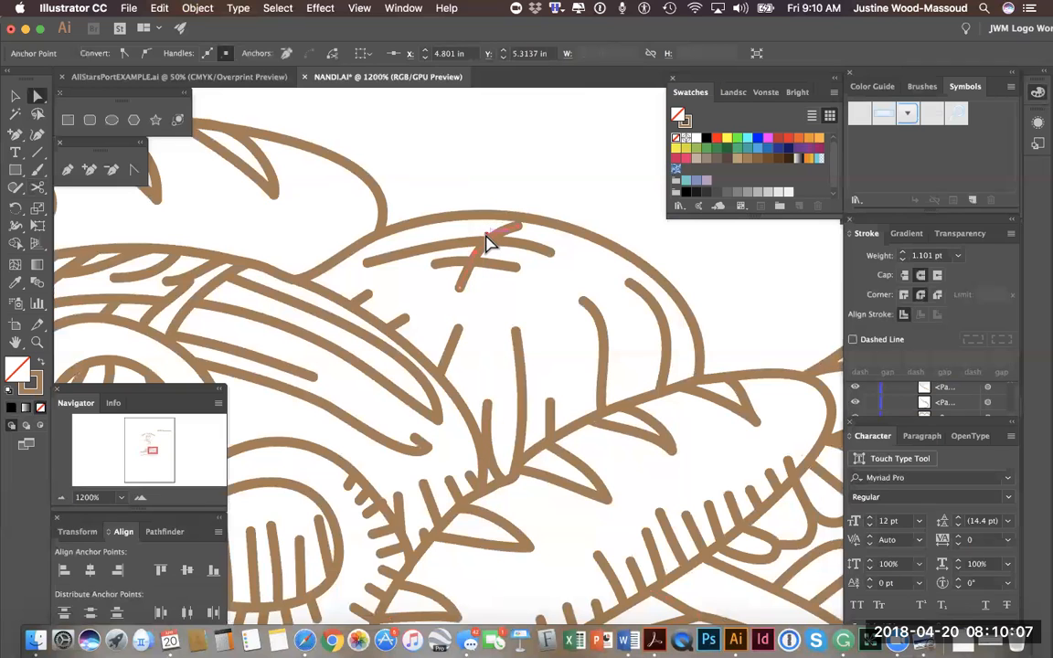
Adjust the loose line end on the slanted band across the loaf behind the large spiral roll
scroll(494, 321, left, 10)
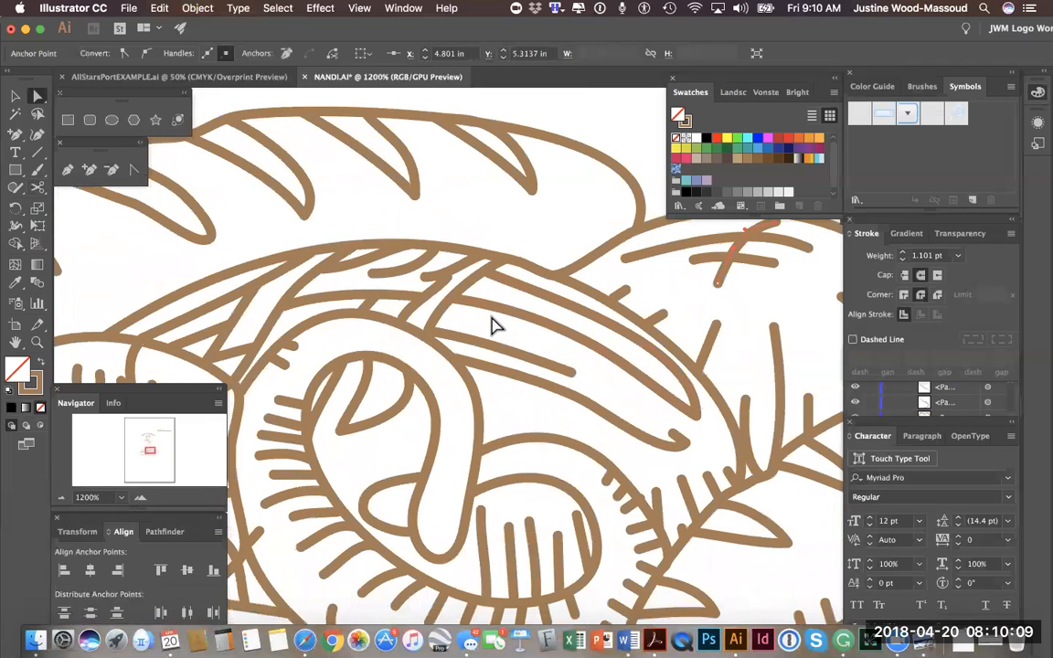
drag(454, 278, 451, 271)
scroll(441, 293, left, 10)
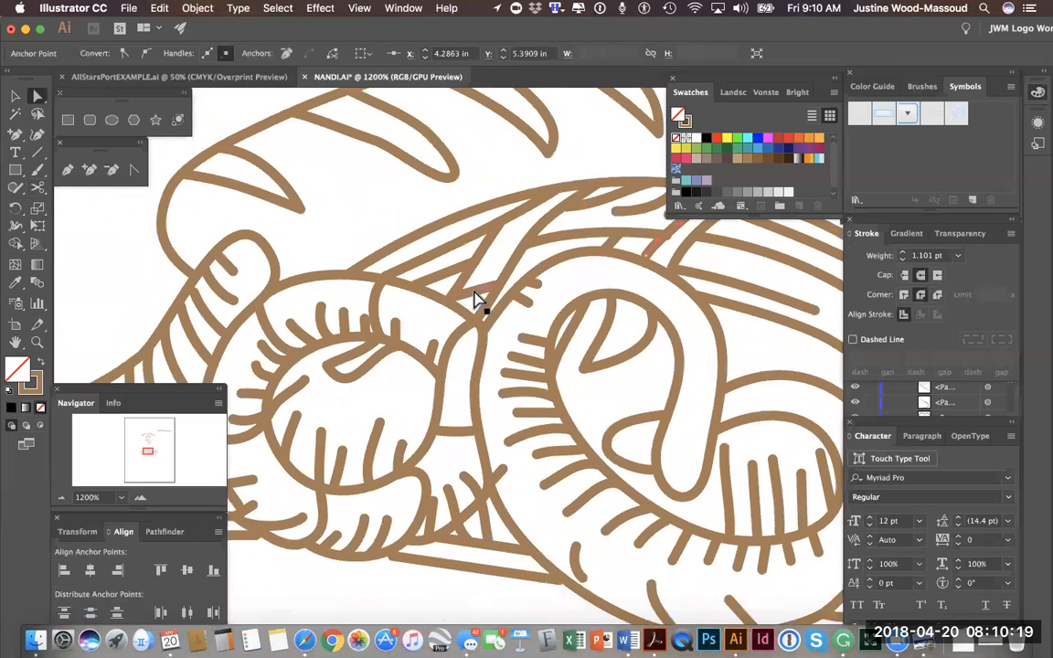
Smooth the dip in the long back loaf's upper outline and reattach both ends of the middle score mark to it
scroll(493, 461, down, 6)
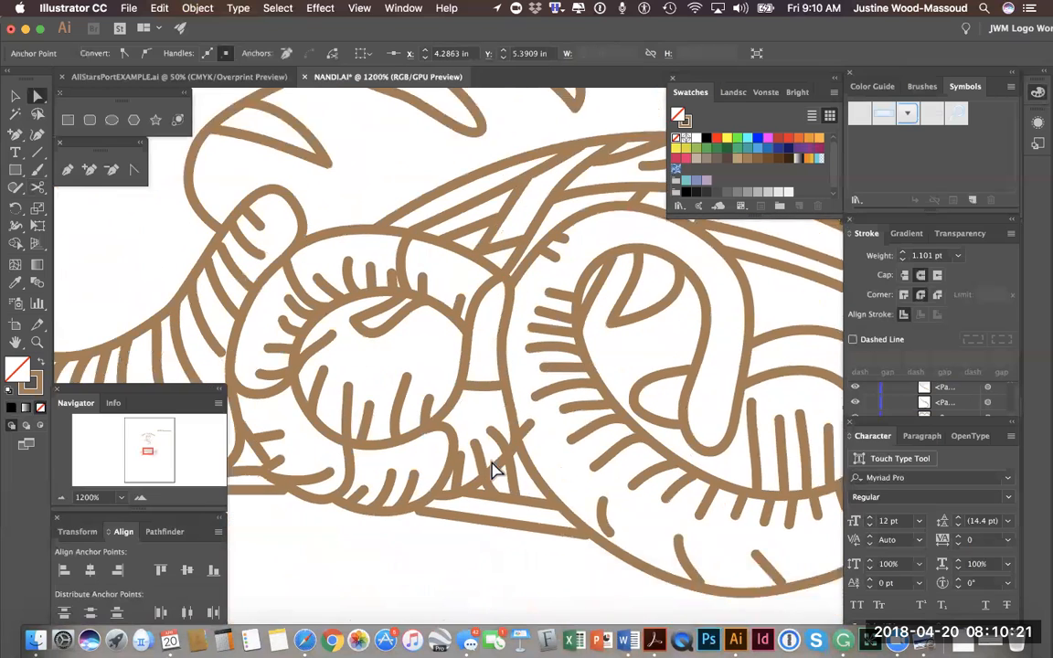
click(61, 498)
click(61, 498)
click(61, 498)
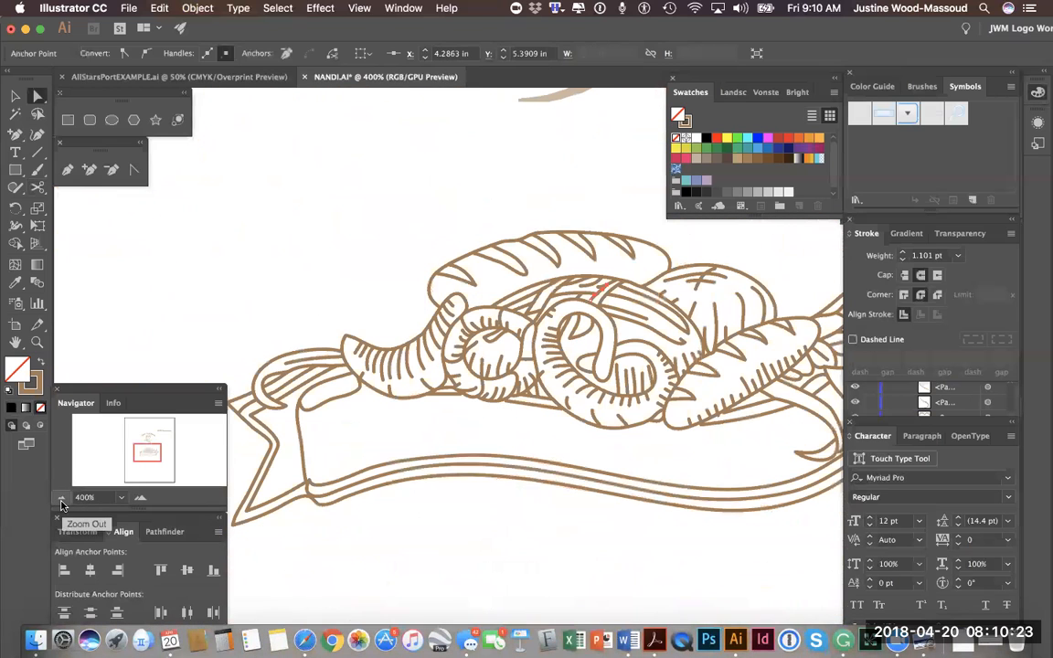
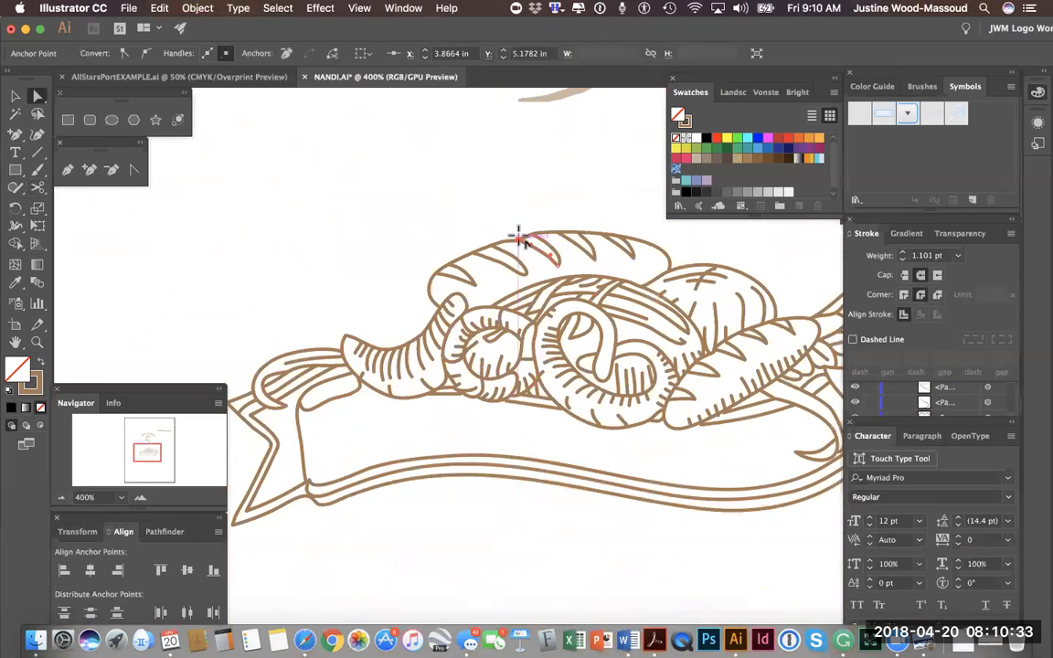
click(140, 498)
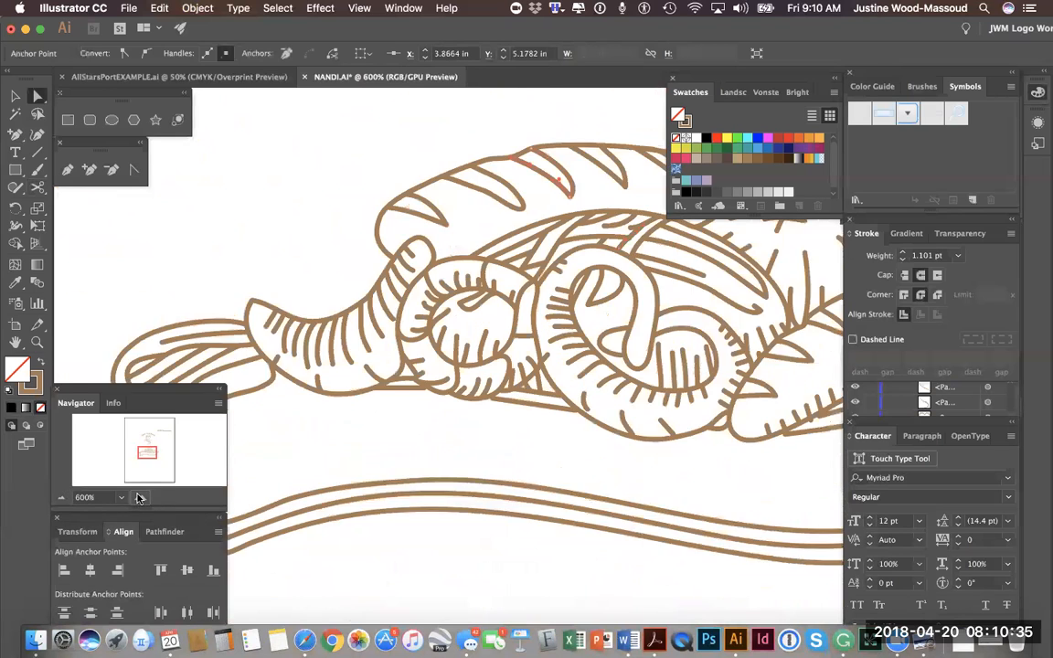
click(140, 498)
click(140, 498)
click(140, 498)
scroll(411, 326, up, 10)
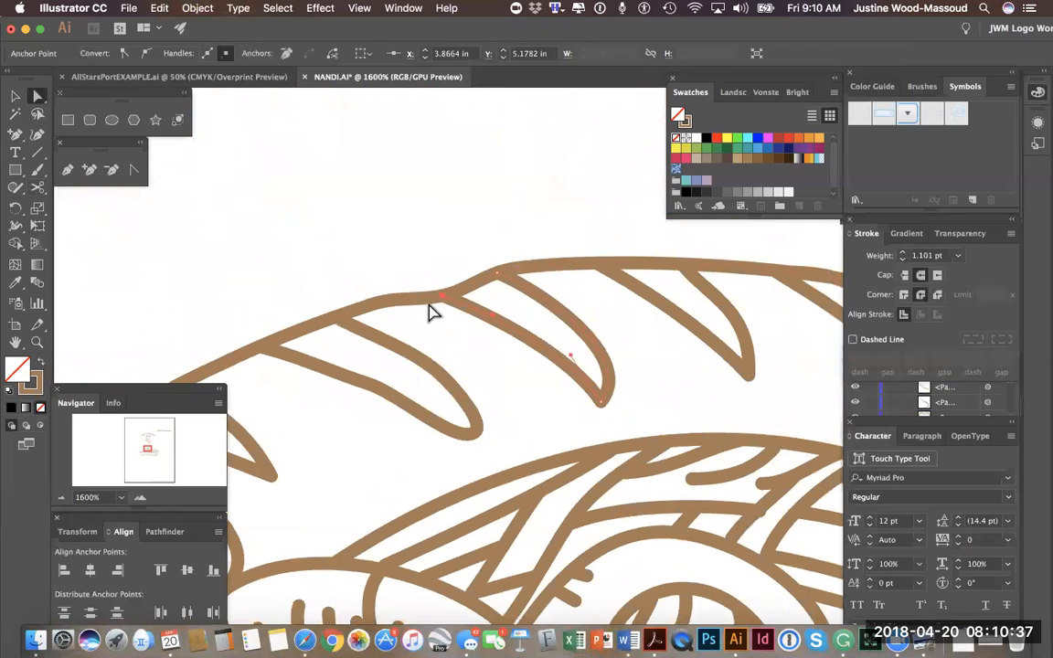
click(409, 303)
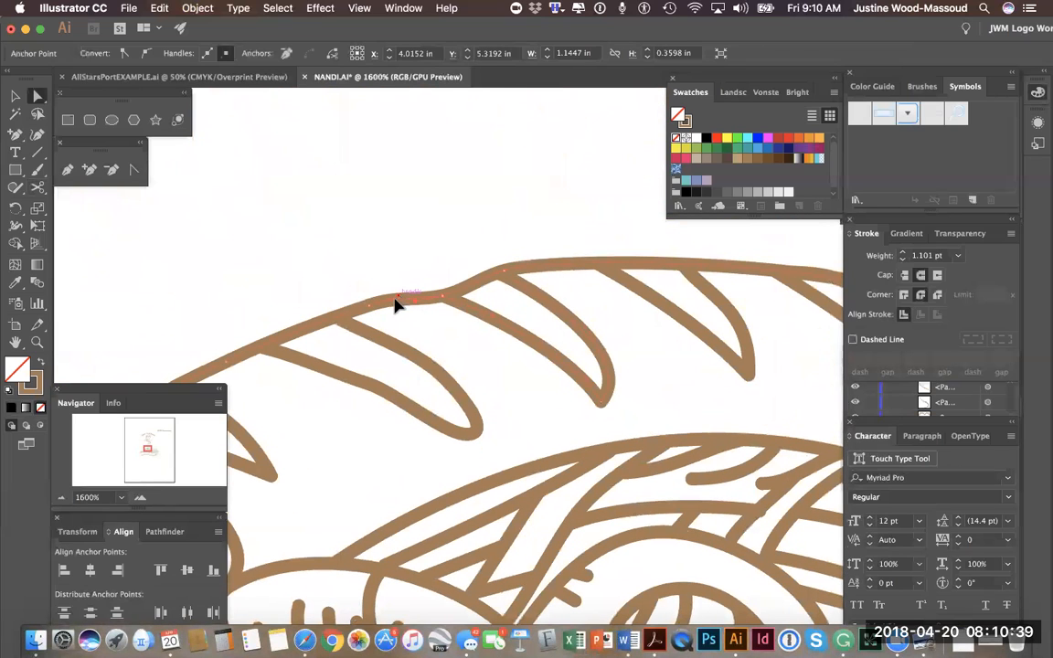
drag(443, 298, 436, 291)
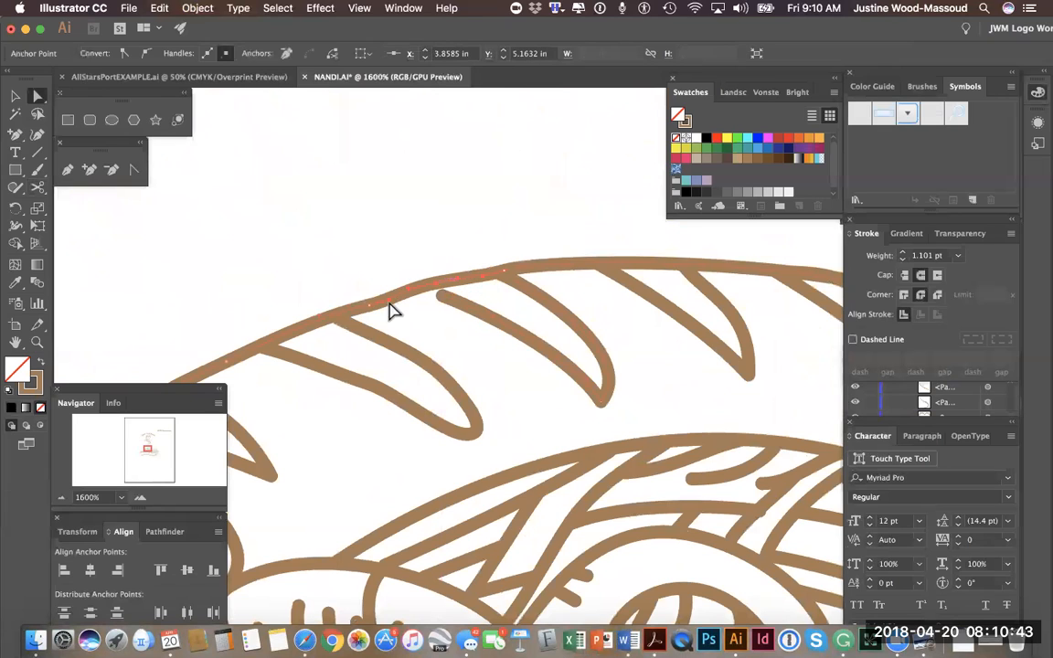
mouse_move(364, 308)
mouse_down()
mouse_move(347, 310)
mouse_move(371, 307)
mouse_up()
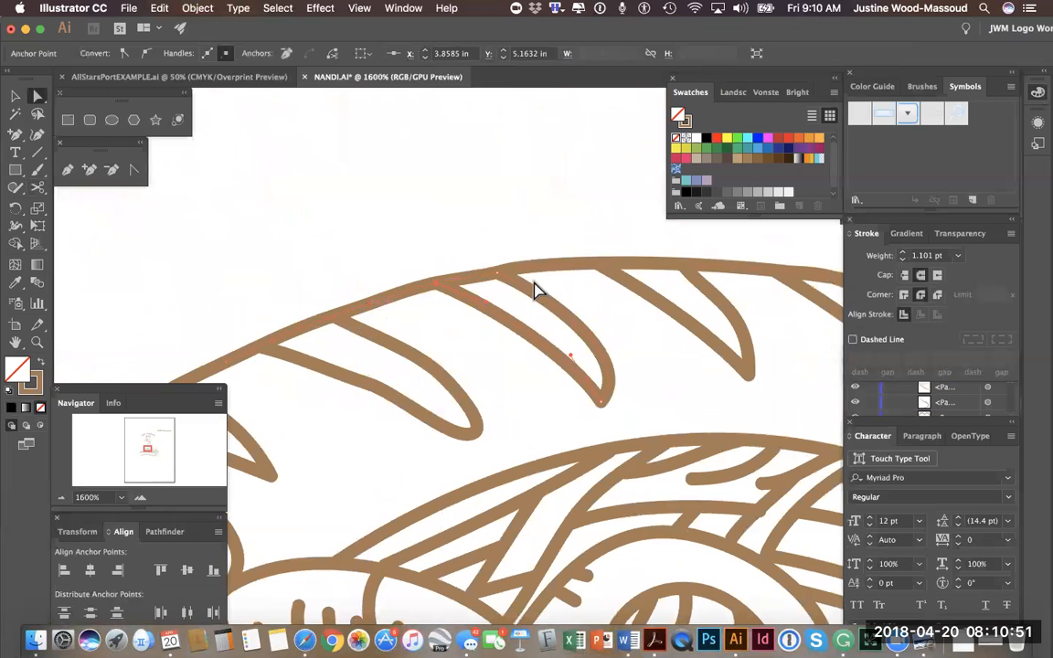
drag(498, 272, 516, 272)
Nudge the anchor on the inner edge of the curled ribbon end slightly to the right
scroll(522, 343, right, 5)
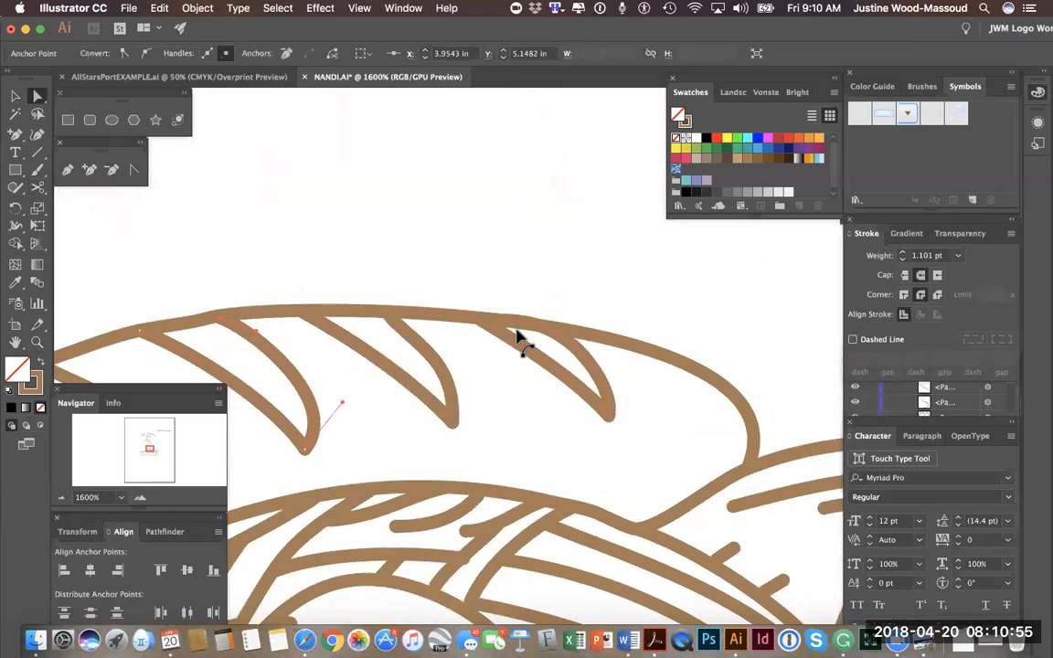
scroll(519, 340, down, 4)
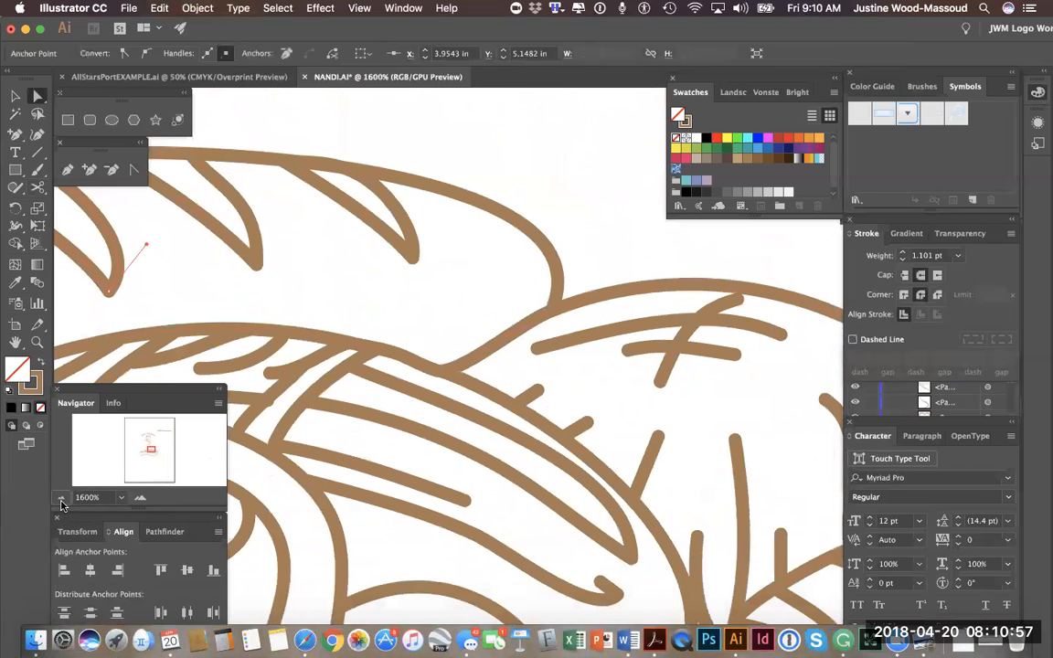
click(60, 497)
click(60, 498)
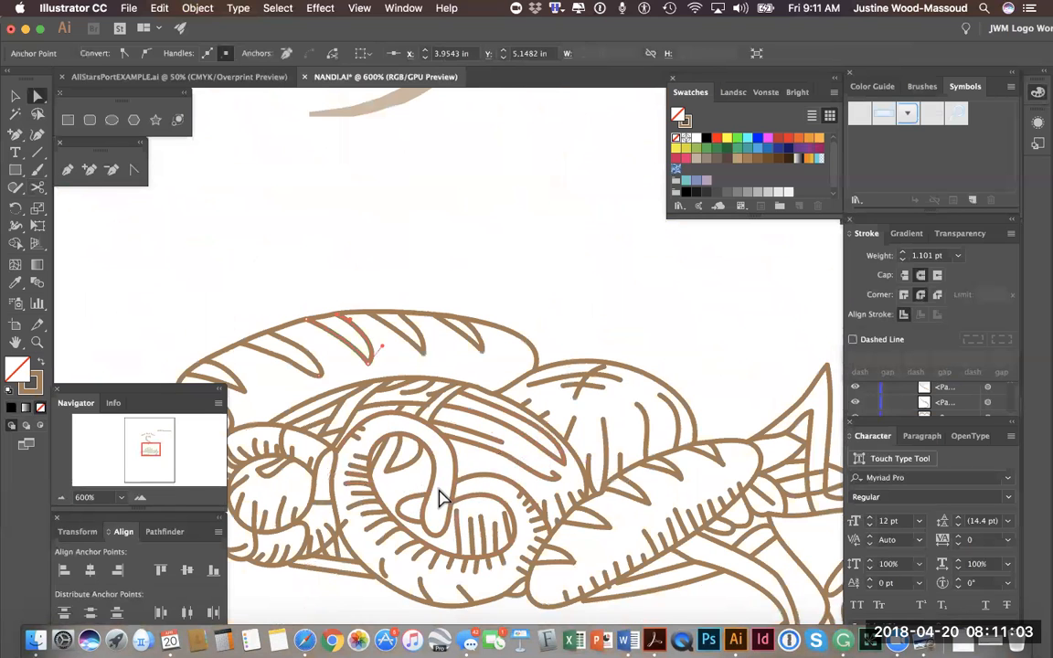
scroll(439, 498, left, 10)
scroll(439, 498, down, 5)
scroll(439, 498, left, 8)
scroll(440, 498, down, 3)
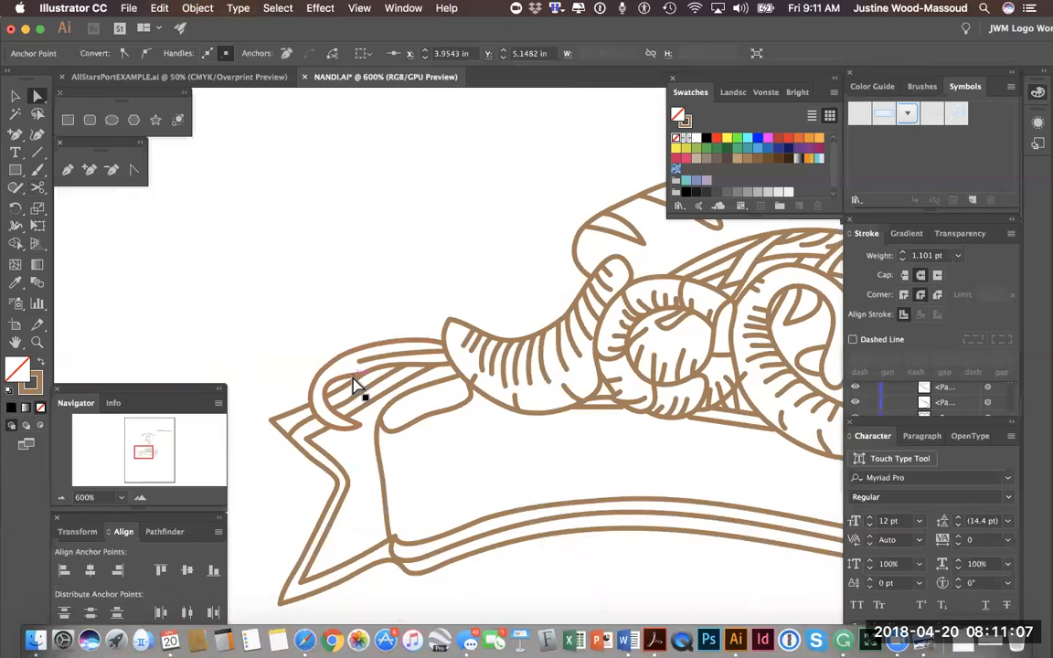
click(328, 405)
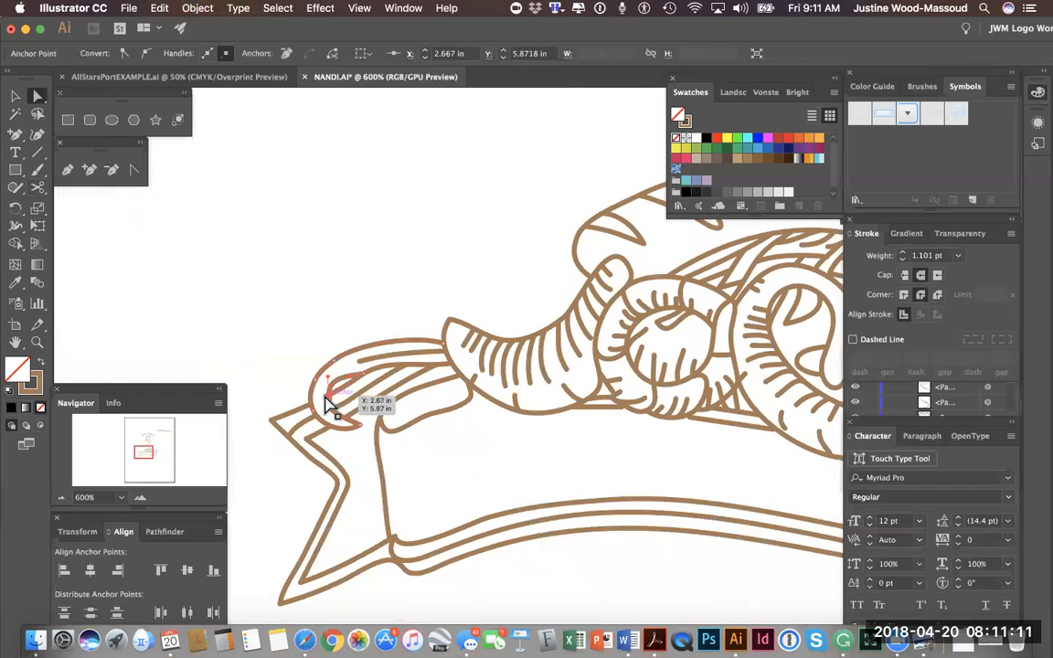
key(Right)
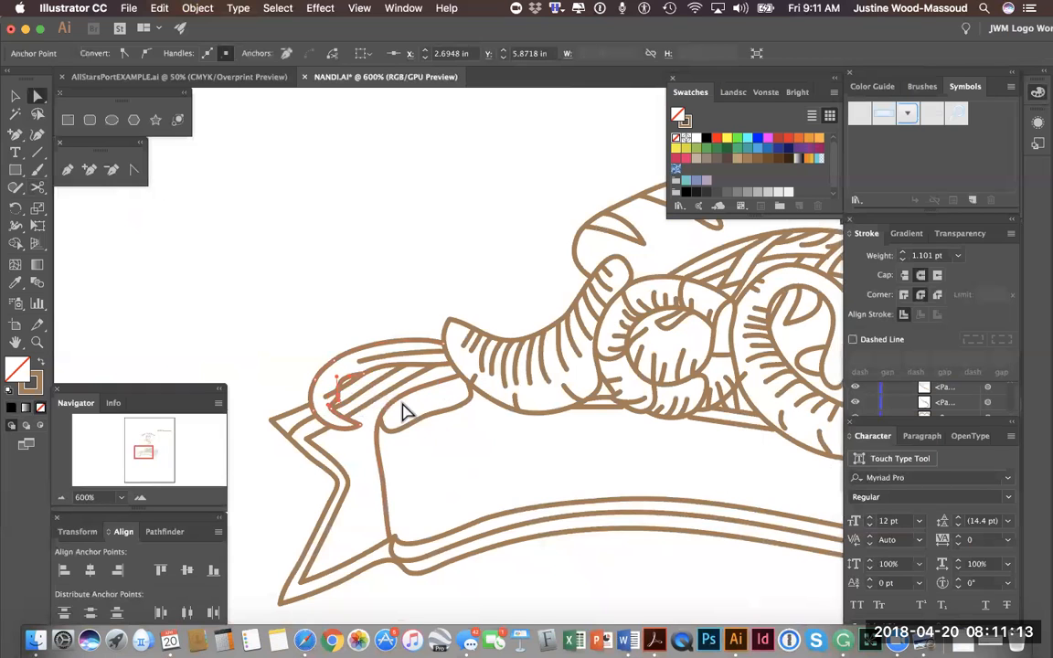
Delete the extra anchor point on the inner edge of the curled ribbon end to smooth its curve
click(141, 499)
click(141, 499)
click(141, 499)
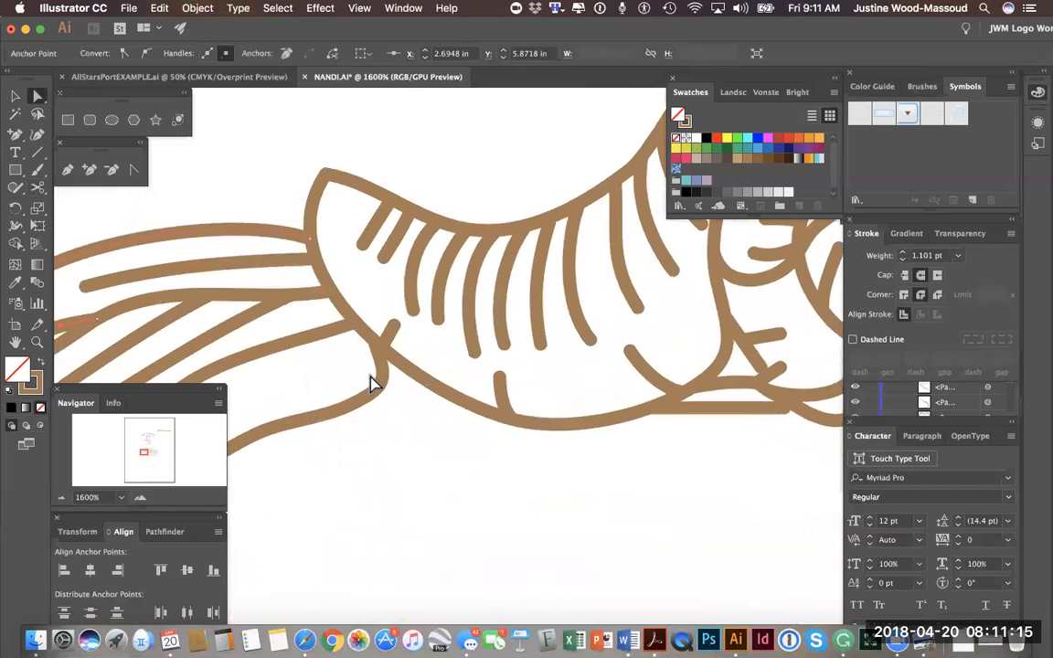
scroll(371, 383, left, 10)
scroll(370, 382, right, 5)
scroll(371, 382, down, 2)
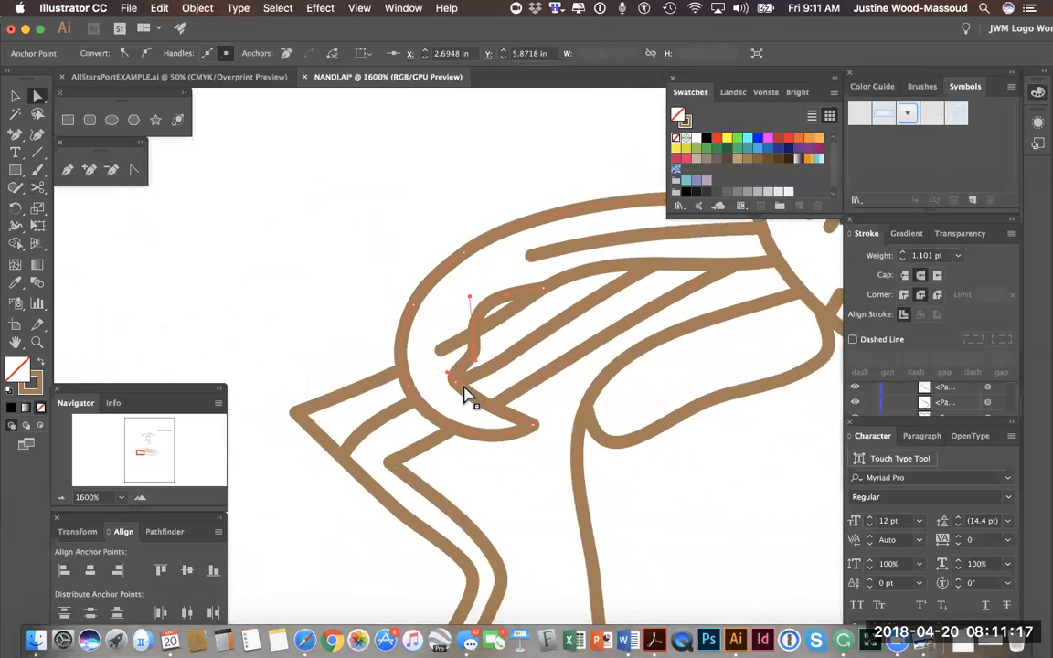
key(shift+c)
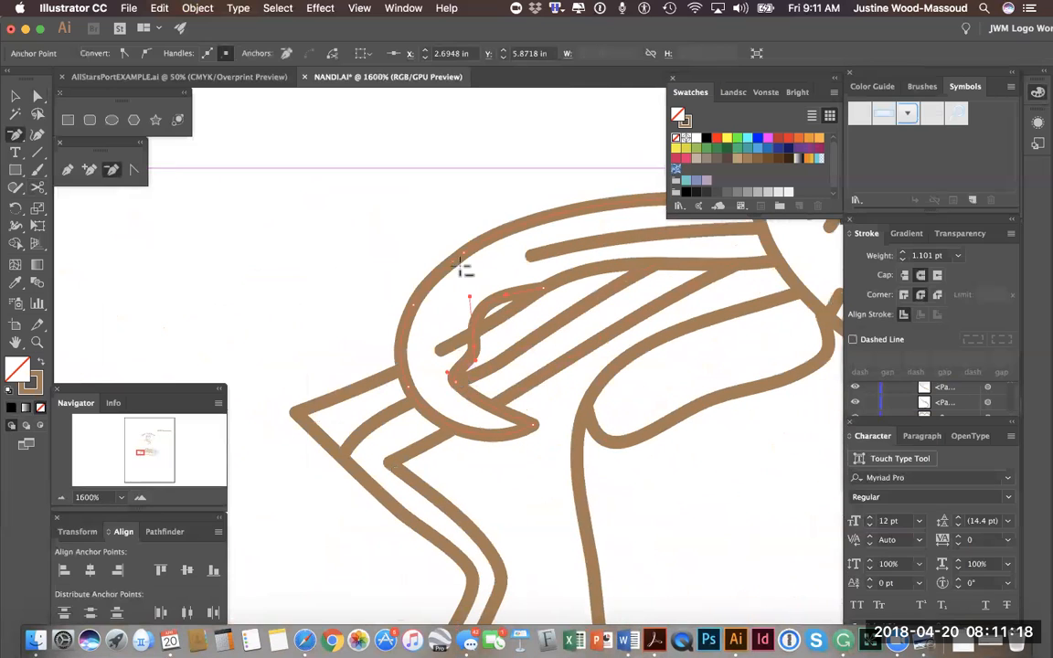
click(474, 347)
key(a)
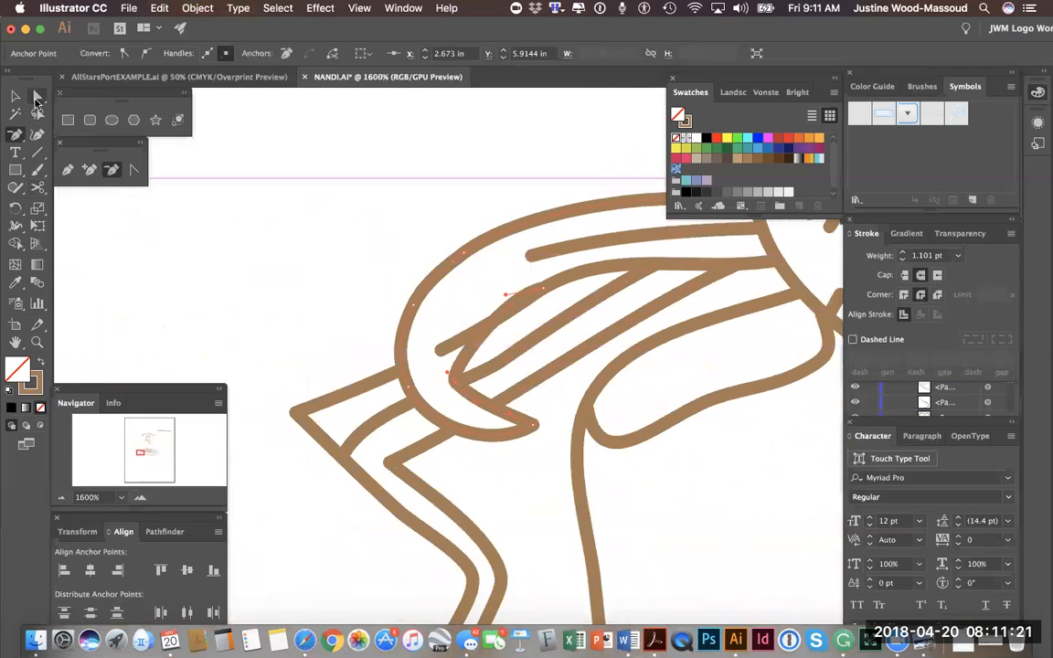
Round out the inner edge of the curled ribbon end by adjusting the direction handles of its curve
drag(450, 376, 441, 339)
drag(505, 294, 488, 293)
drag(442, 351, 464, 347)
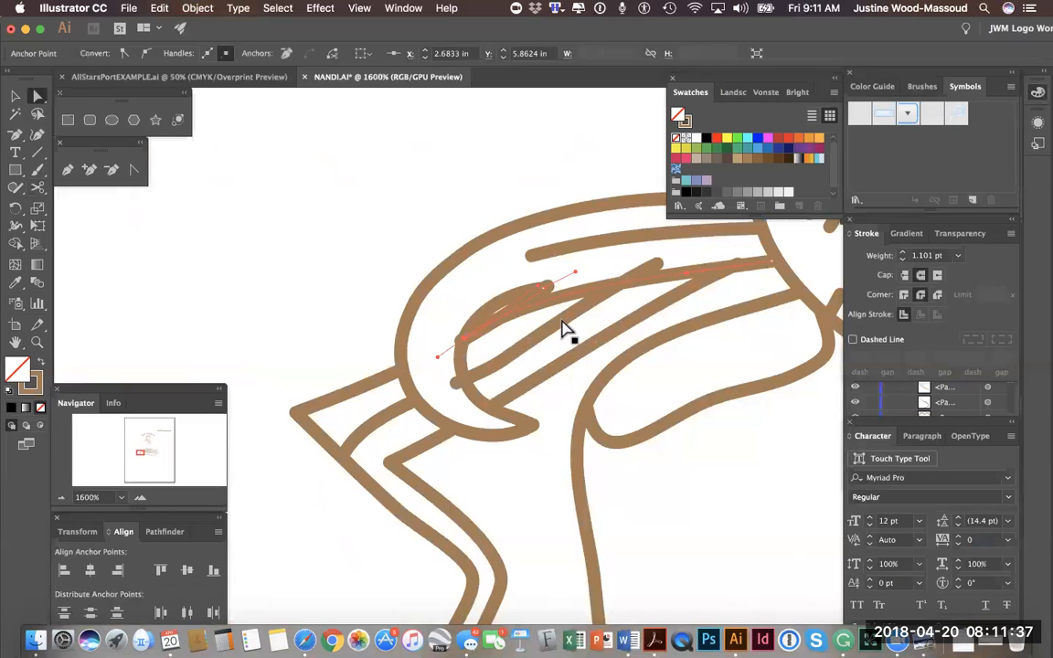
drag(576, 272, 611, 377)
key(super+z)
key(super+z)
key(super+z)
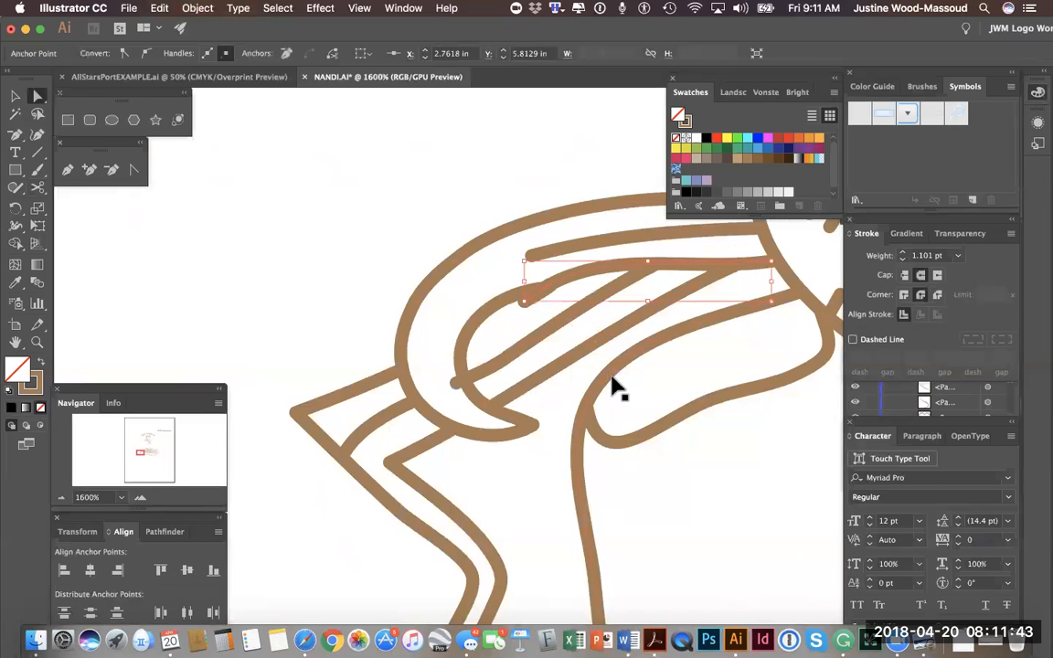
key(super+z)
Remove the separate line running from the curled ribbon's inner edge to the crescent roll by deleting its anchor point
click(111, 169)
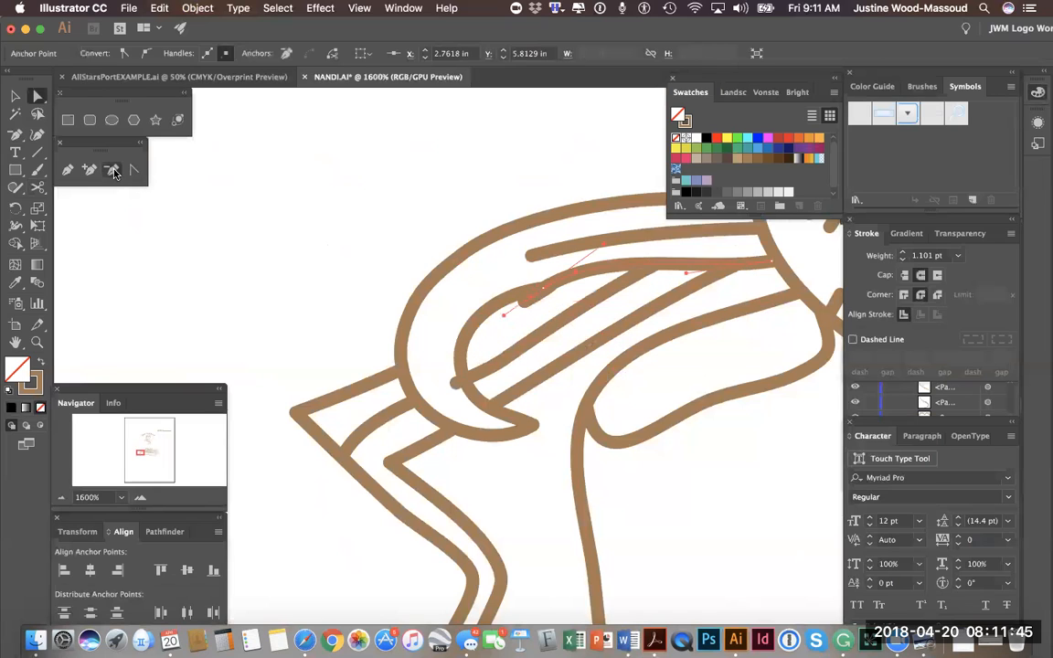
drag(545, 289, 529, 299)
click(529, 299)
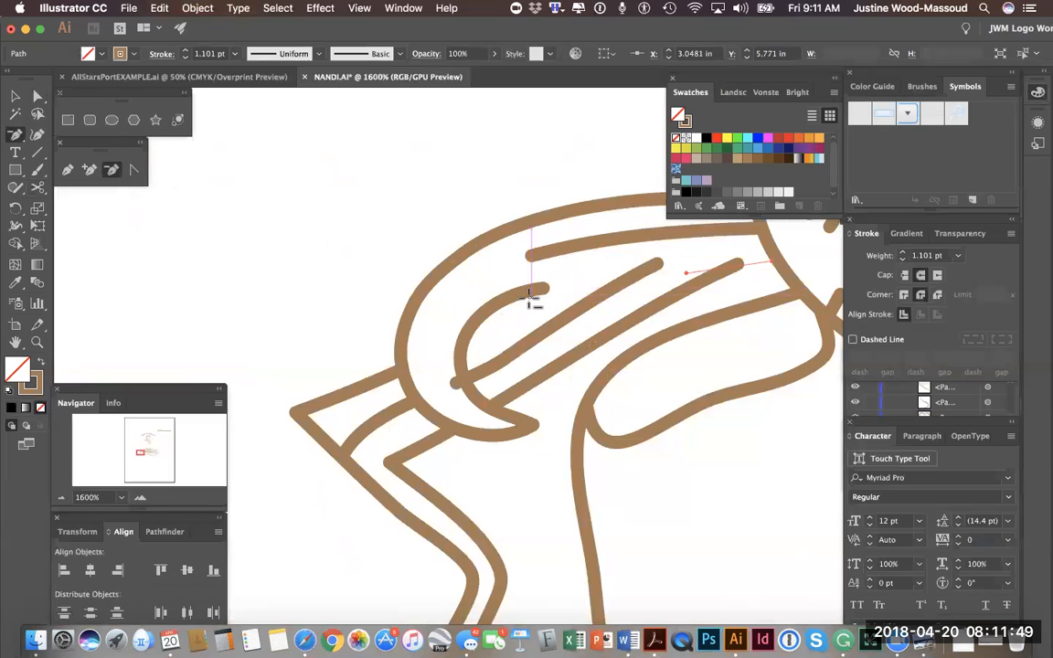
scroll(674, 291, right, 5)
scroll(673, 291, up, 2)
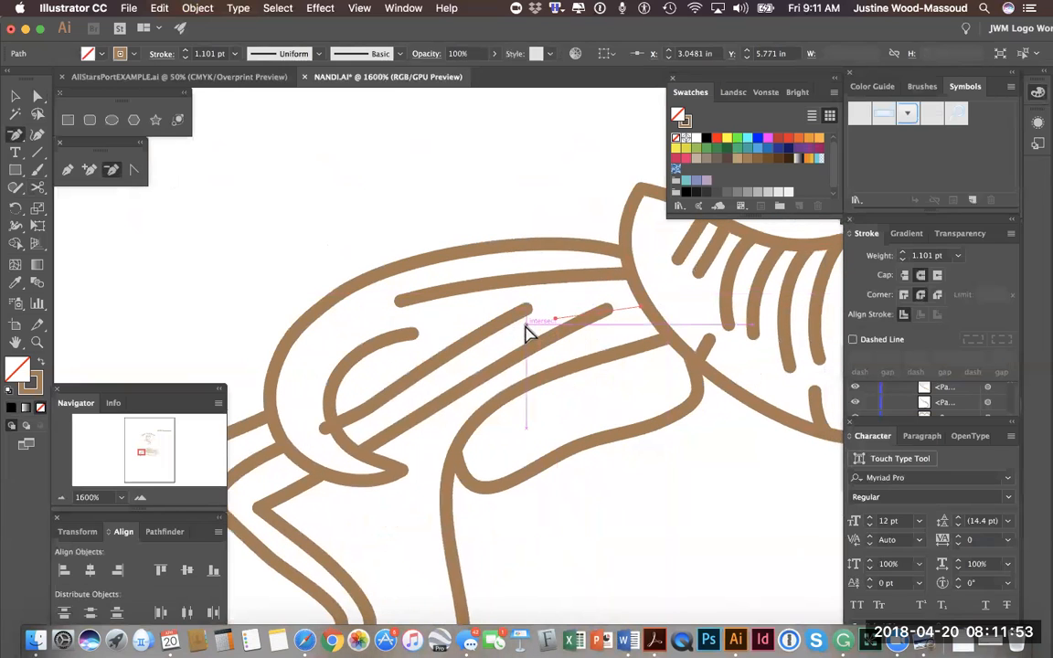
key(super+z)
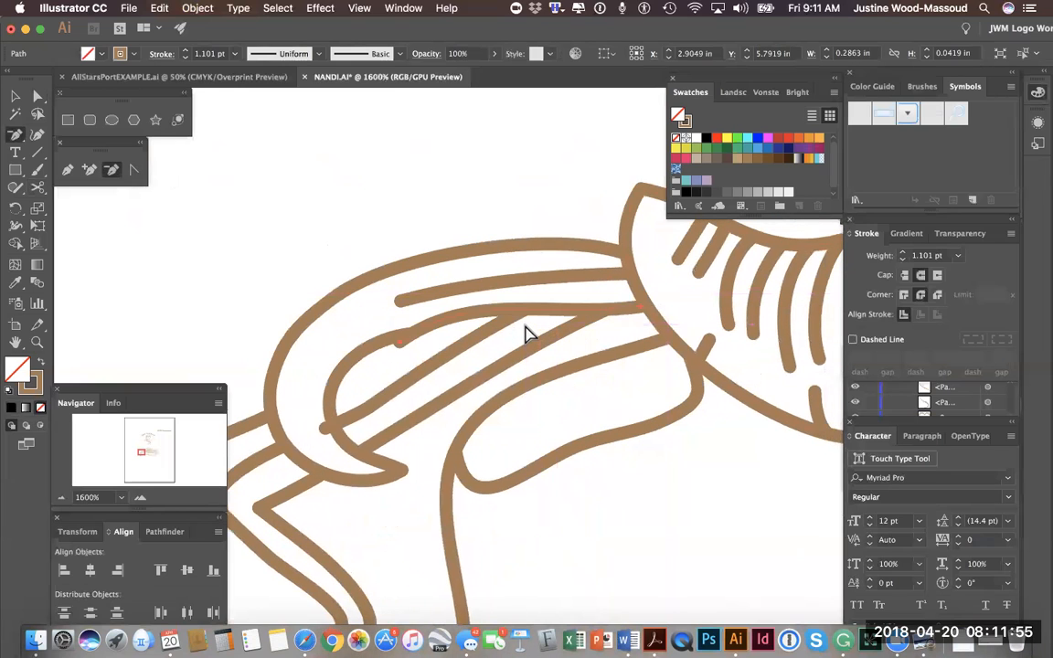
key(super+z)
Extend the inner edge of the curled ribbon end as one smooth curve up to the crescent roll's outline
click(38, 97)
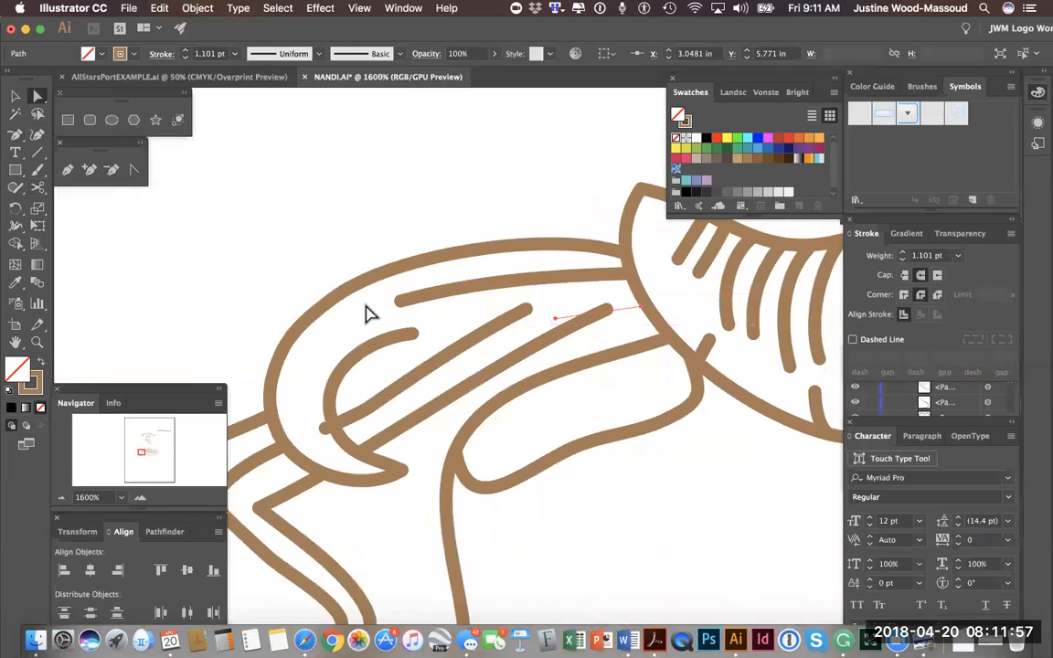
click(415, 337)
mouse_move(415, 337)
mouse_down()
mouse_move(644, 303)
mouse_move(388, 301)
mouse_up()
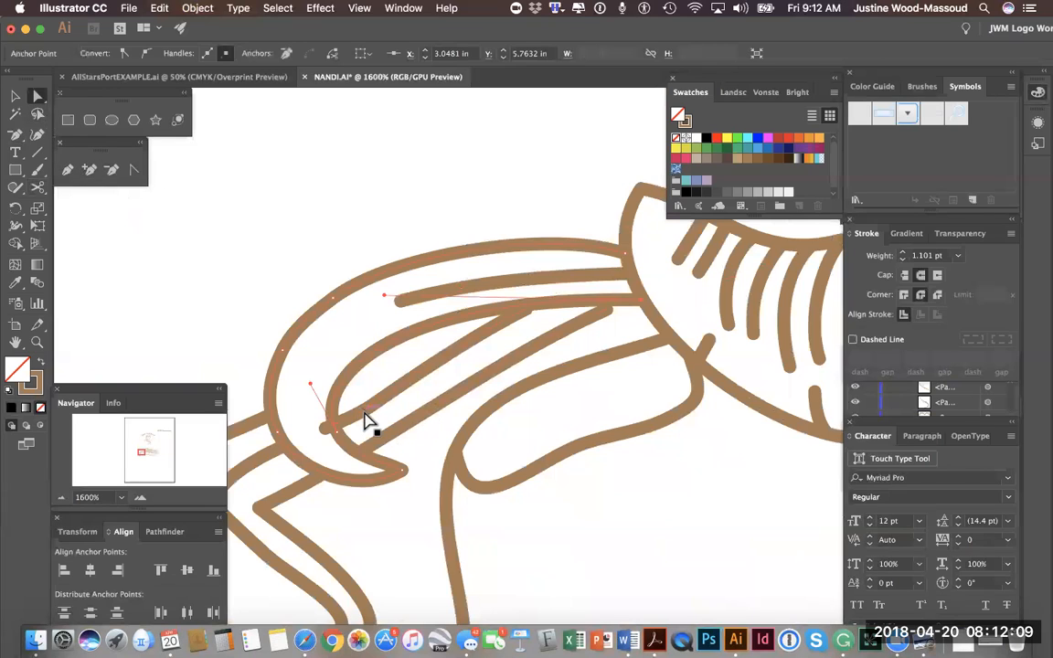
Reattach the loose ends of the two diagonal fold lines to the curled ribbon's inner edge
click(332, 429)
drag(326, 429, 333, 423)
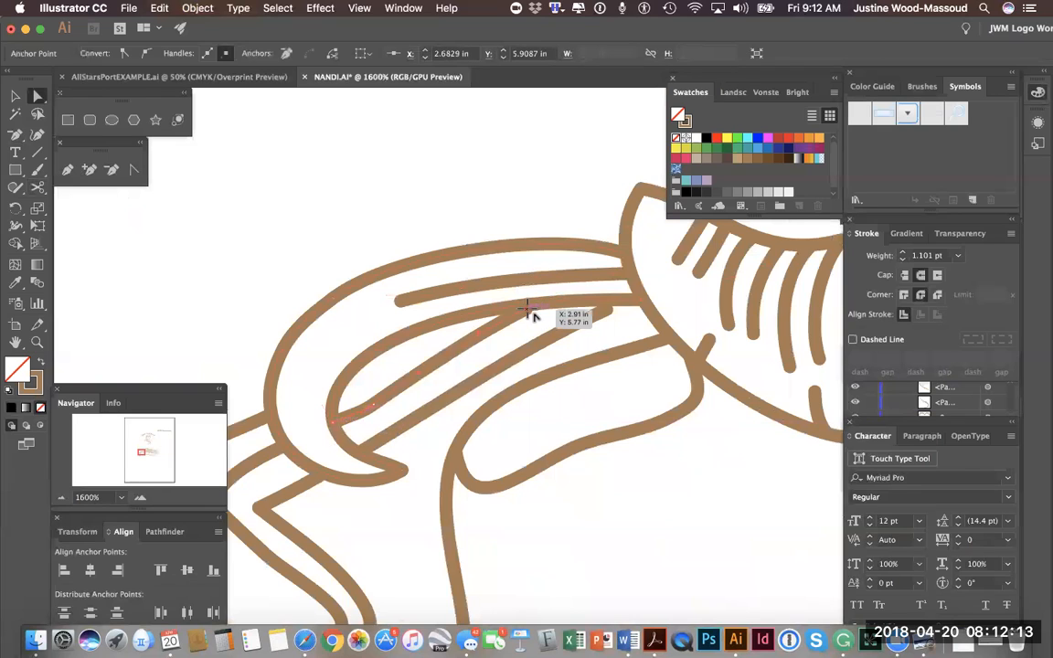
drag(535, 317, 523, 312)
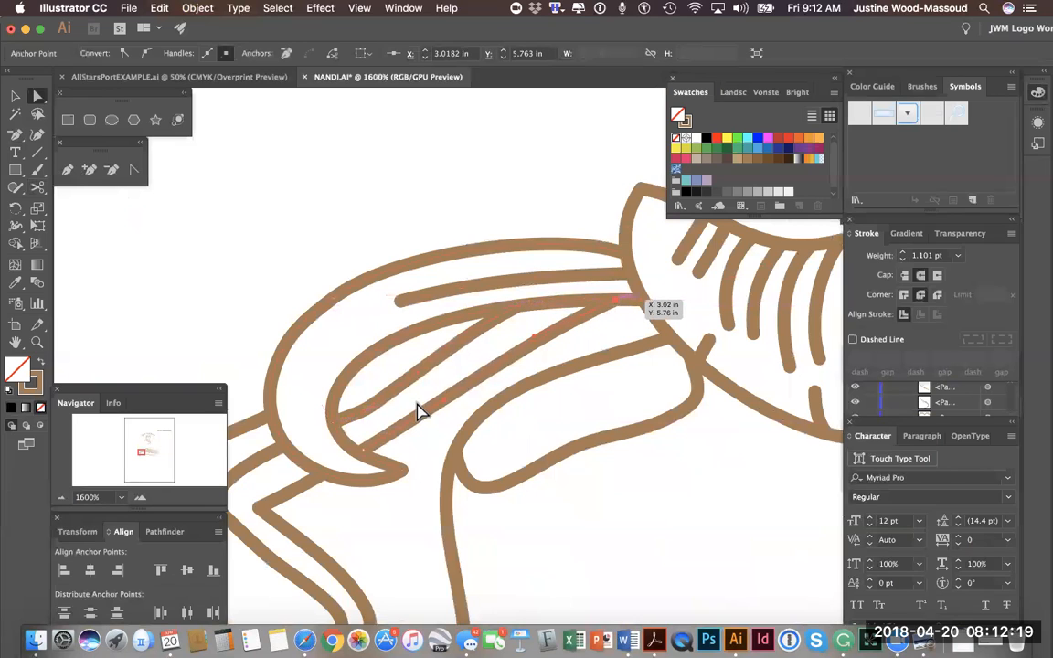
Smooth the upper fold line on the curled ribbon and lengthen its free end toward the curl, keeping it parallel to the outline
click(401, 305)
mouse_move(478, 282)
mouse_down()
mouse_move(485, 268)
mouse_move(532, 263)
mouse_up()
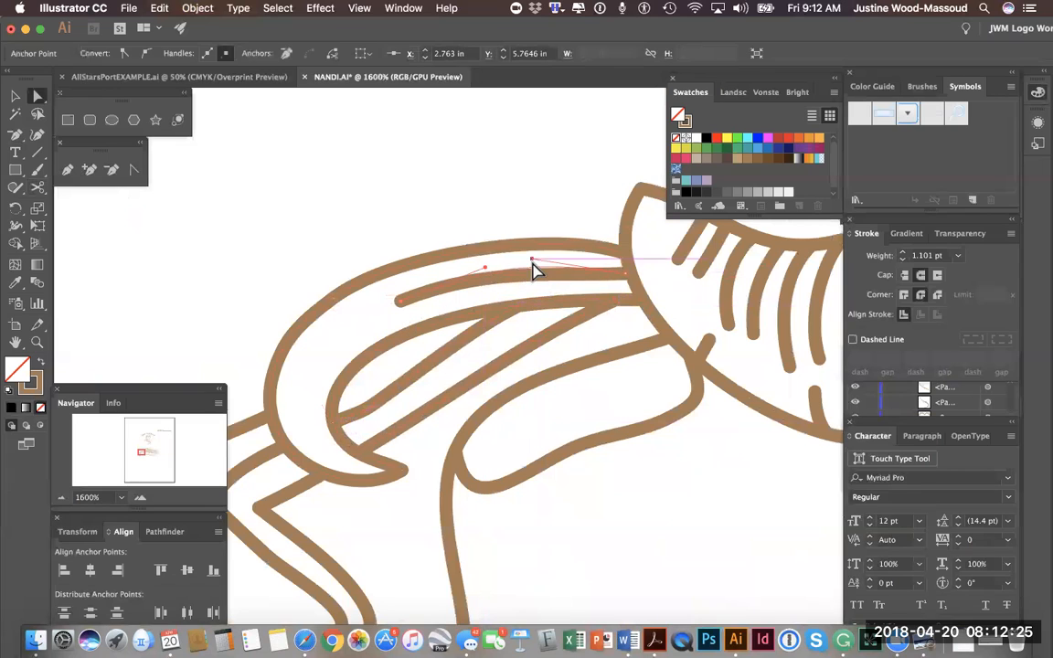
drag(400, 302, 363, 315)
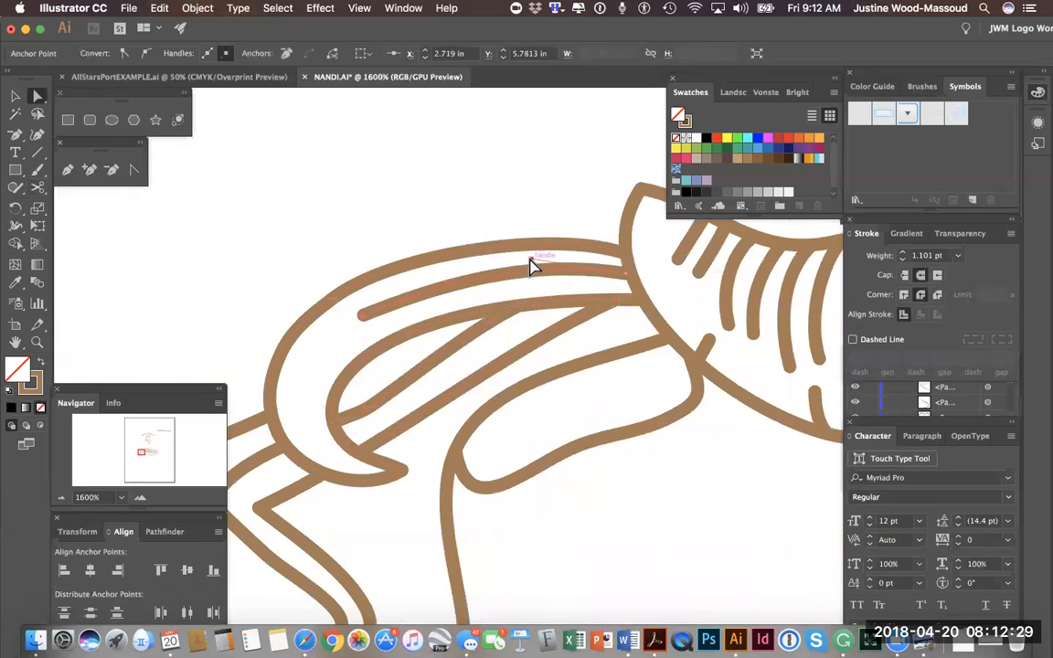
drag(530, 260, 525, 266)
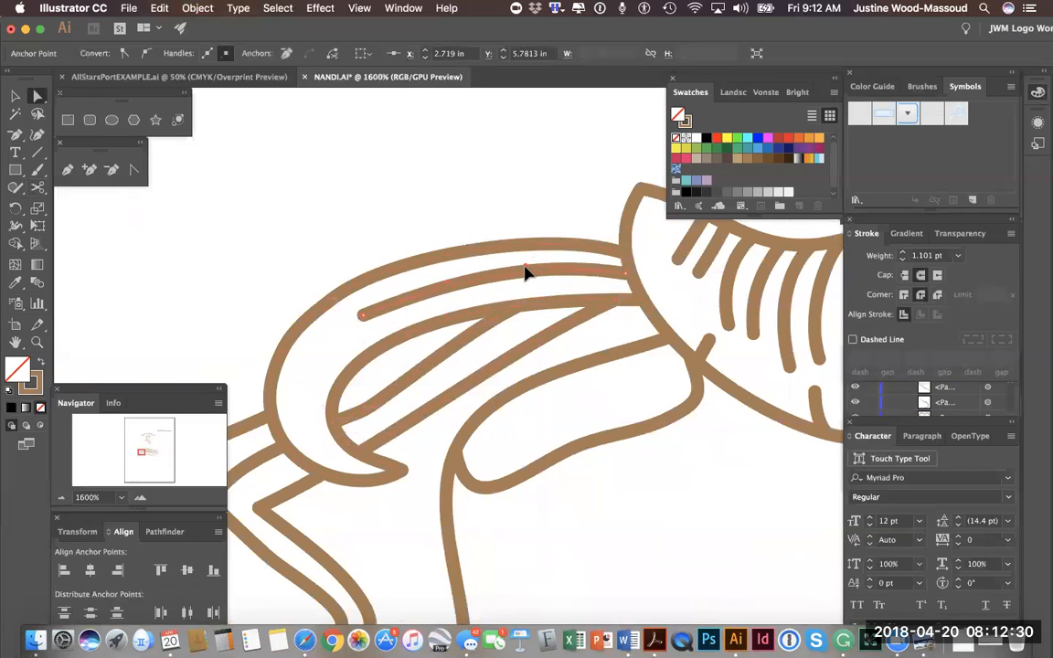
click(62, 498)
click(61, 498)
click(61, 498)
click(61, 497)
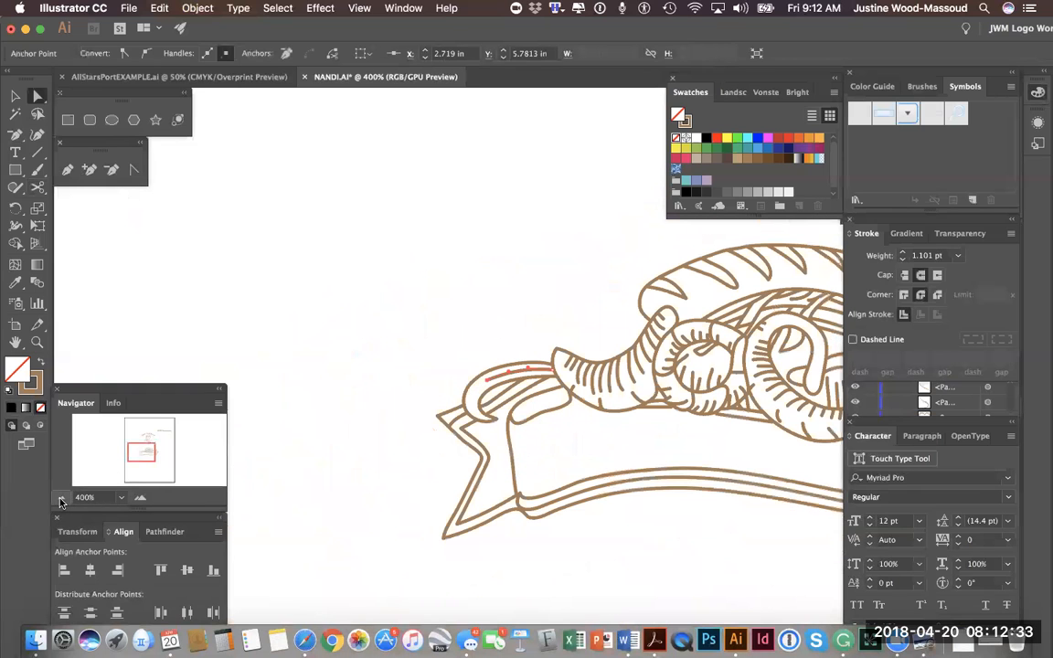
click(371, 315)
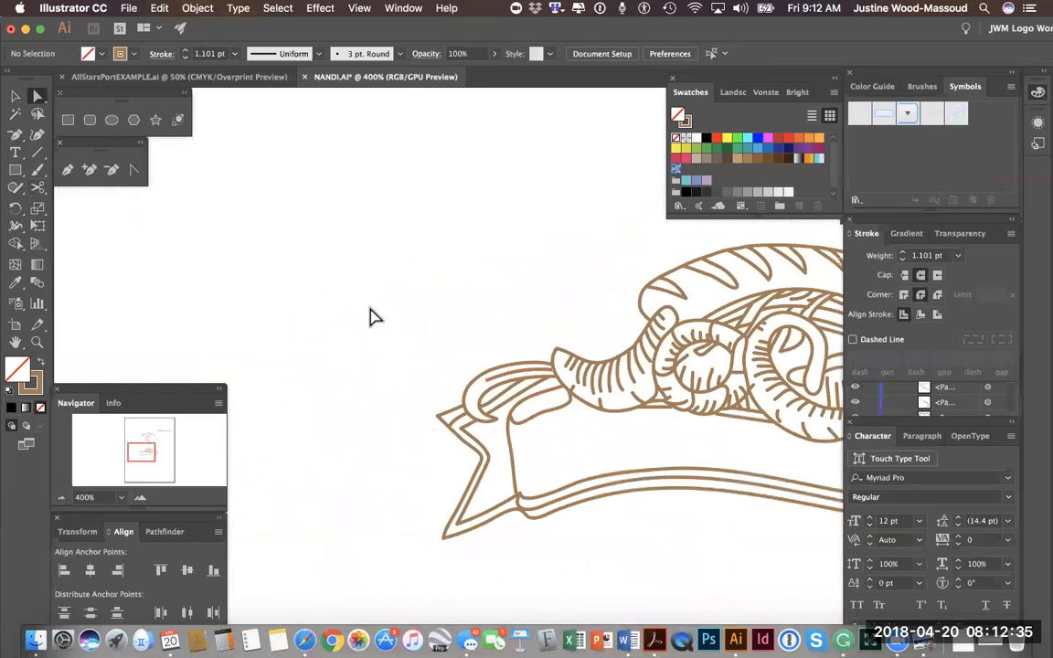
Join the loose ends of the two ribbon lines beneath the front baguette to the baguette's lower outline
scroll(371, 315, right, 5)
scroll(371, 315, down, 2)
scroll(371, 315, right, 2)
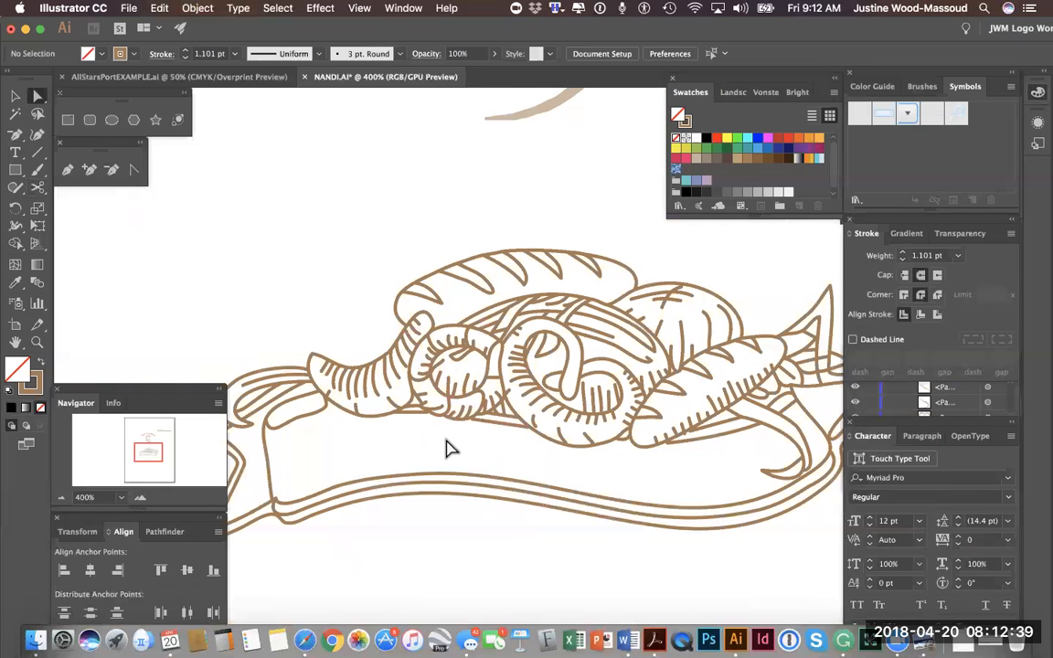
scroll(445, 448, right, 5)
scroll(445, 448, up, 1)
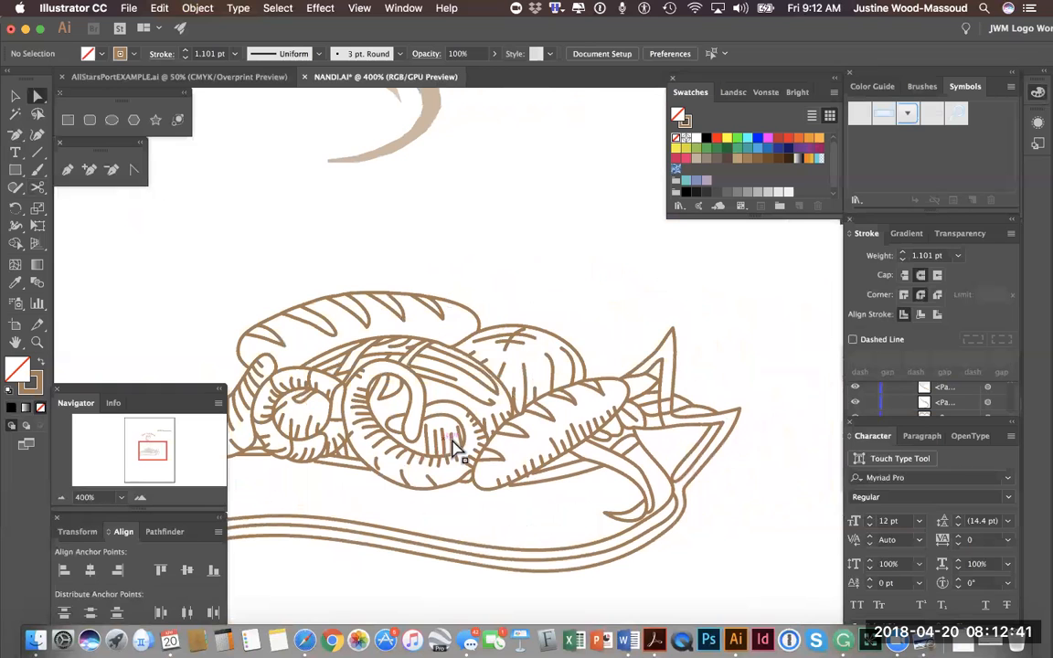
click(140, 497)
click(140, 497)
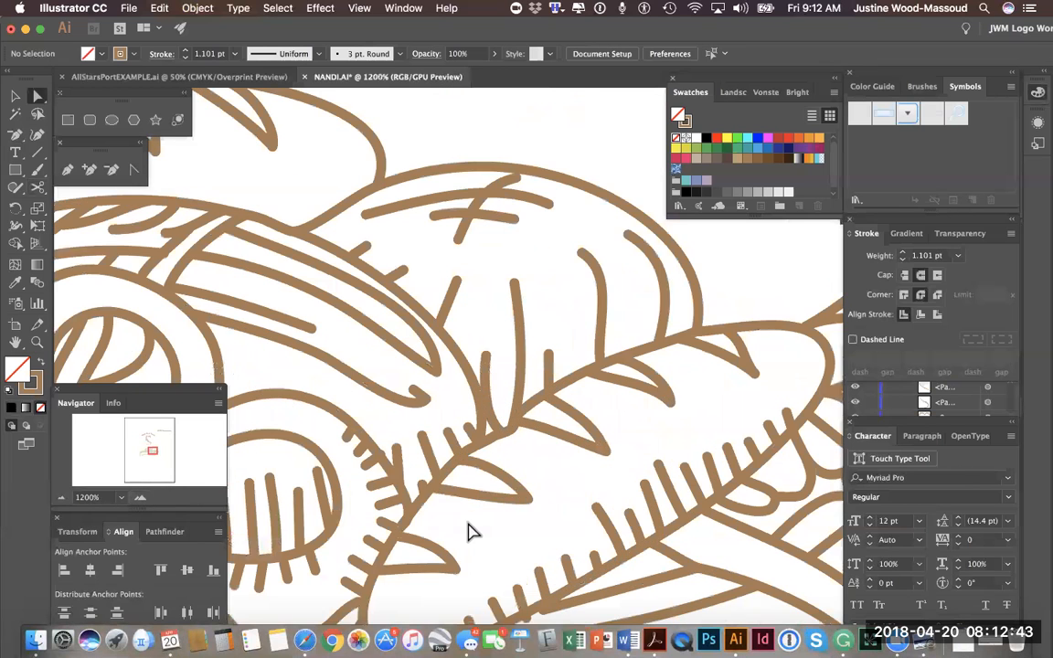
click(140, 497)
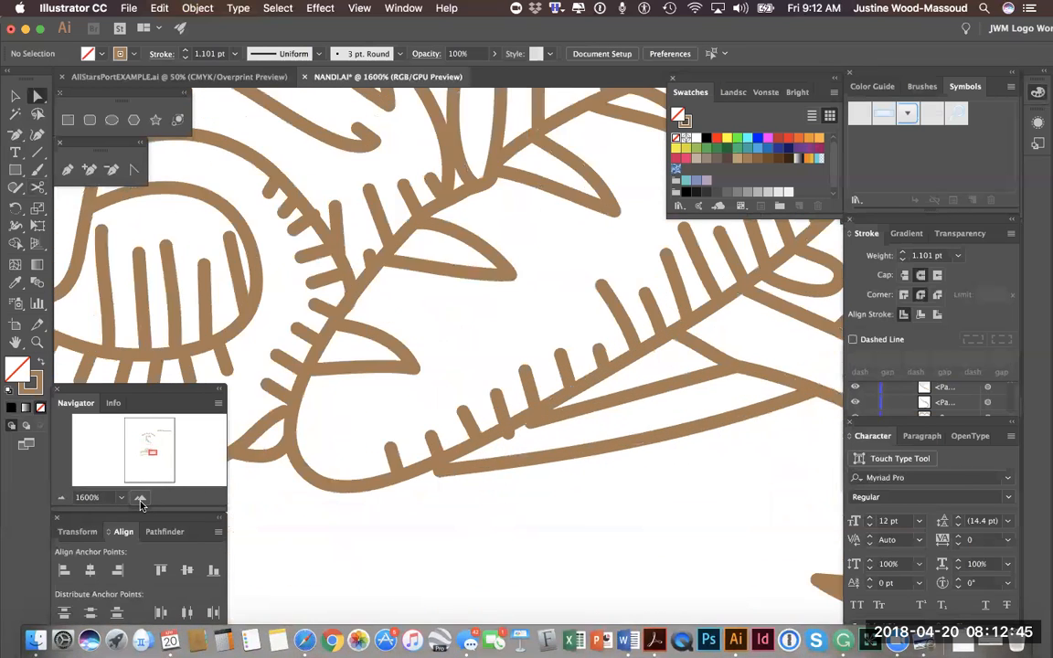
click(140, 497)
drag(483, 447, 529, 417)
drag(386, 512, 387, 489)
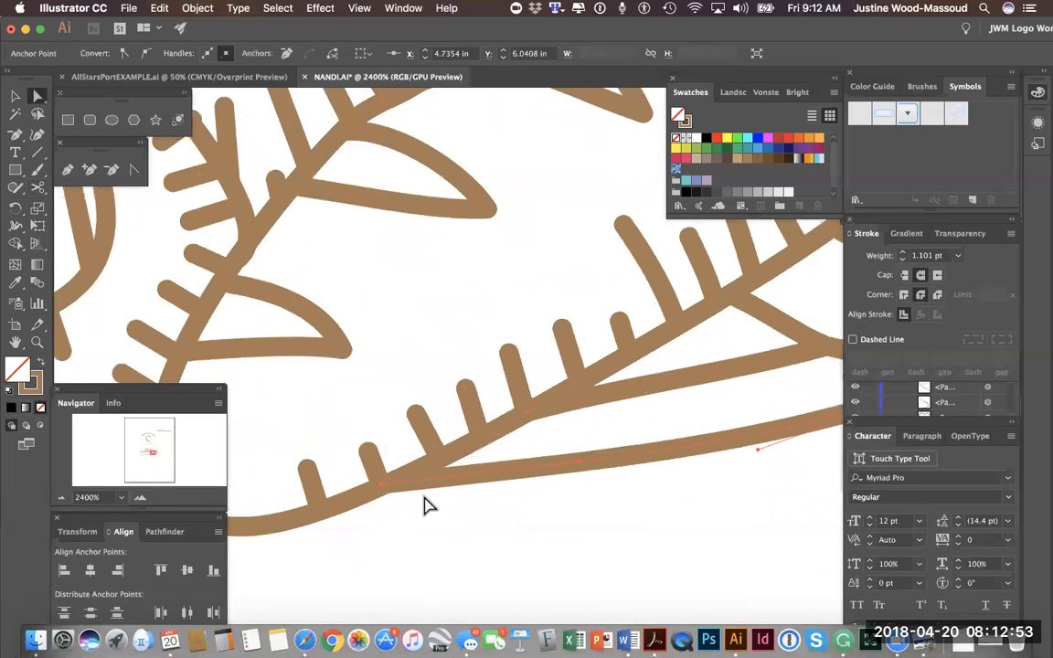
Flatten the arch of the short curved line where the ribbon folds below the front baguette's upper end
scroll(424, 497, right, 5)
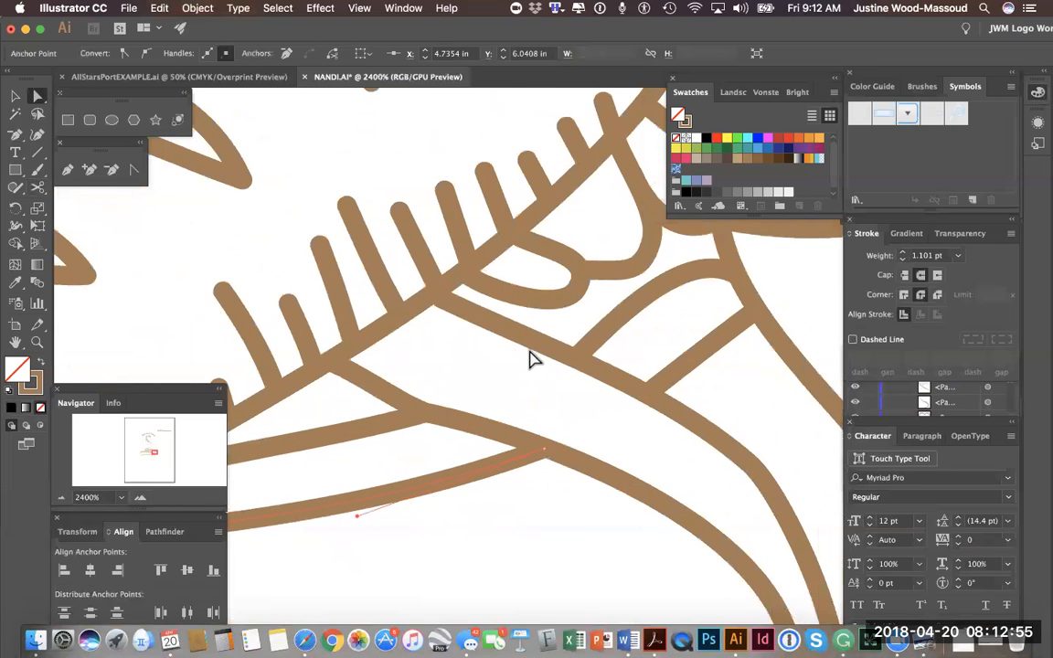
drag(589, 277, 567, 320)
scroll(555, 347, right, 5)
click(549, 374)
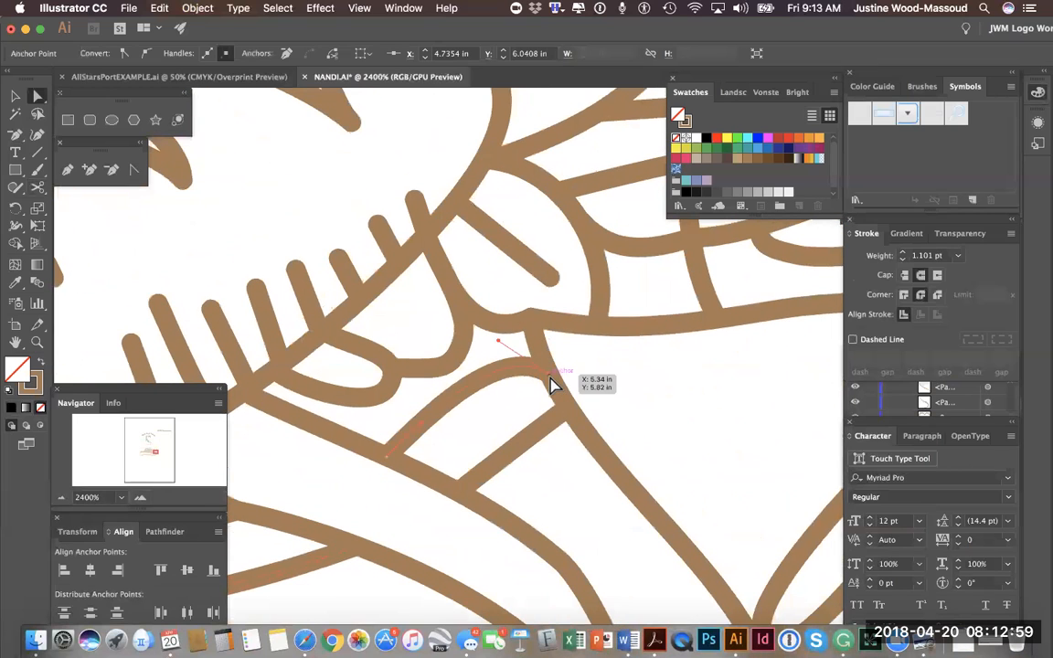
drag(497, 338, 457, 379)
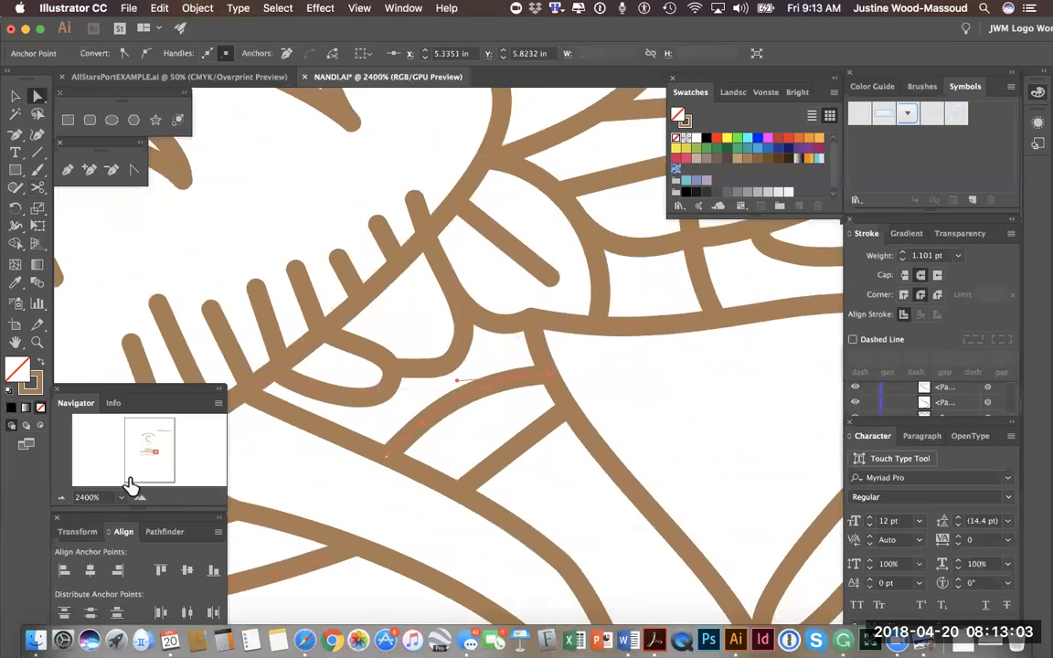
Pull back the two line ends crossing the upright pointed ribbon tail so they stop at its edges and leave its band clear
click(61, 497)
click(61, 497)
click(62, 497)
click(61, 497)
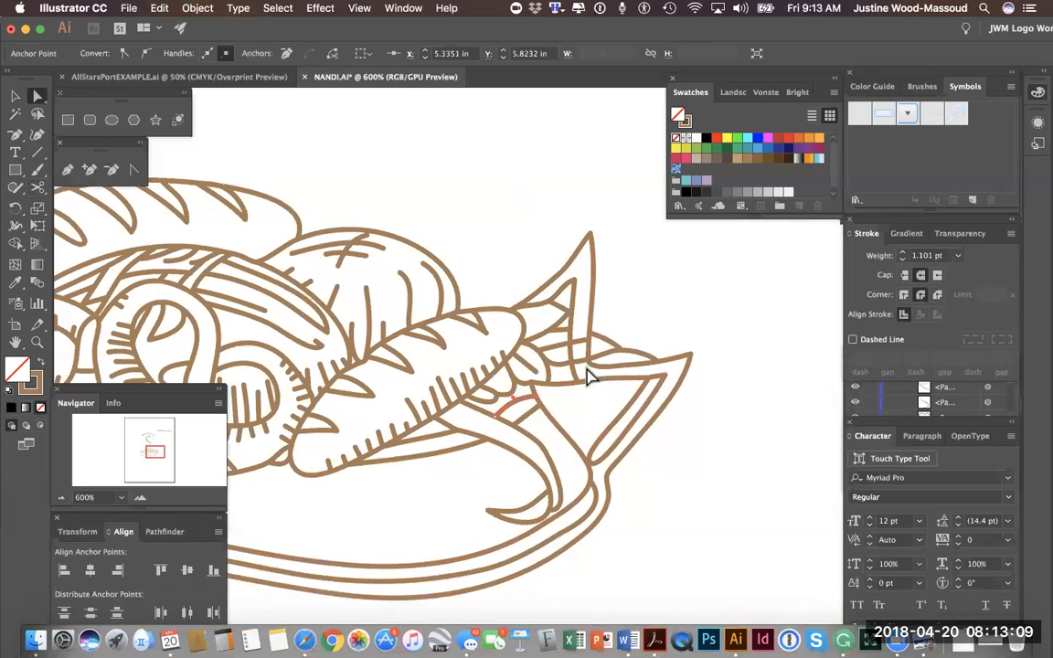
click(140, 497)
click(140, 497)
click(140, 497)
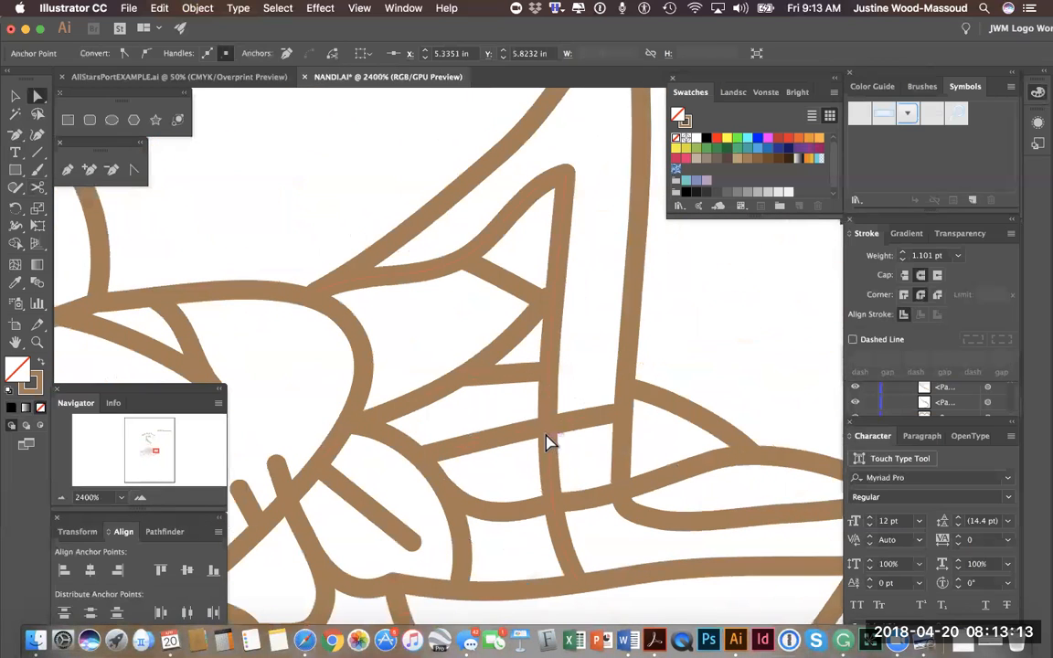
mouse_move(549, 435)
mouse_down()
mouse_move(616, 427)
mouse_move(556, 425)
mouse_move(552, 436)
mouse_up()
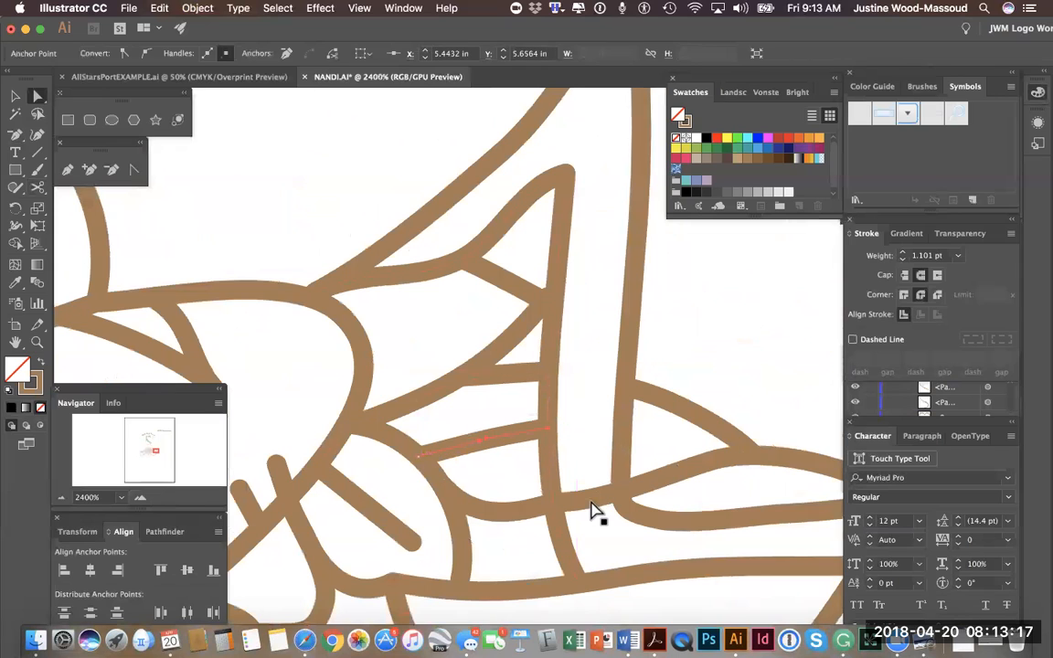
click(561, 501)
drag(556, 502, 620, 490)
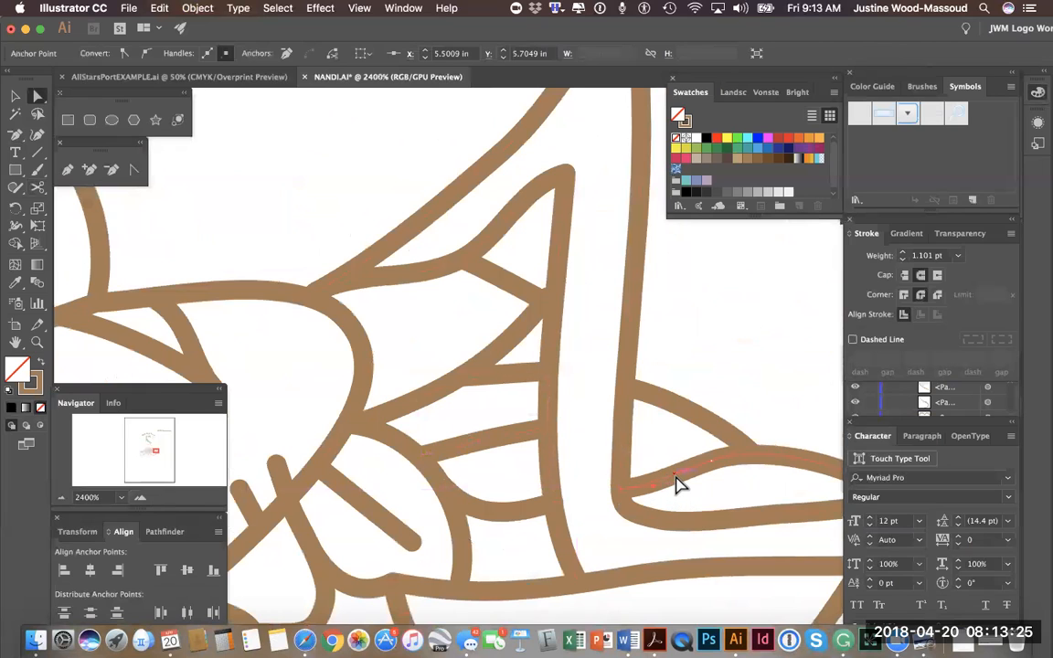
click(60, 498)
click(60, 498)
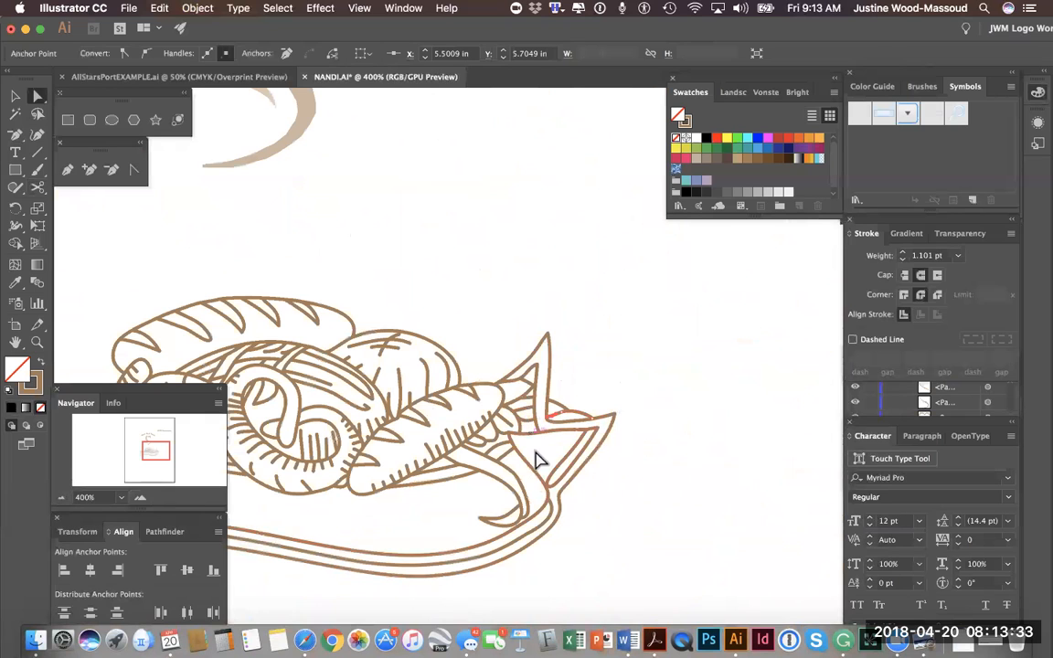
scroll(561, 459, down, 5)
scroll(561, 460, left, 8)
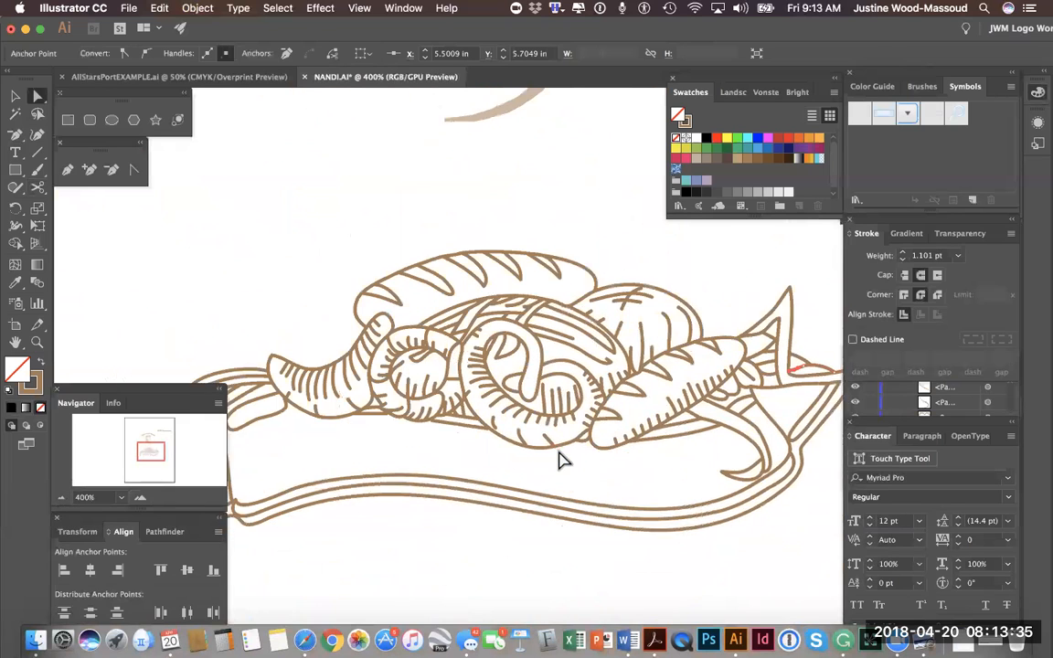
scroll(561, 460, right, 6)
scroll(561, 459, up, 2)
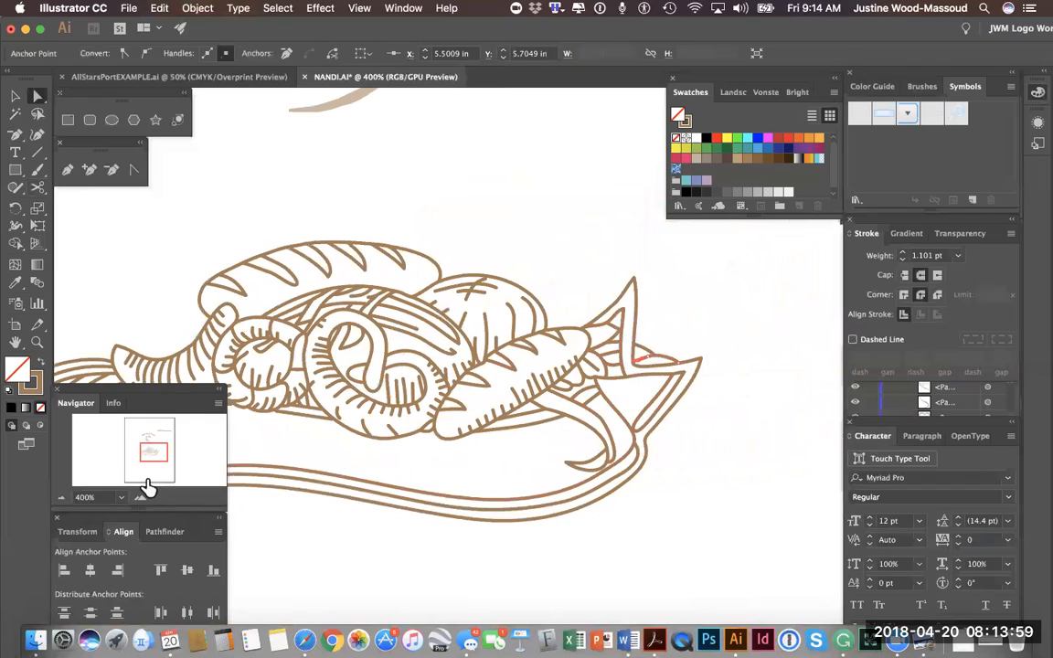
Add the text line "COME BACK PLEASE" above the bread artwork with the Type tool, and delete it again
click(14, 153)
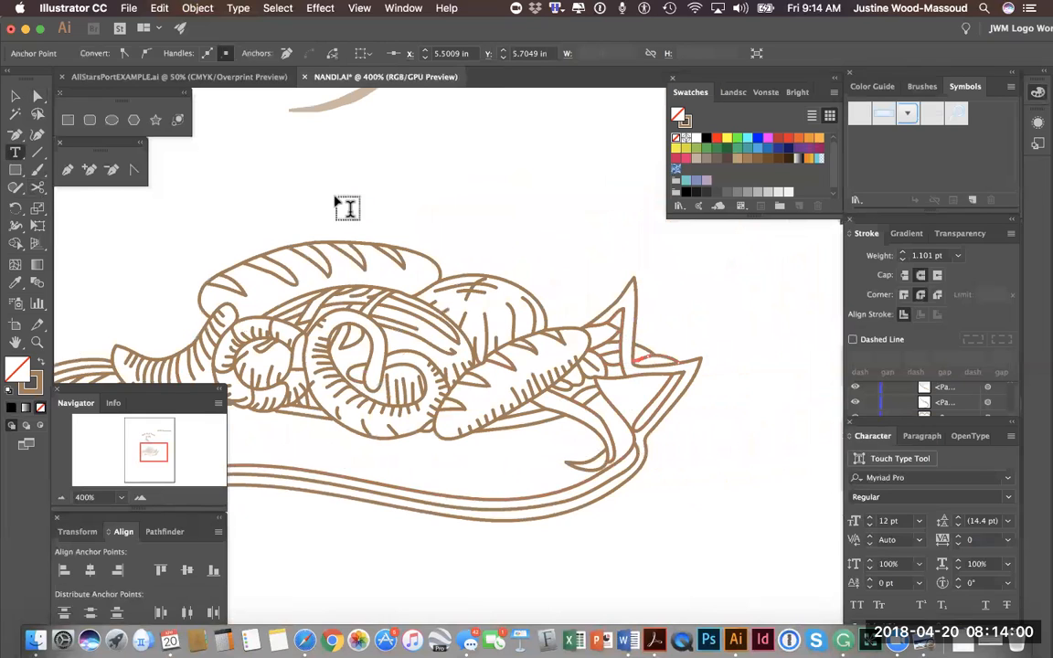
click(247, 188)
text(COM)
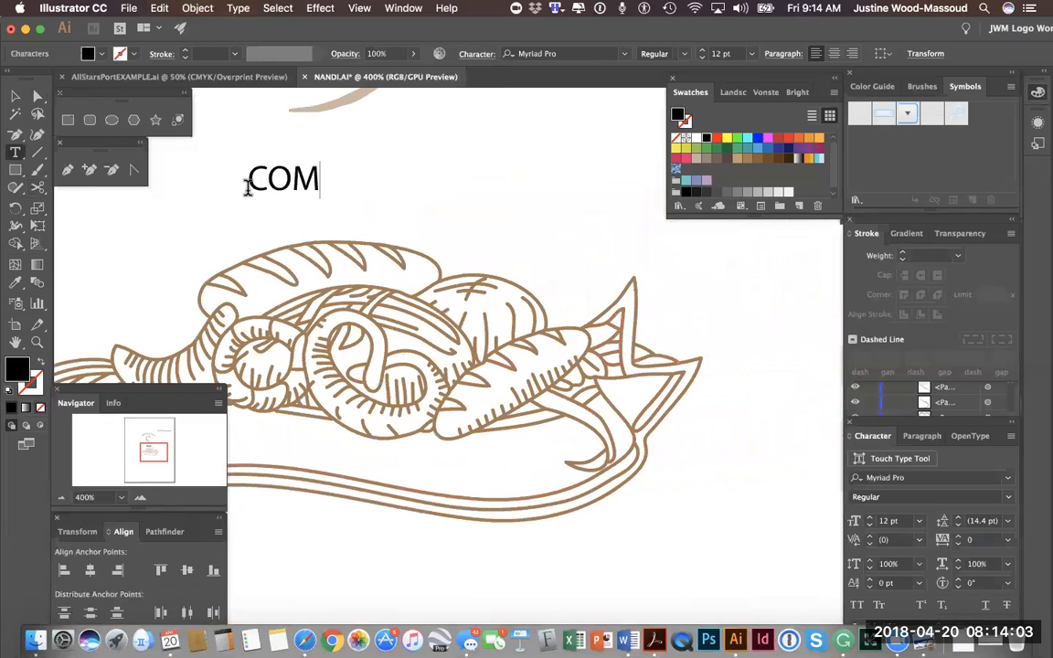
text(E BA)
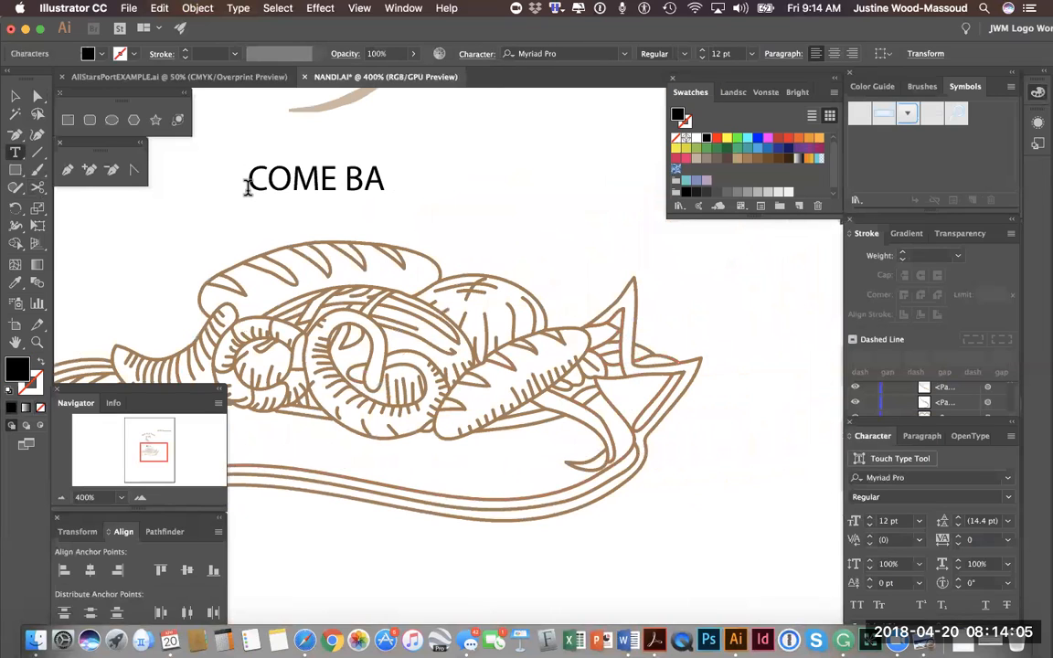
text(CK PLEASE)
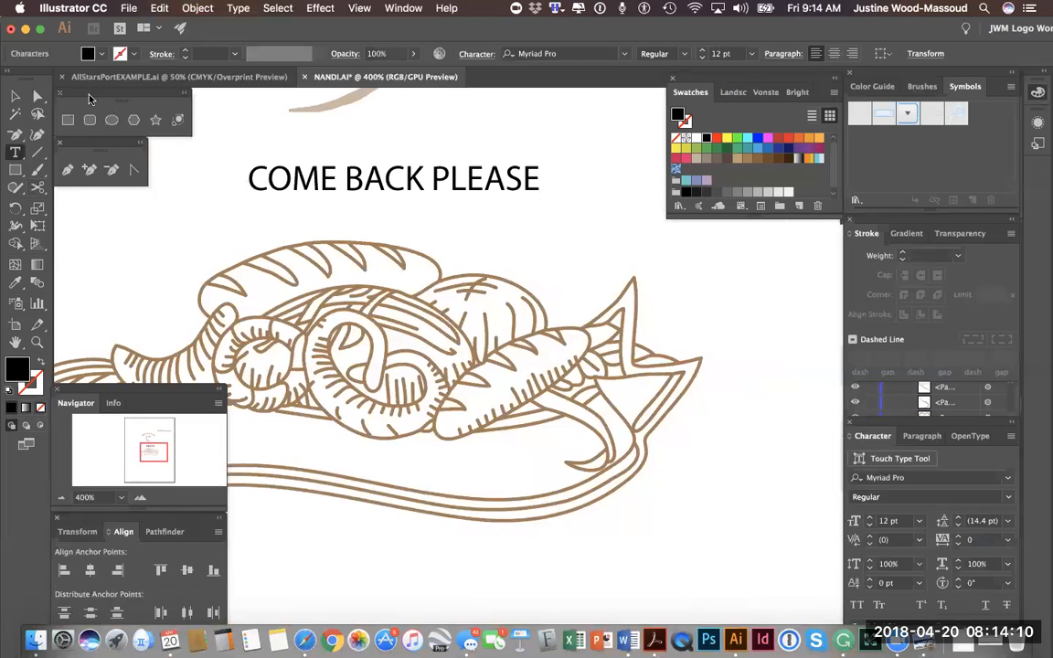
click(13, 97)
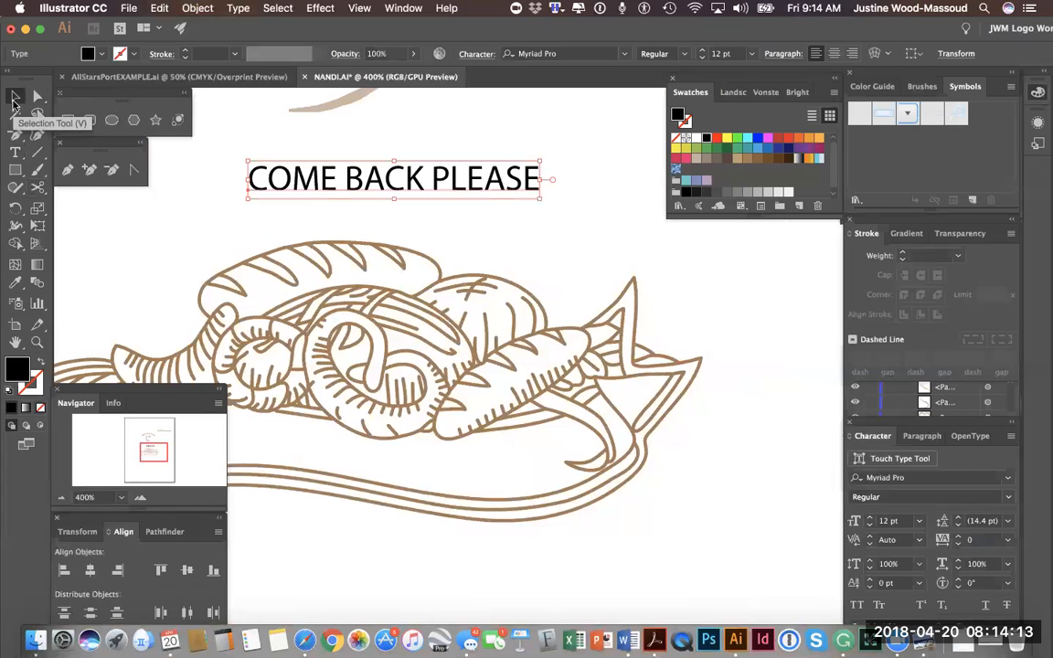
key(Delete)
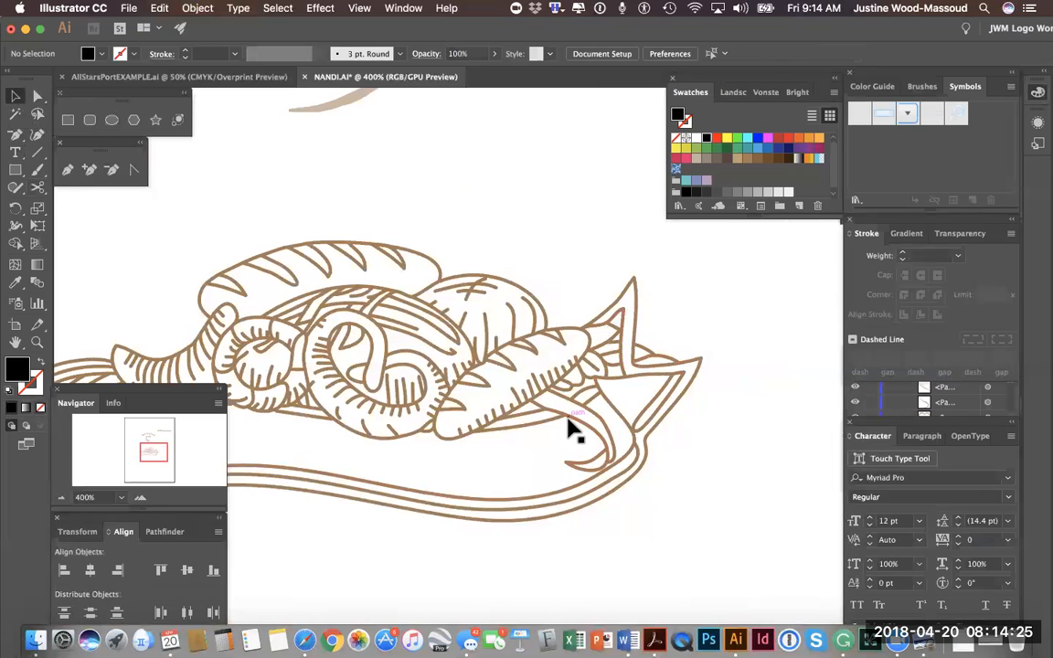
scroll(570, 430, left, 10)
scroll(570, 430, right, 10)
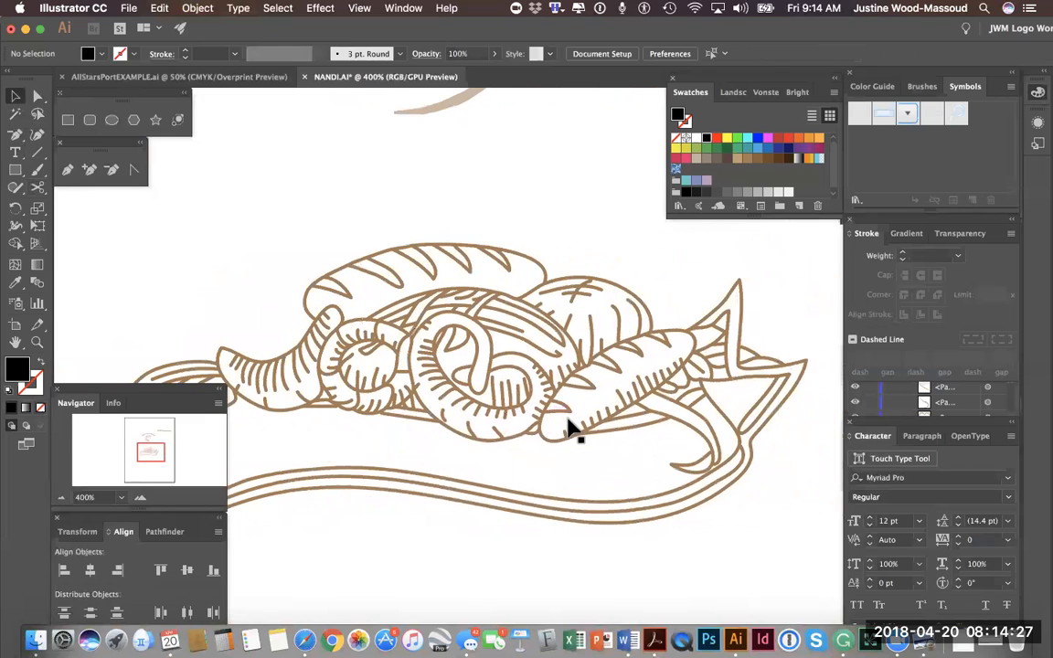
scroll(570, 430, down, 1)
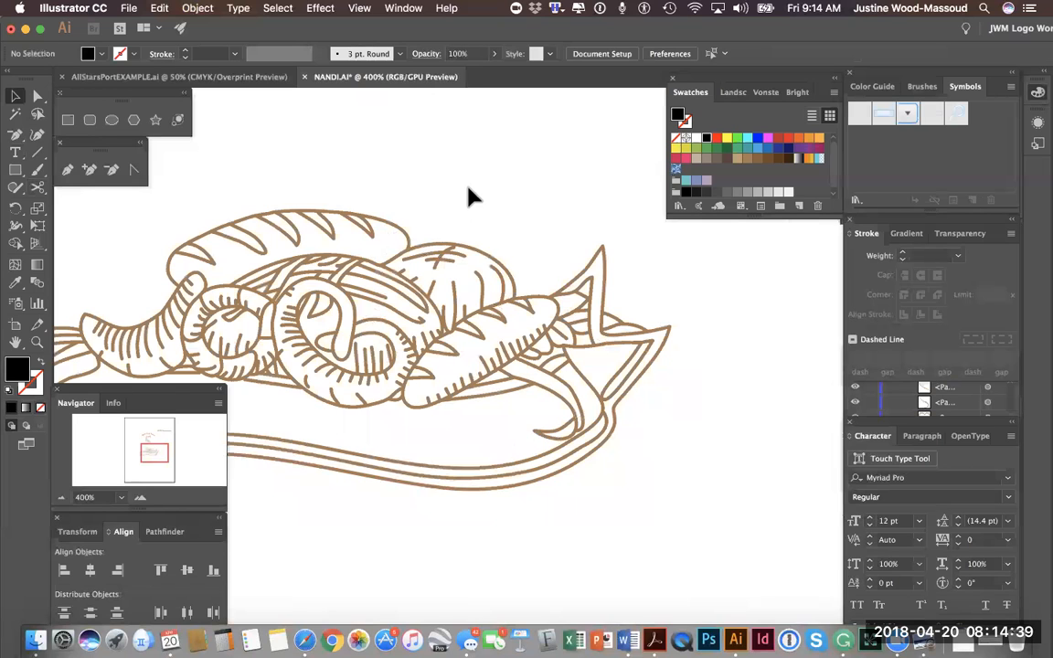
scroll(468, 192, left, 4)
scroll(468, 192, up, 1)
scroll(468, 195, left, 3)
scroll(468, 195, down, 1)
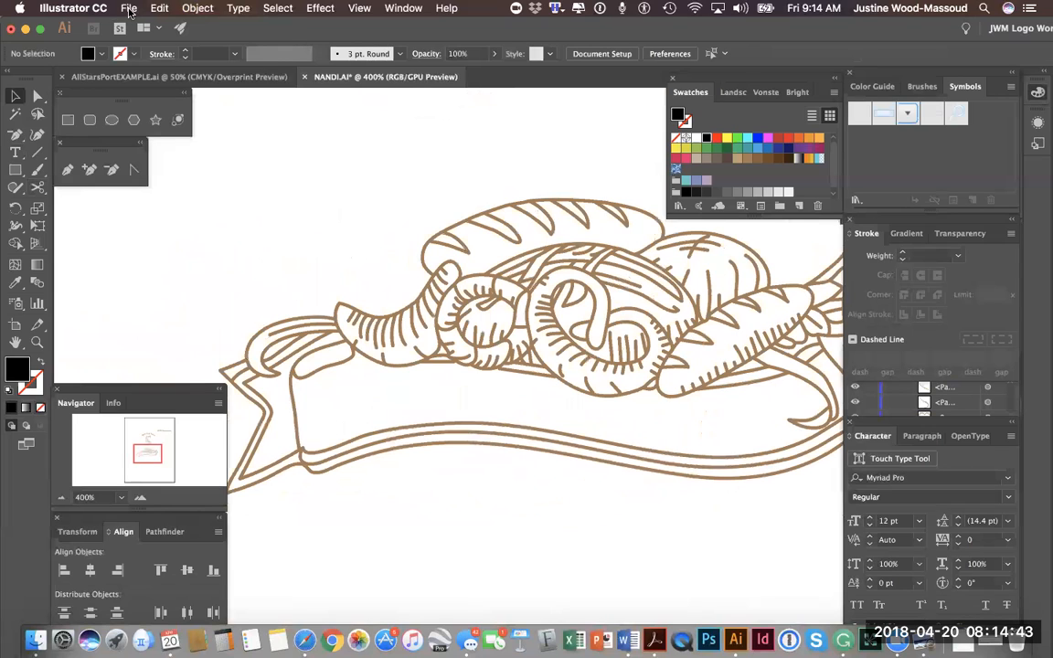
click(121, 8)
mouse_move(168, 69)
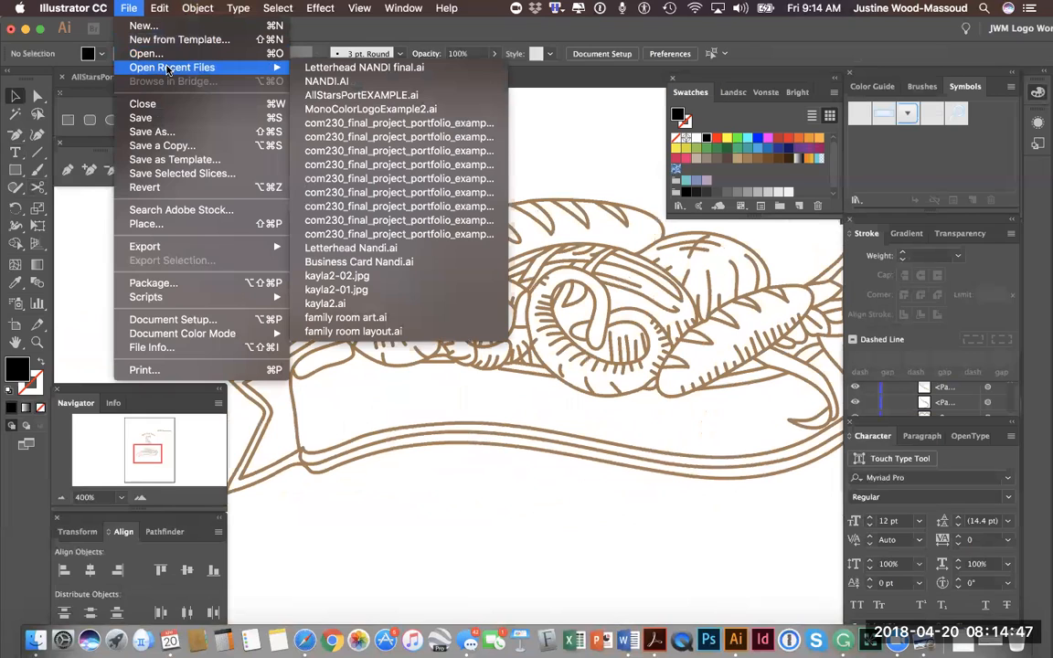
click(168, 69)
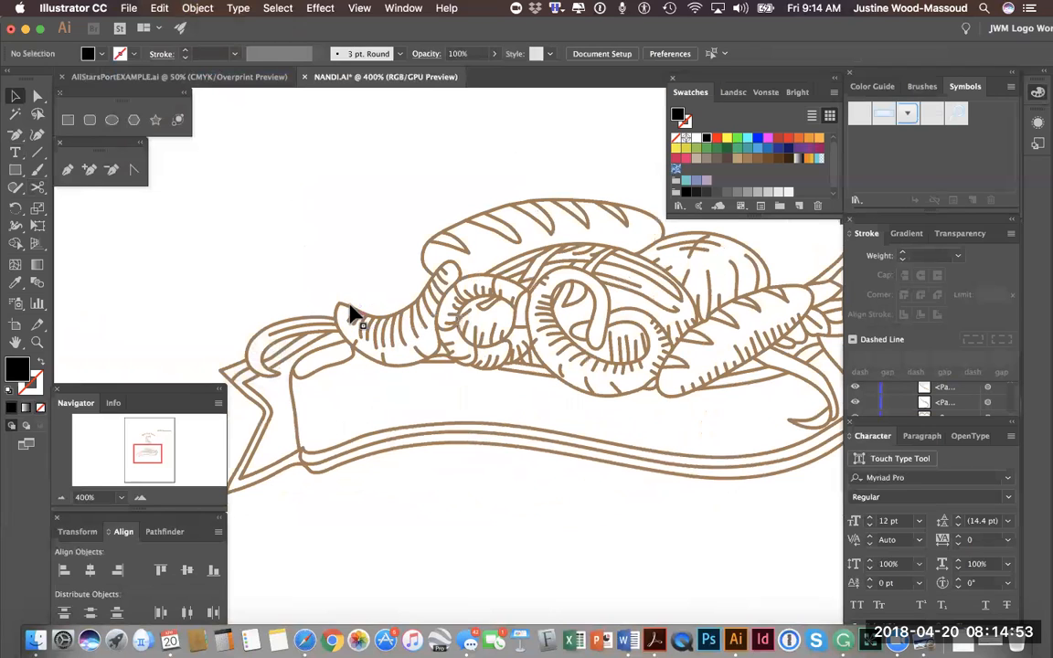
Open WCSYearbookCover2017-18FRONT.ai from the 2017-2018 folder of Documents > UFLYDesign > ClientWork > Westfield Yearbook
click(128, 9)
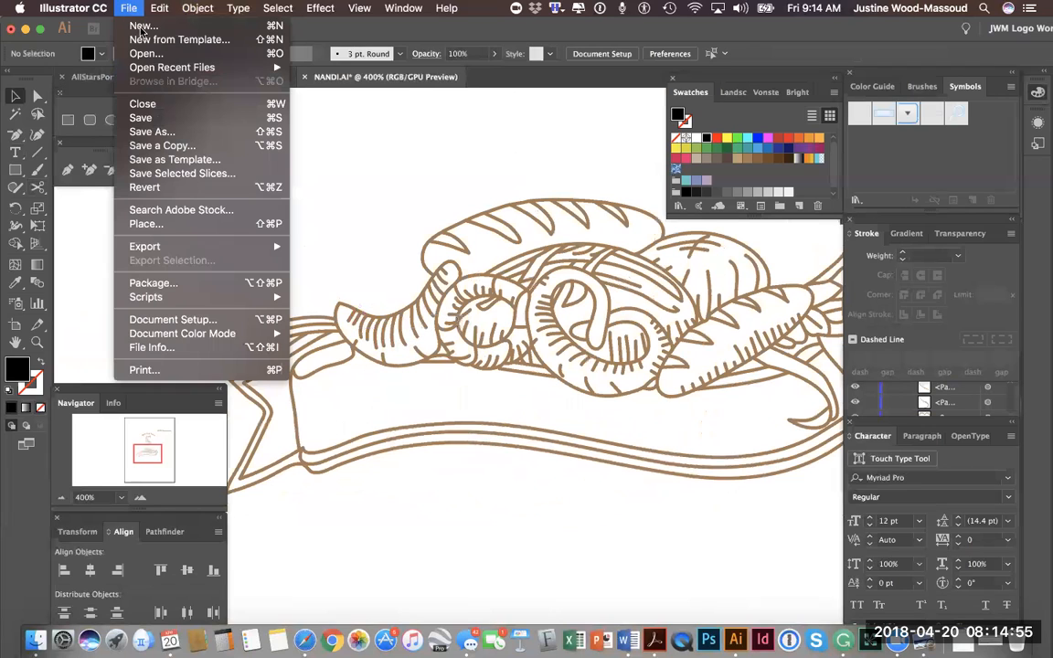
mouse_move(156, 71)
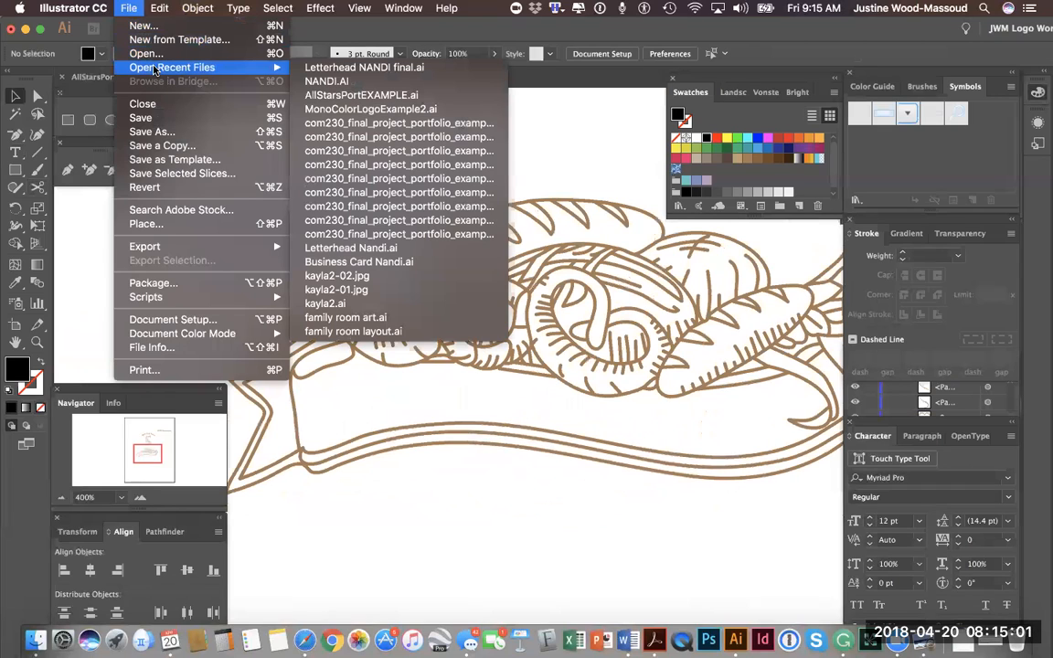
click(151, 53)
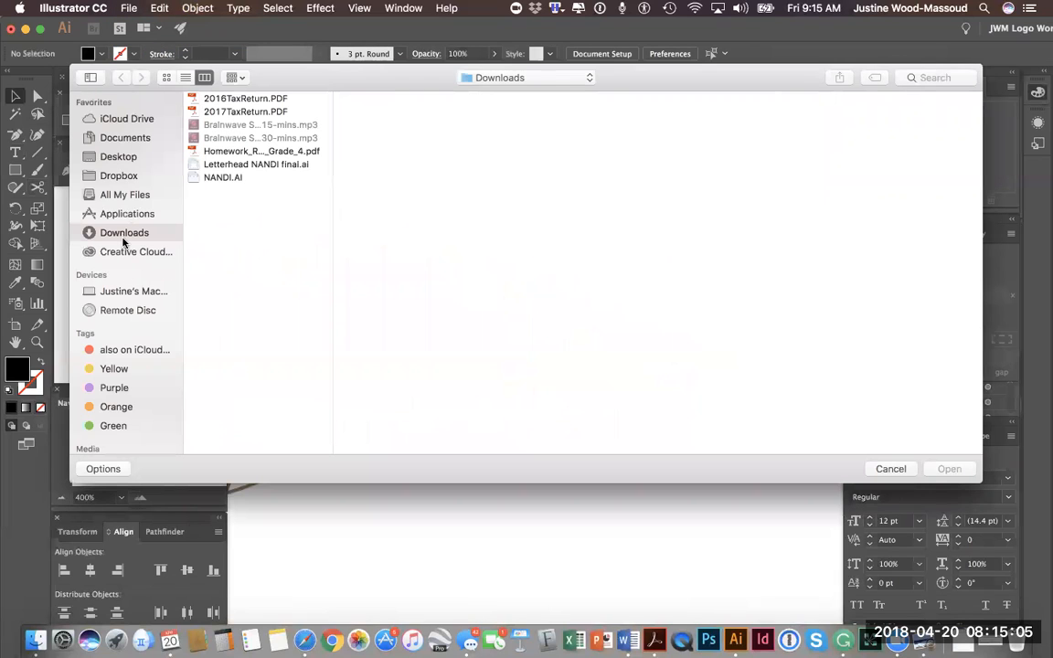
click(121, 140)
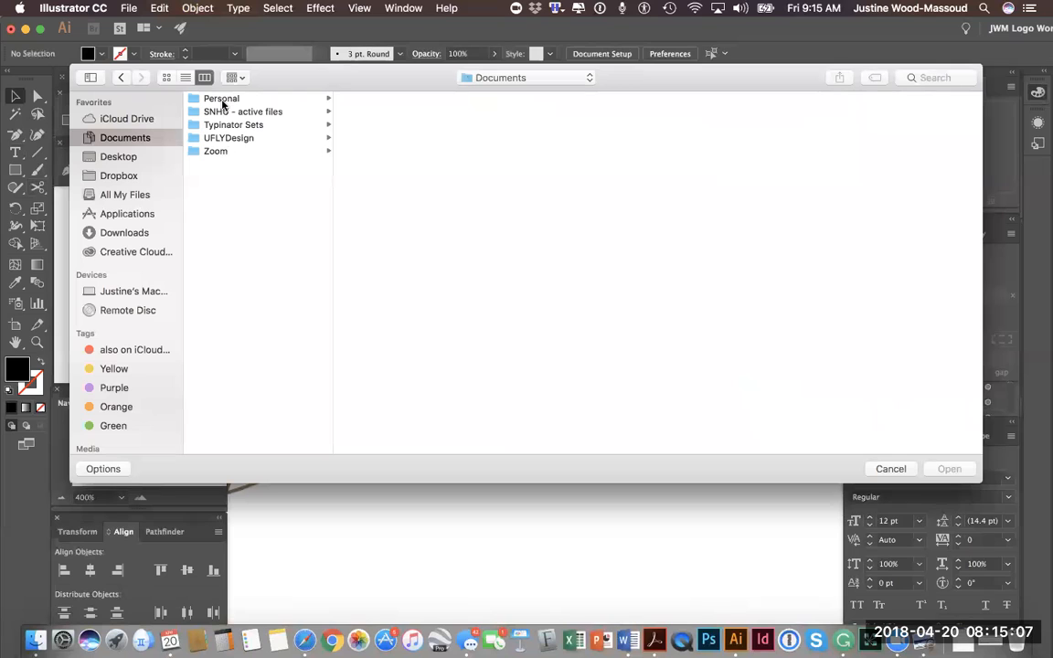
click(229, 139)
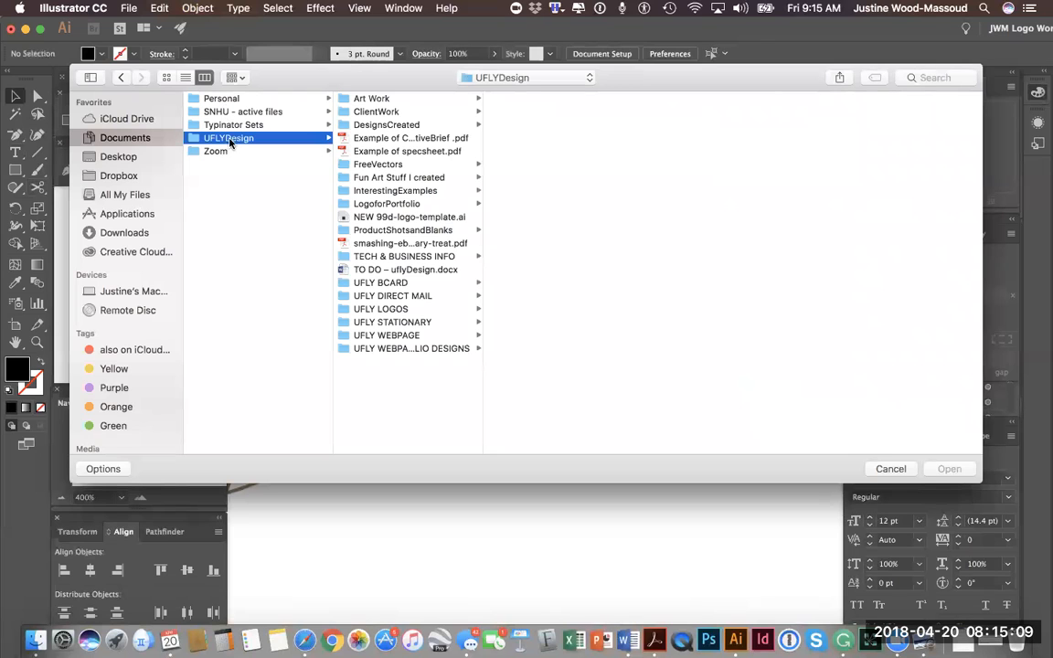
click(373, 112)
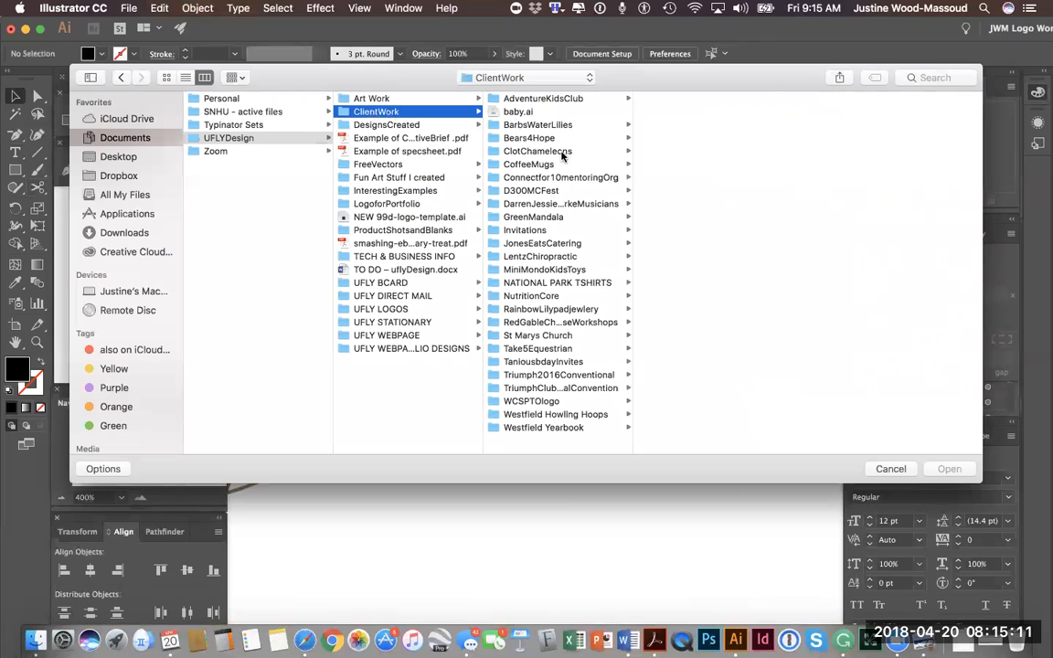
click(561, 429)
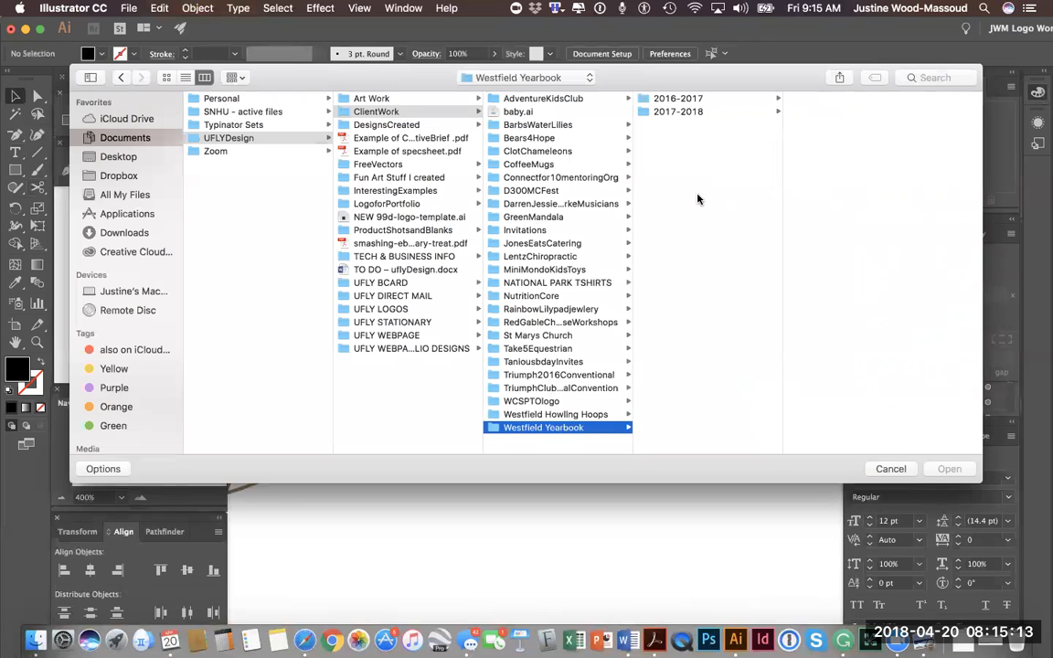
drag(427, 74, 343, 182)
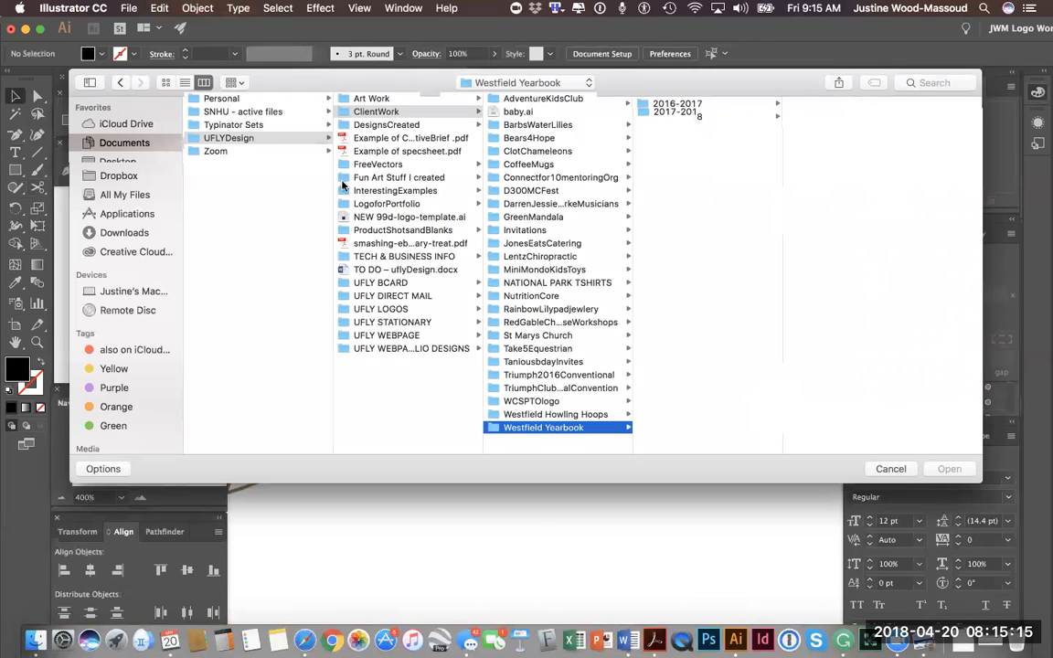
click(582, 208)
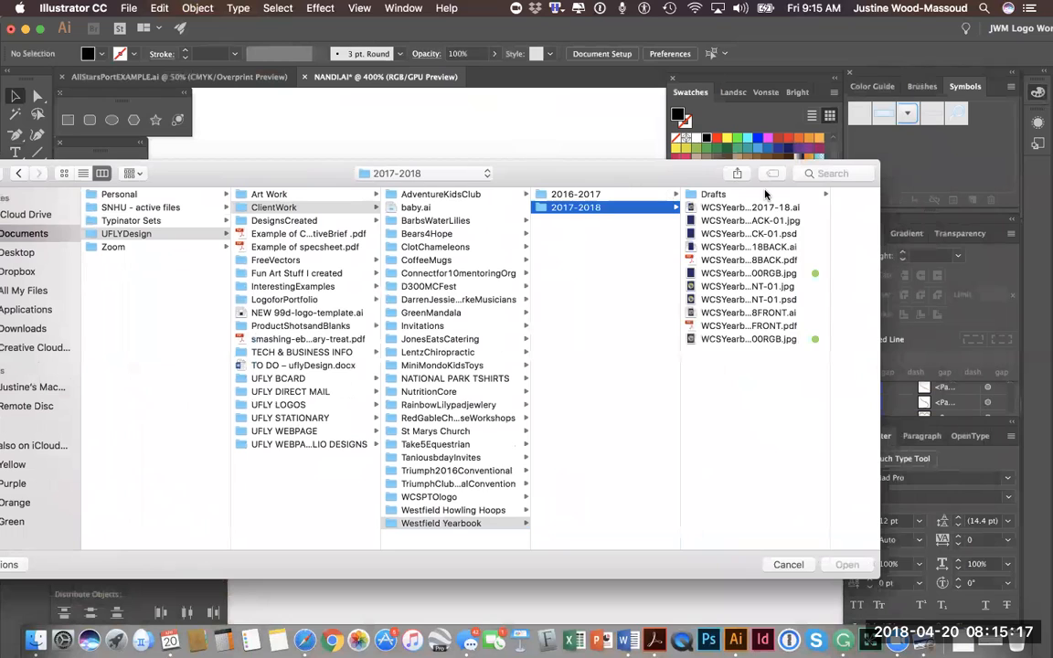
click(788, 313)
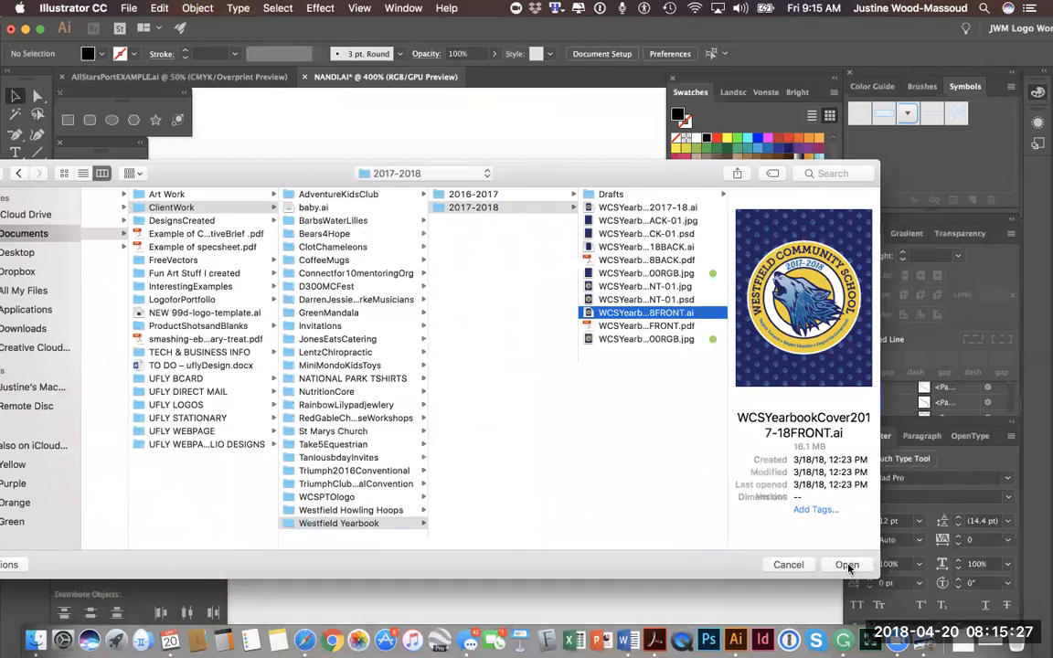
click(846, 565)
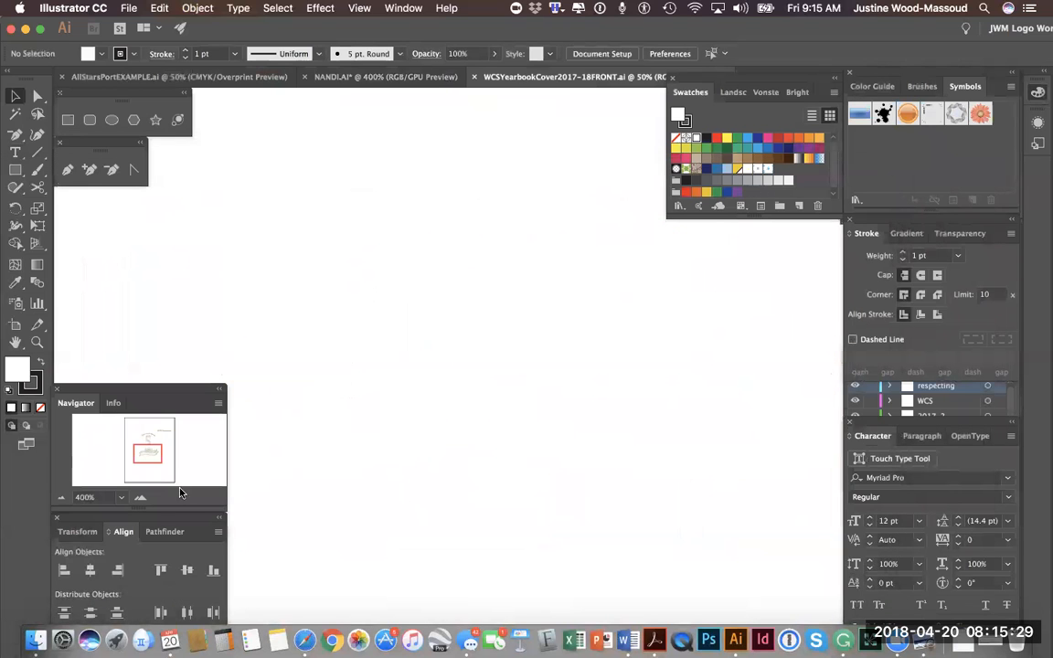
Examine the wolf's fur layering at 300% by hiding and reshowing the dark, medium and light blue layers one at a time
click(140, 497)
click(140, 498)
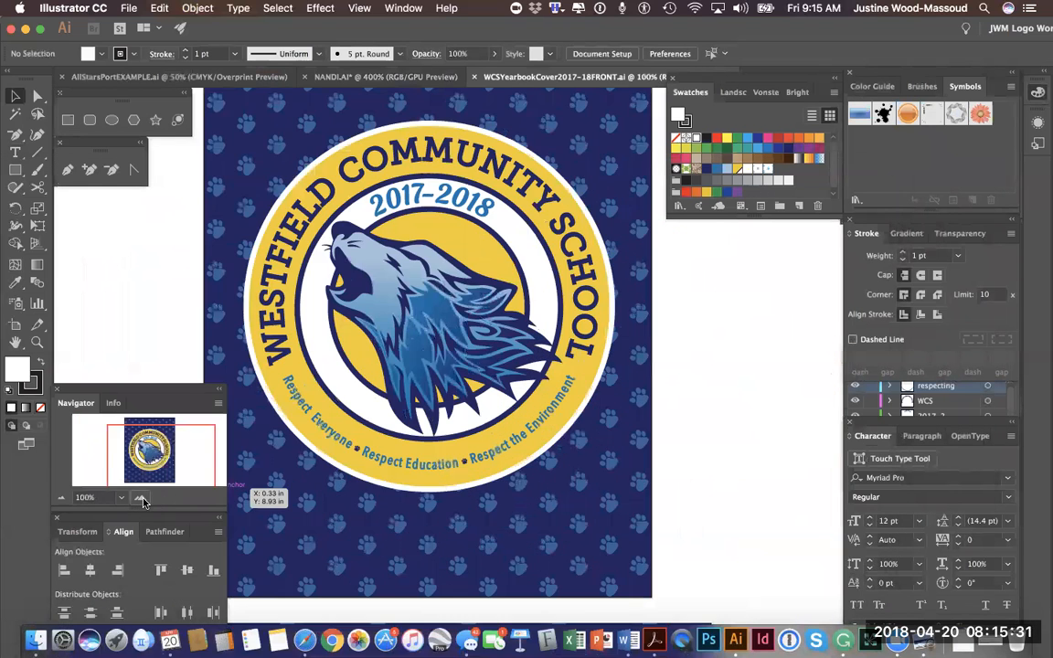
click(140, 497)
click(140, 497)
click(140, 497)
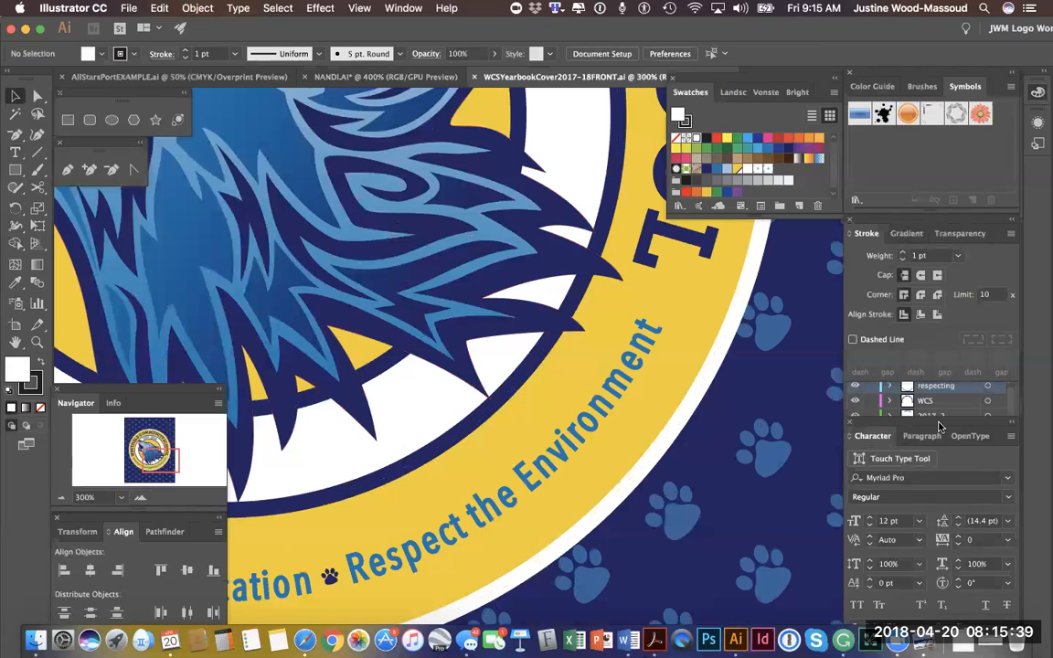
click(1012, 399)
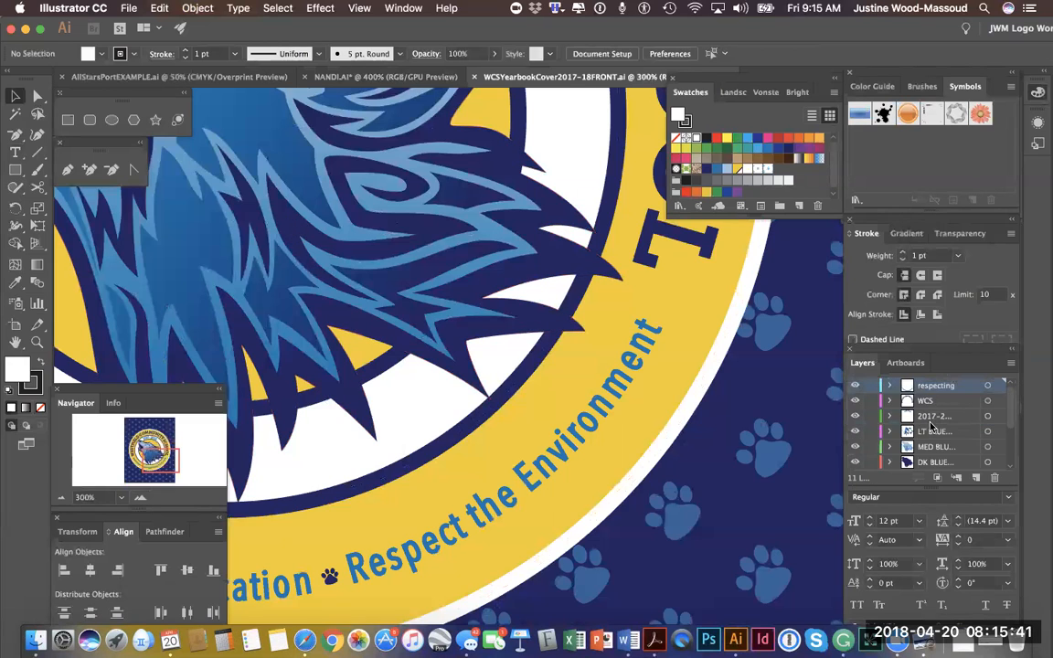
click(856, 463)
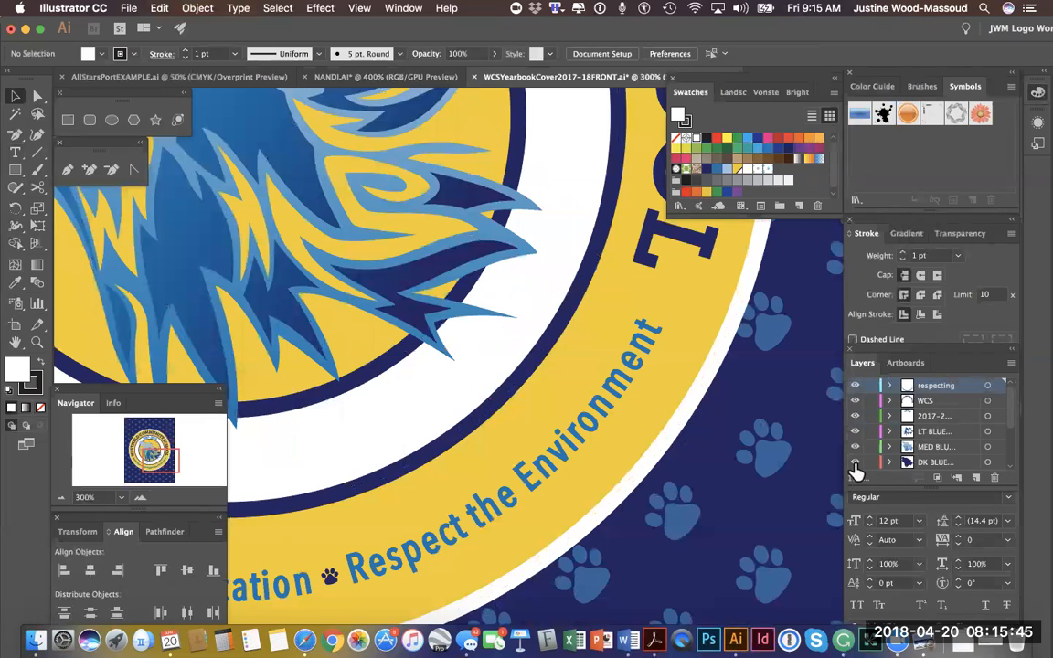
click(855, 463)
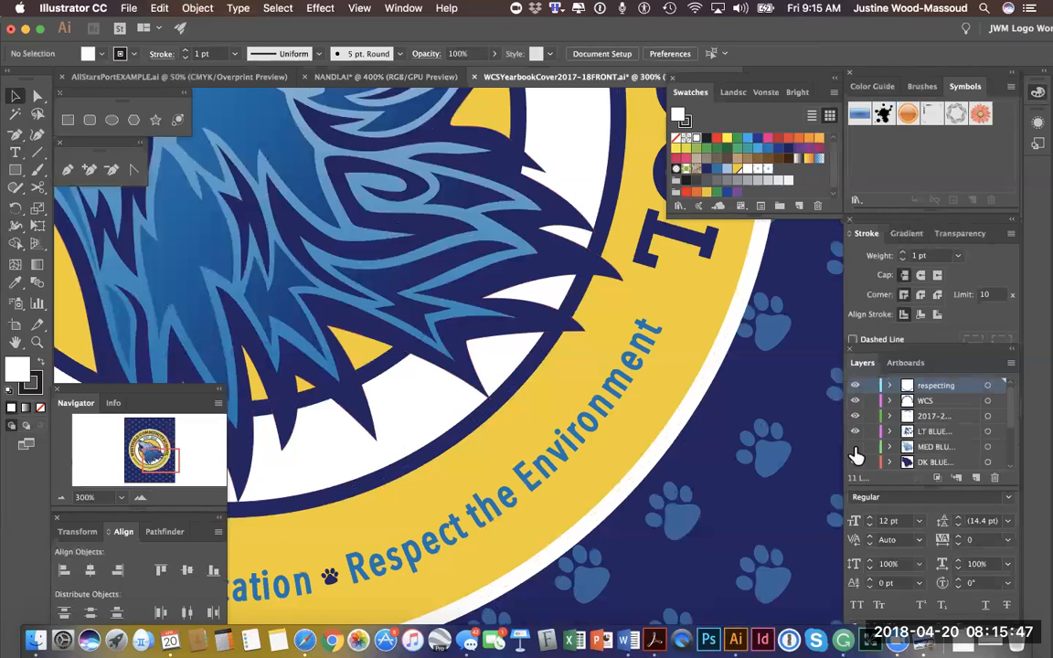
click(855, 447)
click(855, 448)
click(854, 432)
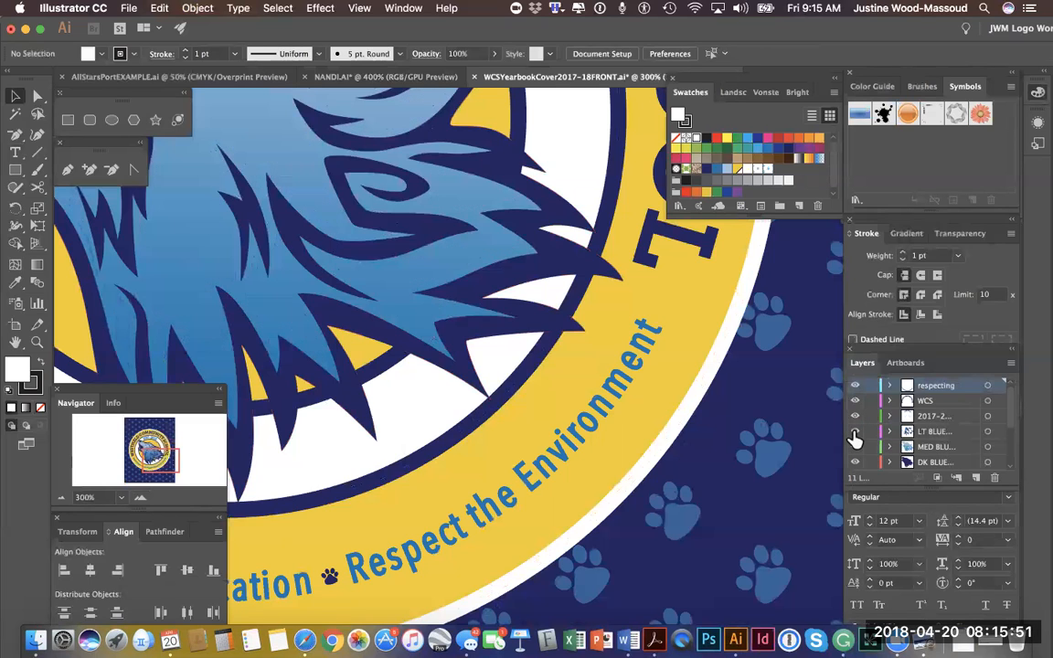
click(855, 432)
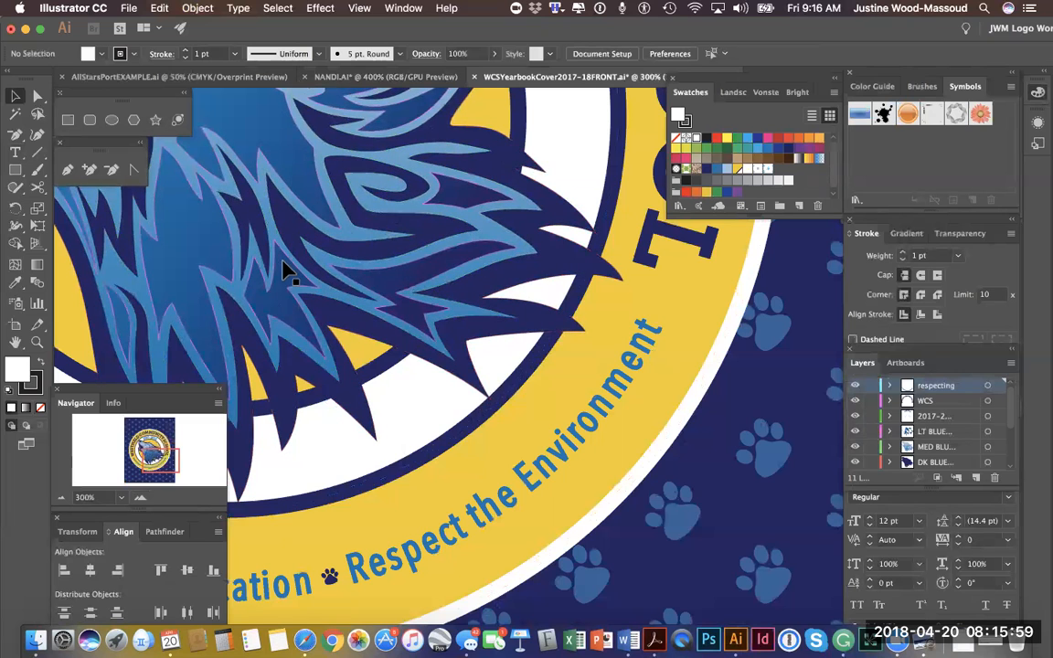
View the whole Westfield yearbook cover at 66.67%
click(61, 499)
click(60, 499)
click(60, 500)
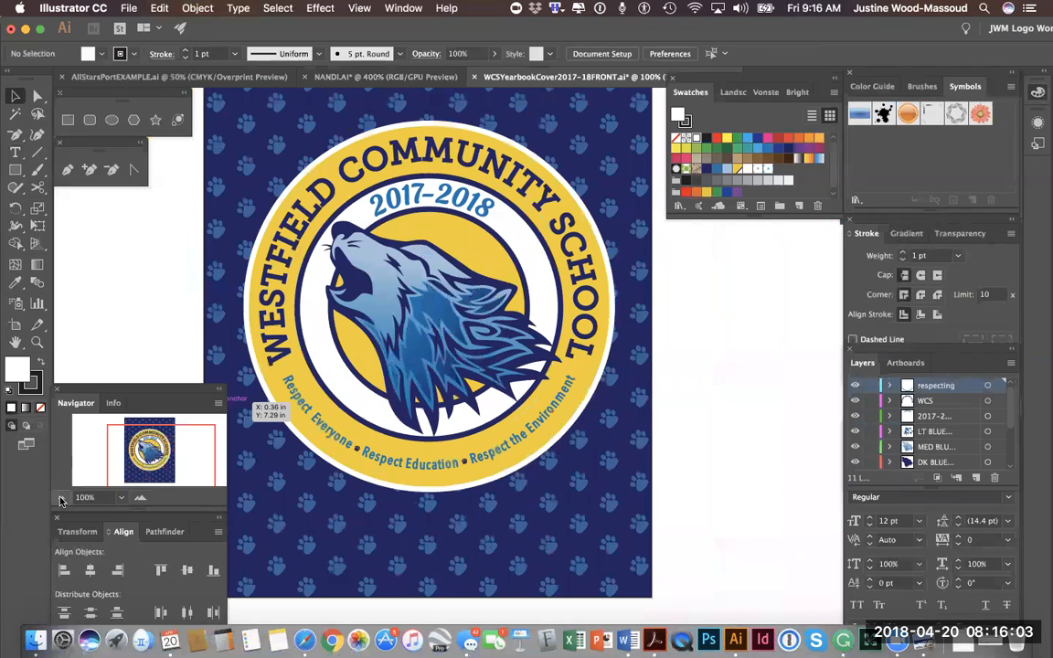
click(61, 499)
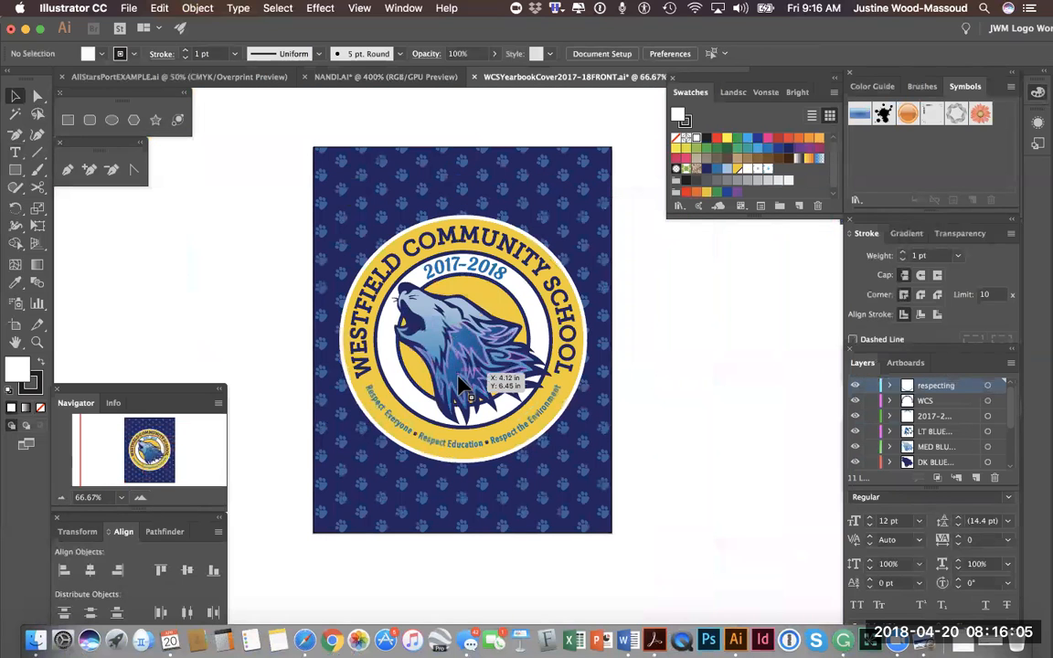
Look through the Scale, Width, Shape Builder, Perspective Grid, Slice and Eyedropper tool groups, and try the Symbol Sprayer
click(39, 284)
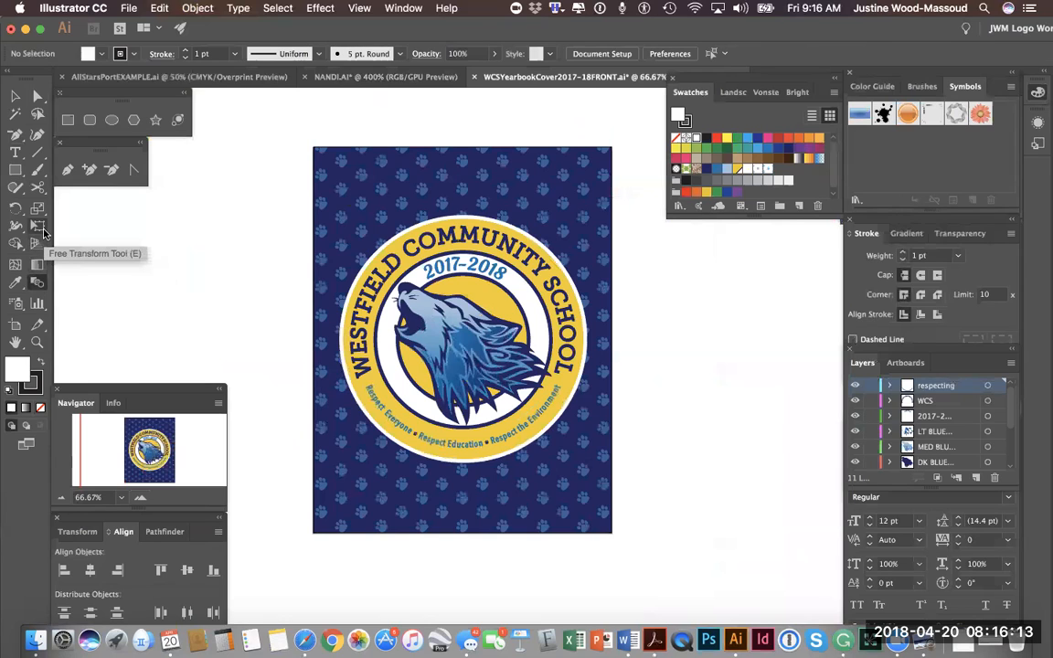
click(39, 228)
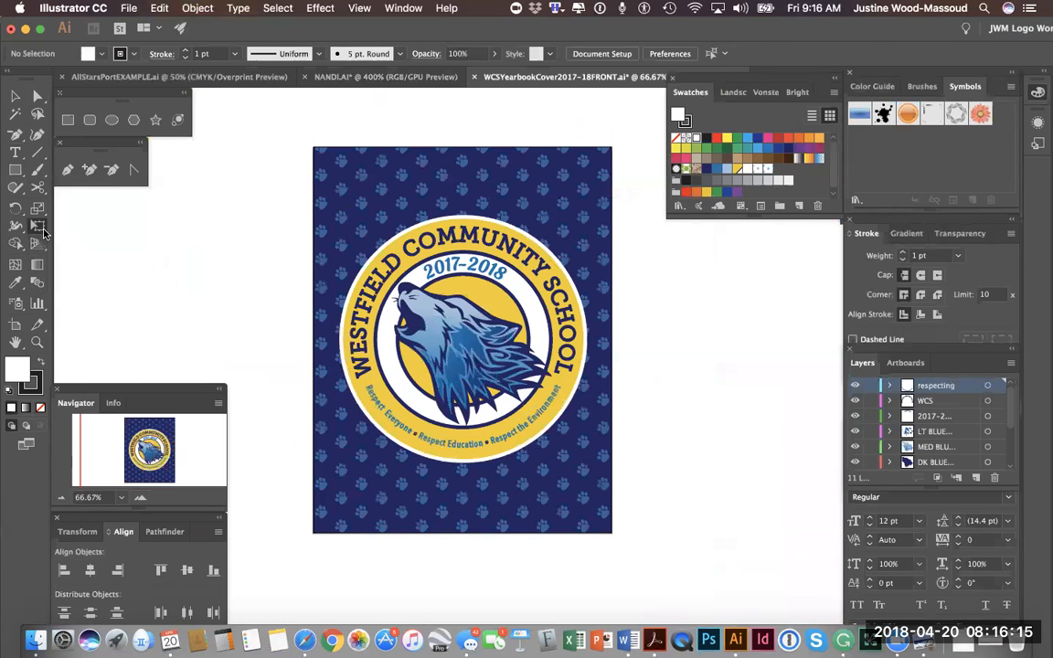
click(43, 215)
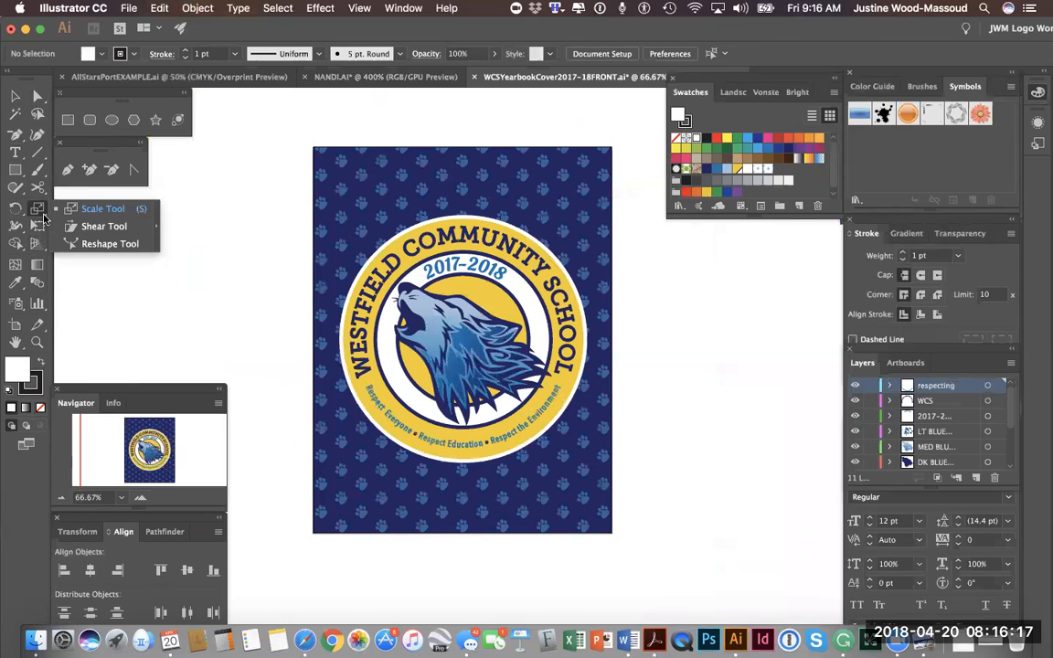
click(22, 232)
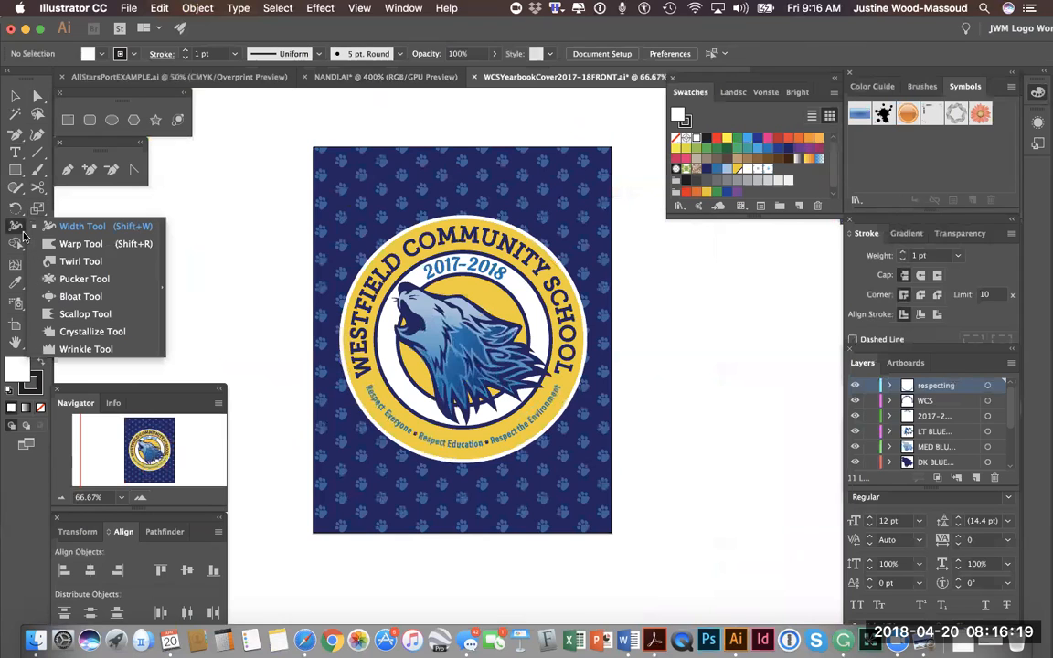
click(22, 247)
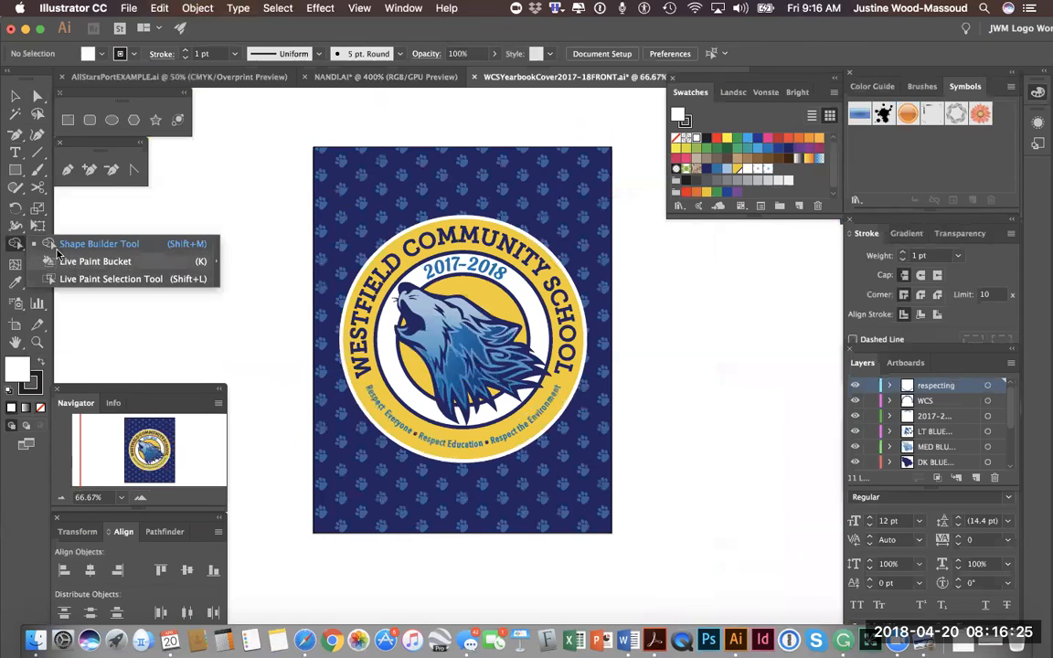
click(76, 222)
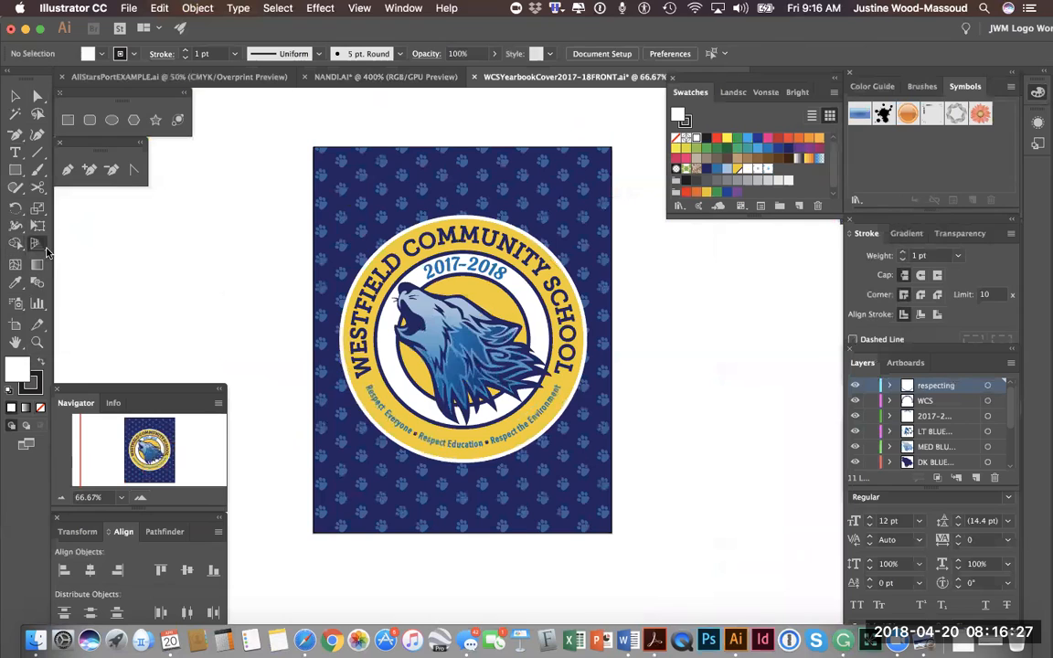
click(44, 251)
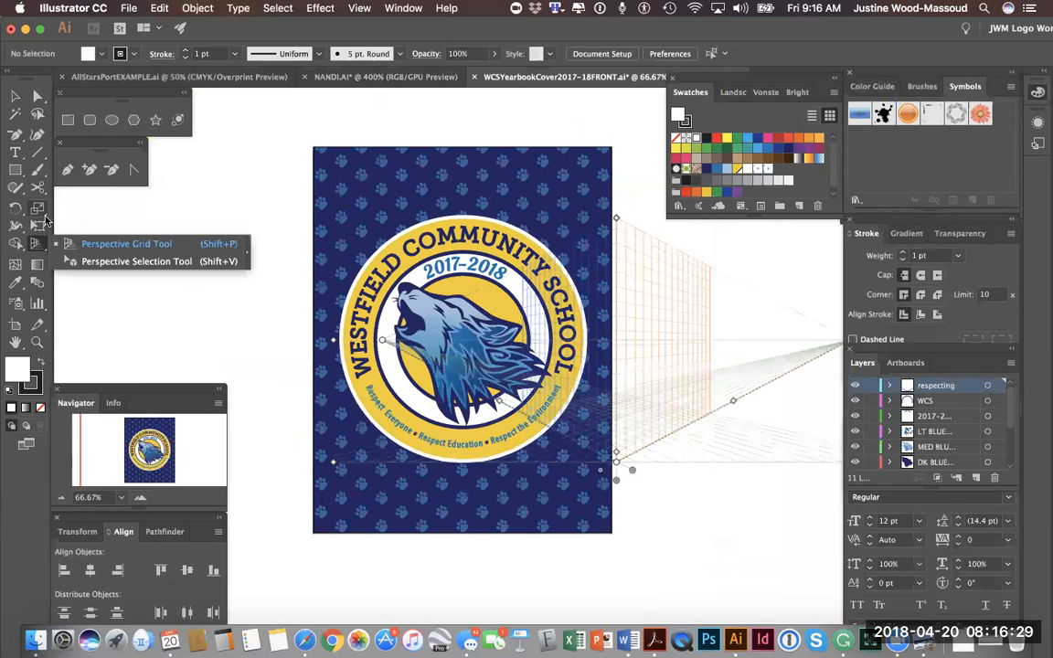
click(43, 214)
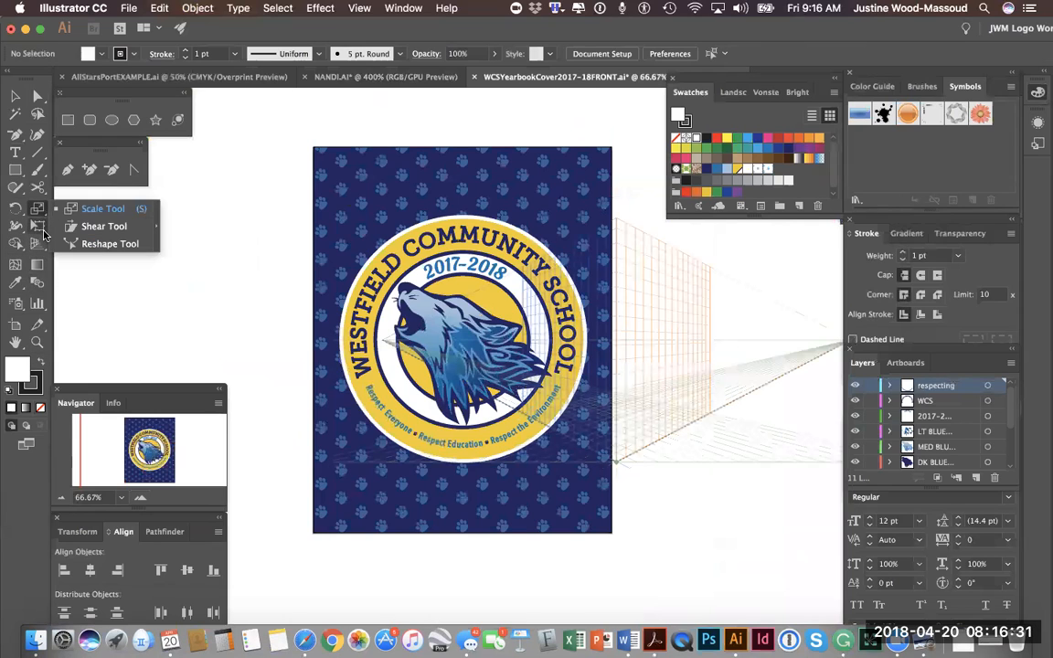
click(40, 228)
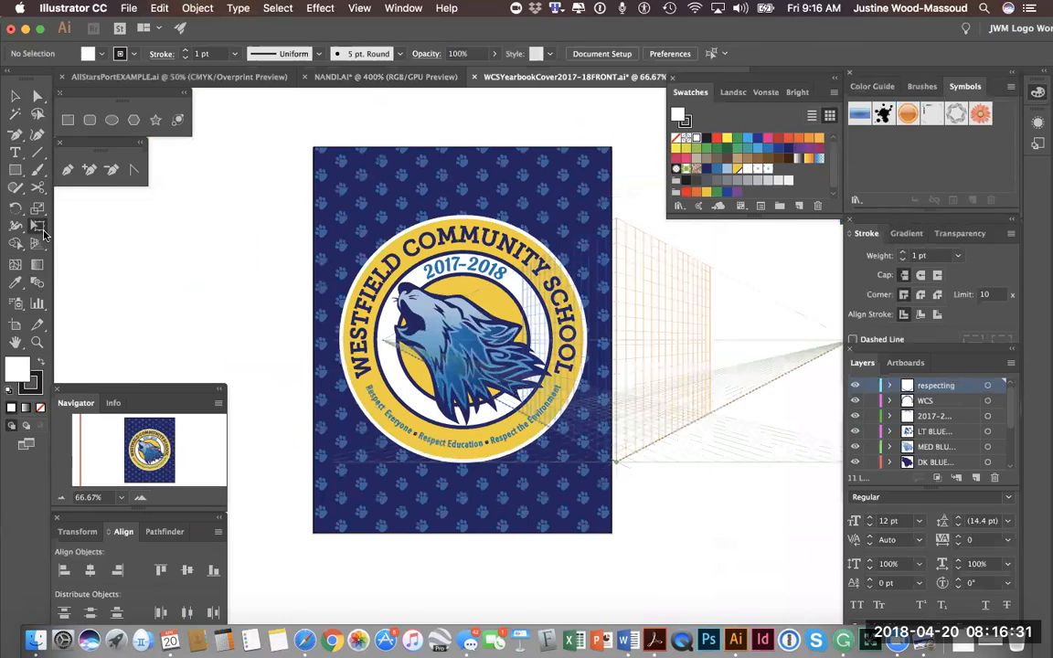
click(42, 330)
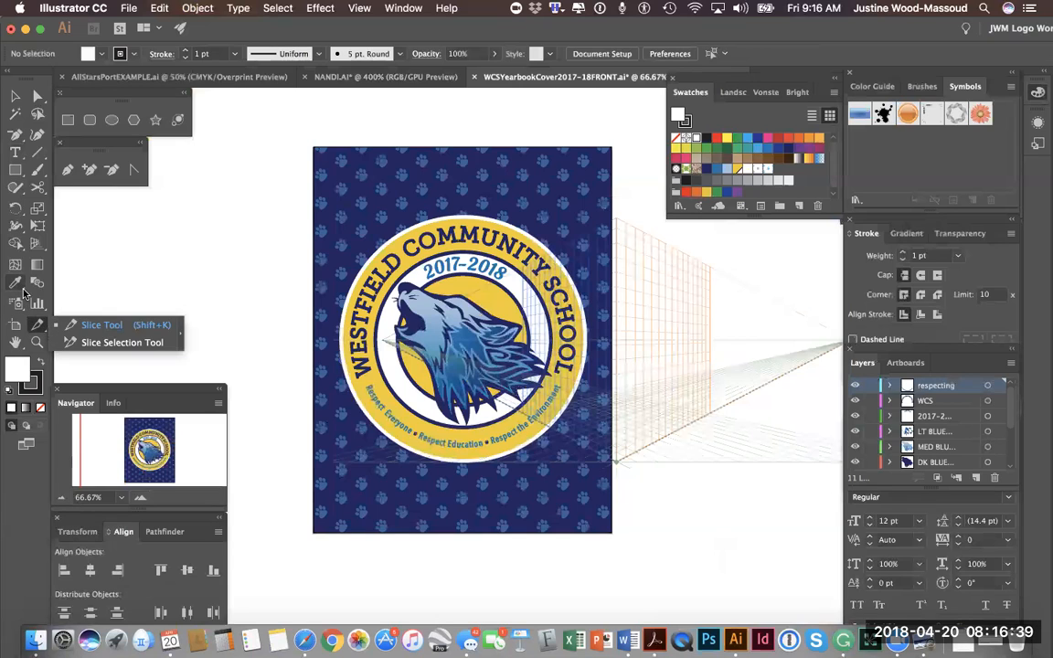
click(22, 291)
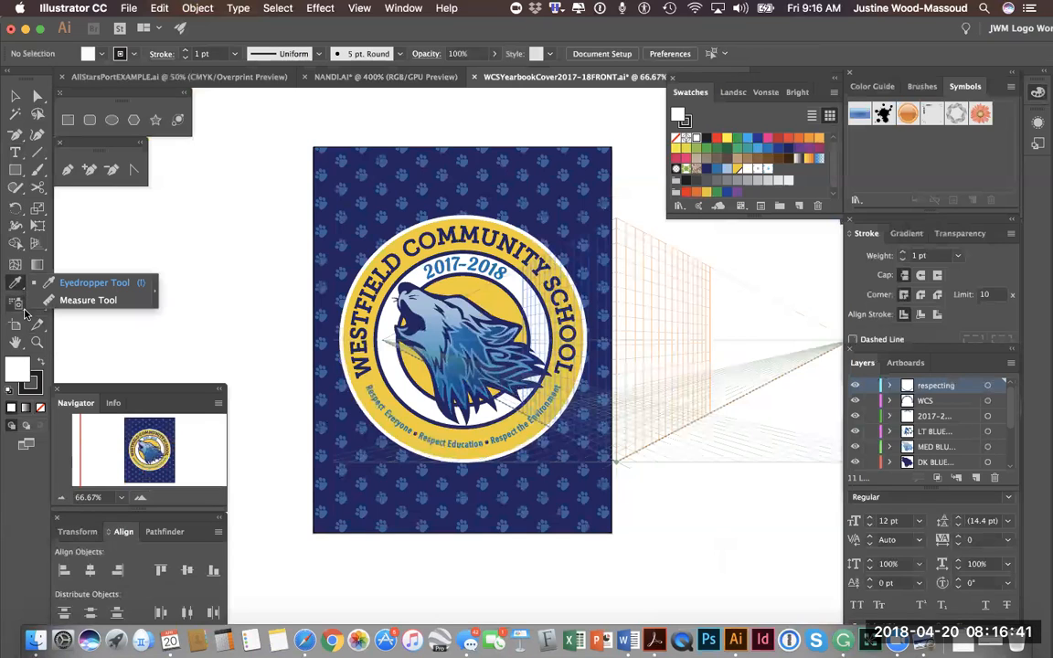
click(25, 311)
click(95, 283)
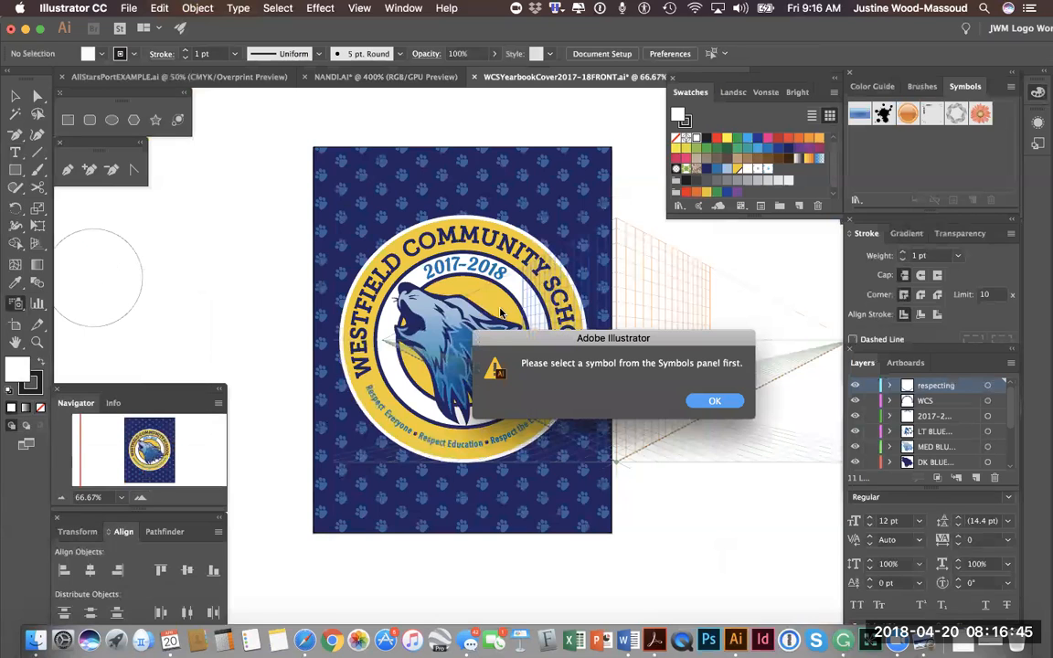
click(715, 401)
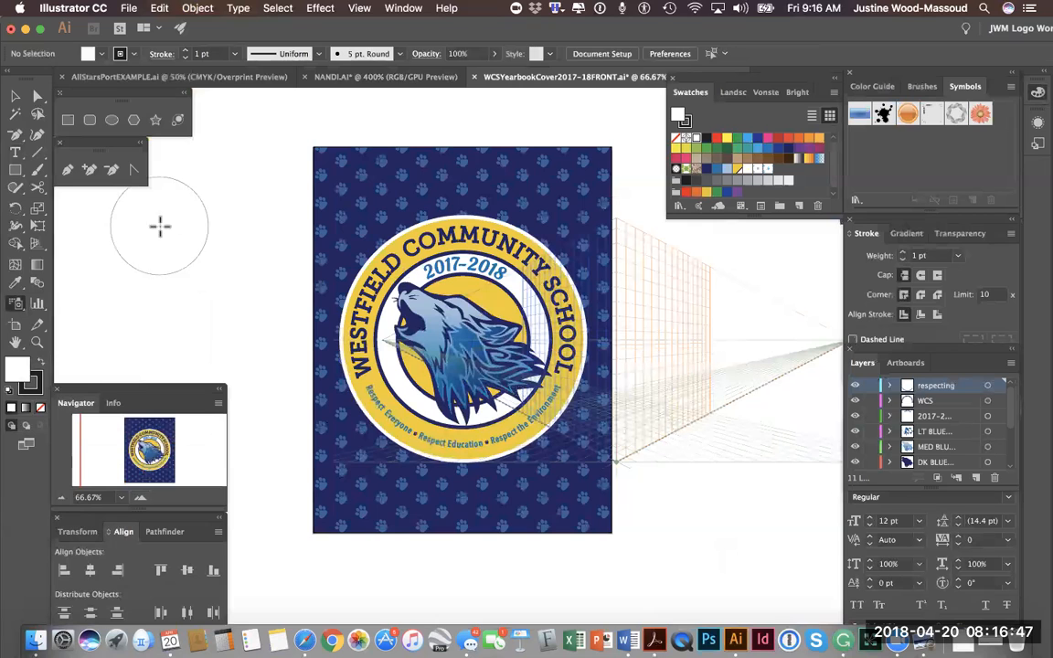
Hide the perspective grid over the yearbook cover
click(360, 7)
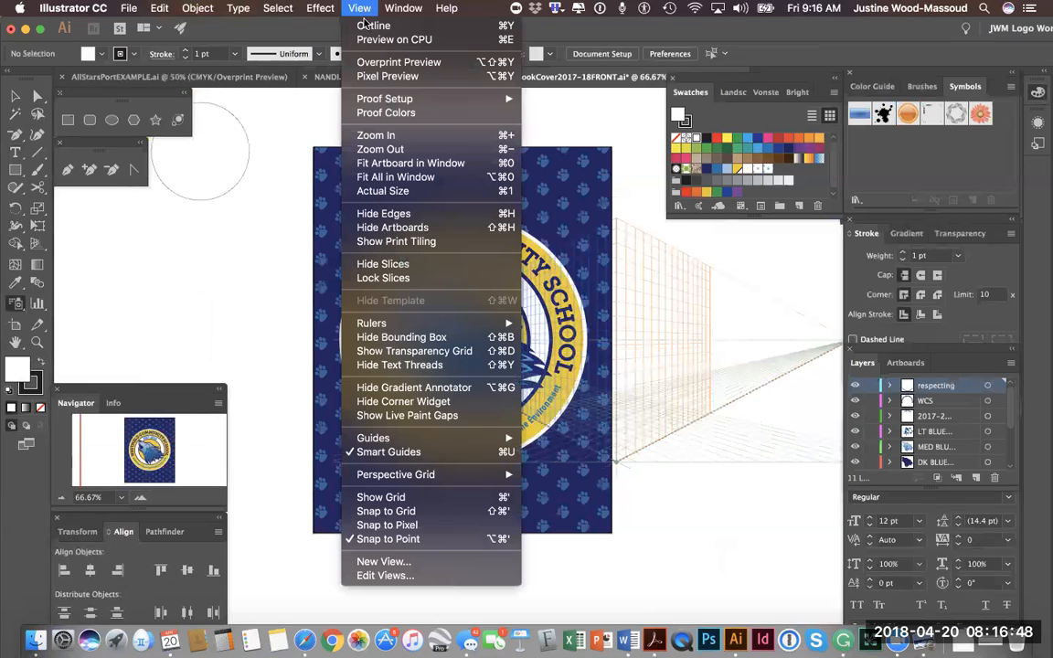
click(399, 477)
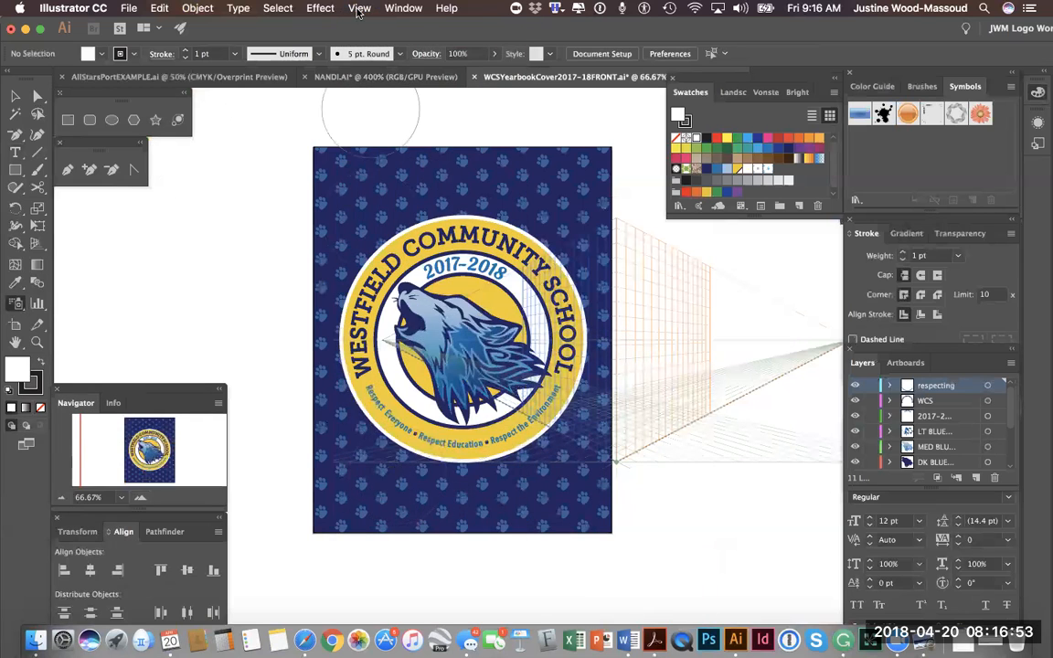
click(359, 7)
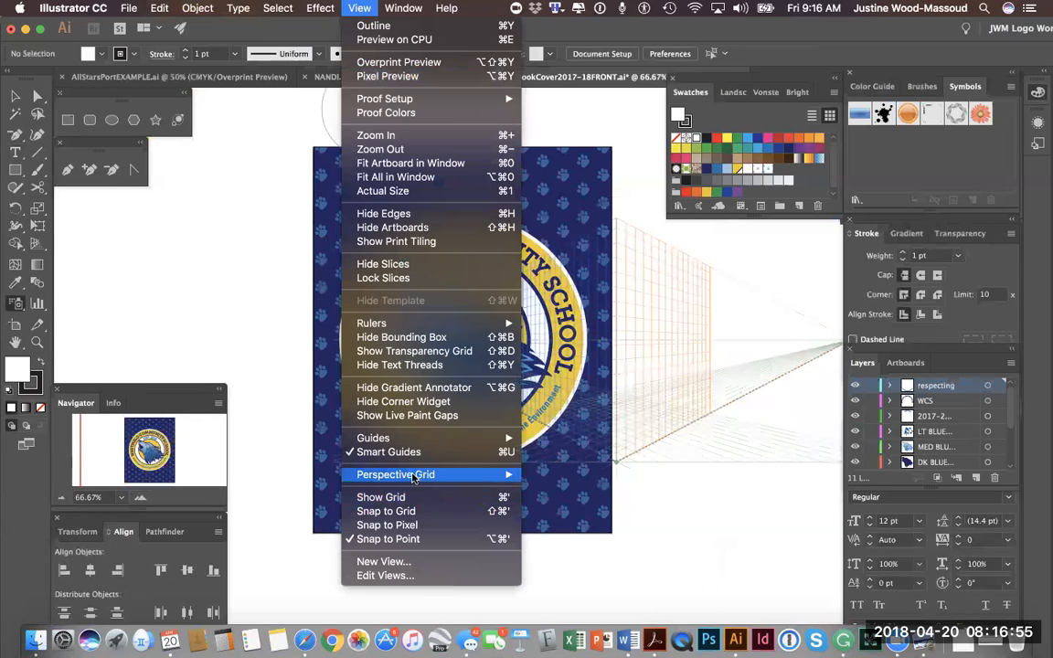
mouse_move(420, 474)
click(570, 460)
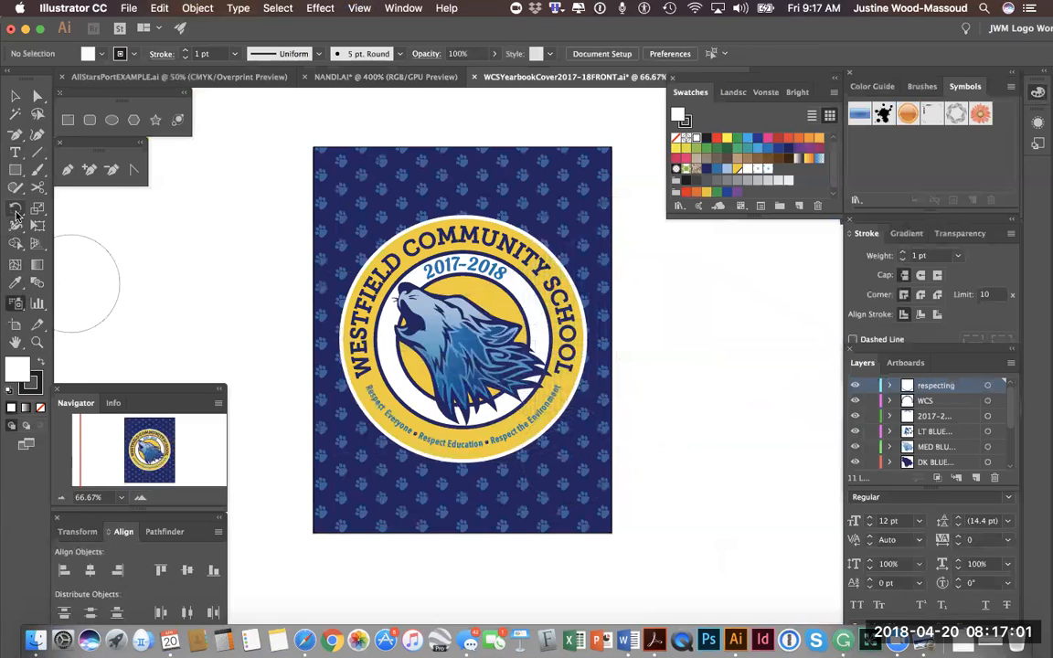
Look through the Width tool group and the freehand drawing tools grouped with Shaper and Pencil
click(16, 226)
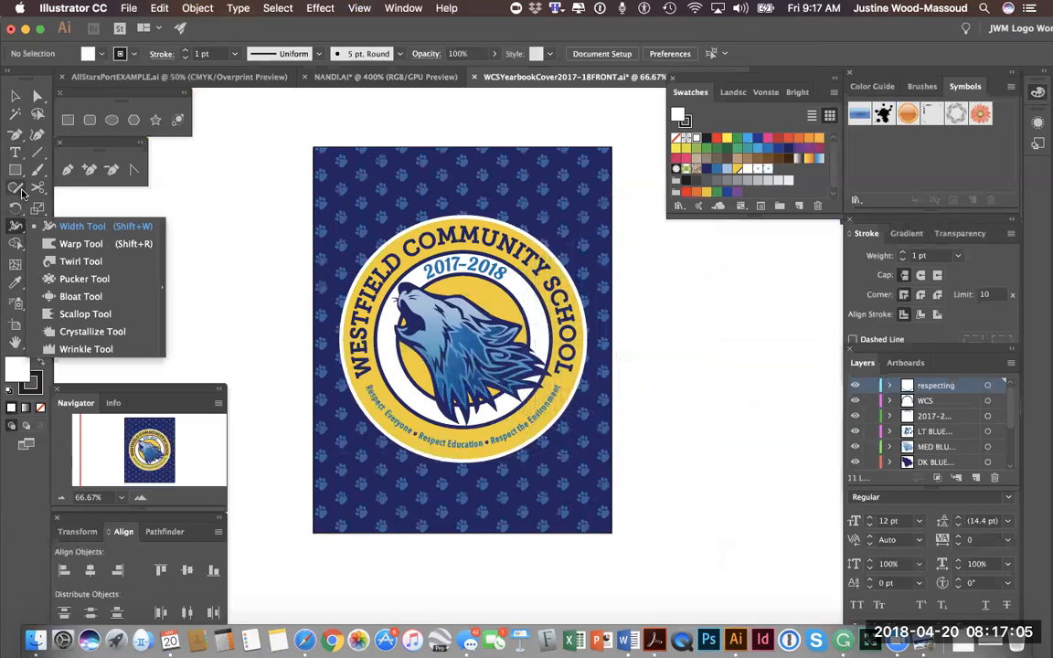
click(22, 191)
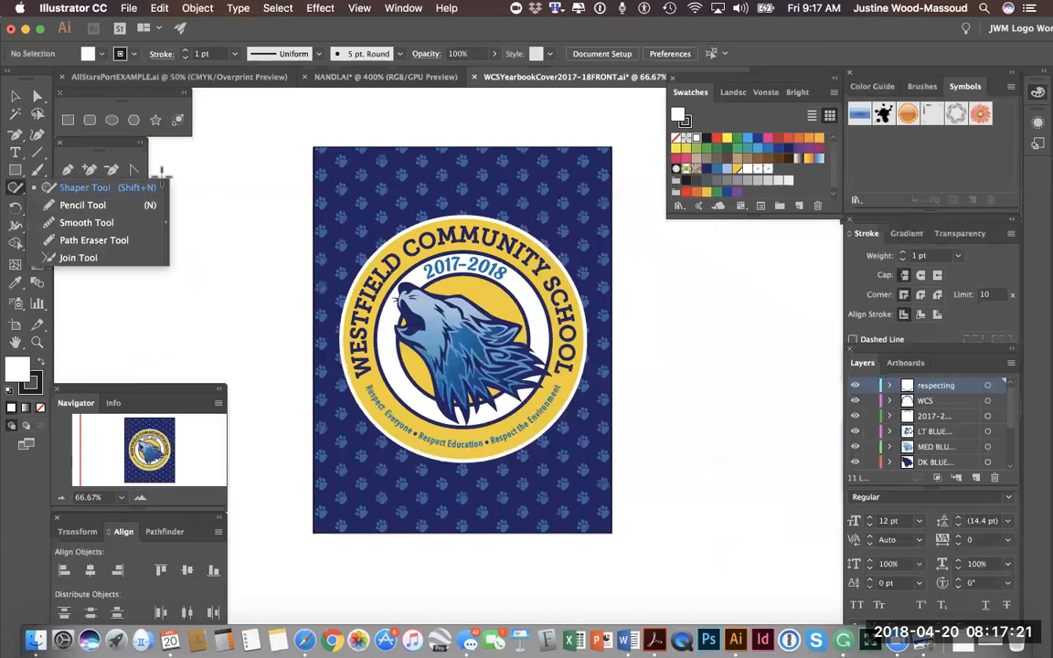
click(82, 204)
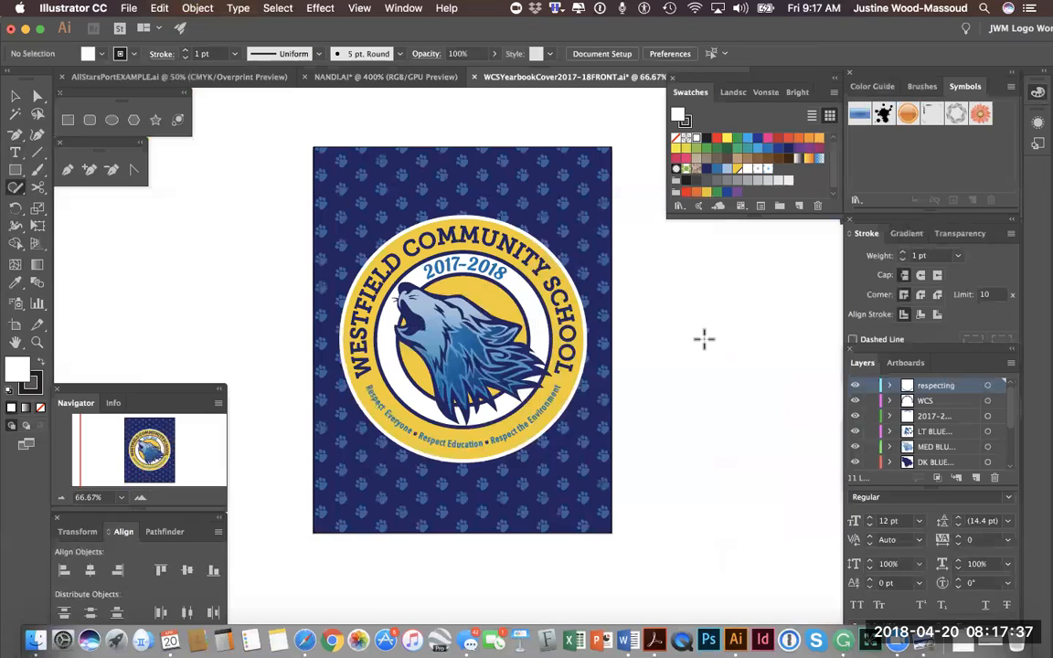
Switch to the NANDI.AI document and examine the bread and ribbon artwork at 300%
scroll(703, 339, right, 5)
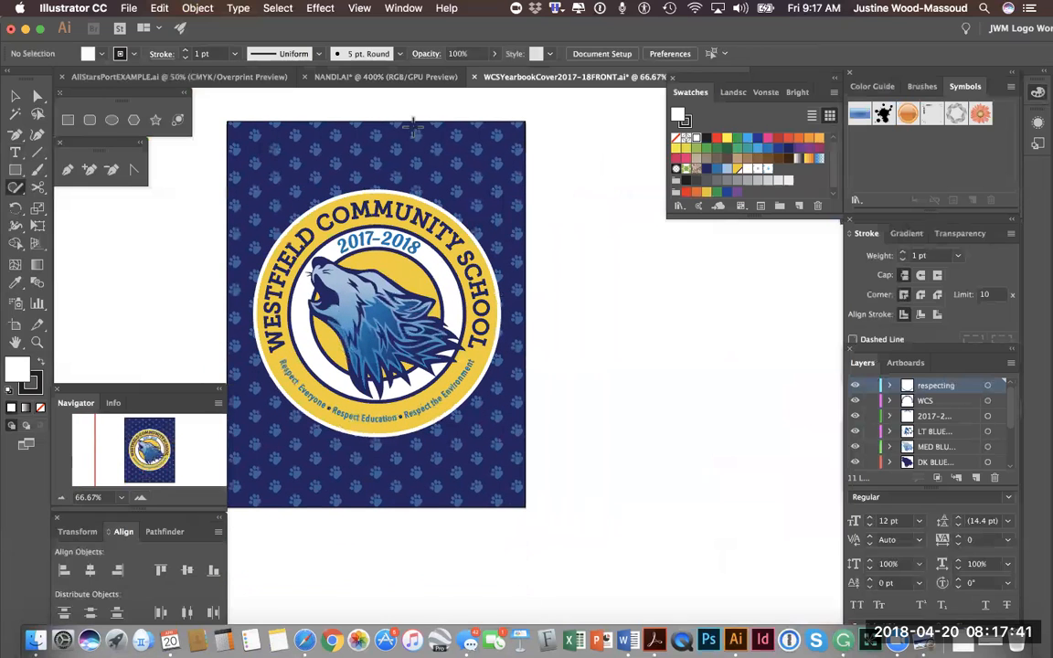
click(393, 77)
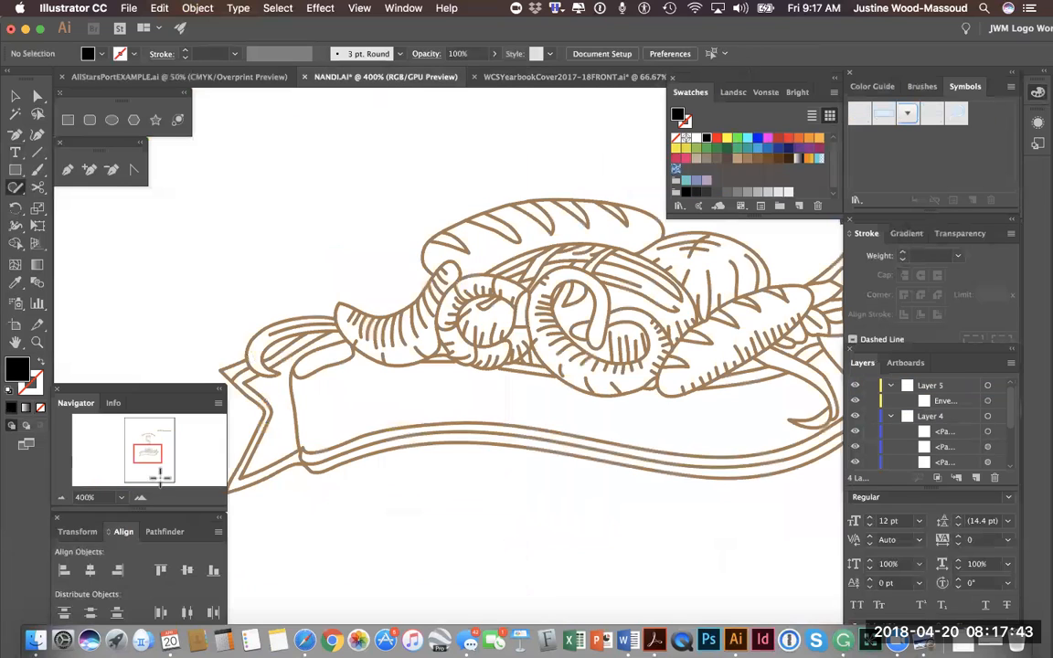
click(61, 497)
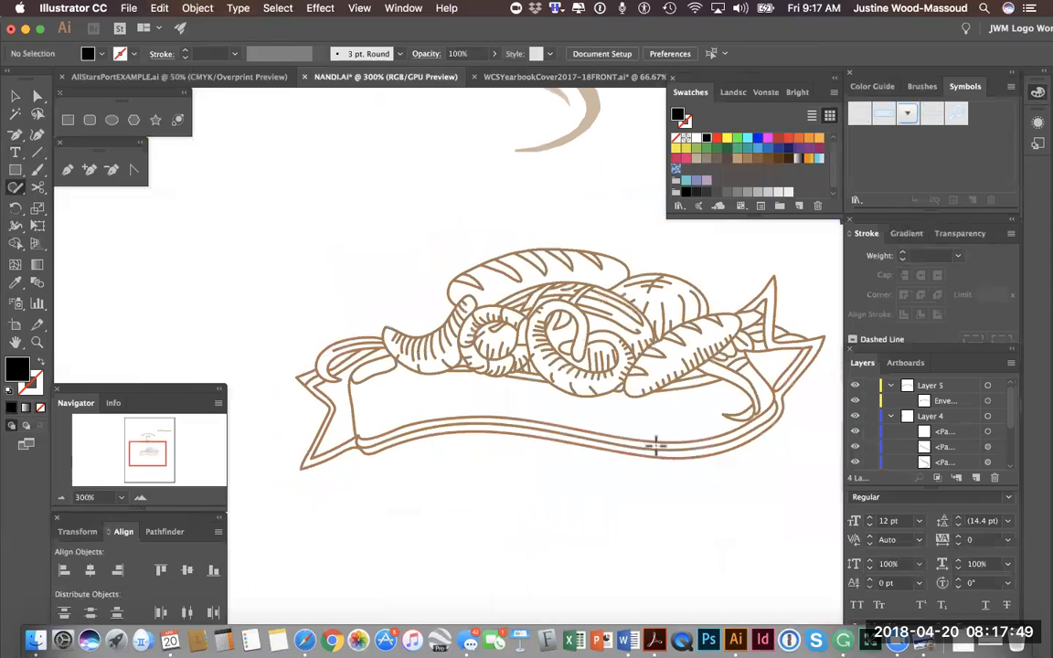
scroll(658, 477, right, 5)
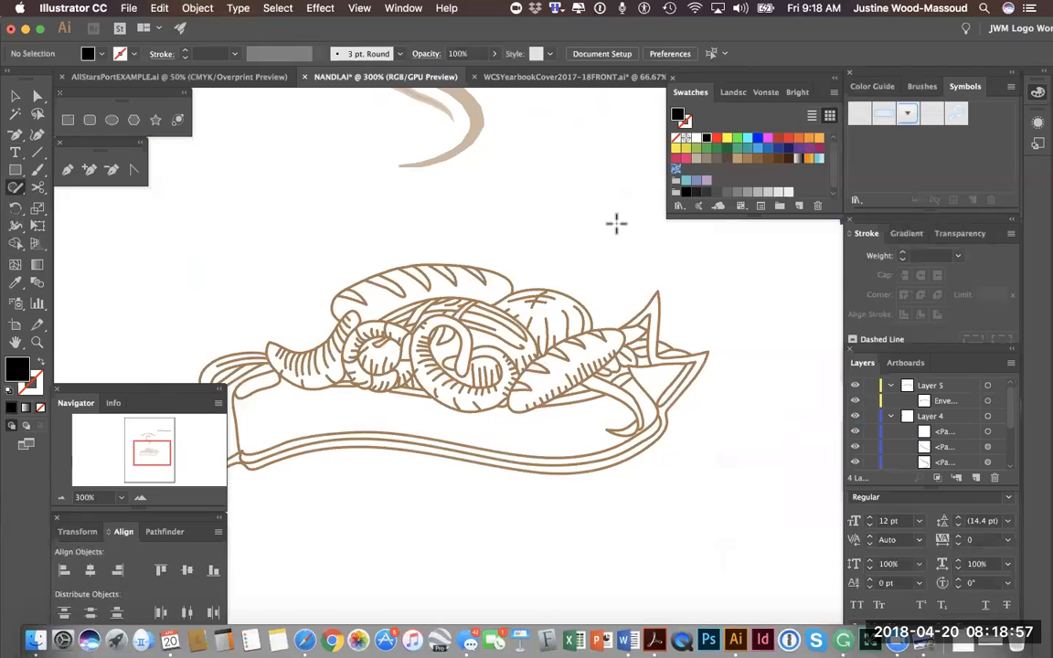
scroll(615, 223, left, 3)
scroll(615, 223, left, 2)
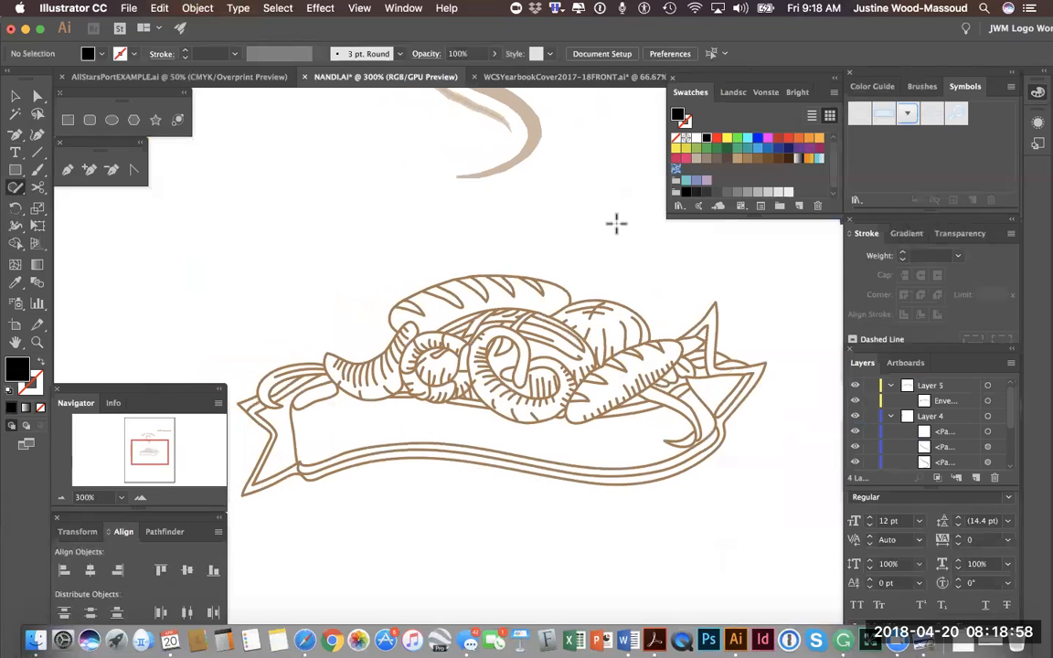
Duplicate the complete bread and ribbon artwork onto the empty canvas to the left of the artboard
click(62, 498)
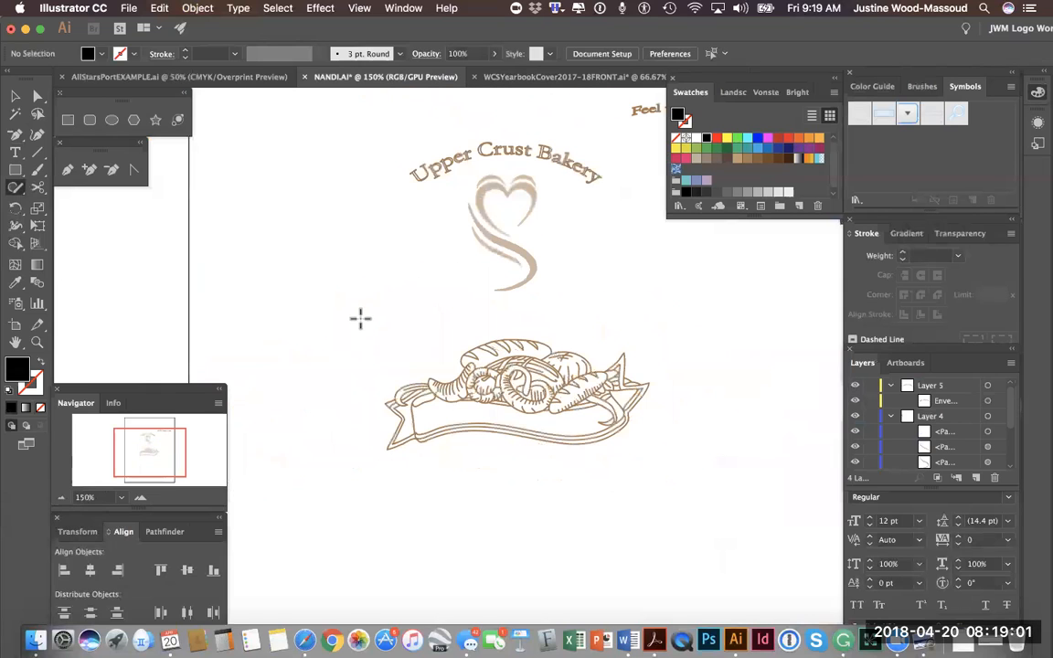
click(15, 95)
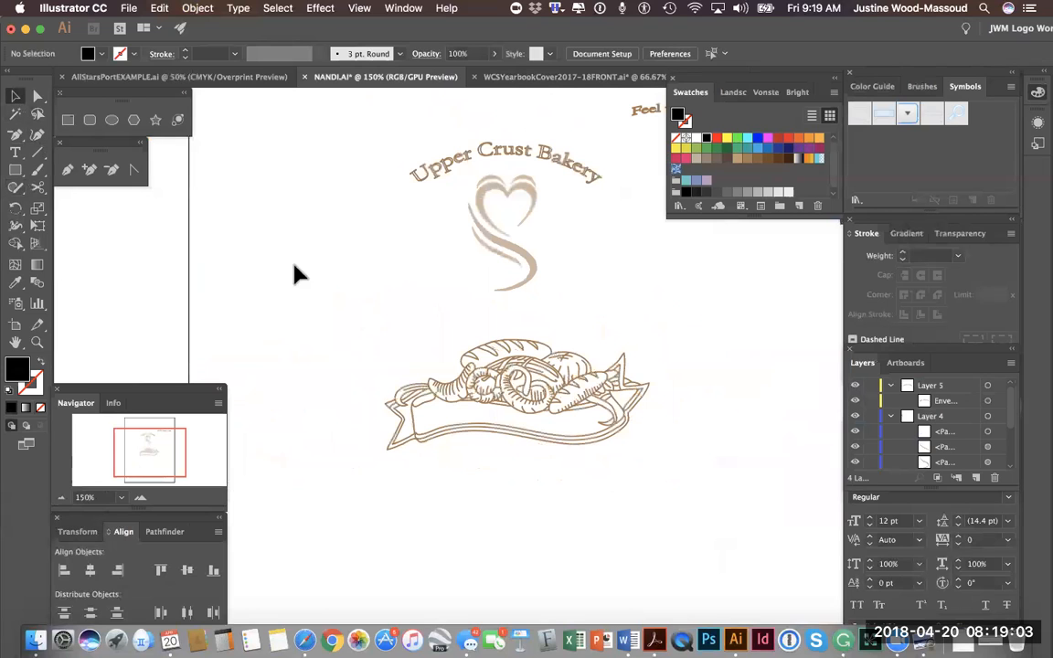
drag(332, 322, 687, 503)
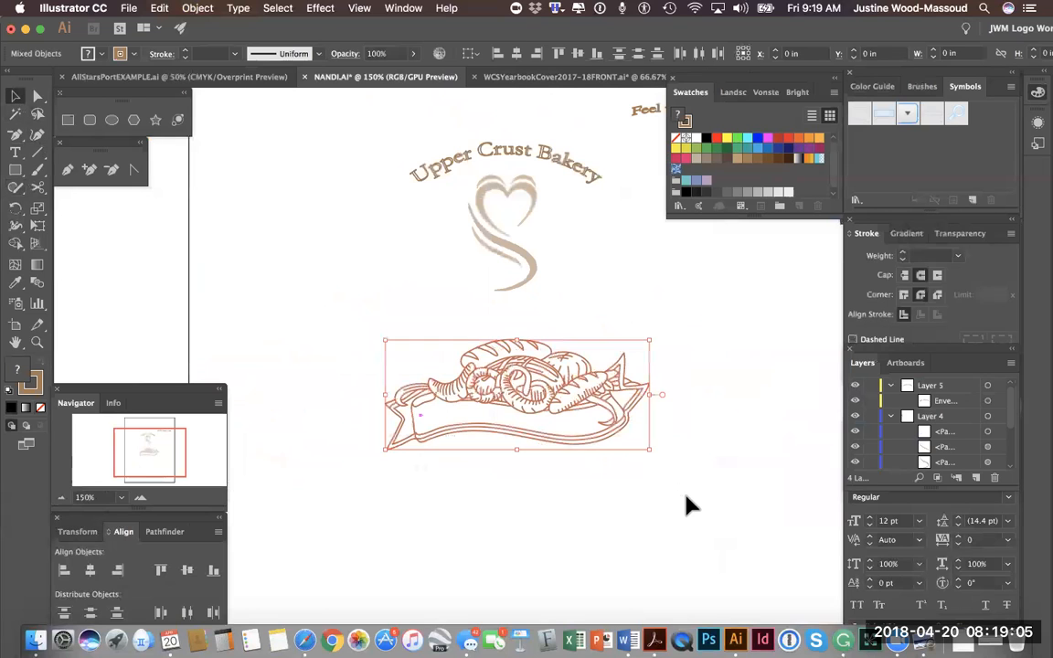
scroll(690, 506, left, 10)
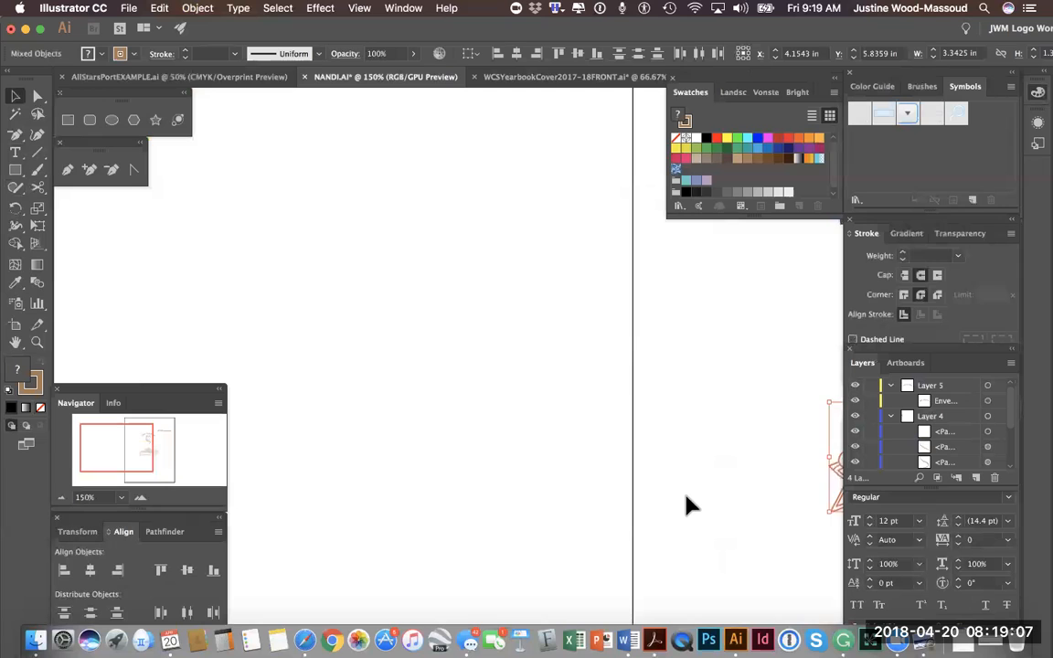
scroll(690, 505, right, 10)
drag(600, 383, 382, 288)
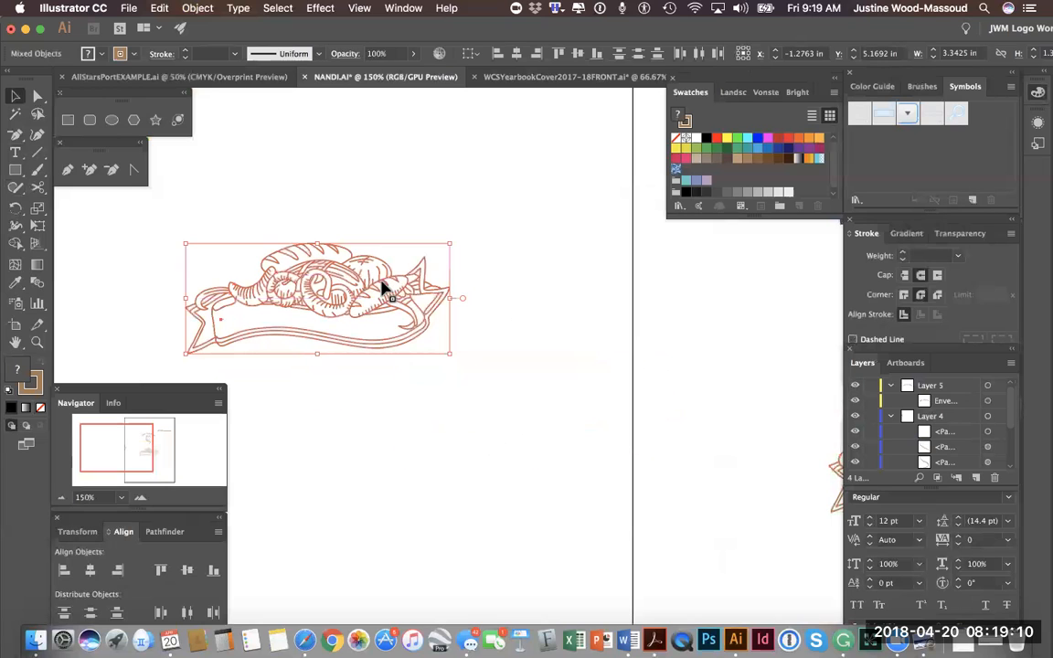
Convert the strokes of the original bread and ribbon artwork on the artboard into outlined shapes with Outline Stroke
click(483, 426)
scroll(483, 425, right, 8)
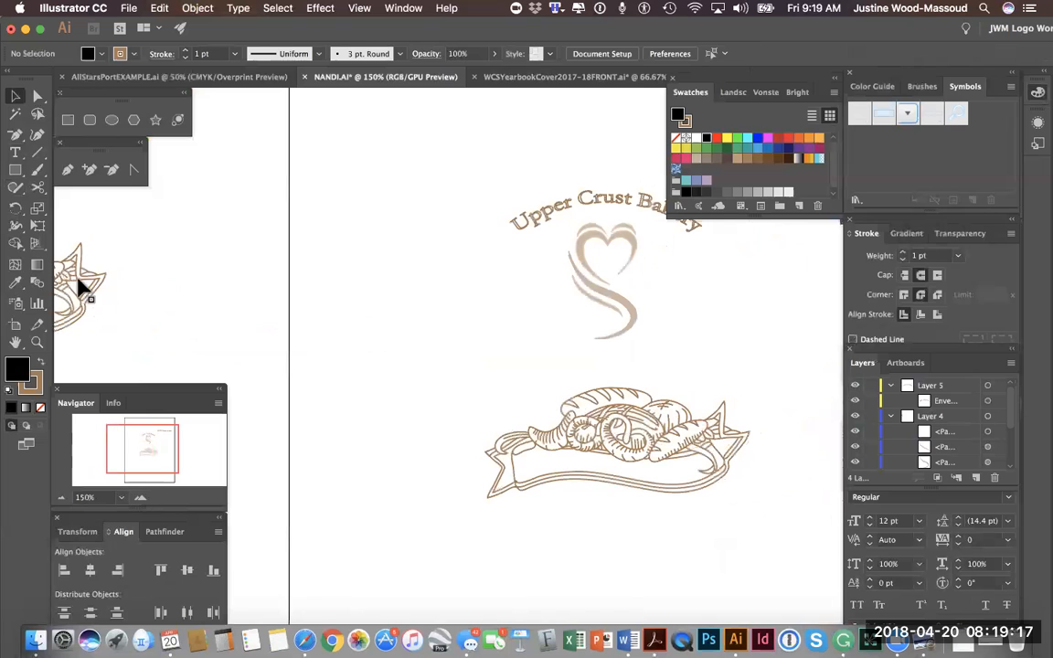
click(140, 499)
click(139, 499)
scroll(330, 345, down, 3)
scroll(330, 344, right, 5)
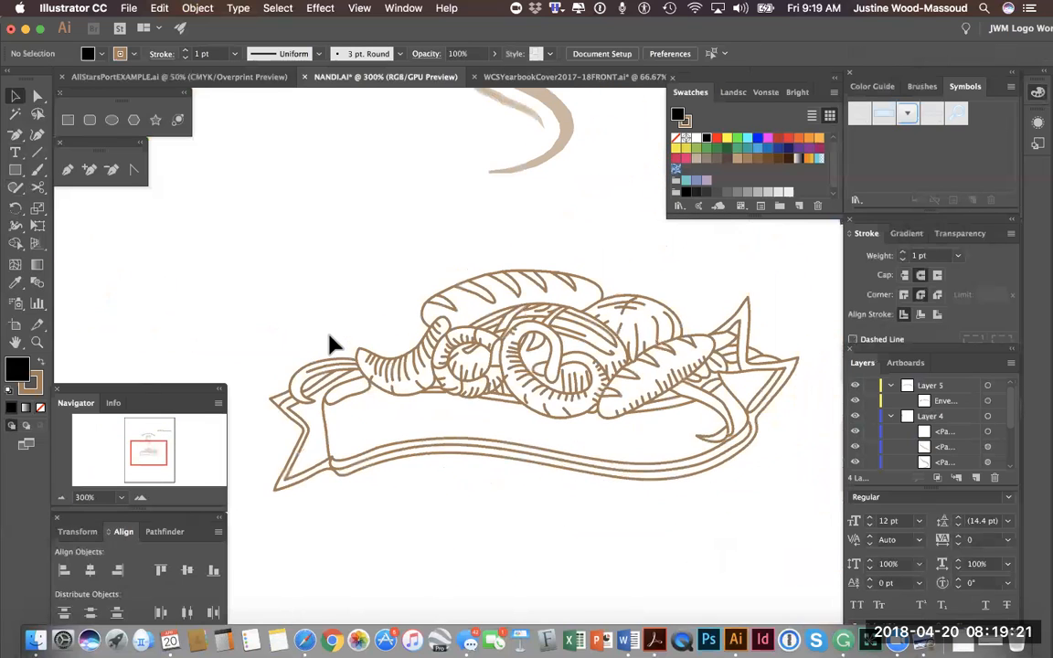
drag(235, 236, 810, 552)
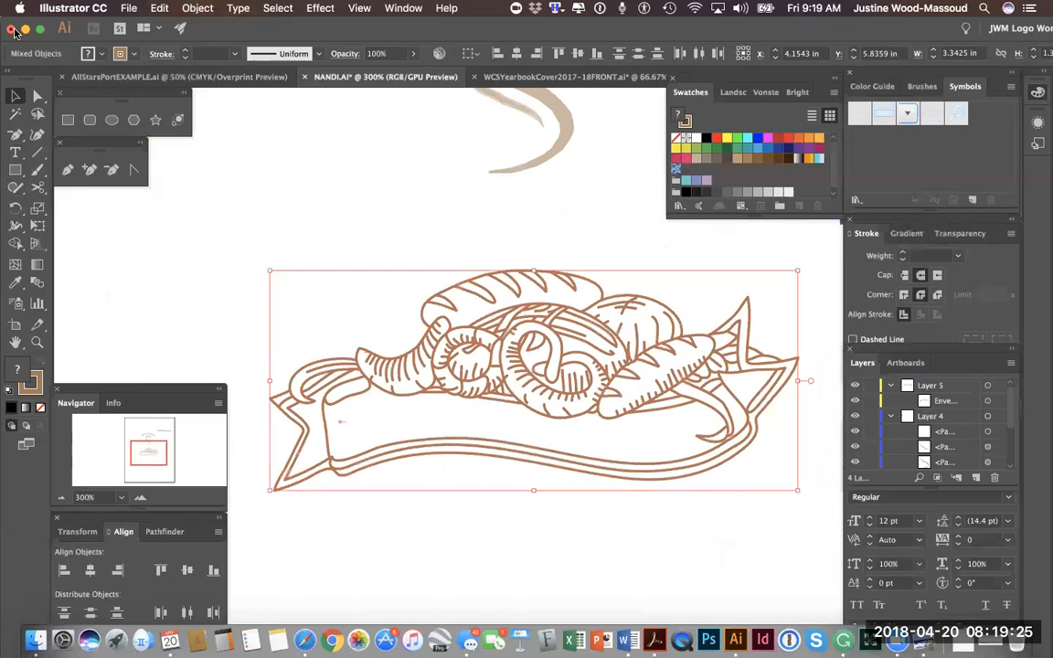
click(194, 9)
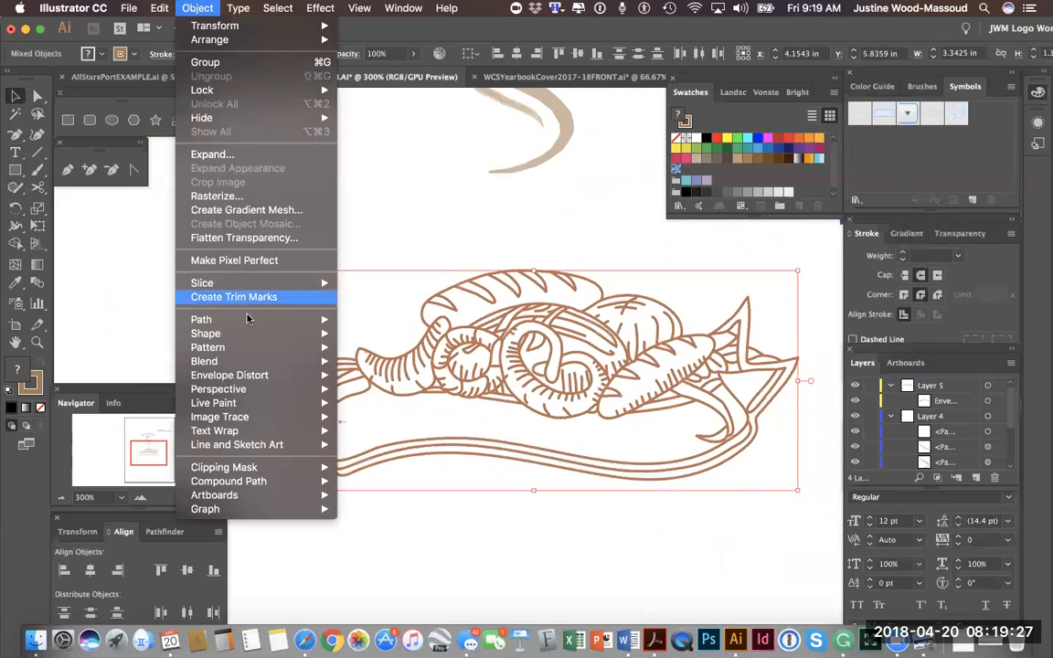
mouse_move(247, 319)
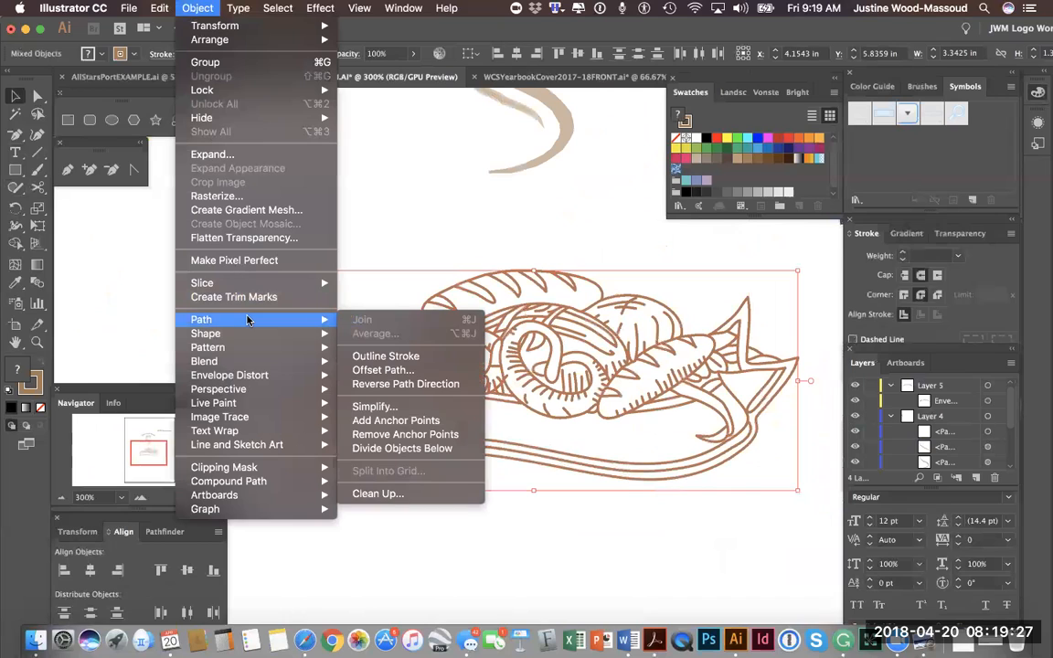
click(417, 358)
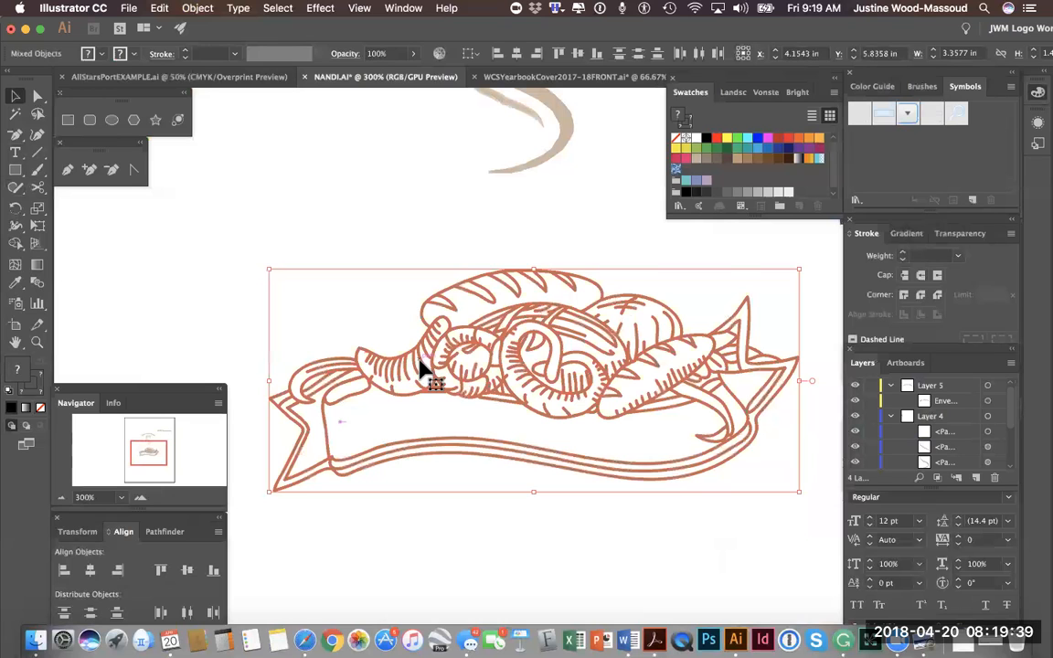
Test yellow and green fills on the outlined artwork and finish with the medium brown swatch as its fill
click(141, 498)
click(144, 498)
click(144, 498)
click(143, 498)
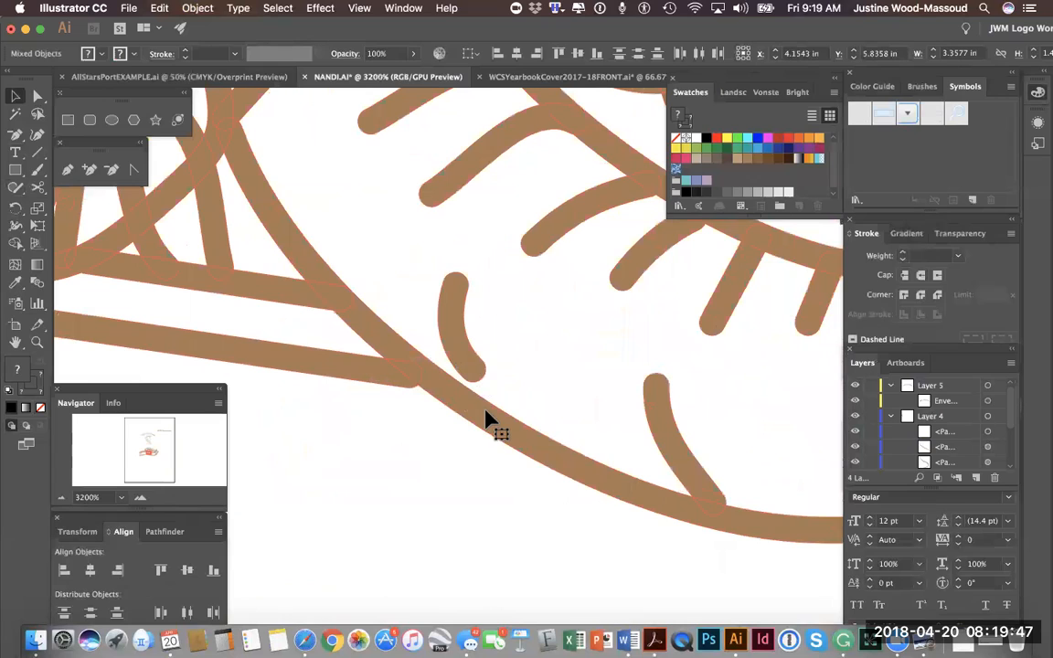
click(747, 159)
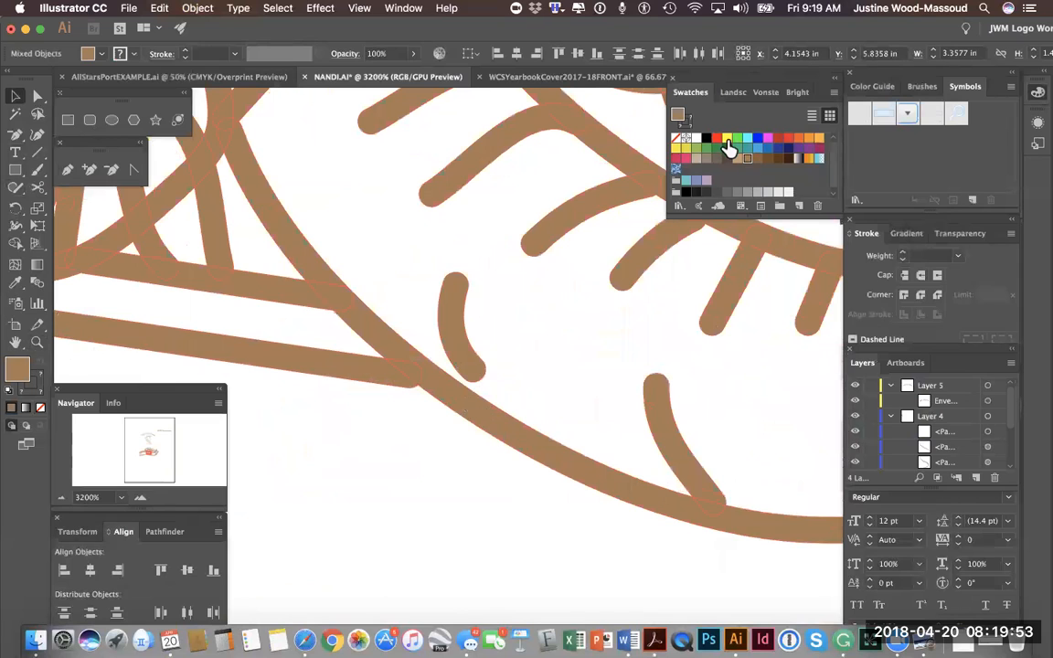
click(726, 138)
click(697, 149)
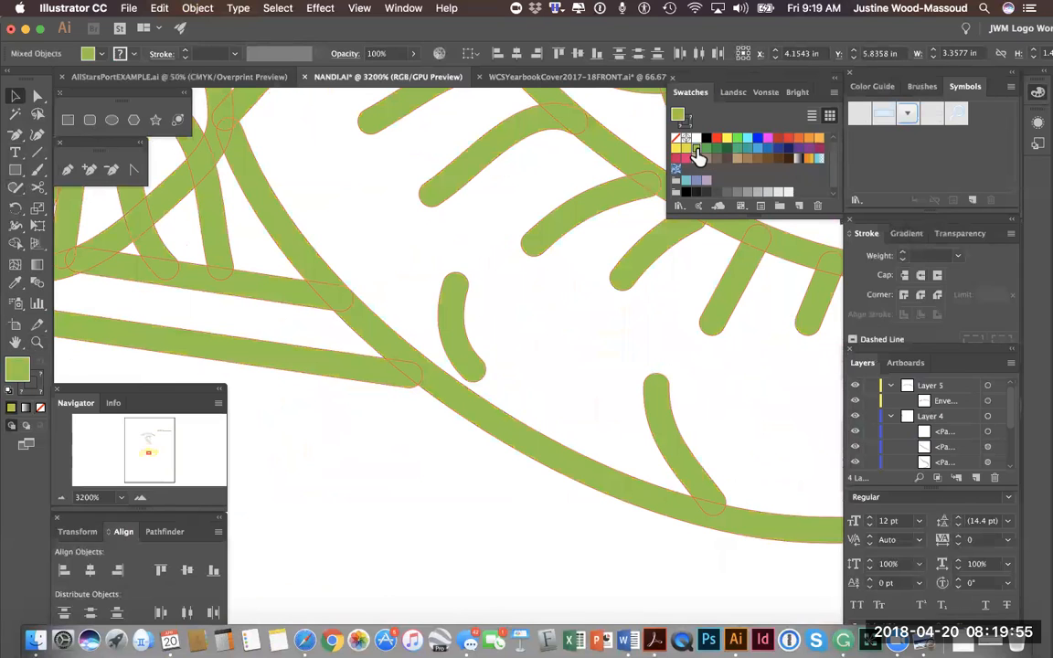
click(747, 163)
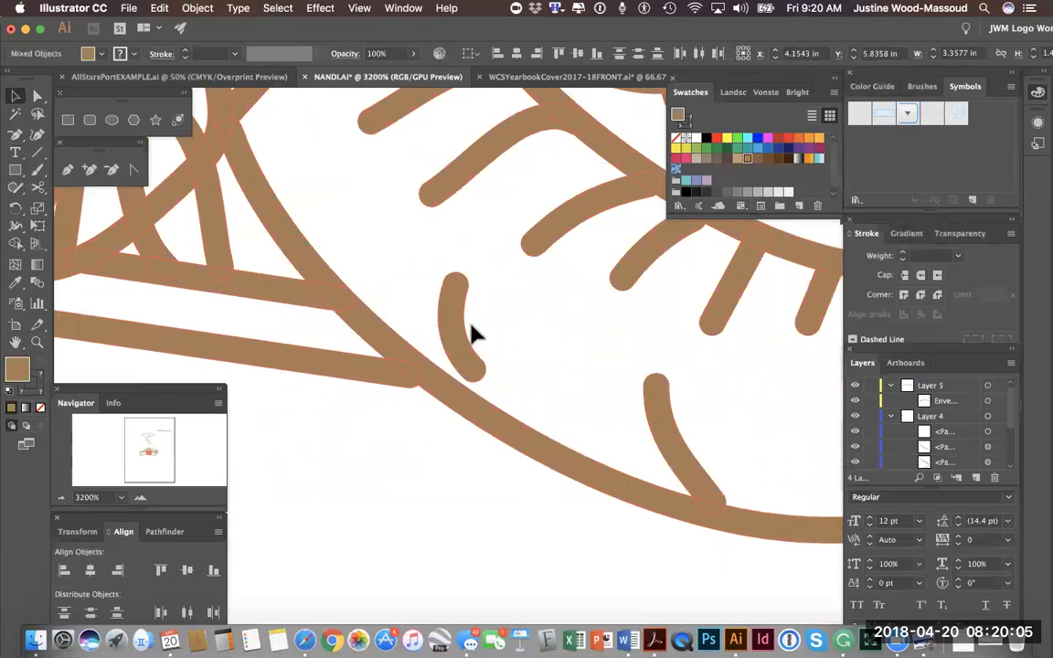
Select only the short detached crease line on the large curled roll and shift it up about 0.014 in
click(472, 352)
click(339, 225)
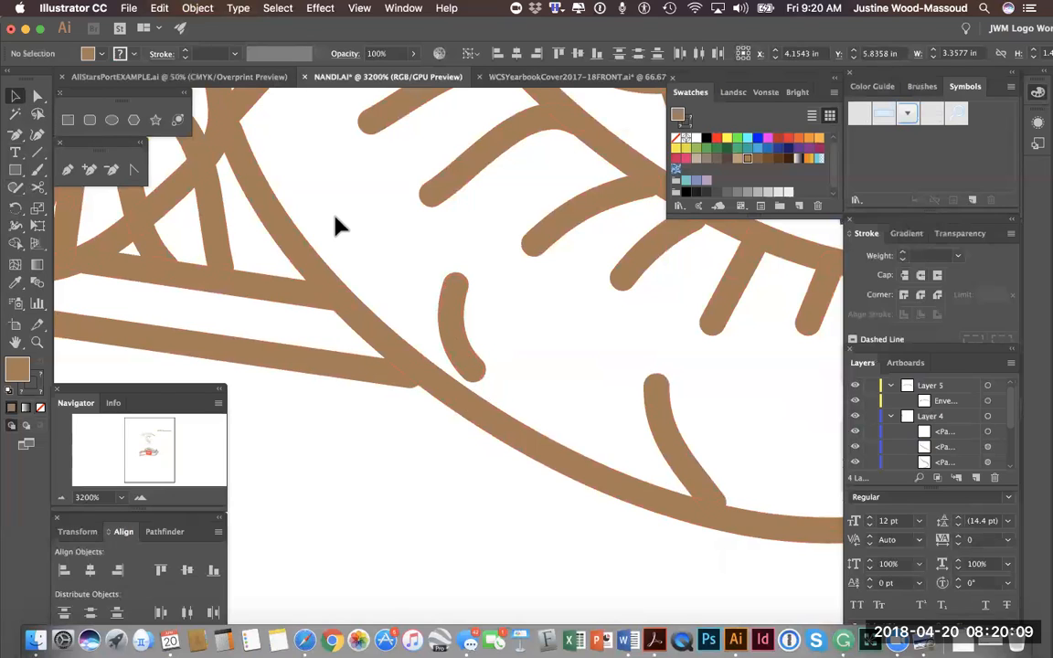
click(466, 321)
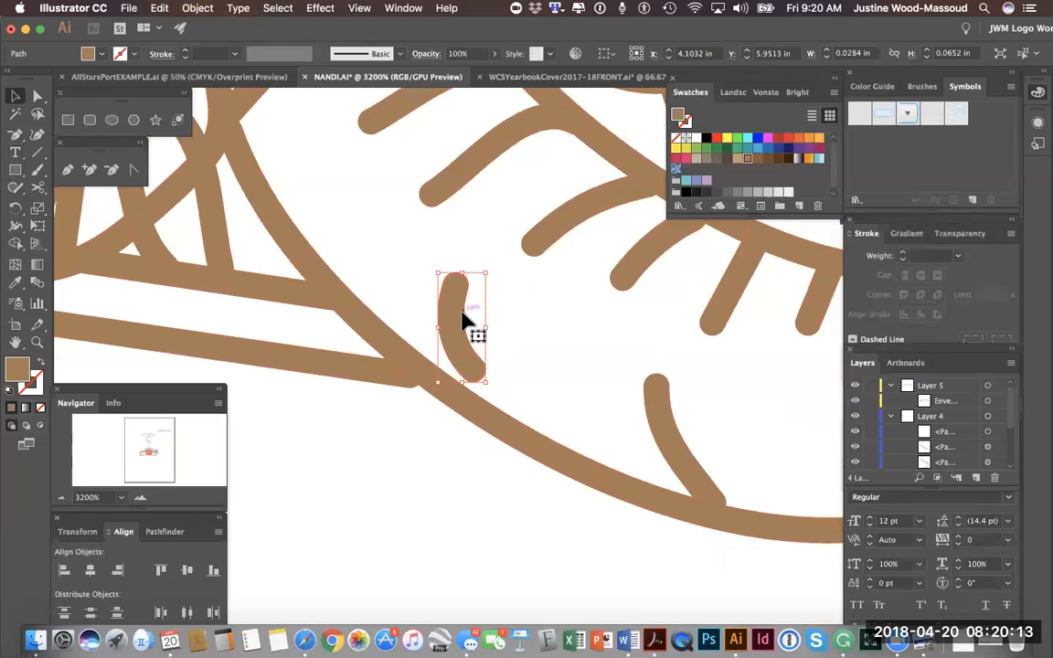
mouse_move(466, 320)
mouse_down()
mouse_move(470, 249)
mouse_move(465, 295)
mouse_move(513, 296)
mouse_up()
key(super+z)
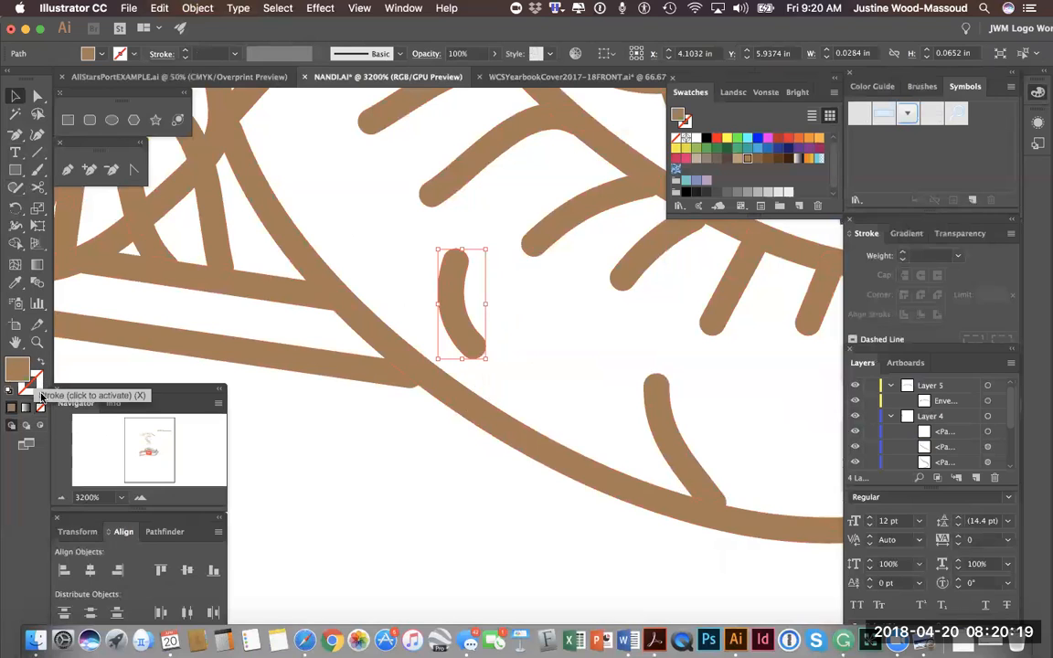
Merge all the outlined bread and ribbon shapes with Pathfinder Unite
click(64, 499)
click(64, 499)
click(64, 498)
click(64, 499)
click(64, 499)
click(64, 499)
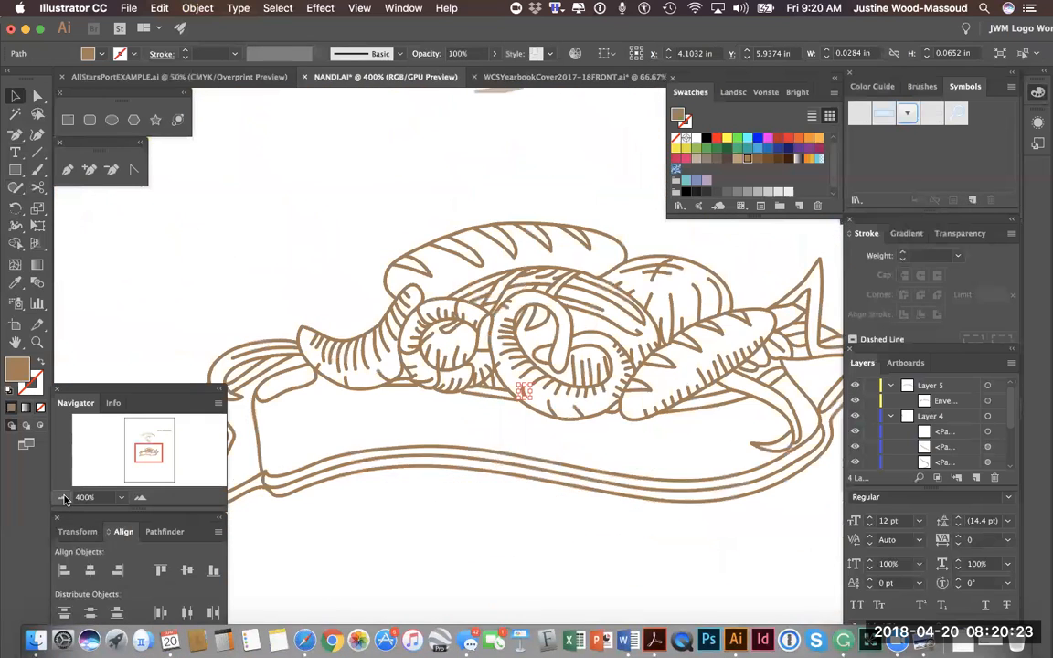
click(64, 498)
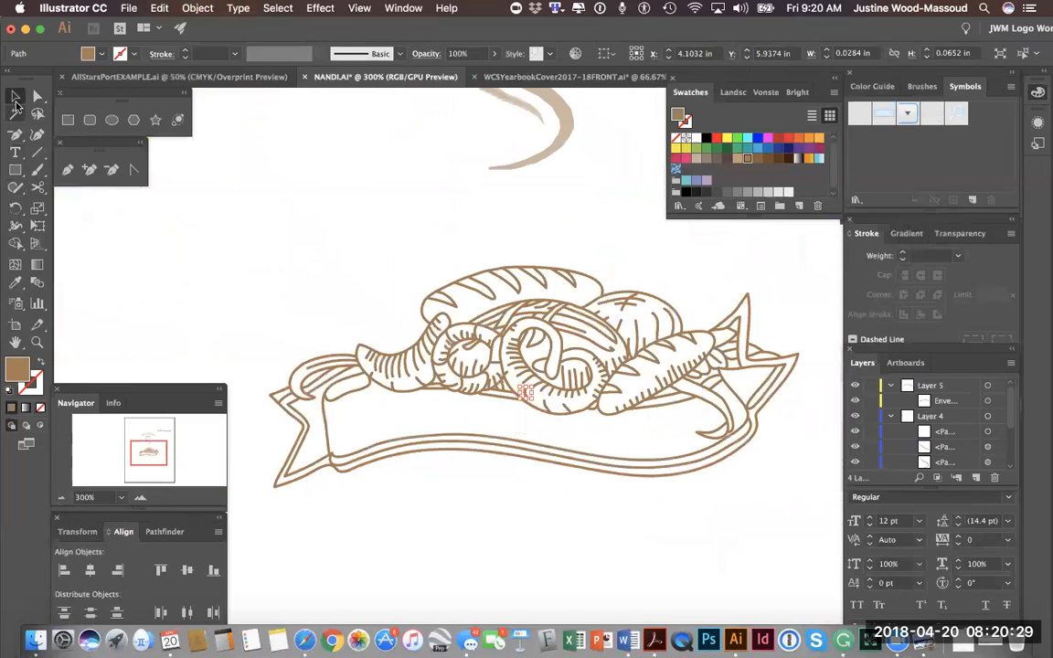
mouse_move(228, 247)
mouse_down()
mouse_move(412, 265)
mouse_move(700, 425)
mouse_move(773, 542)
mouse_move(813, 542)
mouse_up()
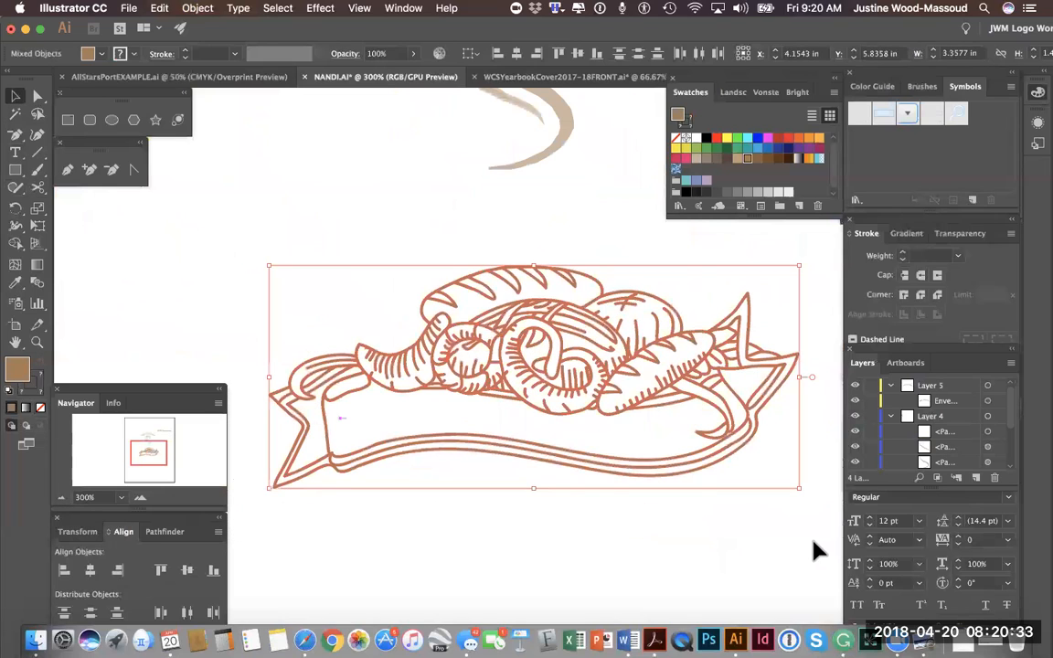
click(163, 532)
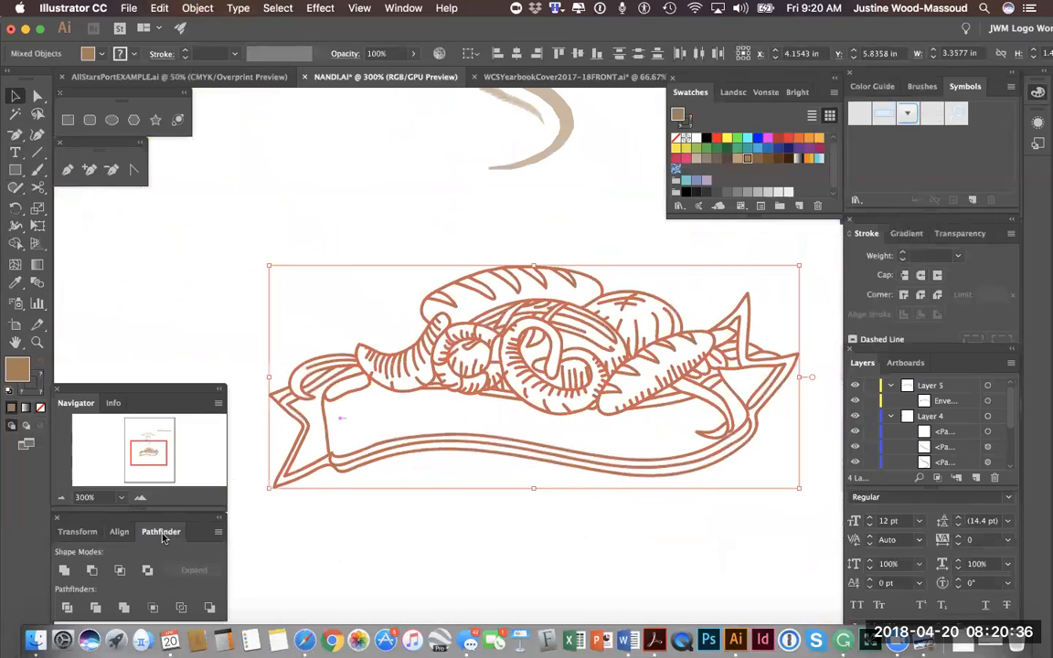
click(403, 8)
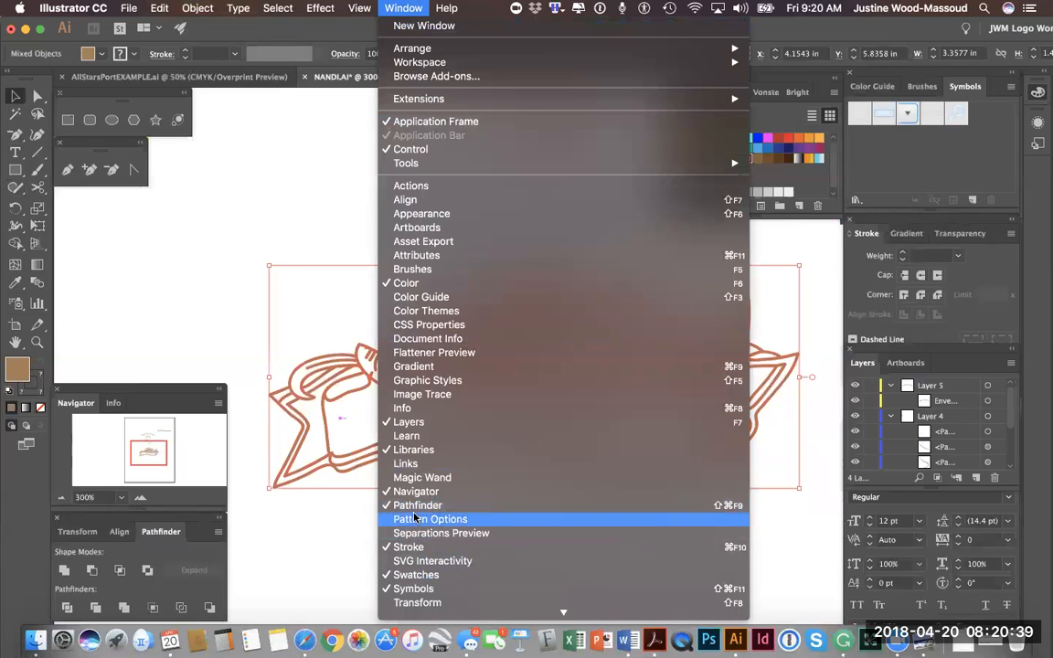
click(159, 548)
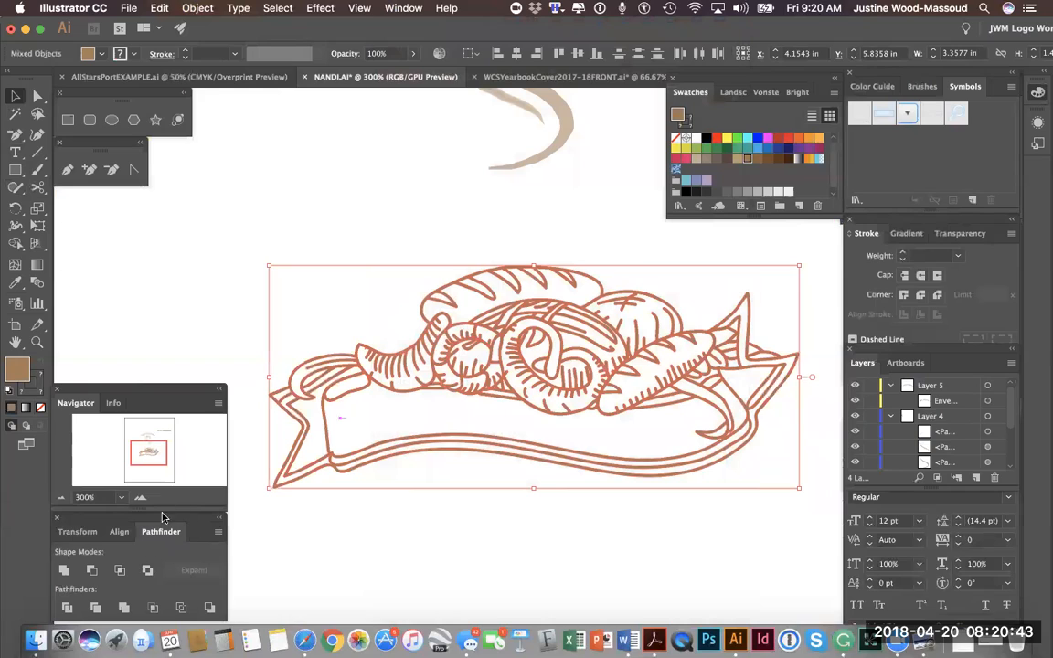
click(64, 572)
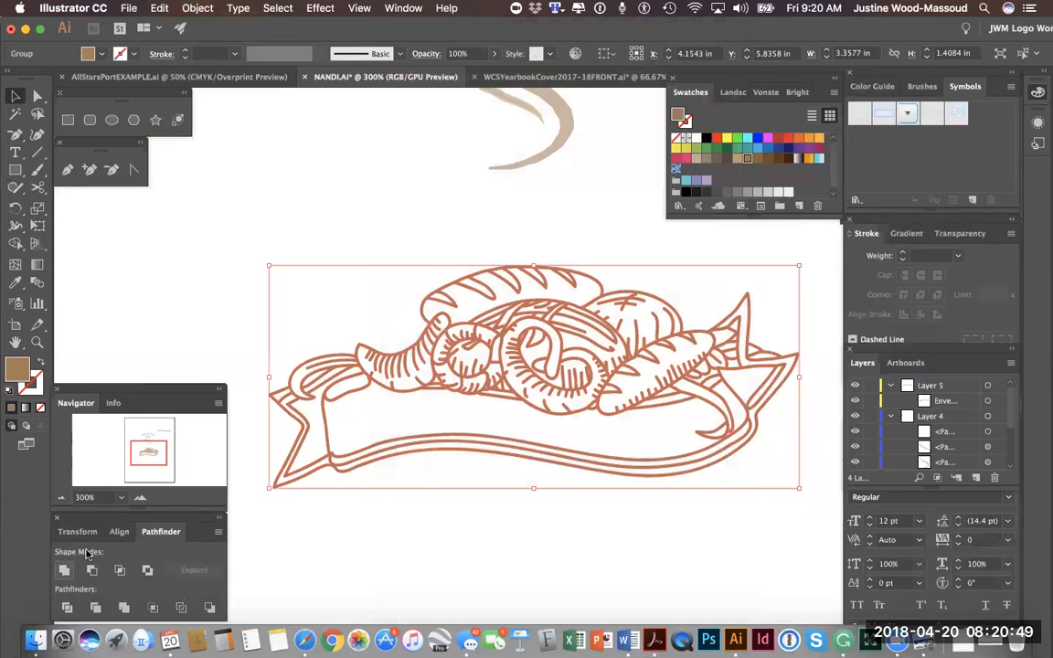
Check the united line work up close and make the whole artwork a compound path
click(140, 499)
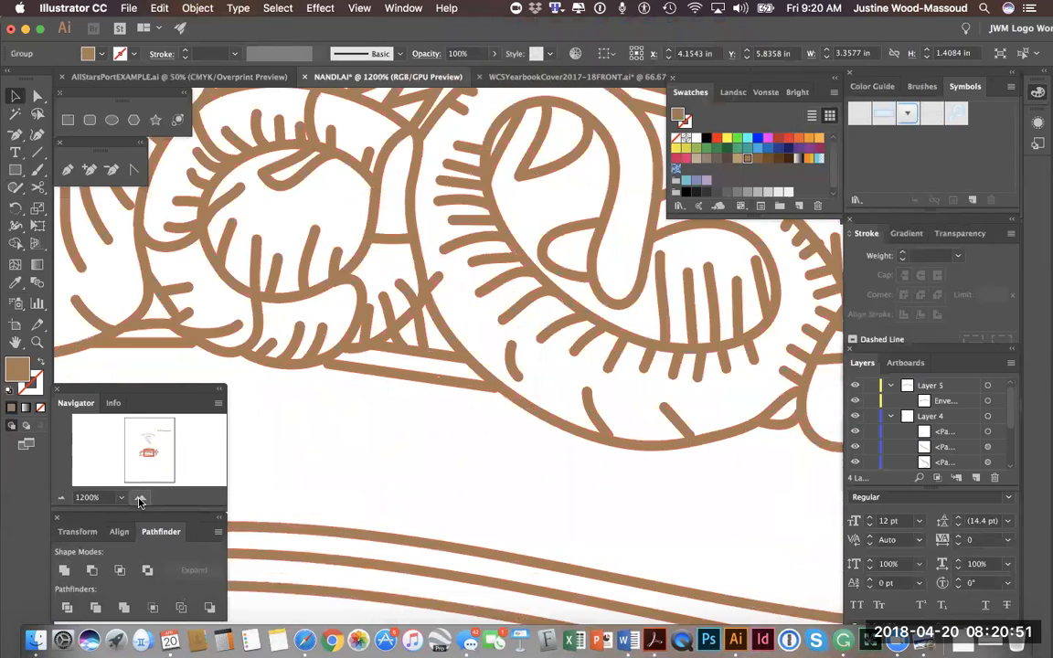
click(140, 499)
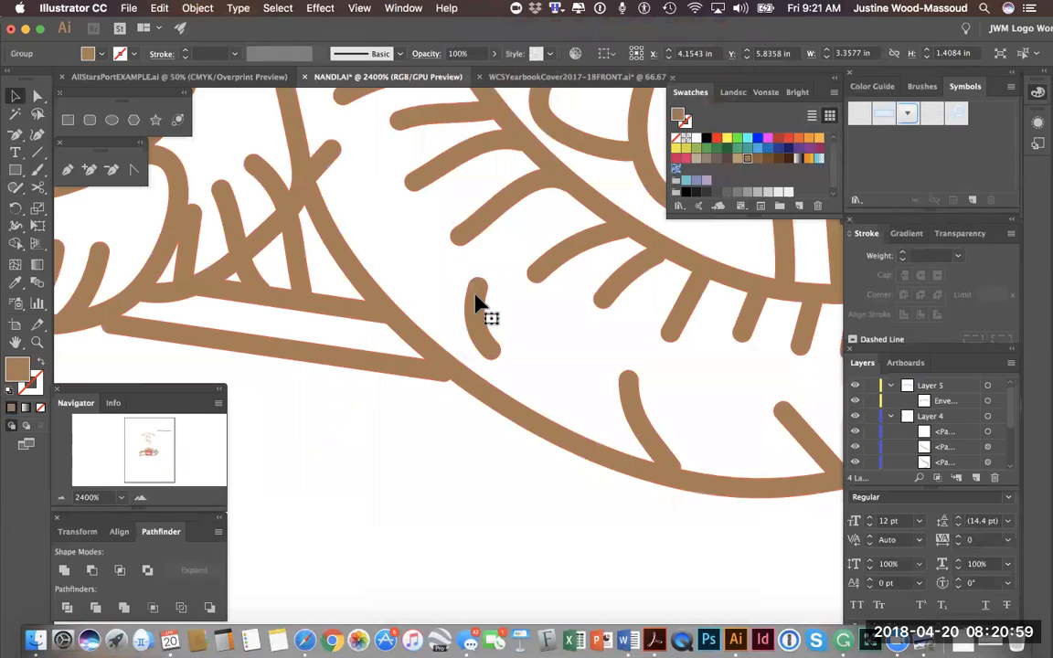
click(61, 498)
click(61, 499)
click(61, 499)
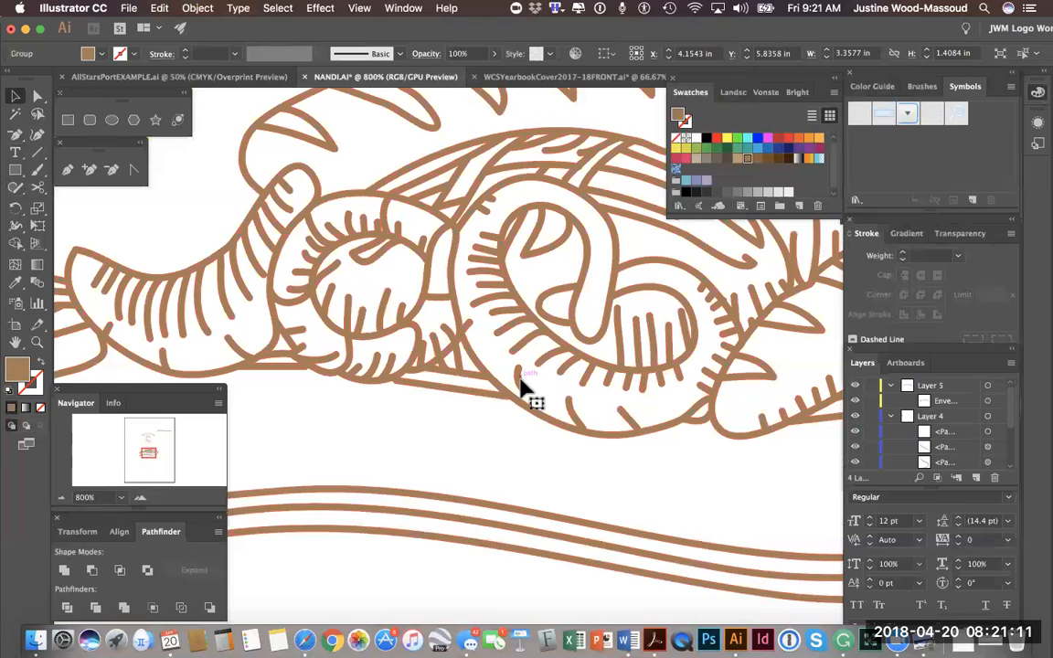
click(61, 498)
click(62, 498)
click(61, 498)
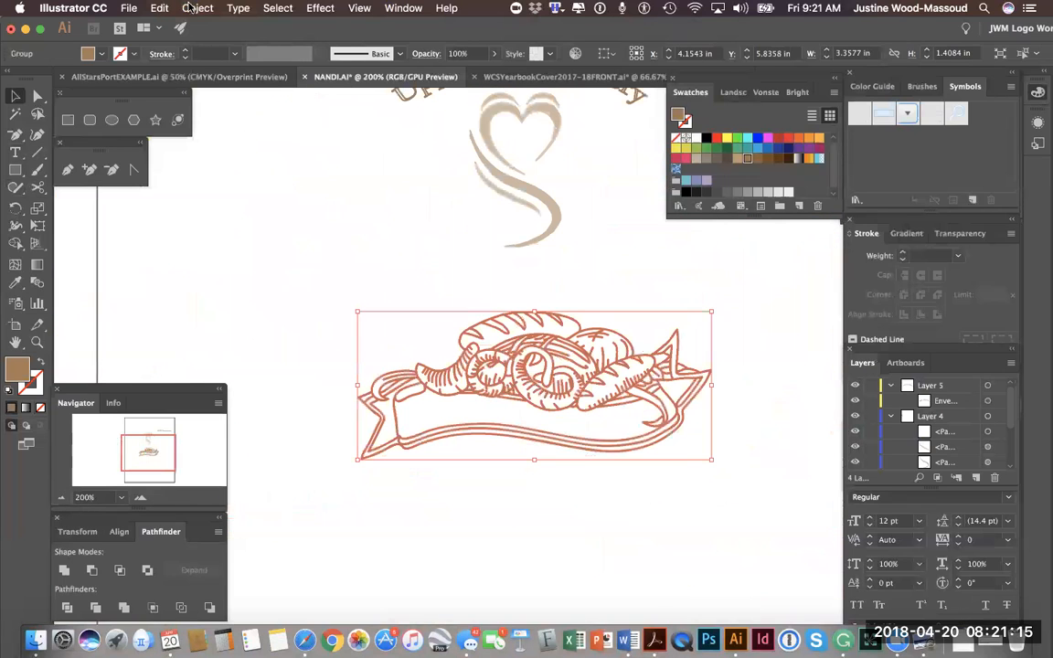
click(197, 9)
mouse_move(234, 483)
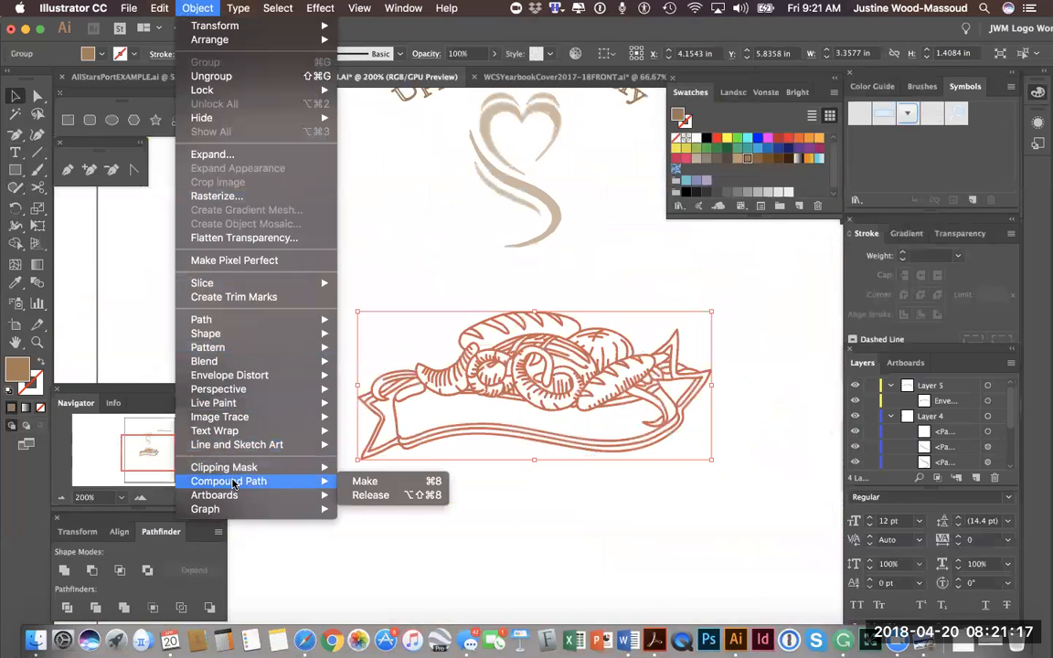
click(365, 481)
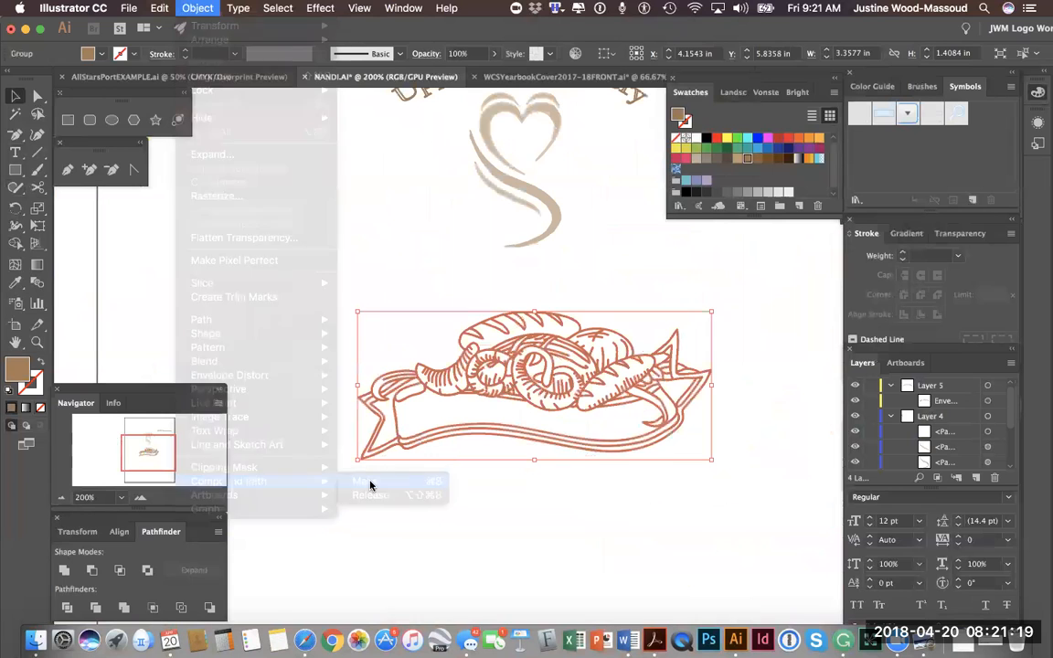
Try magenta and dark green fills on the compound path and restore its brown fill
click(140, 498)
click(141, 498)
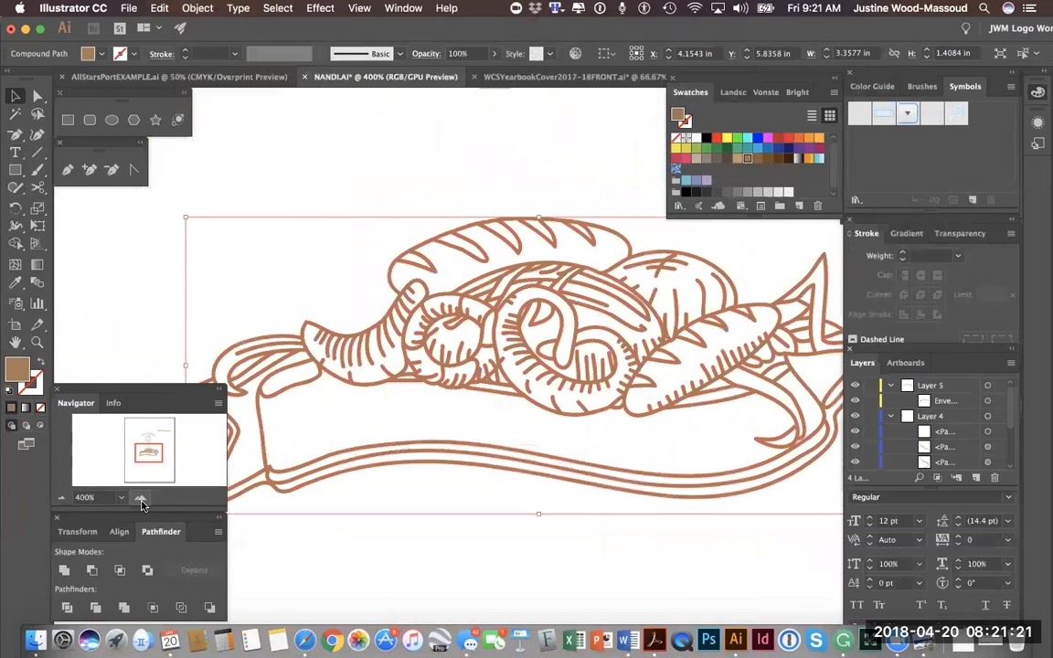
click(141, 498)
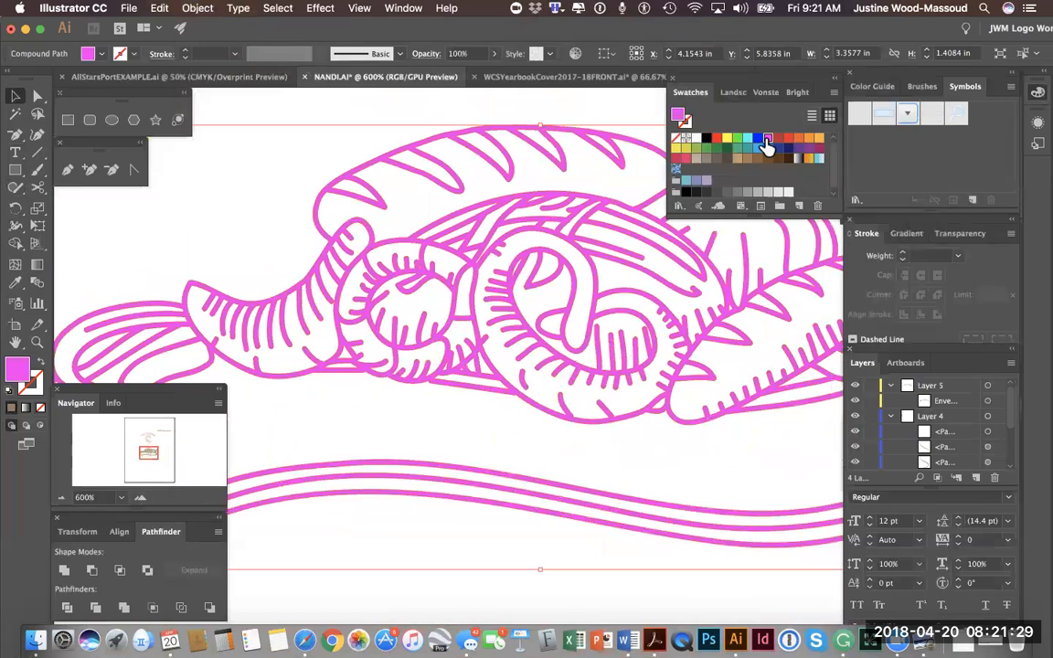
click(724, 151)
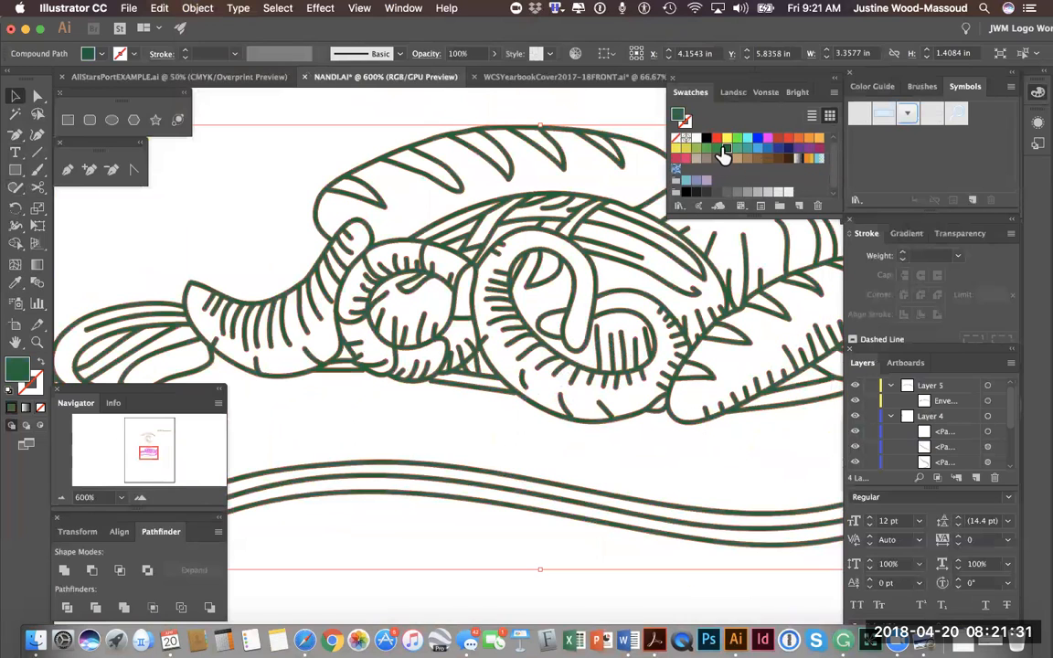
click(748, 160)
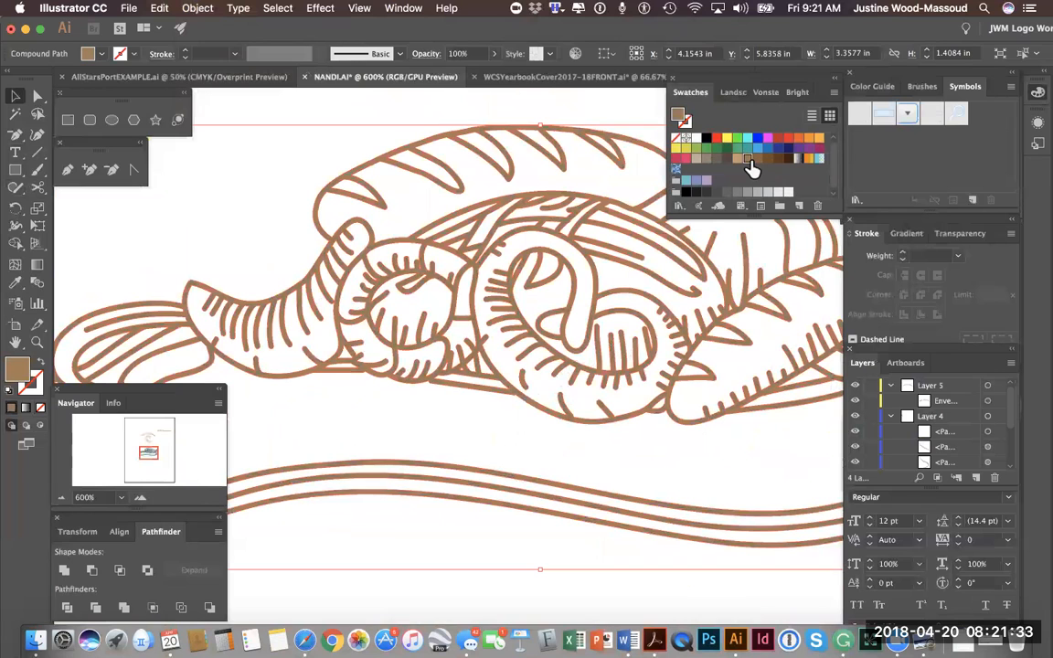
Move the "Feel the Essence of Paris!" text down to just above the ribbon's right end
click(61, 497)
click(62, 497)
click(61, 497)
click(61, 497)
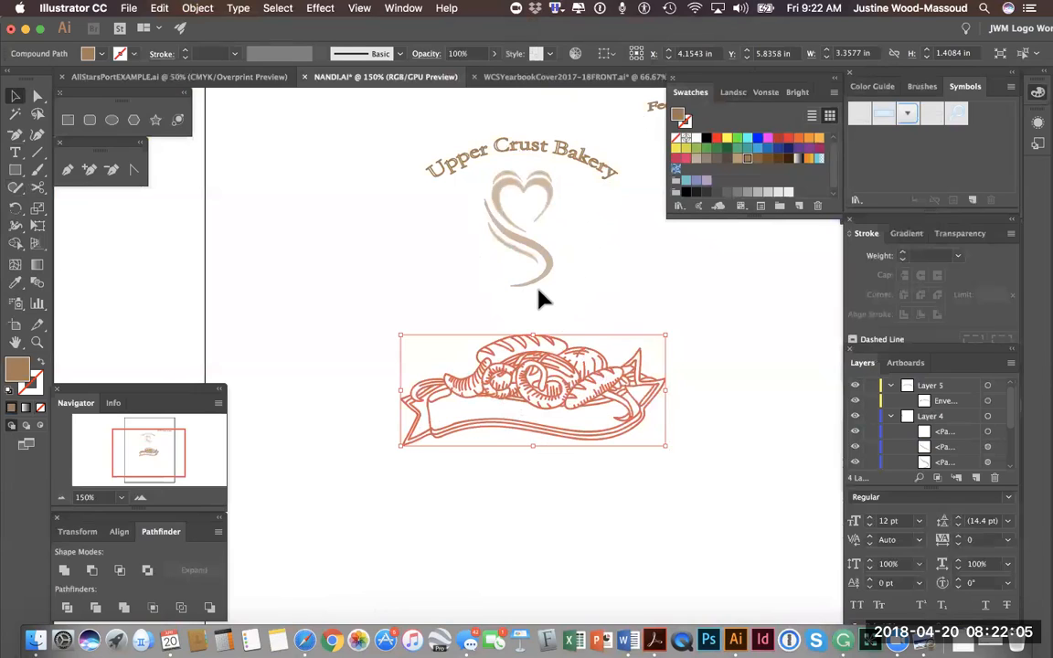
click(61, 497)
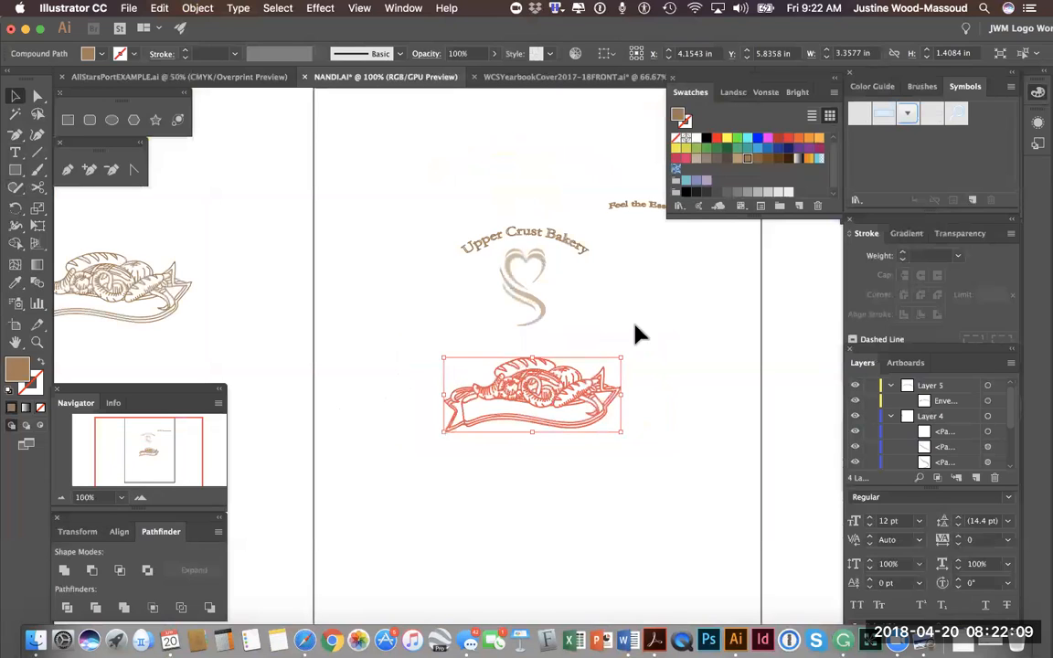
scroll(688, 322, up, 3)
scroll(688, 321, right, 3)
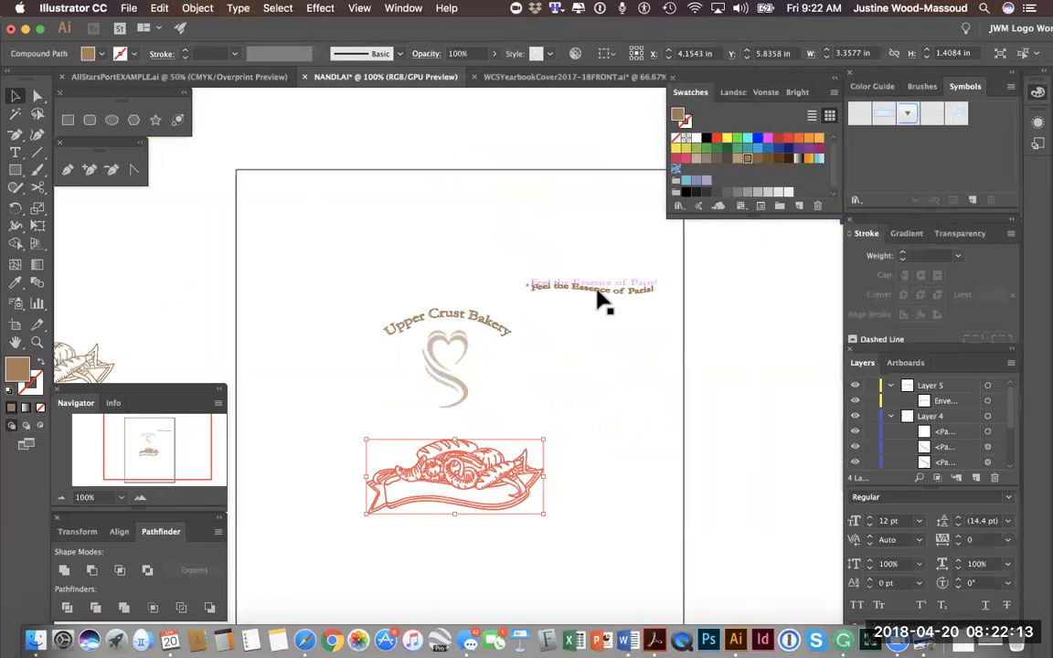
drag(596, 291, 578, 420)
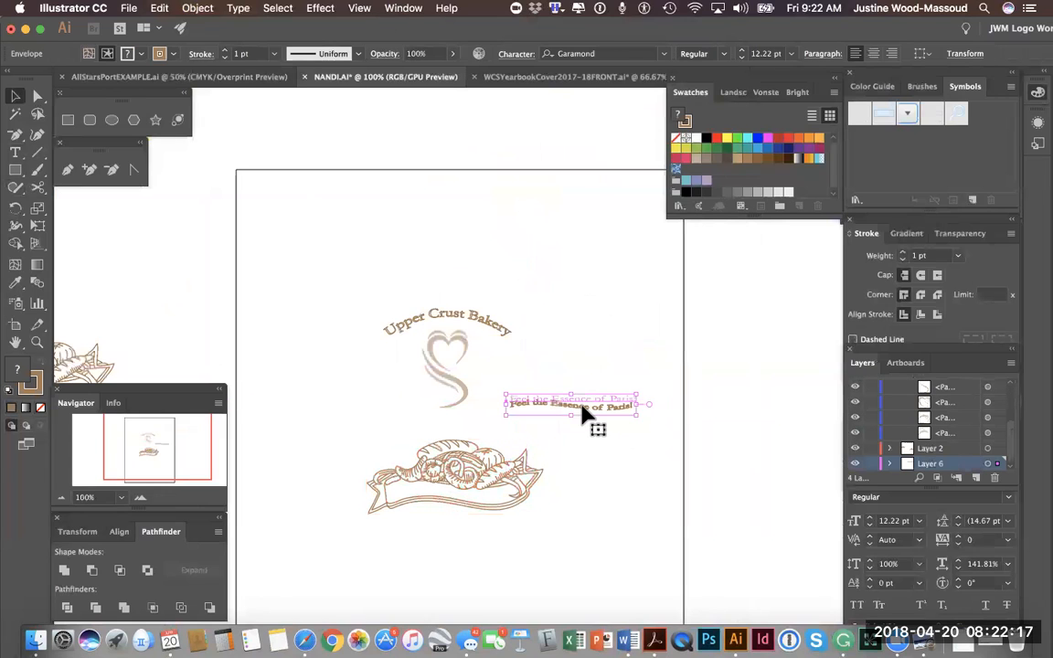
click(321, 9)
mouse_move(383, 227)
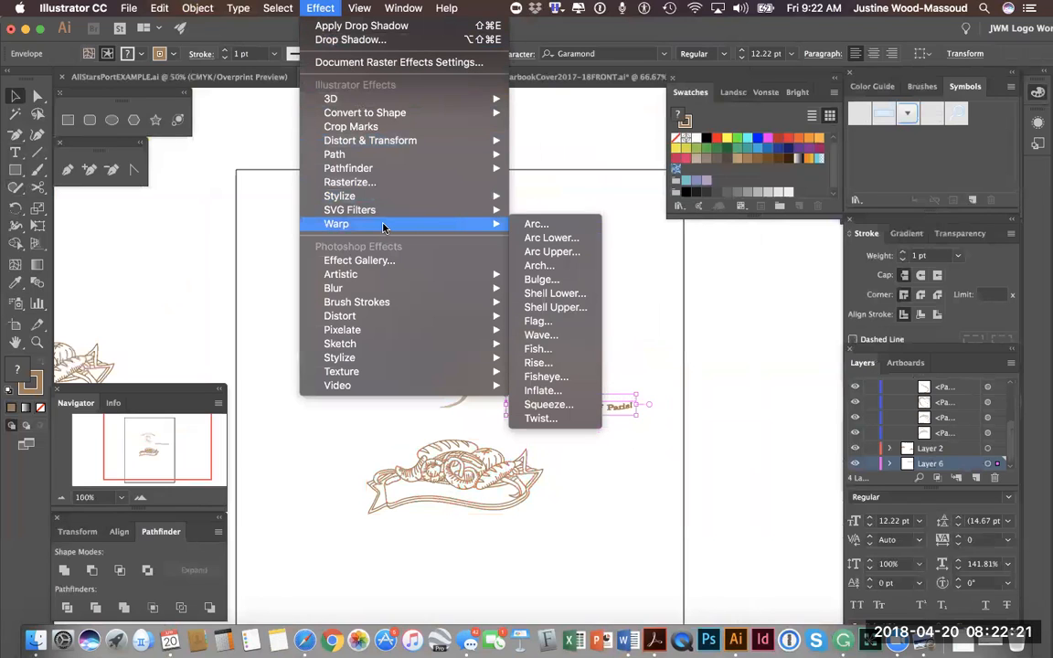
click(642, 295)
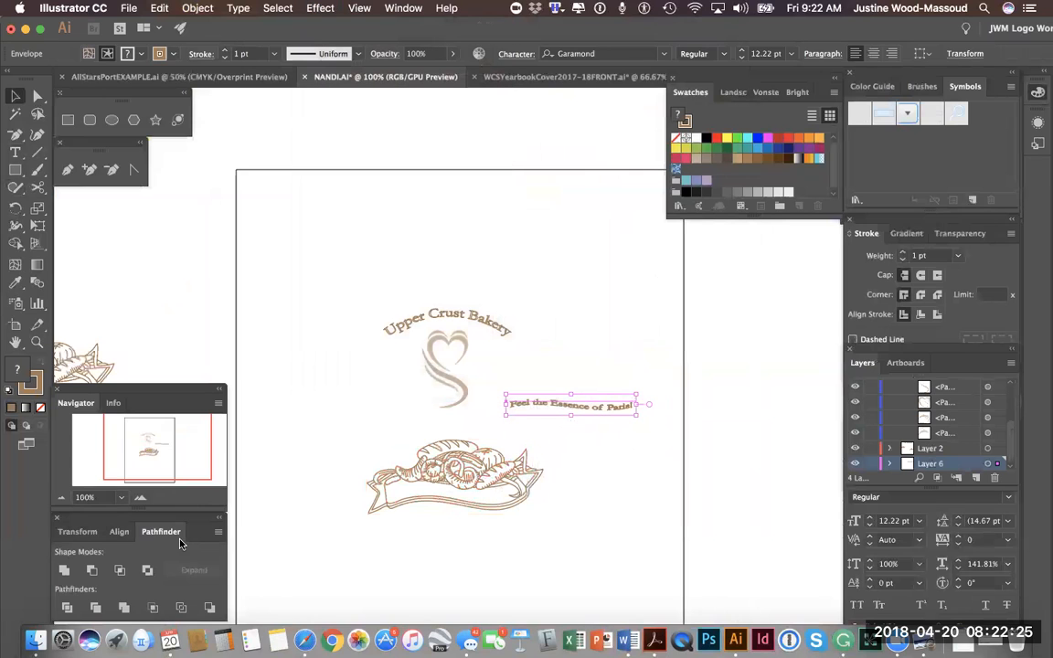
Stretch the "Feel the Essence of Paris!" text slightly taller and set its stroke weight to 0.5 pt
click(139, 497)
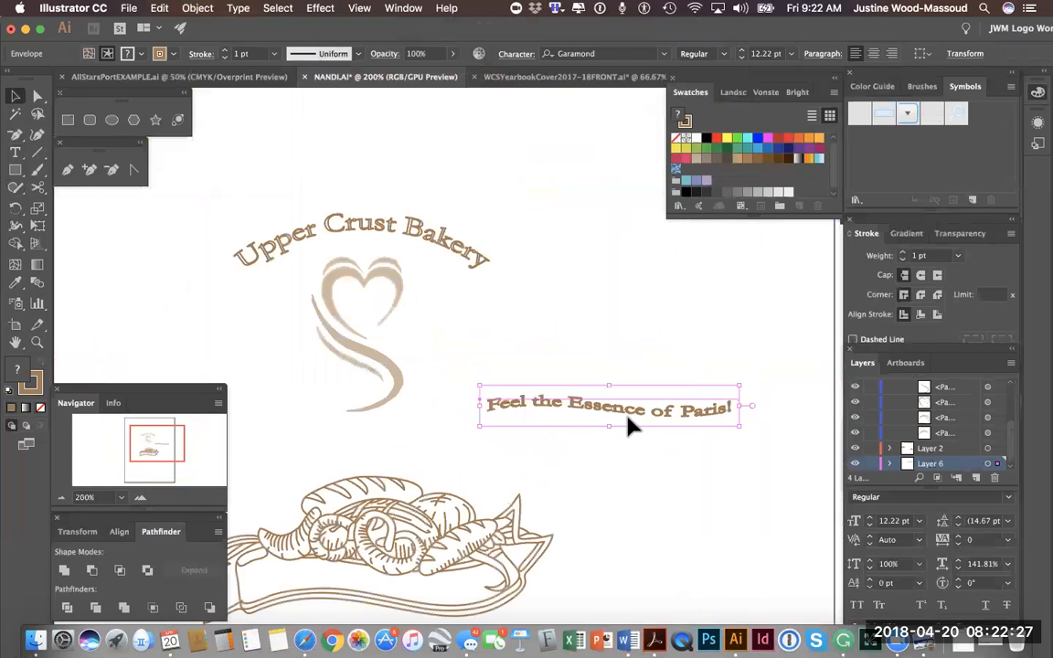
mouse_move(611, 428)
mouse_down()
mouse_move(611, 448)
mouse_move(610, 437)
mouse_up()
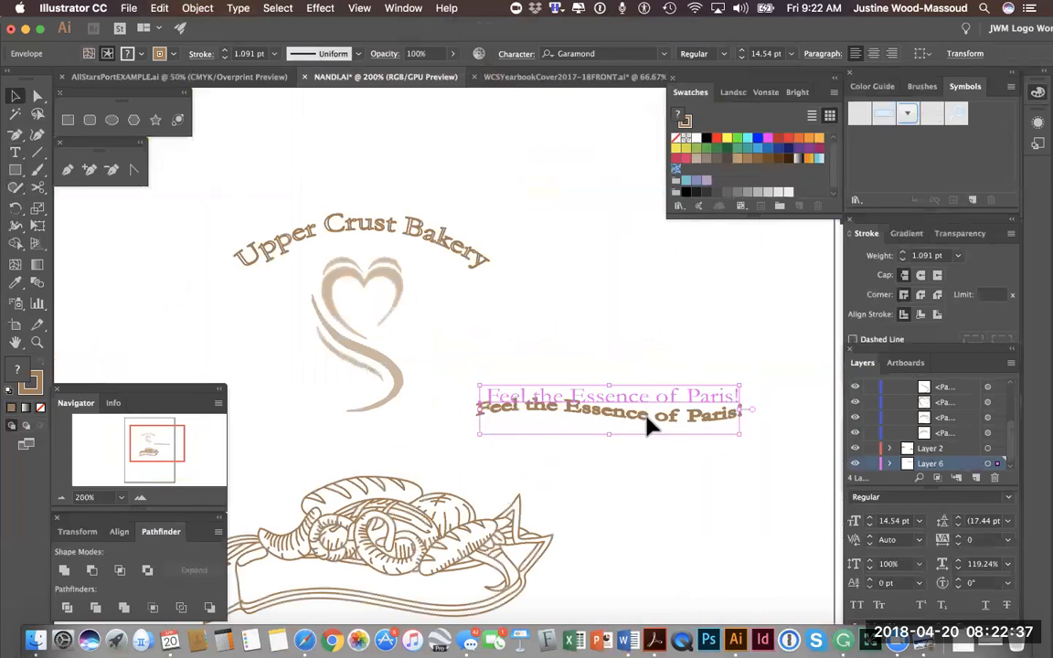
click(34, 381)
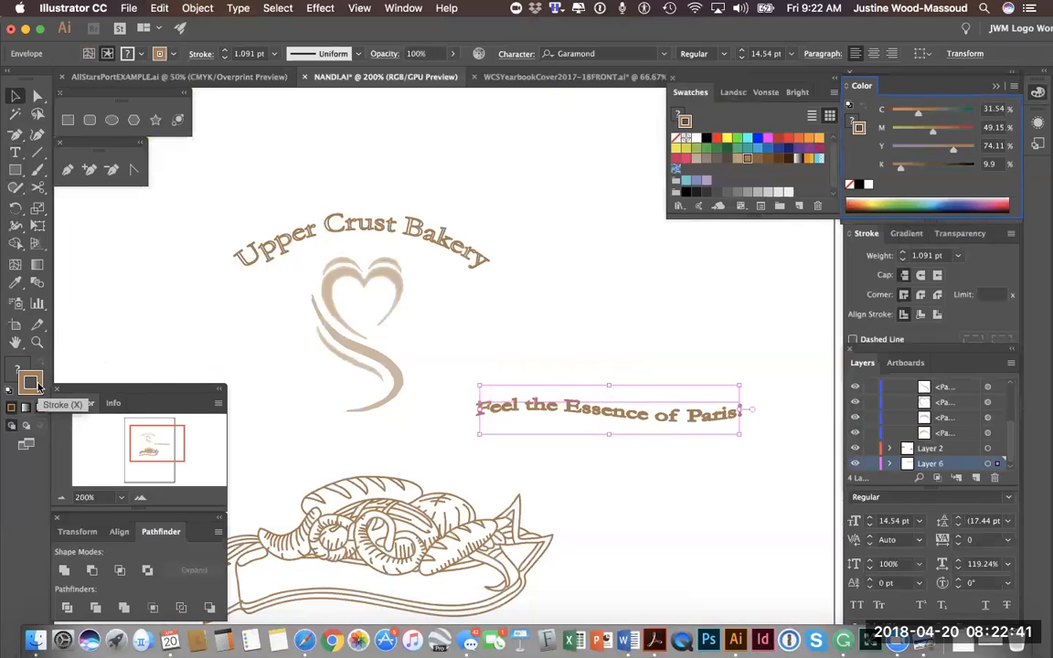
click(903, 261)
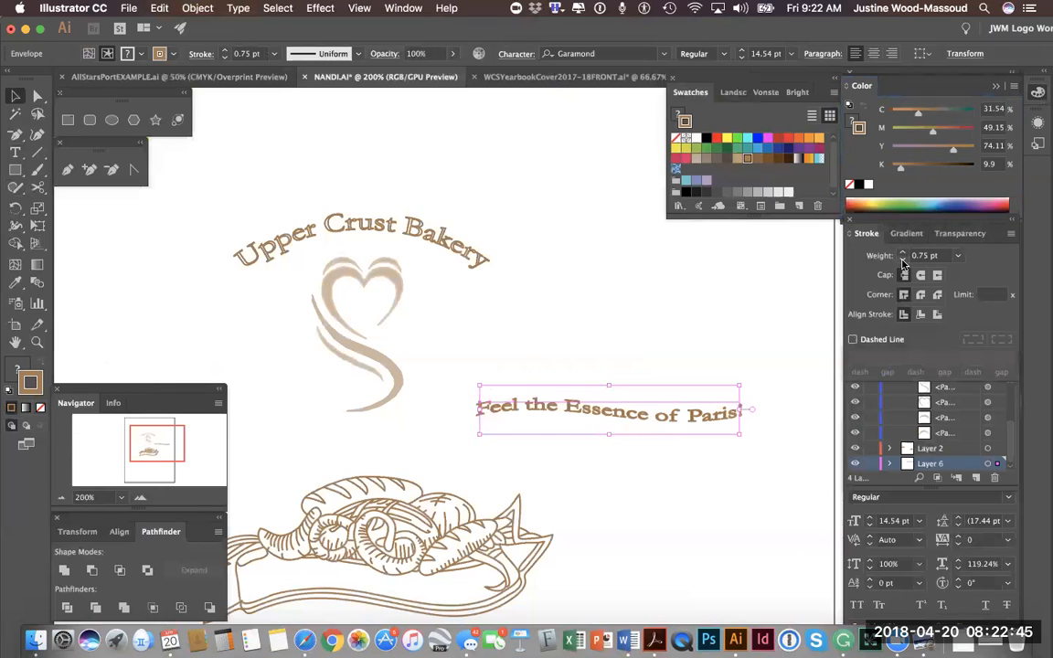
click(903, 261)
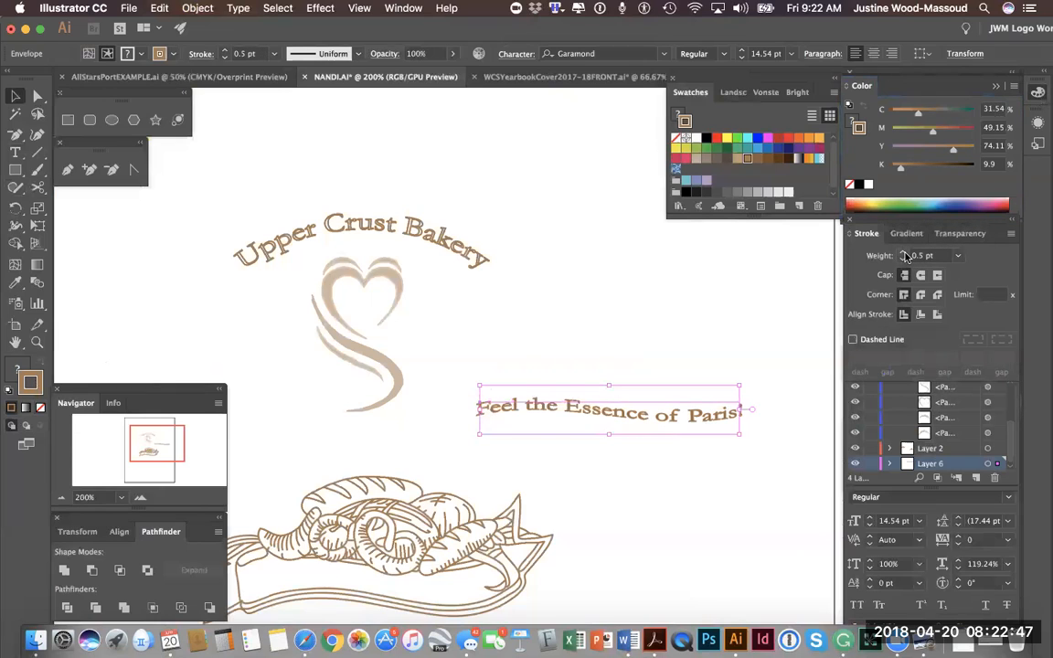
click(904, 254)
click(903, 254)
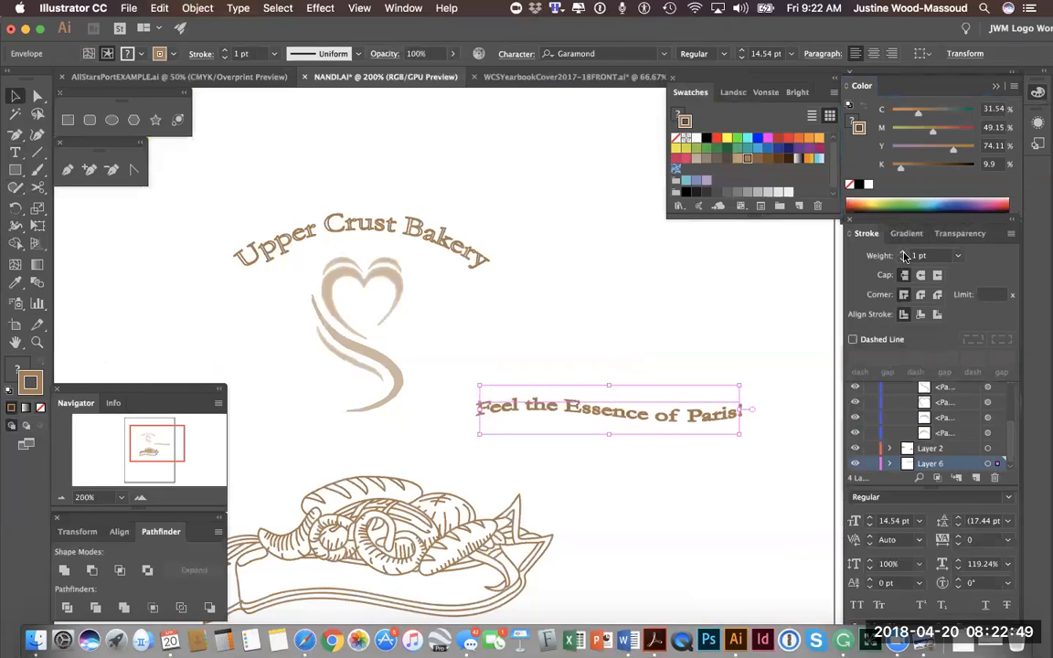
click(903, 261)
click(903, 260)
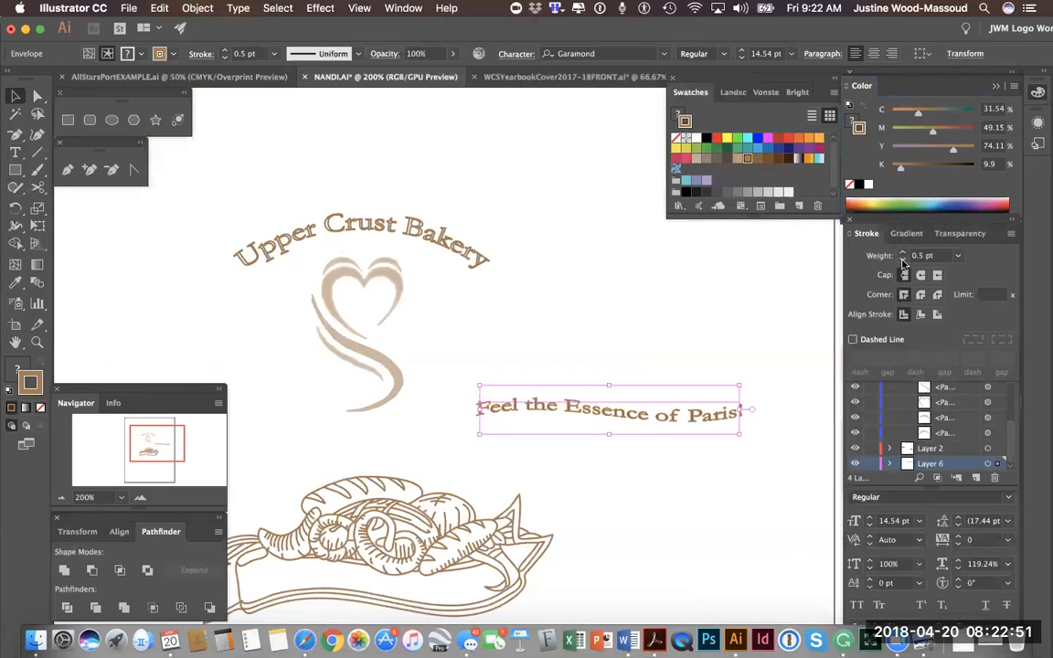
Move the slogan text into the empty area left of the heart emblem
mouse_move(645, 432)
mouse_down()
mouse_move(603, 418)
mouse_move(639, 413)
mouse_up()
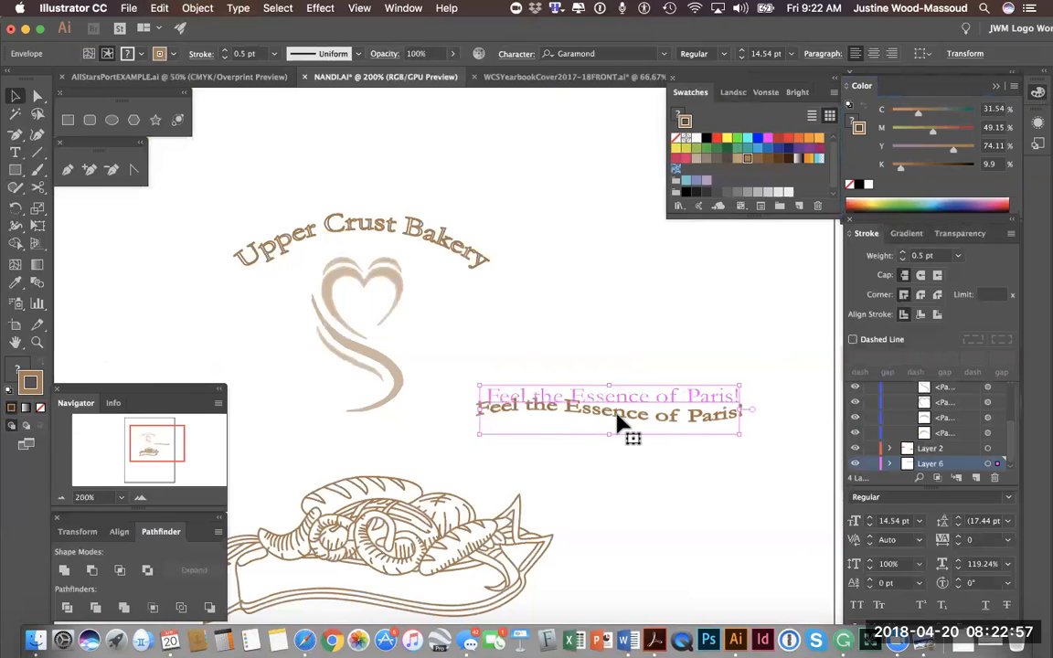
scroll(618, 422, down, 3)
scroll(617, 422, left, 3)
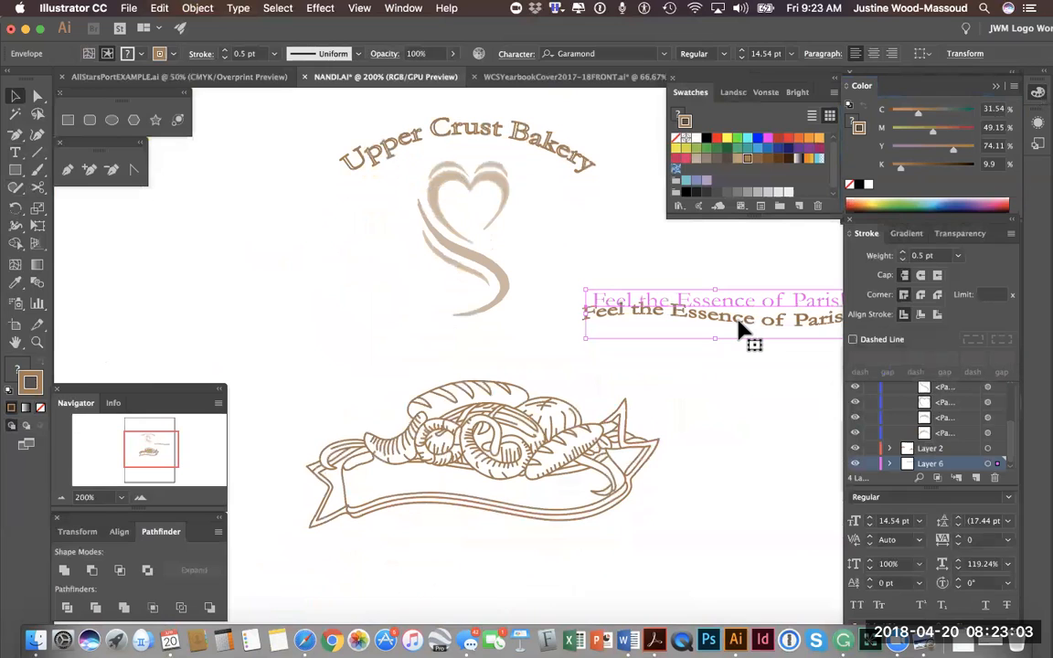
drag(742, 329, 282, 278)
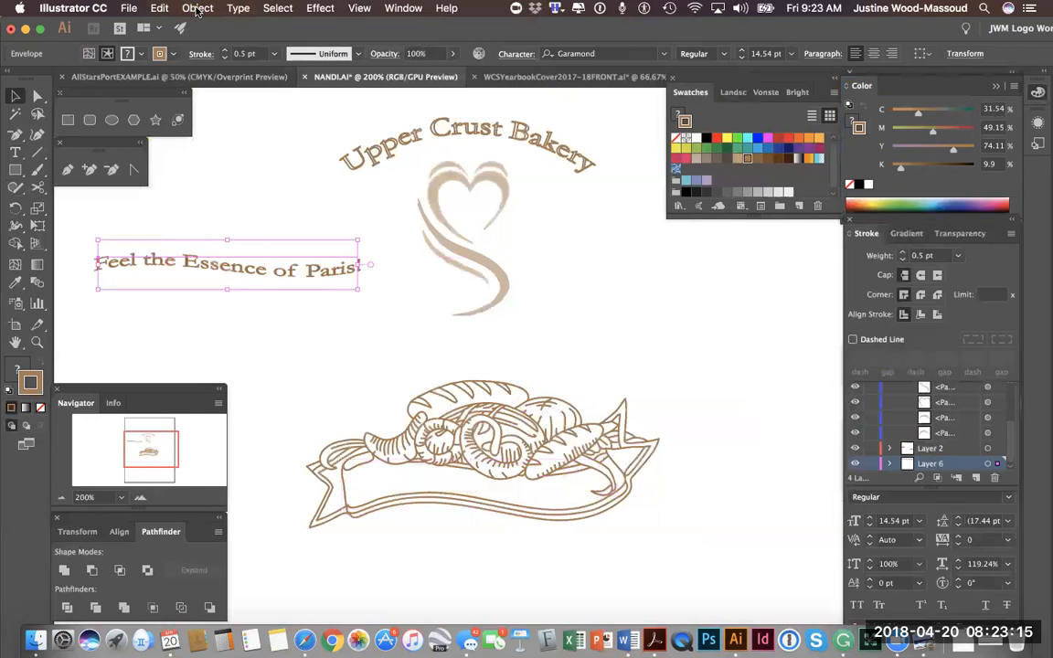
Expand the warped slogan into shapes and move it down to just above the left part of the bread artwork
click(197, 8)
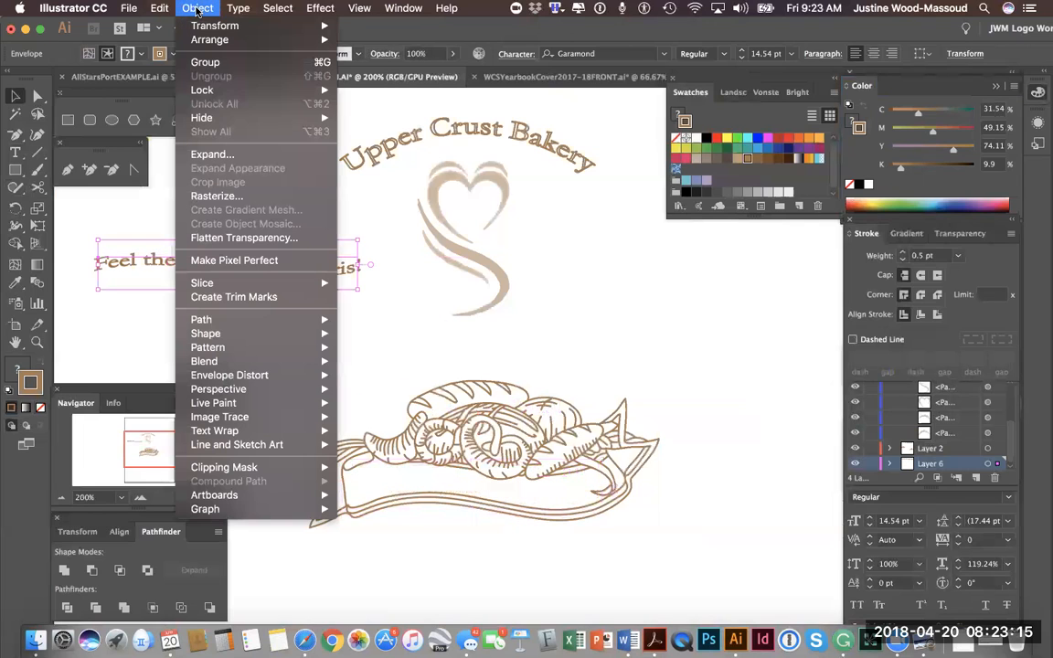
click(219, 158)
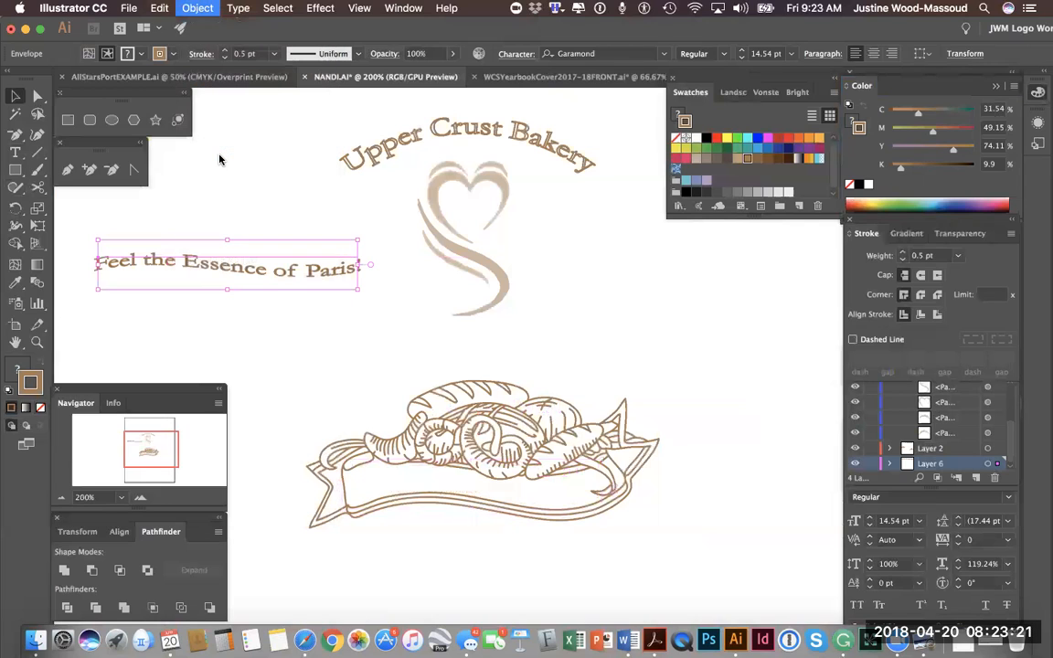
click(654, 462)
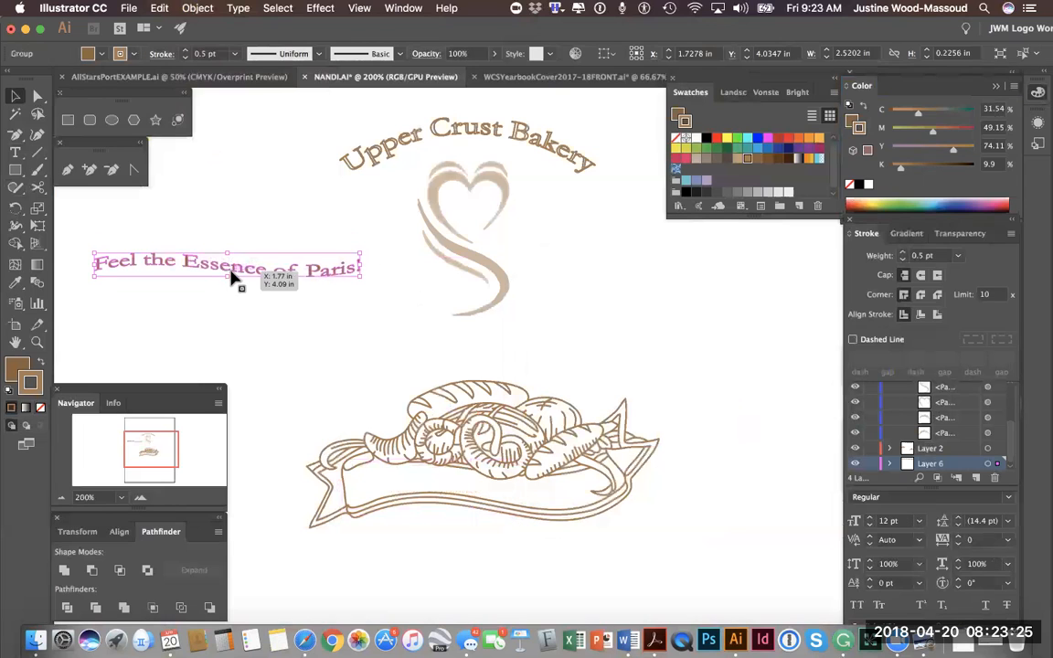
drag(231, 277, 353, 343)
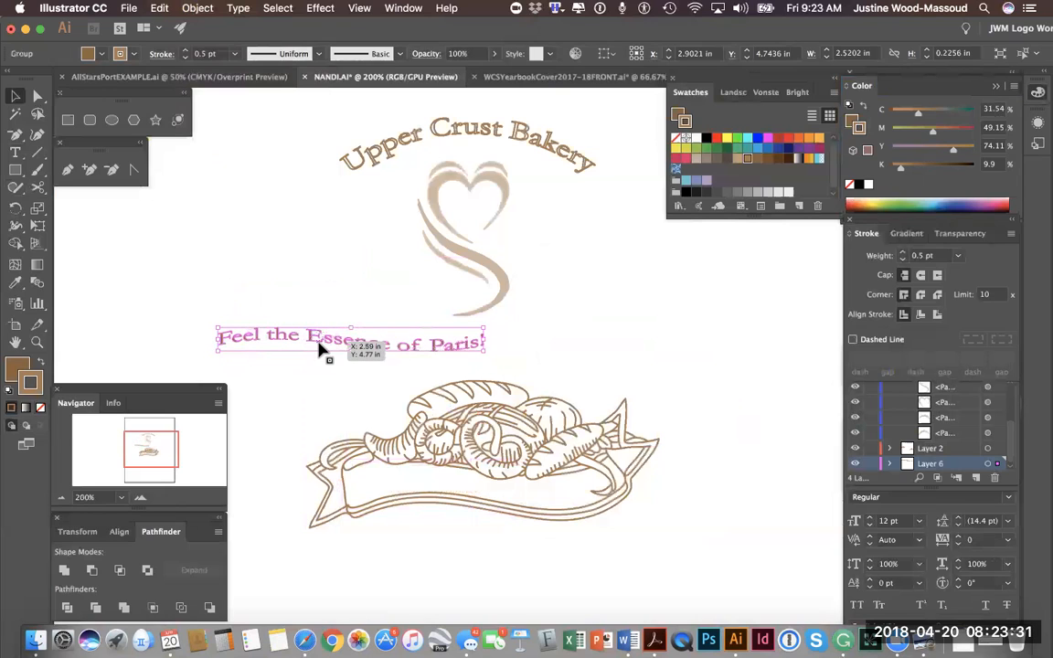
Copy the slogan's brown fill colour onto its stroke and give the stroke round caps and round corners
click(140, 496)
click(139, 497)
click(140, 496)
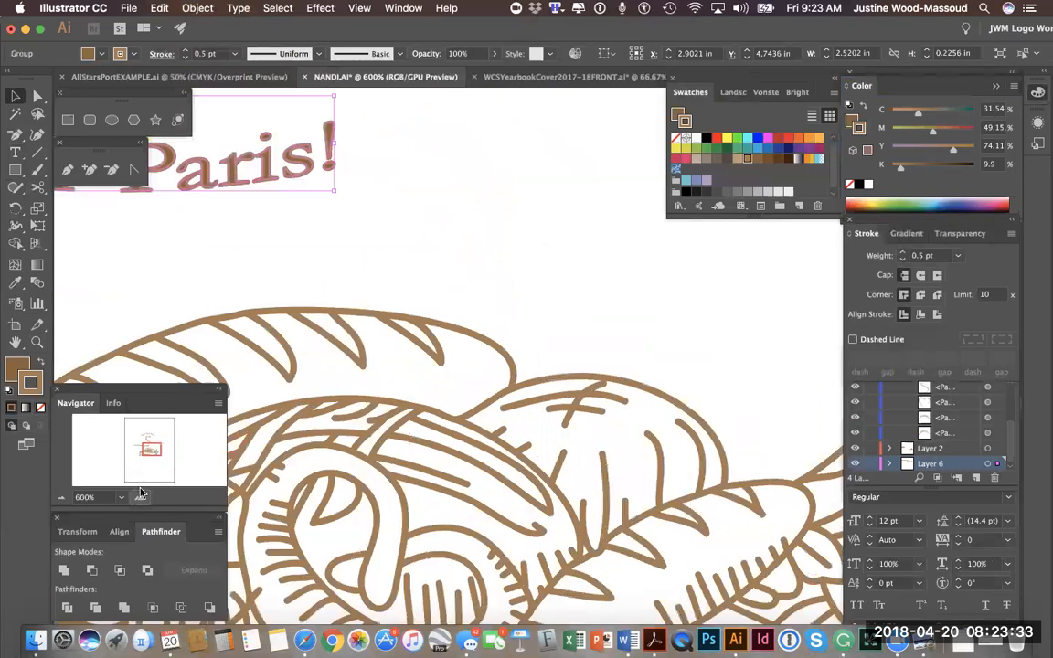
click(140, 496)
scroll(463, 181, up, 10)
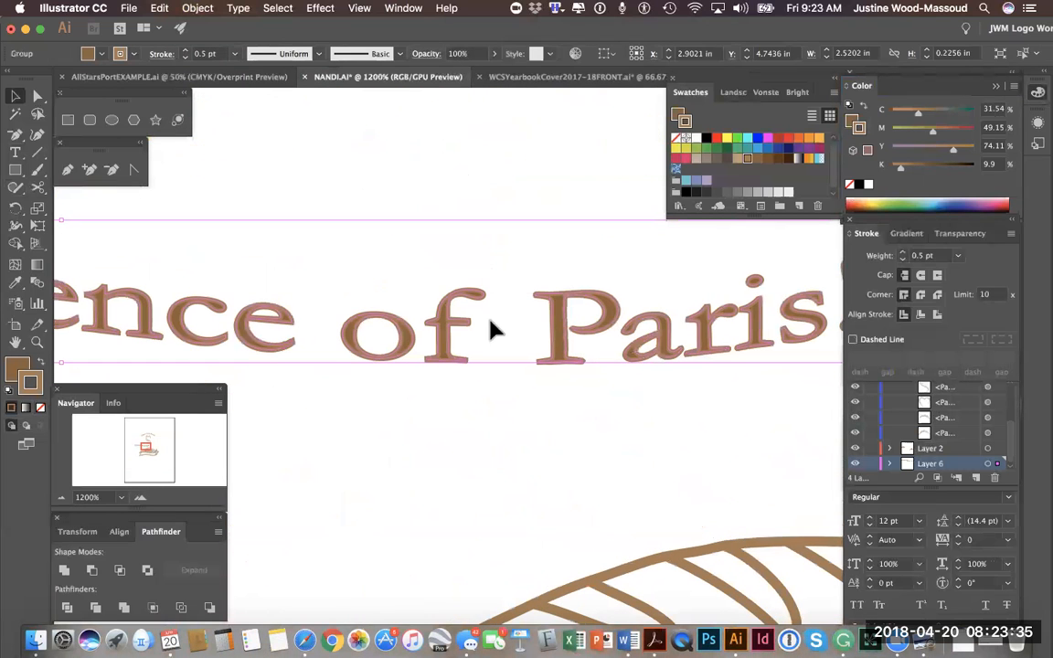
click(15, 367)
drag(16, 367, 34, 375)
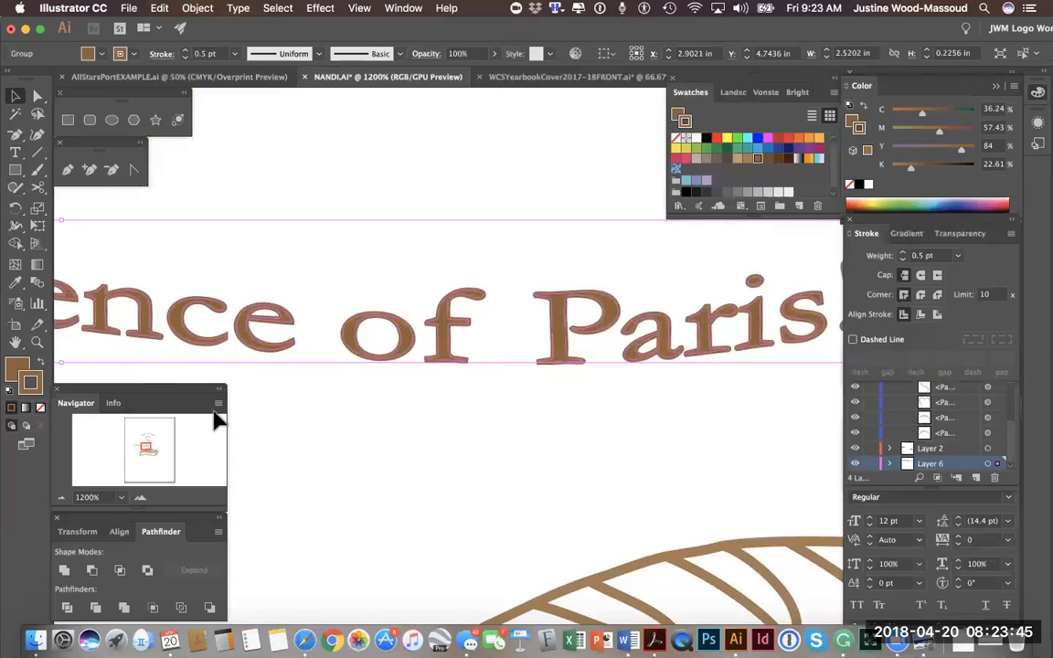
click(920, 276)
click(920, 295)
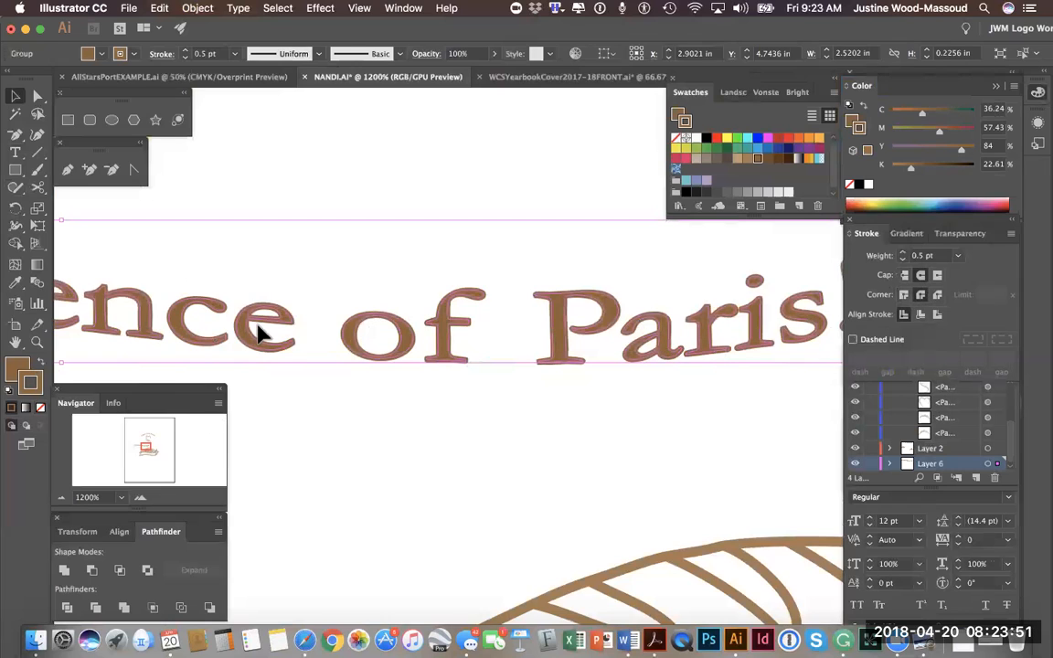
Stretch the expanded slogan vertically to a height of about 0.29 in
click(63, 498)
click(63, 498)
click(63, 498)
click(63, 498)
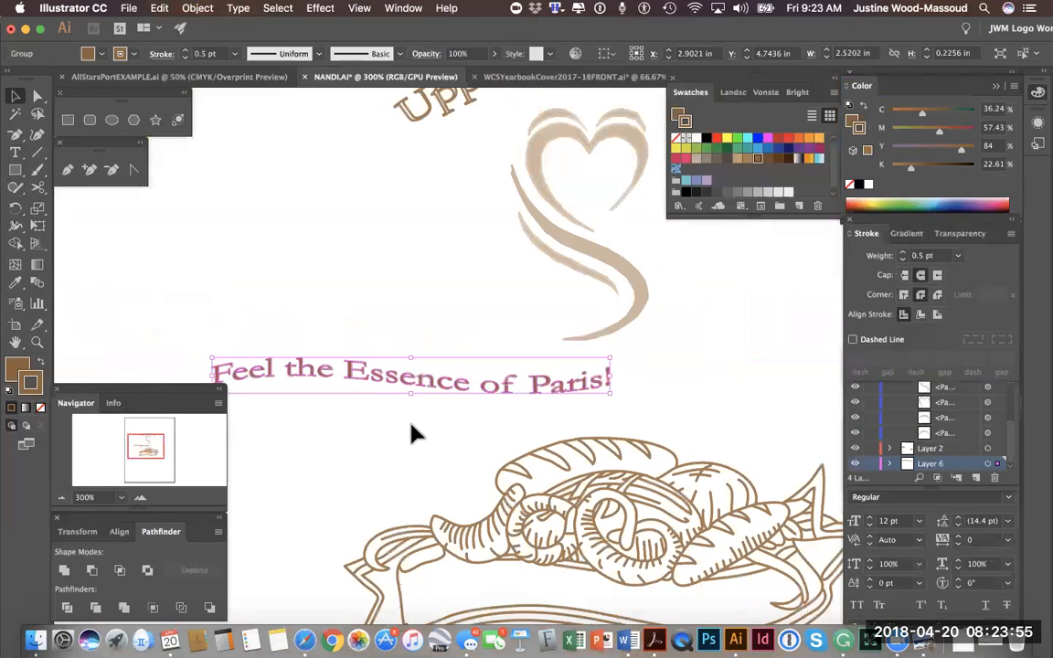
drag(412, 394, 412, 402)
drag(411, 359, 412, 355)
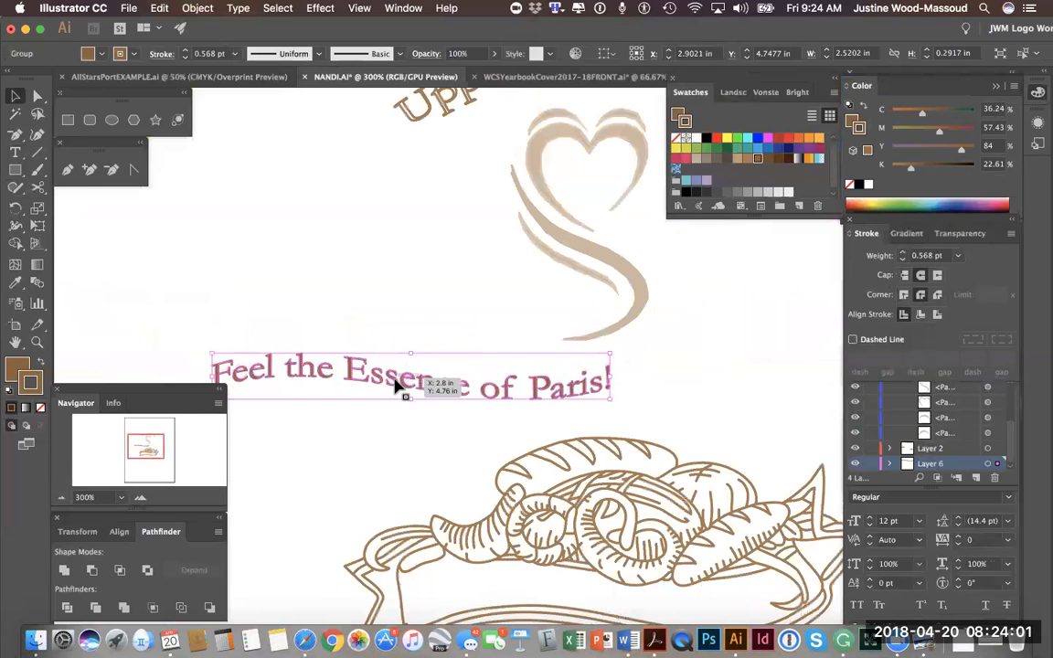
Fill the bread and ribbon compound path with the light brown swatch (C 31.54, M 49.15, Y 74.11, K 9.9)
scroll(393, 389, down, 3)
click(61, 497)
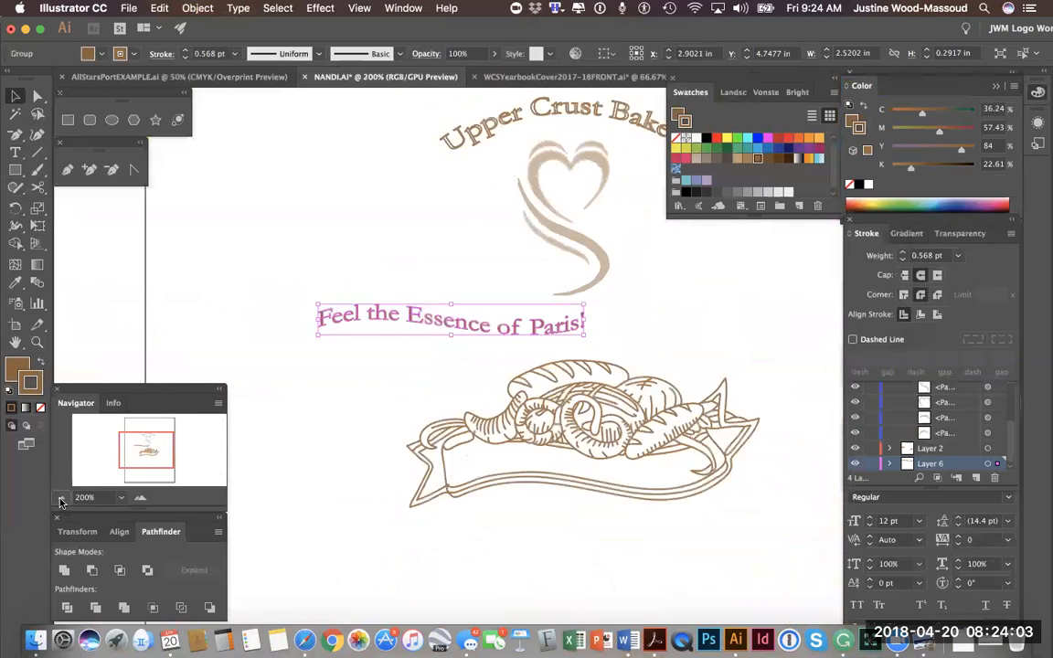
click(61, 497)
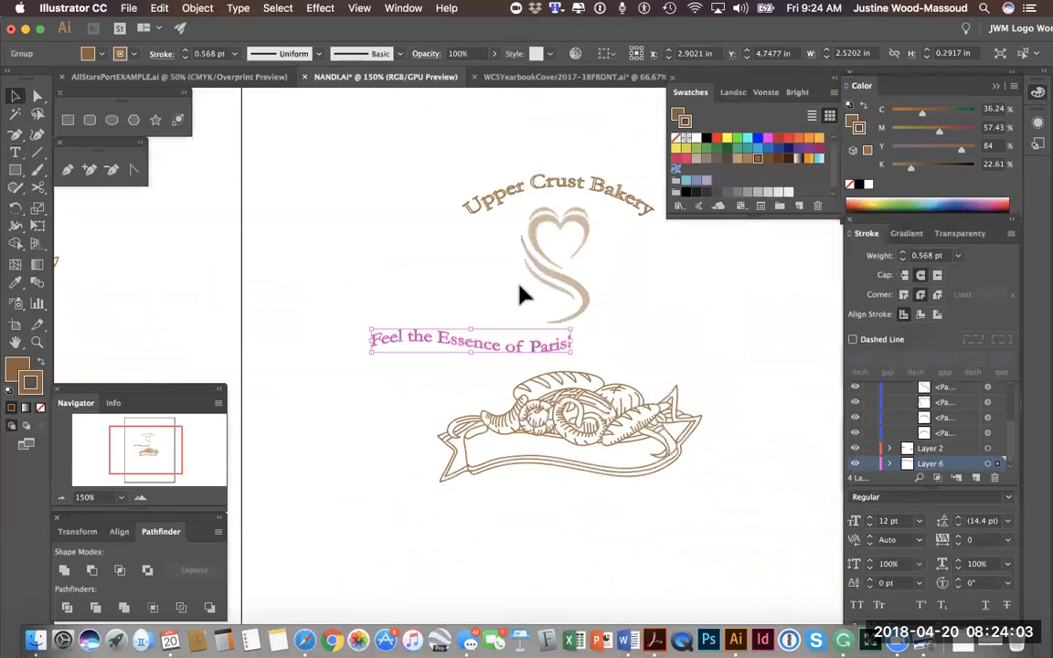
click(615, 427)
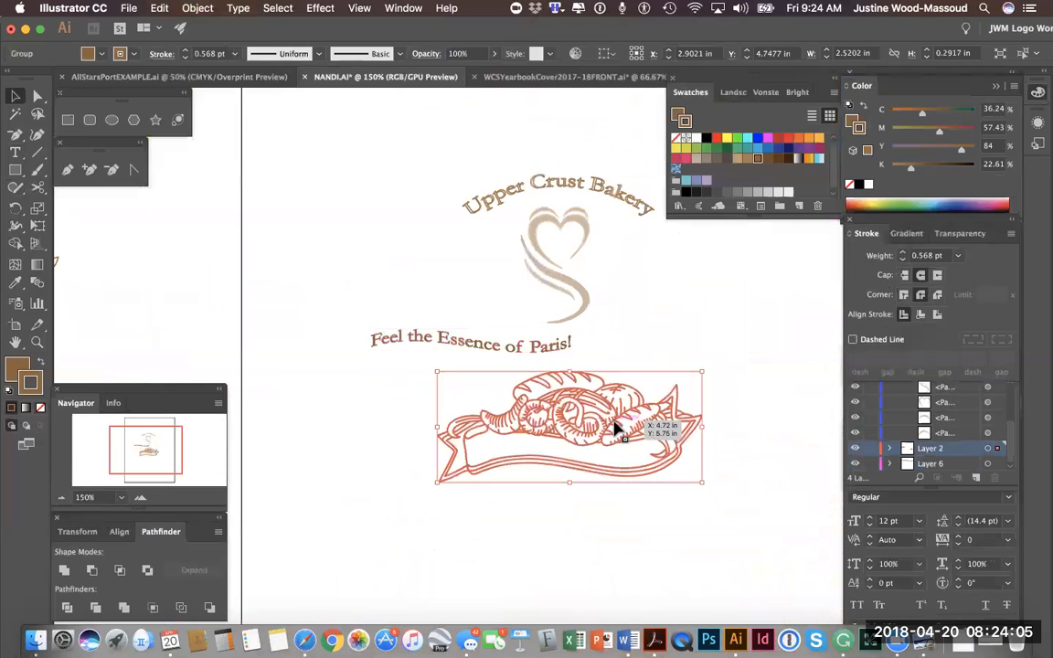
click(747, 160)
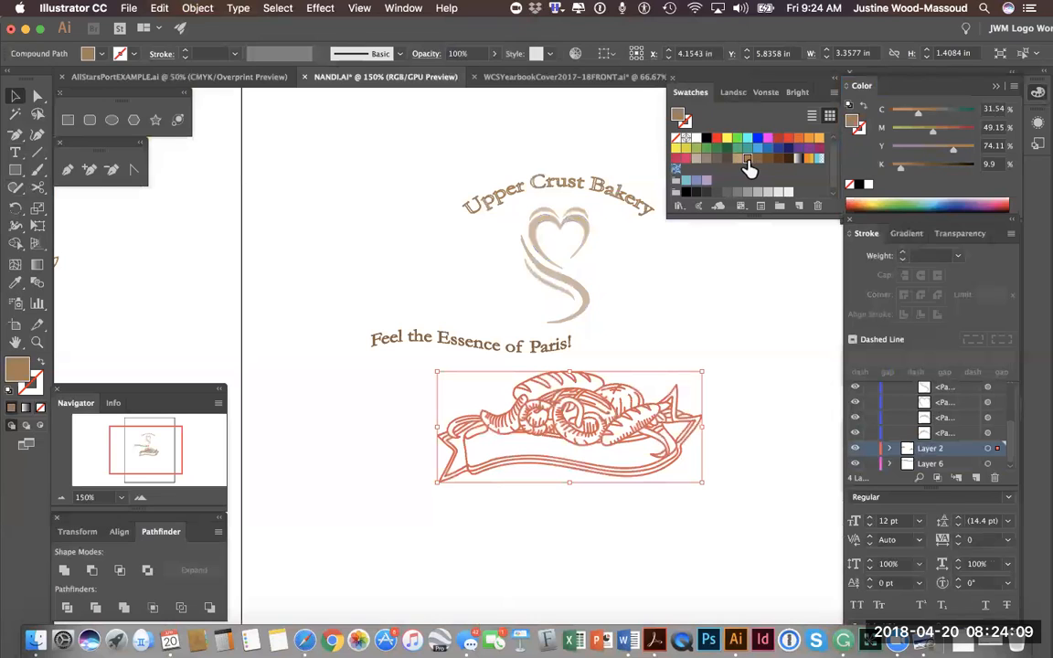
Recolour the slogan dark brown and fit it inside the ribbon at about 2.42 in wide
click(429, 345)
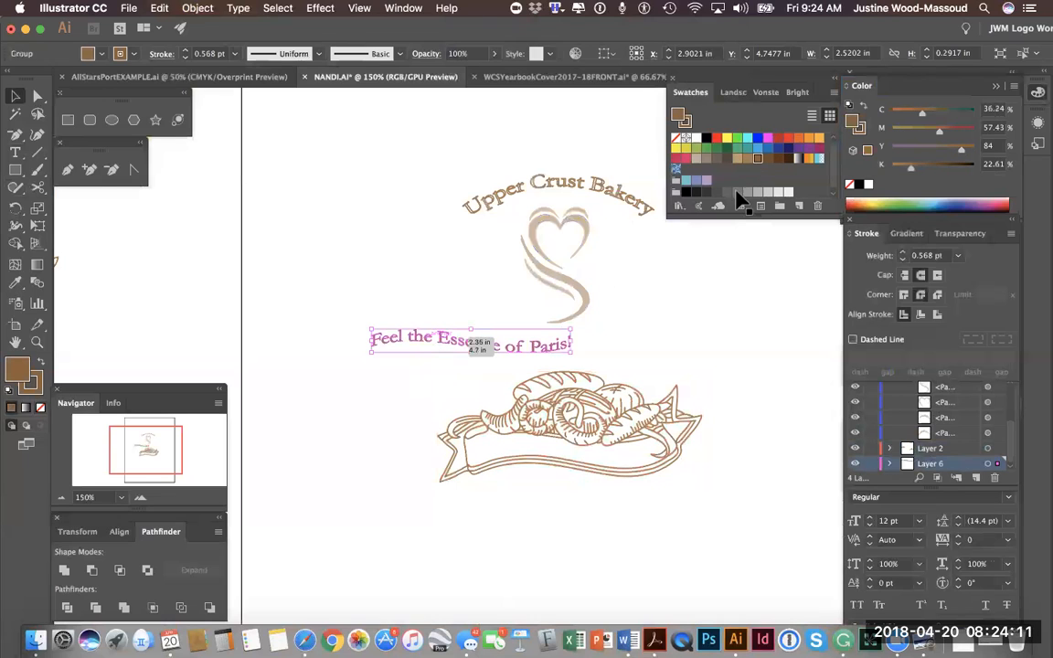
click(776, 162)
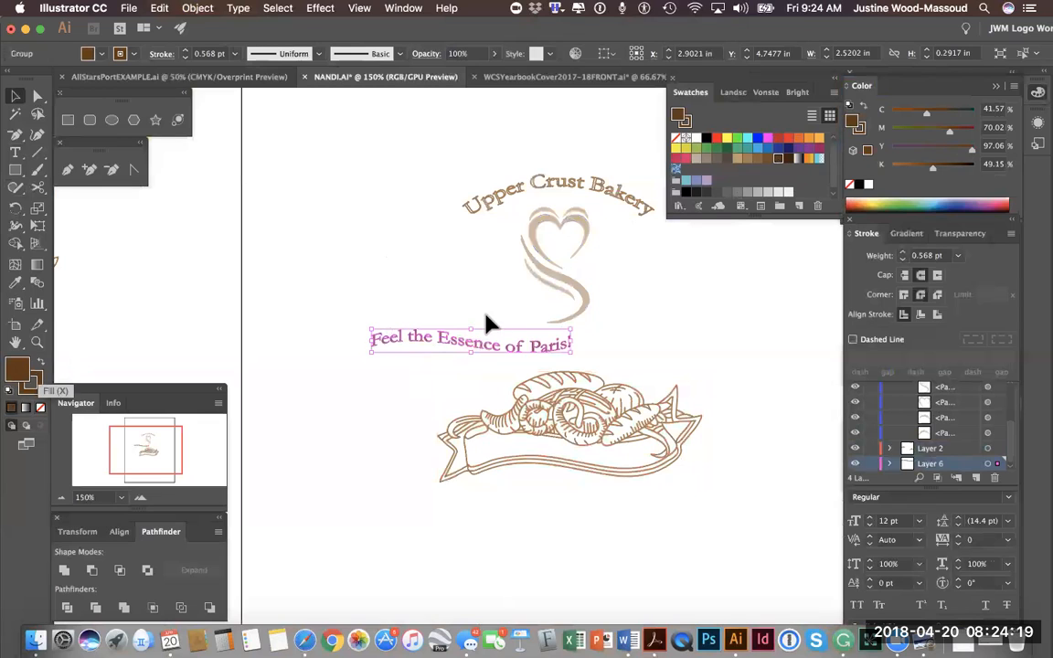
drag(461, 354, 571, 459)
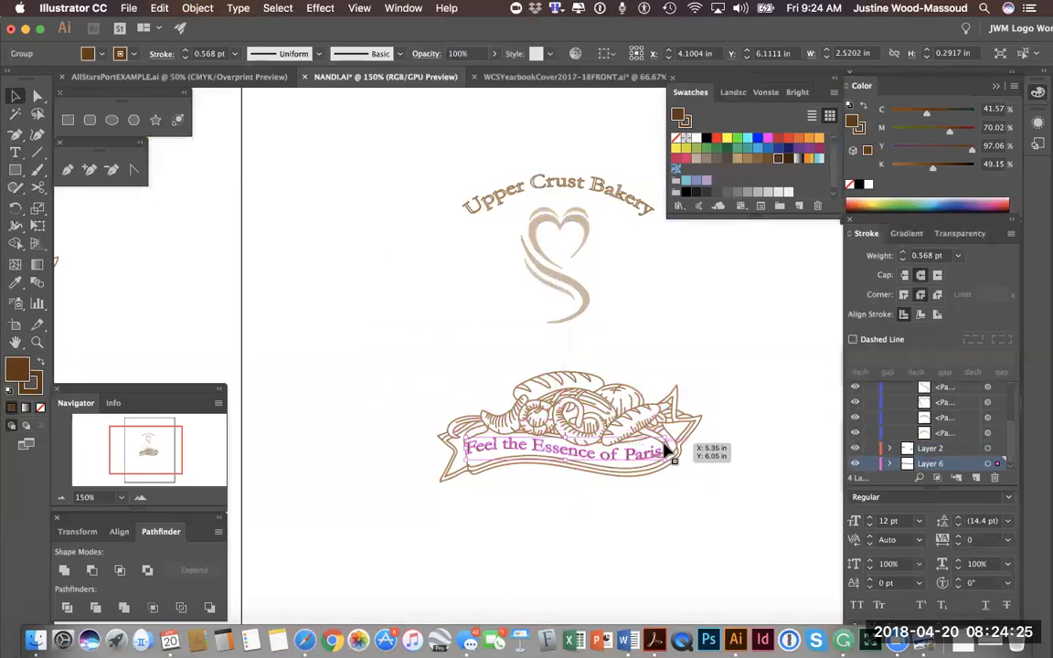
drag(666, 451, 657, 450)
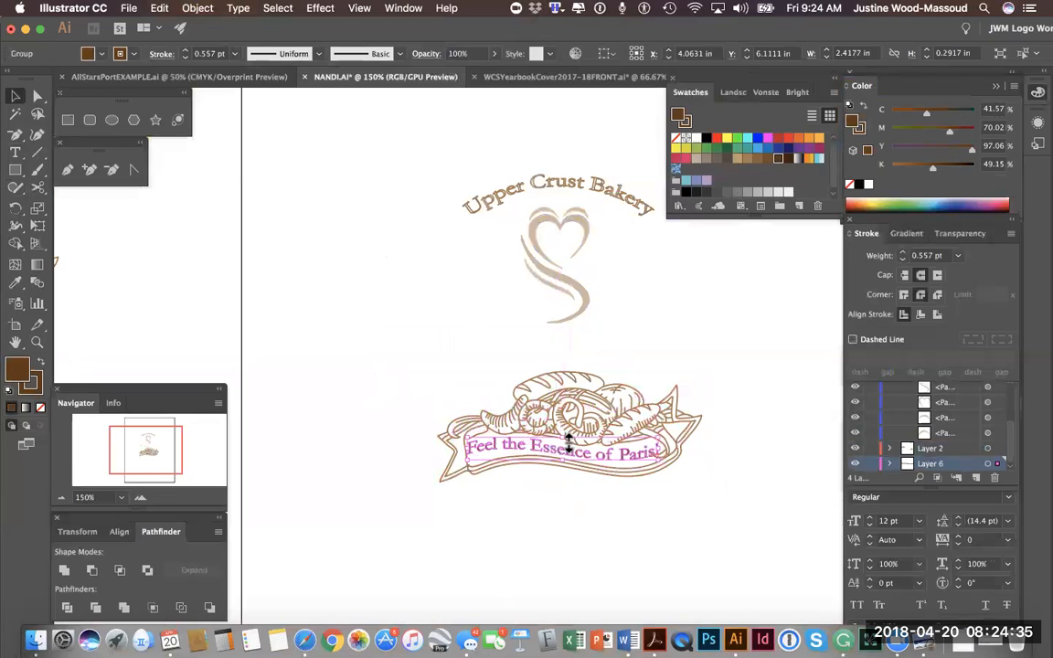
Move the slogan off the ribbon and apply Free Distort, pulling its lower-left corner down and its upper-right corner up
drag(548, 454, 385, 355)
click(141, 498)
scroll(341, 293, left, 5)
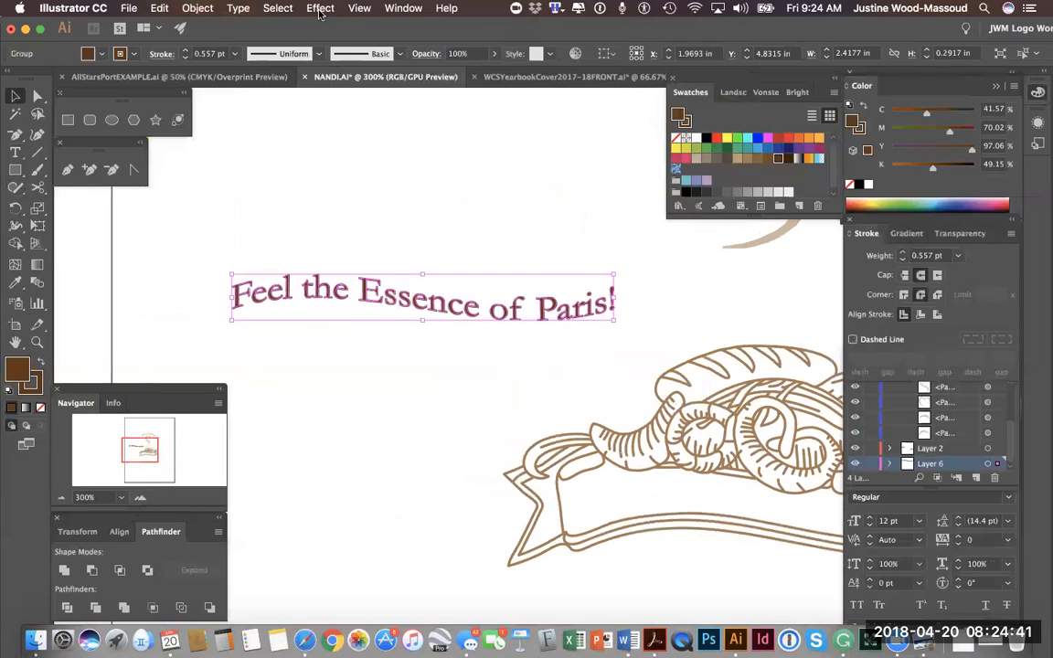
click(320, 9)
mouse_move(372, 141)
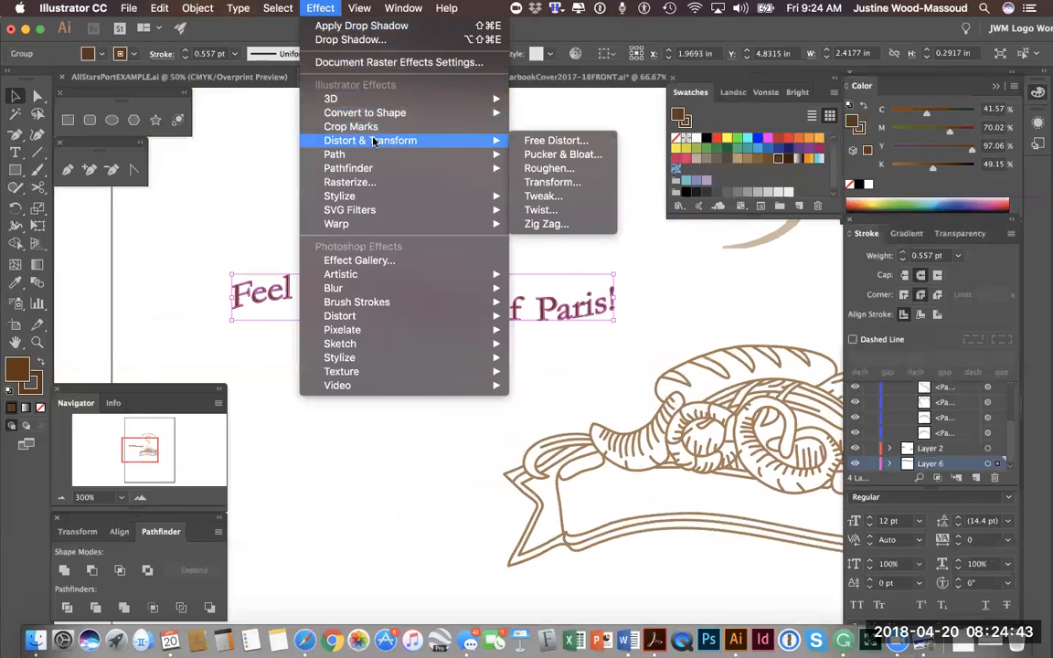
click(538, 140)
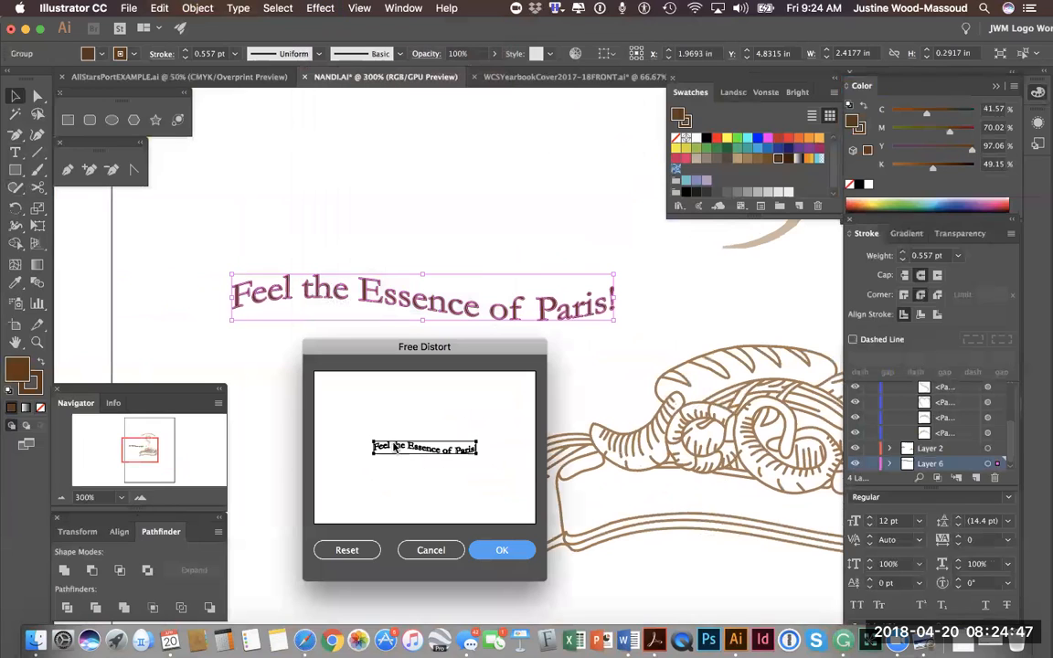
drag(374, 461, 376, 464)
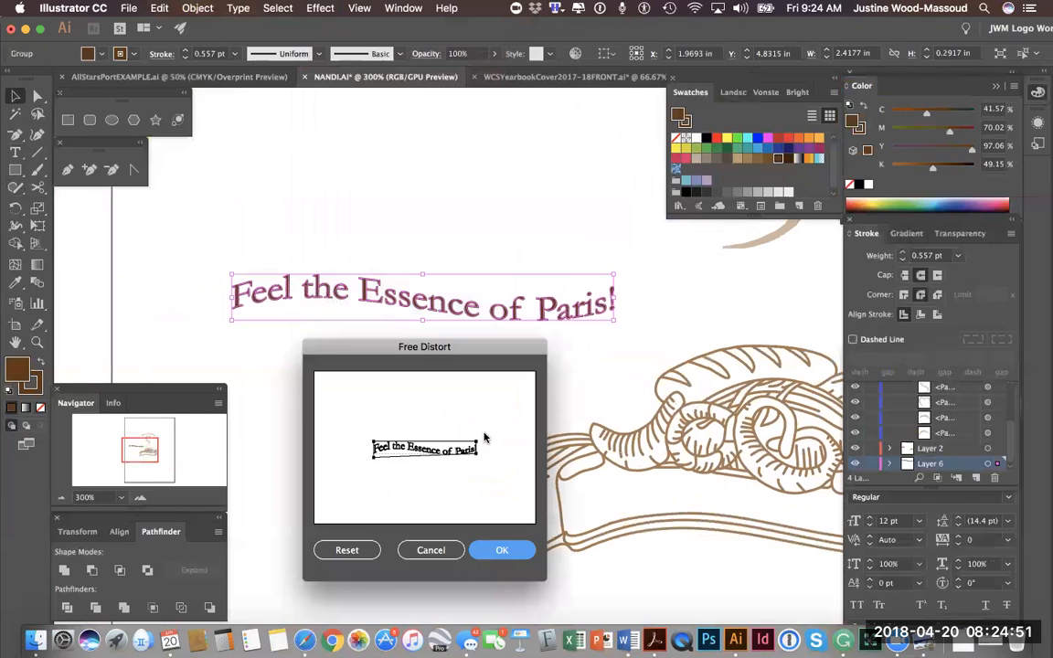
drag(478, 449, 478, 446)
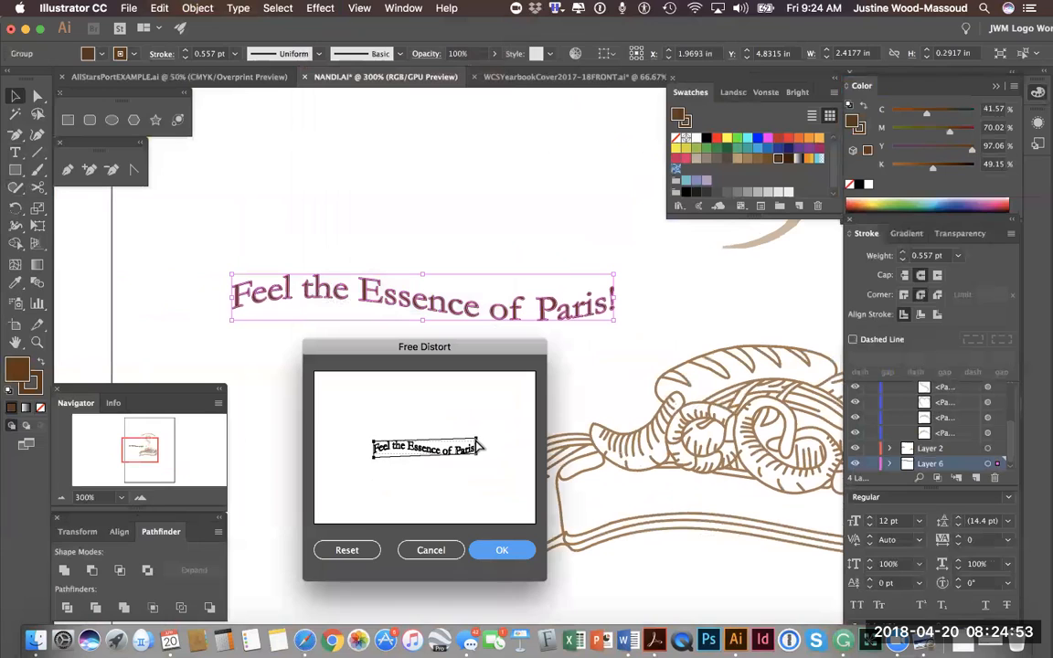
click(500, 551)
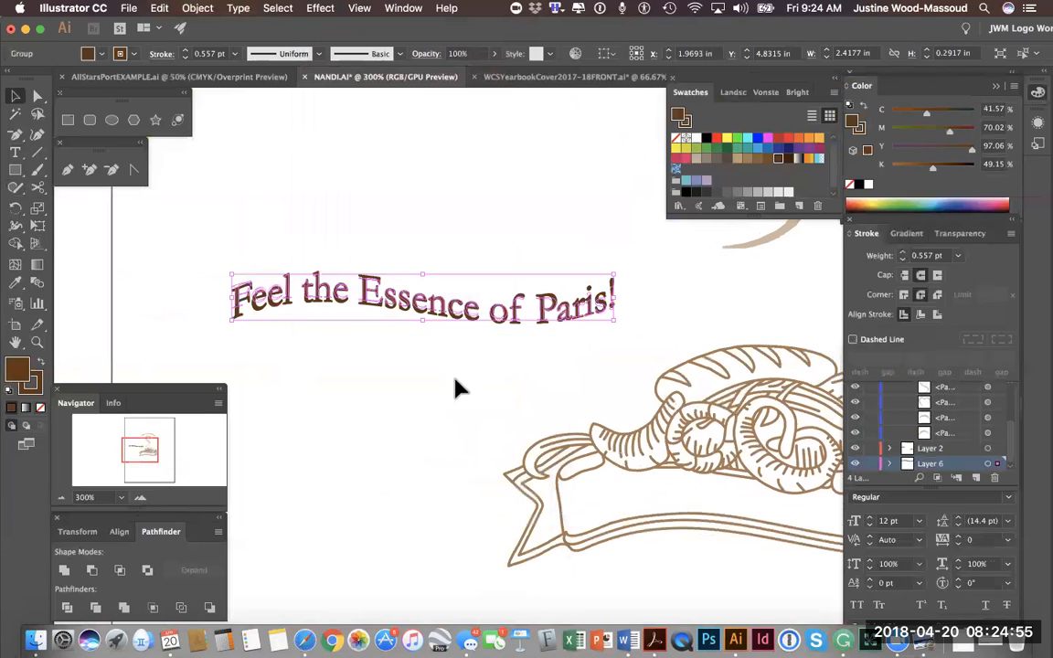
Expand the appearance of the distorted slogan and move it back inside the ribbon
click(197, 8)
click(195, 152)
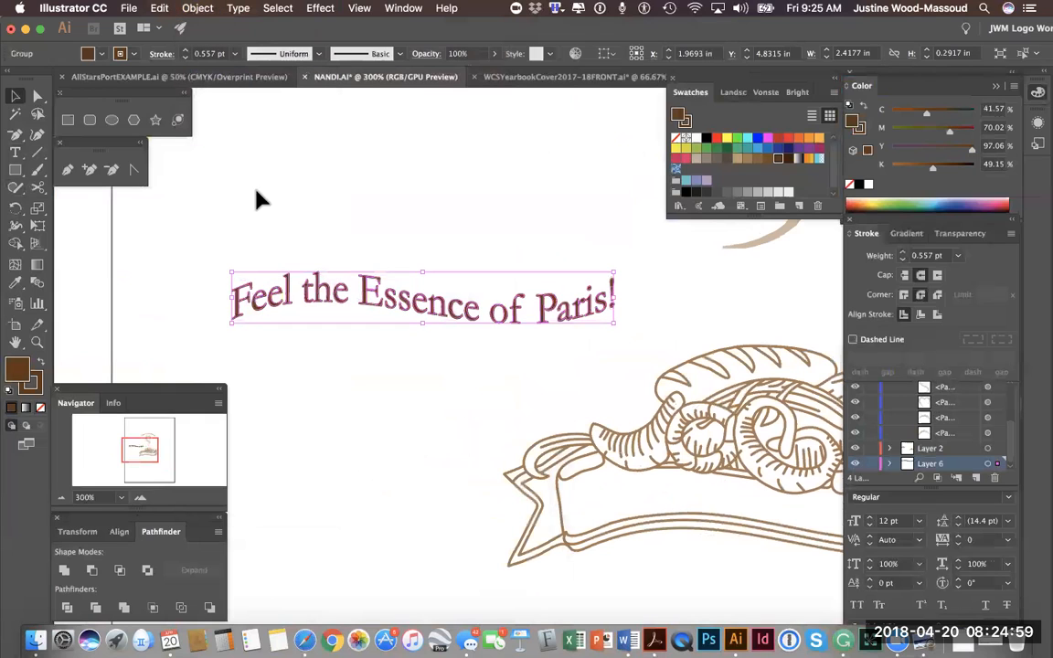
drag(436, 301, 731, 504)
scroll(673, 502, right, 5)
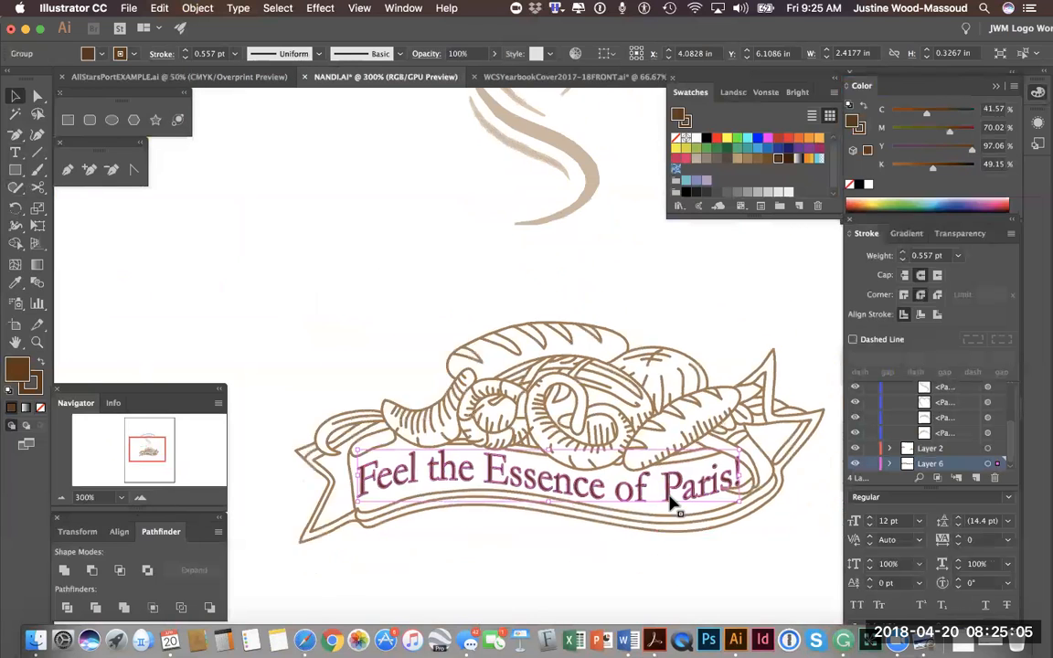
scroll(674, 501, down, 3)
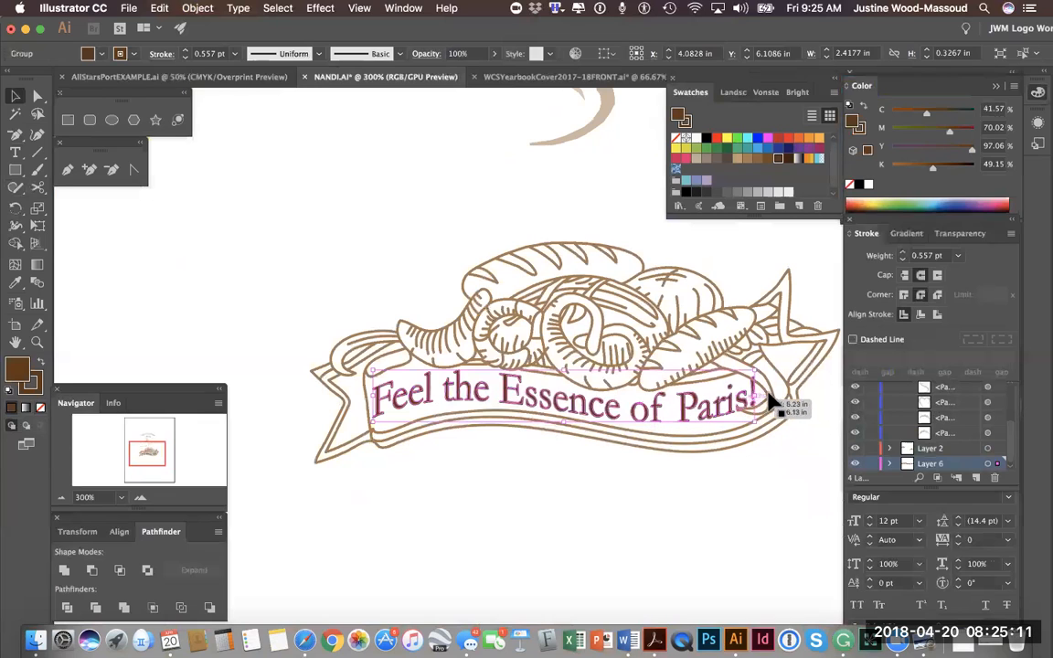
Narrow the slogan from its right side, and scale it down uniformly to about 2.23 in wide with strokes and effects scaled
drag(756, 395, 748, 393)
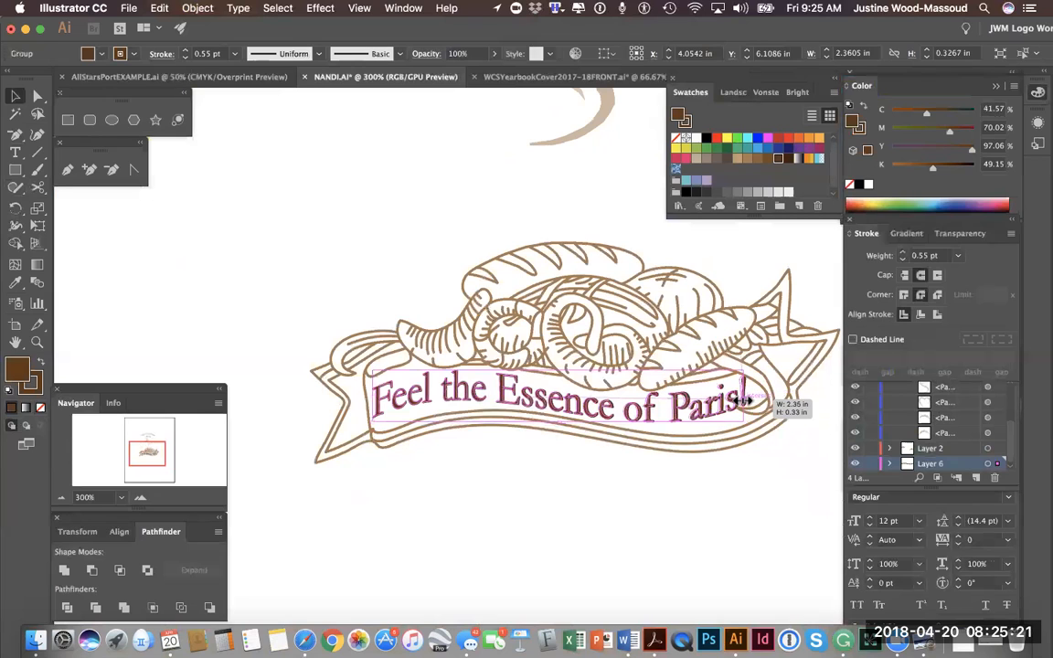
drag(741, 395, 738, 395)
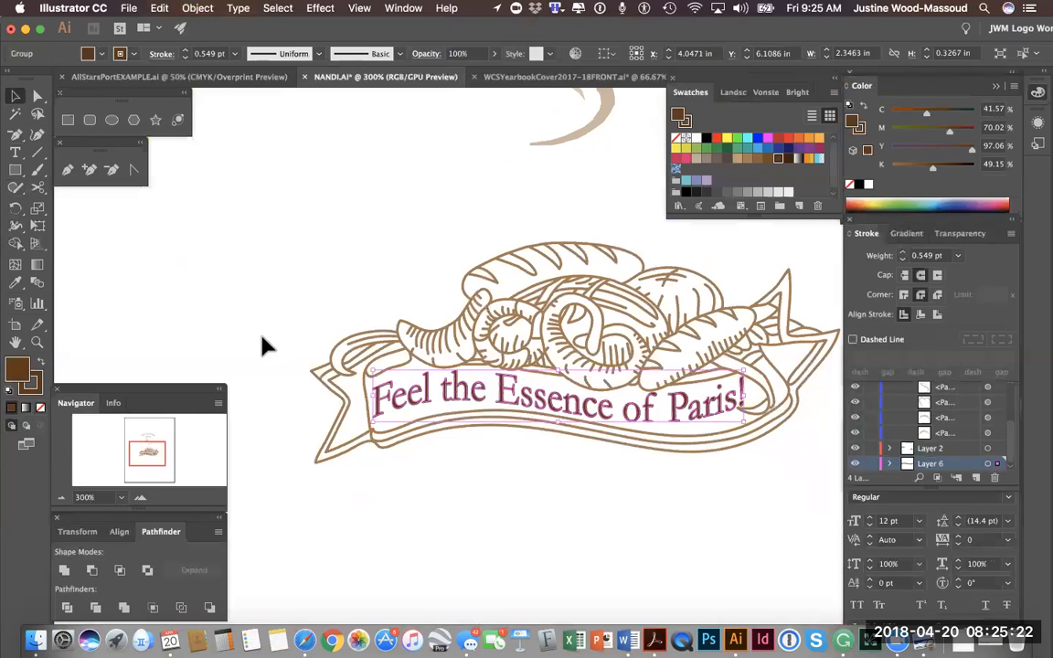
double_click(37, 210)
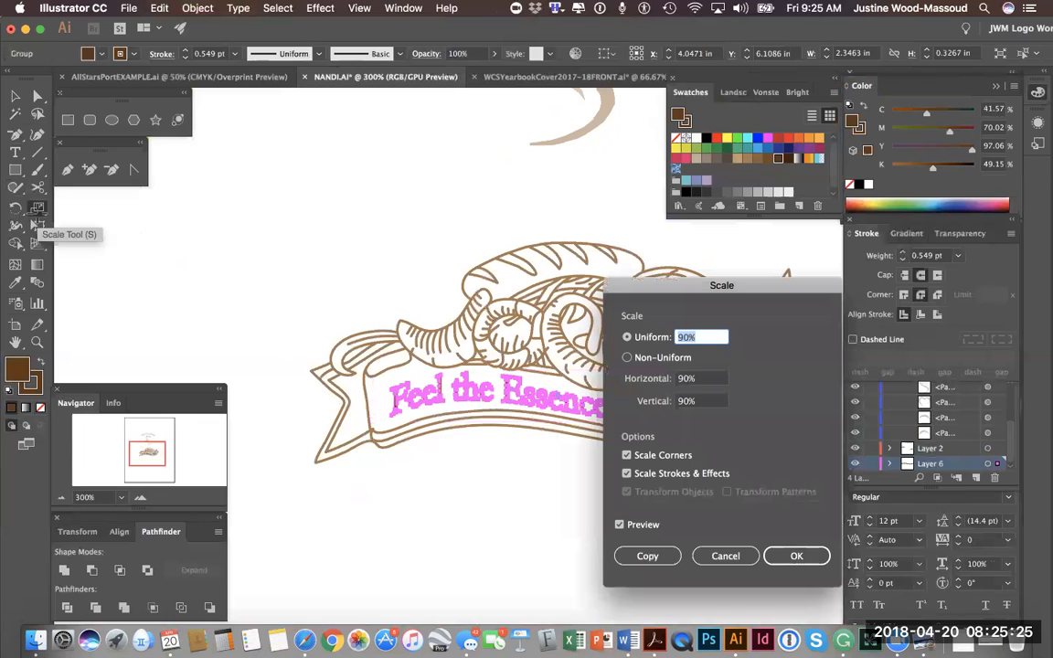
key(Return)
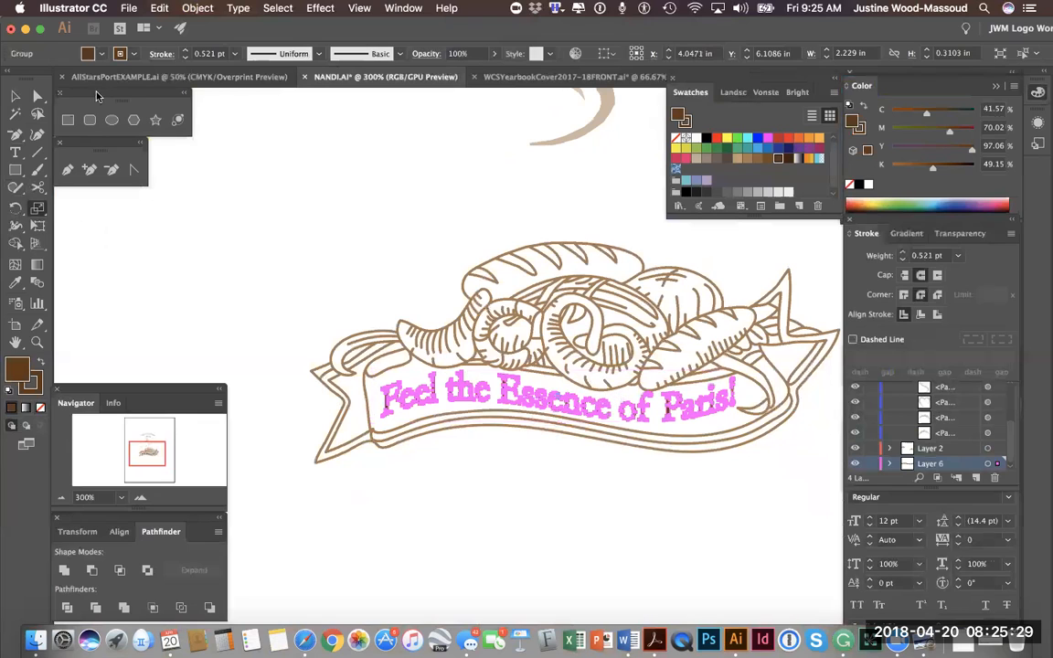
Nudge the slogan slightly to the right inside the ribbon, to X 4.0749 in, and deselect it
click(16, 96)
key(Right)
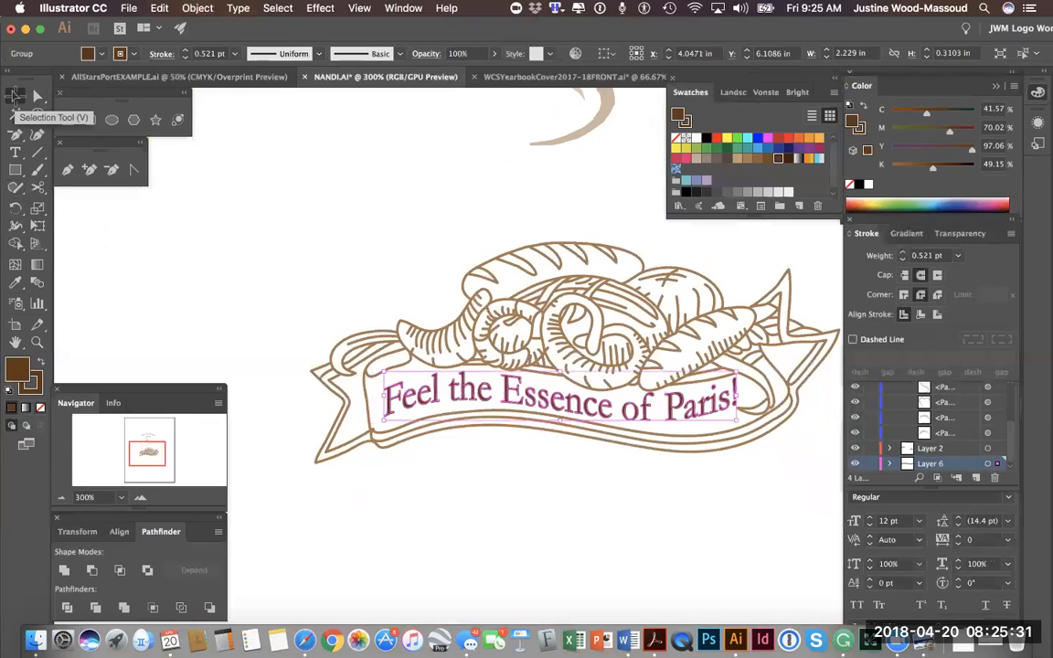
key(Right)
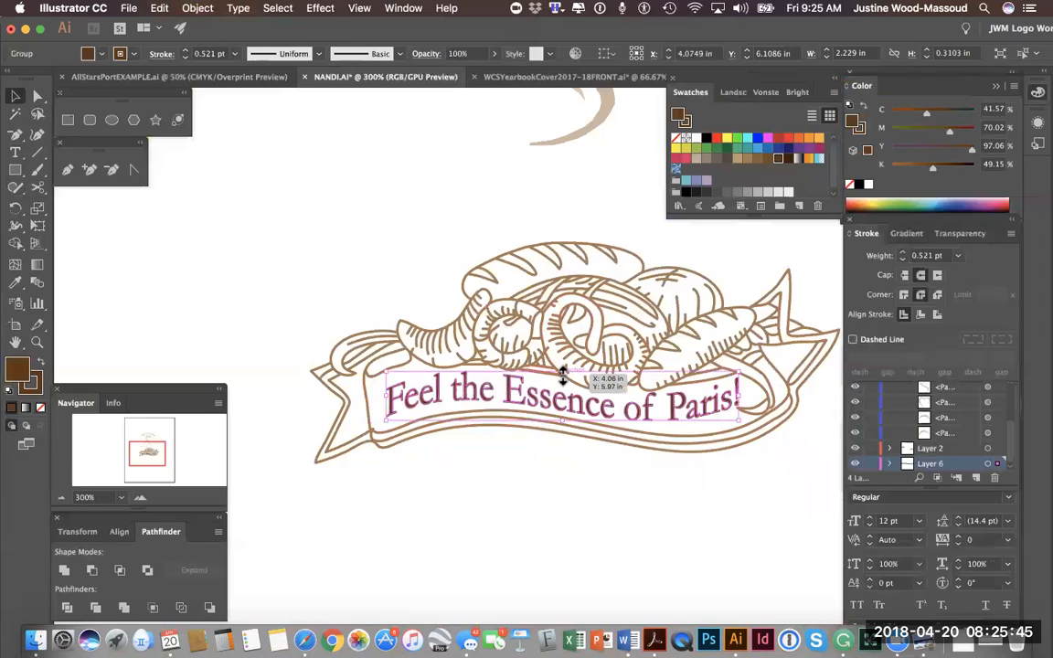
click(517, 510)
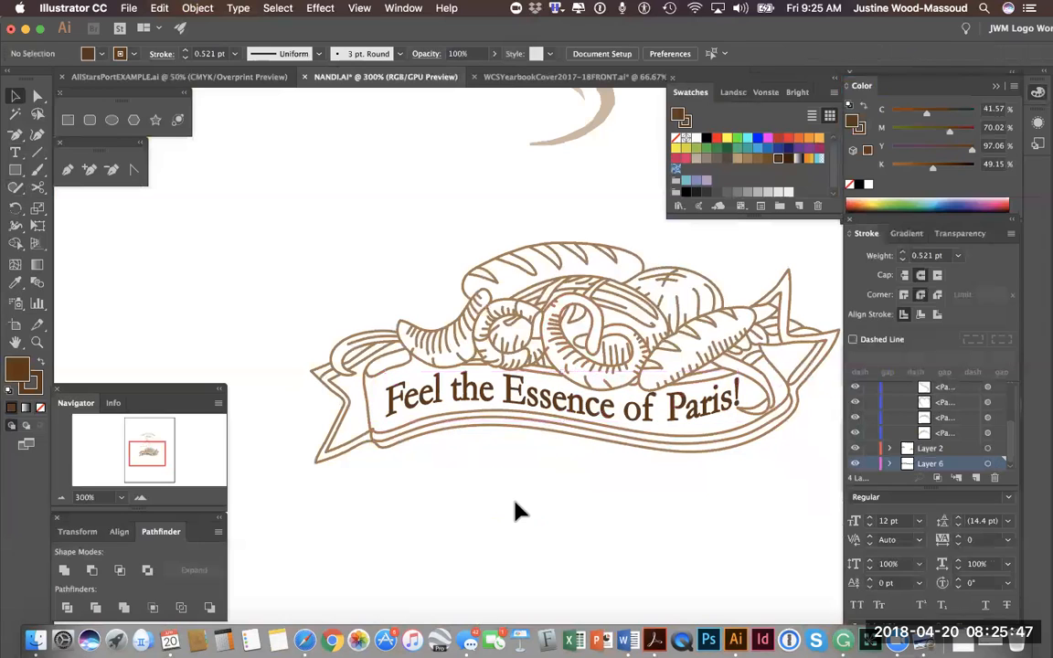
Move the heart-shaped swirl from above the bread to the blank canvas left of the artboard and deselect it
click(62, 498)
click(61, 498)
click(61, 498)
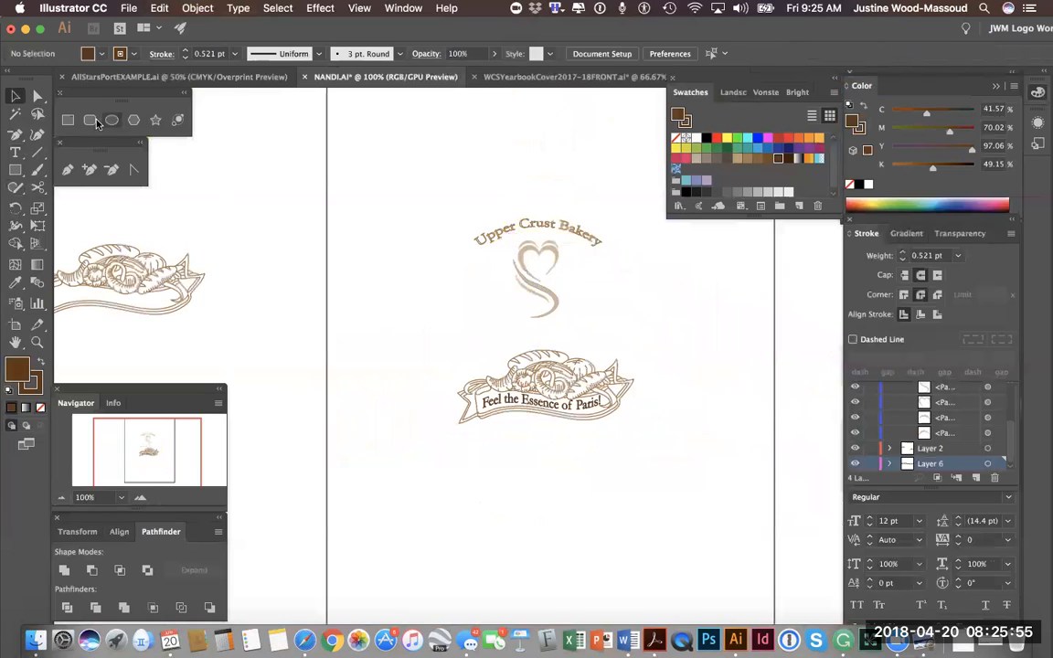
drag(499, 243, 576, 319)
drag(557, 267, 277, 301)
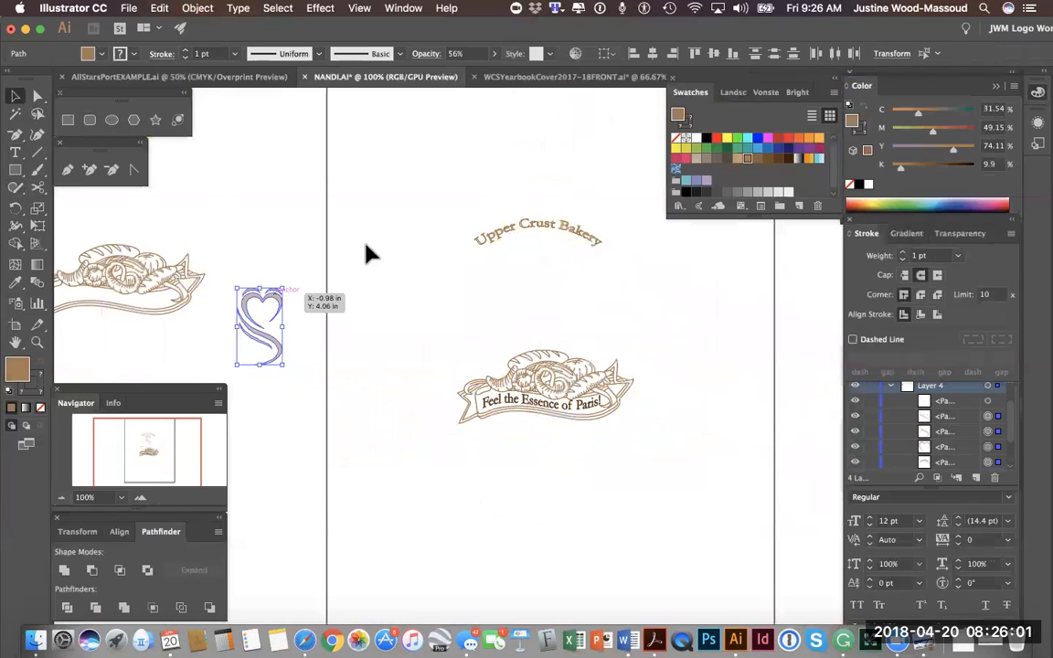
click(390, 162)
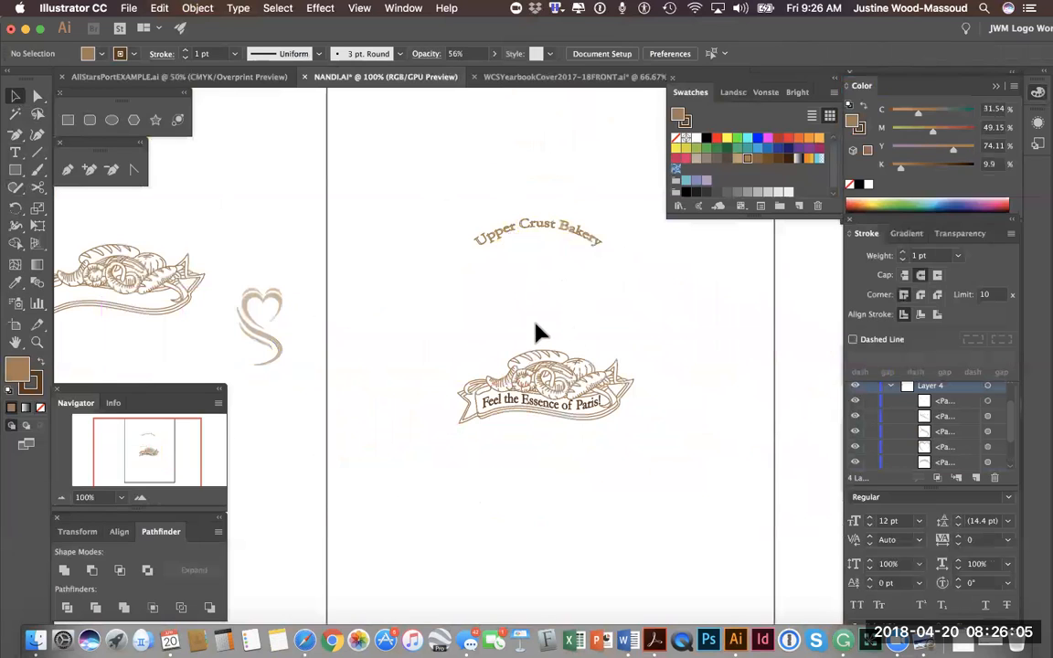
Start a small curved path with the Pen tool in the empty space above the top loaf
click(141, 499)
click(141, 498)
click(141, 499)
click(141, 499)
scroll(497, 337, up, 5)
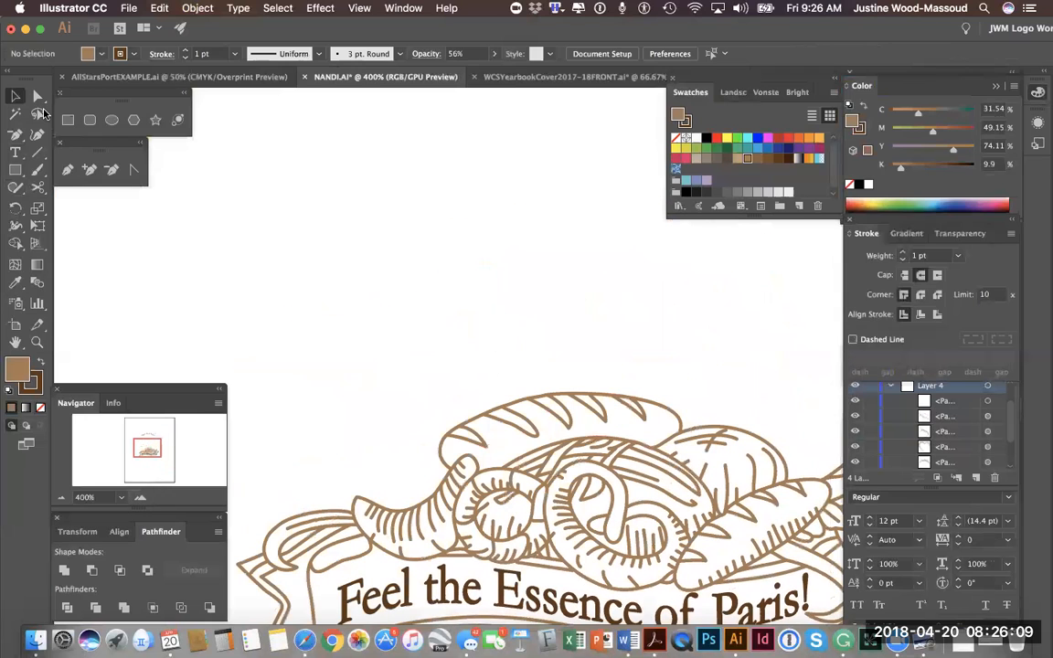
click(67, 169)
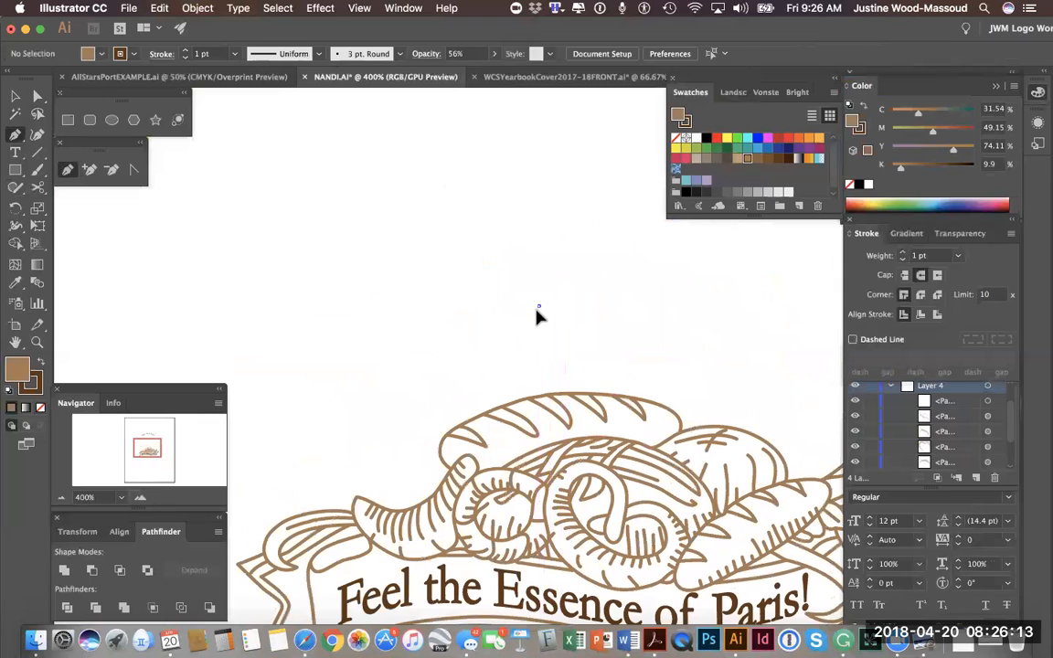
drag(532, 305, 519, 276)
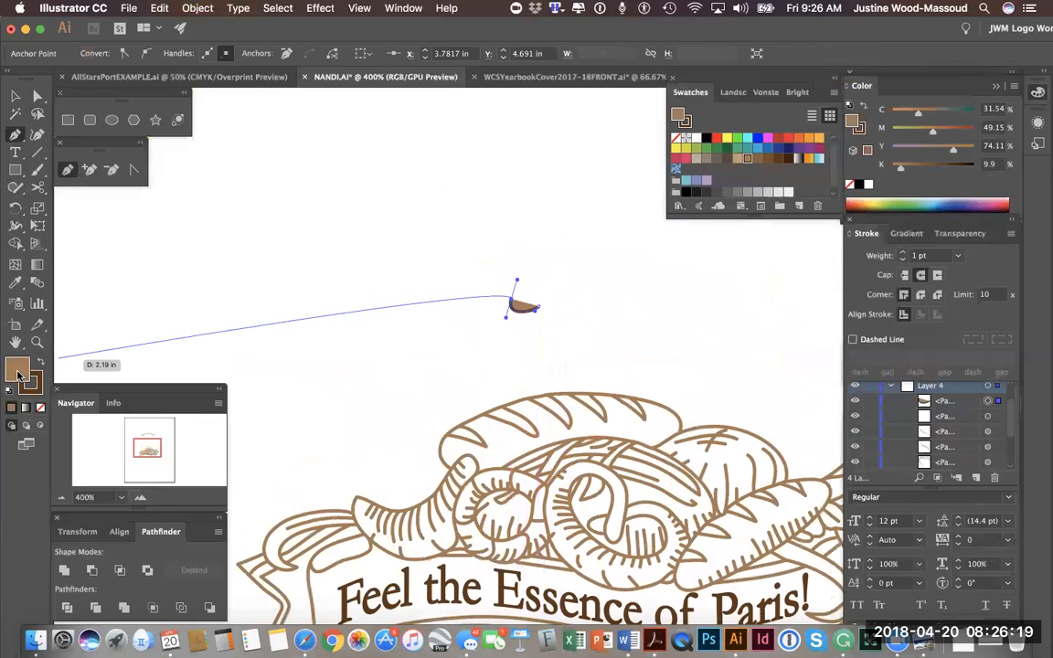
Set the new path's fill to None, keeping its dark brown 1 pt stroke
click(41, 366)
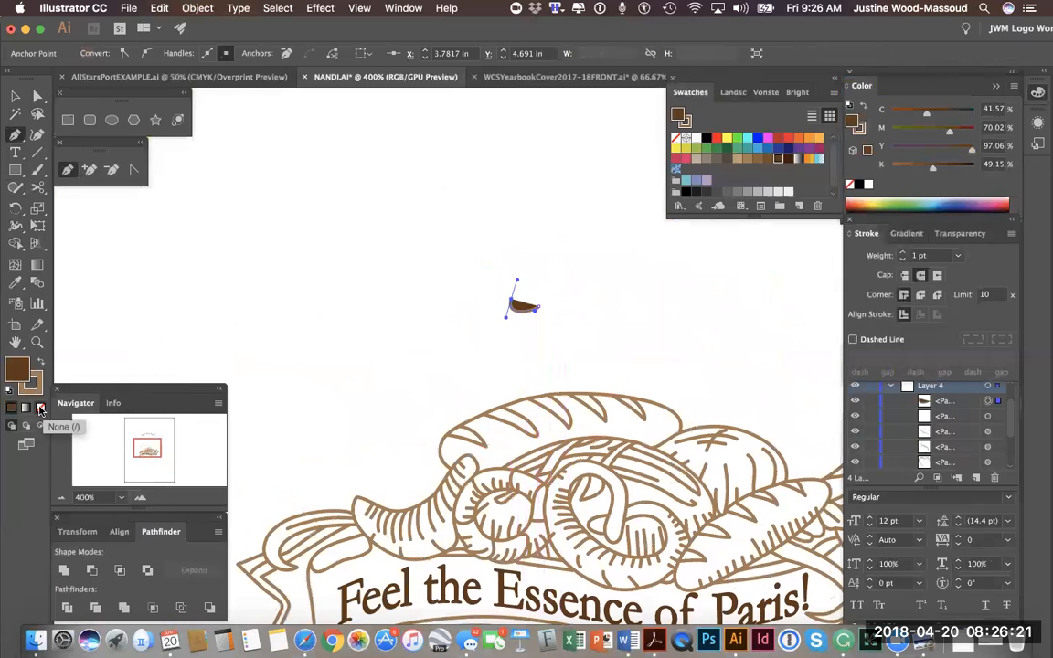
click(40, 364)
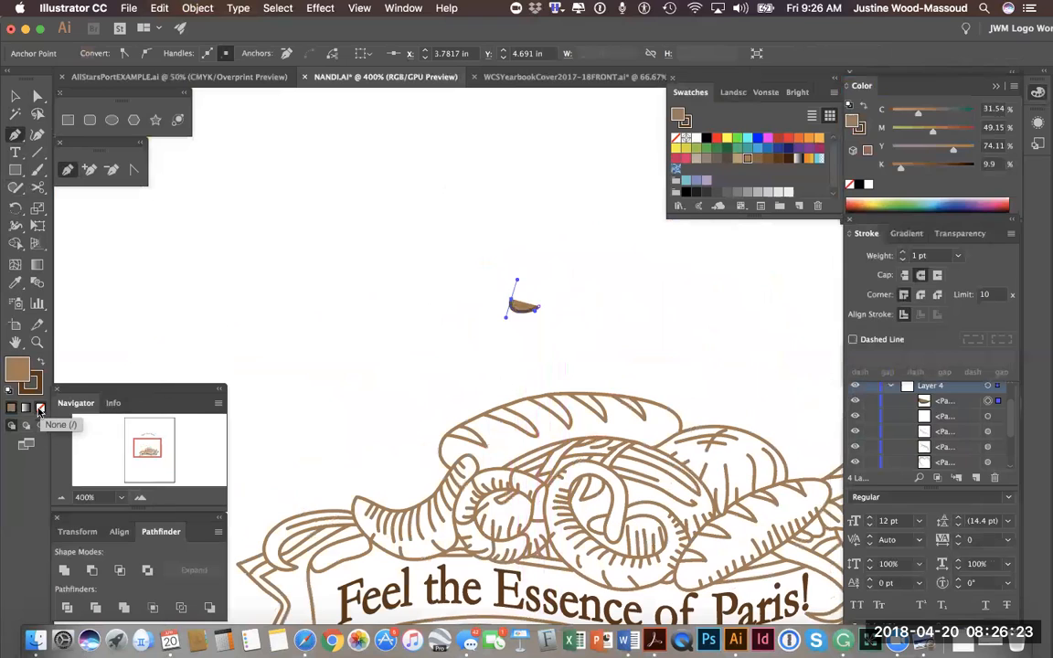
click(40, 408)
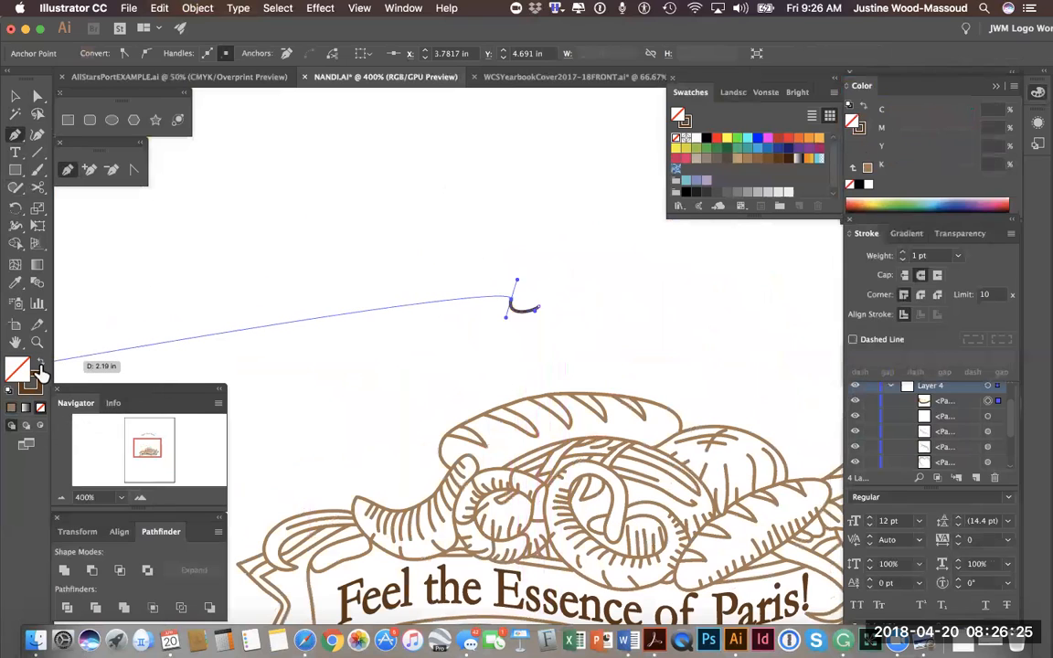
click(40, 365)
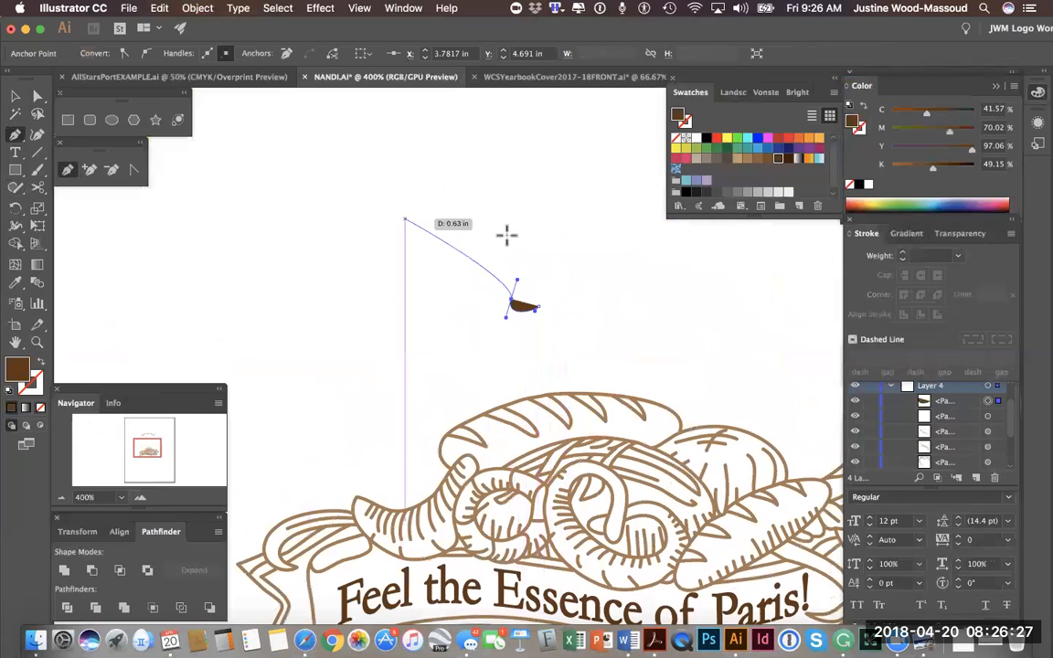
click(40, 365)
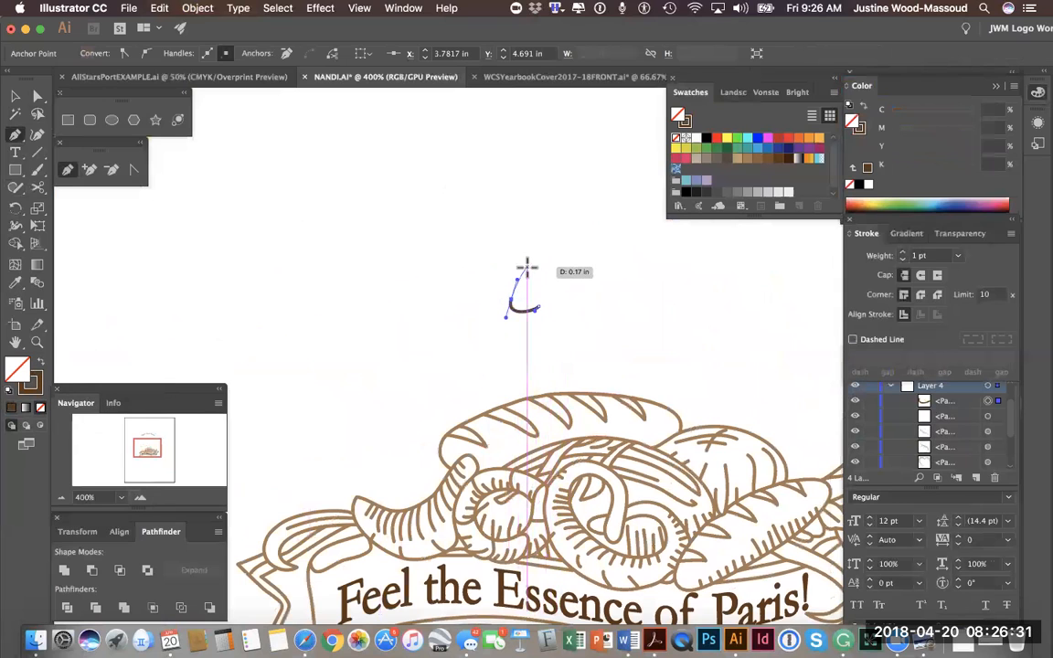
Continue the path over and down to just above the top loaf, and adjust its anchor points into a slimmer curled hook
drag(536, 277, 544, 279)
drag(568, 321, 553, 408)
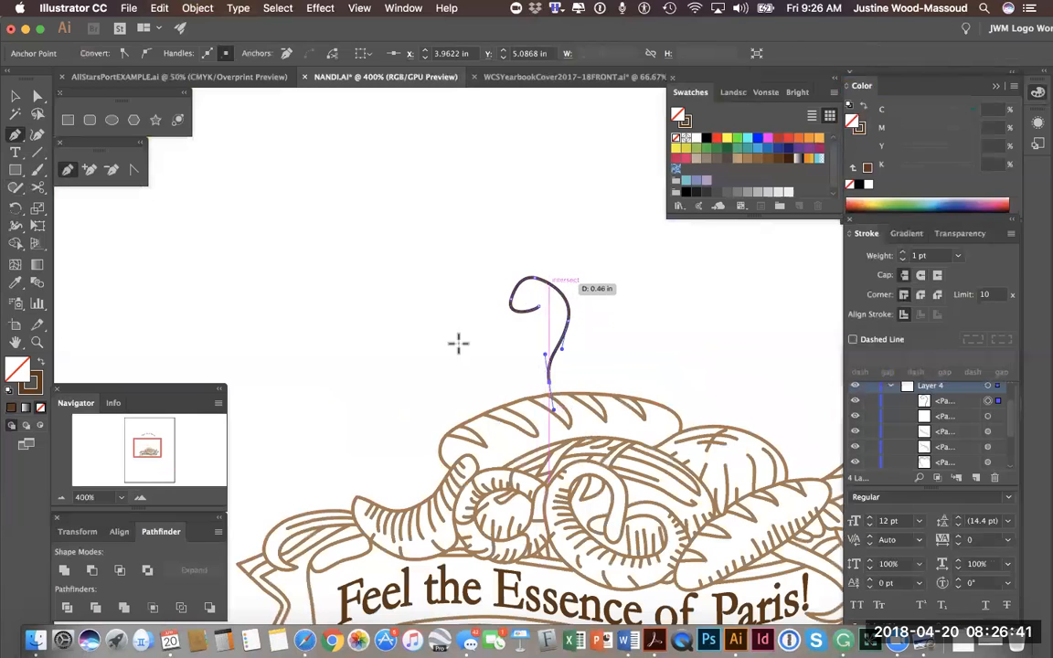
click(36, 97)
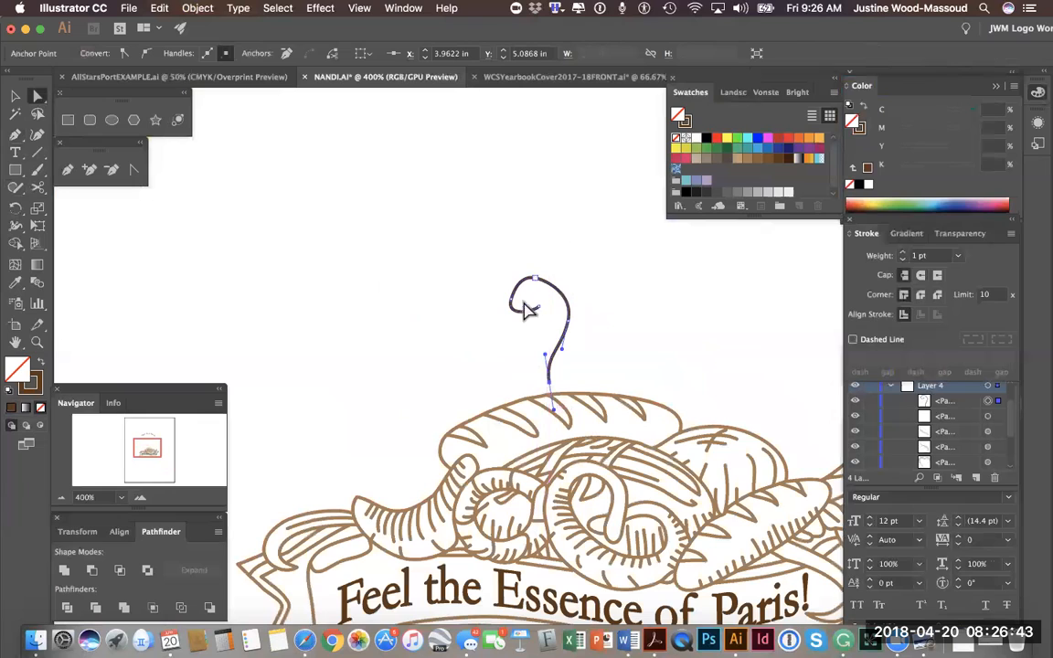
drag(518, 299, 539, 274)
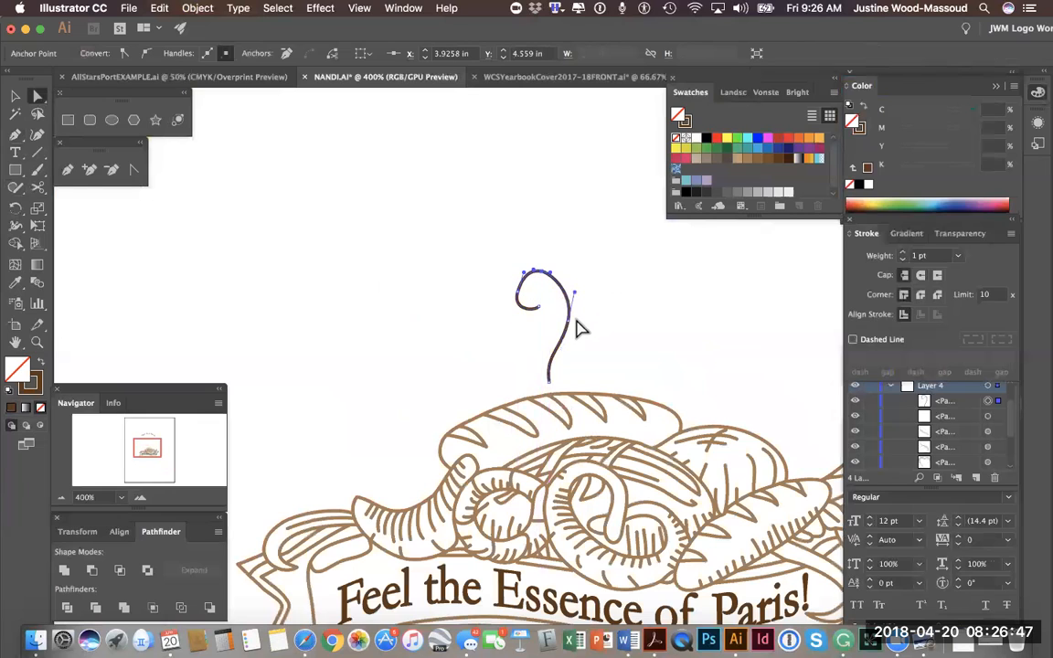
drag(566, 321, 557, 316)
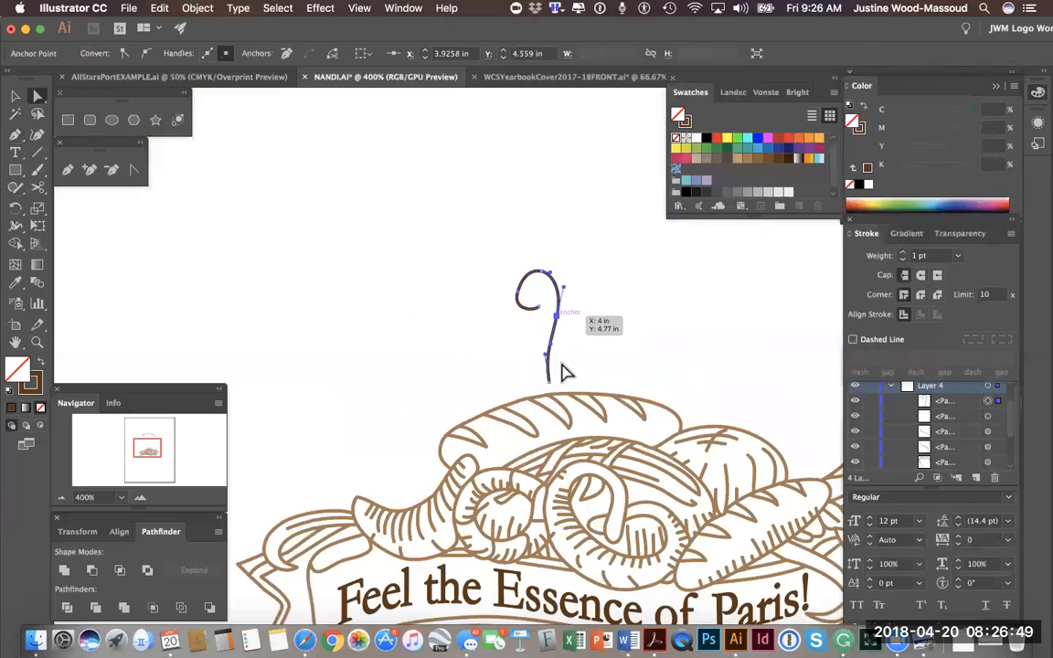
drag(549, 383, 547, 381)
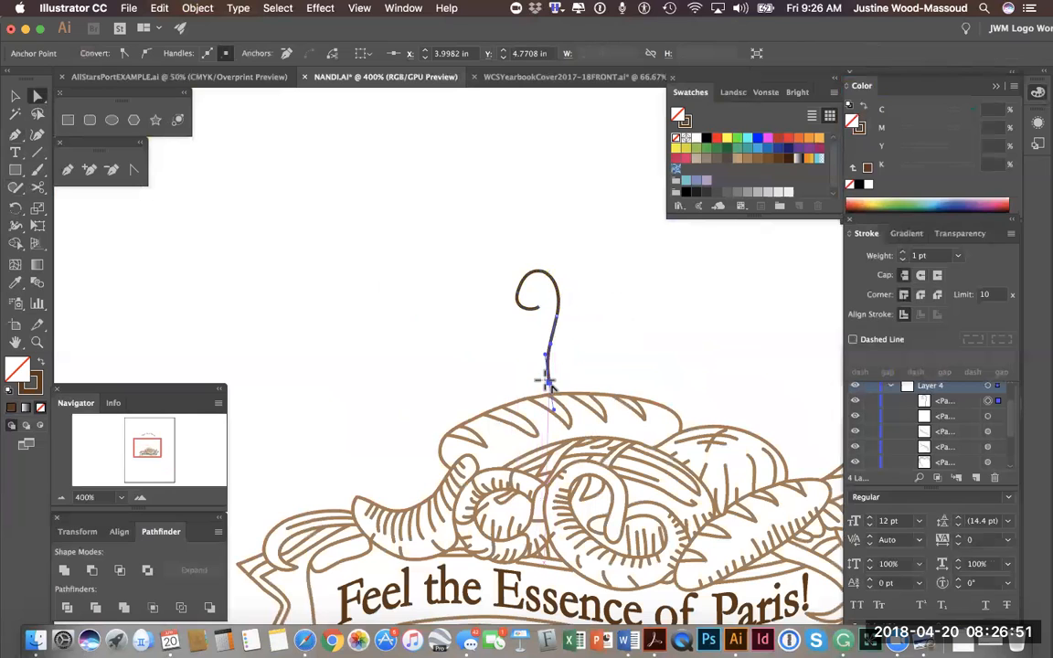
Give the curled line round caps and round corners, refine the curve near its lower end, and make its stroke colour active
click(921, 276)
click(921, 295)
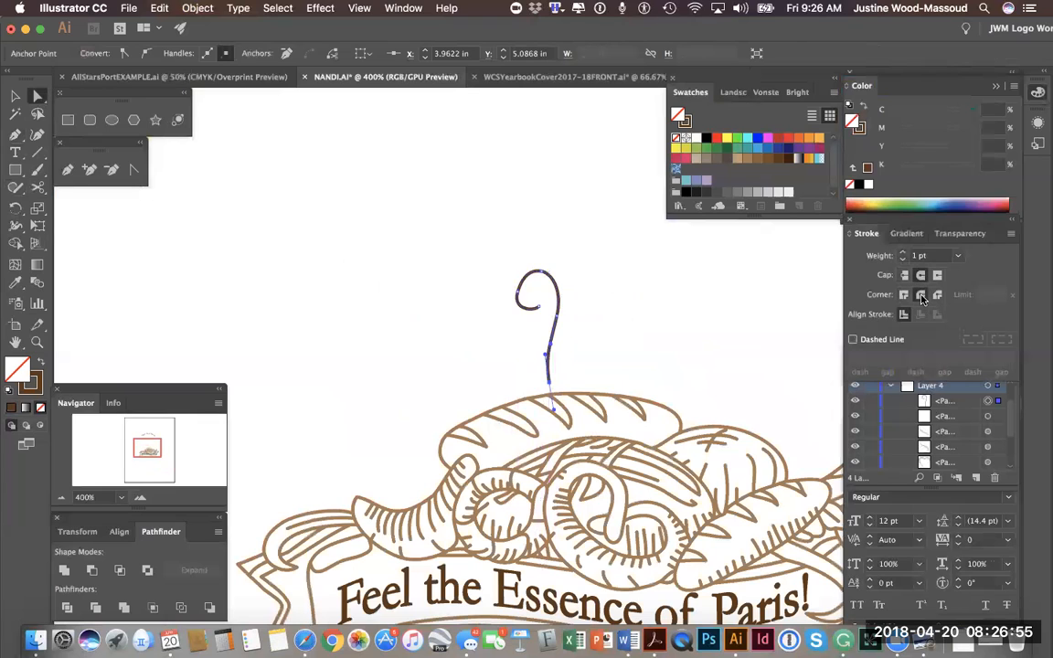
drag(544, 353, 542, 343)
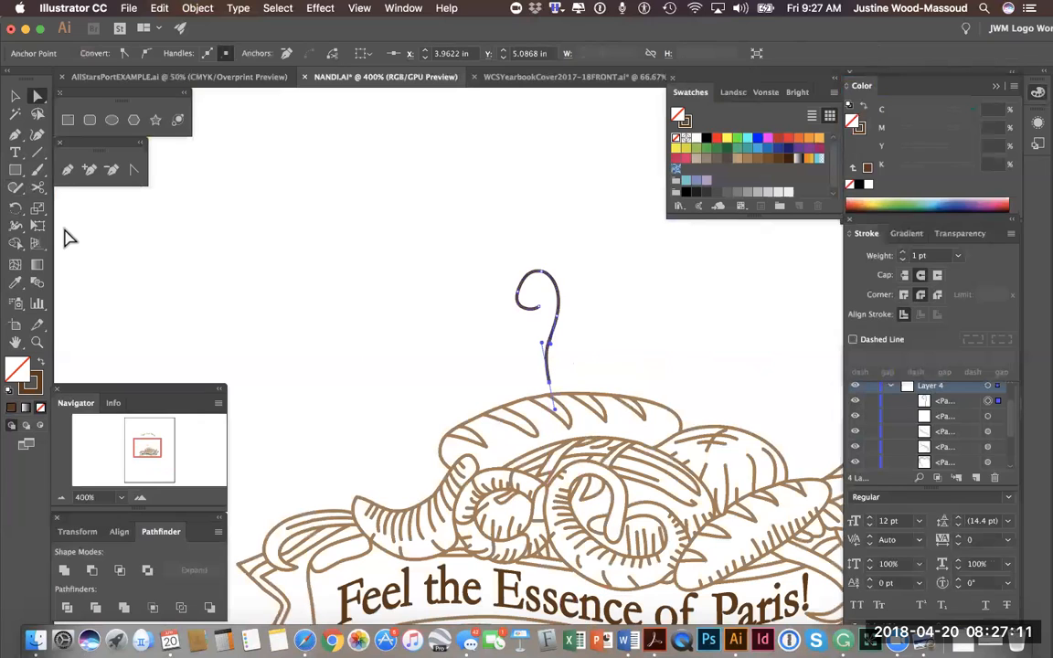
key(x)
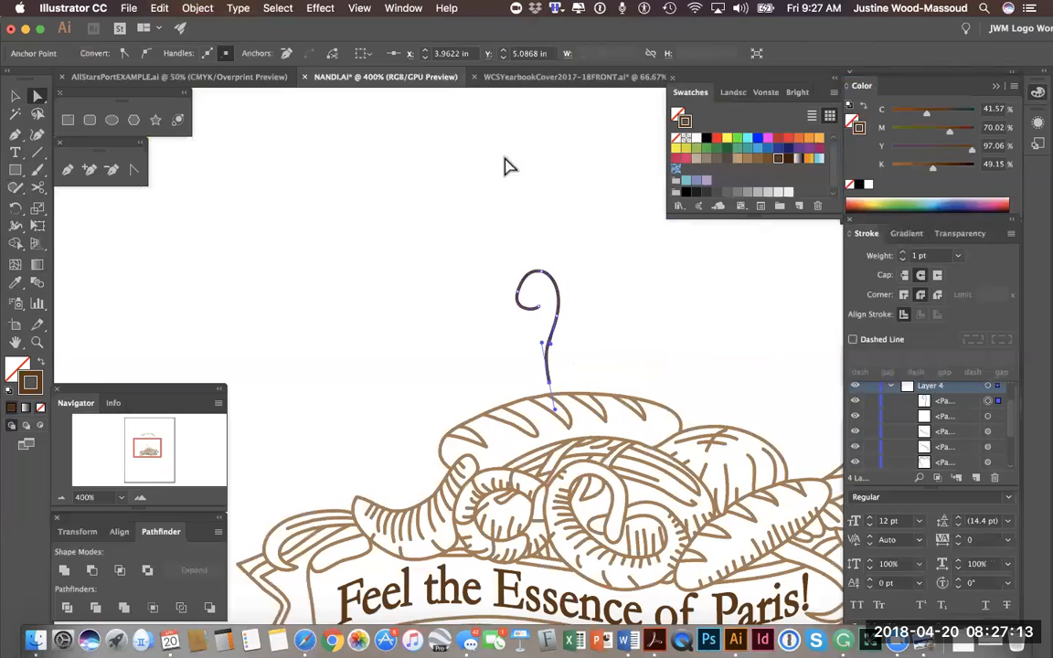
Recolour the curled line's stroke with the lighter brown swatch, tighten its curl end, and delete the anchor point on the curl's outer side
click(748, 163)
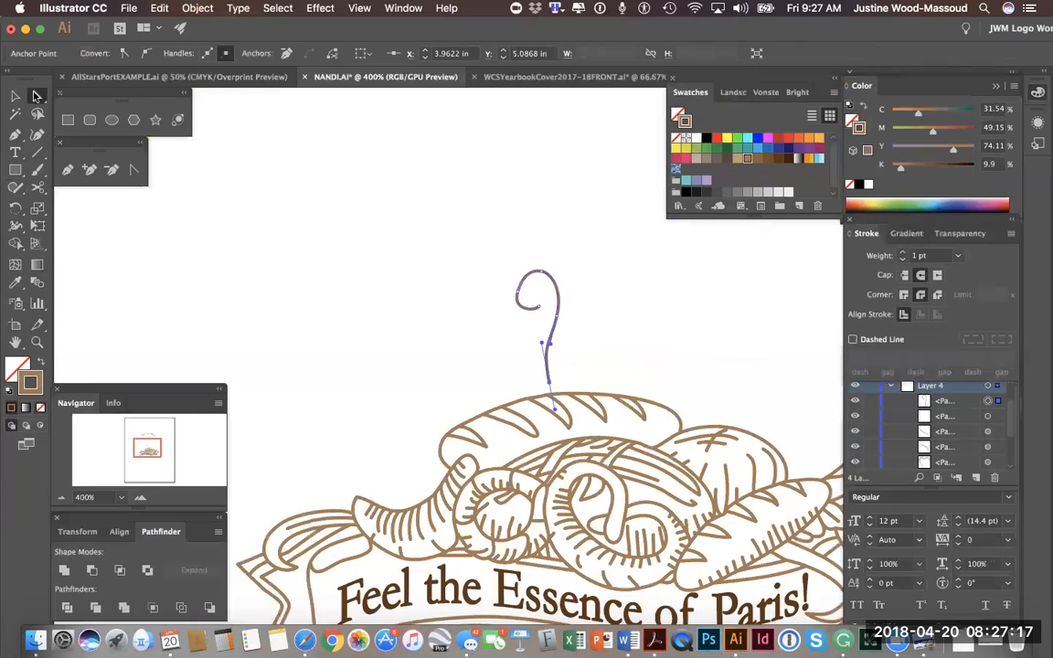
drag(541, 311, 537, 278)
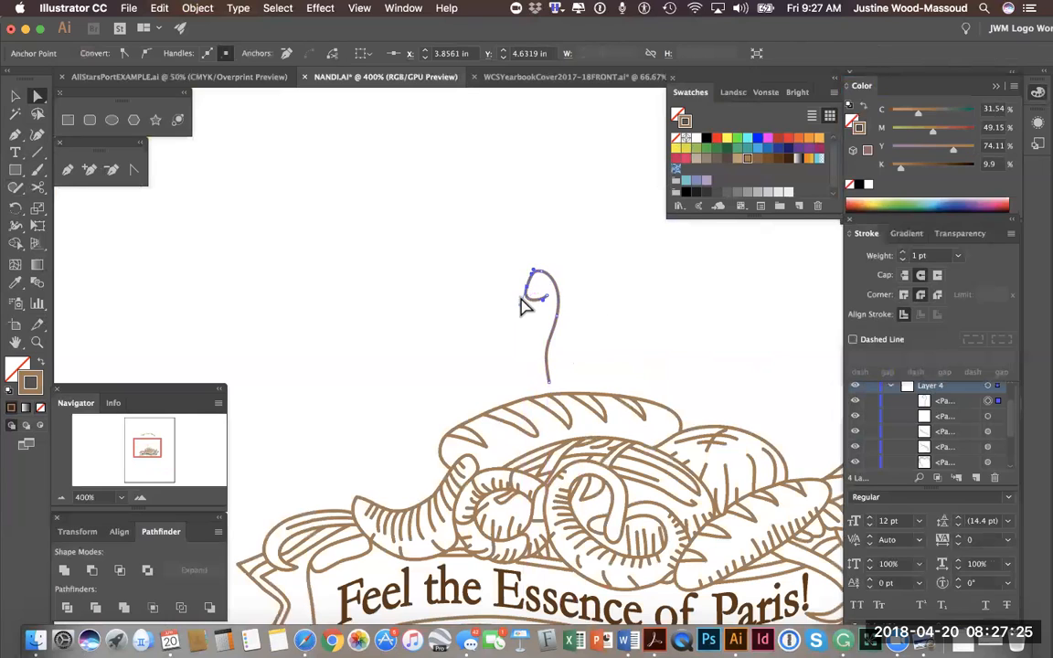
click(525, 294)
click(526, 287)
click(111, 169)
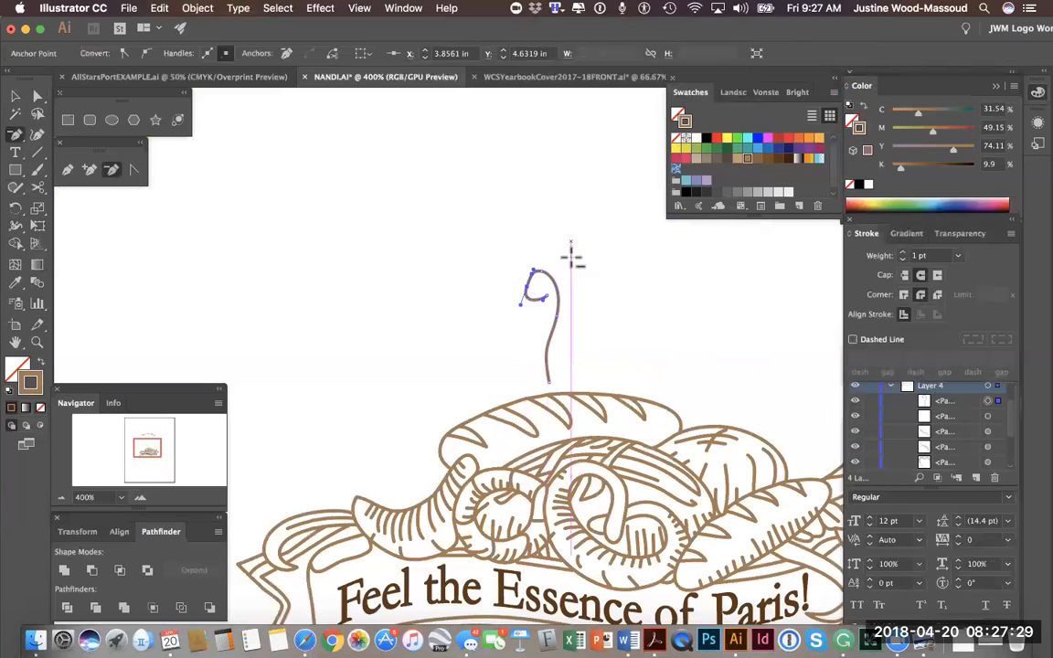
click(526, 287)
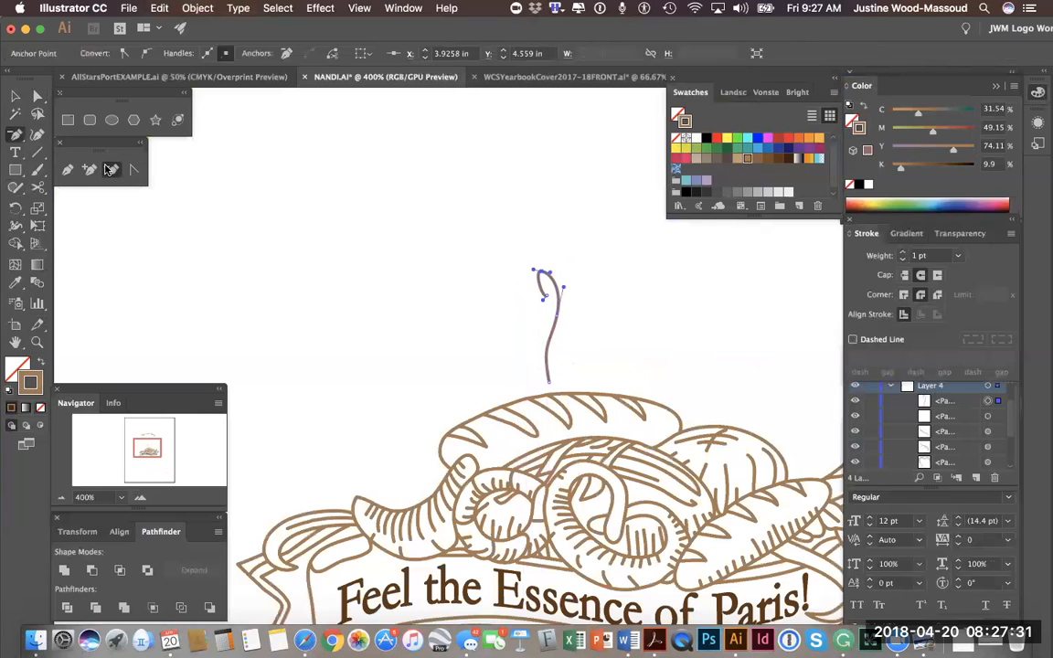
Reshape the top of the curled line into a small rounded hook by adjusting its direction handles
click(36, 96)
click(546, 294)
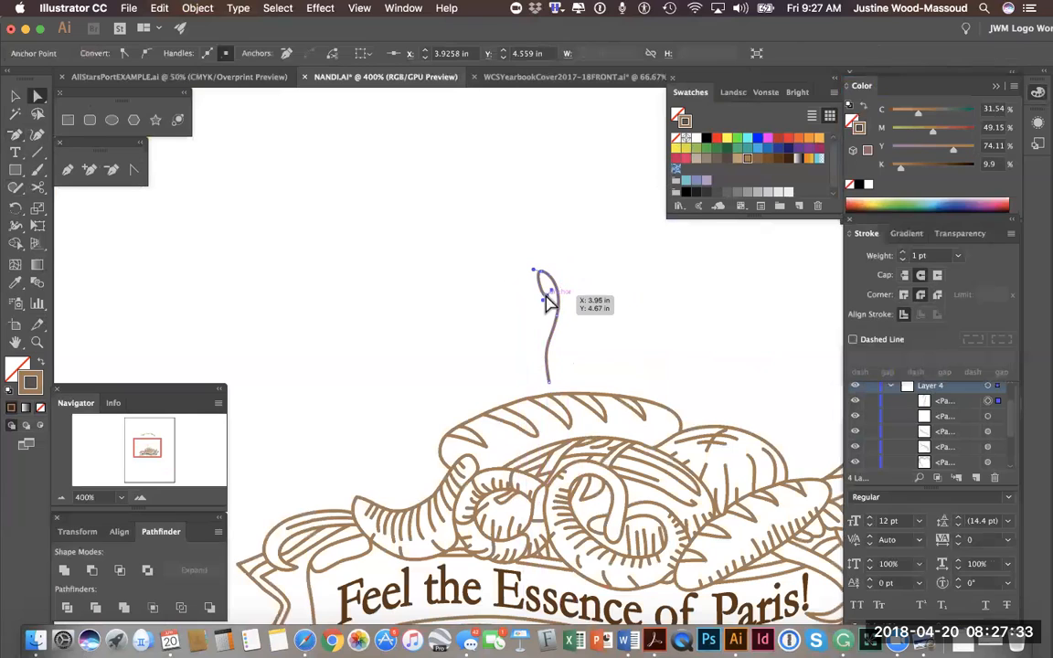
drag(528, 302, 561, 277)
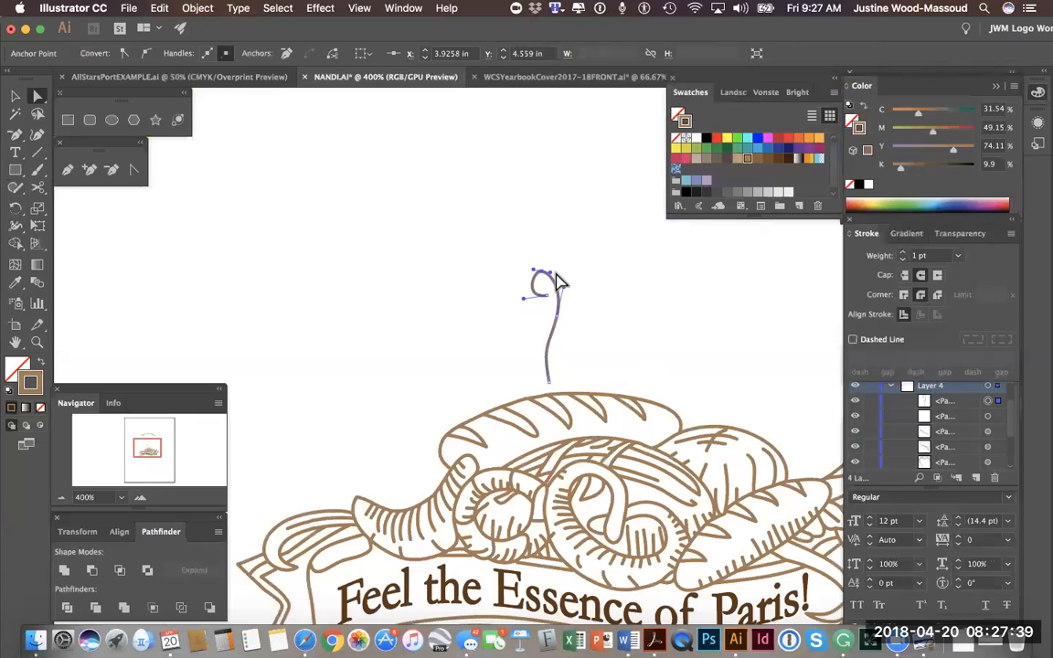
drag(555, 273, 554, 271)
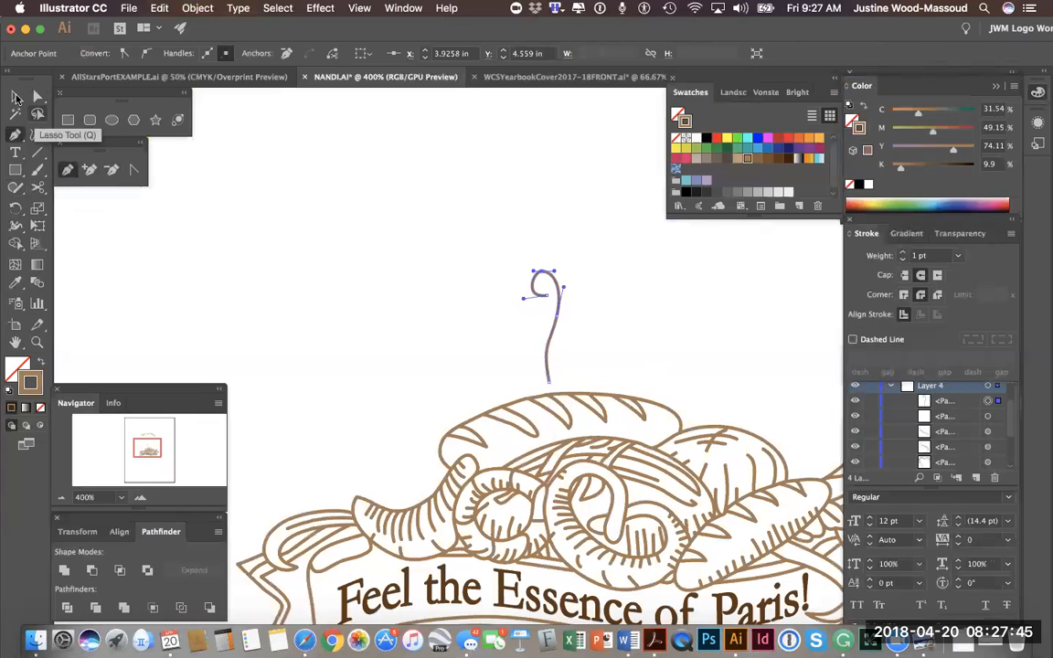
Duplicate the curled steam line and place the copy higher and slightly to the right of the original
click(15, 95)
click(556, 322)
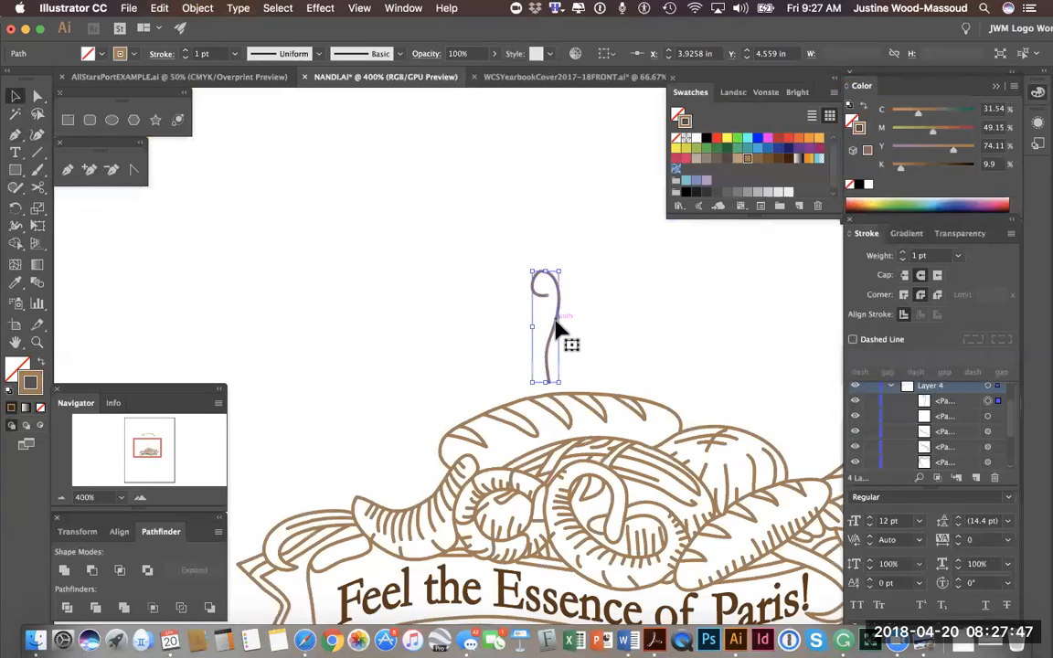
drag(560, 329, 564, 239)
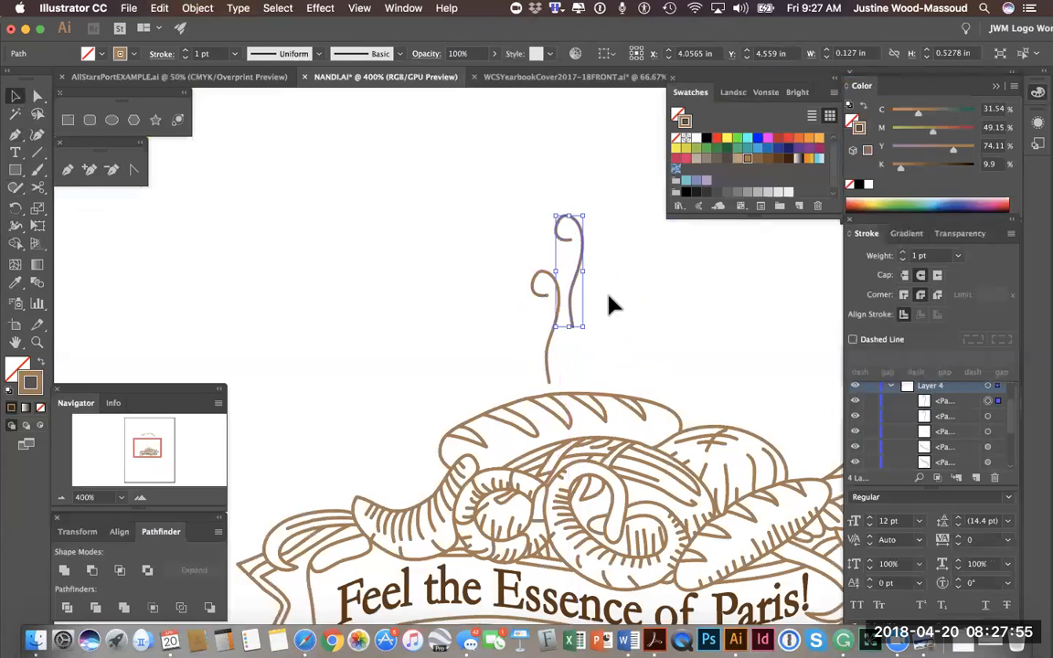
Create a mirrored copy of the upper steam line with Reflect across the vertical axis
drag(15, 208, 81, 229)
double_click(16, 208)
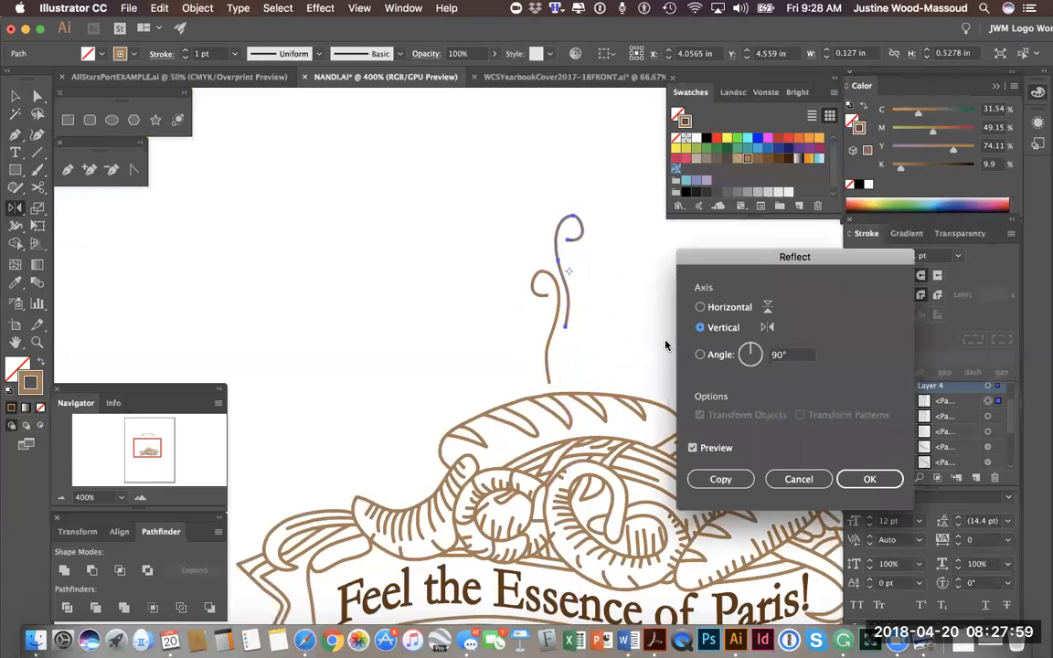
click(724, 477)
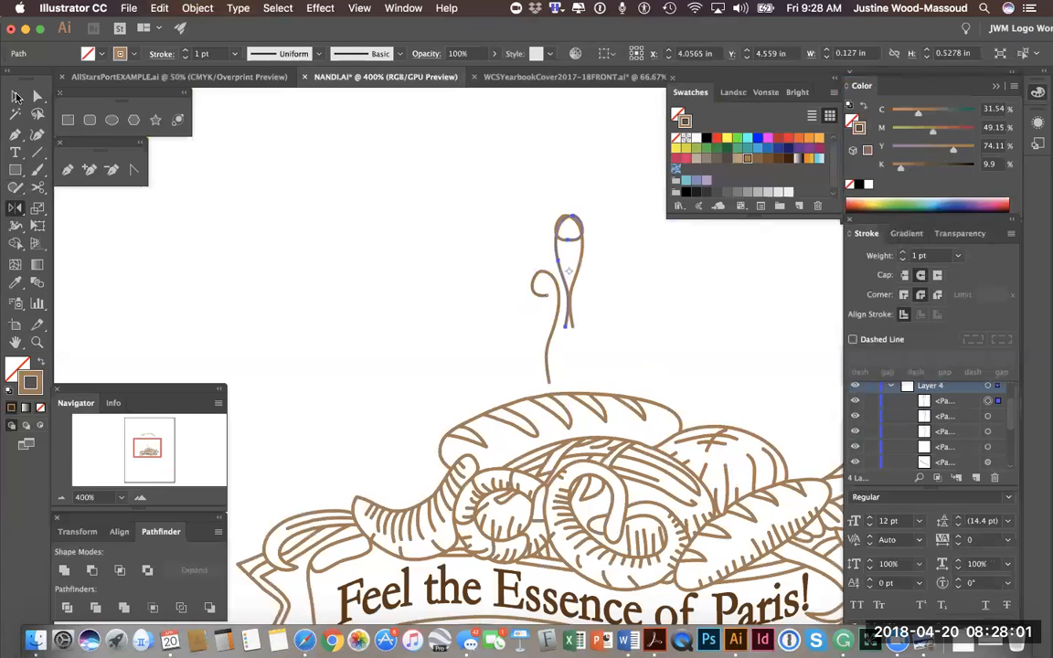
Nudge the mirrored steam line right and down so it stands clear of the upper one, slightly lower
key(Right)
key(Right)
key(Right)
key(Right)
key(Right)
key(Right)
key(Right)
key(Right)
key(Right)
key(Right)
key(Right)
key(Right)
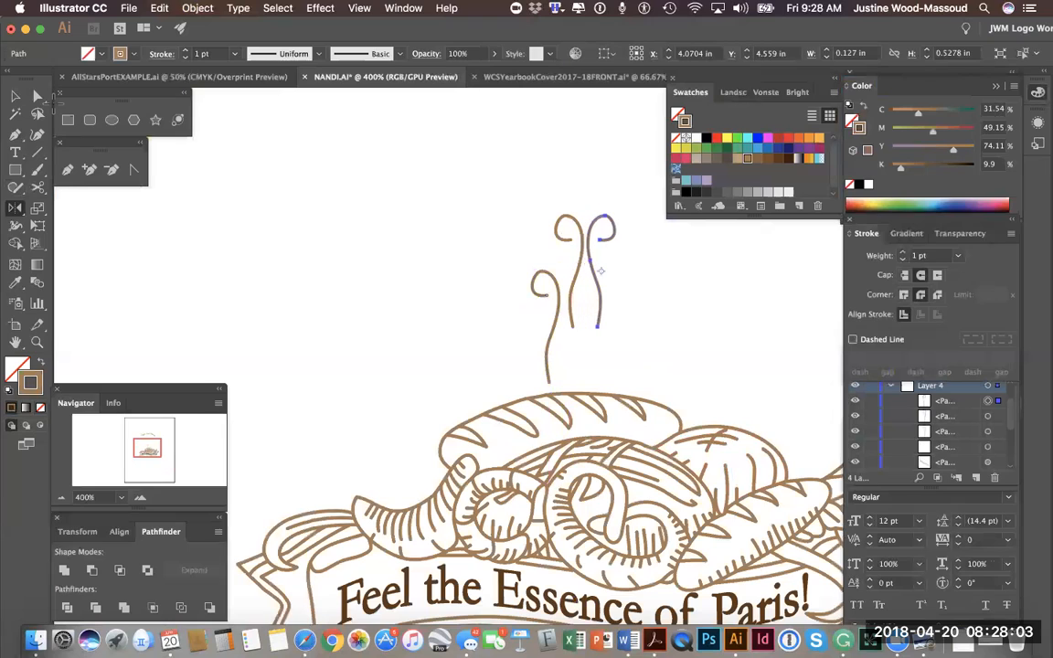
key(Down)
key(Down)
key(Down)
key(Down)
key(Down)
key(Down)
key(Down)
key(Down)
key(Down)
key(Down)
key(Down)
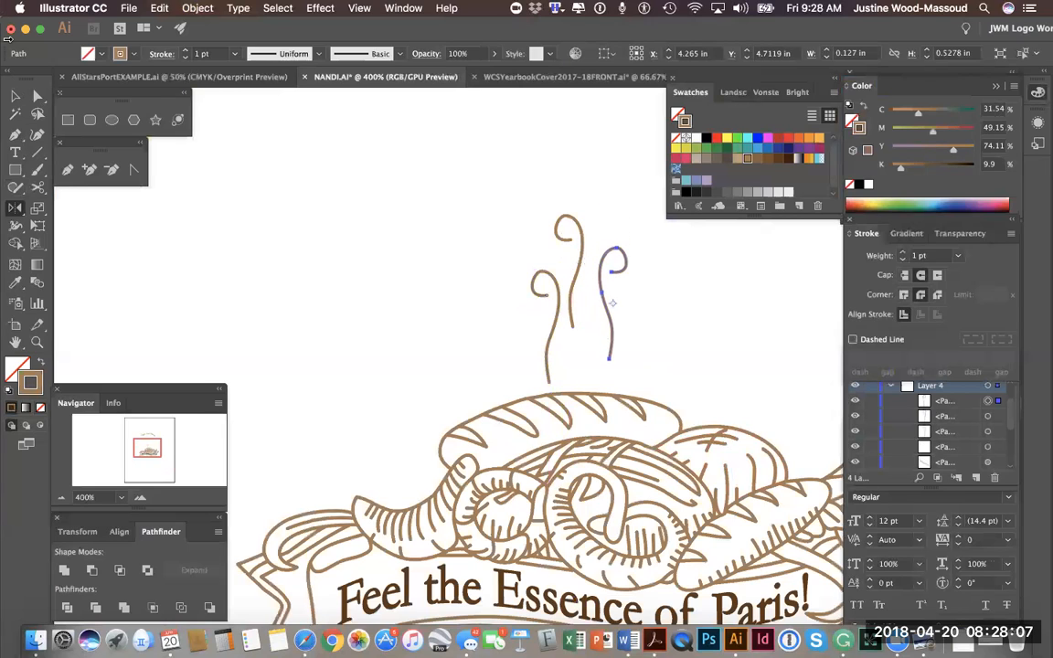
Reshape the tallest steam line by lowering its base, shifting its middle, and raising its top into a narrow loop
click(36, 95)
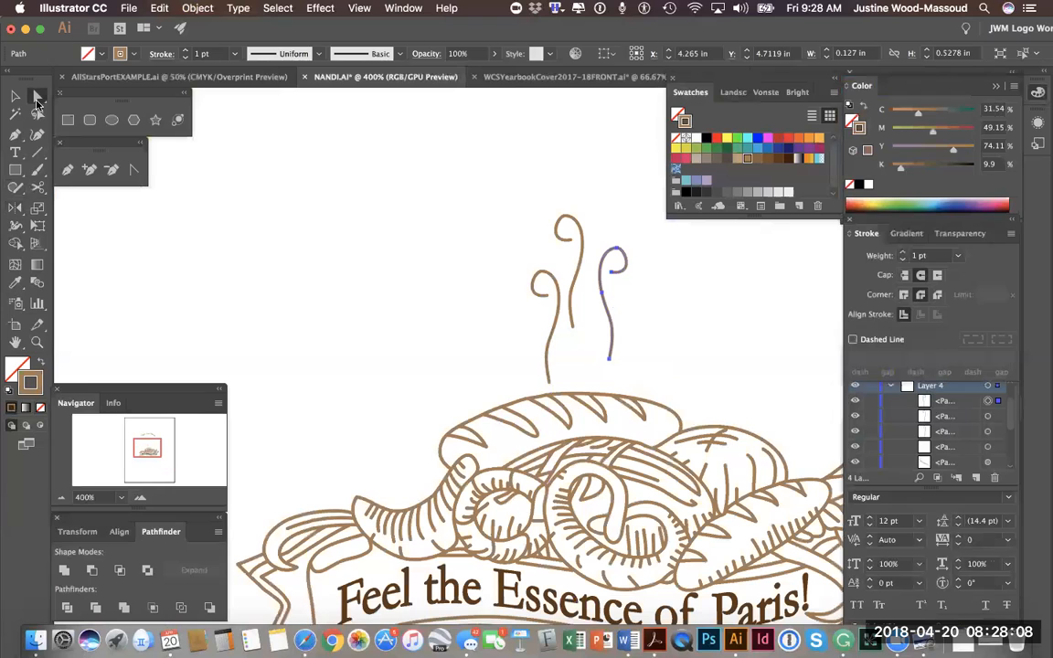
click(572, 335)
drag(572, 334, 580, 359)
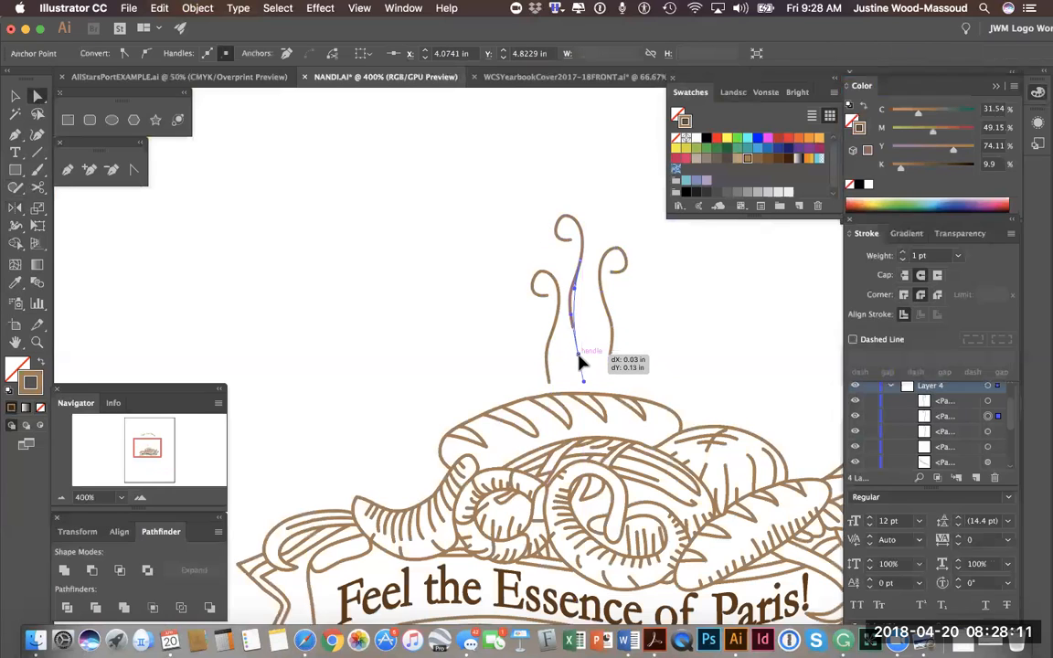
drag(579, 261, 587, 267)
drag(573, 222, 592, 212)
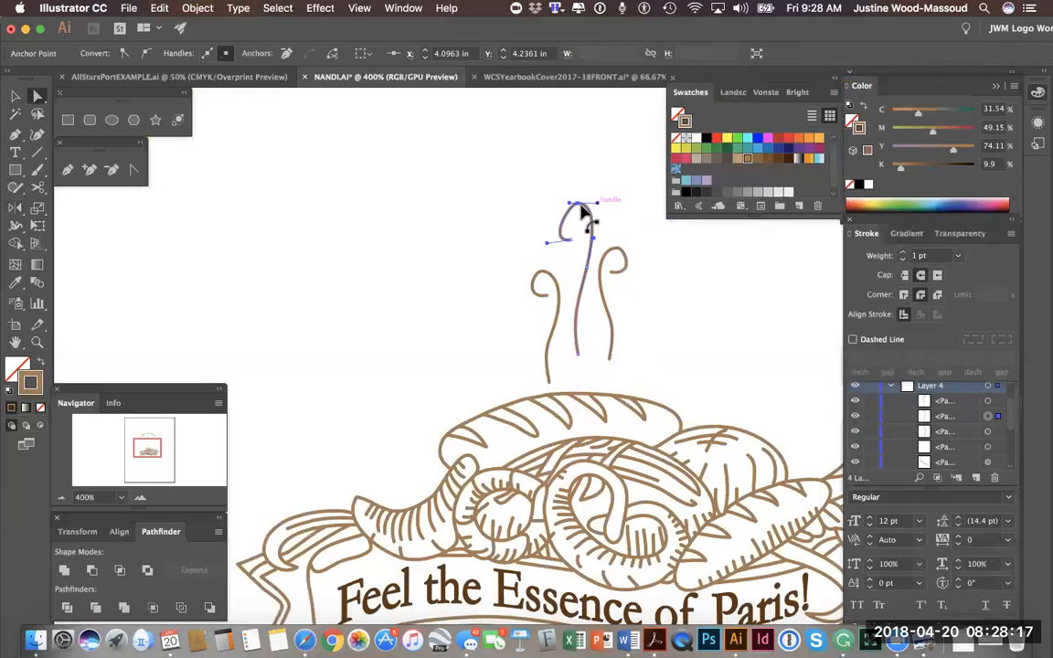
mouse_move(559, 216)
mouse_down()
mouse_move(564, 235)
mouse_move(577, 236)
mouse_move(559, 241)
mouse_move(580, 235)
mouse_move(583, 249)
mouse_move(571, 235)
mouse_move(562, 244)
mouse_move(583, 202)
mouse_move(570, 206)
mouse_up()
click(579, 203)
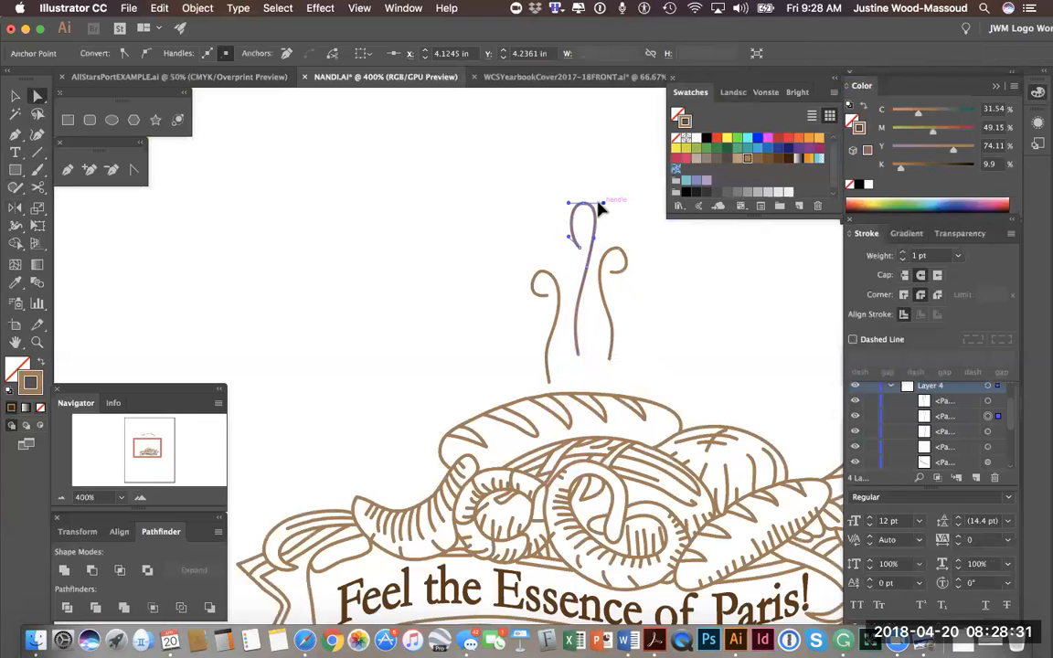
Reshape the mirrored steam line with a more open hook and a longer lower end that curves toward the left
click(612, 274)
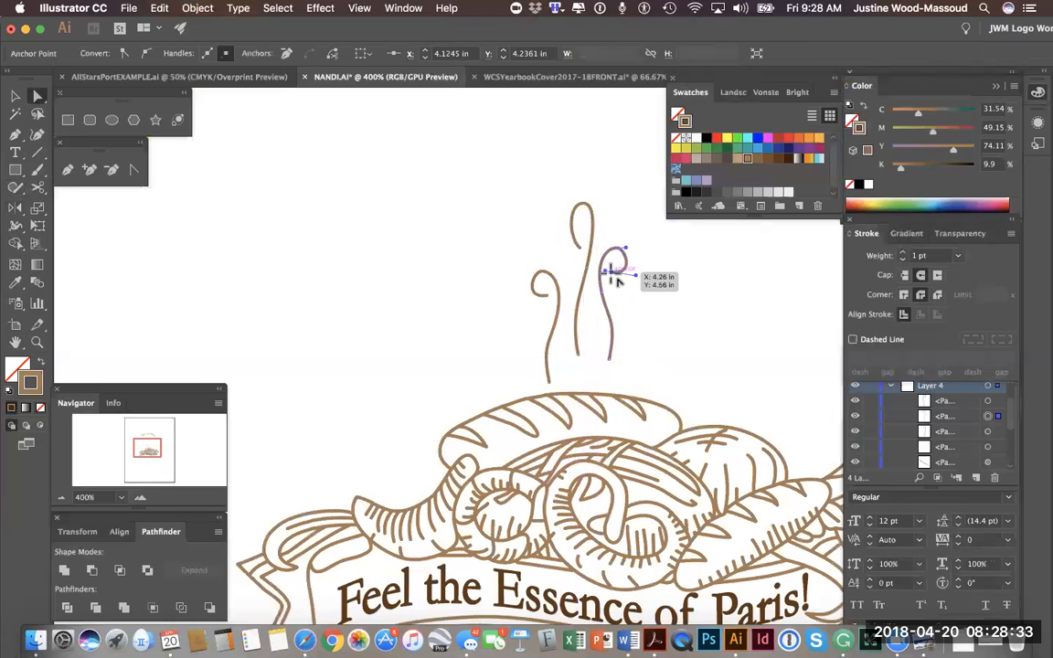
drag(620, 274, 618, 248)
drag(602, 295, 602, 314)
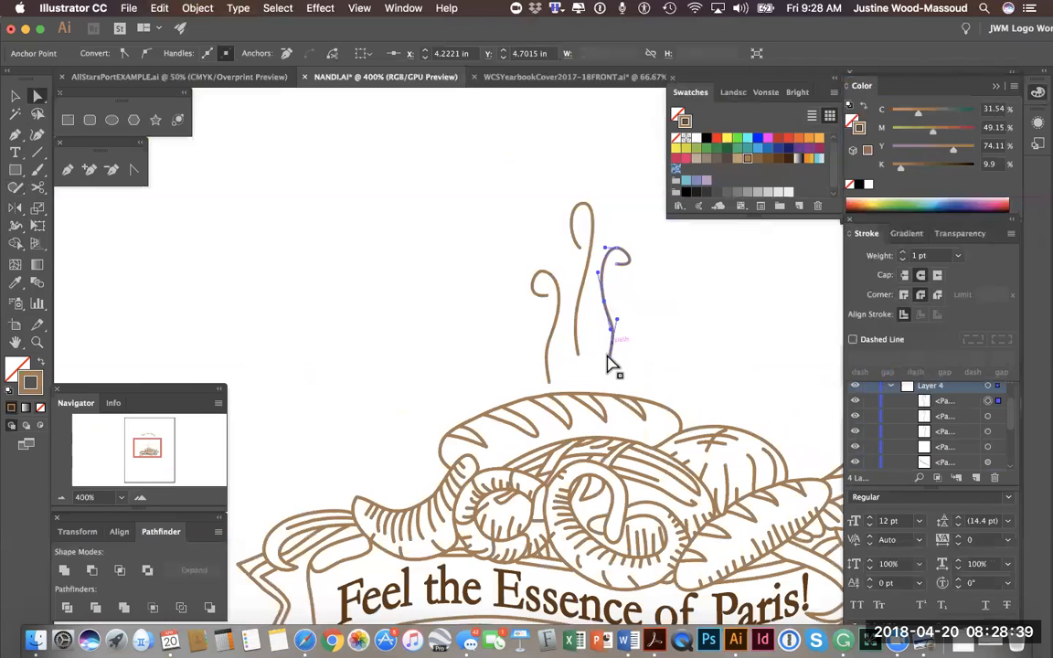
mouse_move(608, 357)
mouse_down()
mouse_move(597, 381)
mouse_move(603, 374)
mouse_up()
drag(610, 328, 616, 323)
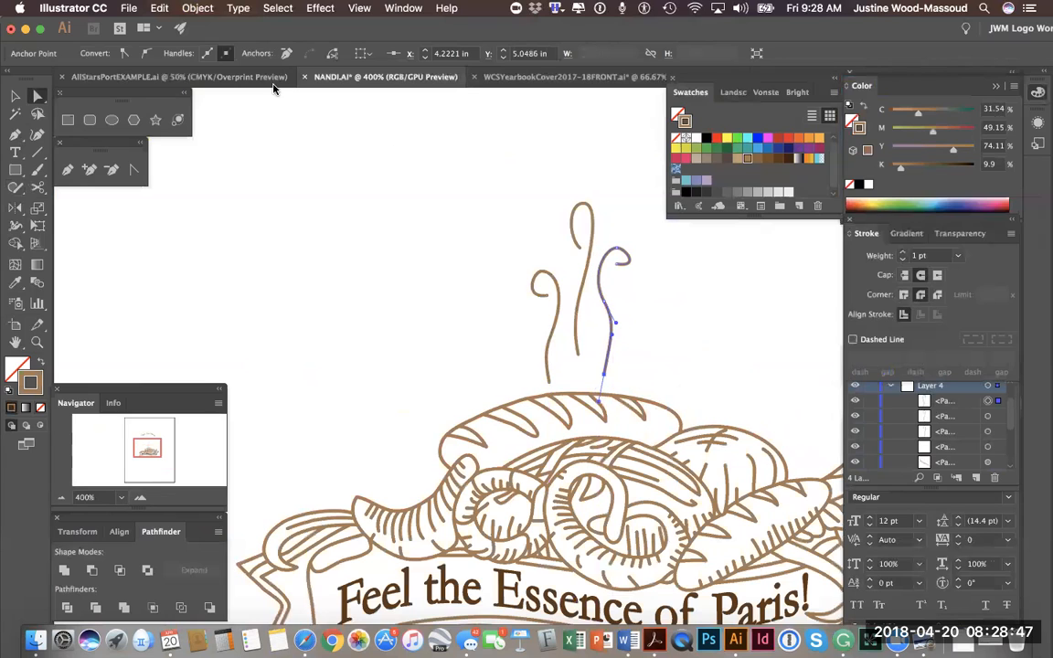
Copy the leftmost steam line to the far right, scale it to about 0.09 by 0.37 in, and tilt it about 8° clockwise
click(13, 96)
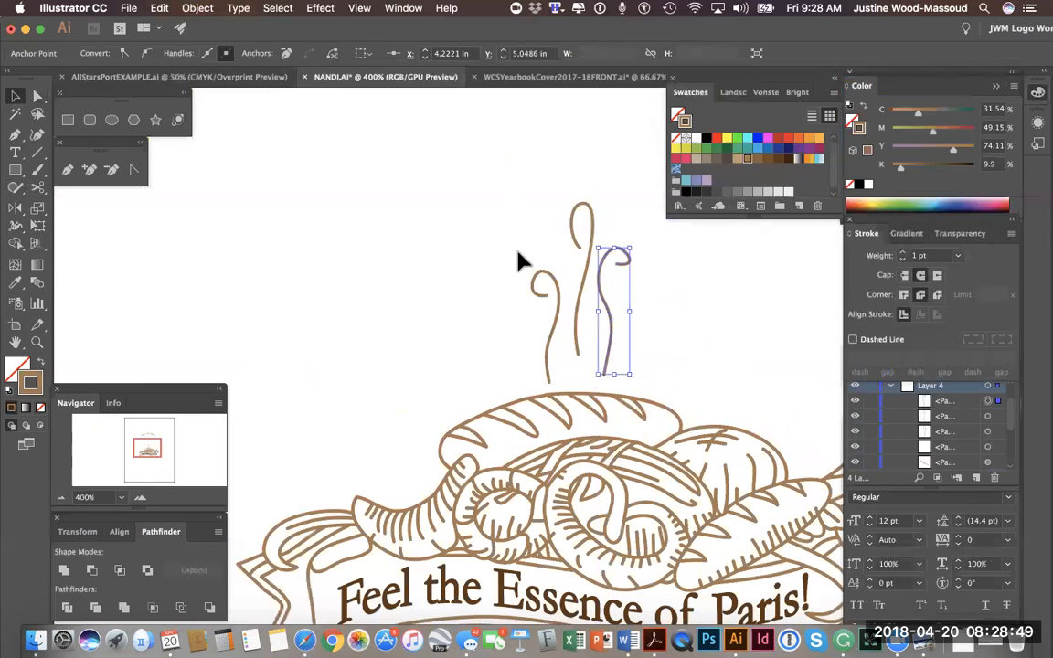
click(544, 285)
drag(544, 285, 638, 307)
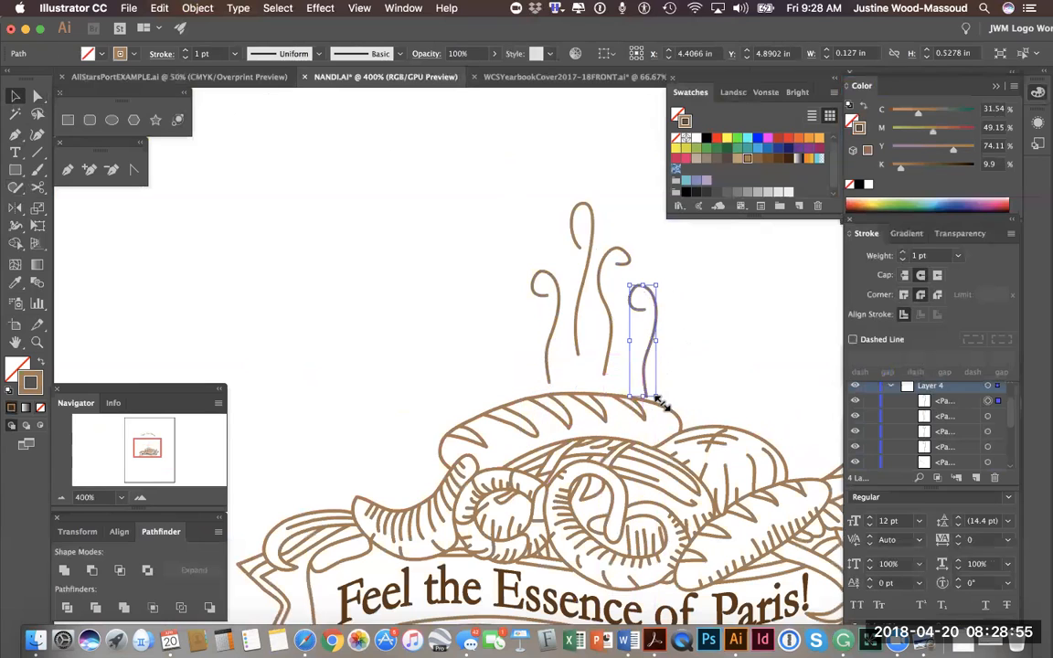
drag(652, 386, 650, 363)
click(904, 256)
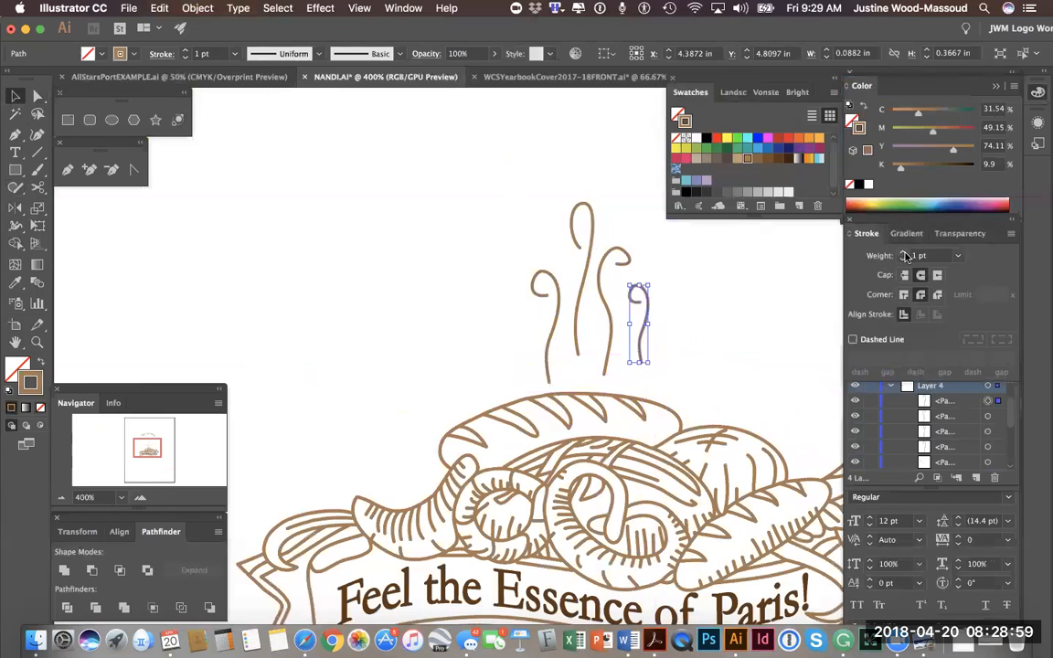
drag(643, 327, 653, 339)
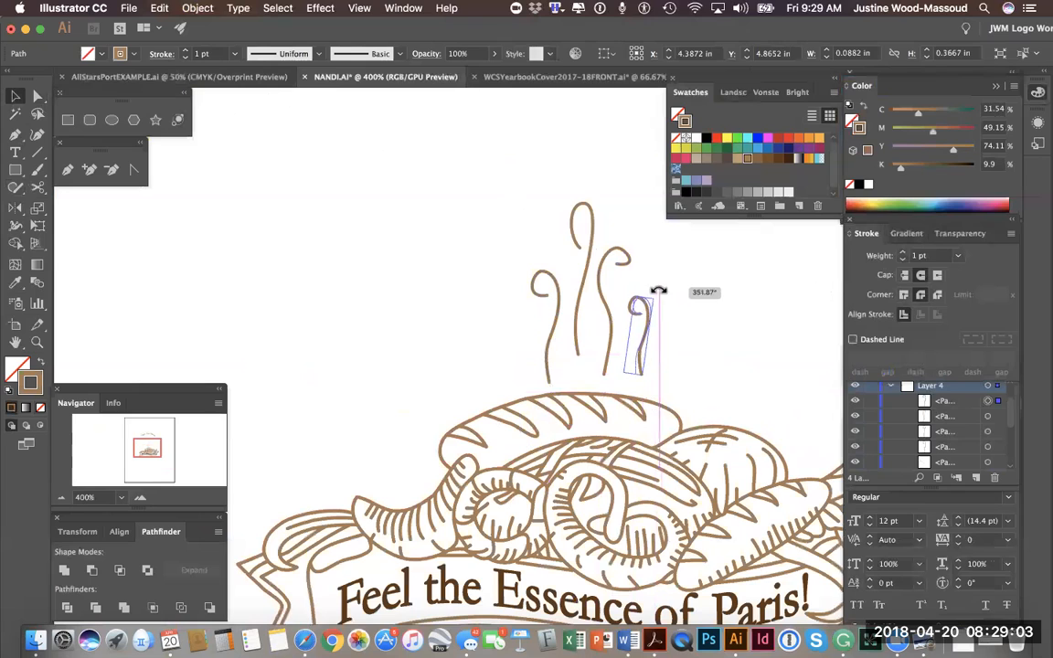
Extend the base of the small rightmost steam line toward the loaf and refine its curves, then deselect it
click(37, 95)
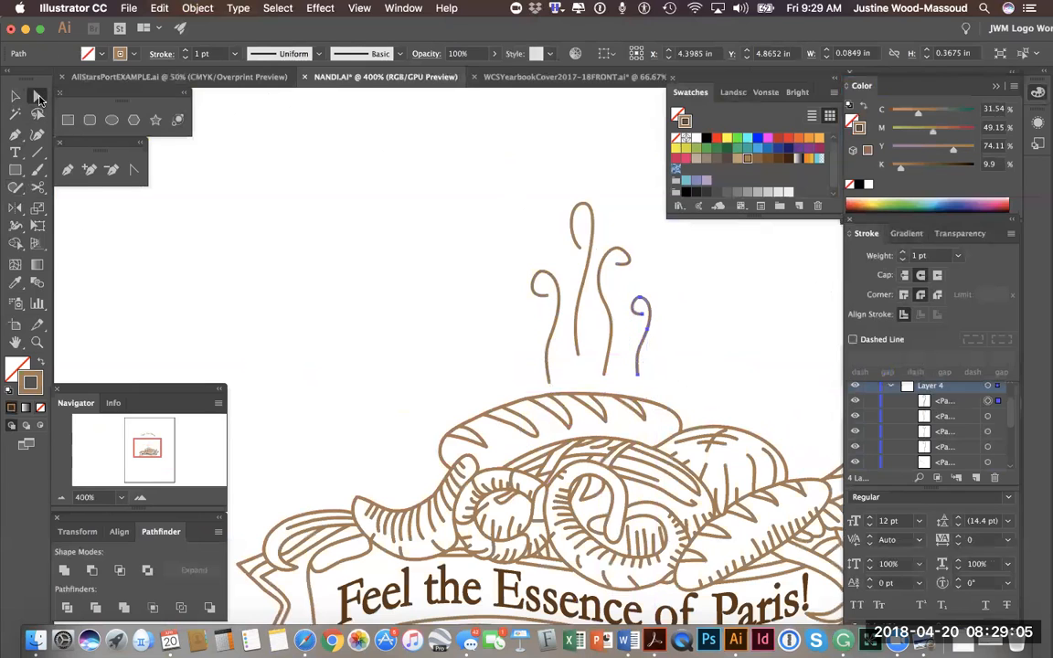
drag(637, 372, 633, 395)
mouse_move(650, 339)
mouse_down()
mouse_move(635, 295)
mouse_move(639, 325)
mouse_up()
click(696, 342)
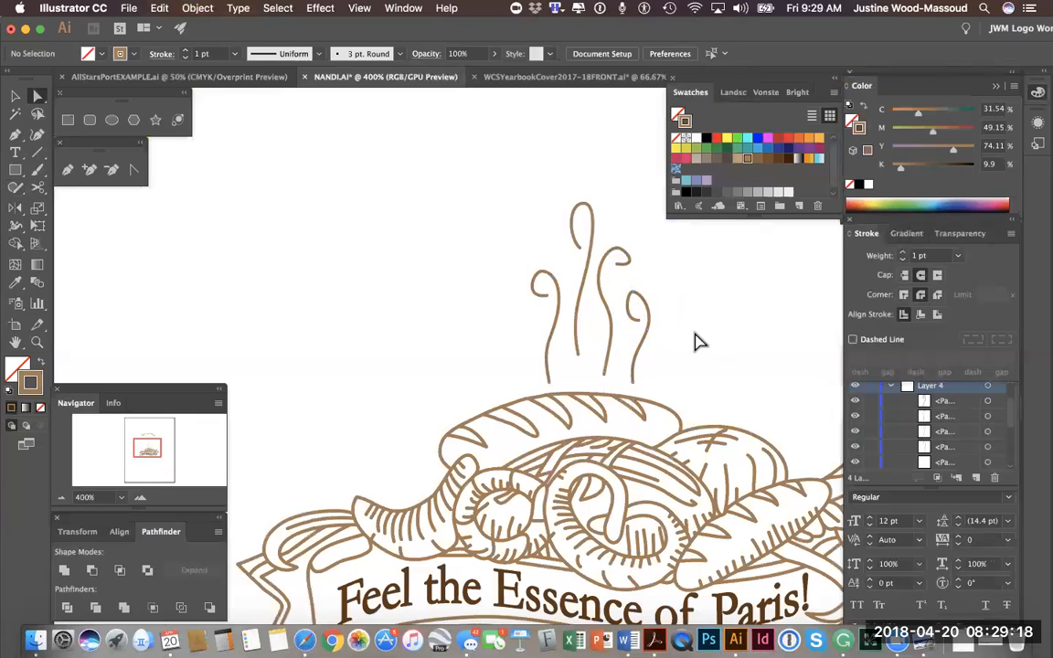
Select all four steam lines above the bread and convert their strokes to outlines with Outline Stroke
click(60, 498)
click(59, 498)
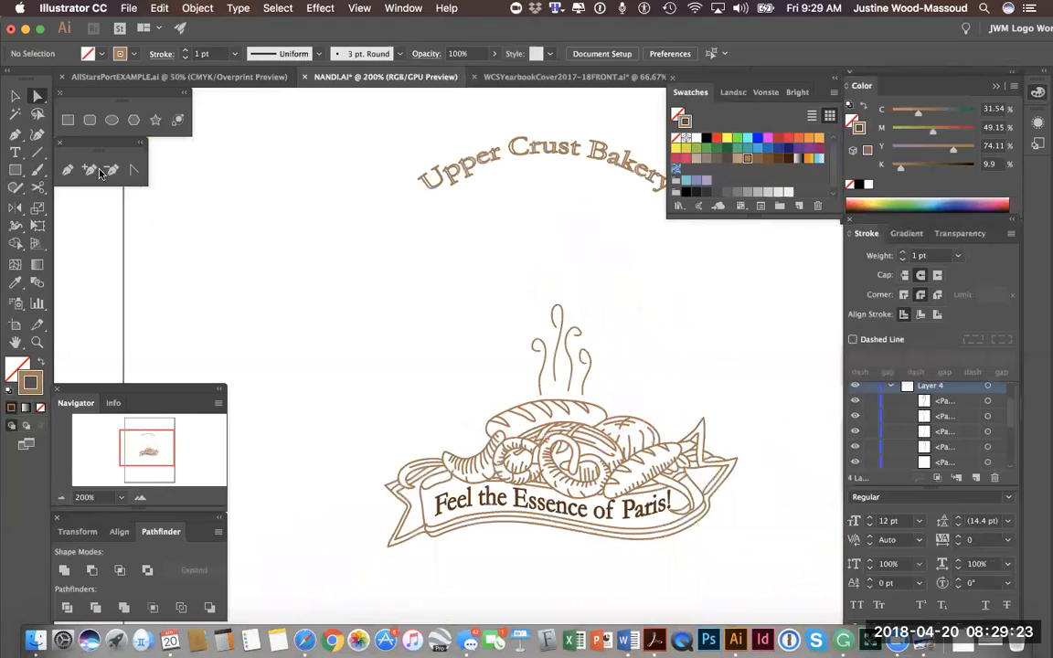
click(16, 95)
drag(509, 286, 634, 376)
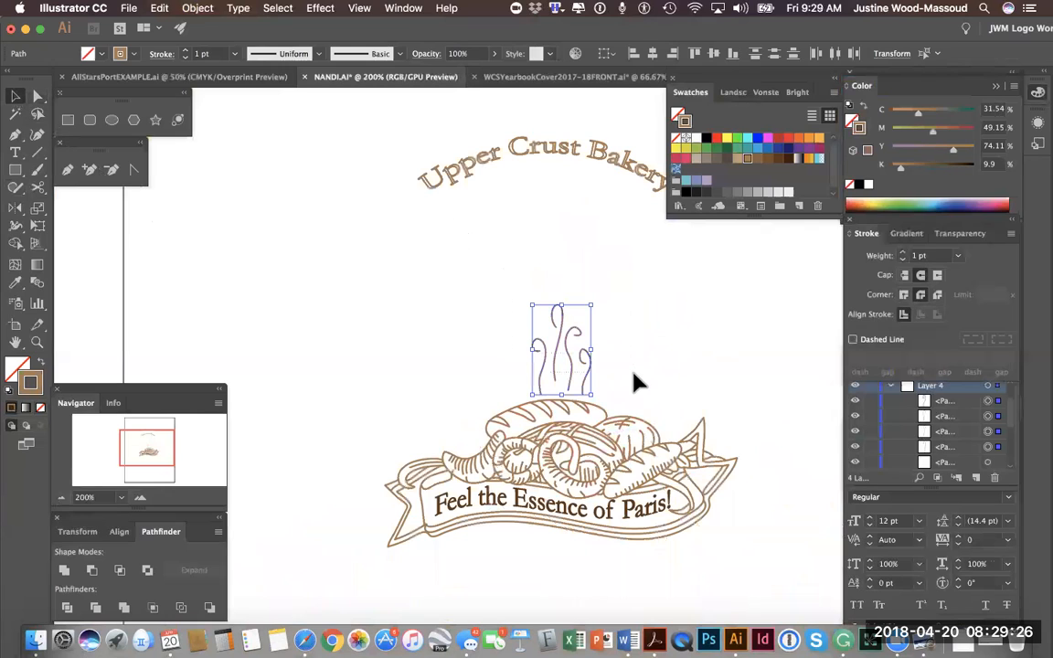
click(197, 8)
mouse_move(224, 319)
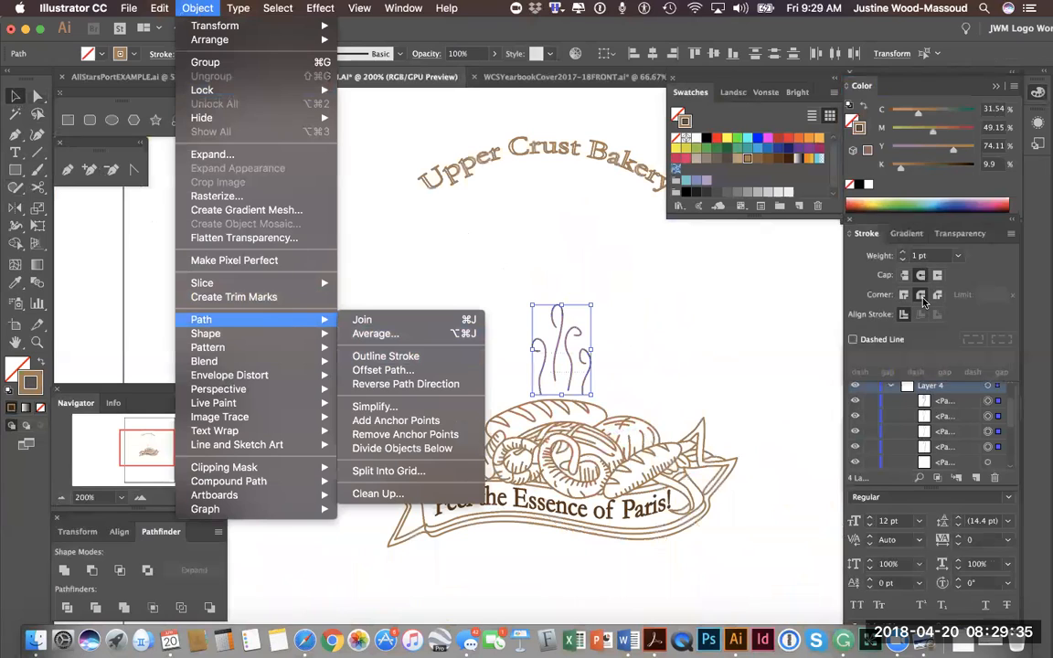
click(394, 362)
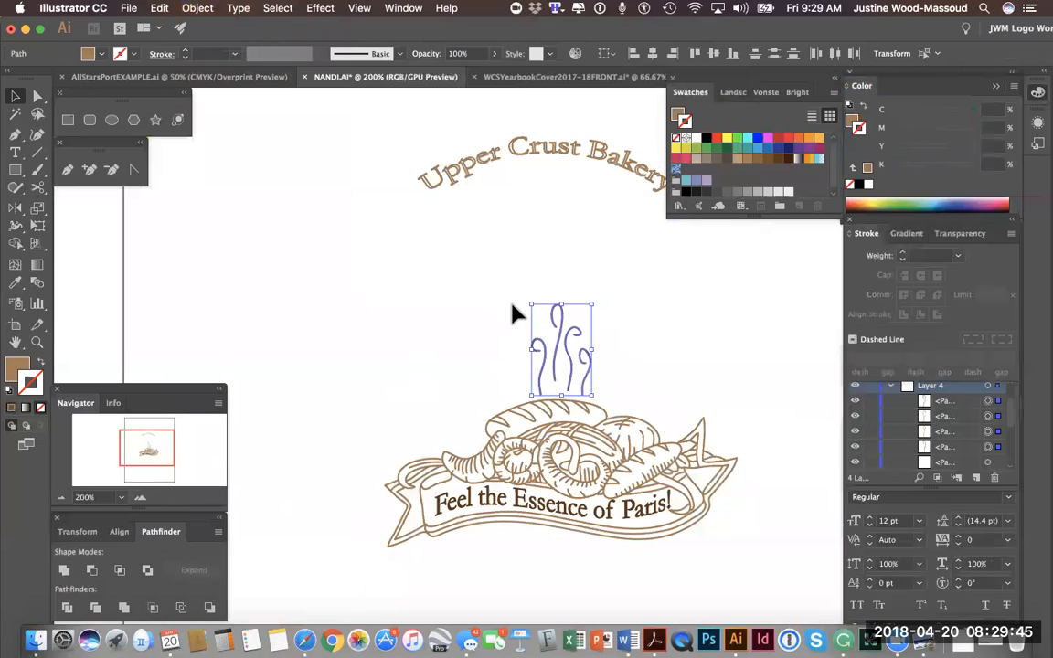
Group the four outlined steam shapes and select the group
click(196, 9)
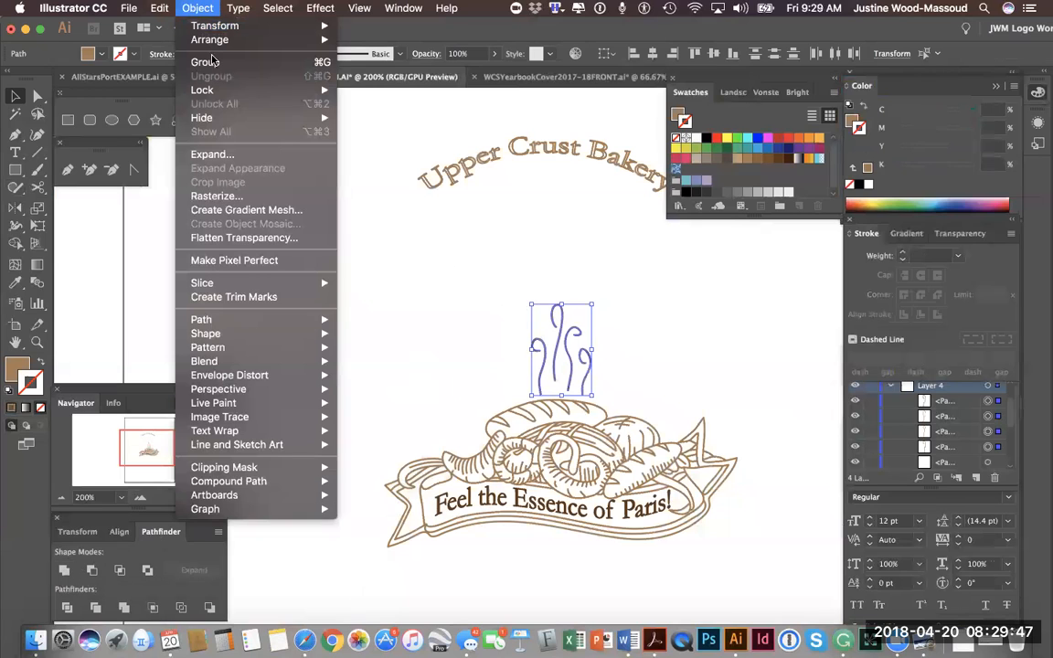
click(222, 62)
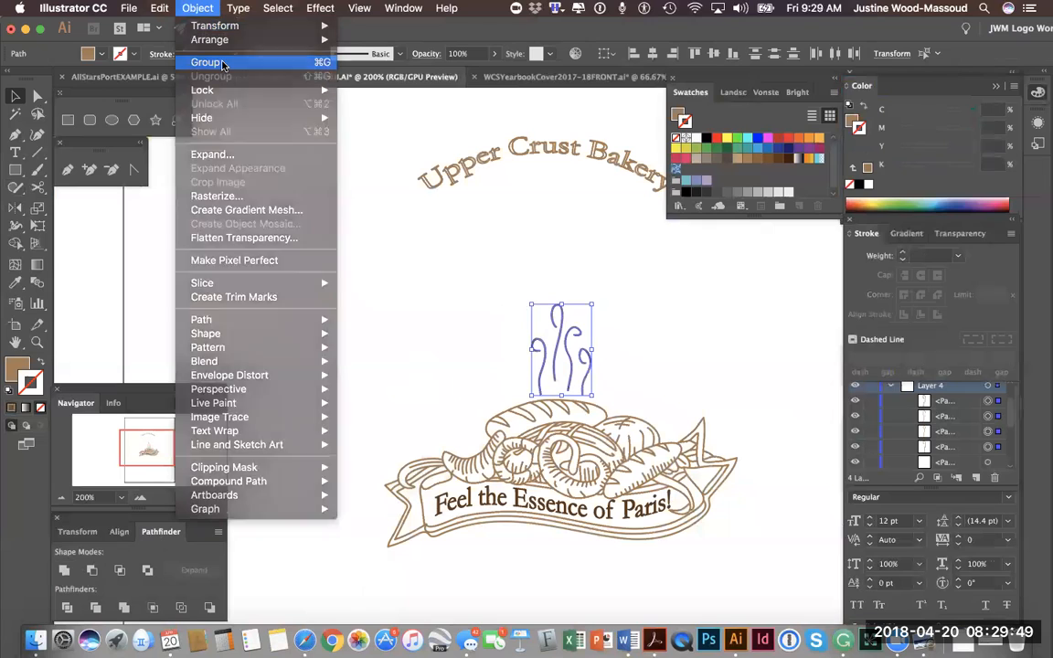
click(448, 341)
click(551, 359)
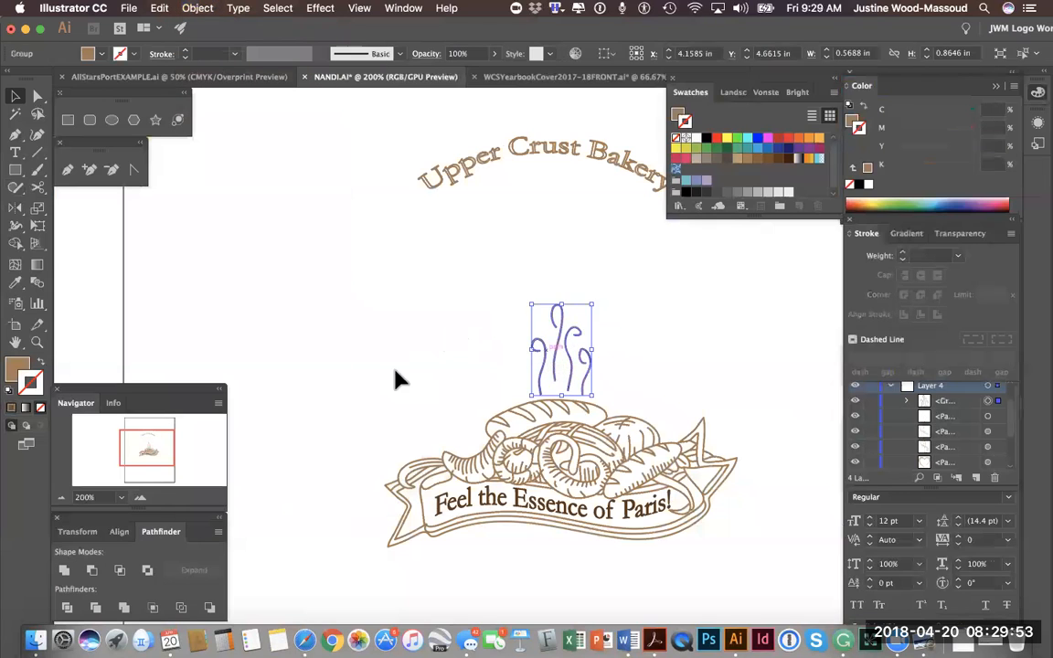
Compare the line weight and fill of the outlined steam shapes with the loaf's line art up close
click(17, 371)
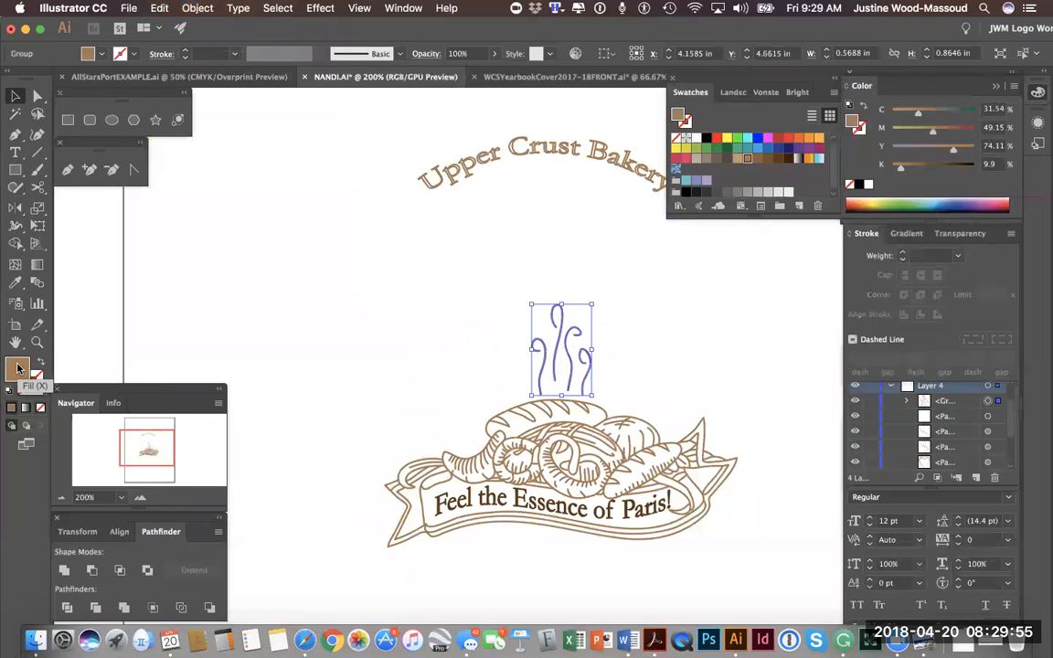
click(140, 497)
click(140, 497)
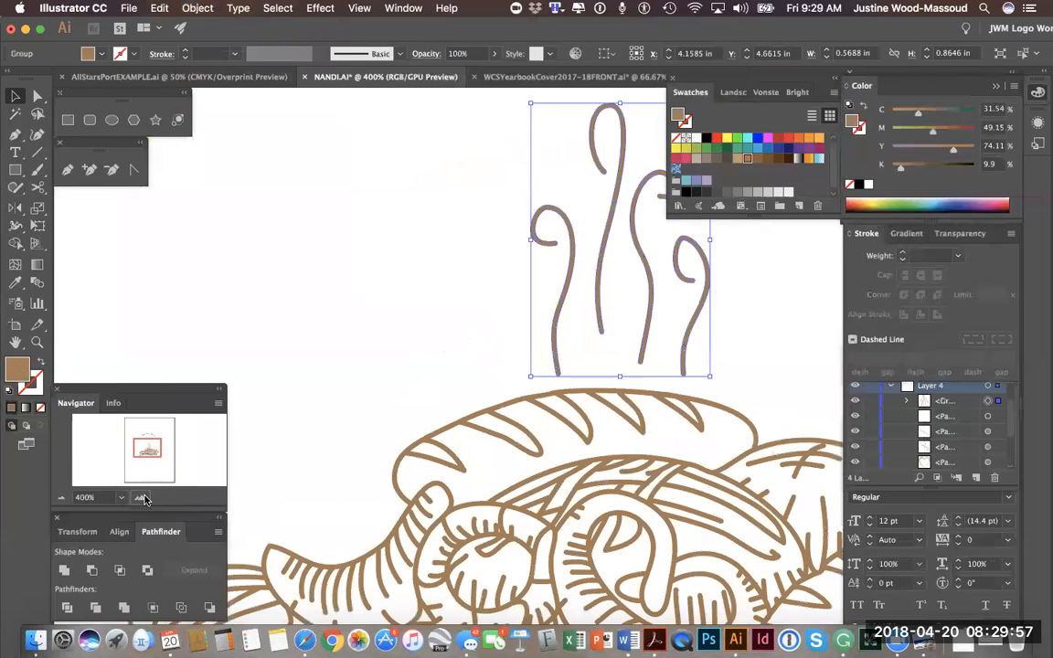
click(139, 497)
click(139, 497)
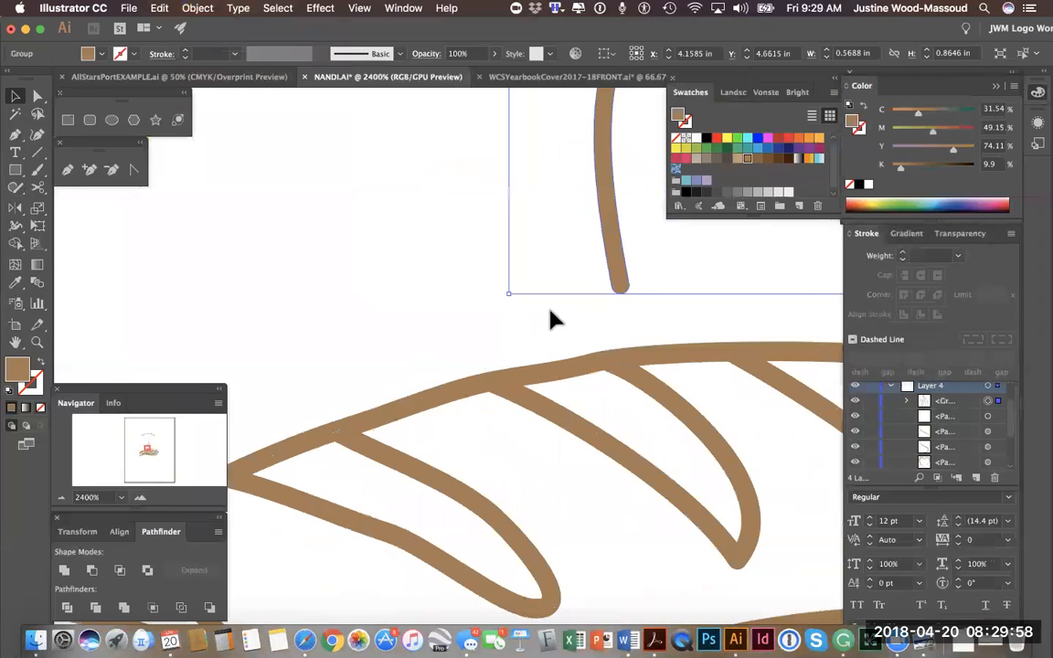
click(618, 364)
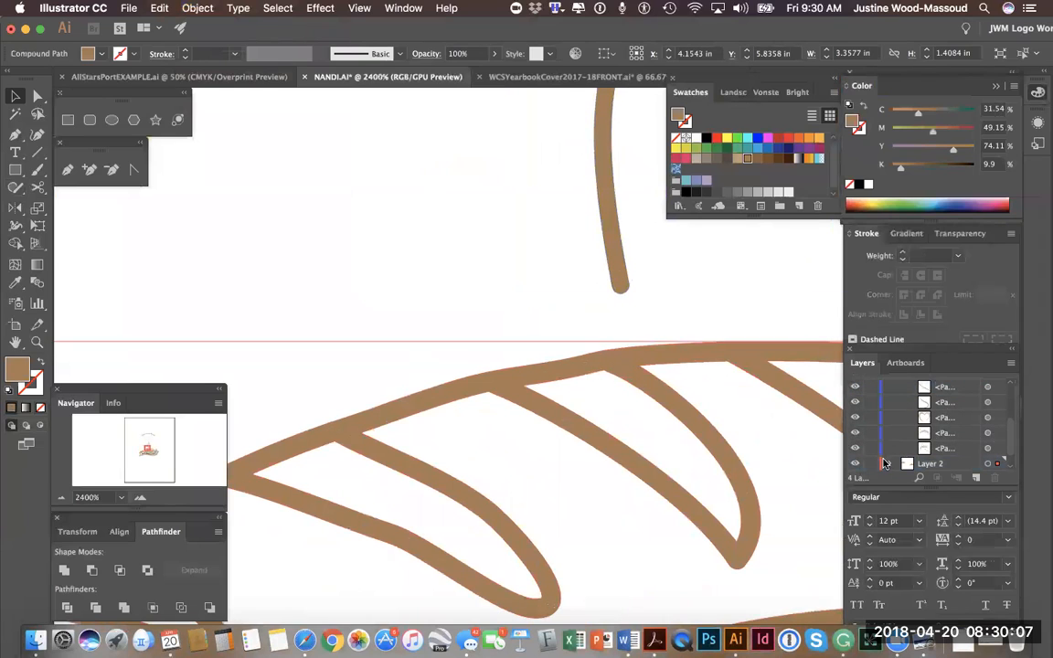
Collapse the contents of Layer 4 and Layer 5 in the layer list
scroll(888, 445, up, 5)
scroll(889, 446, down, 6)
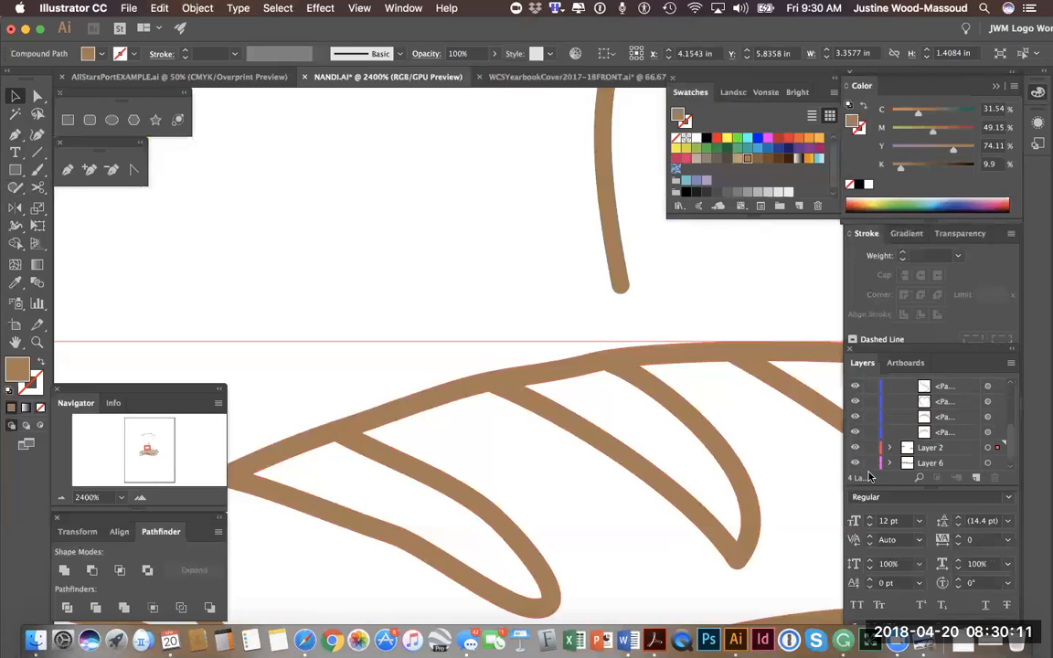
scroll(886, 441, up, 4)
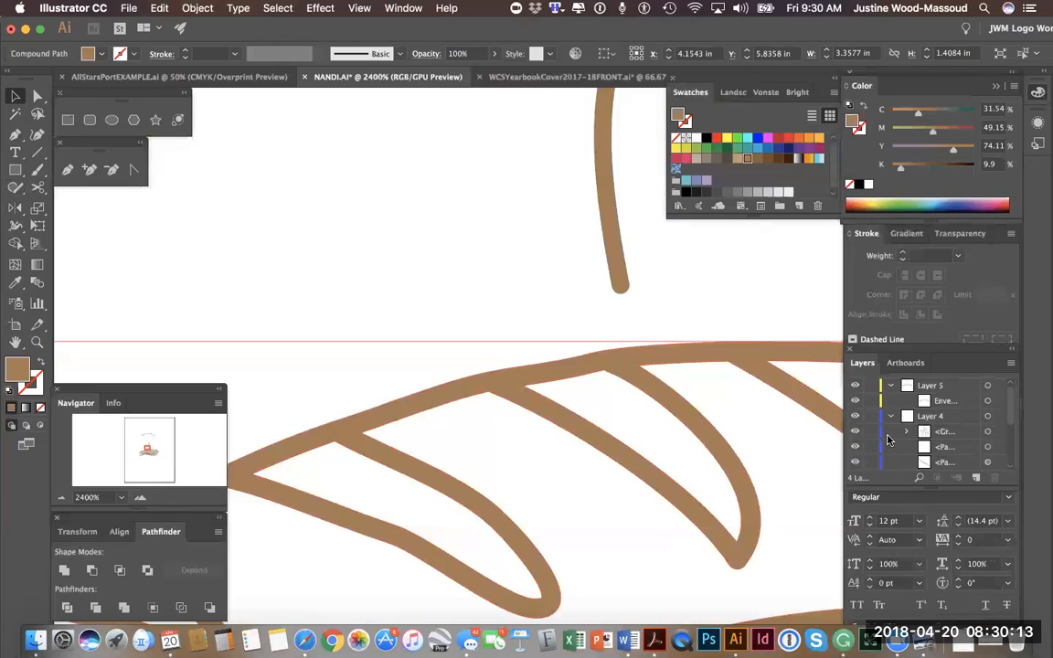
click(888, 417)
click(890, 384)
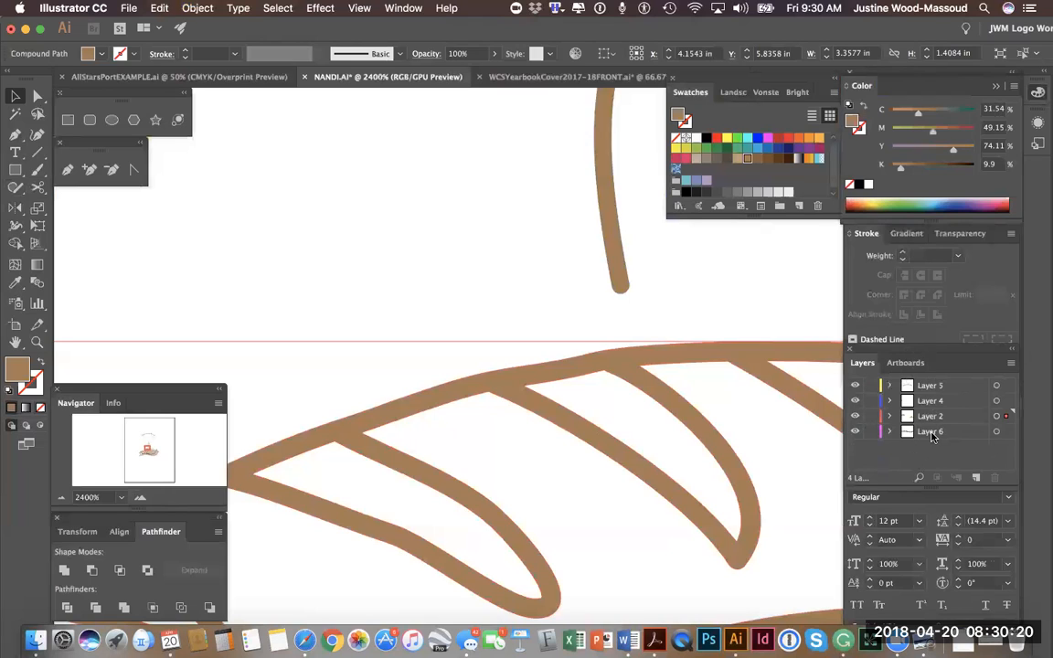
click(907, 364)
click(863, 364)
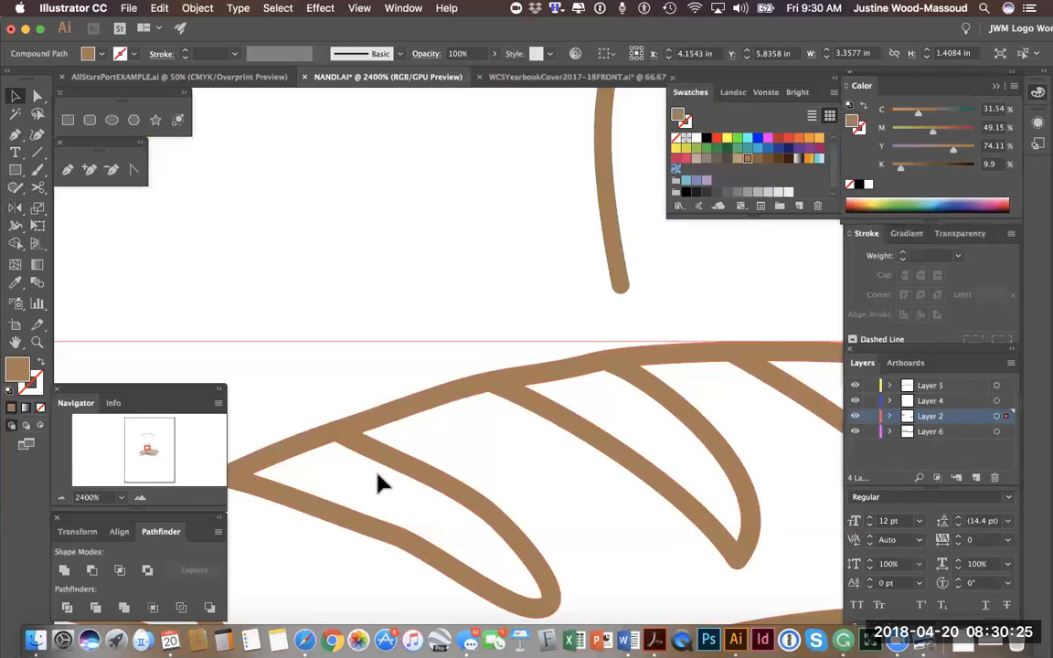
Select the steam group together with the bread and ribbon artwork and group them
click(618, 267)
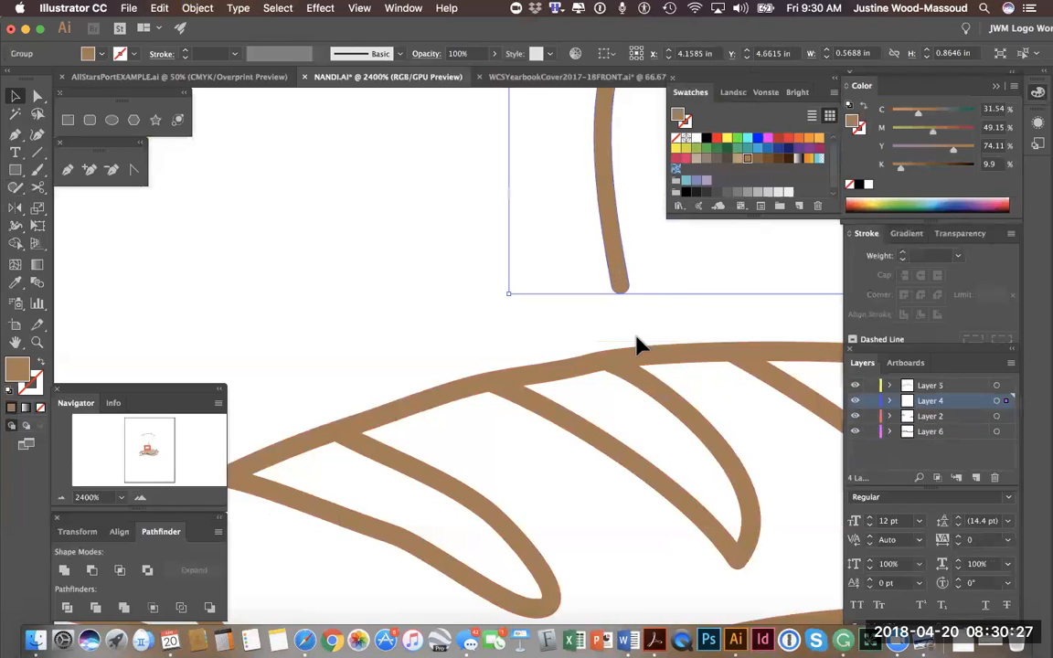
shift+click(620, 361)
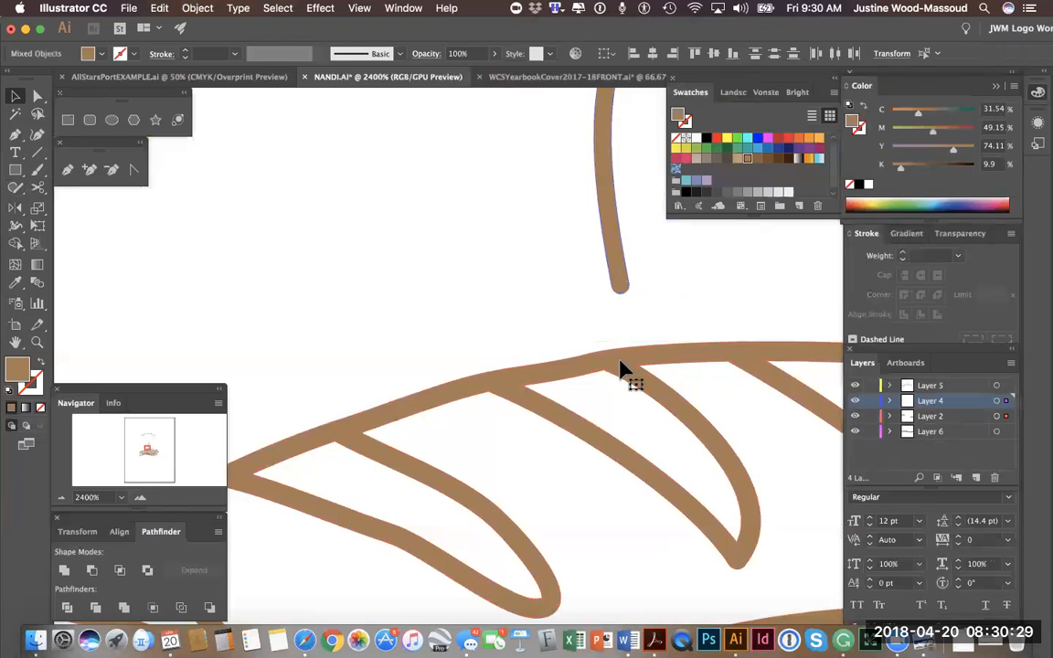
key(super+g)
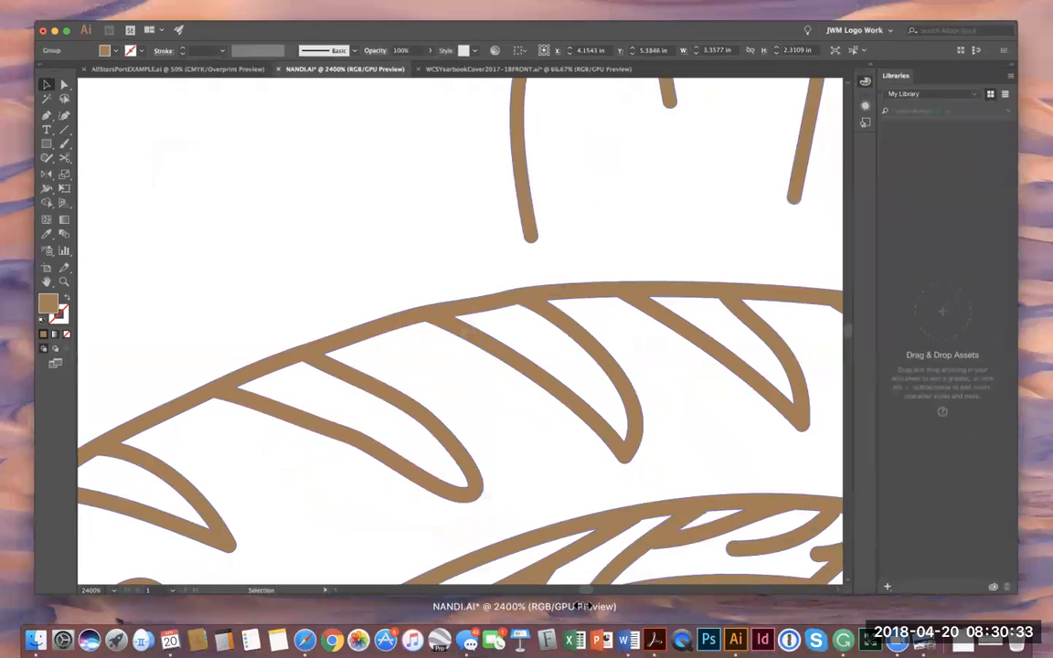
click(210, 297)
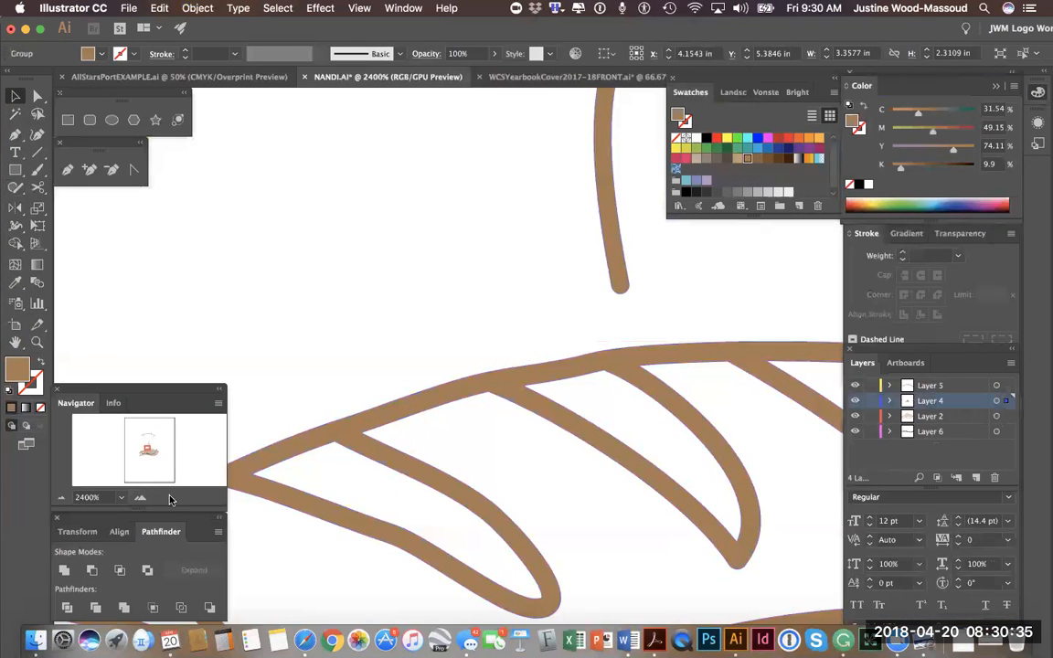
Select the arched "Upper Crust Bakery" text above the steam and examine its lettering up close
click(63, 500)
click(63, 500)
click(63, 500)
click(63, 499)
click(63, 500)
click(63, 499)
click(63, 500)
click(63, 500)
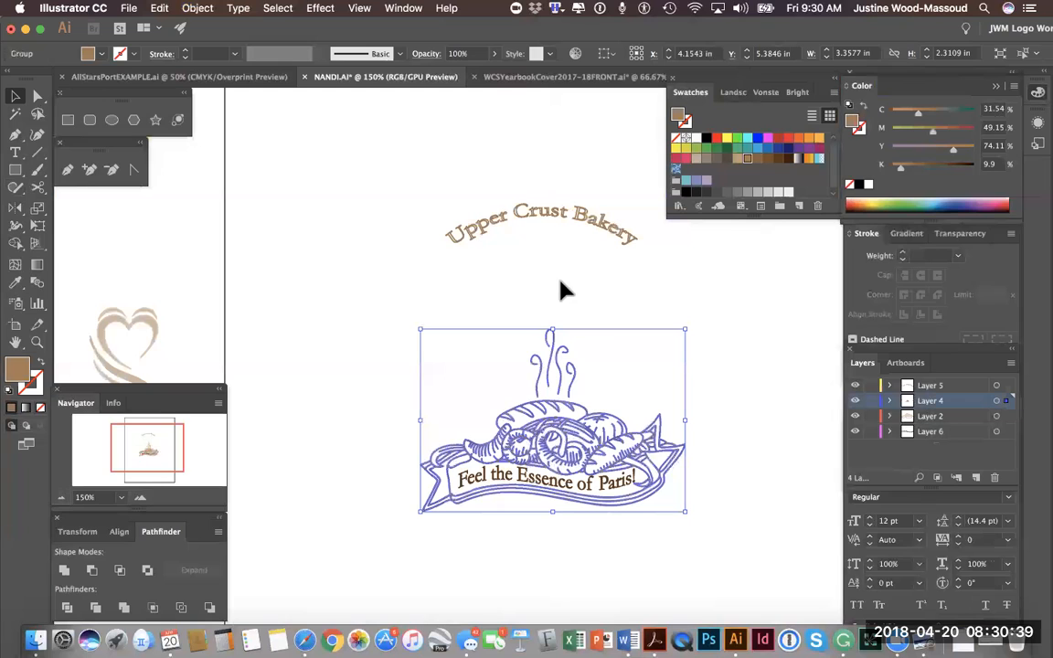
click(463, 239)
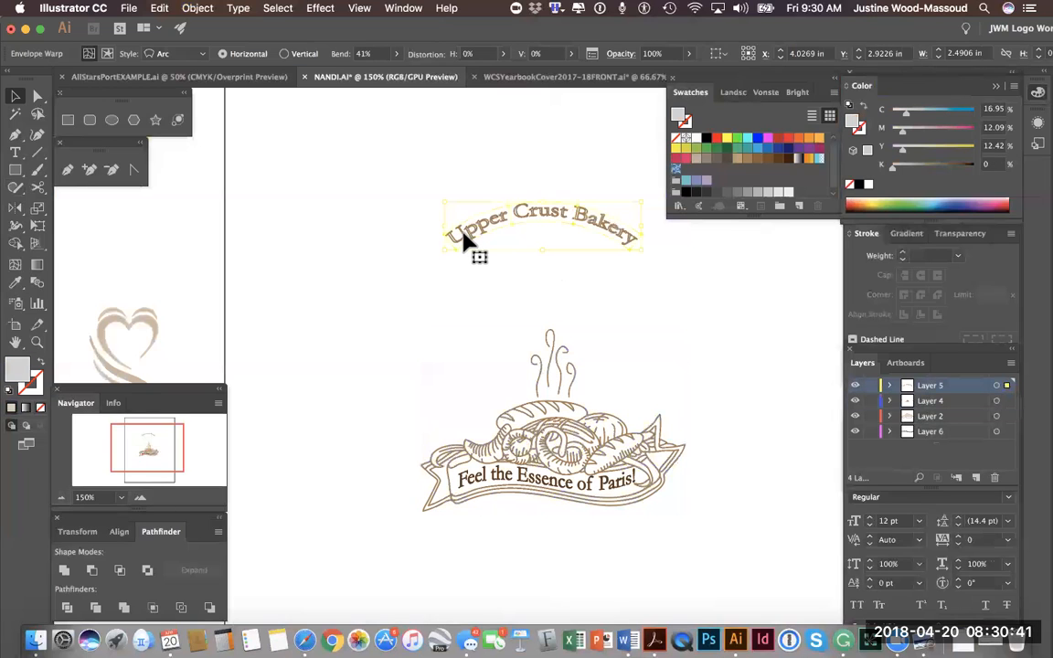
click(145, 498)
click(144, 498)
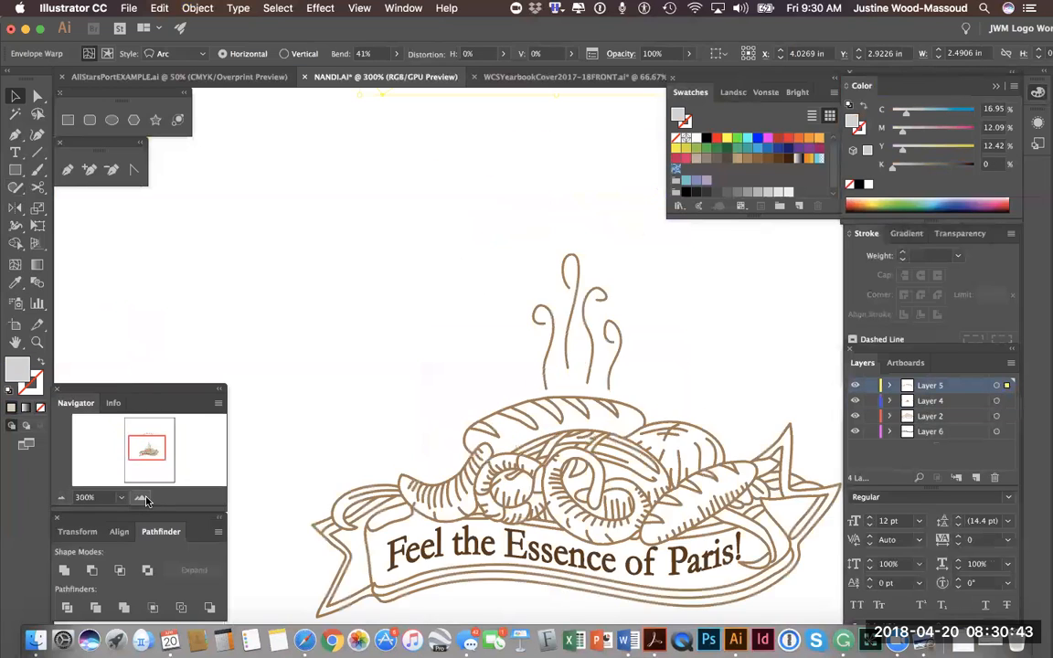
click(144, 498)
click(144, 498)
scroll(432, 203, up, 10)
scroll(437, 206, up, 5)
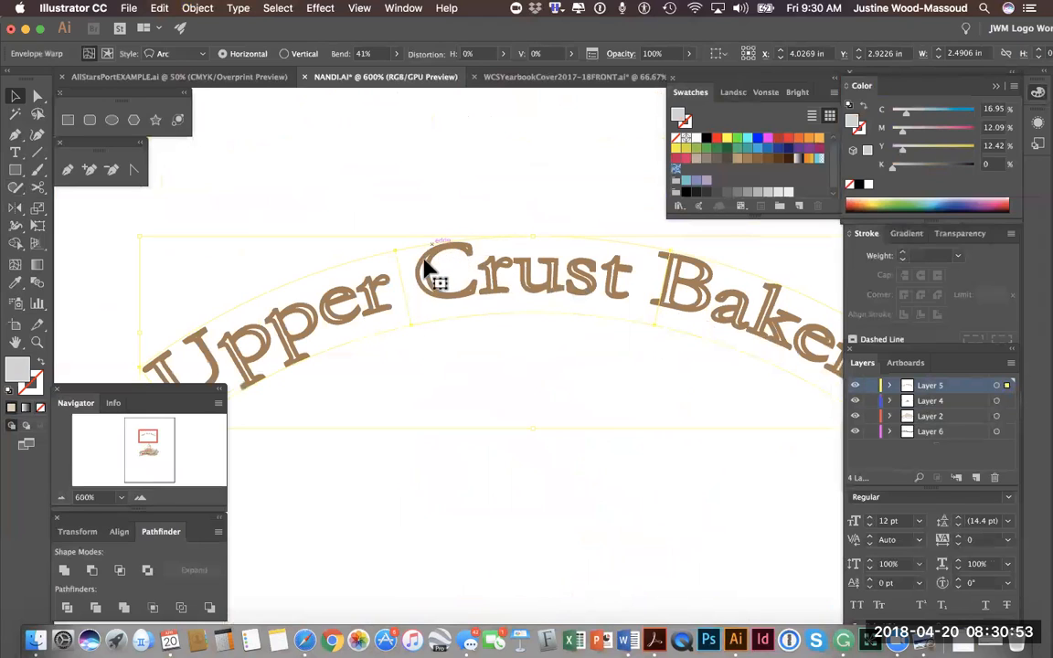
Delete the arched "Upper Crust Bakery" text above the steam
click(63, 500)
click(64, 500)
click(63, 500)
click(63, 499)
click(63, 500)
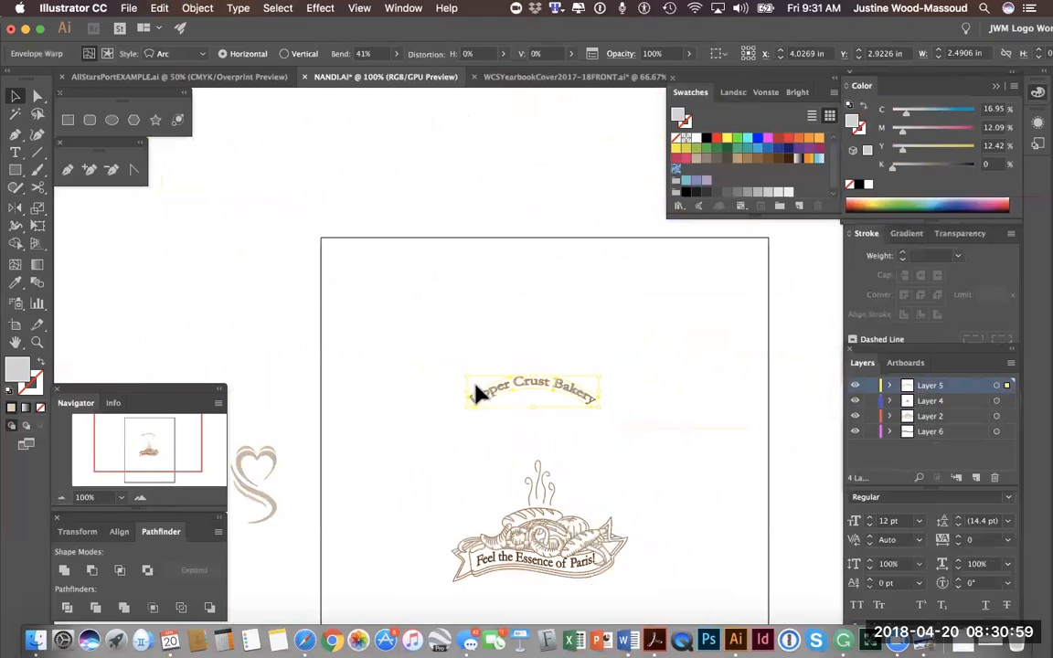
key(Delete)
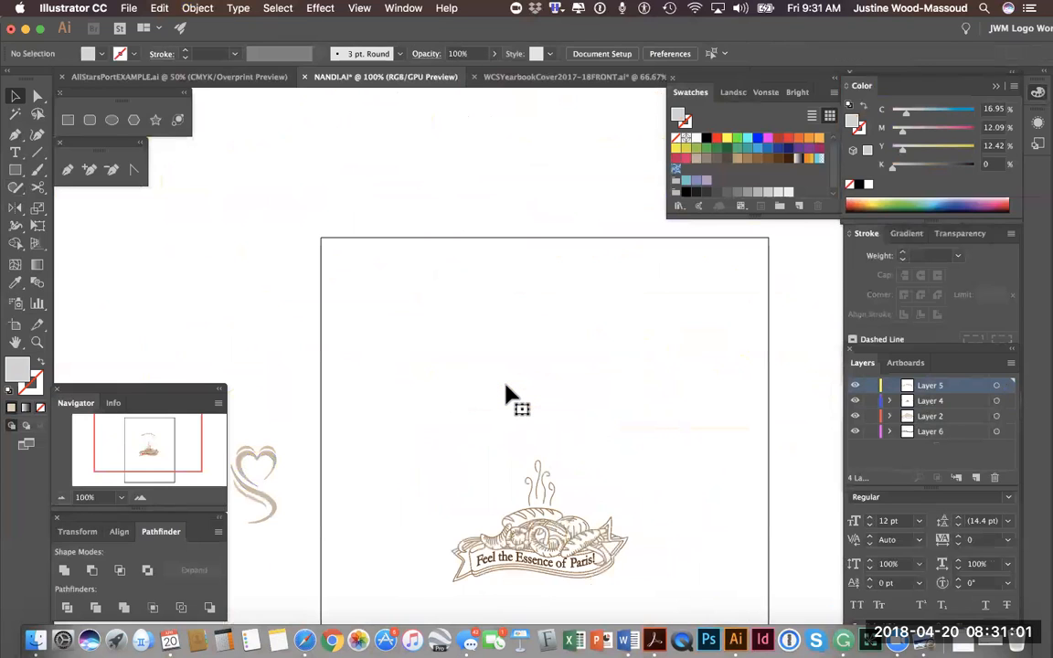
Add a text line reading "UPPER CRUST" below the ribbon
scroll(510, 395, down, 5)
key(t)
click(485, 493)
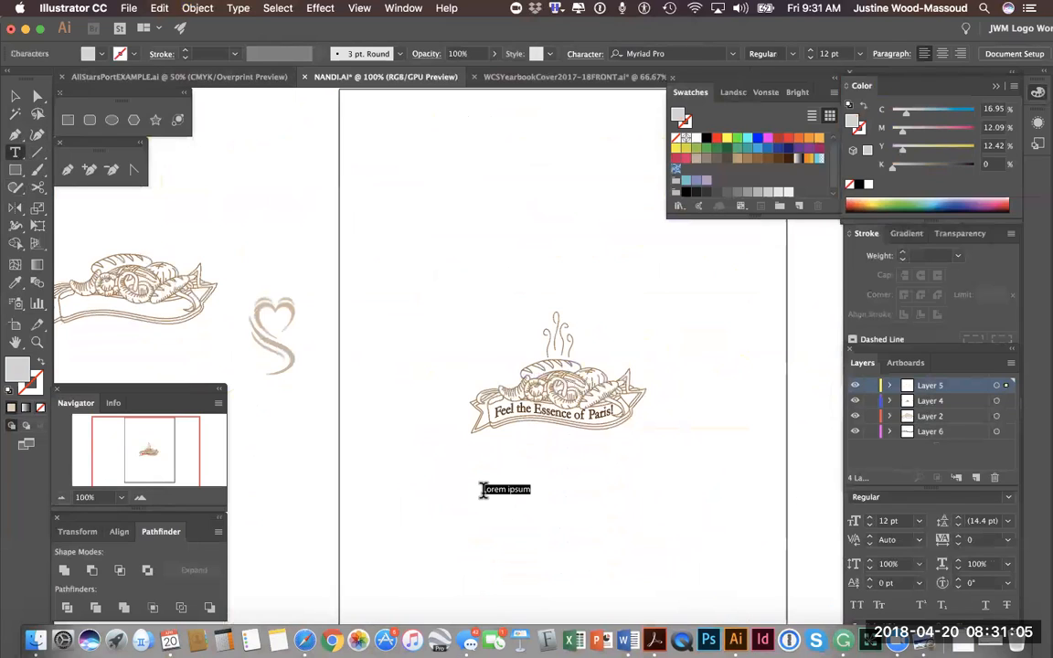
key(BackSpace)
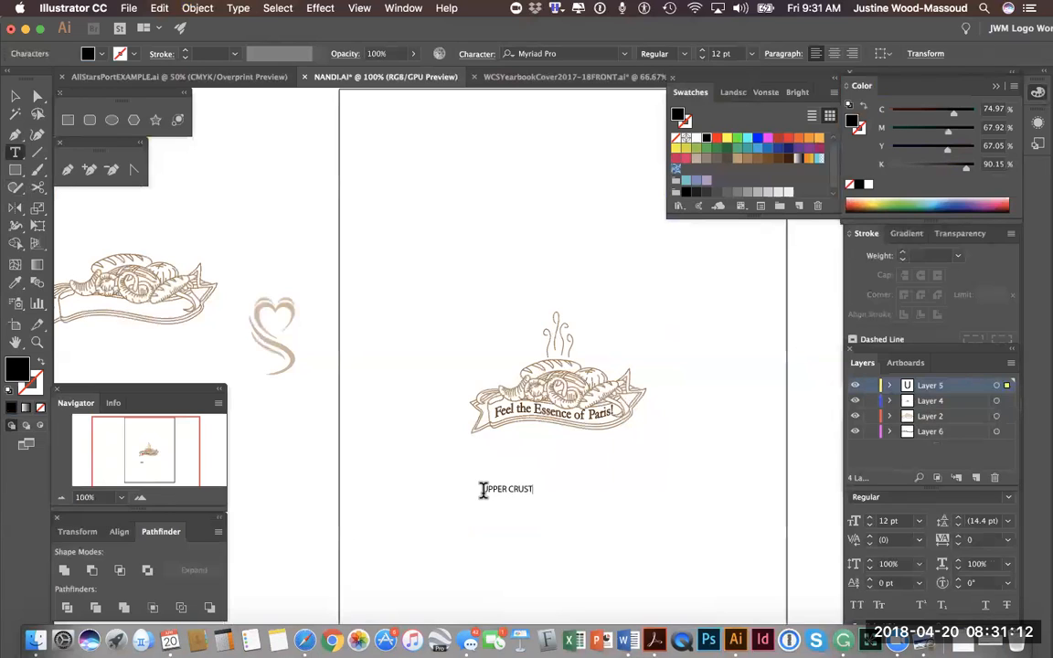
click(14, 95)
Add a separate text line in lowercase reading "bakery" below "UPPER CRUST"
click(14, 152)
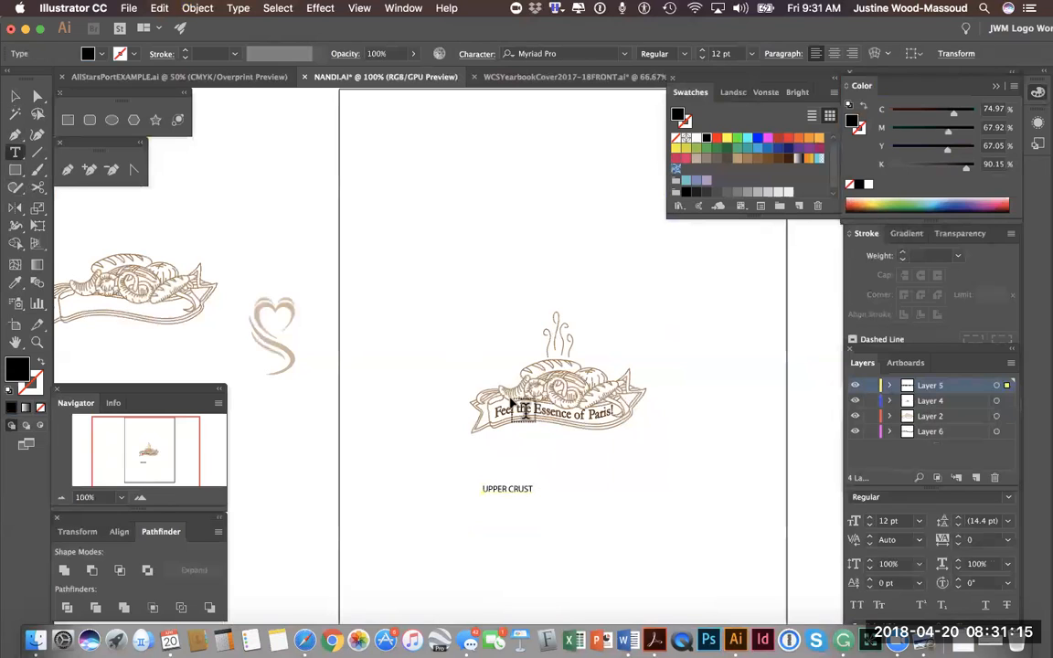
click(494, 535)
text(BAKERY)
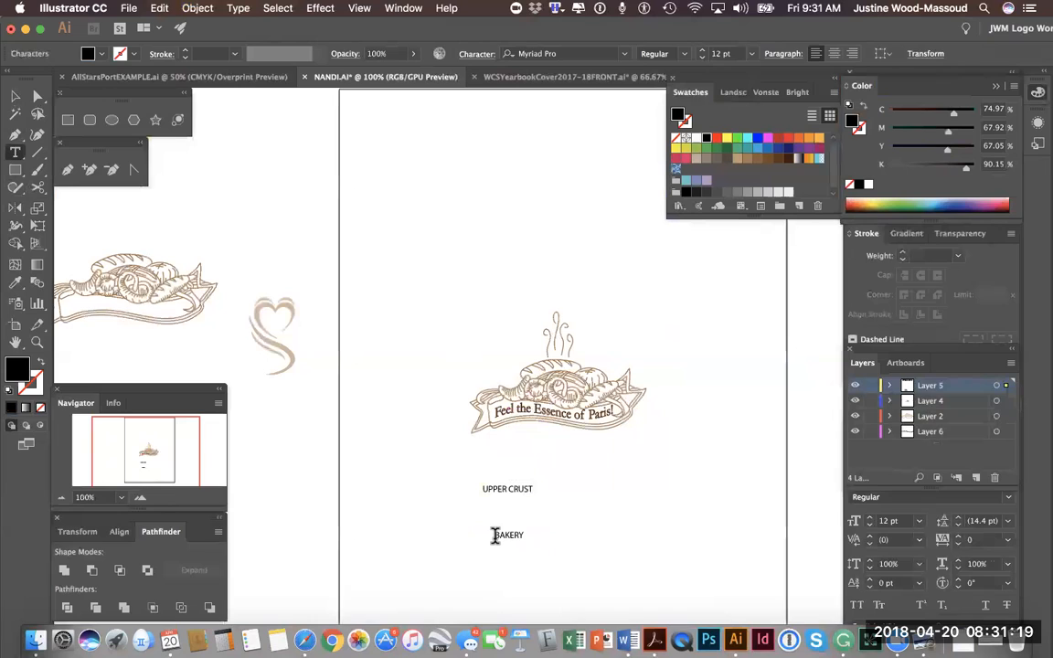
key(BackSpace)
key(BackSpace)
key(BackSpace)
key(Escape)
Fill both the "UPPER CRUST" and "bakery" text with the dark brown swatch, then deselect them
drag(458, 465, 555, 548)
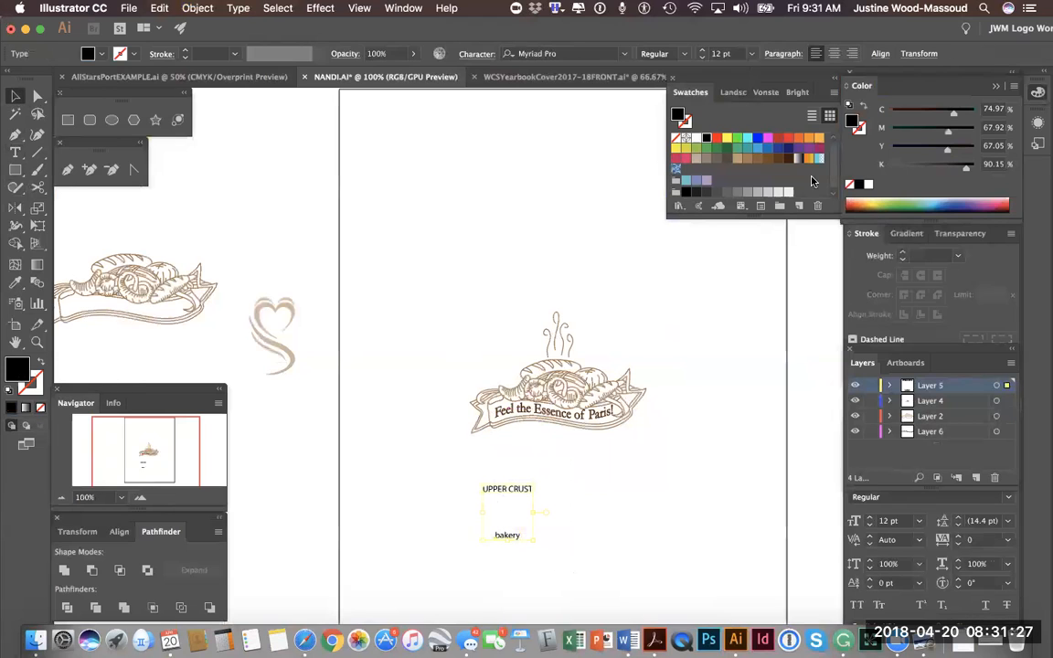
click(777, 159)
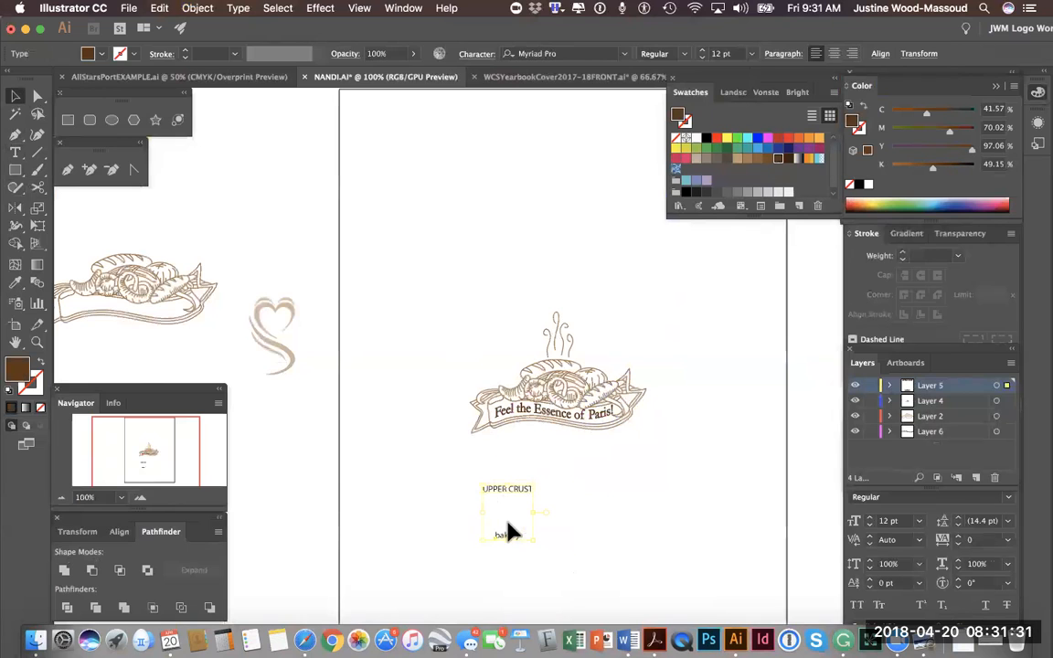
click(141, 496)
scroll(546, 470, down, 4)
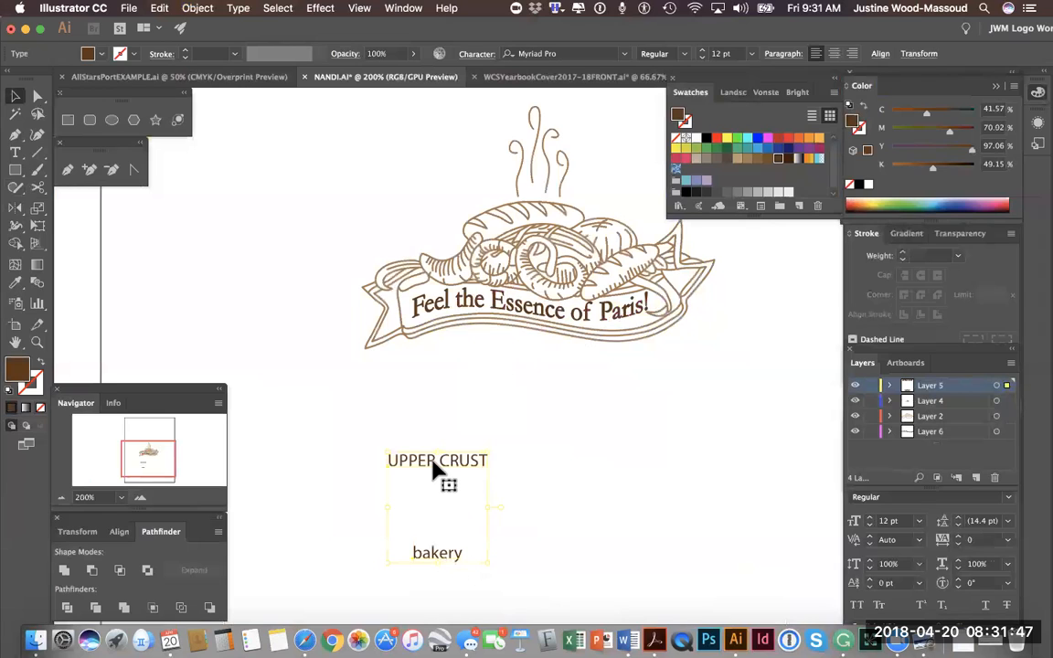
click(660, 463)
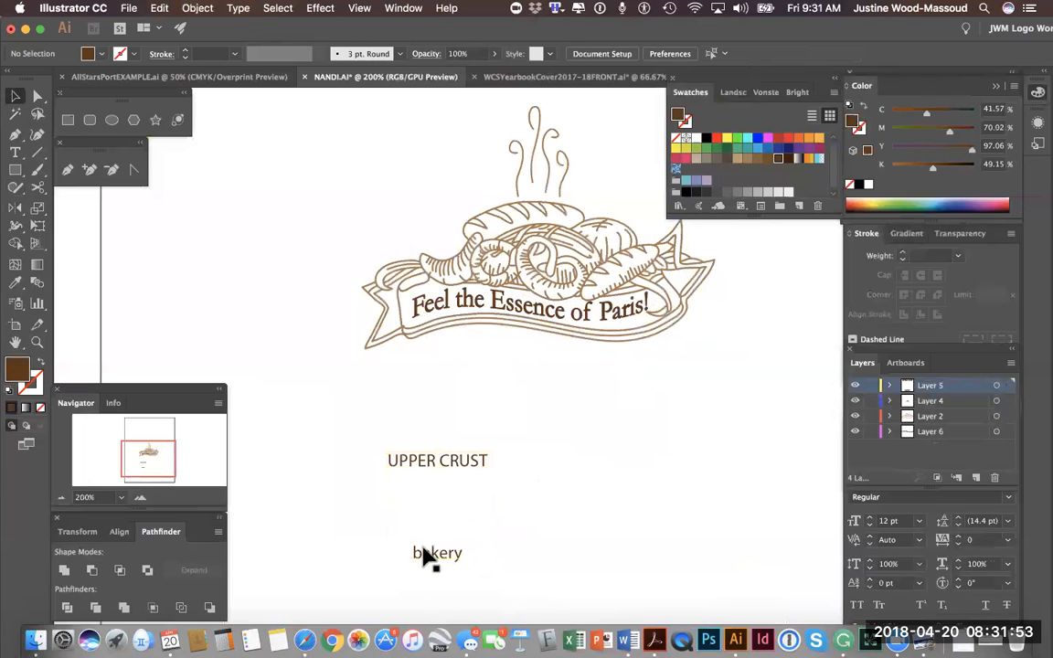
Filter the fonts to Slab Serif and set the "UPPER CRUST" text in Hatch Regular
click(468, 470)
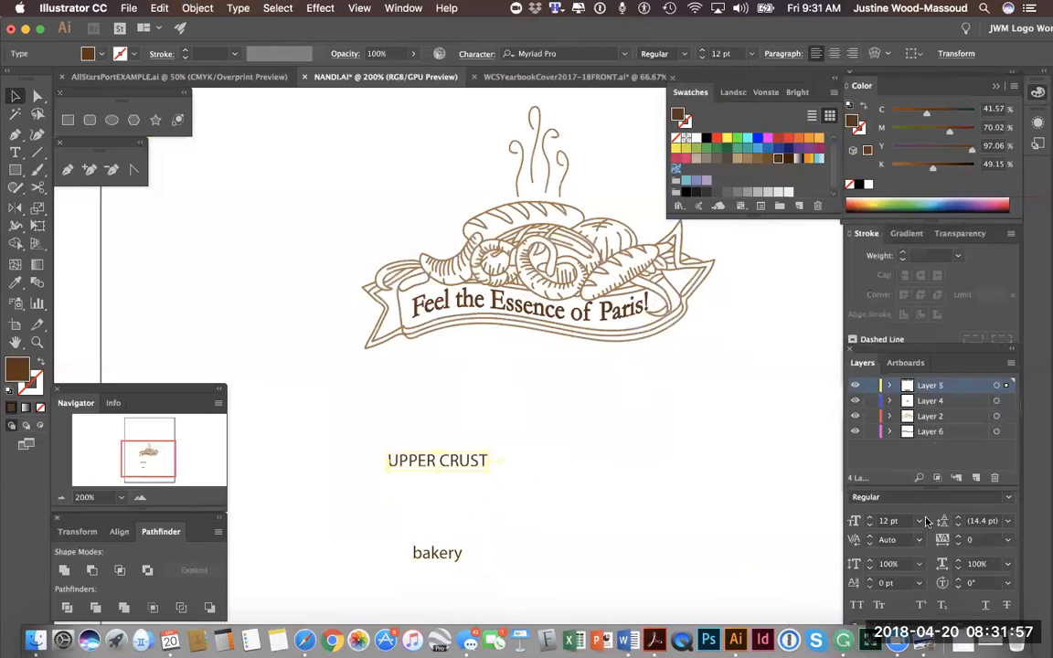
click(1006, 478)
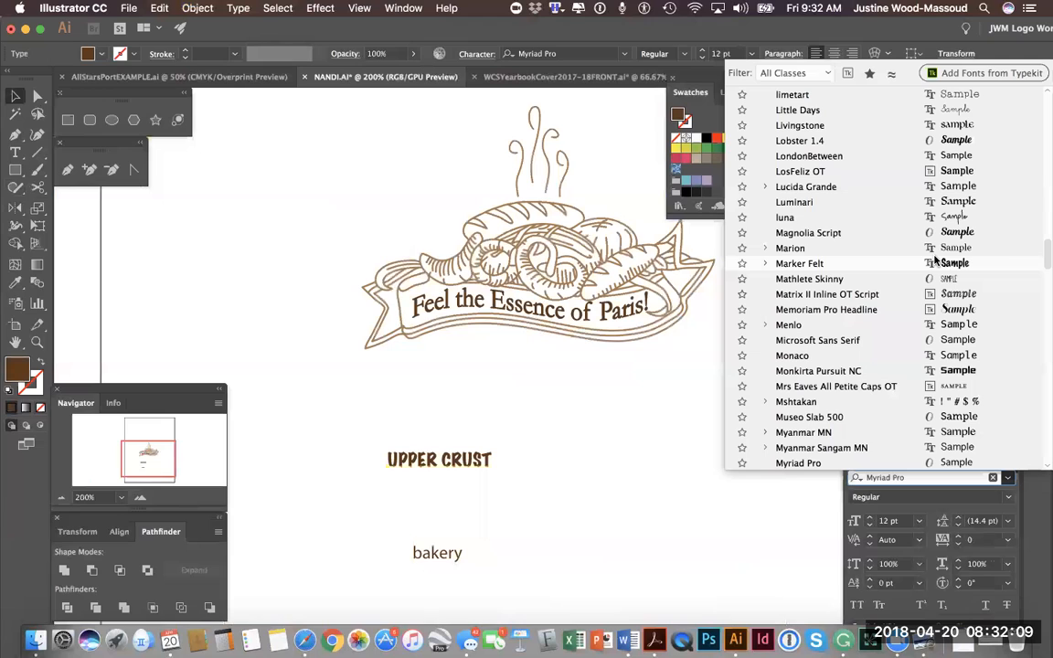
scroll(934, 261, down, 3)
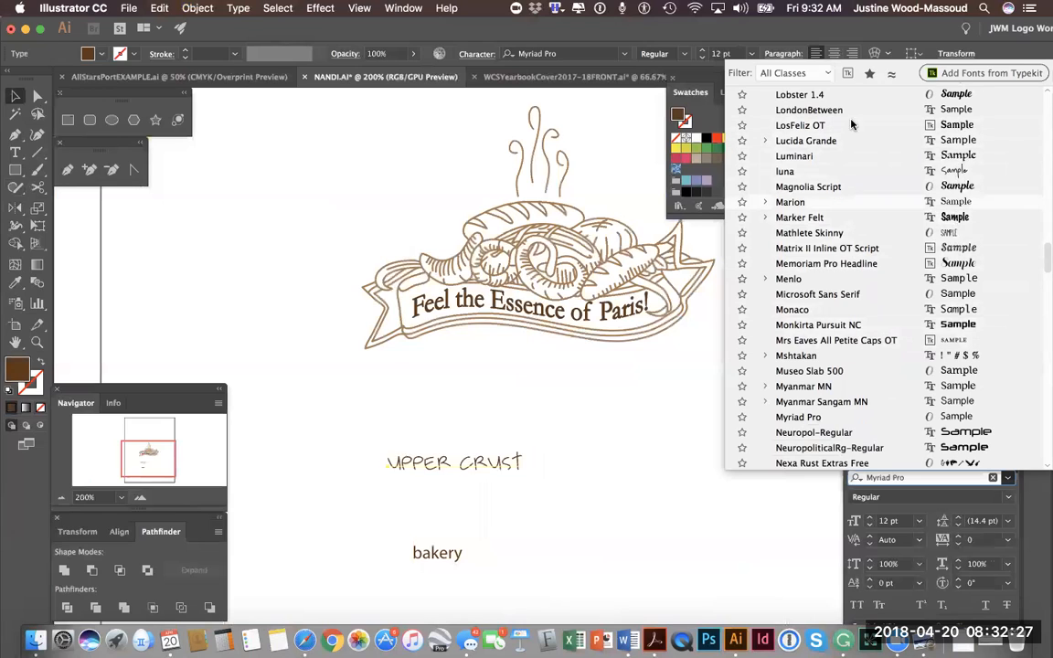
click(828, 73)
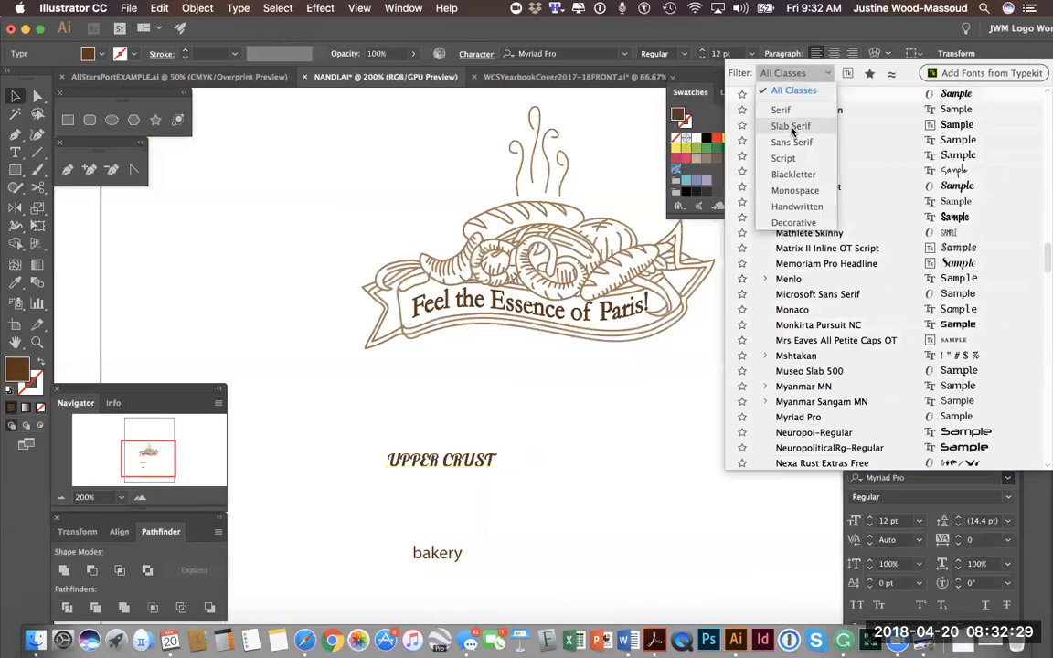
click(792, 131)
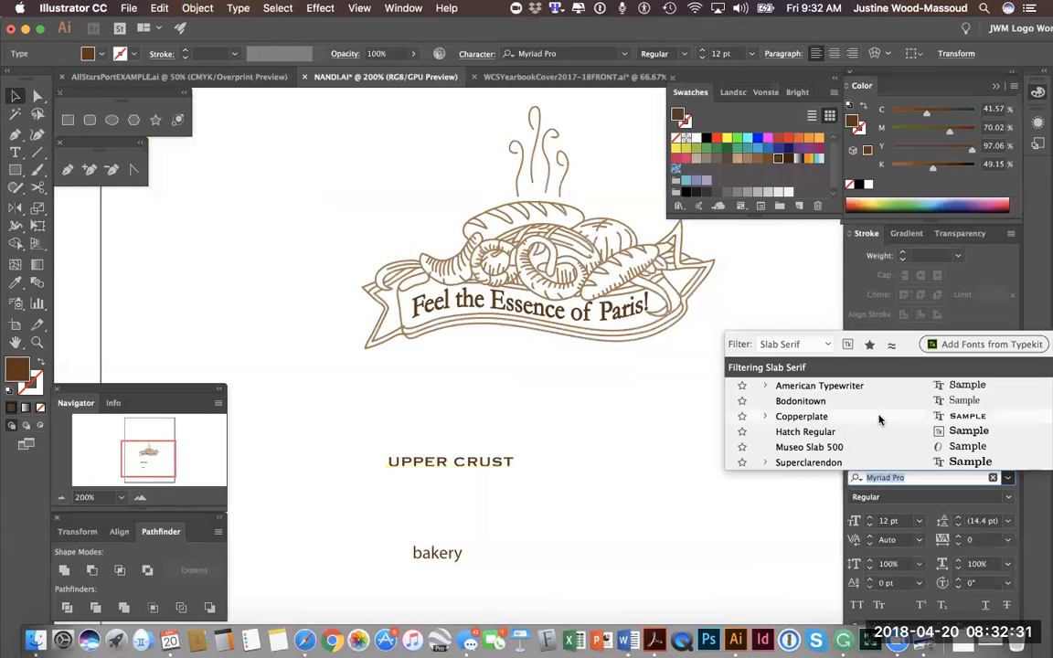
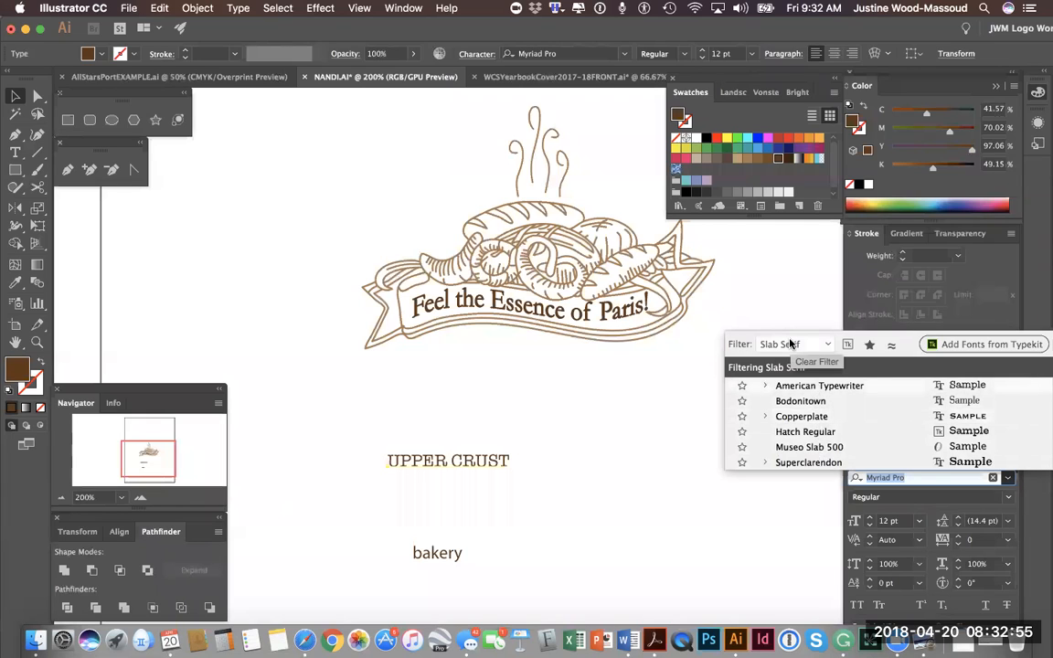
click(816, 433)
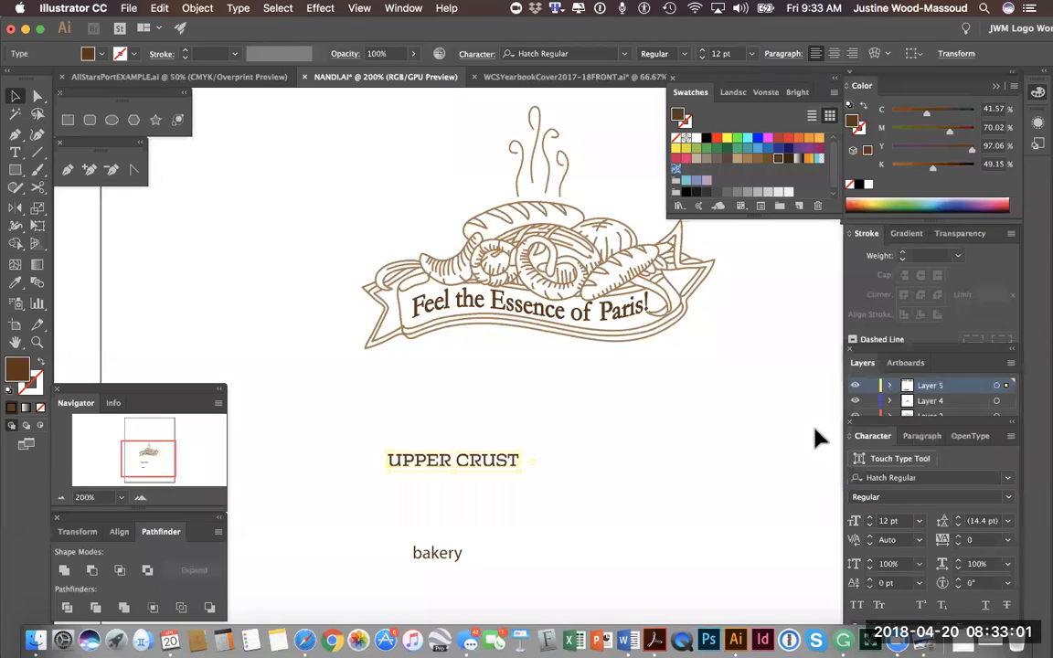
Enlarge "UPPER CRUST" to 43 pt and centre it just below the ribbon
click(870, 518)
click(871, 518)
click(871, 518)
click(871, 518)
click(870, 518)
click(870, 518)
click(871, 518)
click(870, 518)
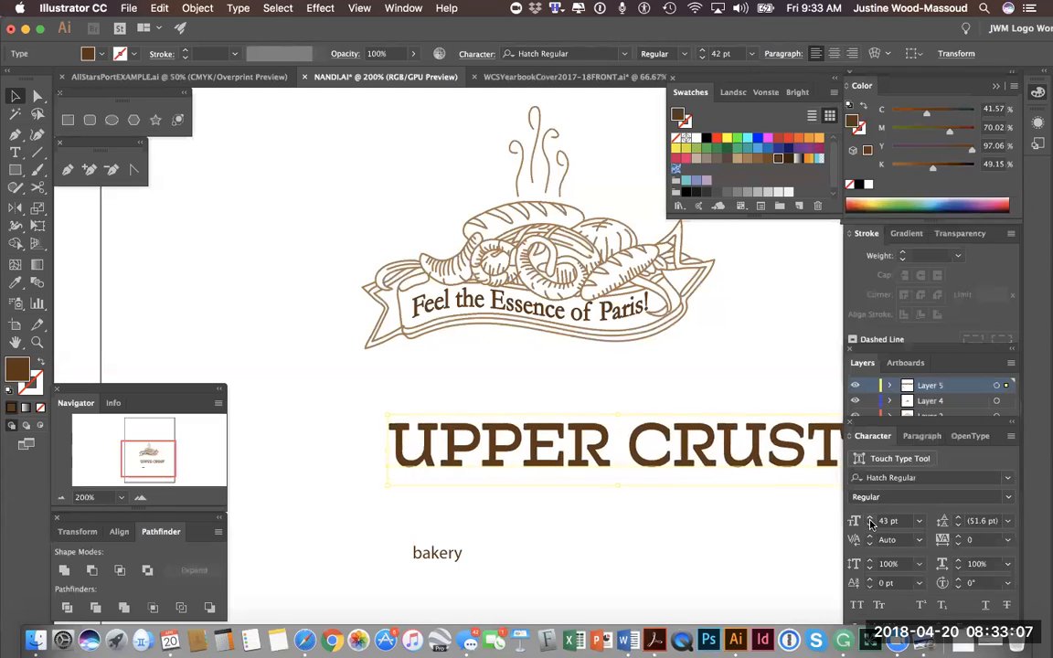
drag(665, 470, 563, 418)
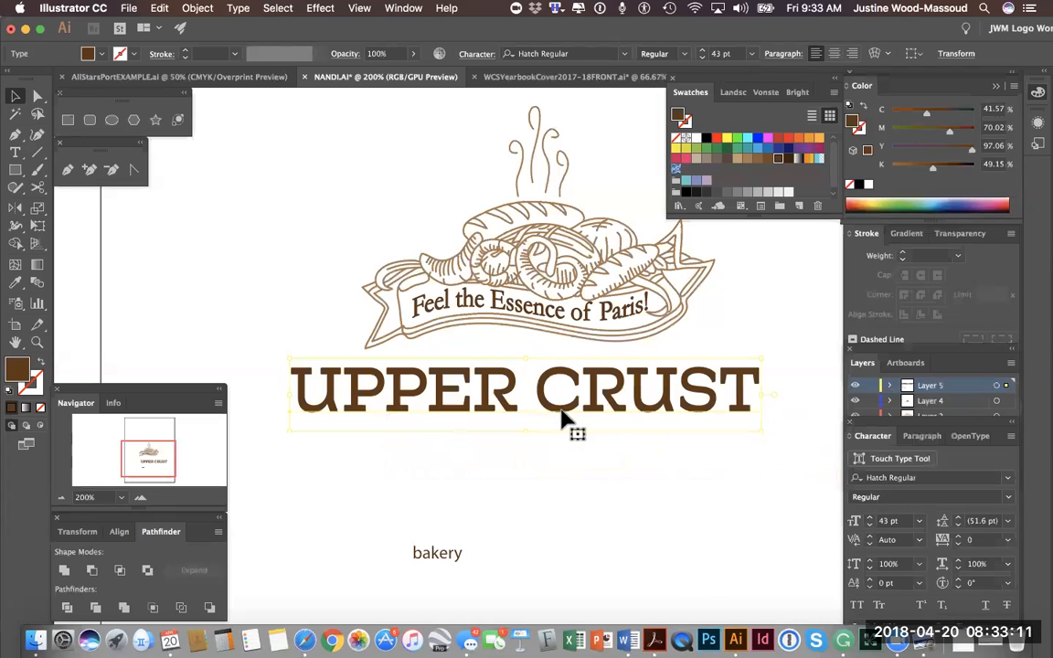
Shift the "UPPER CRUST" text slightly sideways so it sits centred under the ribbon
click(62, 498)
click(63, 497)
drag(636, 413, 642, 413)
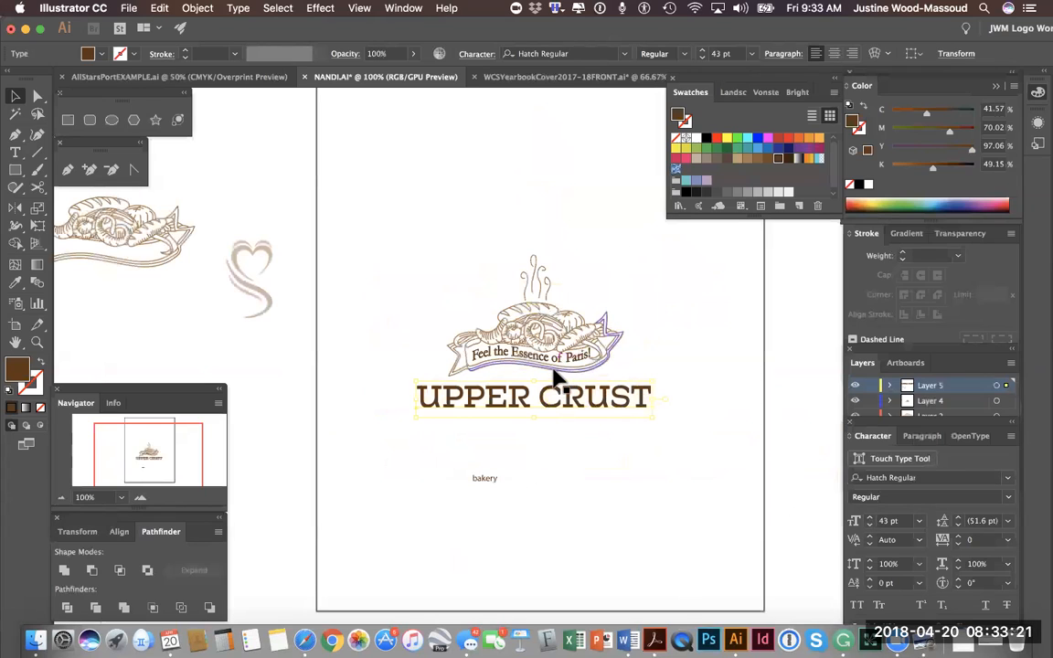
Filter the fonts to Serif and set the "bakery" text in Times New Roman
click(486, 484)
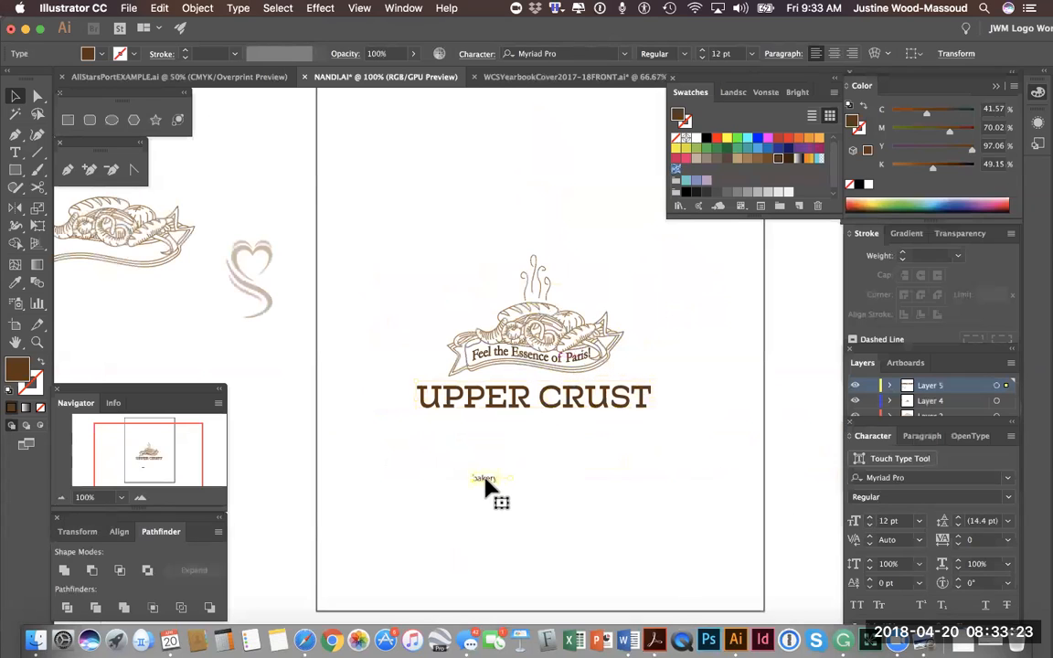
click(141, 499)
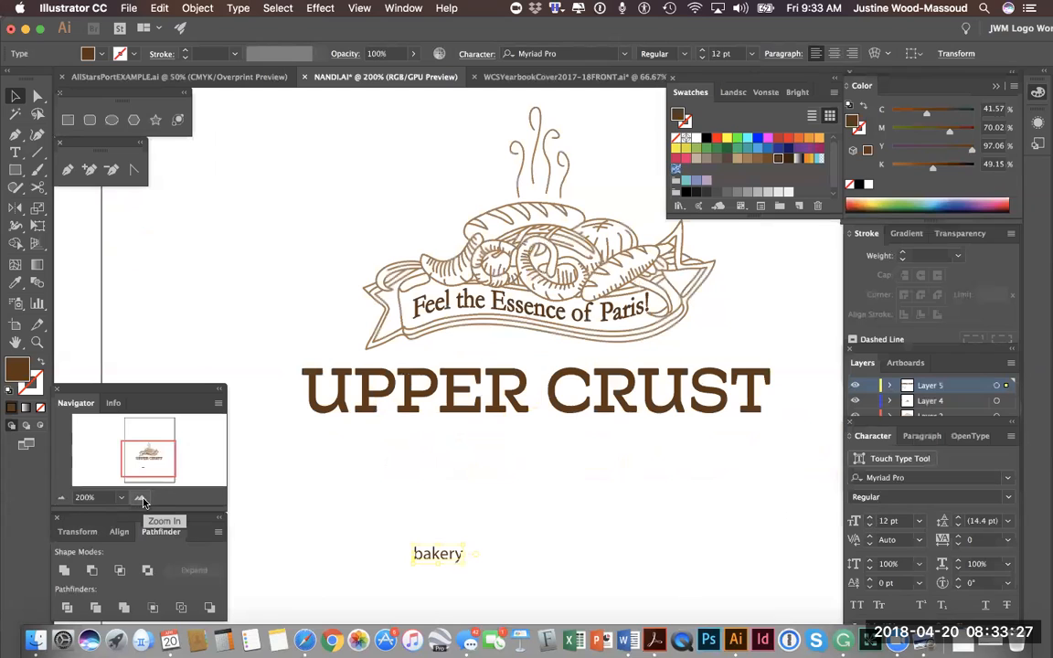
click(883, 474)
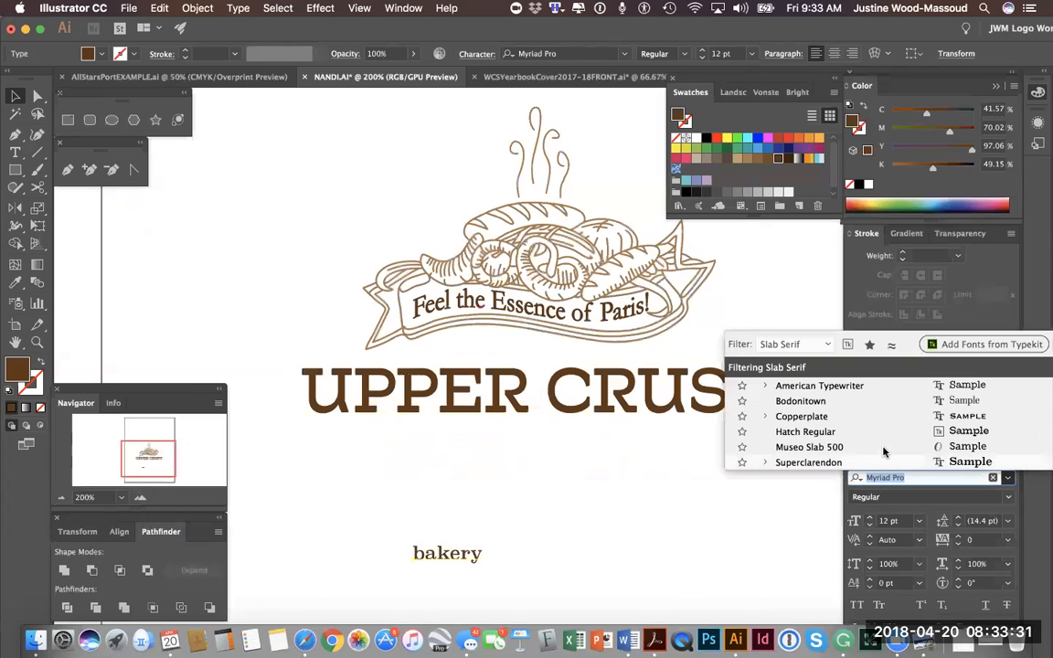
click(818, 344)
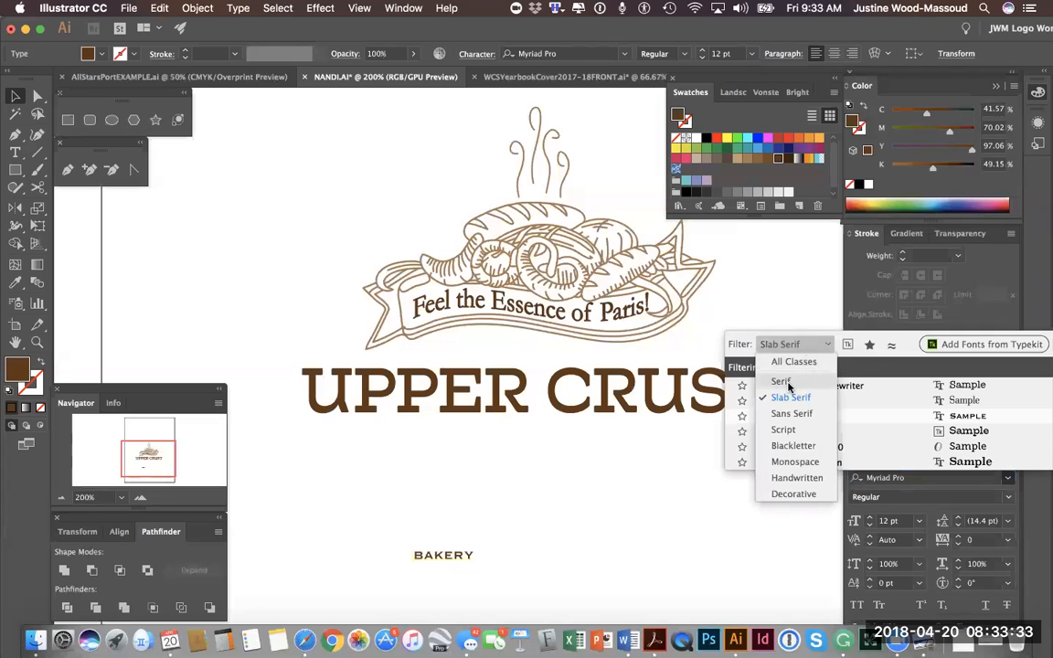
click(786, 380)
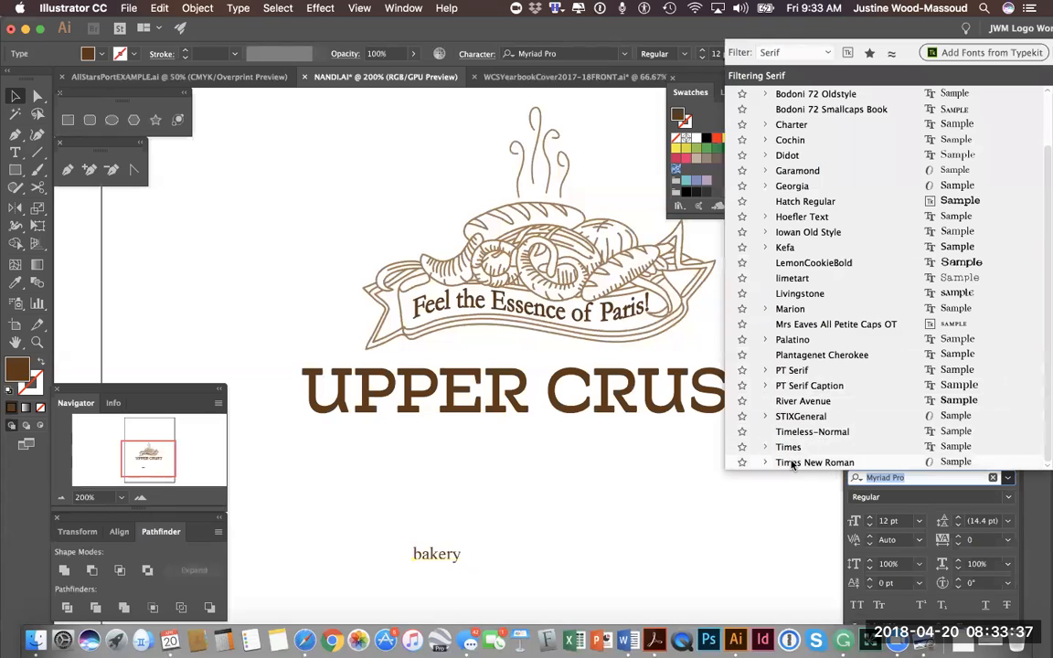
click(792, 463)
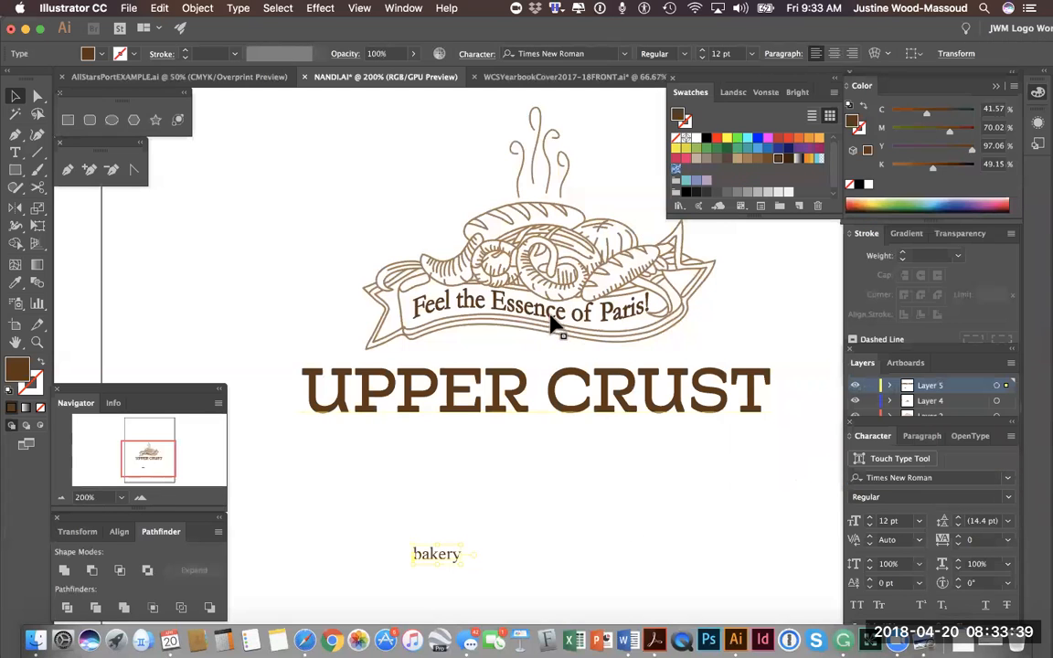
Move "bakery" up to just below "UPPER CRUST" and enlarge it to 41 pt
drag(445, 564, 531, 487)
click(869, 518)
click(869, 518)
click(869, 518)
click(869, 518)
click(870, 518)
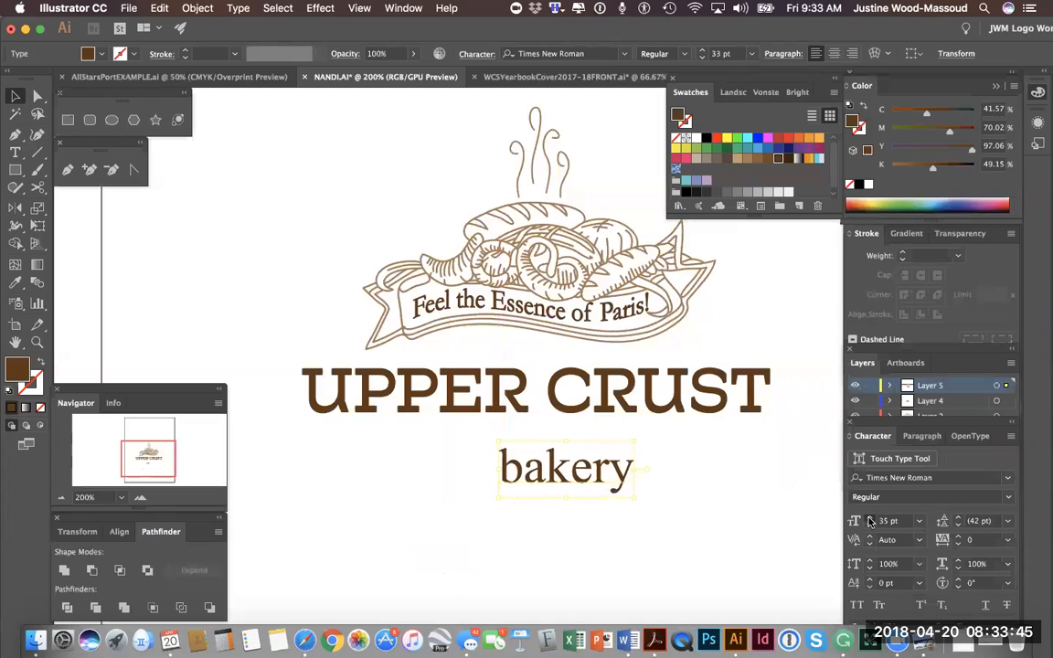
click(870, 518)
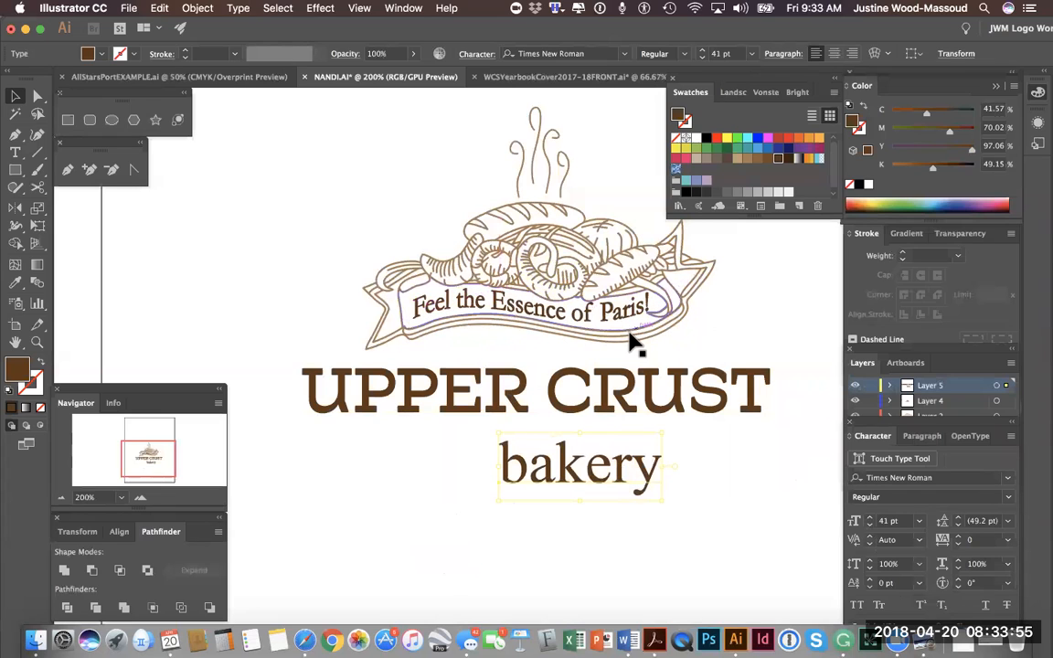
Shift "bakery" toward the centre of "UPPER CRUST" and enlarge it to 56 pt
drag(594, 481, 562, 481)
click(869, 518)
click(869, 518)
click(868, 518)
click(869, 518)
click(869, 518)
click(869, 518)
click(869, 518)
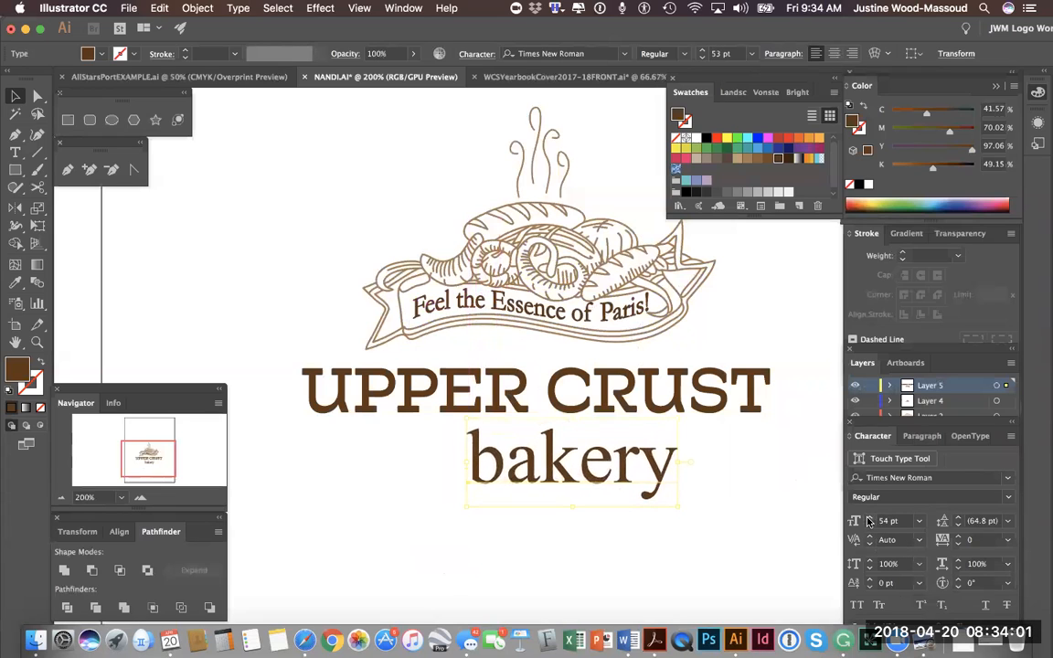
click(869, 518)
click(869, 518)
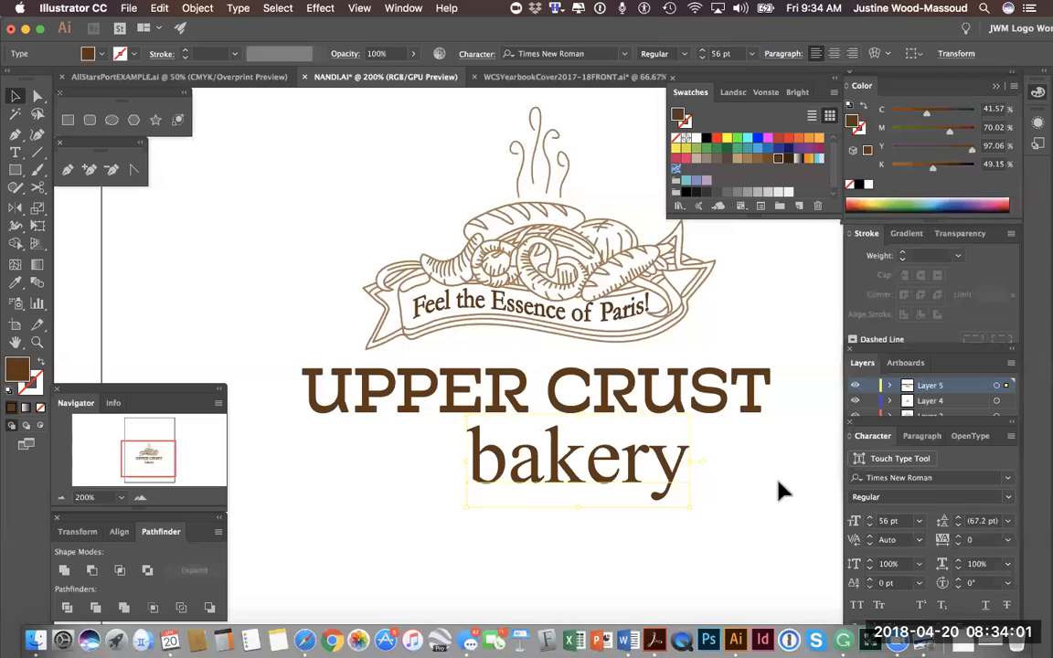
Fill "bakery" with the lighter brown swatch and enlarge it to 58 pt, placed over the ribbon tagline to compare widths
click(748, 159)
drag(567, 468, 510, 311)
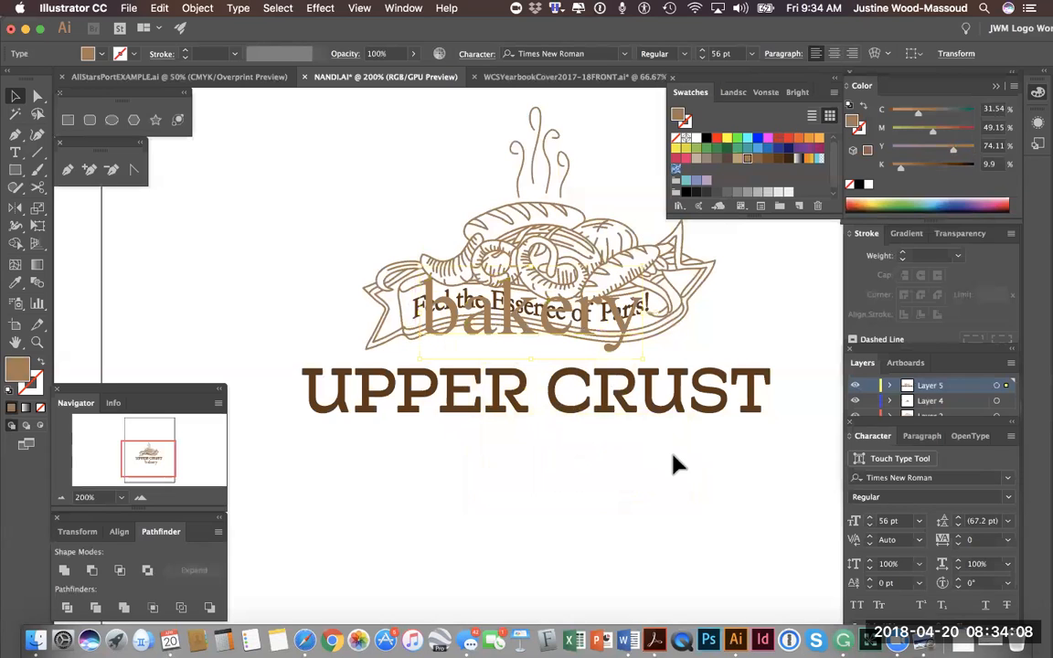
click(869, 517)
click(869, 517)
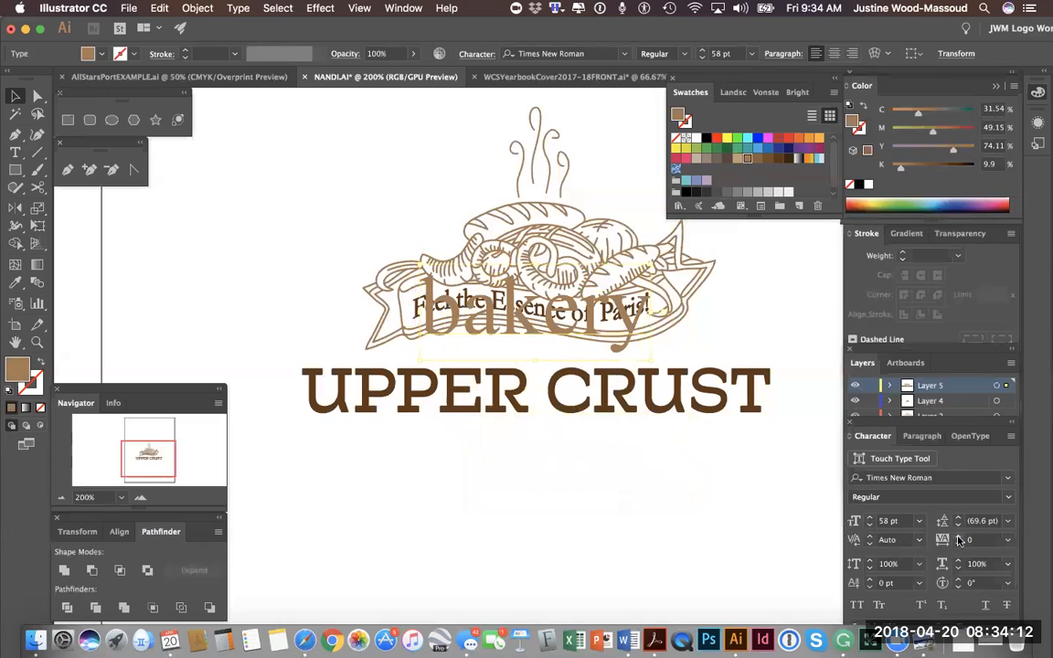
Set the tracking of "bakery" to 25 and move the text back below "UPPER CRUST", centred
click(1006, 539)
click(985, 461)
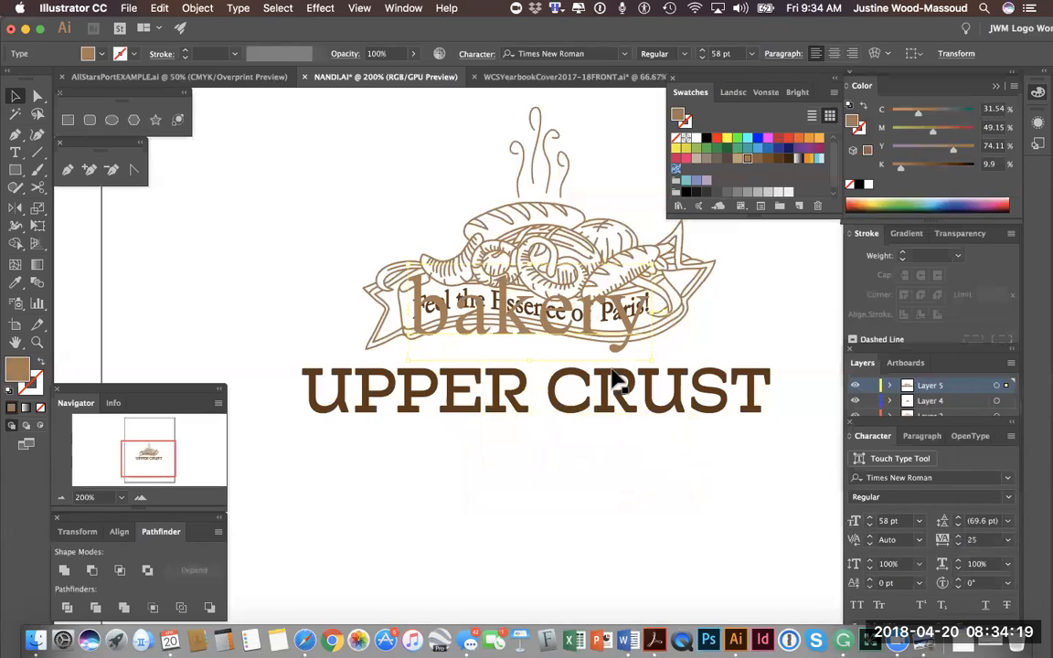
drag(555, 395, 560, 492)
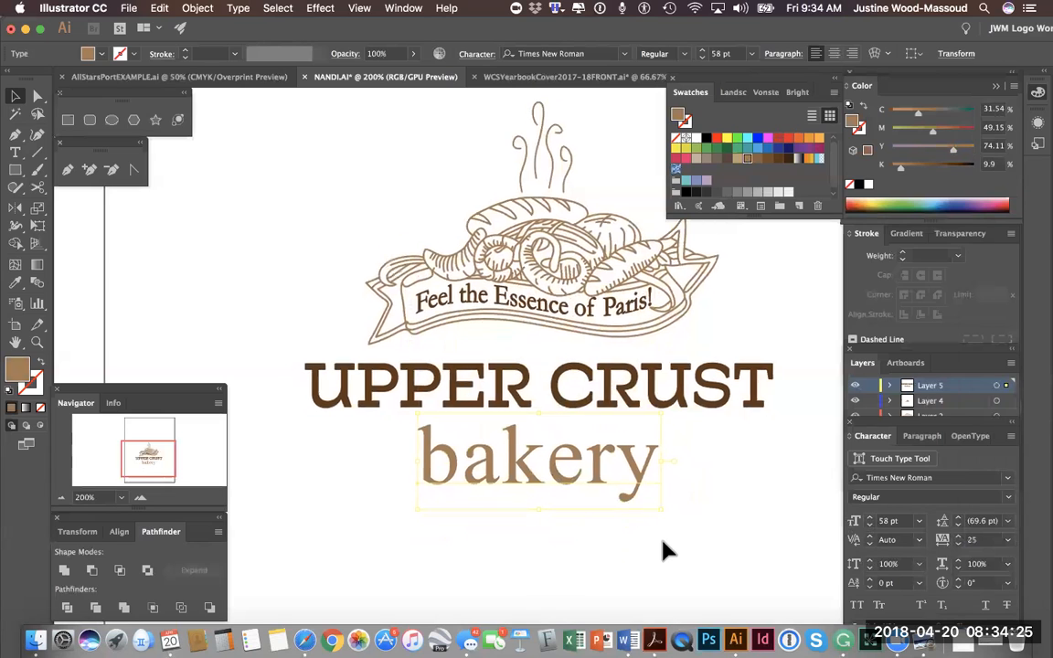
Nudge "bakery" down to leave a gap for a divider below "UPPER CRUST", and deselect it
scroll(648, 521, down, 3)
key(Down)
key(Down)
key(Down)
key(Down)
key(Down)
key(Down)
key(Down)
key(Down)
key(Down)
key(Down)
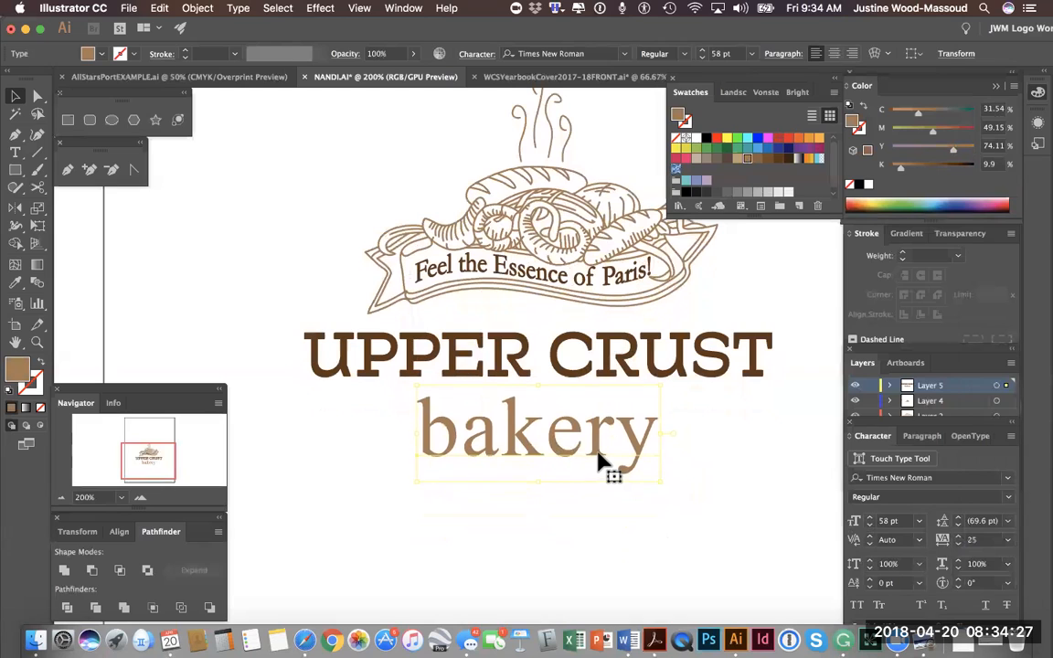
key(Down)
key(Down)
key(Down)
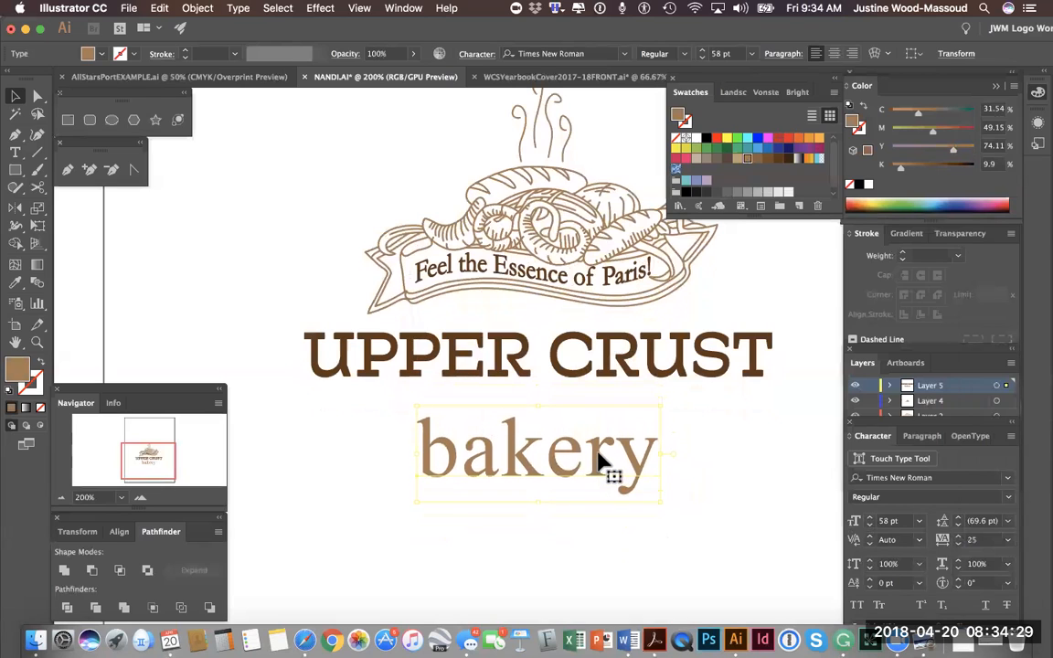
click(698, 470)
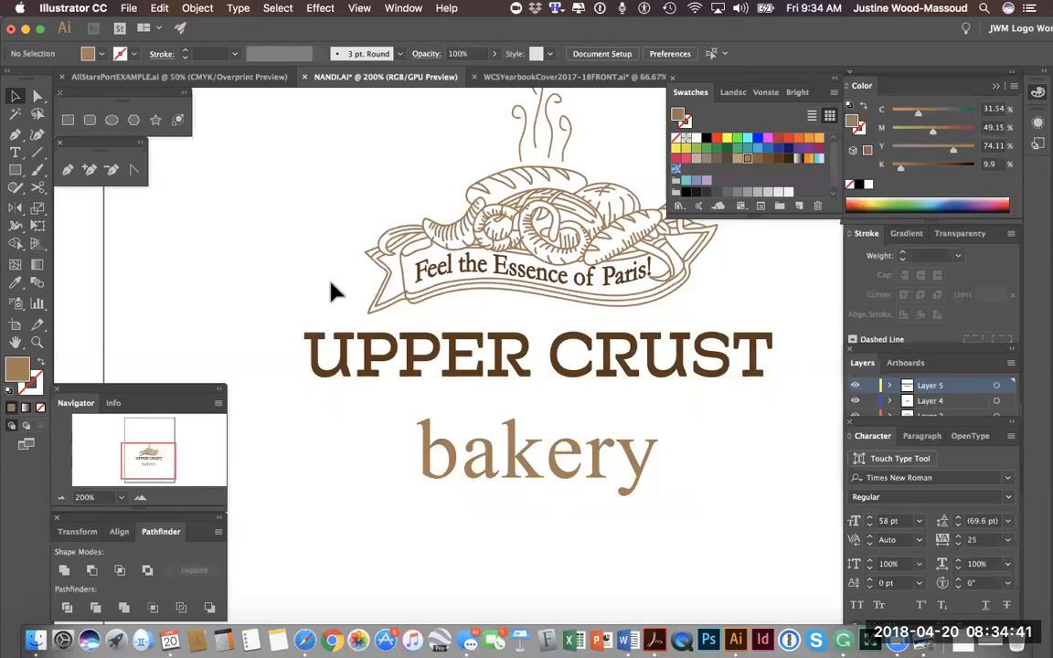
Draw an unfilled, light-brown-stroked flourish about 5.1 in wide with curled ends between "UPPER CRUST" and "bakery" using the Pen tool
click(66, 169)
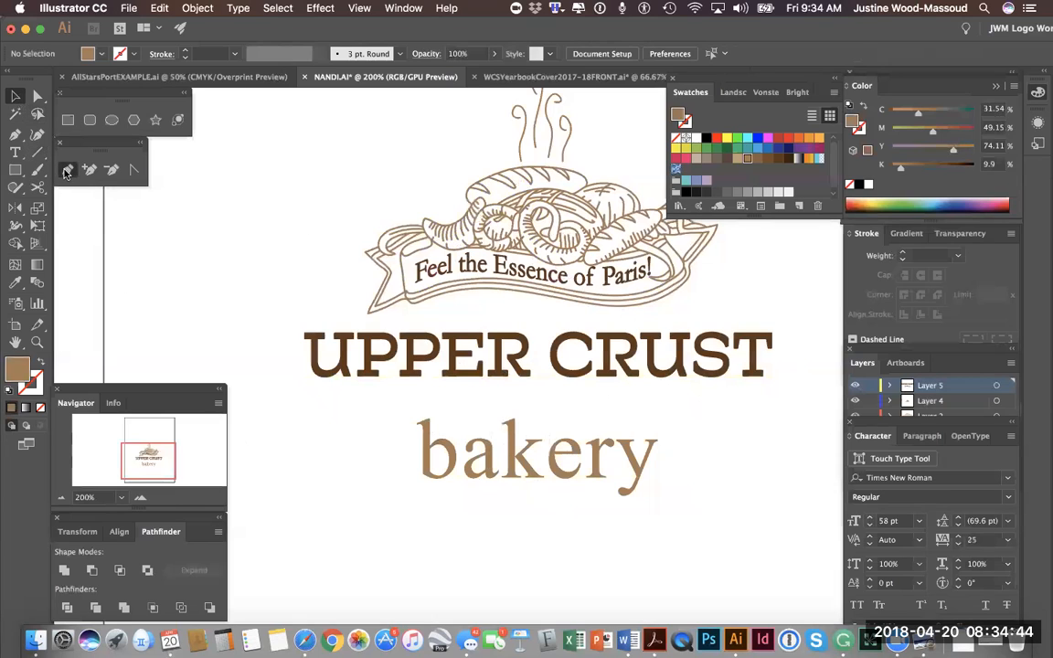
click(290, 380)
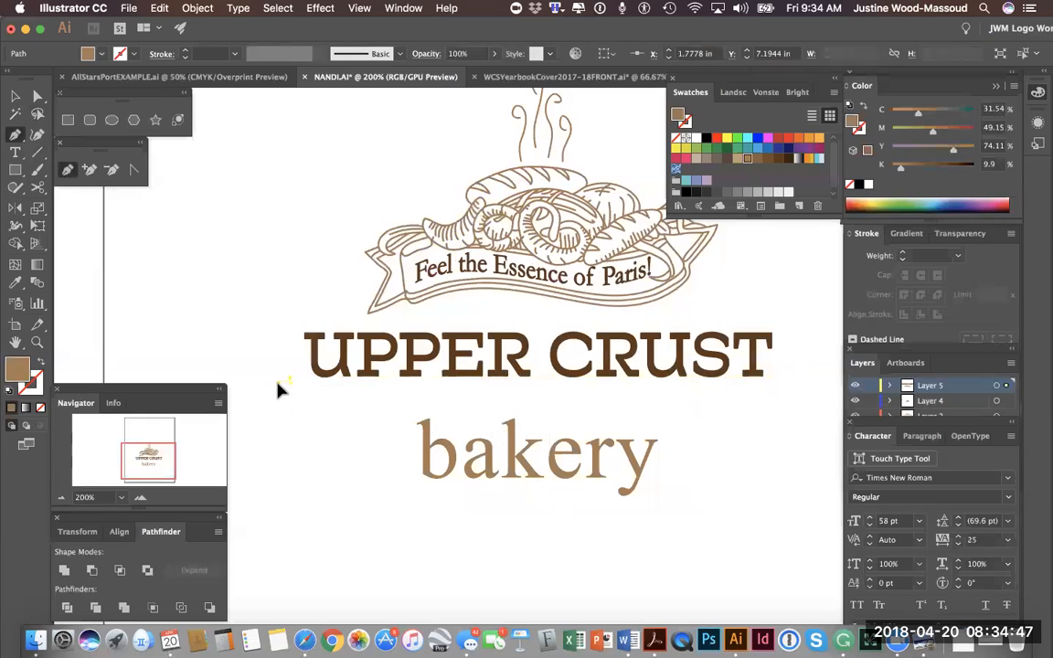
drag(313, 399, 444, 400)
click(41, 362)
mouse_move(582, 399)
mouse_down()
mouse_move(698, 404)
mouse_move(698, 391)
mouse_up()
drag(791, 401, 809, 399)
scroll(808, 399, right, 5)
scroll(809, 398, up, 1)
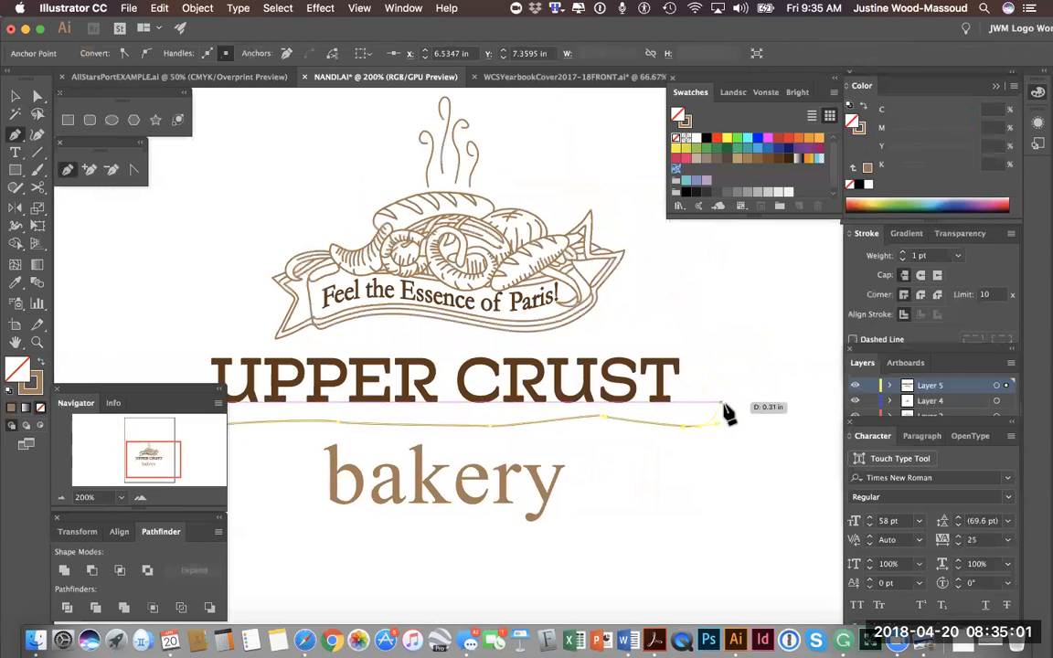
mouse_move(724, 403)
mouse_down()
mouse_move(705, 393)
mouse_move(709, 409)
mouse_up()
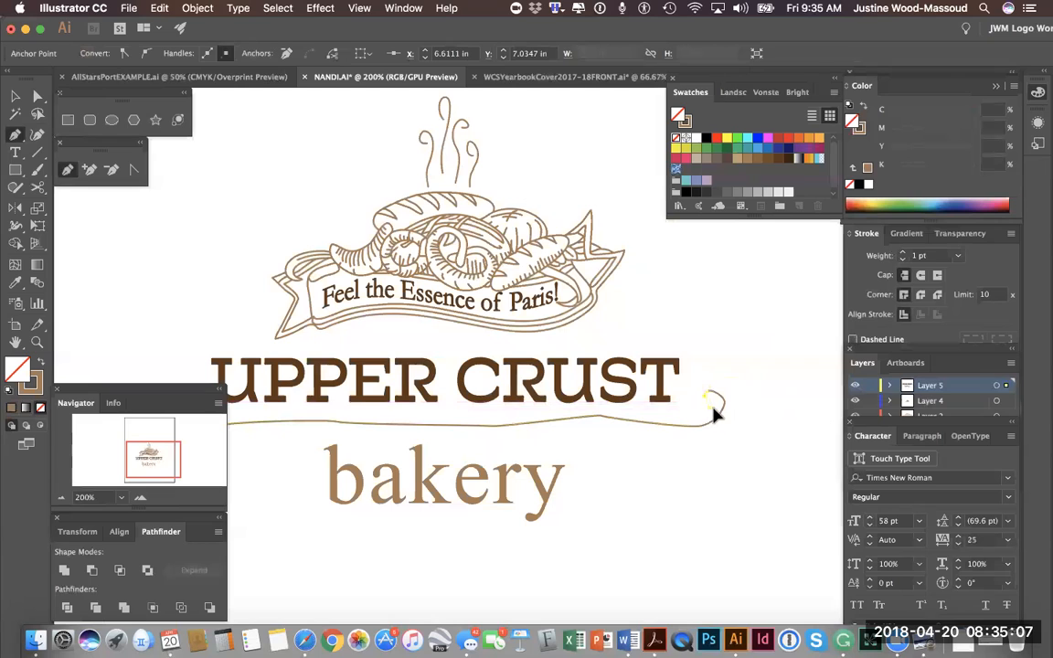
Flatten the wave in the flourish by adjusting its anchor points with Direct Selection, and deselect it
click(37, 97)
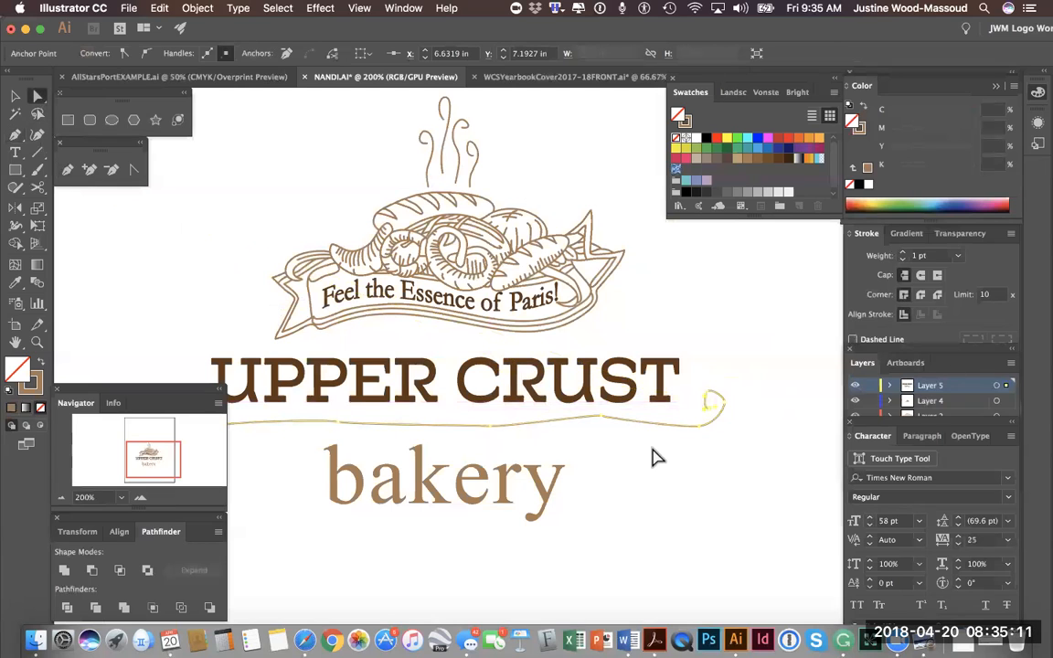
drag(600, 419, 601, 424)
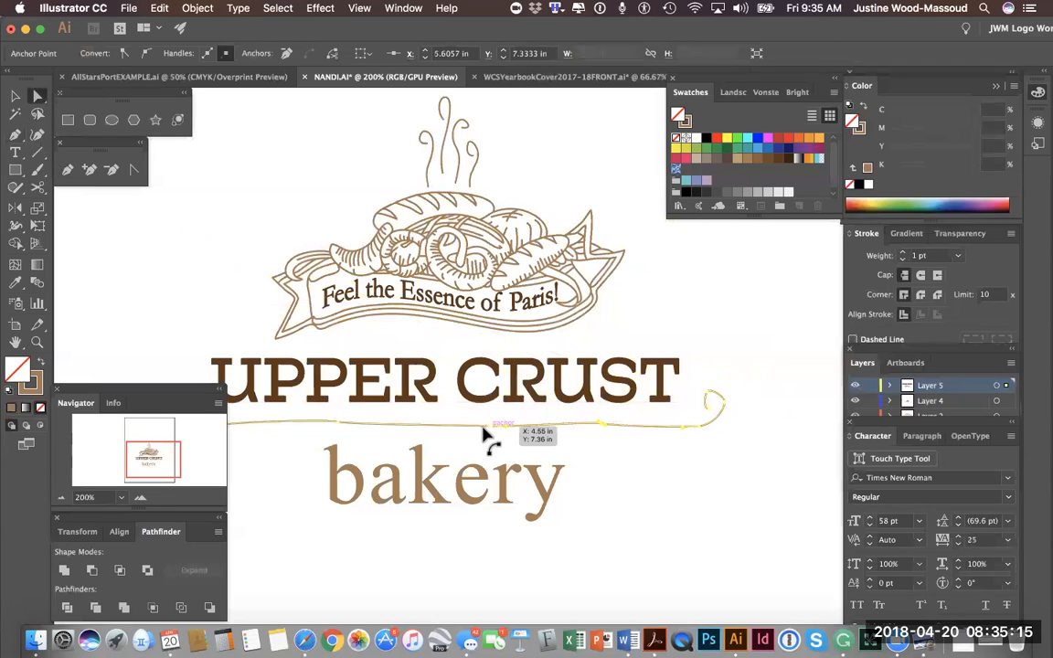
scroll(369, 439, left, 5)
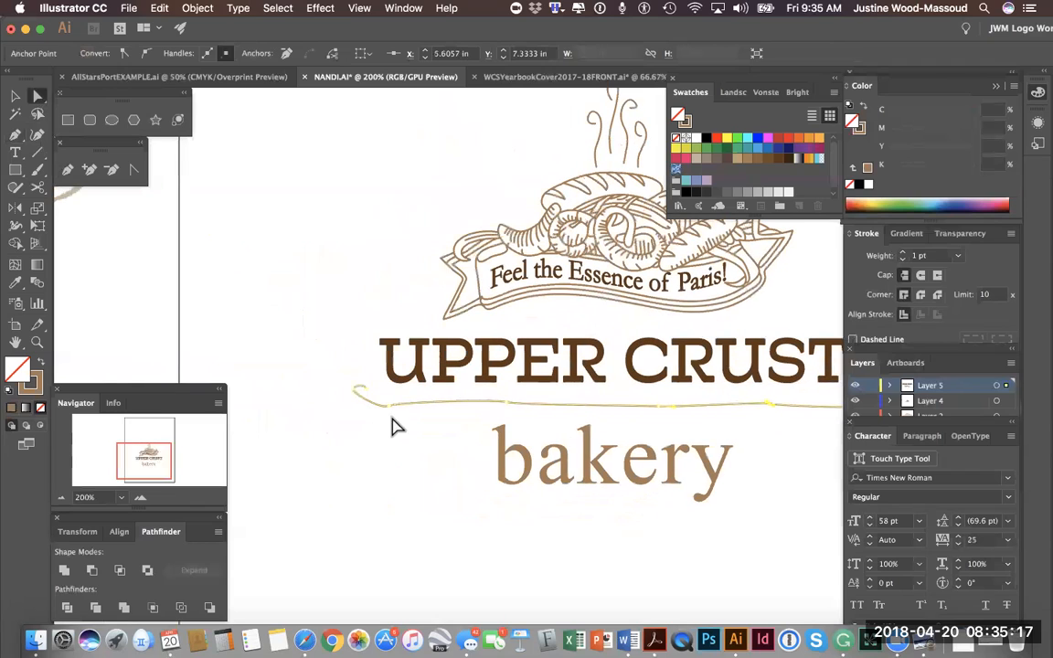
click(389, 407)
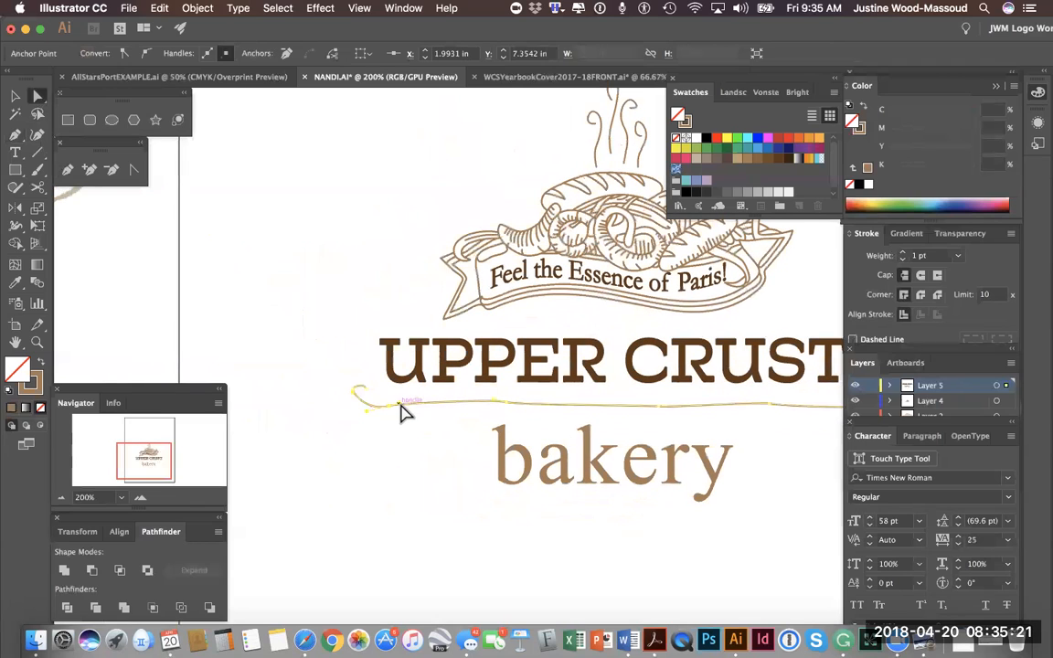
click(60, 498)
click(57, 497)
click(16, 96)
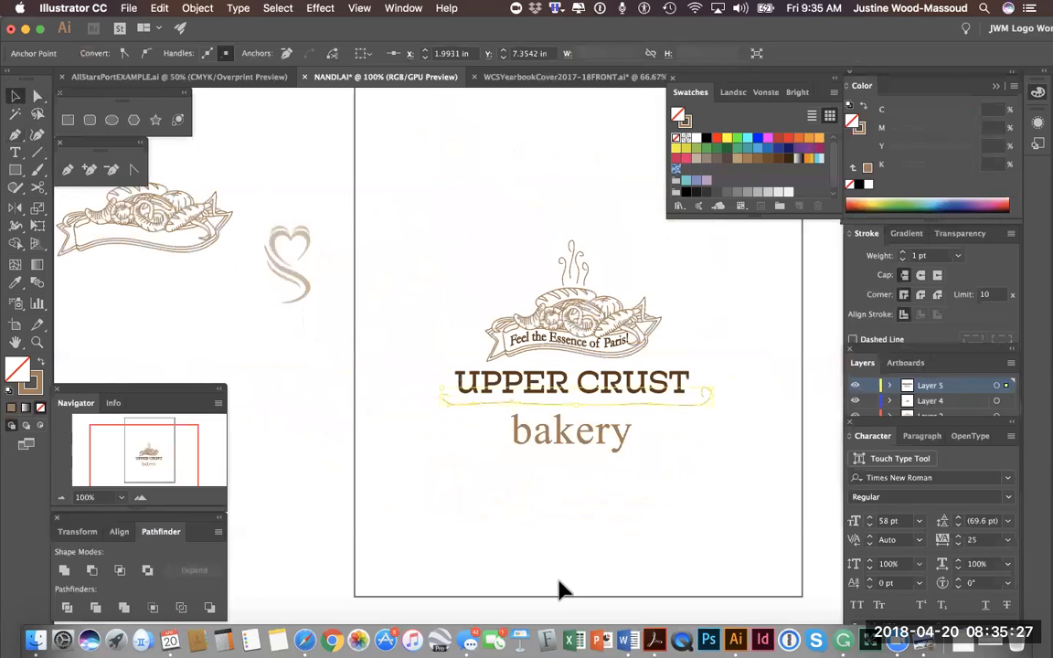
click(565, 554)
Nudge the "bakery" text up closer to the flourish line
click(585, 454)
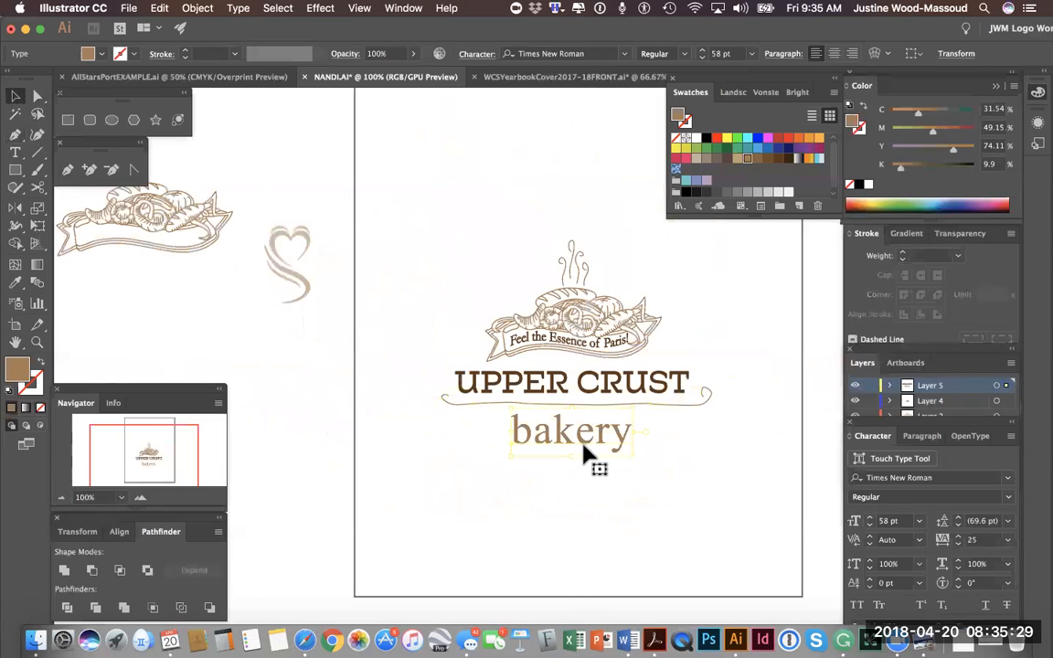
key(Up)
key(Up)
key(Up)
key(Up)
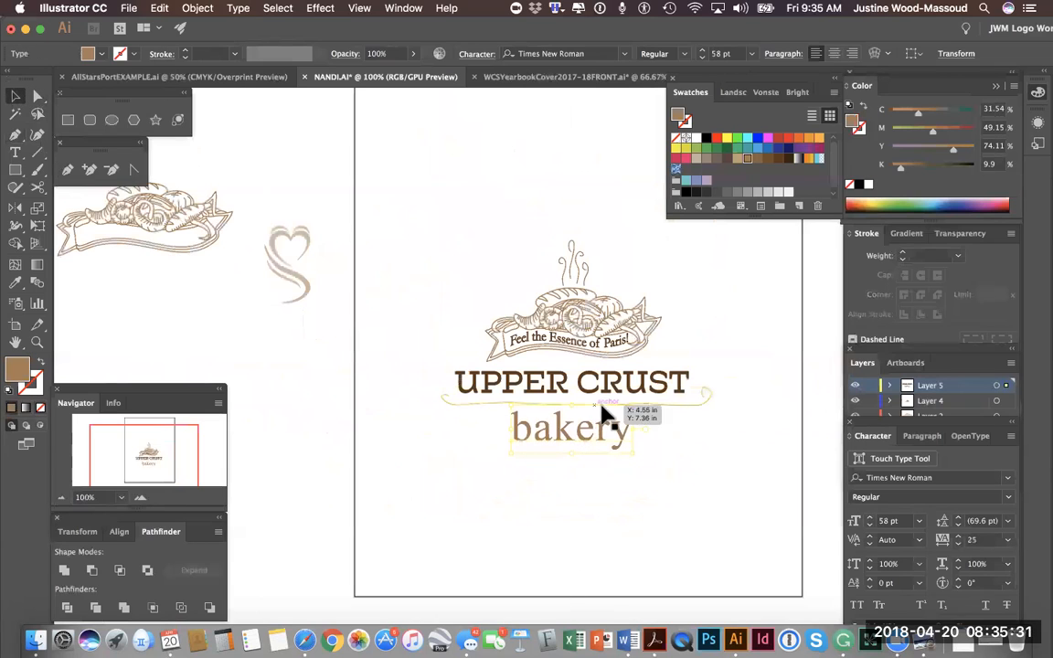
Raise the flourish closer to "UPPER CRUST", nudge "bakery" up to match, and deselect everything
click(682, 411)
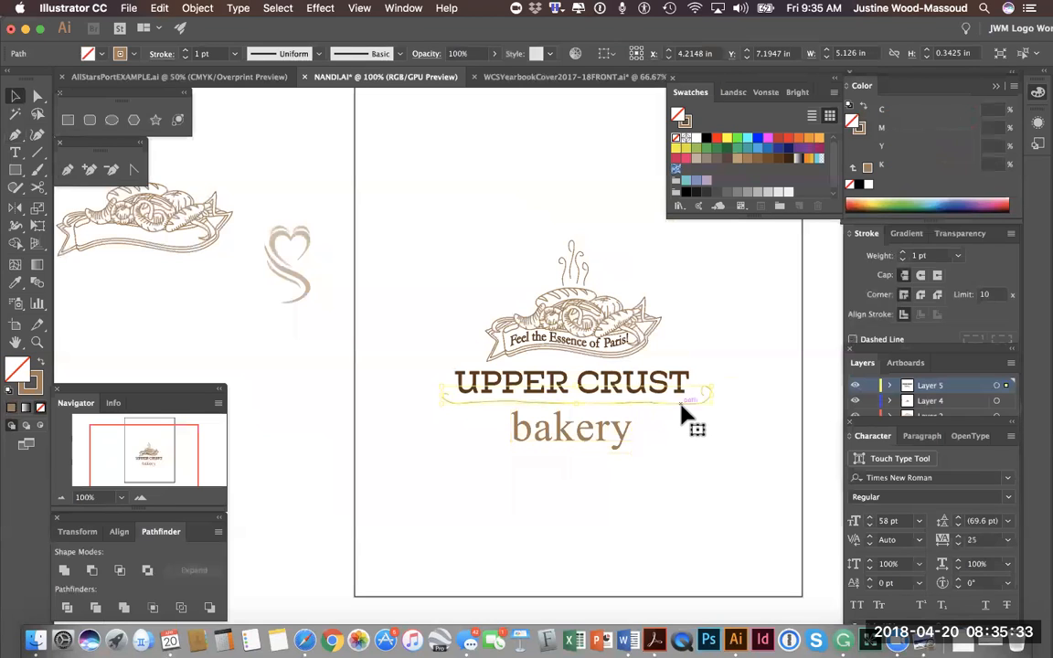
click(625, 441)
key(Up)
key(Up)
key(Up)
key(Up)
key(Up)
key(Up)
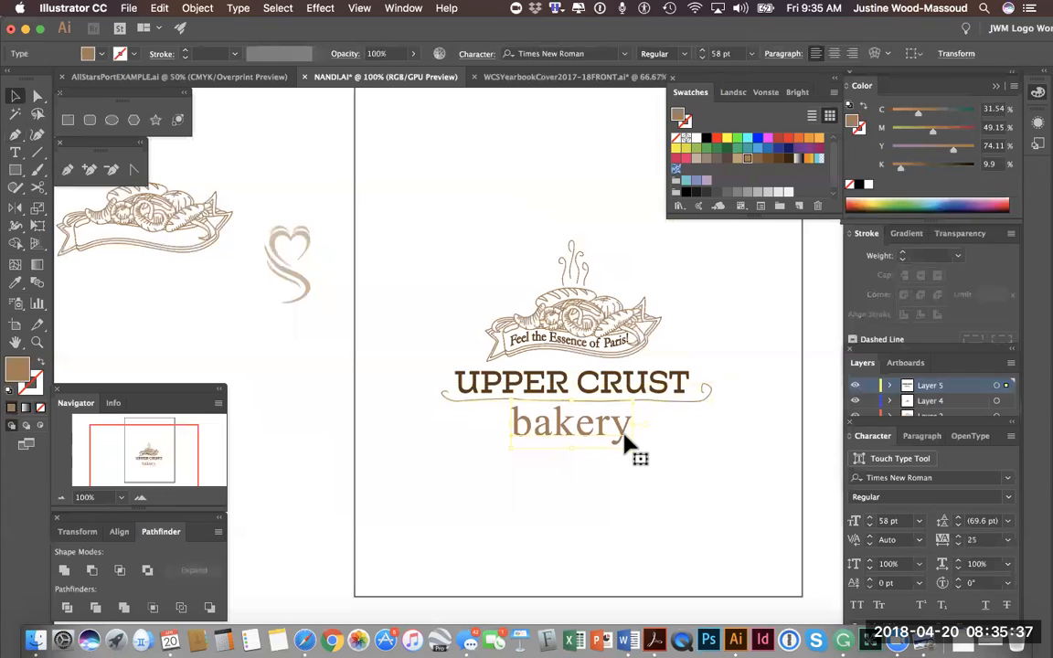
click(676, 491)
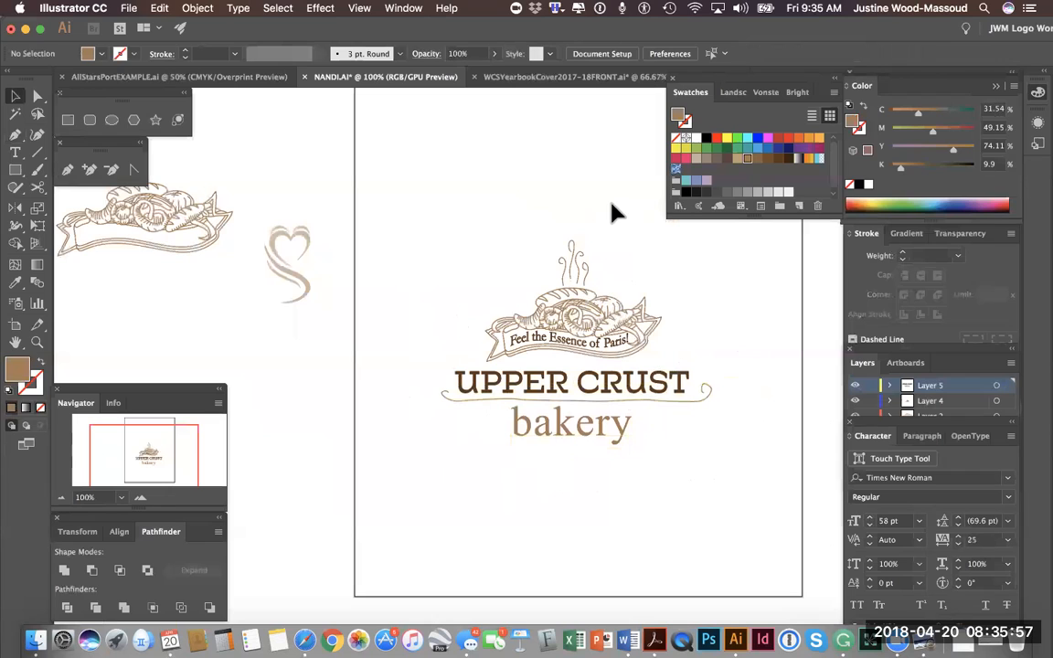
Show the Brushes panel and look through the list of Artistic brush libraries, then dismiss it
click(403, 7)
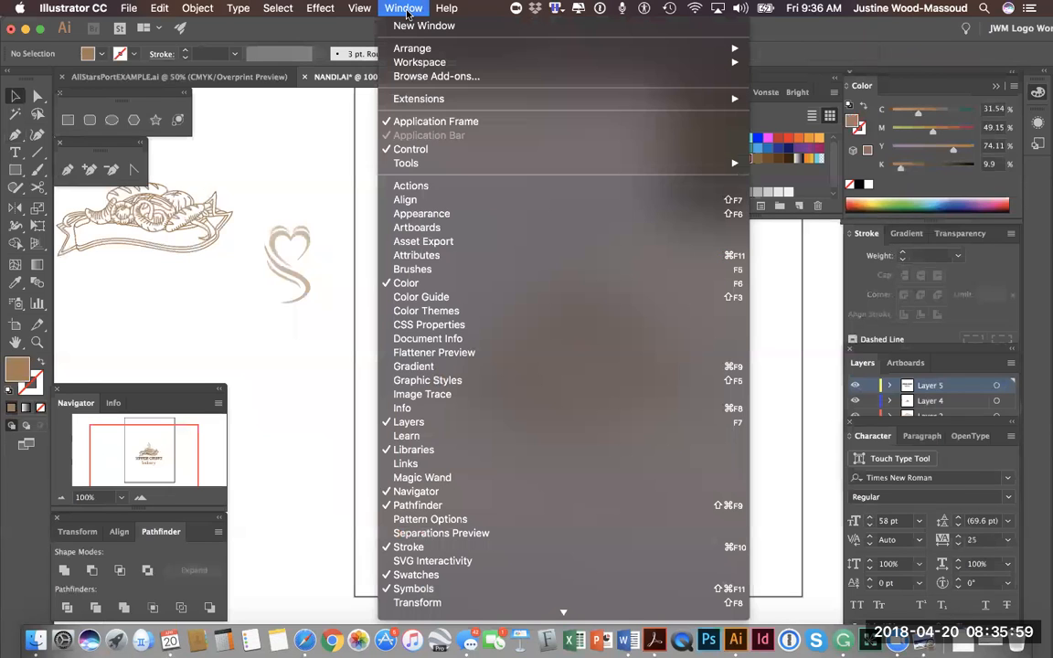
click(425, 269)
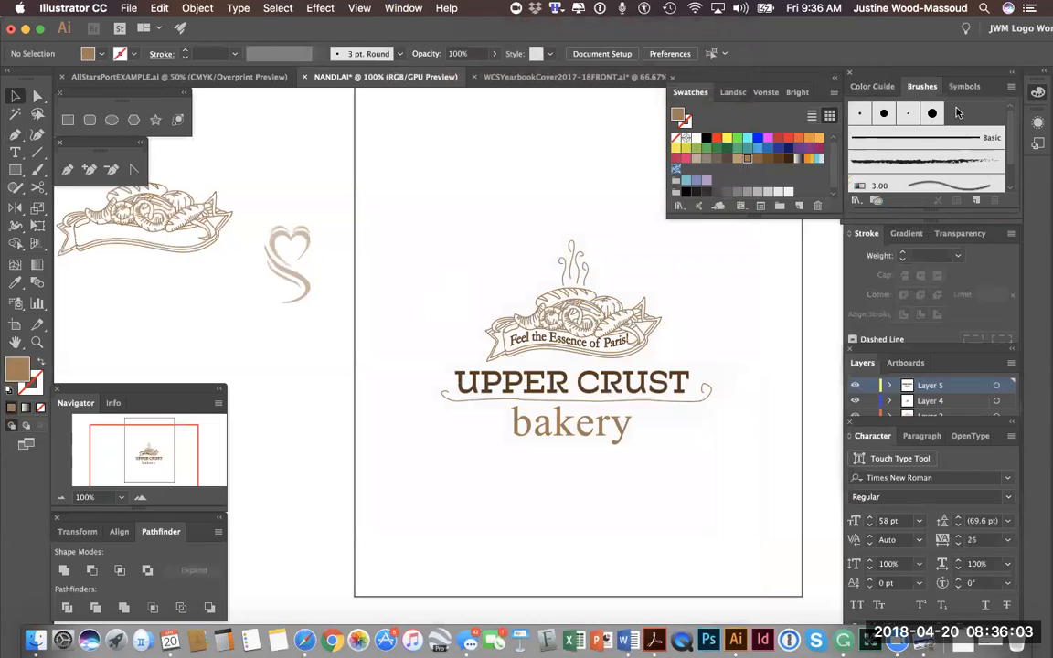
click(856, 201)
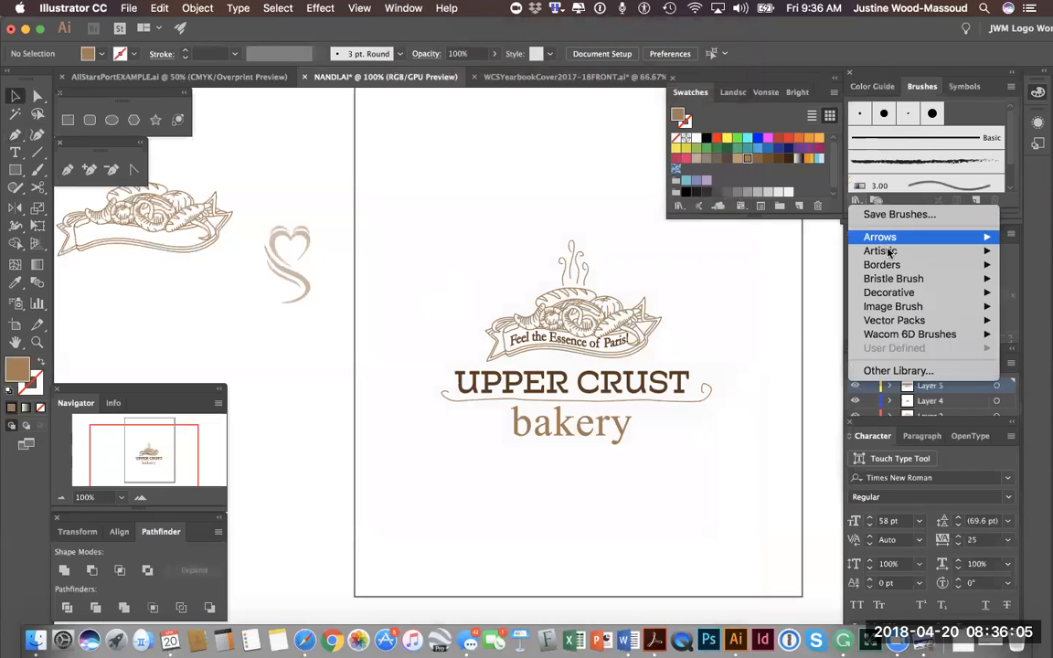
mouse_move(882, 250)
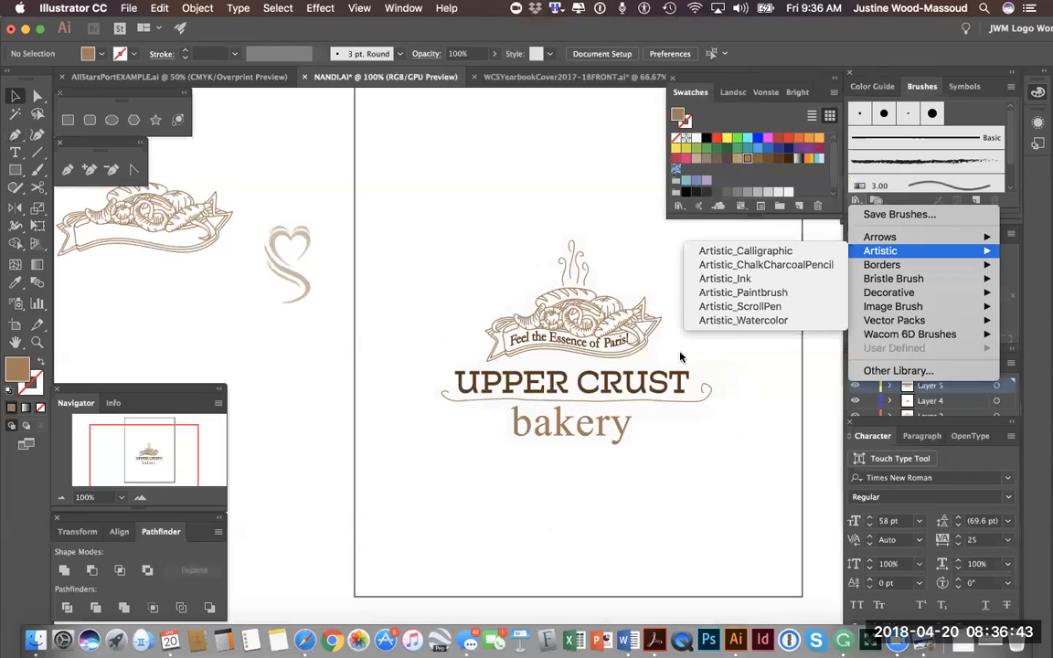
click(783, 377)
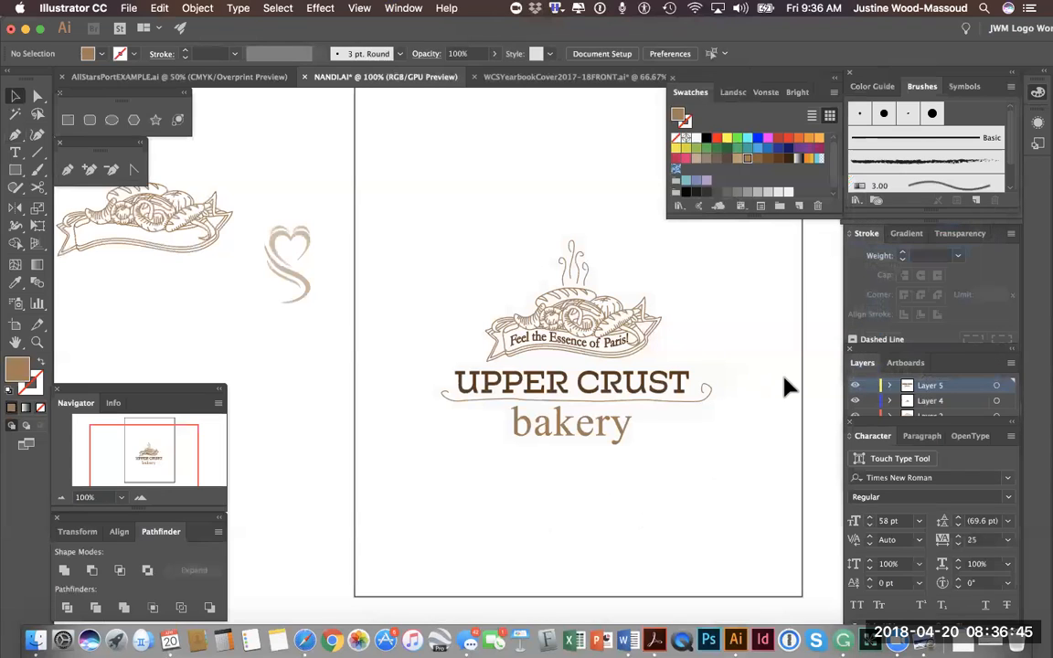
Move the flourish off the artboard to the empty area below the spare banner and heart artwork
double_click(488, 403)
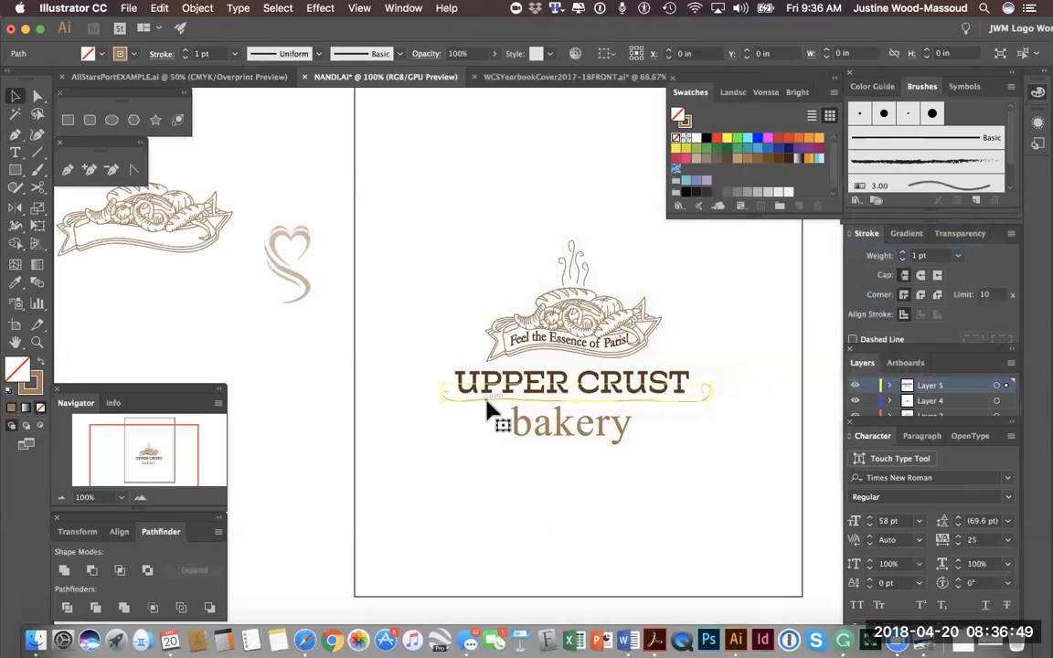
double_click(190, 332)
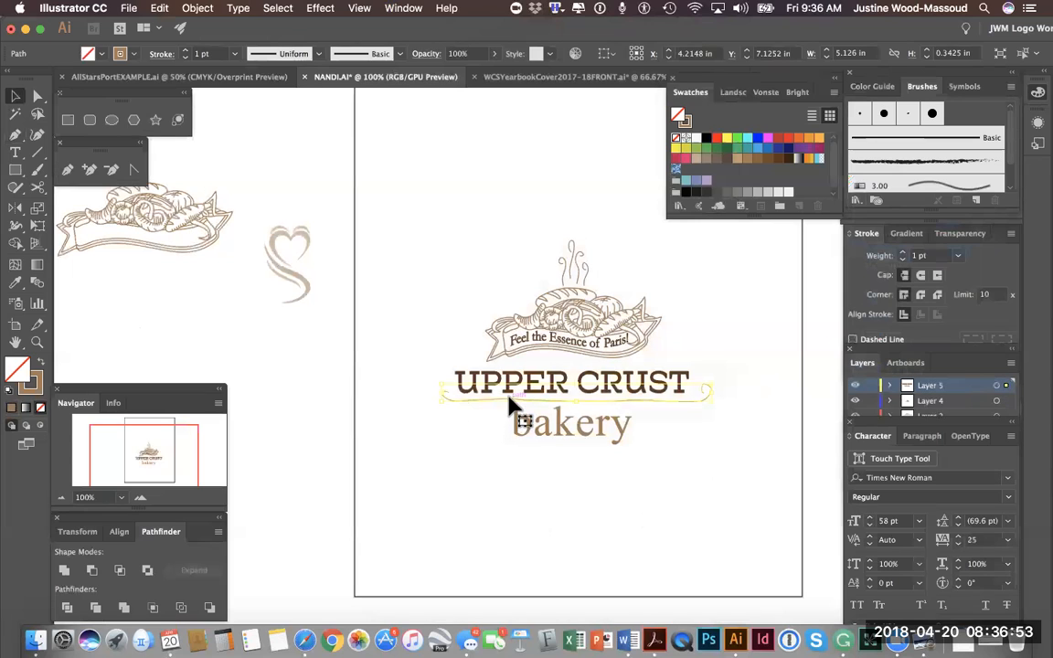
drag(509, 399, 136, 347)
Draw a straight line about 4.5 in wide under "UPPER CRUST" with a 3 pt light-brown stroke, round caps and round joins
click(37, 151)
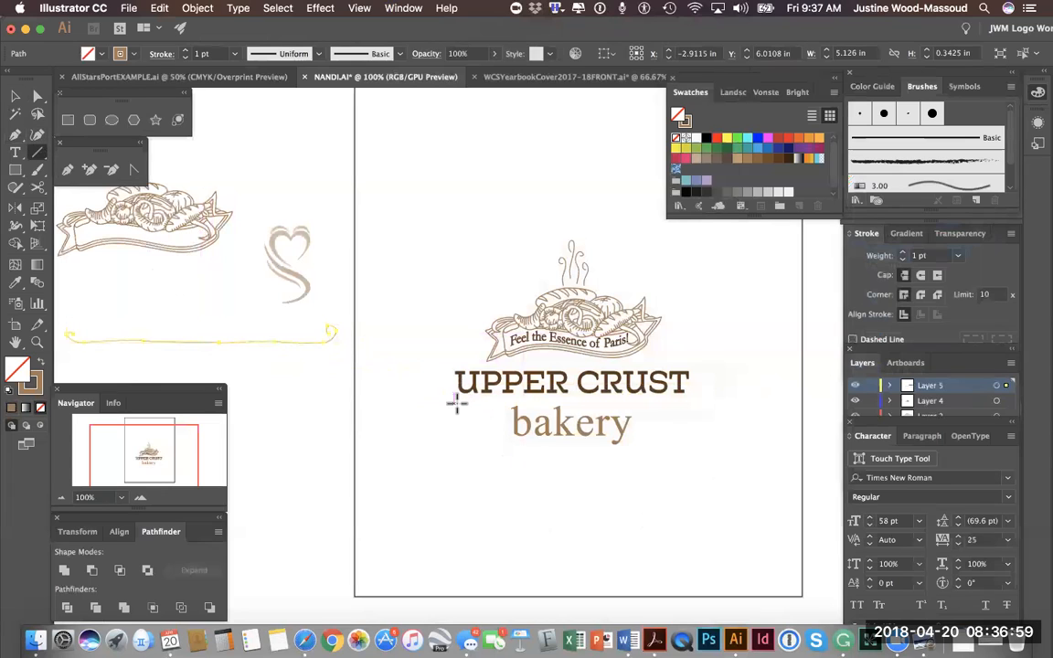
drag(455, 404, 690, 405)
click(920, 296)
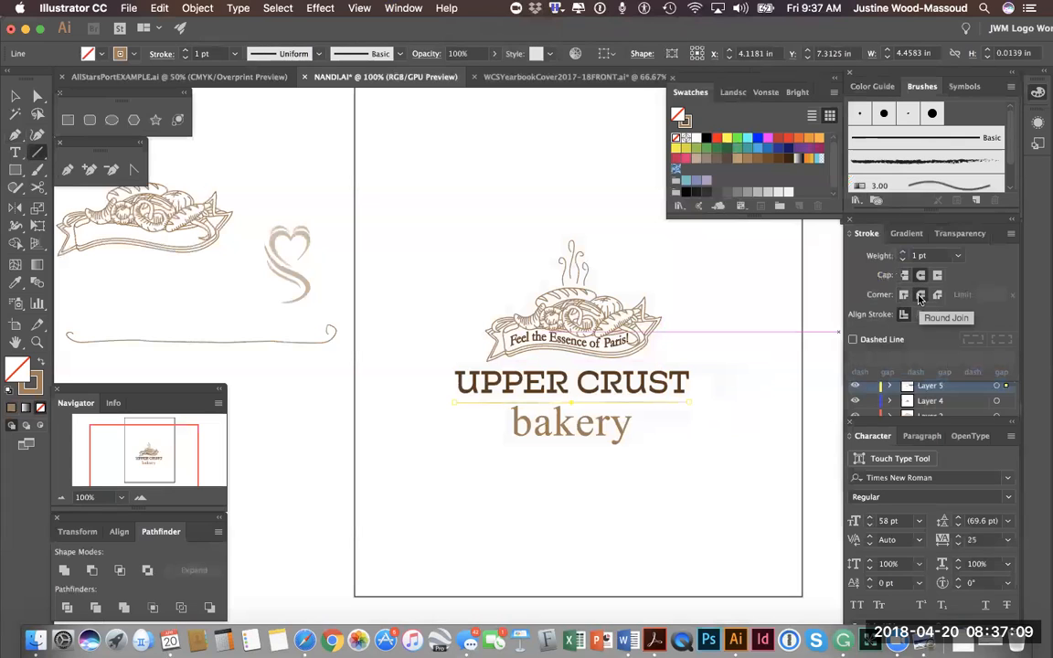
click(744, 162)
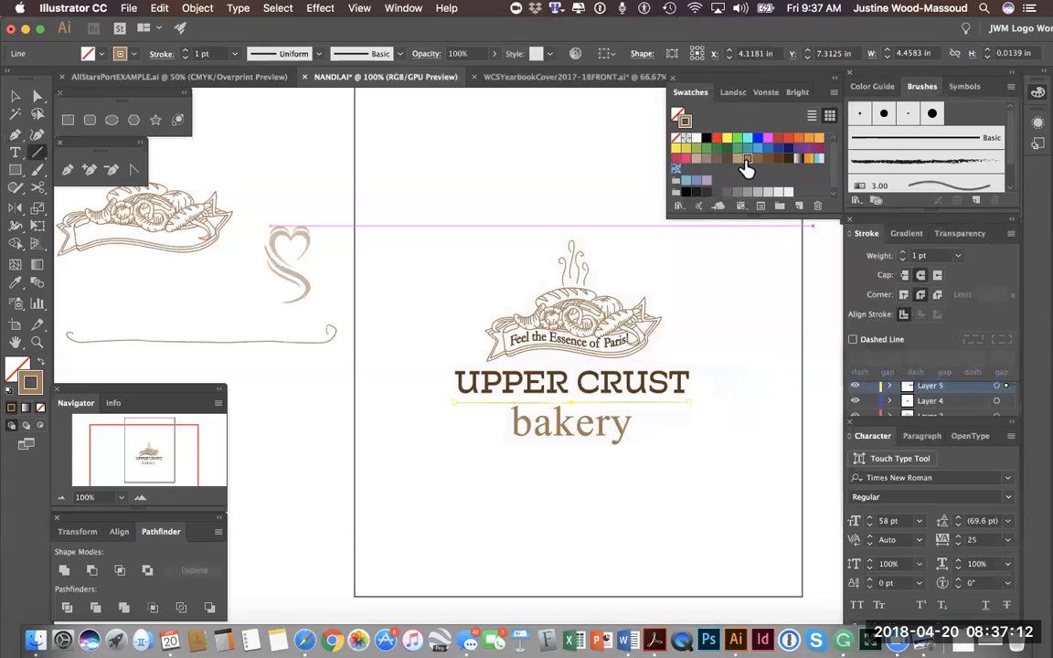
click(903, 254)
click(903, 254)
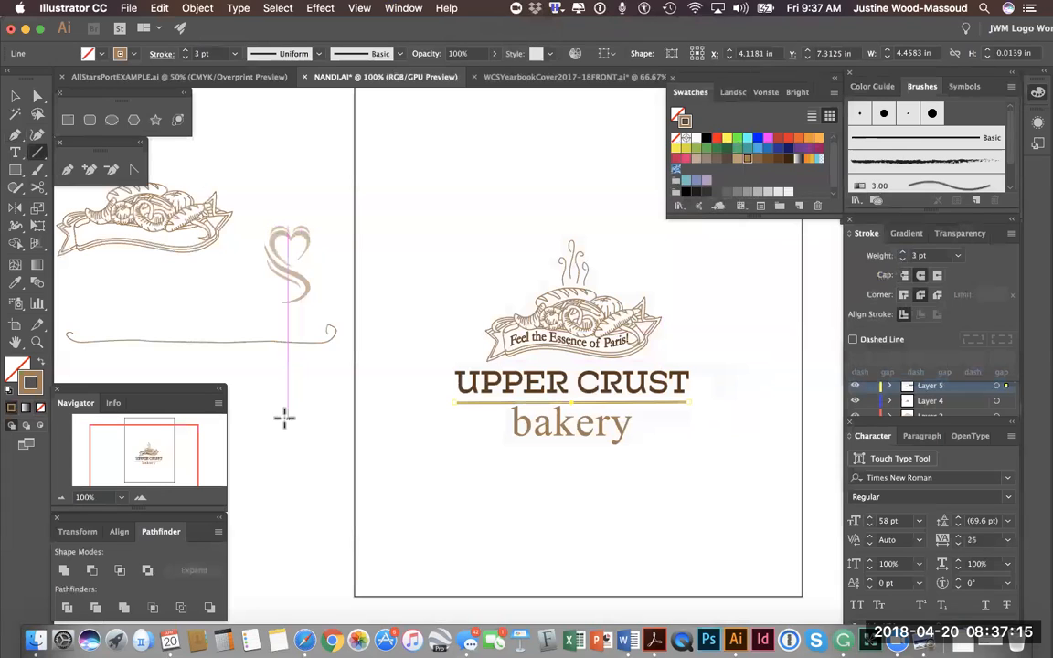
Nudge the "bakery" text down slightly to leave space below the straight line, and deselect it
click(14, 96)
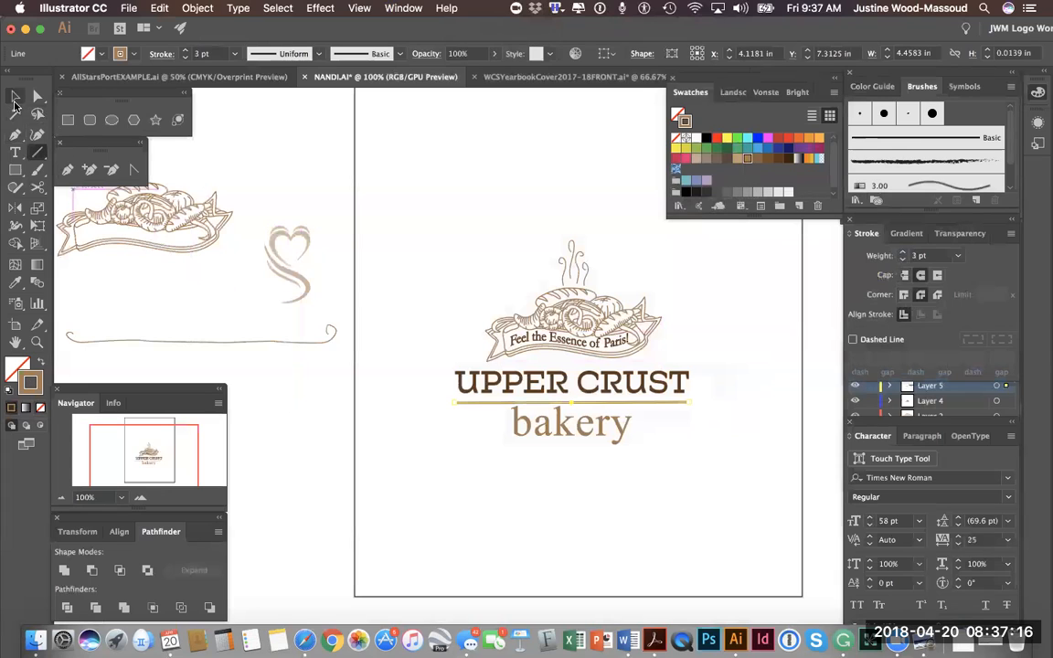
click(583, 440)
key(Down)
key(Down)
key(Down)
key(Down)
key(Down)
key(Down)
key(Down)
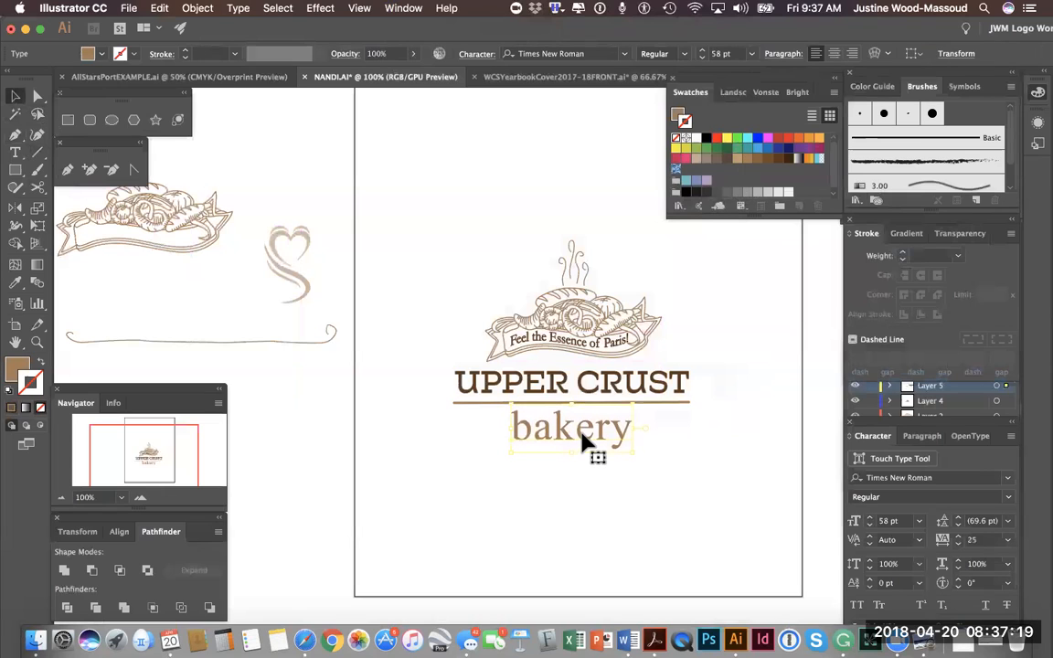
click(682, 423)
Recolor the straight line's stroke to the dark brown swatch R=96 G=56 B=19 and deselect everything
click(667, 400)
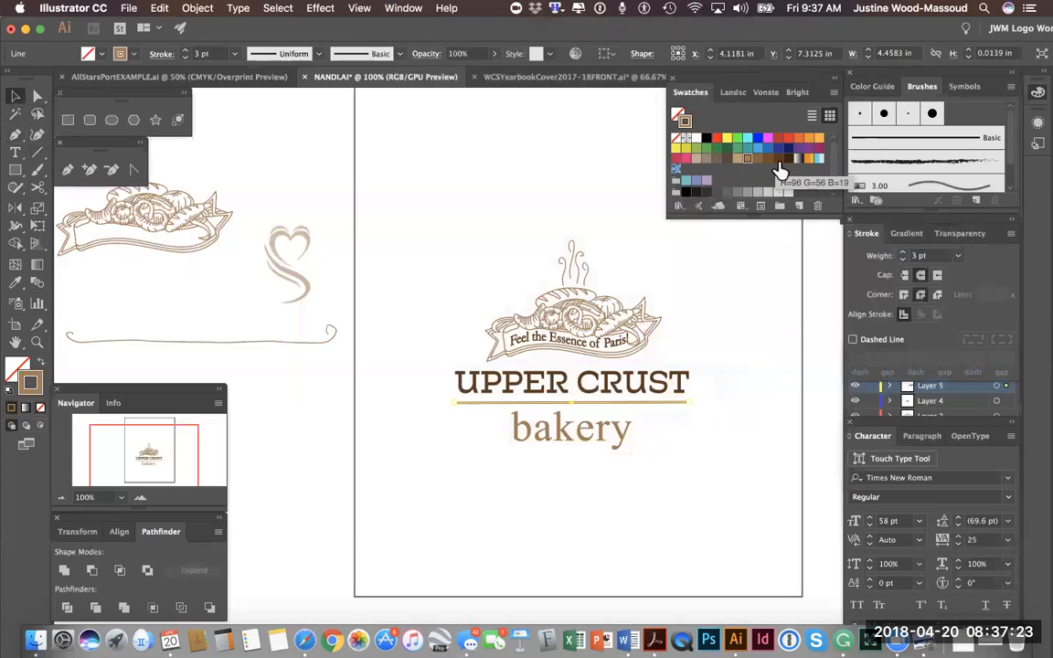
click(777, 161)
click(683, 507)
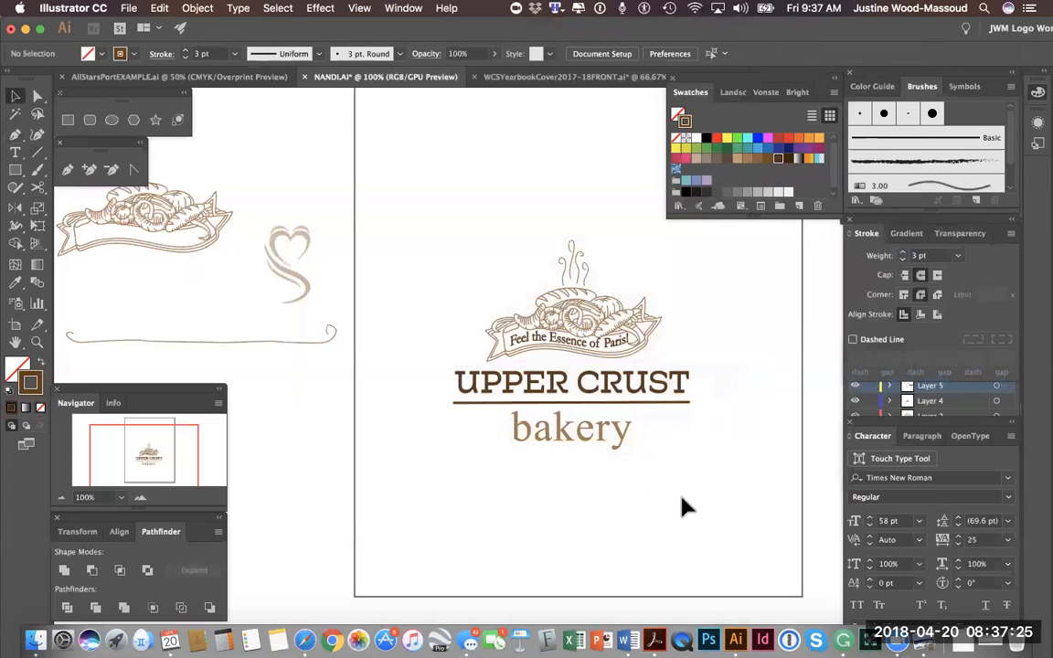
click(621, 408)
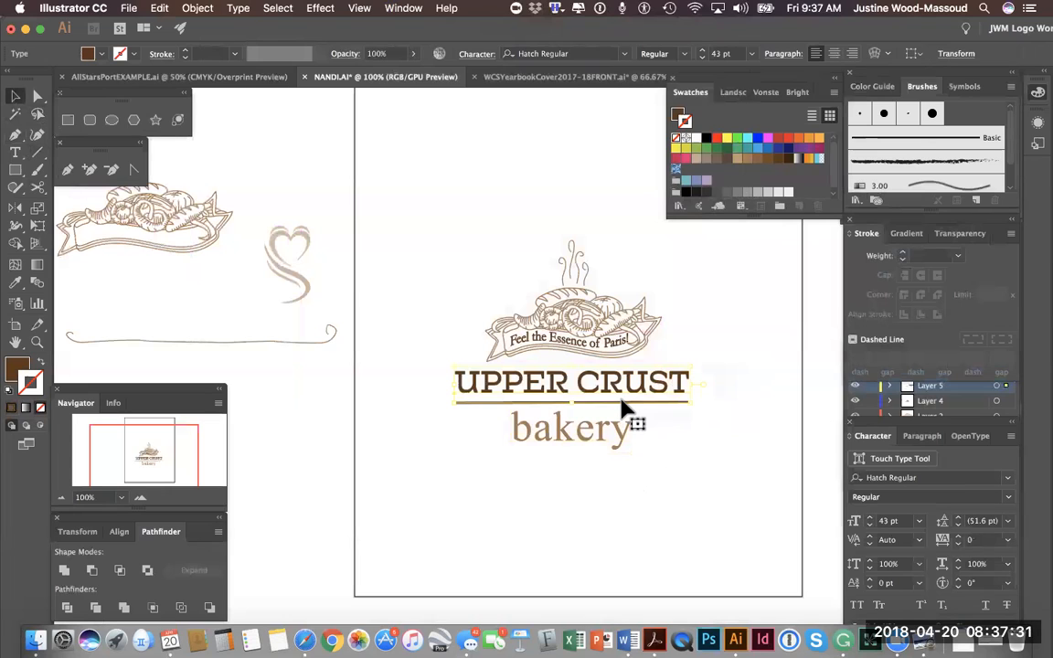
click(699, 488)
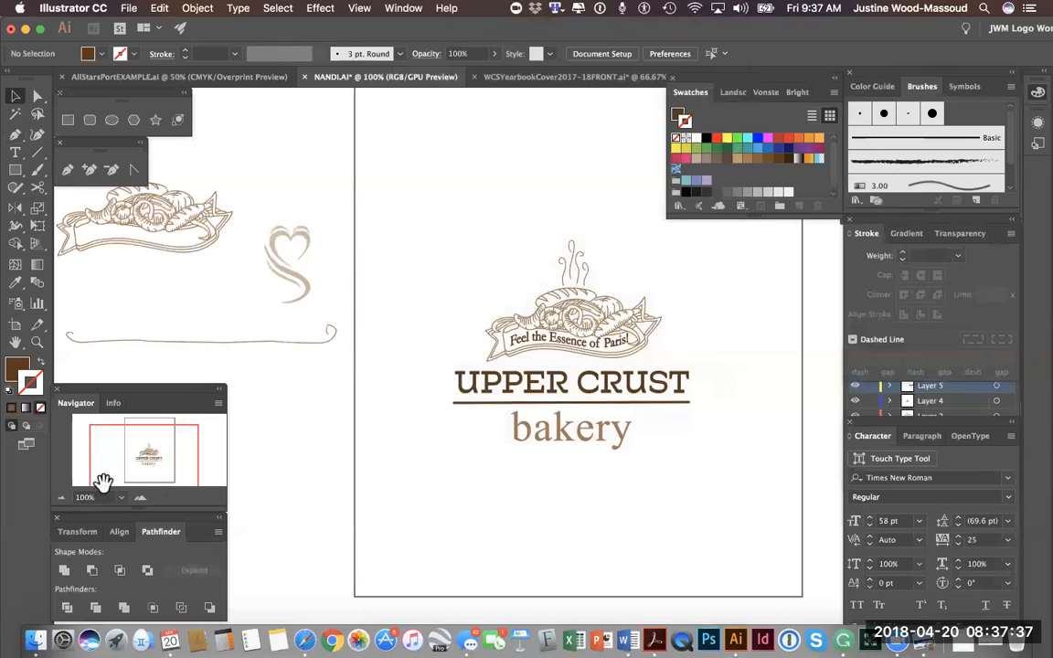
Set the font size of the "bakery" text to 52 pt and deselect it
click(62, 499)
click(62, 499)
click(62, 499)
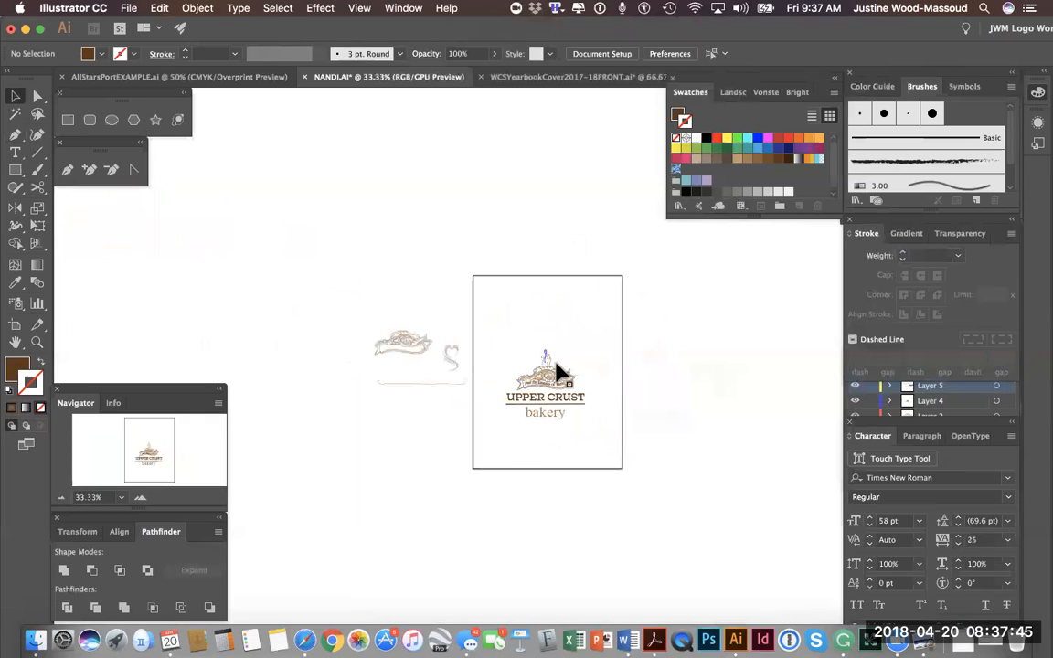
click(141, 498)
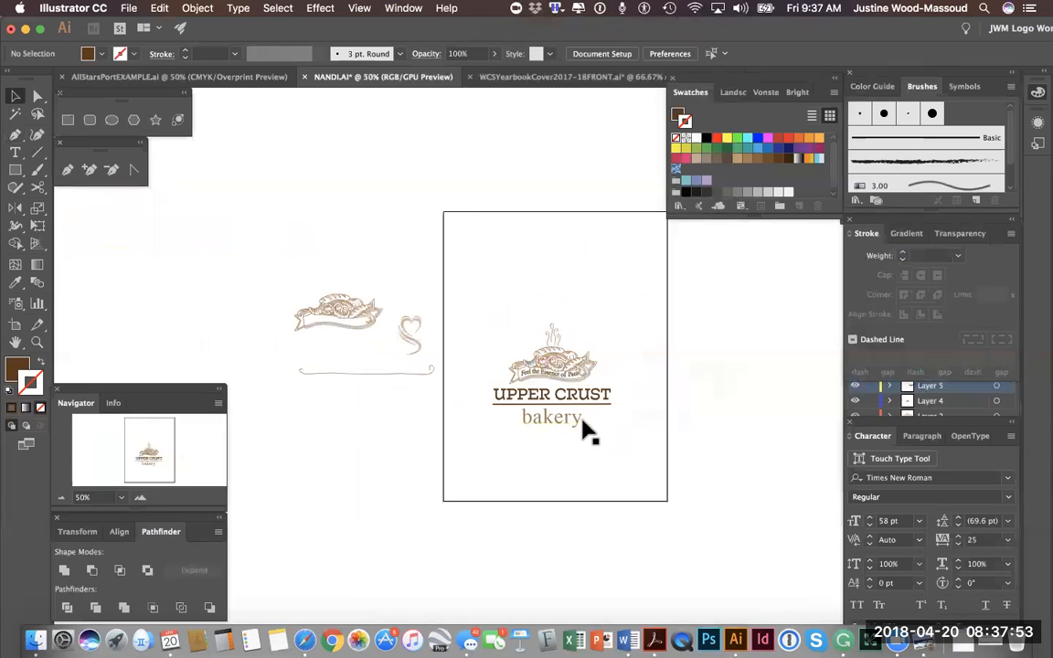
click(557, 422)
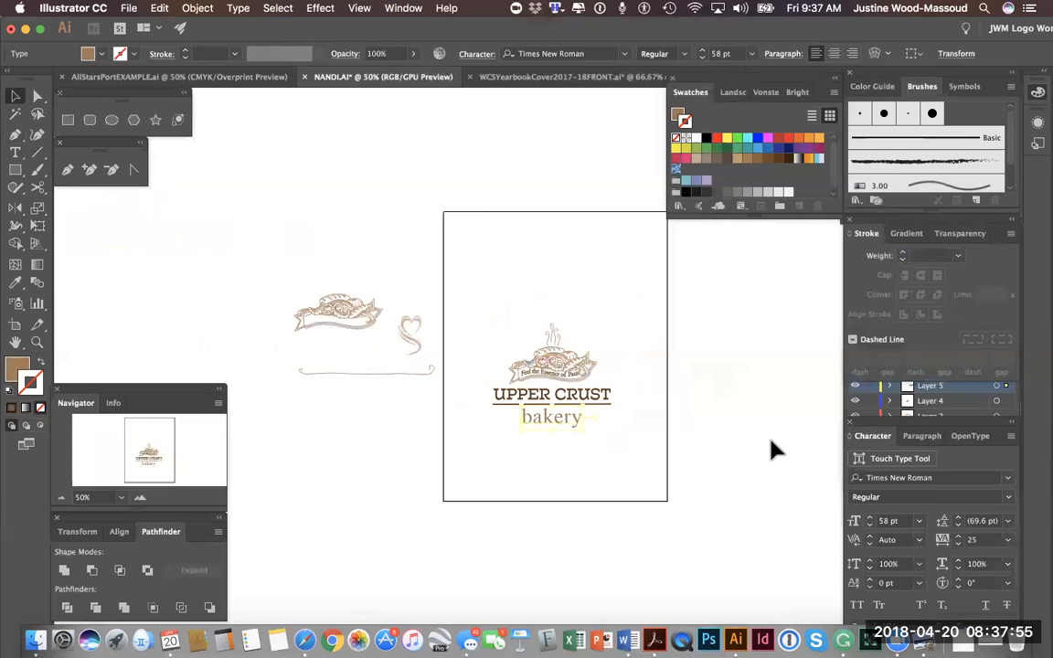
click(871, 526)
click(870, 525)
click(870, 525)
click(871, 526)
click(870, 526)
click(871, 525)
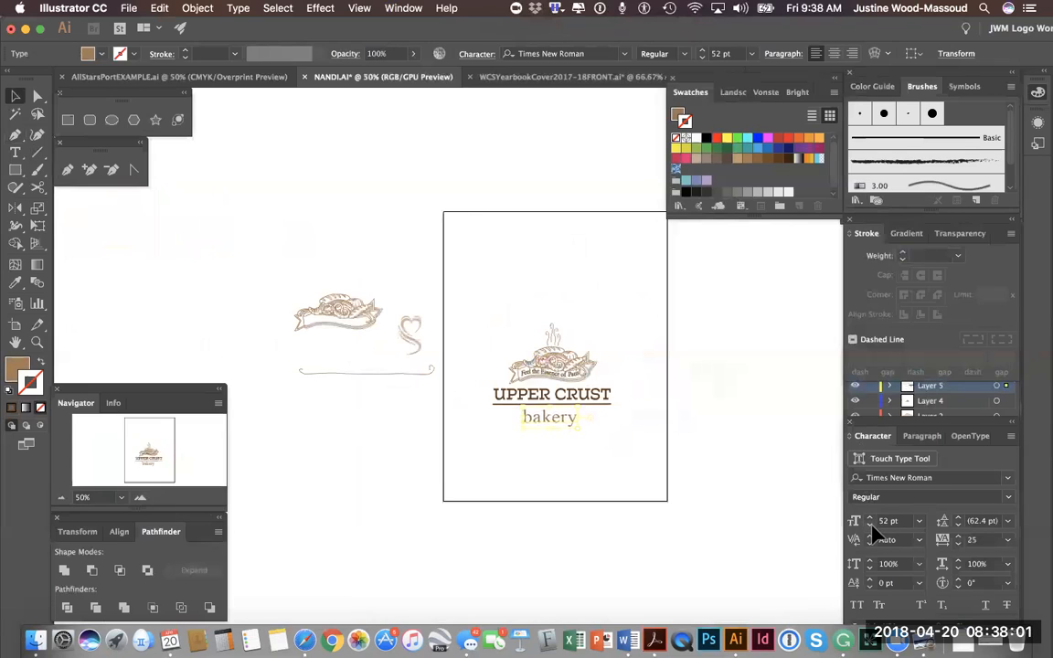
click(617, 295)
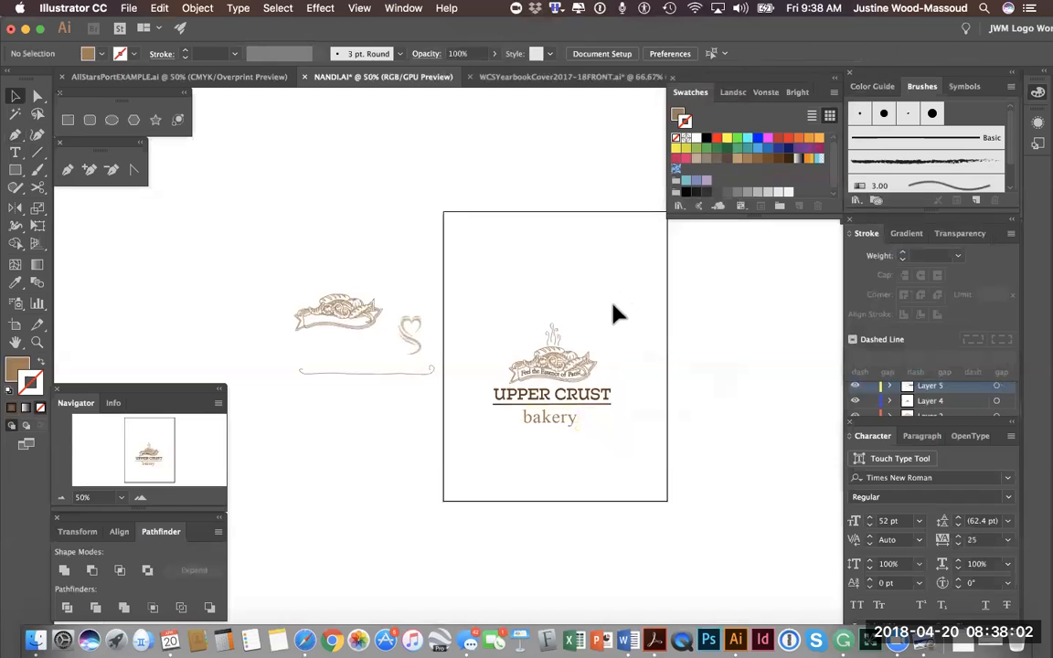
Change the word "bakery" to small caps
click(591, 396)
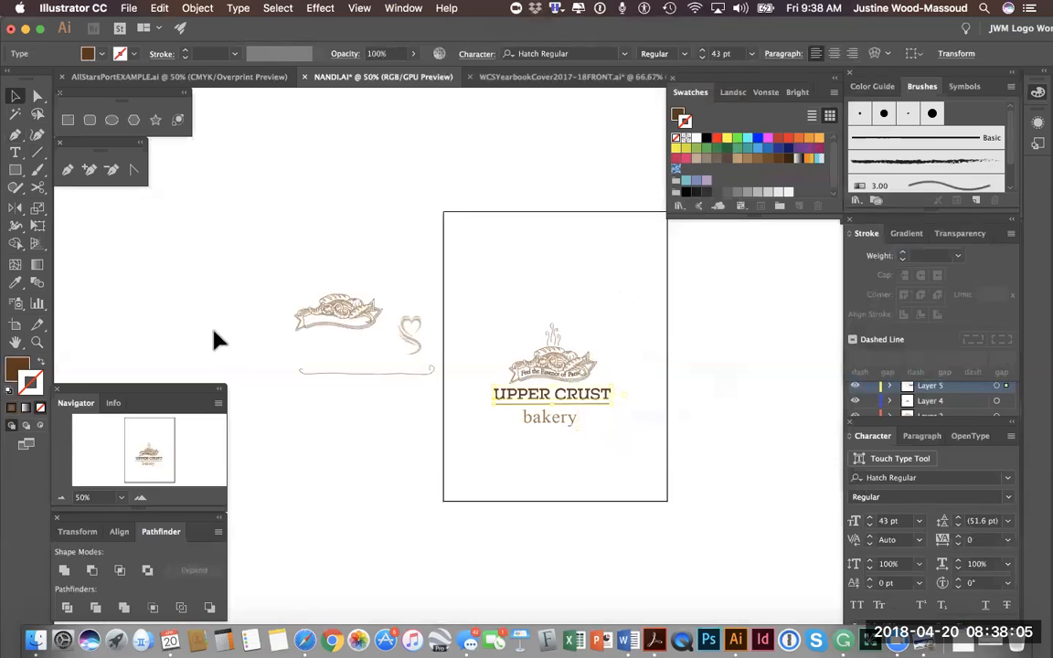
click(140, 498)
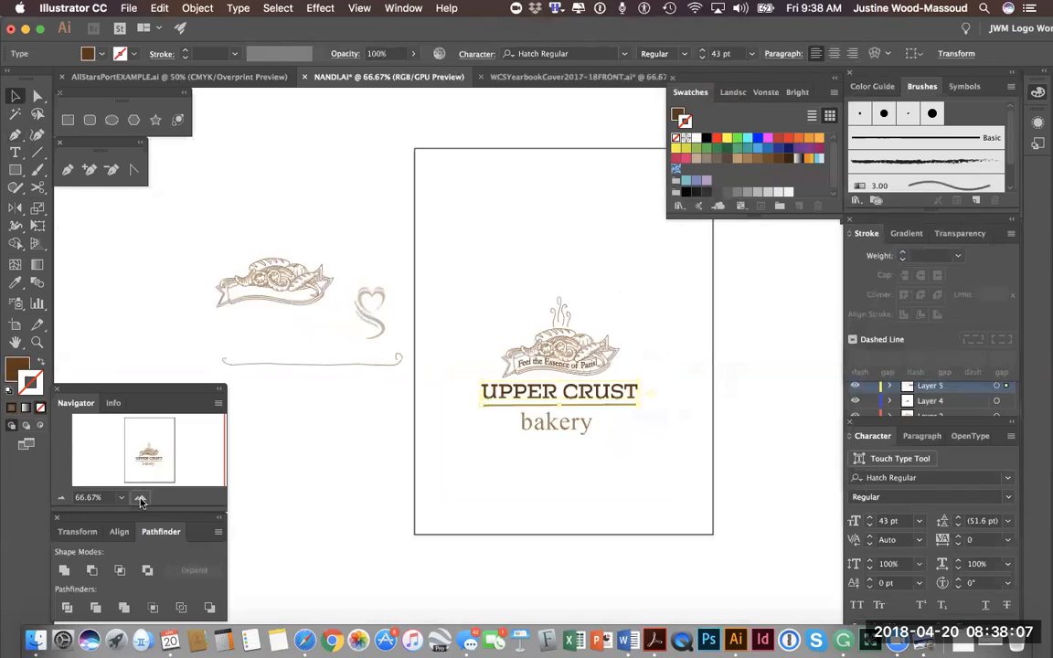
click(140, 498)
key(i)
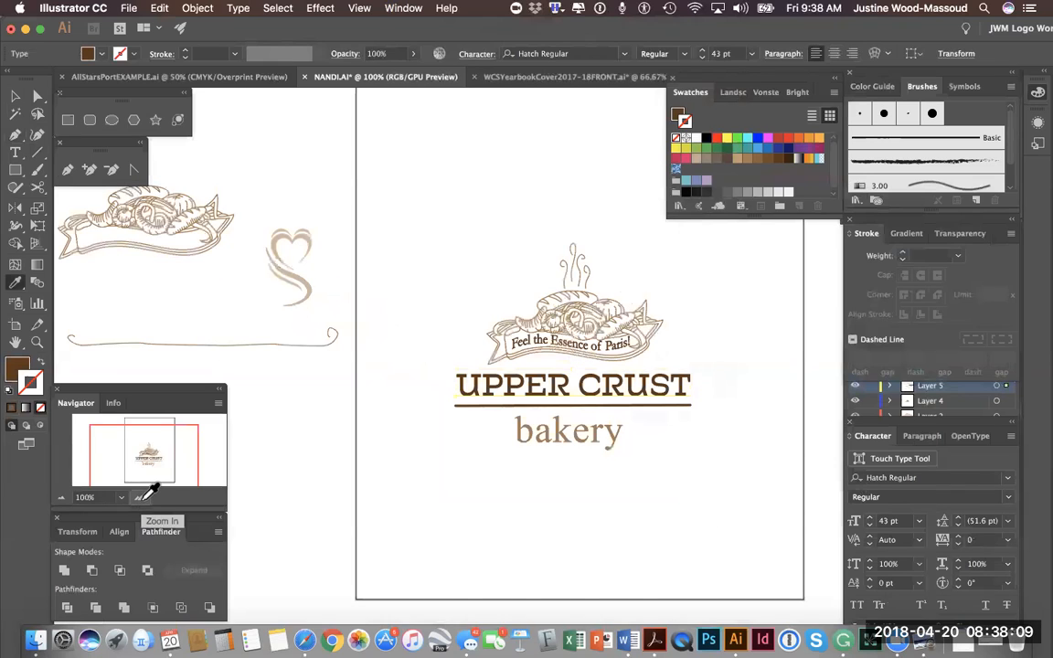
click(14, 152)
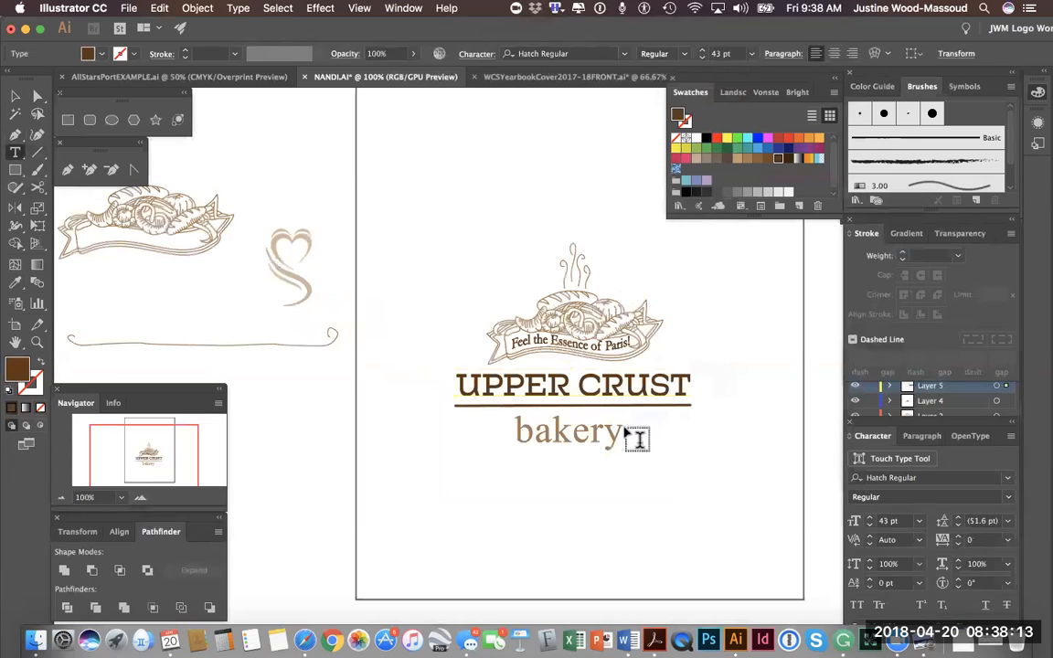
drag(622, 426, 514, 440)
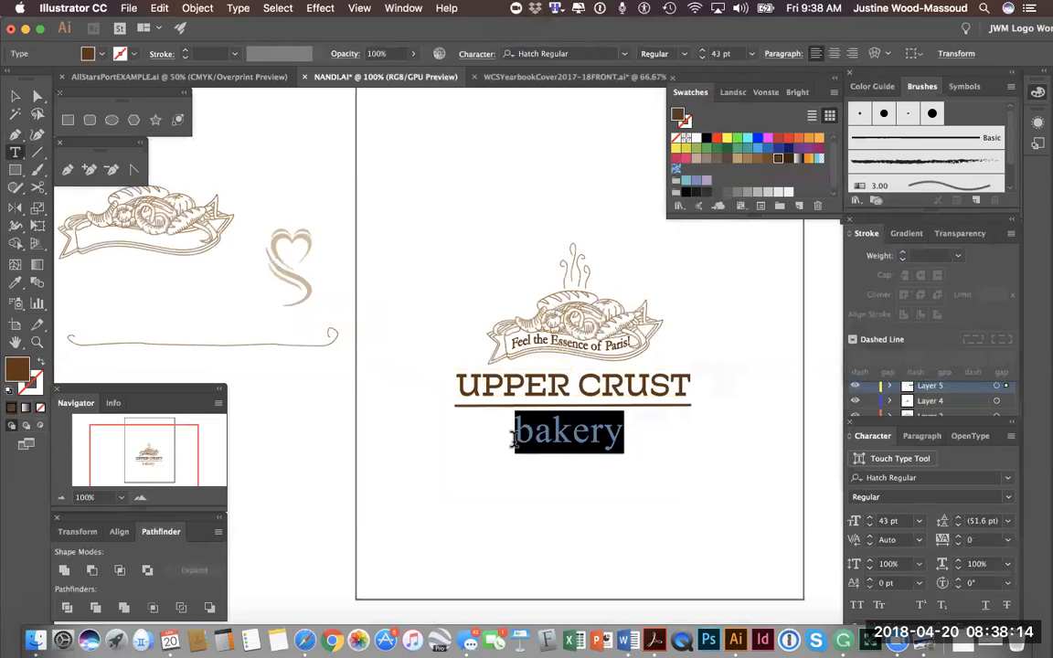
click(878, 609)
key(Right)
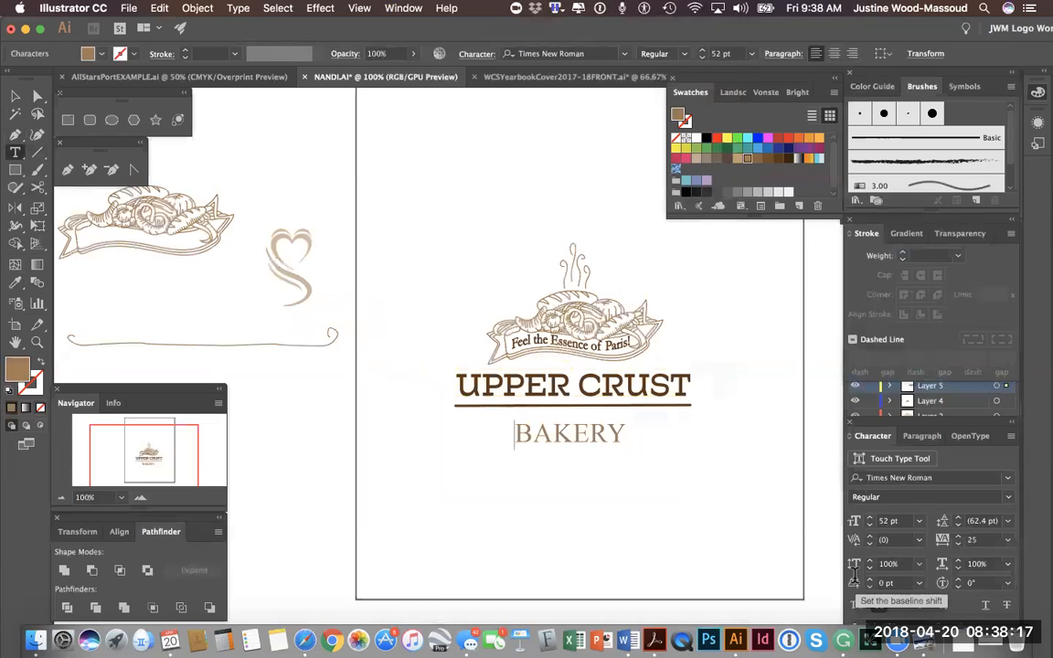
Nudge the small-caps "BAKERY" text up closer to the straight line and deselect it
click(14, 95)
key(Up)
key(Up)
key(Up)
key(Up)
key(Up)
key(Up)
key(Up)
key(Up)
key(Up)
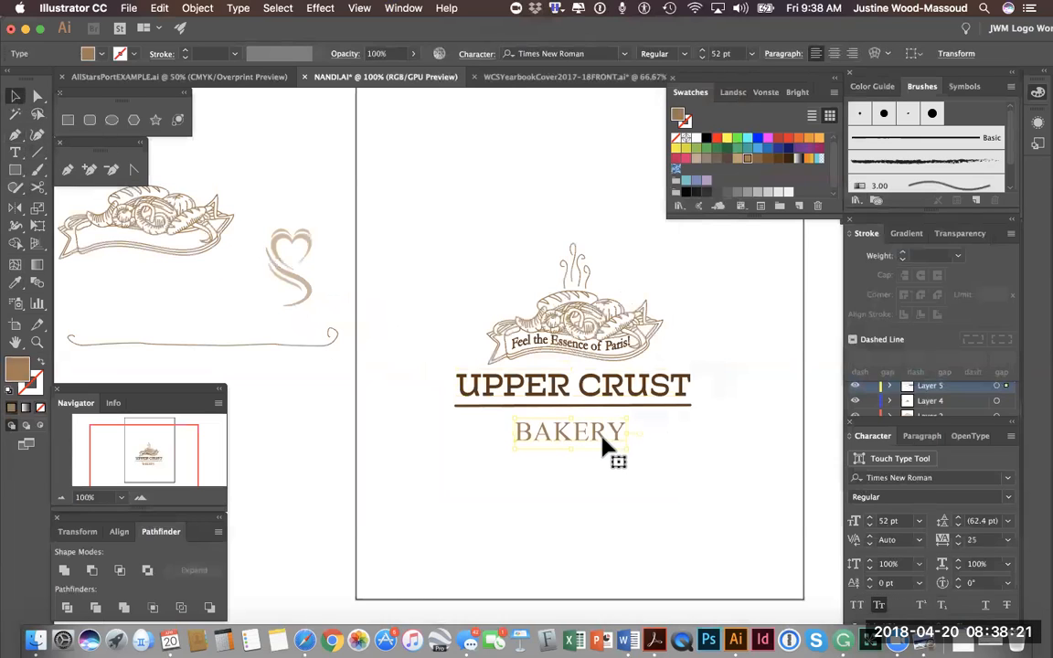
key(Up)
key(Up)
key(Up)
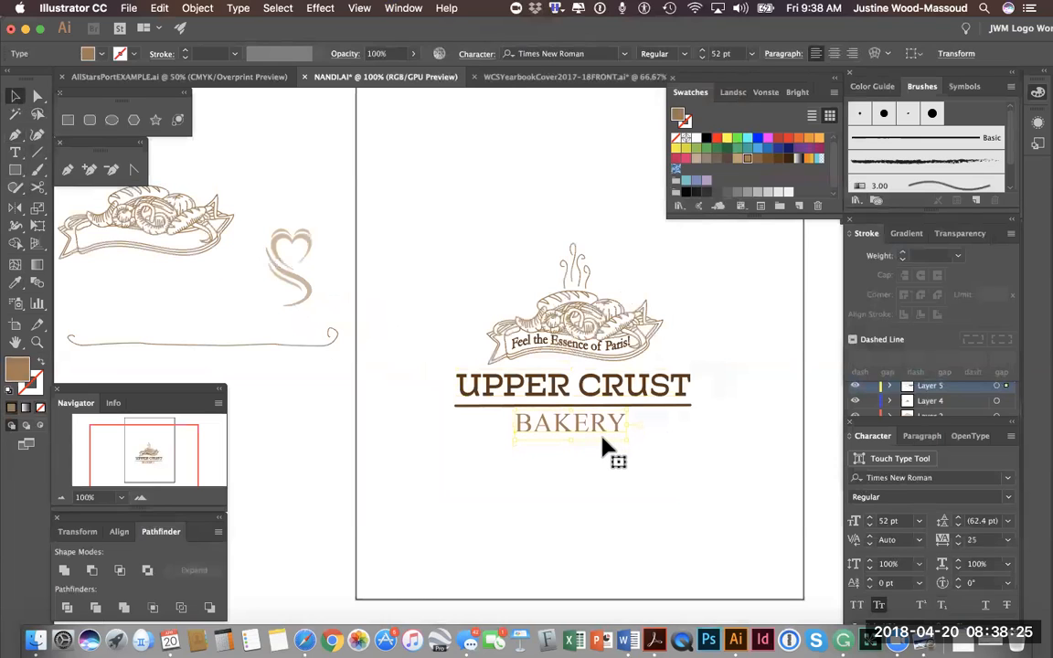
click(633, 470)
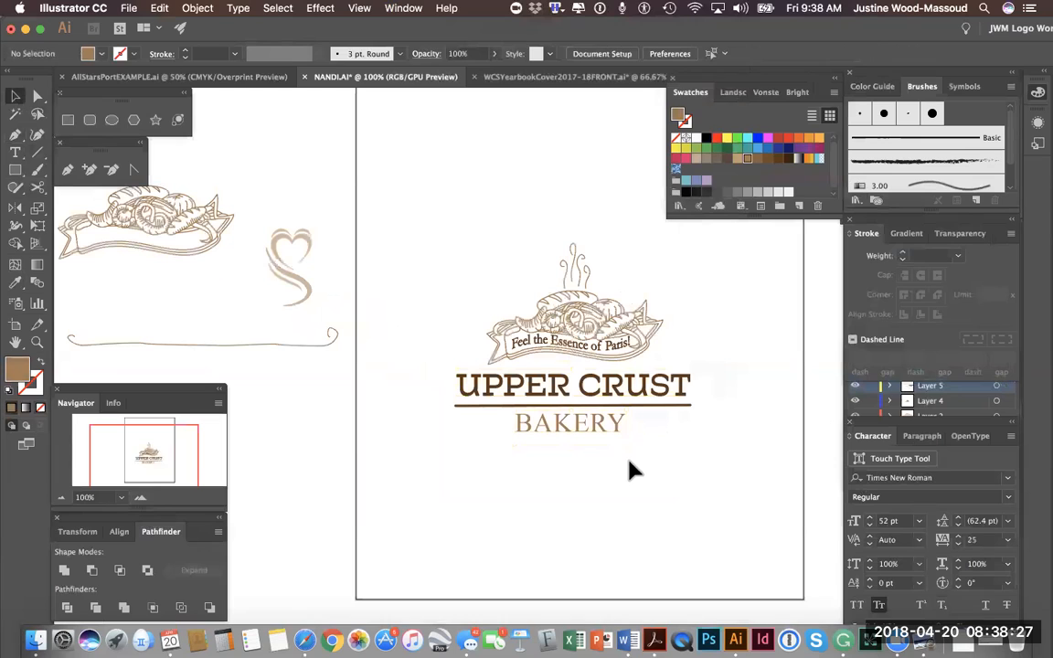
Move the whole logo, including illustration, name, line and "BAKERY", to the upper part of the artboard and deselect it
click(62, 498)
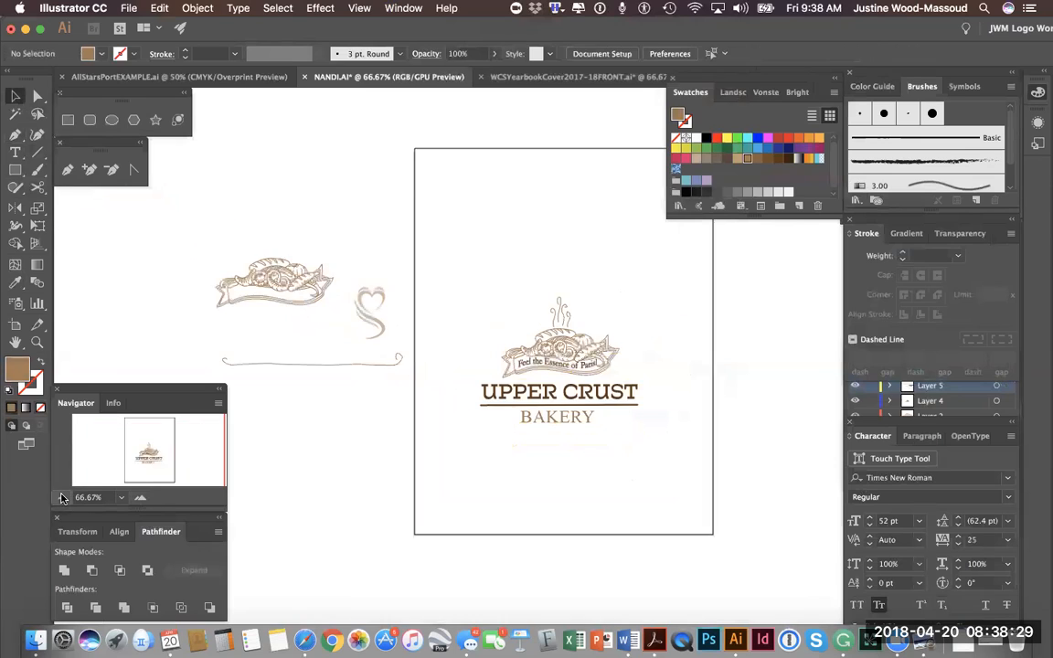
click(62, 498)
drag(487, 327, 632, 463)
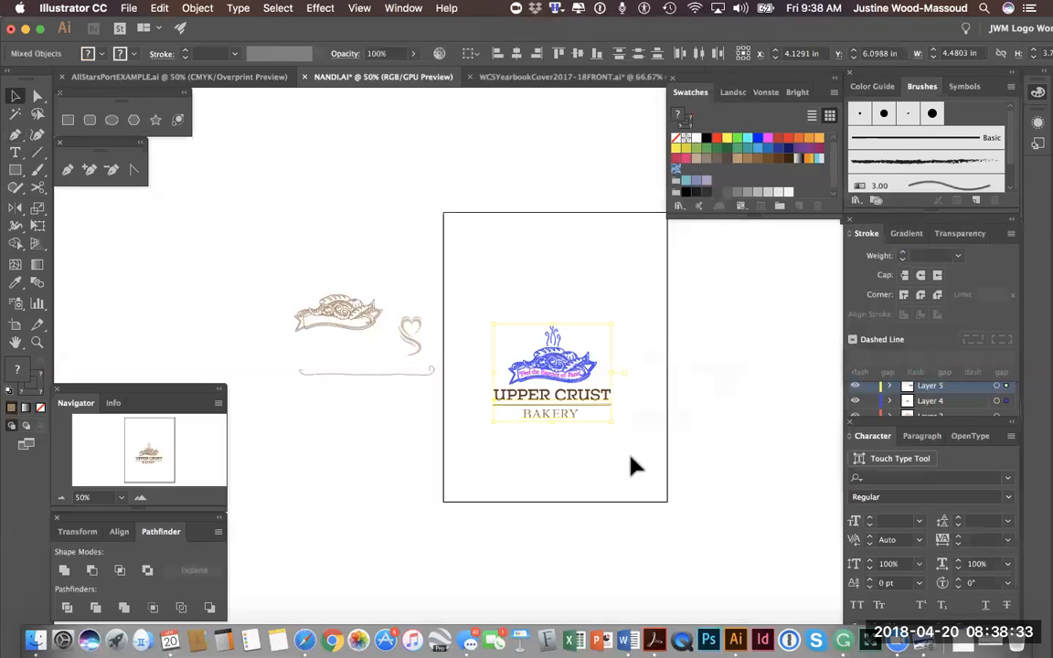
drag(556, 373, 563, 286)
click(592, 436)
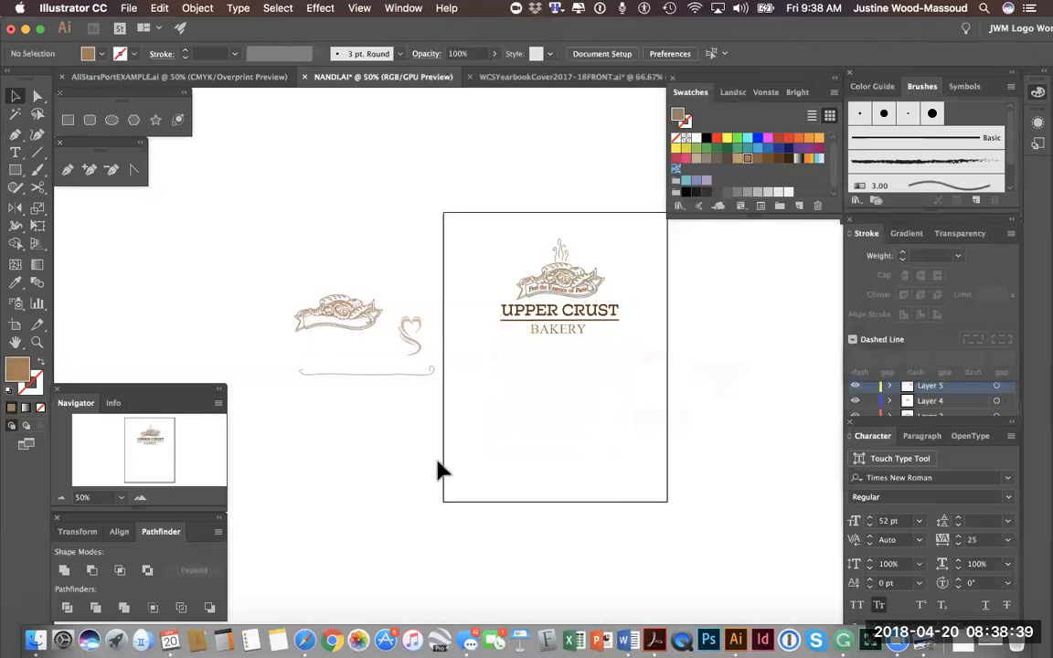
click(141, 498)
click(141, 498)
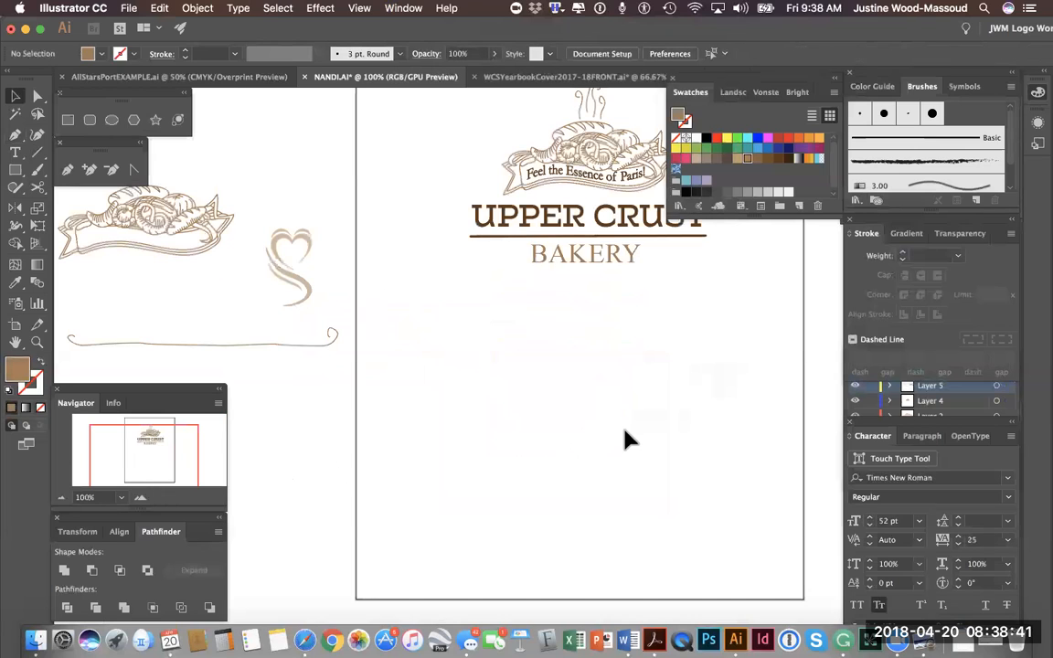
scroll(624, 428, up, 2)
scroll(624, 420, right, 1)
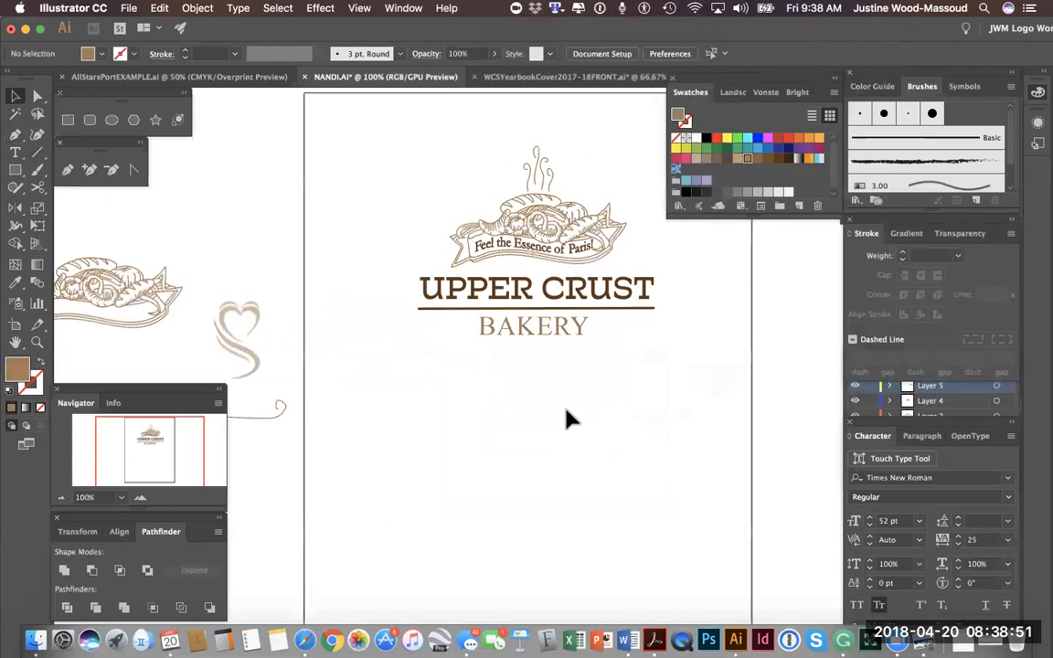
scroll(566, 418, up, 5)
scroll(567, 419, right, 3)
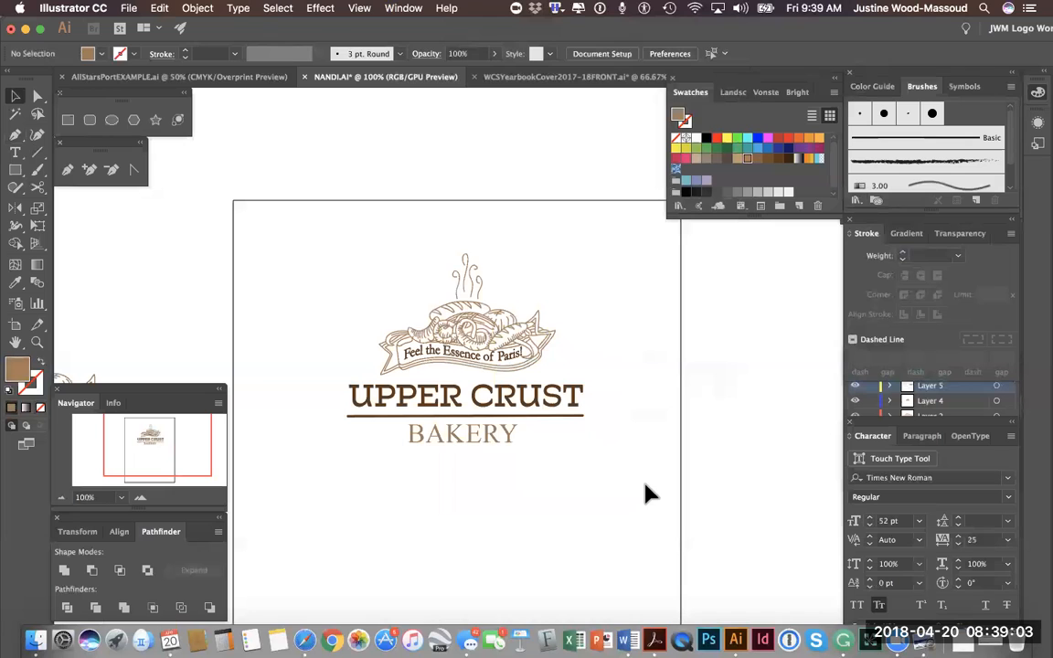
Switch to AllStarsPortEXAMPLE.ai and examine its cover, typeface and color specs, appropriate logo usage and stationary pages
click(186, 80)
scroll(360, 370, up, 4)
scroll(359, 371, left, 5)
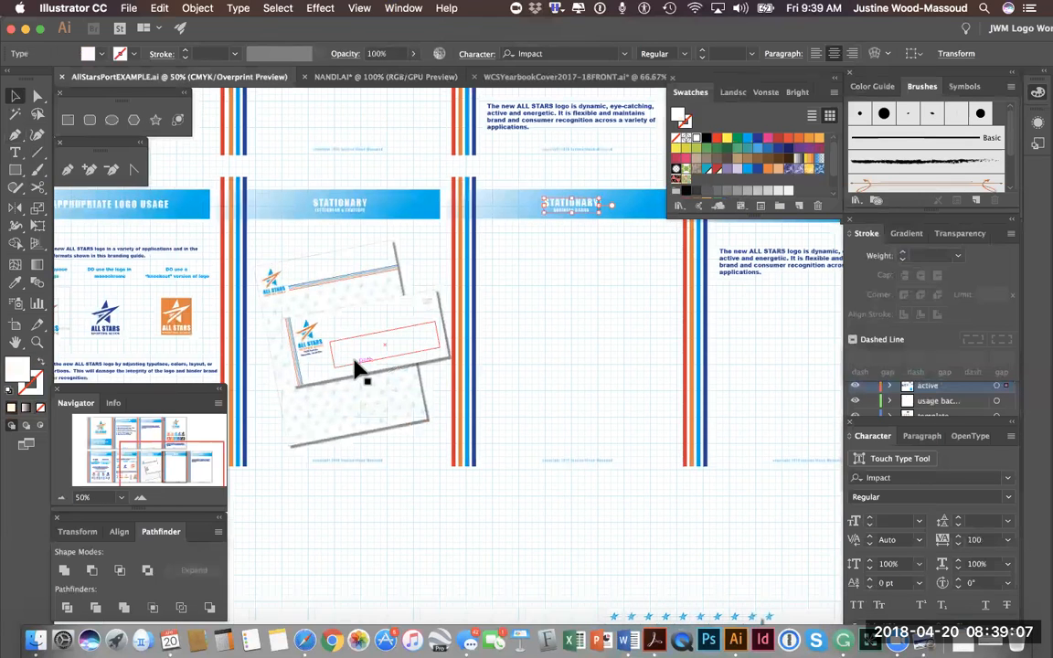
scroll(359, 370, left, 10)
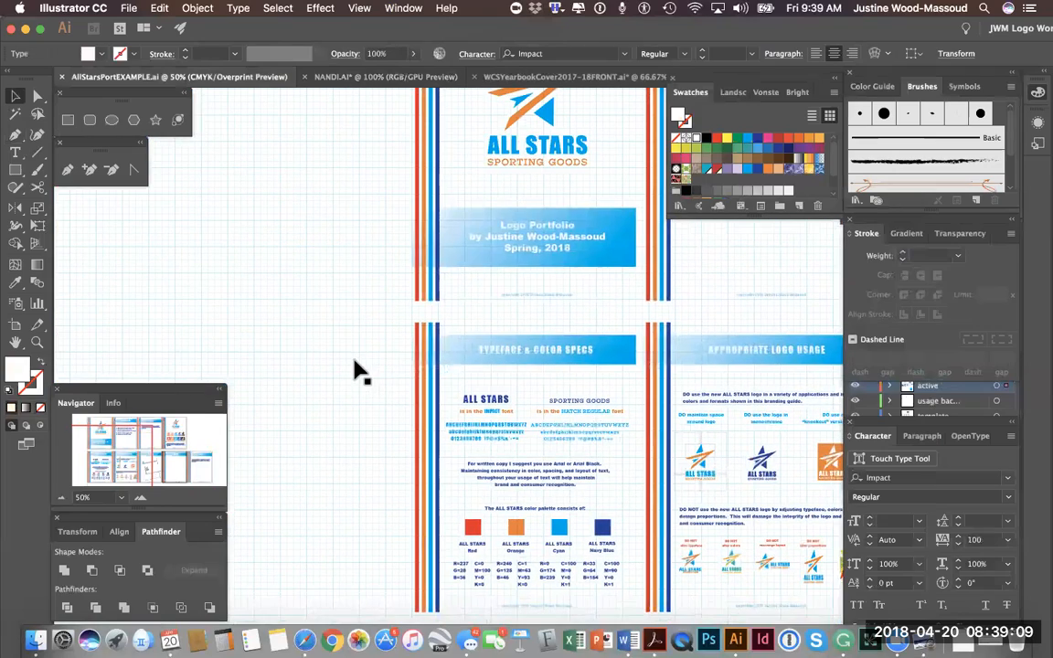
scroll(356, 370, right, 15)
scroll(357, 370, down, 2)
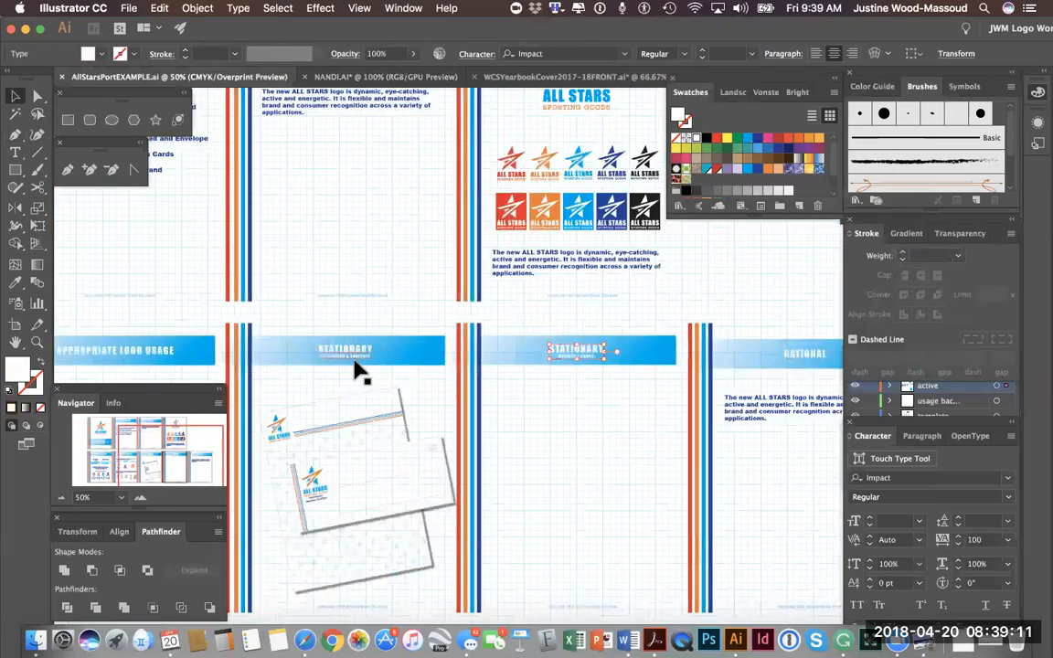
scroll(360, 370, down, 3)
scroll(359, 370, left, 4)
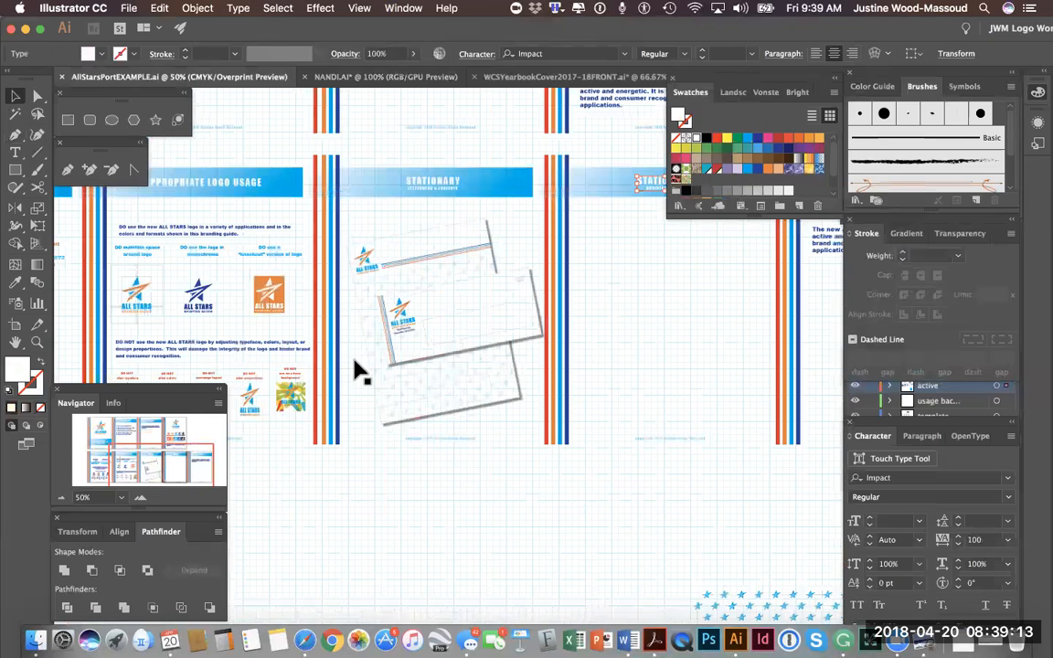
scroll(692, 319, right, 6)
scroll(691, 320, up, 1)
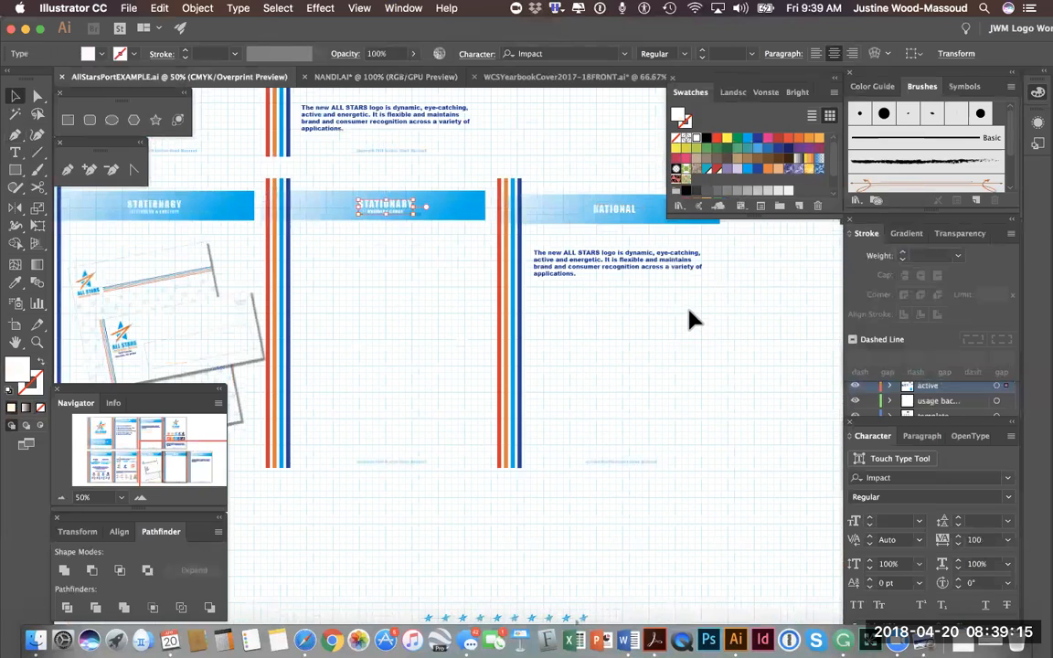
Examine the overall layout of all the artboards in the All Stars logo portfolio
click(60, 498)
click(60, 498)
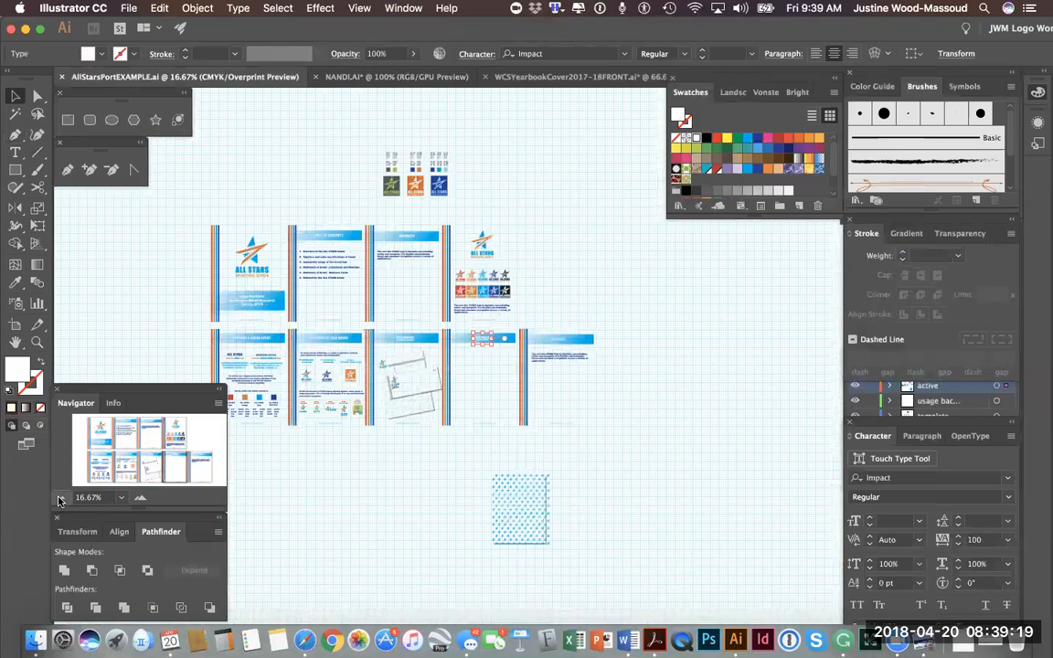
scroll(678, 438, left, 5)
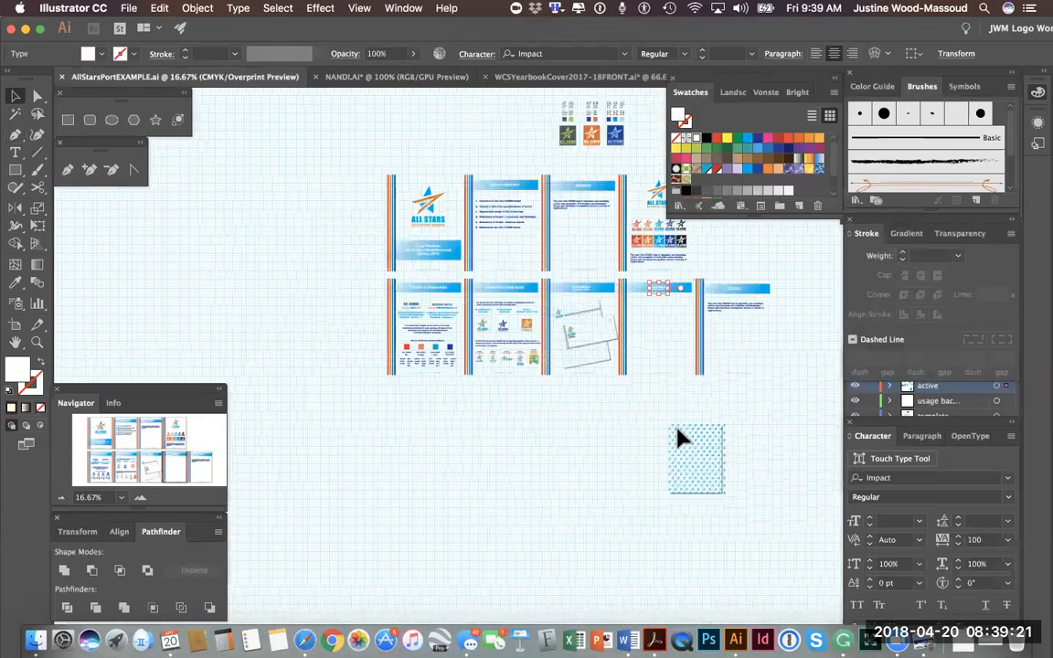
scroll(678, 439, up, 5)
scroll(678, 439, right, 3)
scroll(677, 438, down, 2)
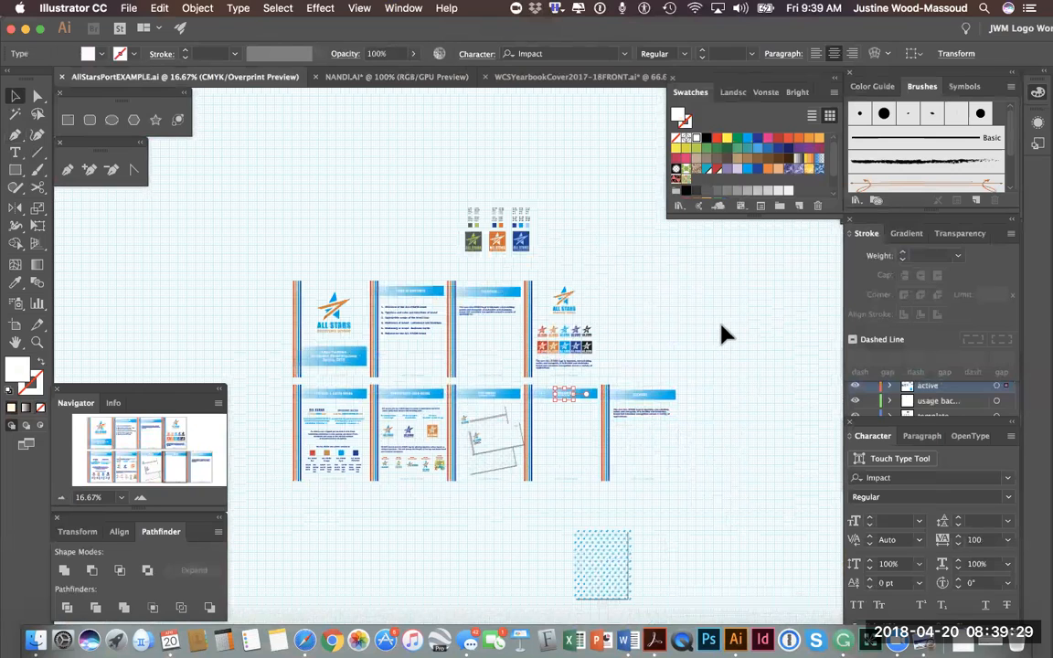
Return to the NANDI.AI document, give the "BAKERY" text a 0.5 pt stroke and deselect it
click(384, 76)
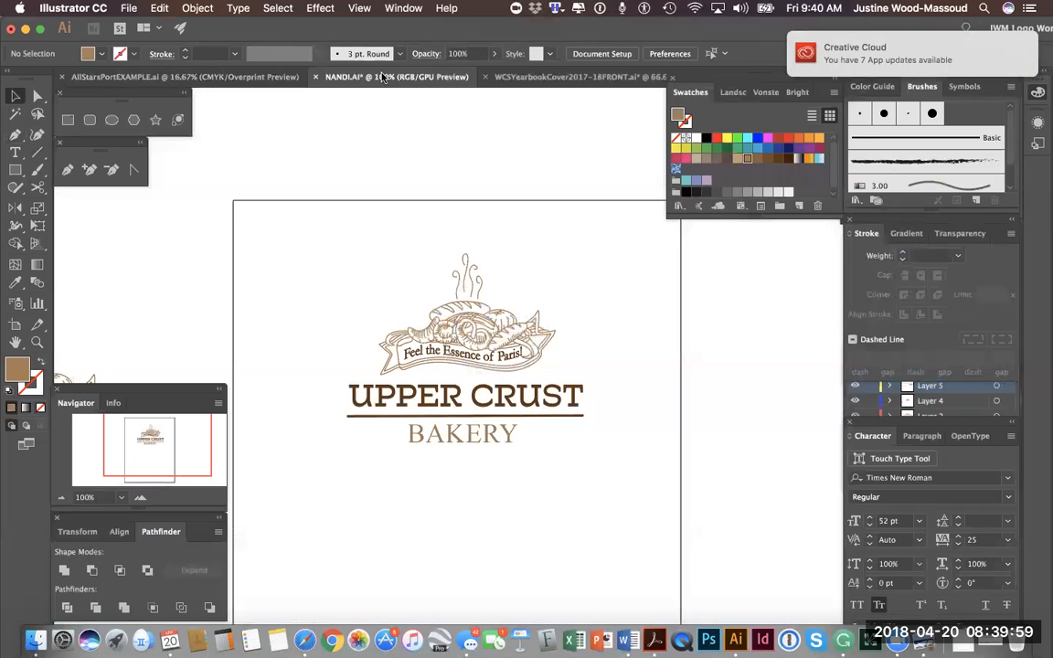
click(140, 497)
click(473, 457)
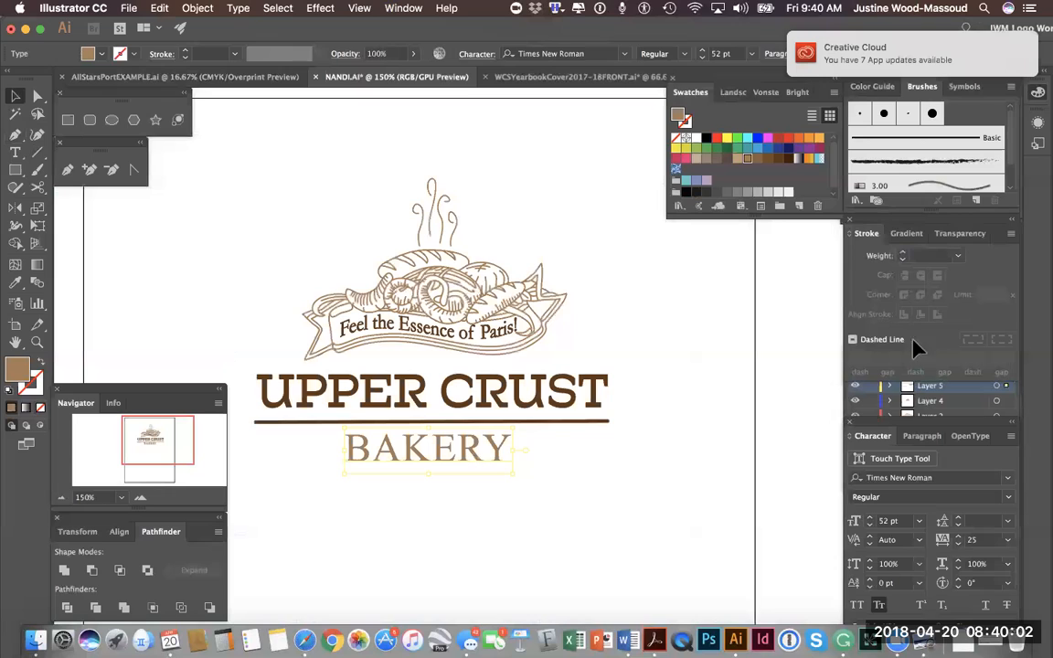
click(902, 256)
click(901, 256)
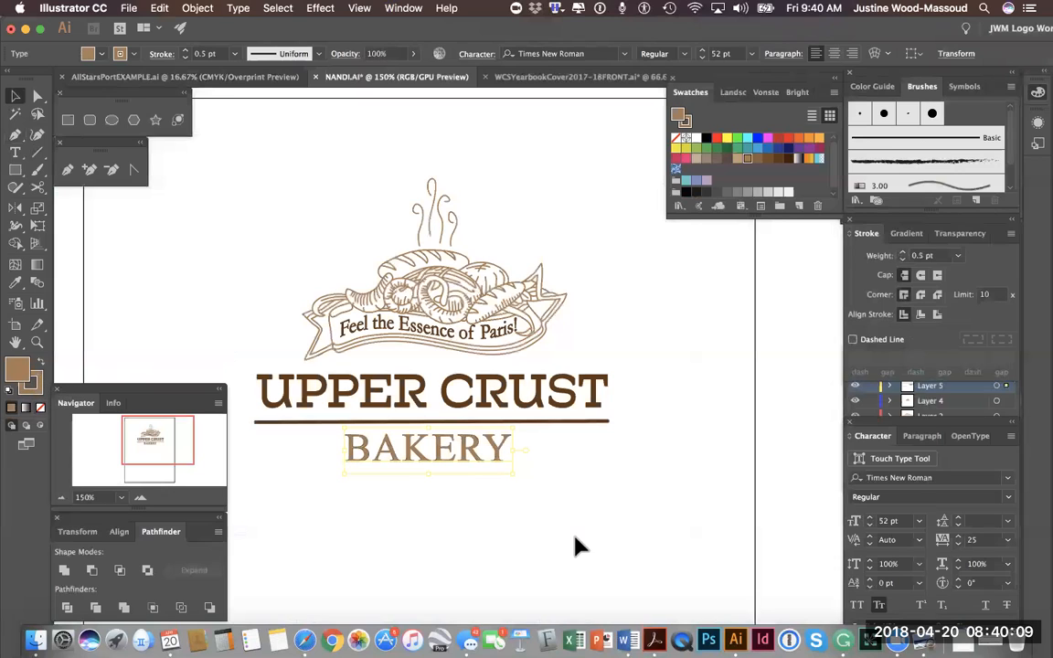
click(516, 478)
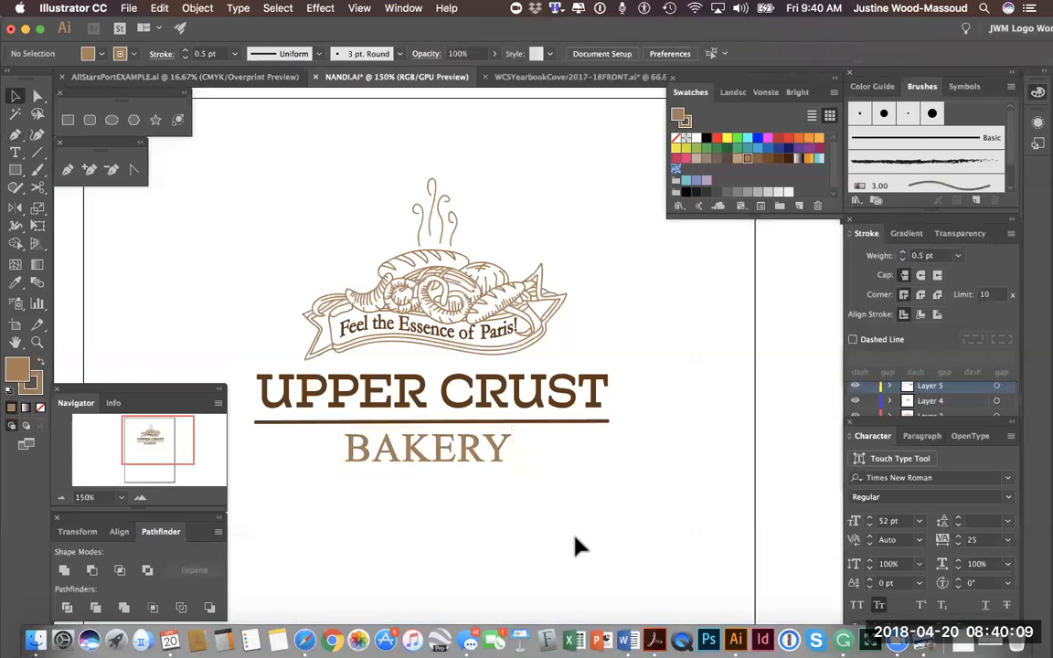
click(63, 498)
click(62, 498)
click(62, 498)
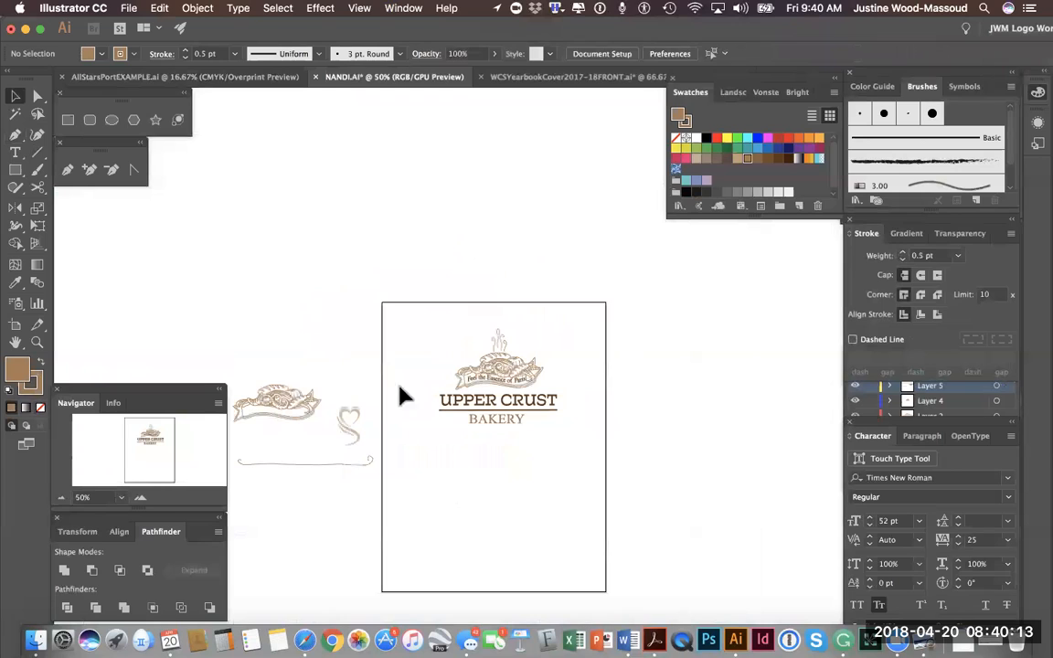
scroll(571, 518, down, 2)
scroll(571, 518, left, 2)
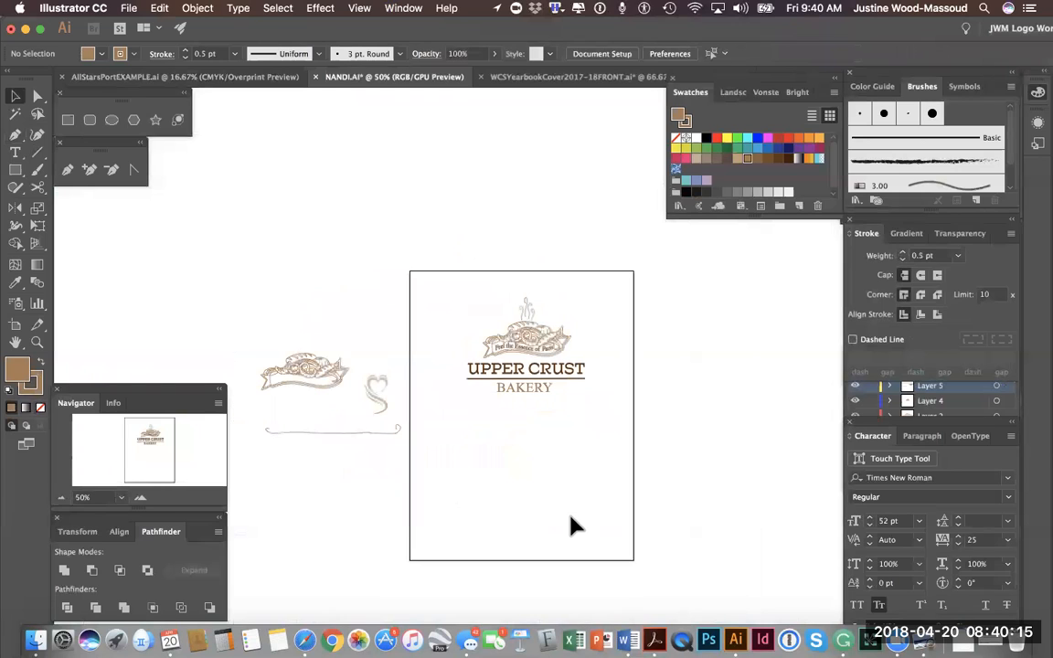